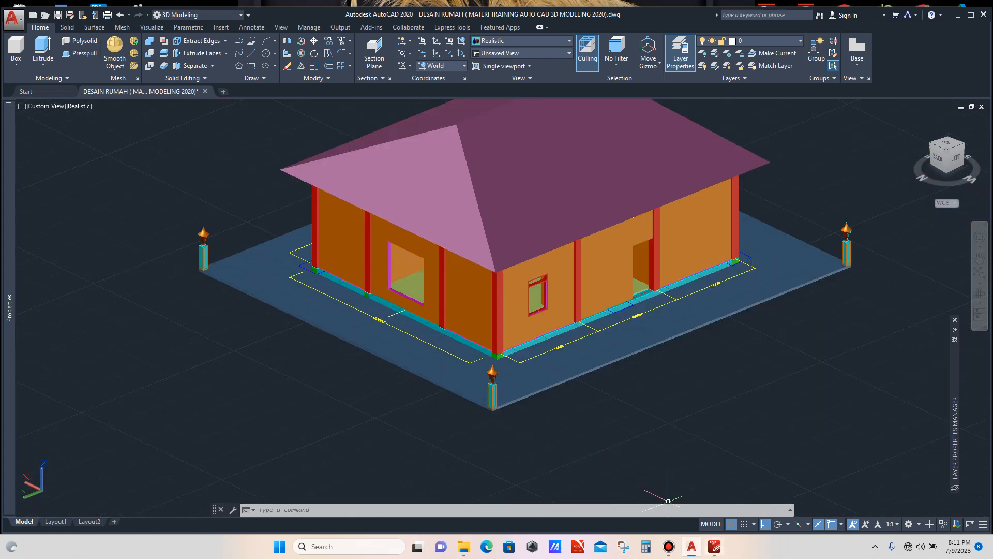
Switch to PDF-XChange Editor, examine the dimensions in the rear window detail drawing, and return to AutoCAD.
{"action": "left_click", "coordinate": [714, 546]}
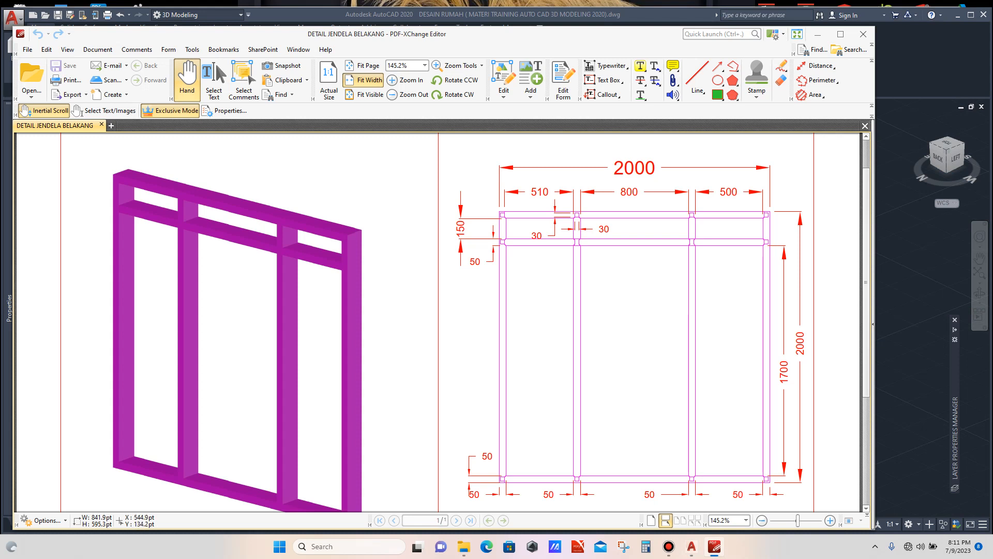
{"action": "scroll", "coordinate": [491, 323], "scroll_direction": "down", "scroll_amount": 1}
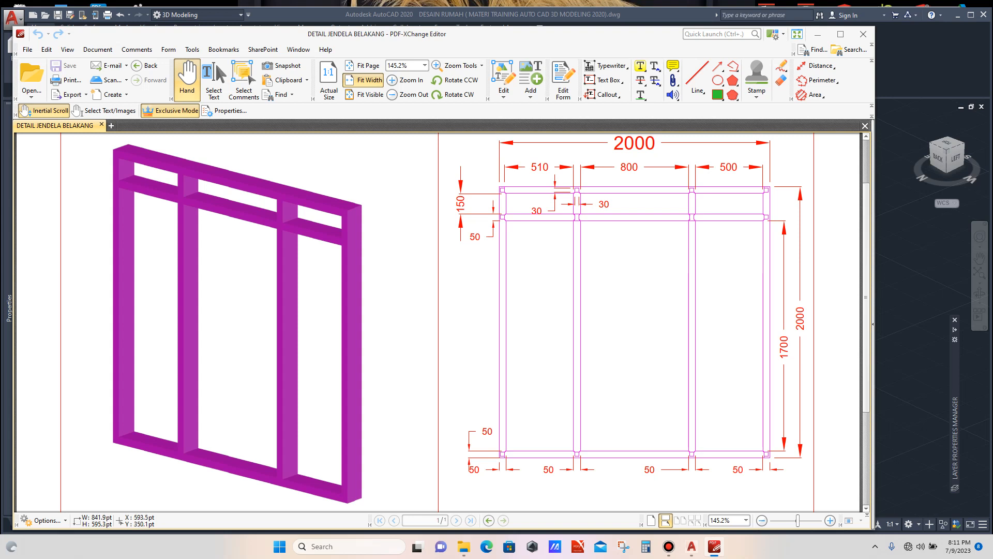
{"action": "left_click", "coordinate": [691, 546]}
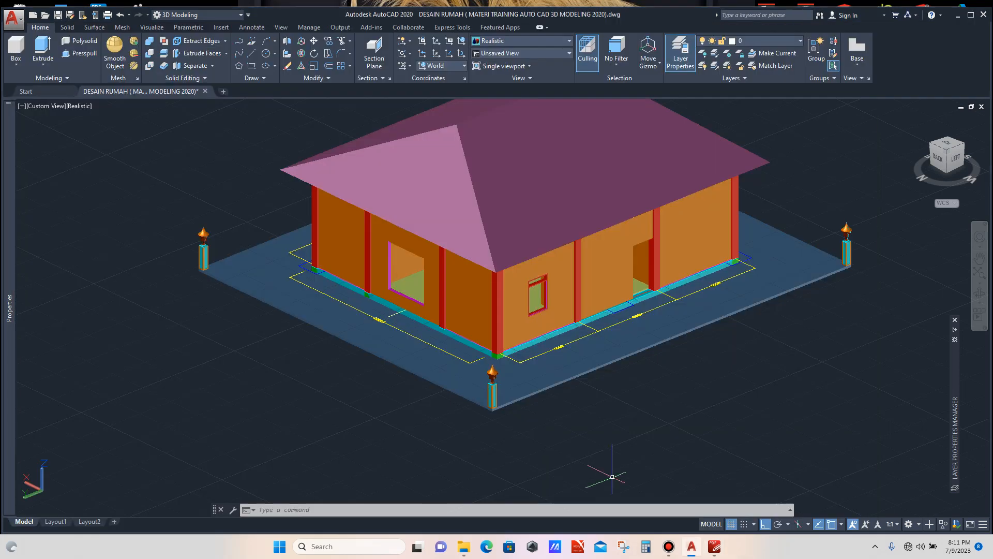
Draw a straight guide line from the rear window opening's upper-left corner outward, perpendicular to the wall, past the house slab.
{"action": "scroll", "coordinate": [304, 216], "scroll_direction": "up", "scroll_amount": 2}
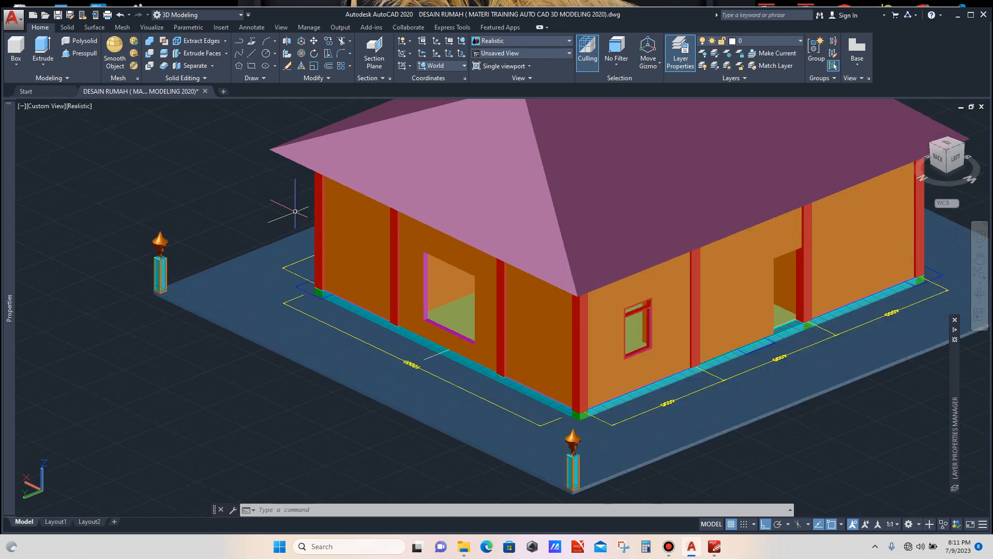
{"action": "type", "text": "1"}
{"action": "key", "text": "Return"}
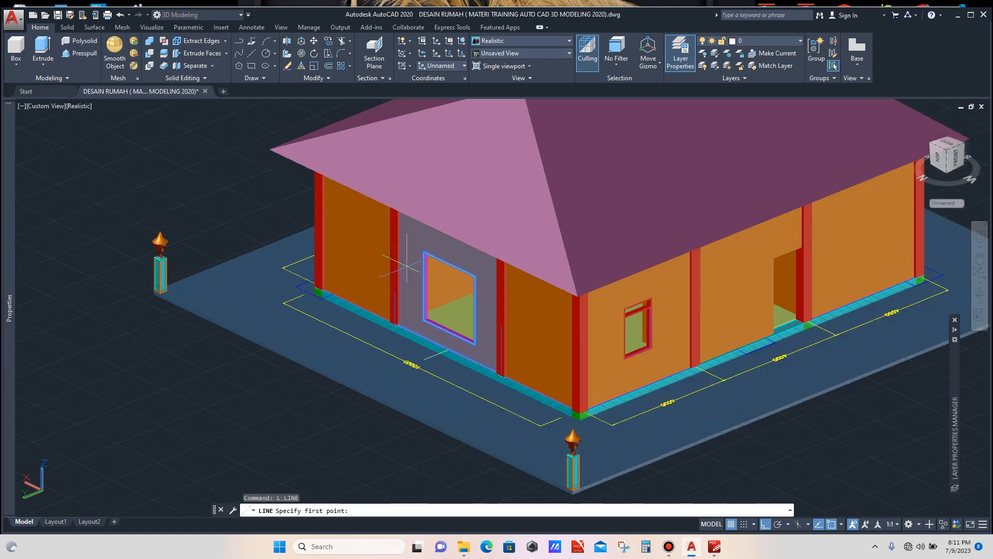
{"action": "scroll", "coordinate": [419, 259], "scroll_direction": "up", "scroll_amount": 3}
{"action": "left_click", "coordinate": [437, 240]}
{"action": "scroll", "coordinate": [408, 262], "scroll_direction": "down", "scroll_amount": 5}
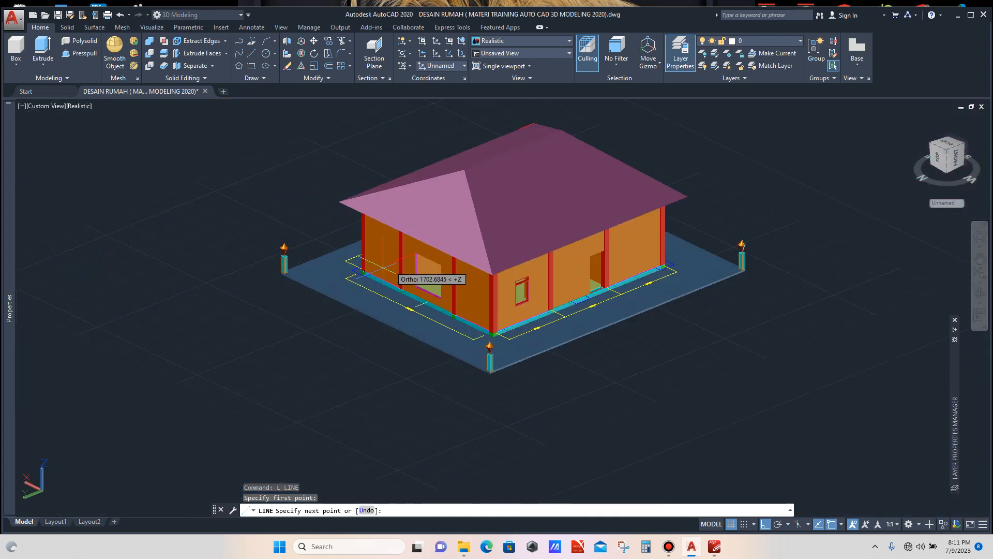
{"action": "left_click", "coordinate": [263, 319]}
{"action": "key", "text": "Escape"}
Copy the guide line from the window opening's upper-left corner to its lower-right corner.
{"action": "scroll", "coordinate": [280, 308], "scroll_direction": "up", "scroll_amount": 3}
{"action": "left_click", "coordinate": [293, 290]}
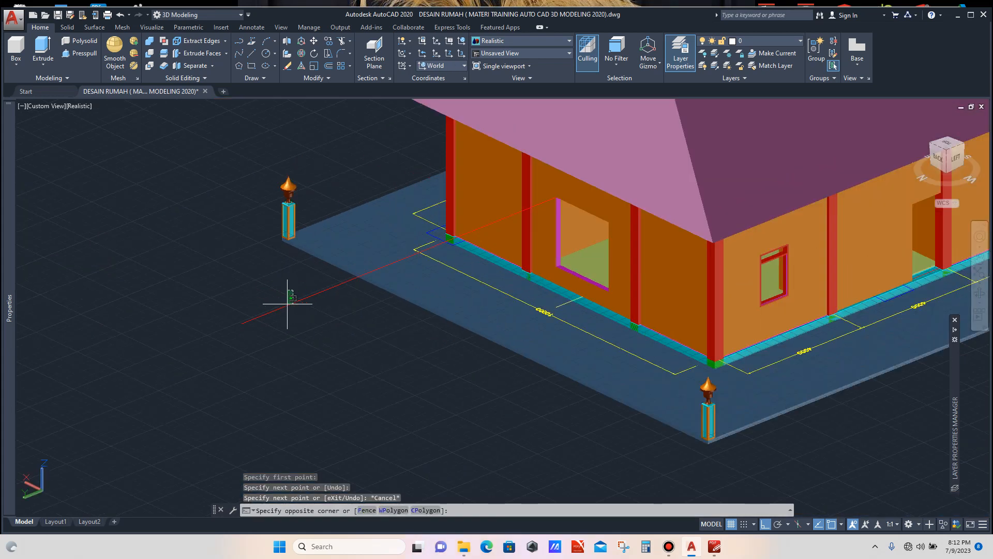
{"action": "left_click", "coordinate": [275, 309]}
{"action": "scroll", "coordinate": [240, 290], "scroll_direction": "down", "scroll_amount": 2}
{"action": "type", "text": "co"}
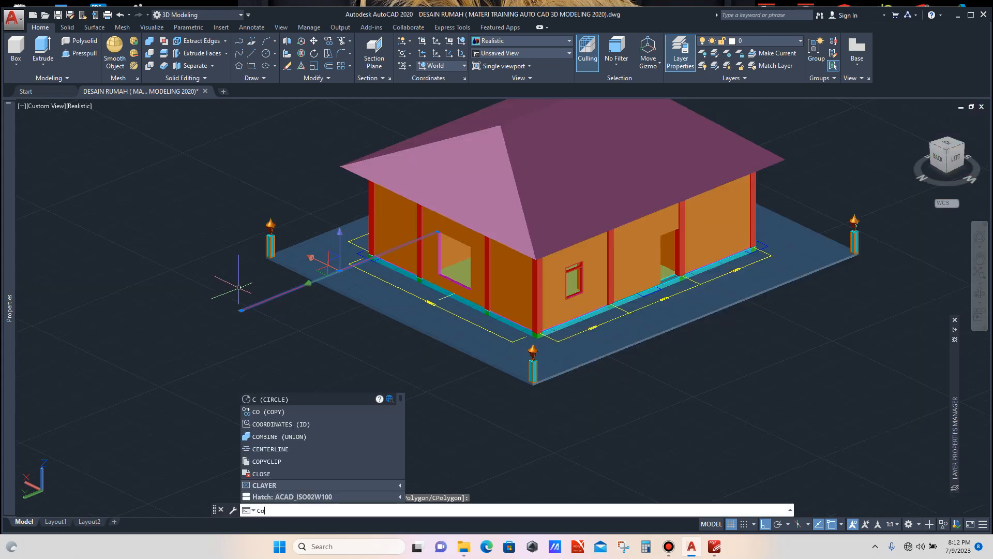
{"action": "key", "text": "Return"}
{"action": "scroll", "coordinate": [433, 239], "scroll_direction": "up", "scroll_amount": 3}
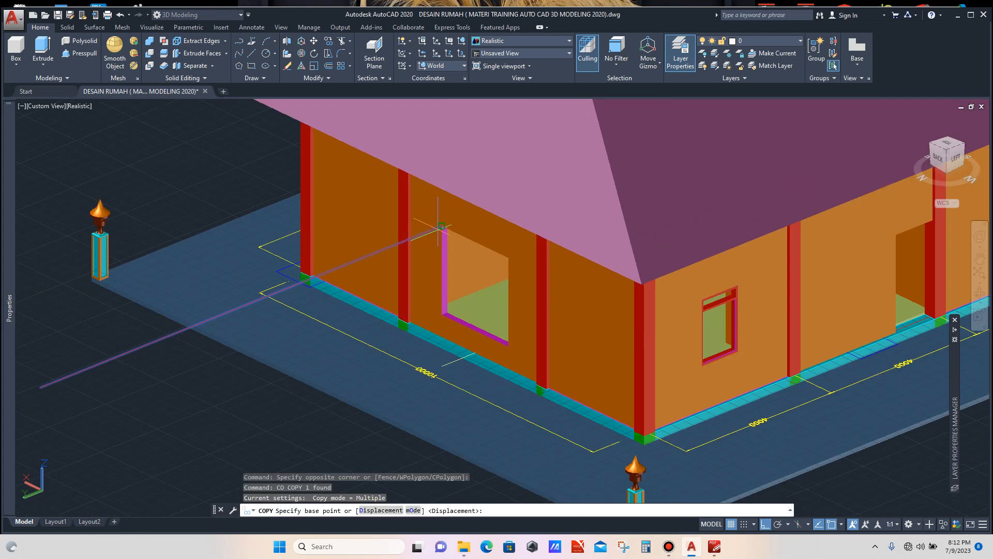
{"action": "left_click", "coordinate": [442, 226]}
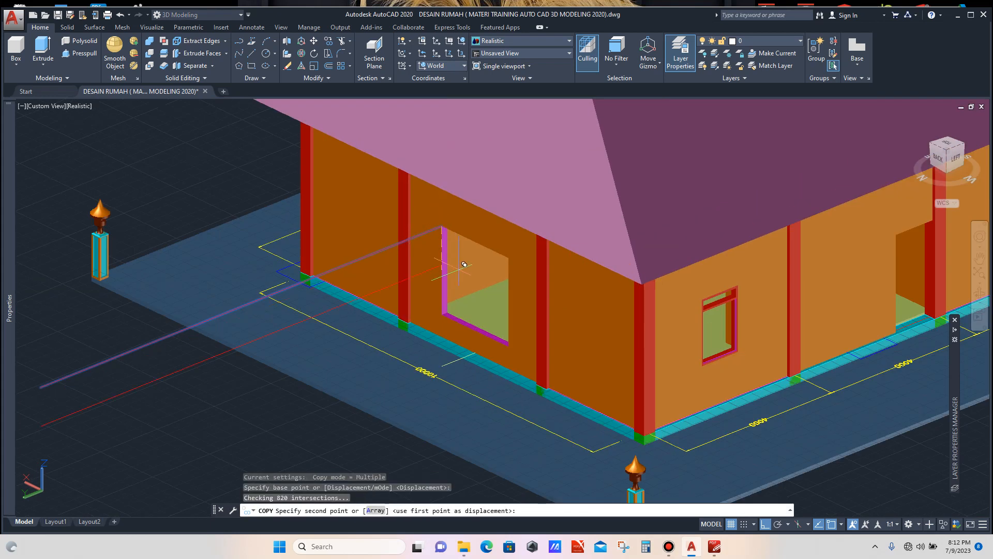
{"action": "left_click", "coordinate": [514, 341]}
{"action": "key", "text": "Escape"}
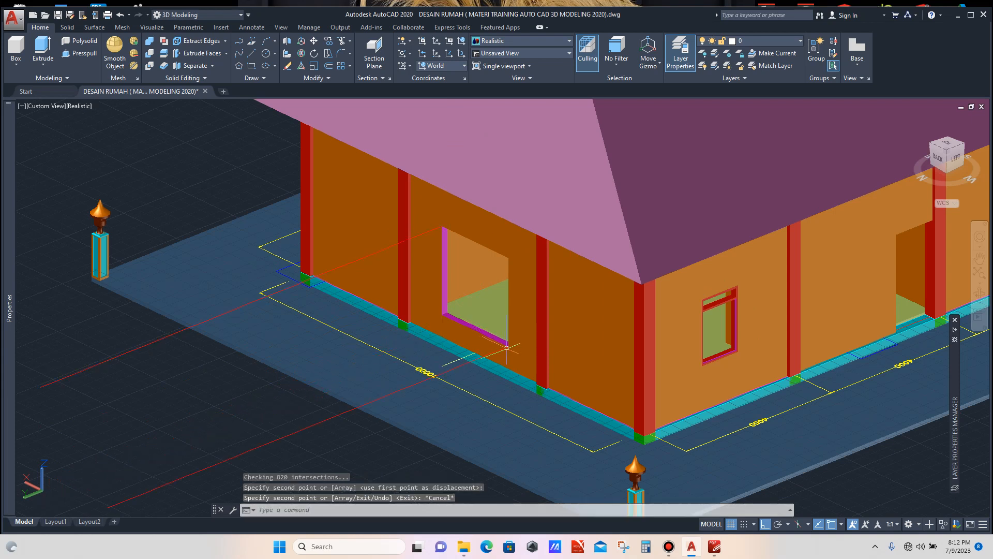
Set the UCS to Front and draw a rectangle between the outer ends of the two guide lines.
{"action": "scroll", "coordinate": [505, 291], "scroll_direction": "down", "scroll_amount": 6}
{"action": "scroll", "coordinate": [432, 328], "scroll_direction": "up", "scroll_amount": 2}
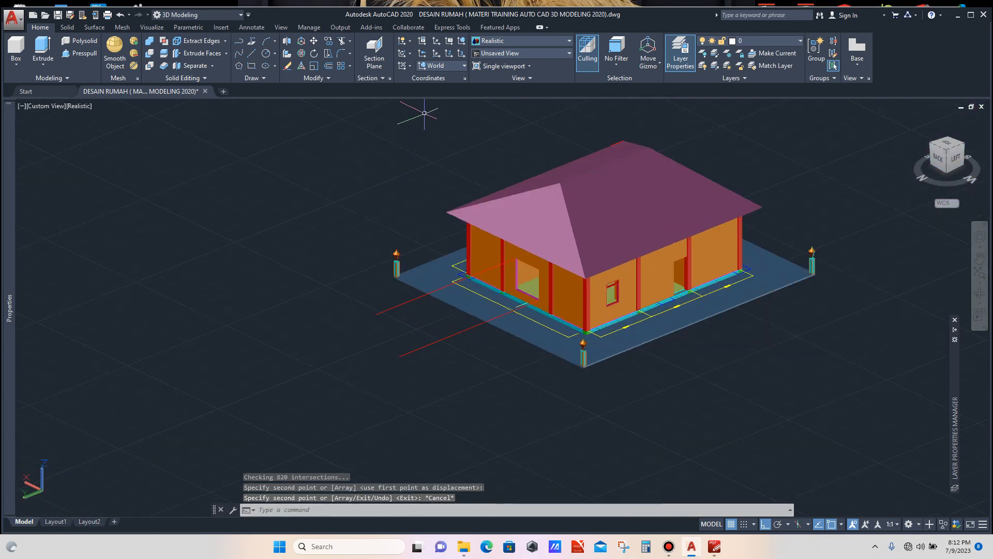
{"action": "left_click", "coordinate": [440, 65]}
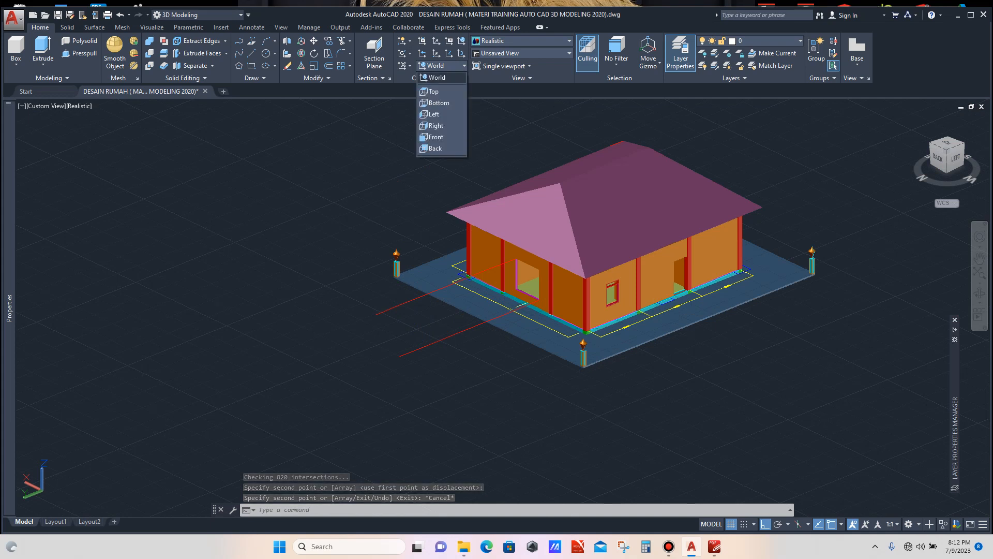
{"action": "left_click", "coordinate": [435, 115]}
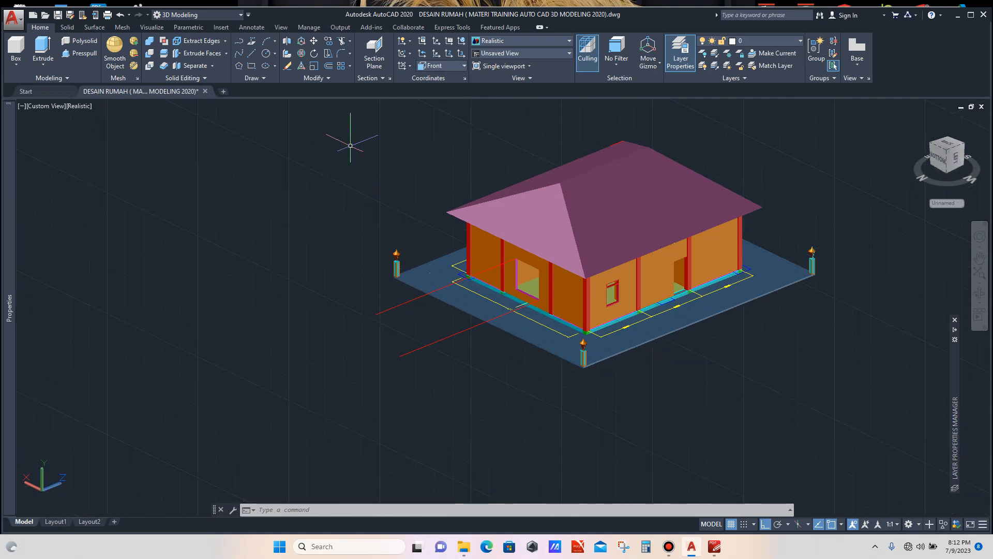
{"action": "left_click", "coordinate": [252, 66]}
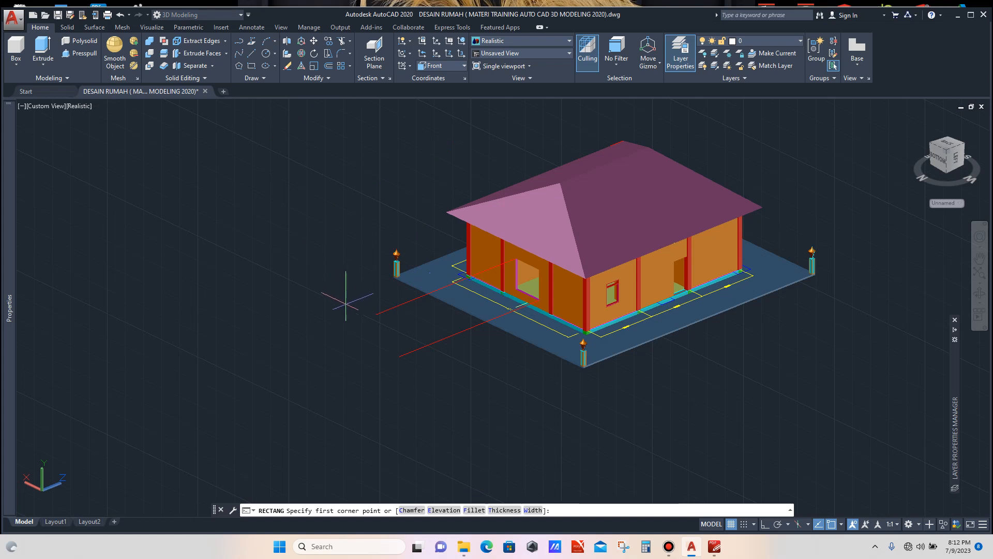
{"action": "left_click", "coordinate": [376, 314]}
{"action": "scroll", "coordinate": [386, 331], "scroll_direction": "up", "scroll_amount": 3}
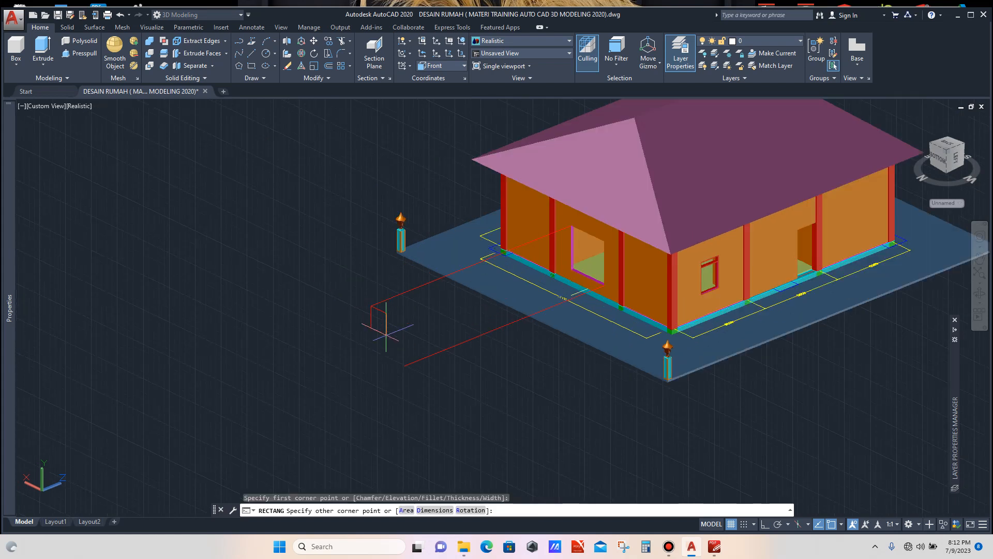
{"action": "left_click", "coordinate": [412, 379]}
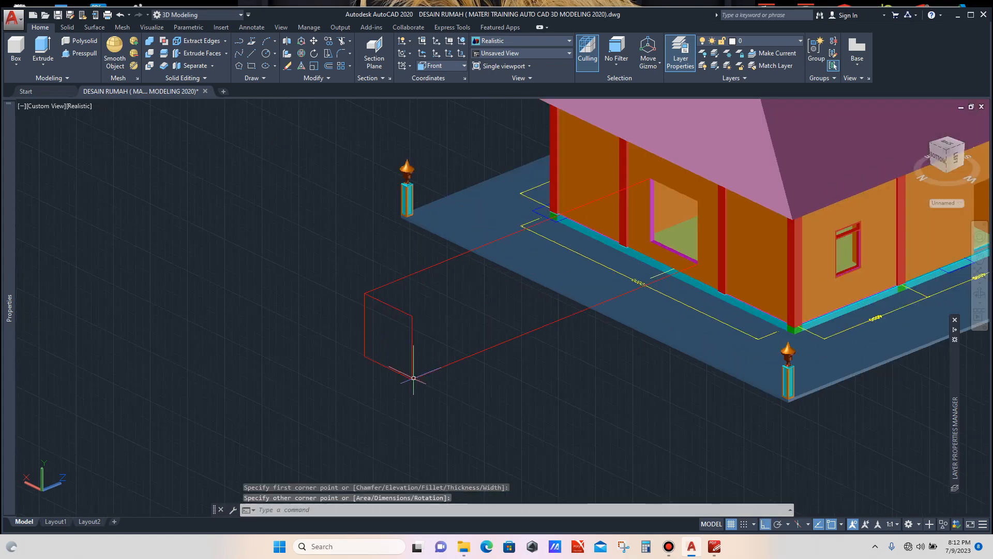
Delete the two guide lines between the rectangle and the house.
{"action": "left_click", "coordinate": [506, 328]}
{"action": "left_click", "coordinate": [459, 322]}
{"action": "left_click", "coordinate": [447, 288]}
{"action": "left_click", "coordinate": [406, 262]}
{"action": "key", "text": "Delete"}
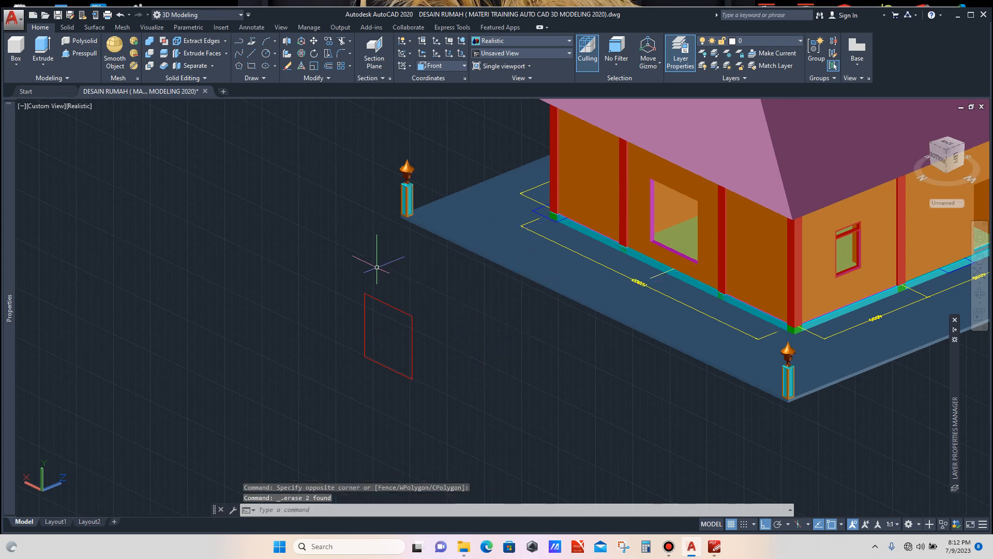
Draw a circle of radius 50 centred on the rectangle's upper-left corner.
{"action": "scroll", "coordinate": [366, 282], "scroll_direction": "down", "scroll_amount": 5}
{"action": "scroll", "coordinate": [377, 282], "scroll_direction": "up", "scroll_amount": 4}
{"action": "scroll", "coordinate": [432, 186], "scroll_direction": "up", "scroll_amount": 2}
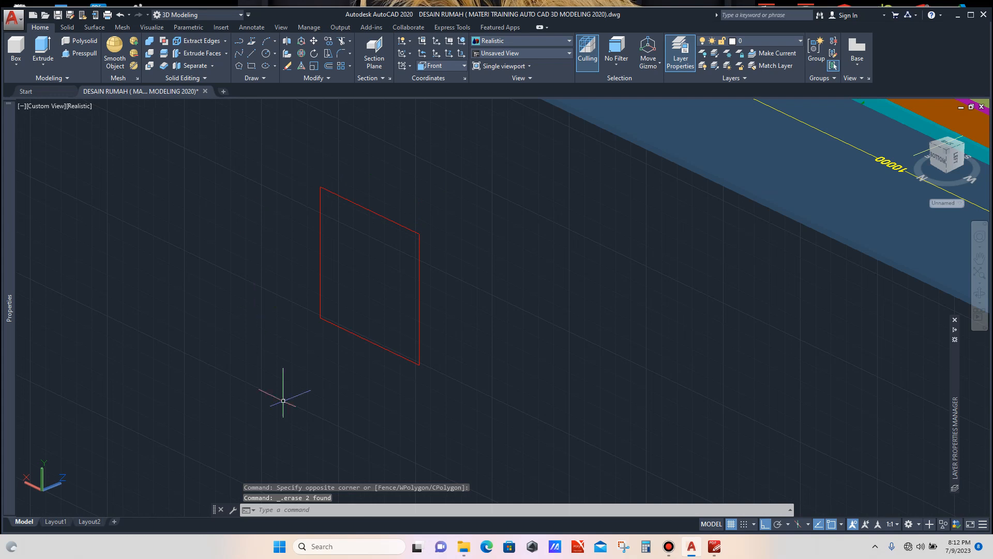
{"action": "scroll", "coordinate": [369, 383], "scroll_direction": "down", "scroll_amount": 3}
{"action": "scroll", "coordinate": [395, 322], "scroll_direction": "up", "scroll_amount": 3}
{"action": "scroll", "coordinate": [388, 305], "scroll_direction": "down", "scroll_amount": 2}
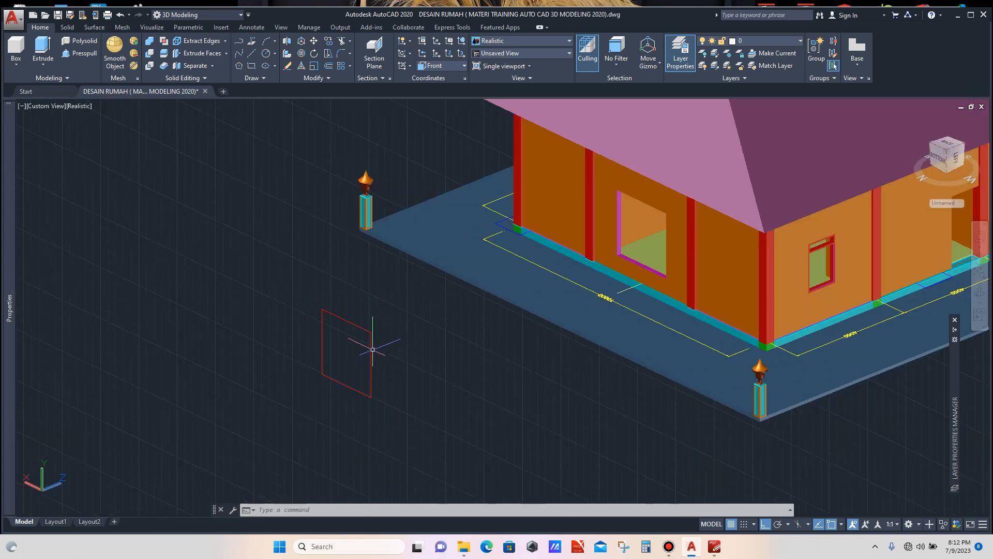
{"action": "scroll", "coordinate": [362, 342], "scroll_direction": "up", "scroll_amount": 5}
{"action": "type", "text": "c"}
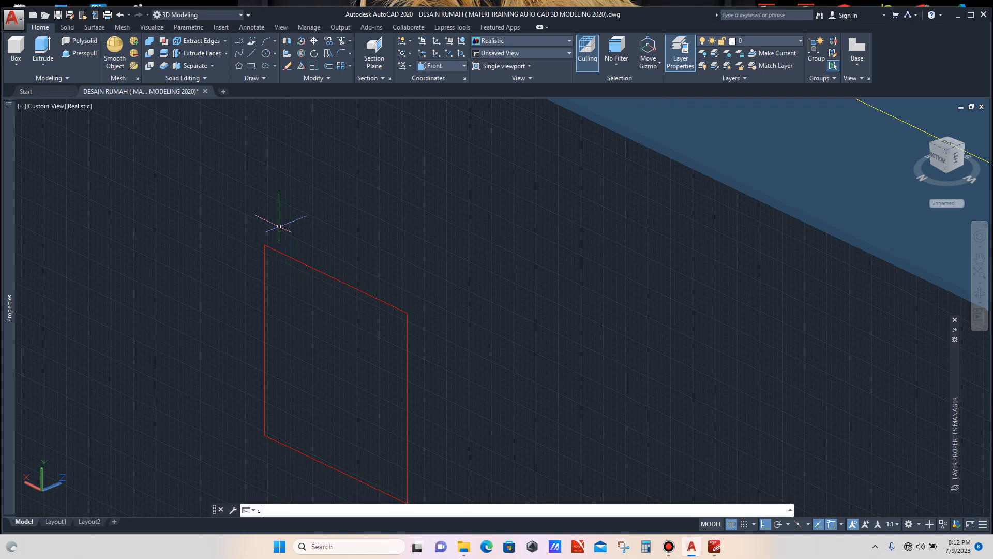
{"action": "key", "text": "Return"}
{"action": "scroll", "coordinate": [269, 234], "scroll_direction": "up", "scroll_amount": 2}
{"action": "left_click", "coordinate": [261, 249]}
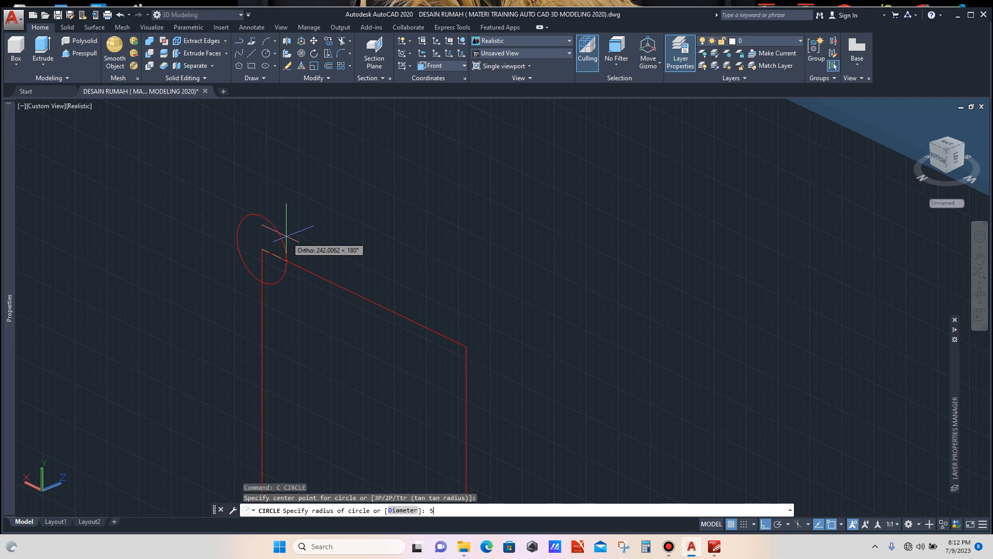
{"action": "key", "text": "Return"}
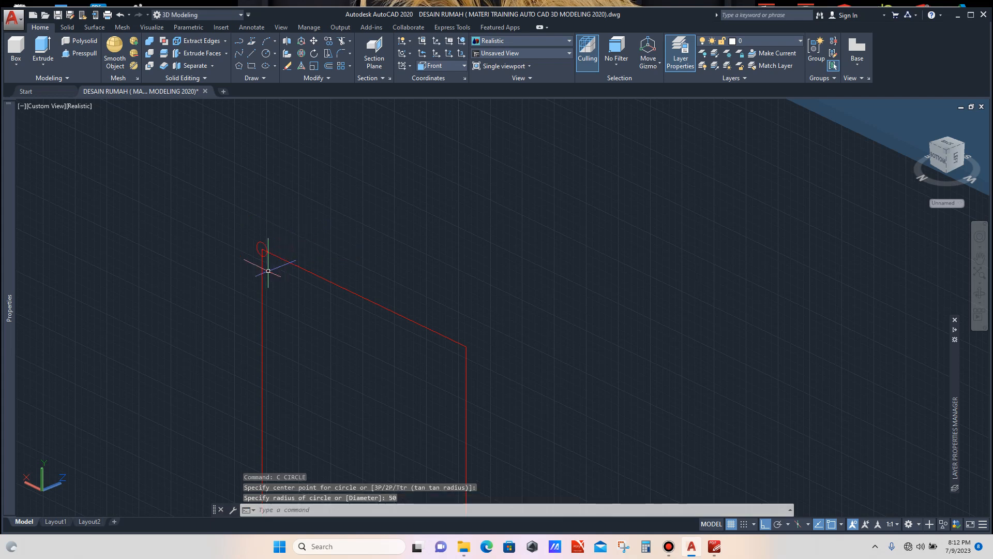
Draw a vertical line from the circle's intersection with the rectangle's top edge down to the bottom edge.
{"action": "scroll", "coordinate": [268, 267], "scroll_direction": "up", "scroll_amount": 5}
{"action": "type", "text": "l"}
{"action": "key", "text": "Return"}
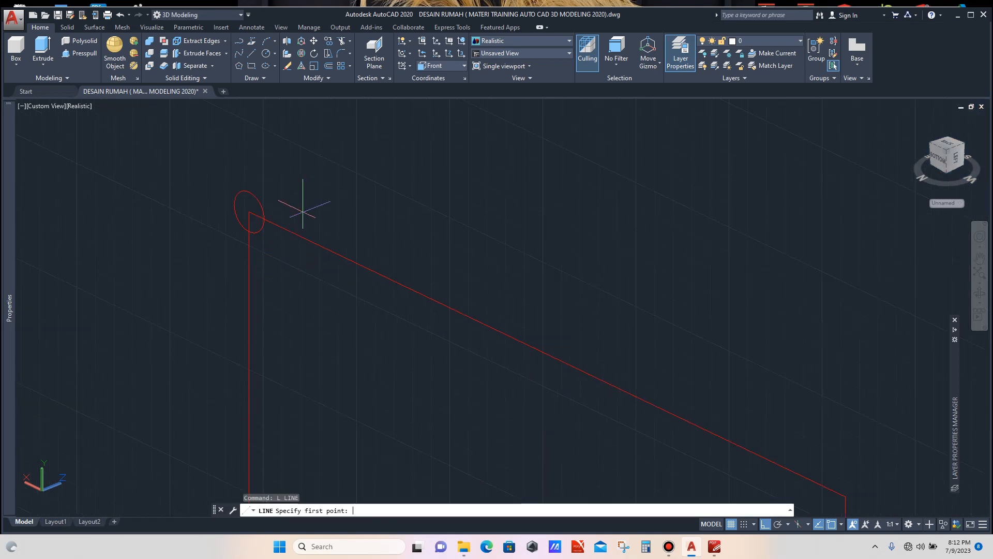
{"action": "left_click", "coordinate": [264, 218]}
{"action": "scroll", "coordinate": [262, 232], "scroll_direction": "down", "scroll_amount": 3}
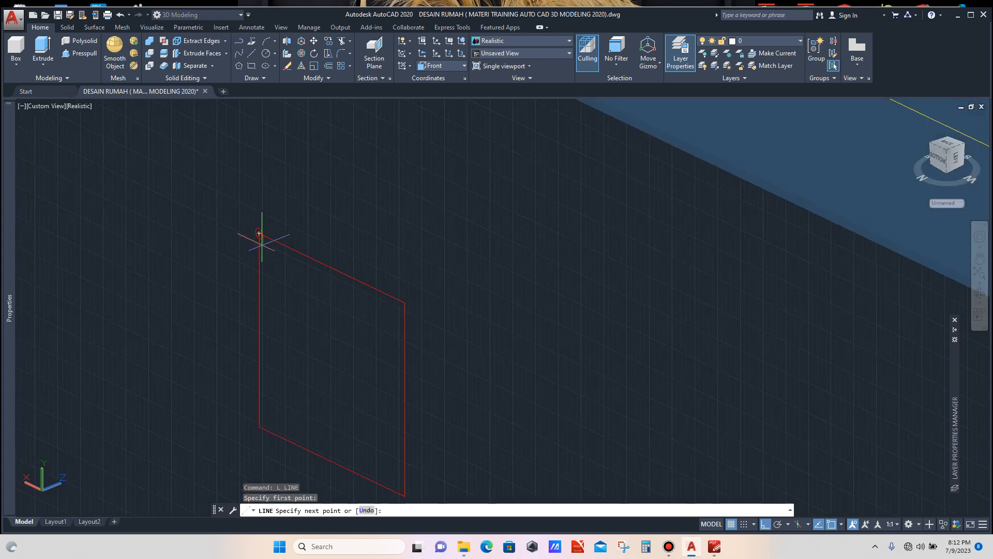
{"action": "scroll", "coordinate": [262, 430], "scroll_direction": "up", "scroll_amount": 3}
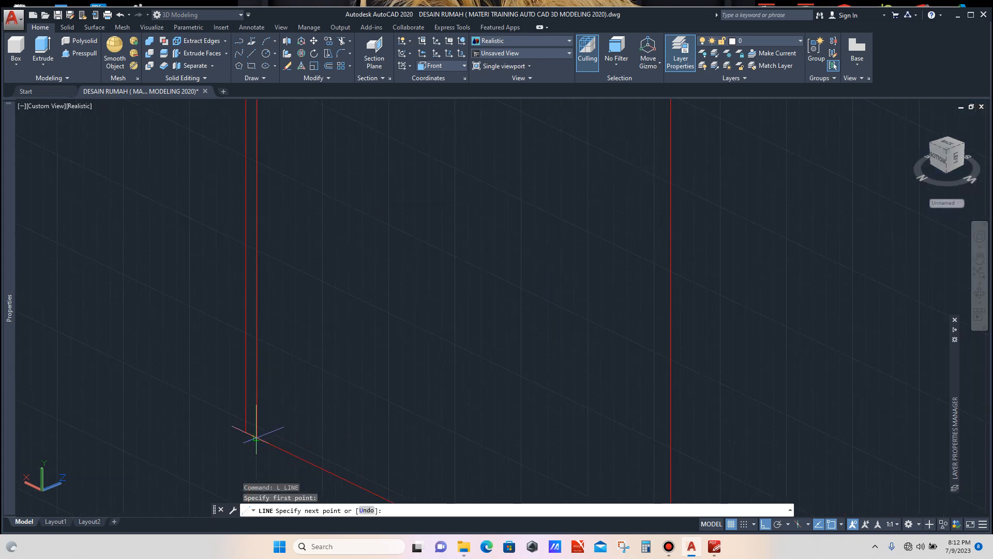
{"action": "left_click", "coordinate": [257, 437]}
{"action": "key", "text": "Escape"}
Draw a line parallel to the rectangle's top edge from the circle's intersection with the left edge to the right edge.
{"action": "scroll", "coordinate": [328, 359], "scroll_direction": "down", "scroll_amount": 3}
{"action": "scroll", "coordinate": [306, 266], "scroll_direction": "up", "scroll_amount": 3}
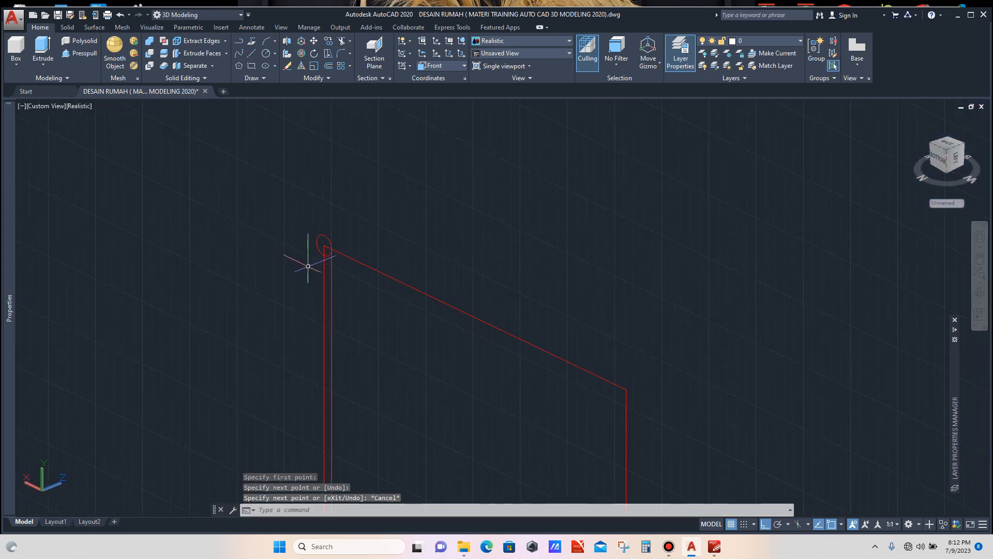
{"action": "type", "text": "l"}
{"action": "key", "text": "Return"}
{"action": "scroll", "coordinate": [309, 260], "scroll_direction": "up", "scroll_amount": 2}
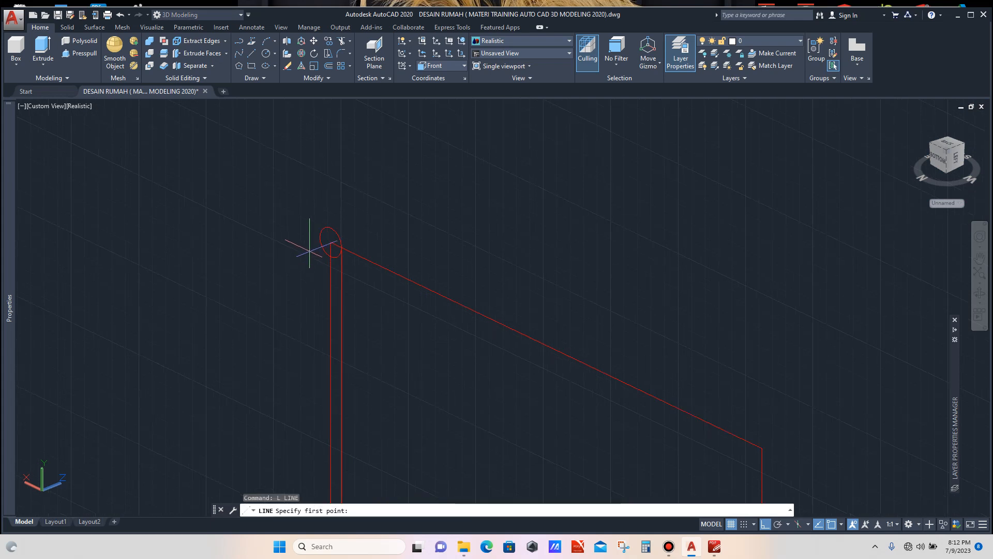
{"action": "left_click", "coordinate": [330, 254]}
{"action": "scroll", "coordinate": [493, 338], "scroll_direction": "down", "scroll_amount": 4}
{"action": "scroll", "coordinate": [493, 341], "scroll_direction": "up", "scroll_amount": 3}
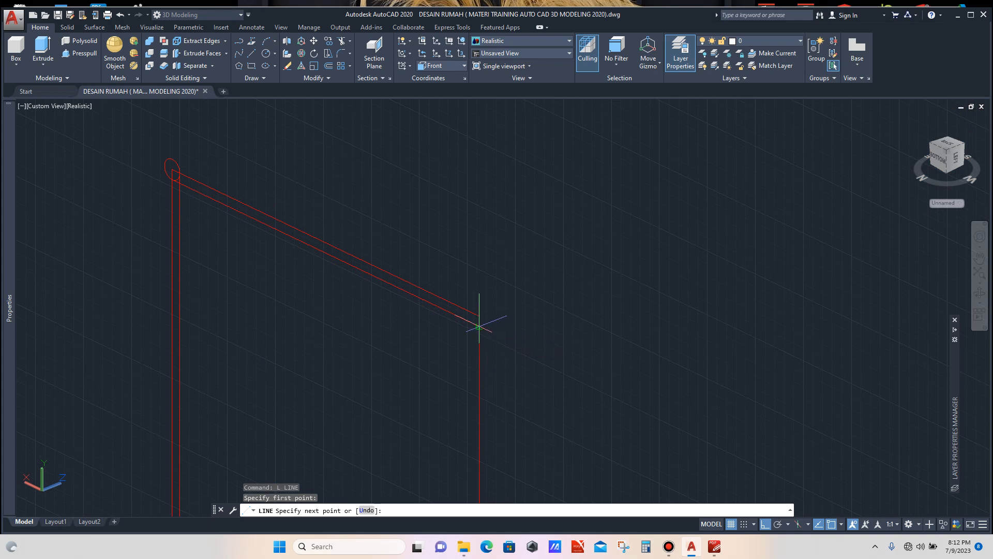
{"action": "left_click", "coordinate": [479, 327]}
{"action": "key", "text": "Escape"}
Draw a two-segment guide line from the top edge's midpoint, outward perpendicular to the rectangle and then straight up.
{"action": "scroll", "coordinate": [476, 321], "scroll_direction": "down", "scroll_amount": 4}
{"action": "scroll", "coordinate": [436, 279], "scroll_direction": "up", "scroll_amount": 3}
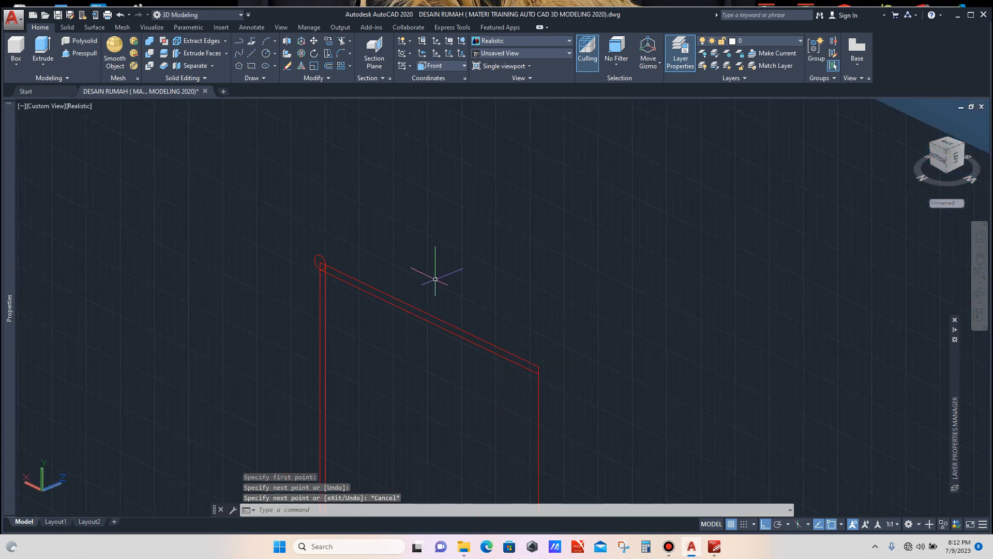
{"action": "type", "text": "l"}
{"action": "key", "text": "Return"}
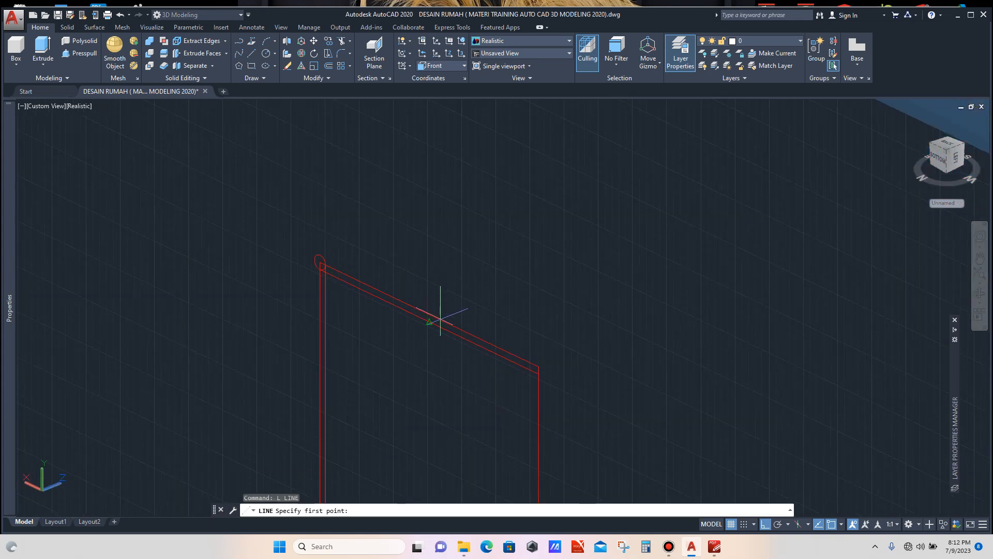
{"action": "left_click", "coordinate": [431, 314]}
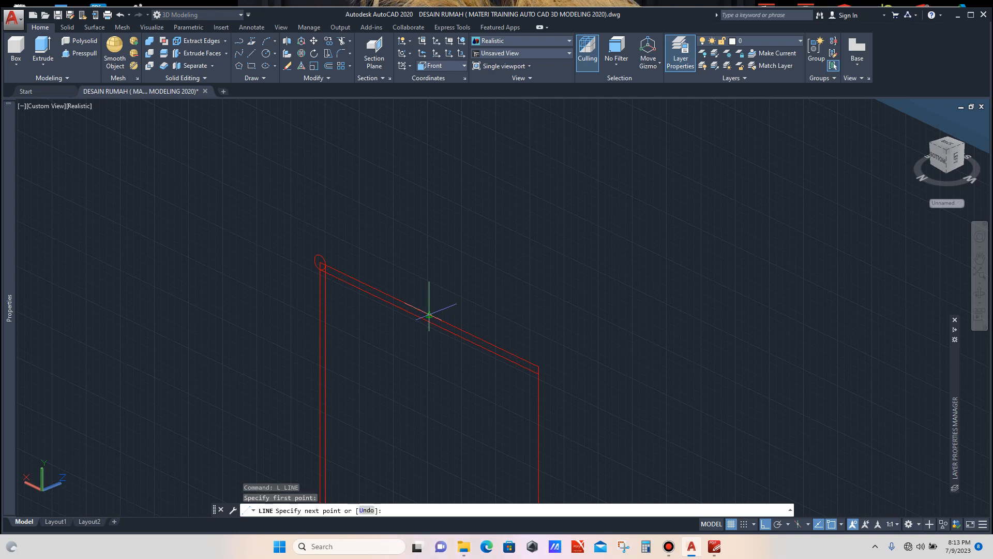
{"action": "left_click", "coordinate": [481, 294]}
{"action": "left_click", "coordinate": [483, 227]}
{"action": "key", "text": "Return"}
{"action": "scroll", "coordinate": [456, 223], "scroll_direction": "down", "scroll_amount": 3}
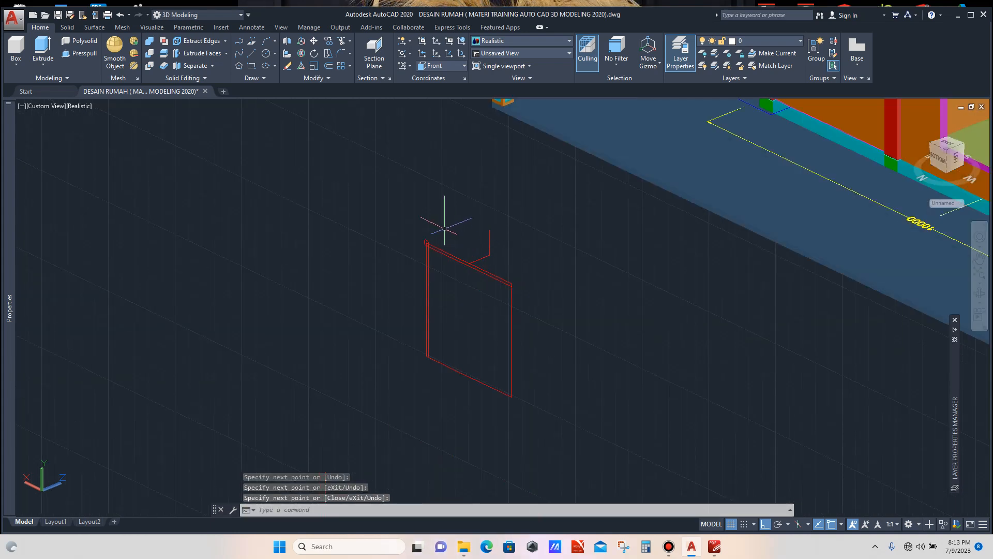
Draw a vertical centre line from the midpoint of the rectangle's top edge down to its bottom edge.
{"action": "scroll", "coordinate": [453, 264], "scroll_direction": "up", "scroll_amount": 2}
{"action": "scroll", "coordinate": [441, 256], "scroll_direction": "up", "scroll_amount": 3}
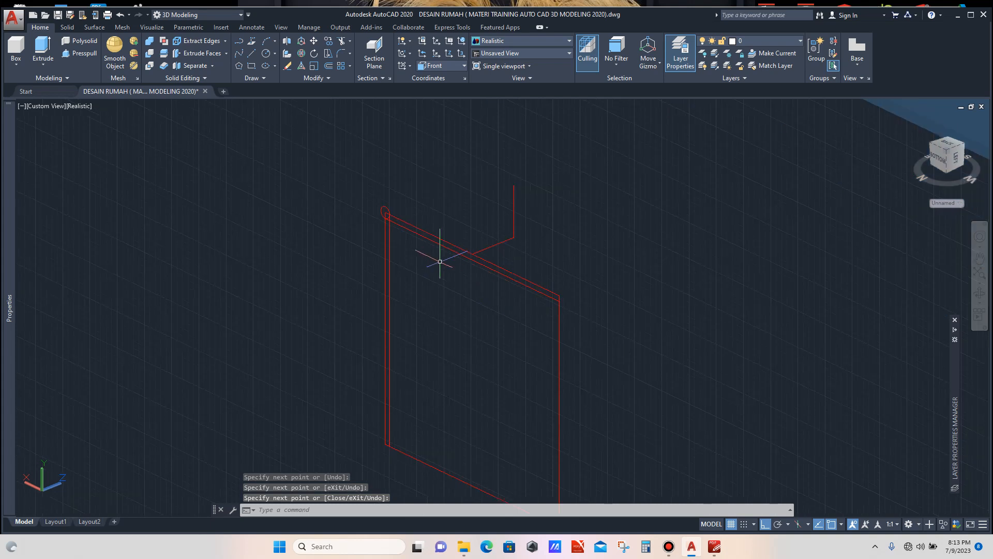
{"action": "scroll", "coordinate": [452, 254], "scroll_direction": "up", "scroll_amount": 3}
{"action": "scroll", "coordinate": [499, 239], "scroll_direction": "down", "scroll_amount": 3}
{"action": "scroll", "coordinate": [497, 222], "scroll_direction": "up", "scroll_amount": 2}
{"action": "type", "text": "l"}
{"action": "key", "text": "Return"}
{"action": "left_click", "coordinate": [499, 261]}
{"action": "scroll", "coordinate": [484, 337], "scroll_direction": "down", "scroll_amount": 3}
{"action": "scroll", "coordinate": [493, 355], "scroll_direction": "up", "scroll_amount": 1}
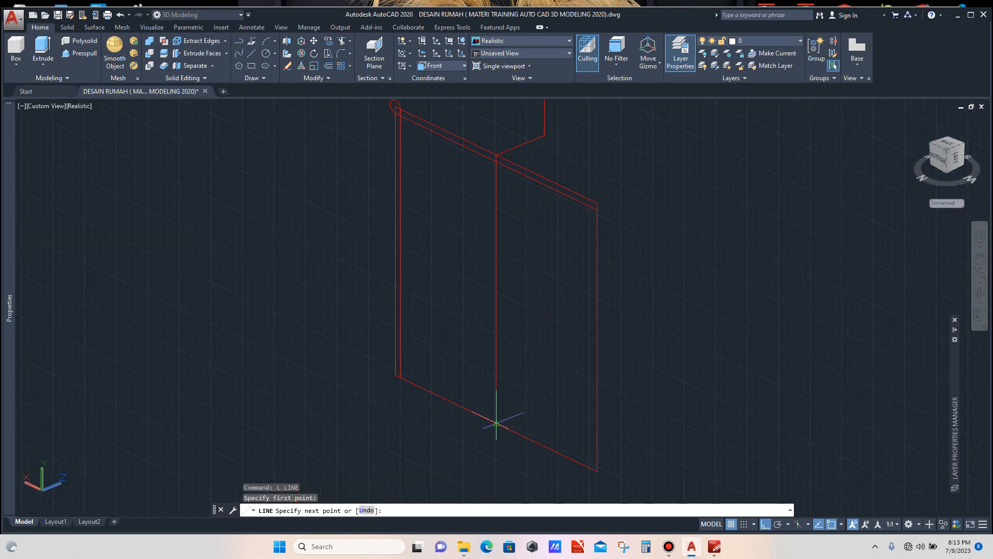
{"action": "left_click", "coordinate": [497, 423]}
{"action": "key", "text": "Escape"}
Trim away the upper inner frame line beyond the centre line, using the centre line as the cutting edge.
{"action": "left_click", "coordinate": [497, 277]}
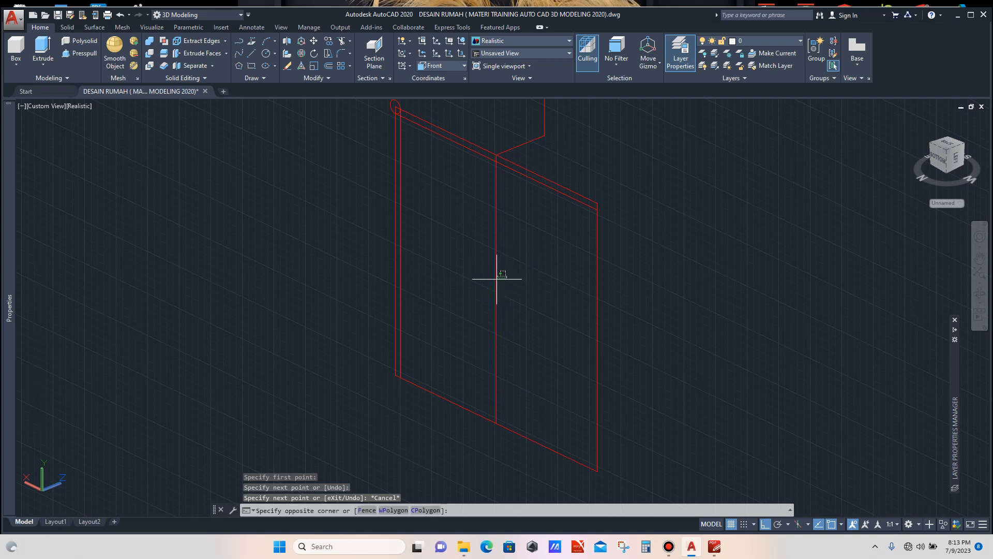
{"action": "left_click", "coordinate": [477, 294]}
{"action": "type", "text": "tr"}
{"action": "key", "text": "Return"}
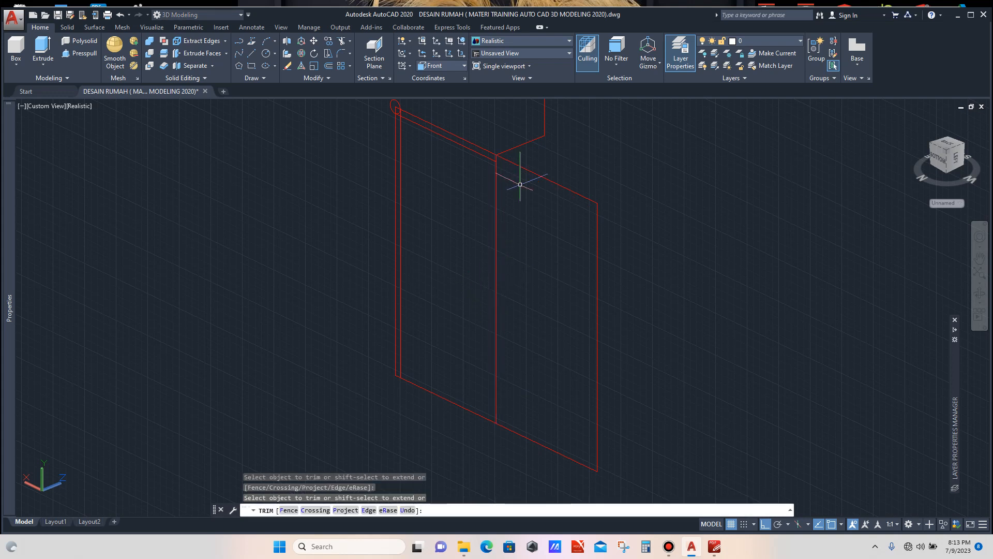
{"action": "key", "text": "Escape"}
Erase the small construction circle at the rectangle's upper-left corner.
{"action": "scroll", "coordinate": [541, 262], "scroll_direction": "down", "scroll_amount": 3}
{"action": "scroll", "coordinate": [528, 212], "scroll_direction": "up", "scroll_amount": 3}
{"action": "scroll", "coordinate": [541, 264], "scroll_direction": "down", "scroll_amount": 3}
{"action": "scroll", "coordinate": [504, 252], "scroll_direction": "up", "scroll_amount": 3}
{"action": "scroll", "coordinate": [487, 233], "scroll_direction": "up", "scroll_amount": 5}
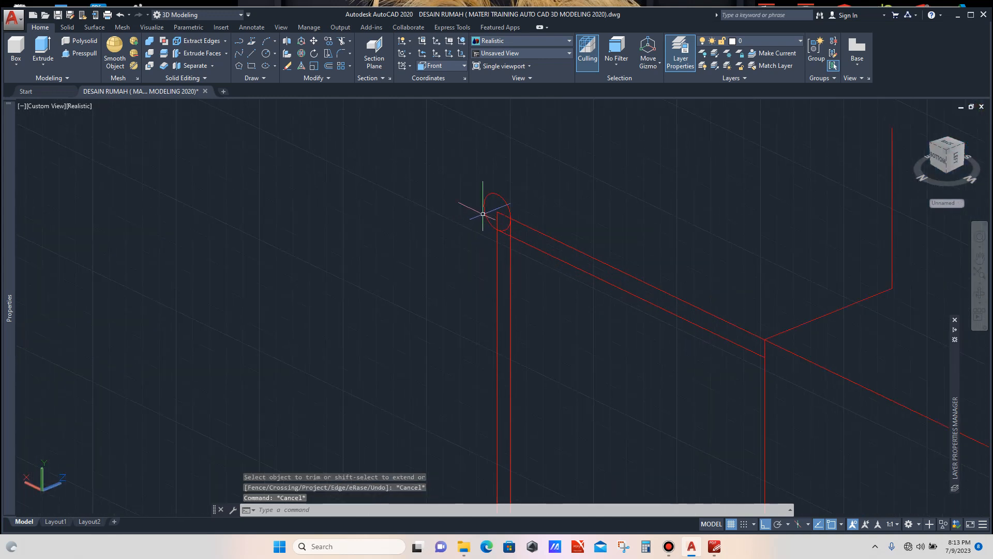
{"action": "left_click", "coordinate": [490, 198]}
{"action": "left_click", "coordinate": [464, 209]}
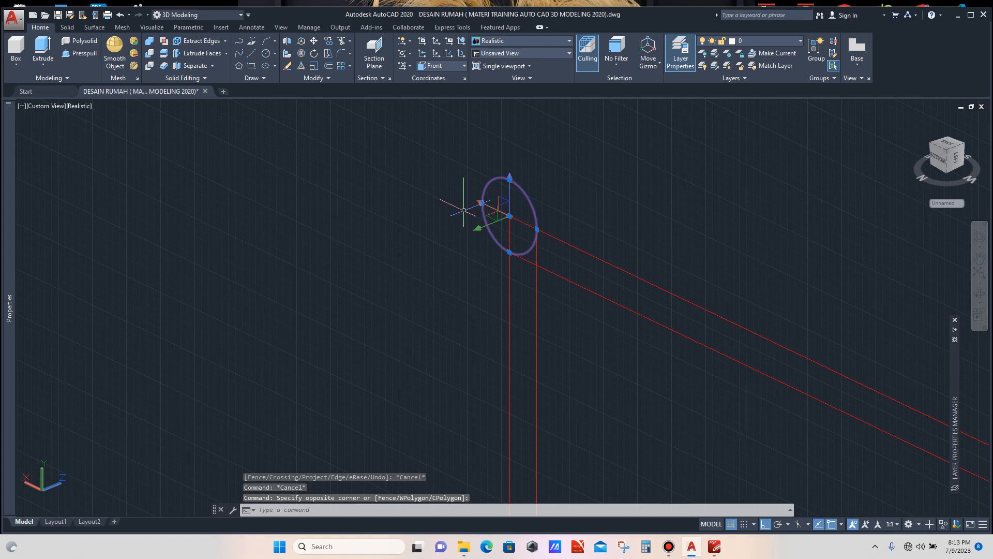
{"action": "key", "text": "Delete"}
Draw a circle of radius 500 centred on the top end of the left inner vertical line.
{"action": "scroll", "coordinate": [465, 210], "scroll_direction": "down", "scroll_amount": 3}
{"action": "scroll", "coordinate": [499, 221], "scroll_direction": "up", "scroll_amount": 2}
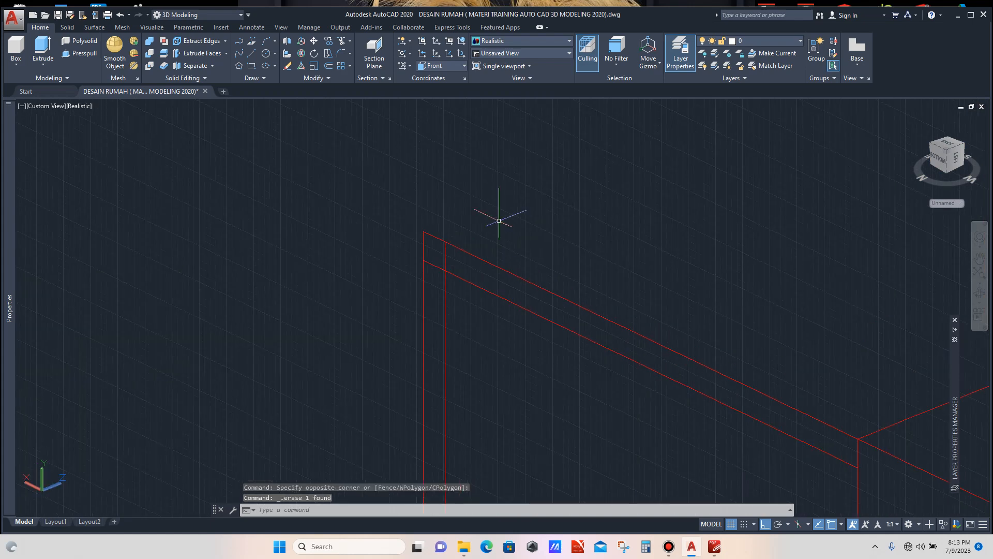
{"action": "type", "text": "c"}
{"action": "key", "text": "Return"}
{"action": "left_click", "coordinate": [445, 241]}
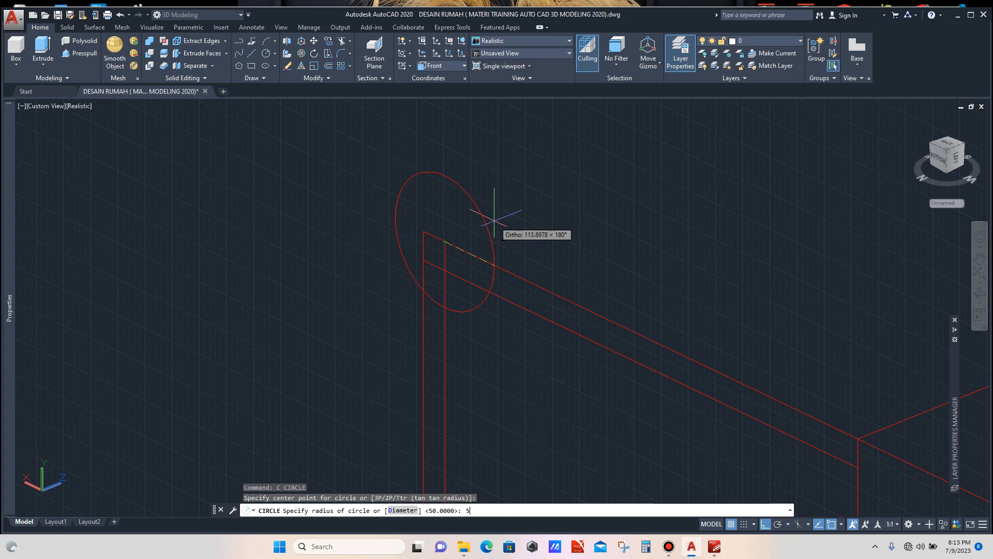
{"action": "type", "text": "500"}
{"action": "key", "text": "Return"}
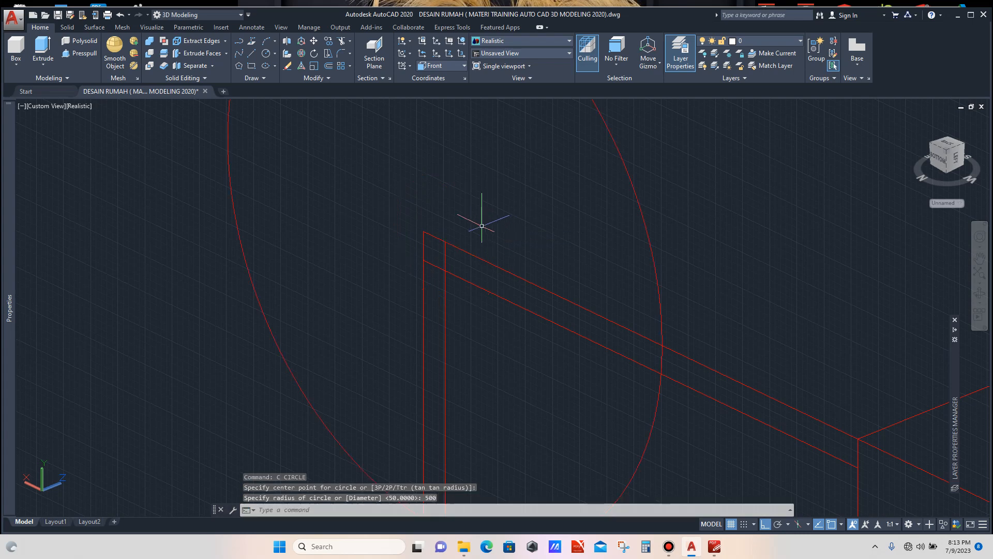
Draw a vertical line from the radius-500 circle's intersection with the top edge down to the rectangle's bottom edge.
{"action": "scroll", "coordinate": [486, 217], "scroll_direction": "down", "scroll_amount": 4}
{"action": "type", "text": "l"}
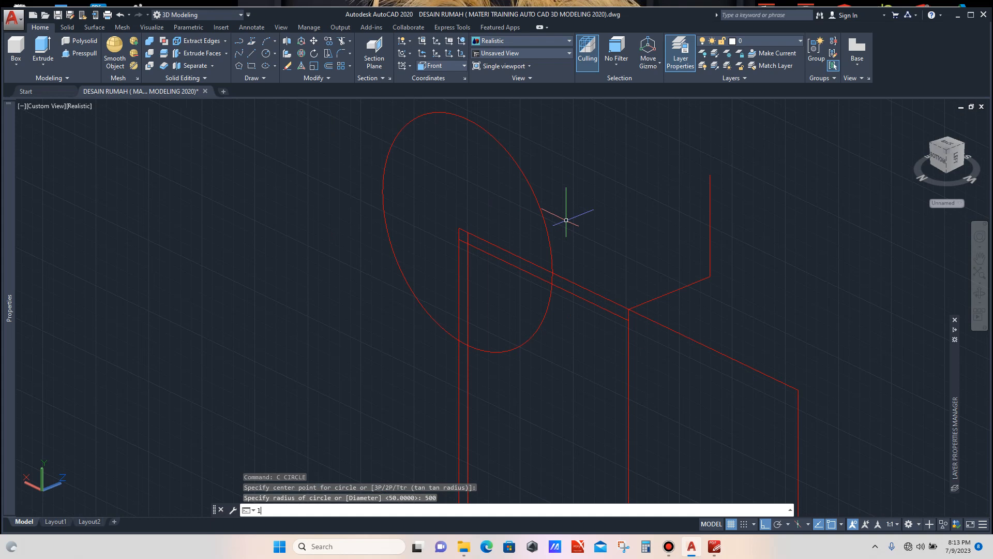
{"action": "key", "text": "Return"}
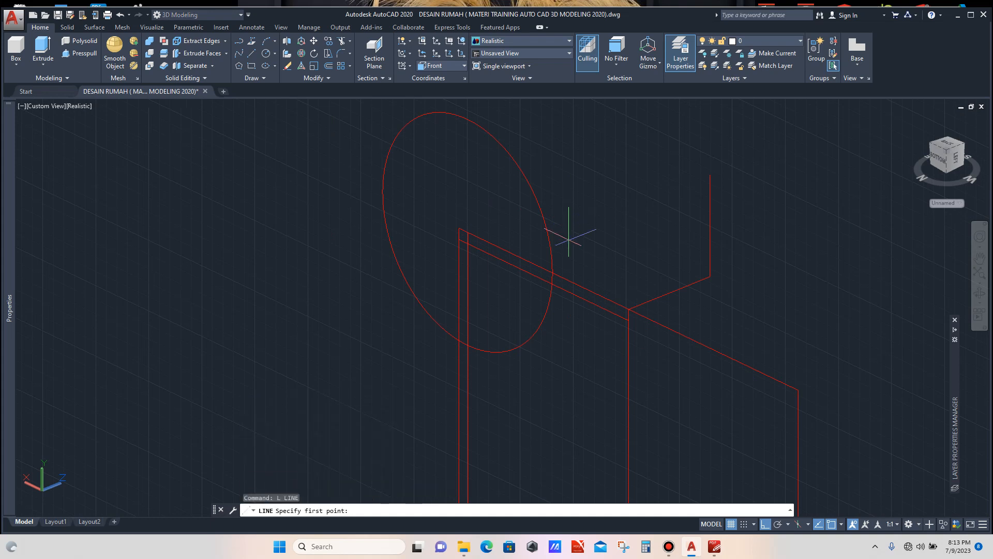
{"action": "left_click", "coordinate": [553, 273]}
{"action": "scroll", "coordinate": [552, 272], "scroll_direction": "down", "scroll_amount": 4}
{"action": "scroll", "coordinate": [541, 357], "scroll_direction": "up", "scroll_amount": 3}
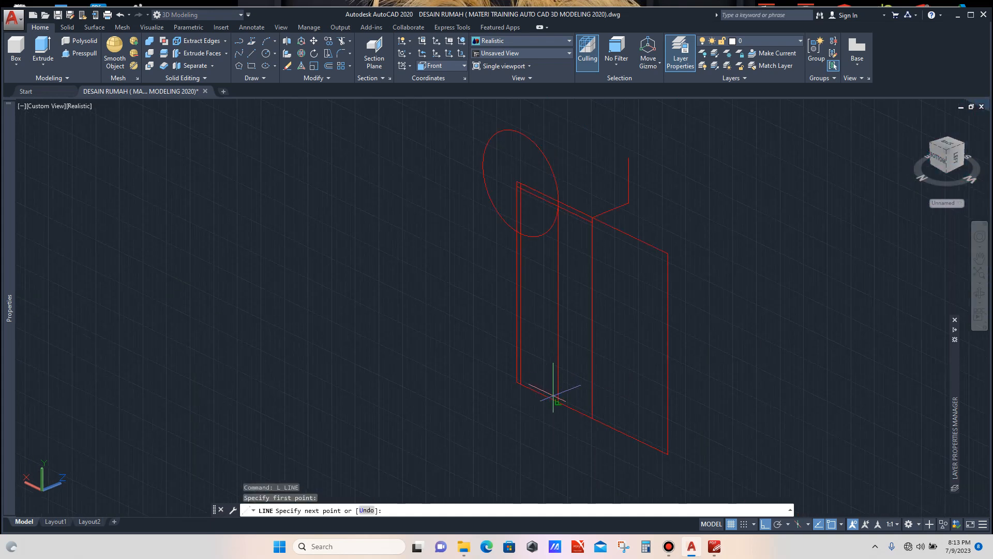
{"action": "left_click", "coordinate": [558, 401]}
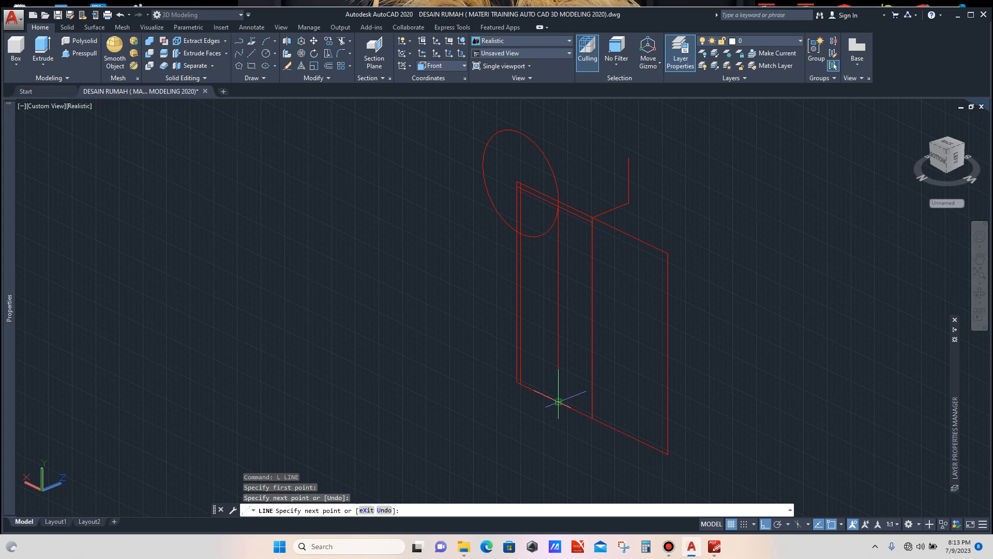
{"action": "key", "text": "Escape"}
Erase the radius-500 construction circle.
{"action": "scroll", "coordinate": [558, 208], "scroll_direction": "up", "scroll_amount": 3}
{"action": "left_click", "coordinate": [570, 160]}
{"action": "left_click", "coordinate": [547, 173]}
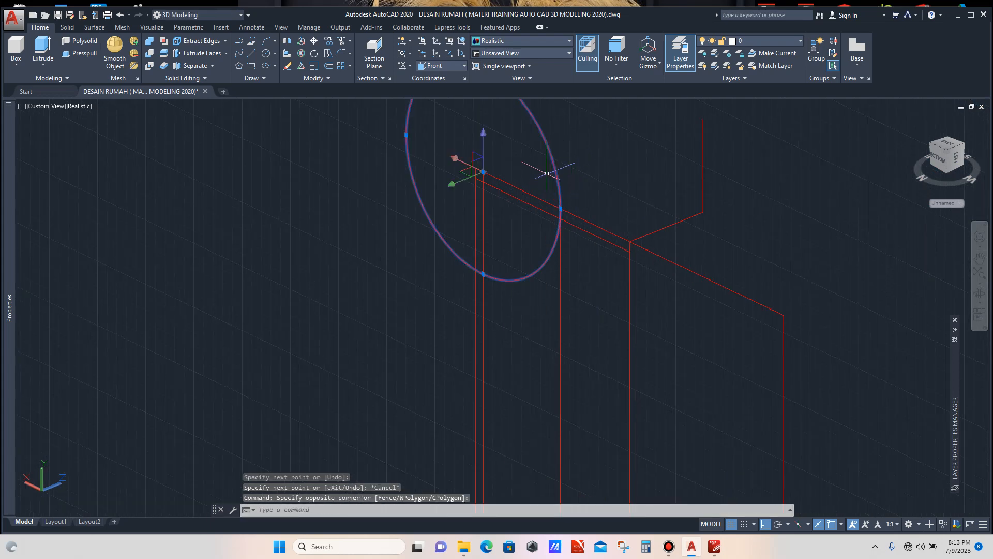
{"action": "key", "text": "Delete"}
Offset the mullion's vertical line by 50 toward the centre line.
{"action": "scroll", "coordinate": [566, 209], "scroll_direction": "up", "scroll_amount": 1}
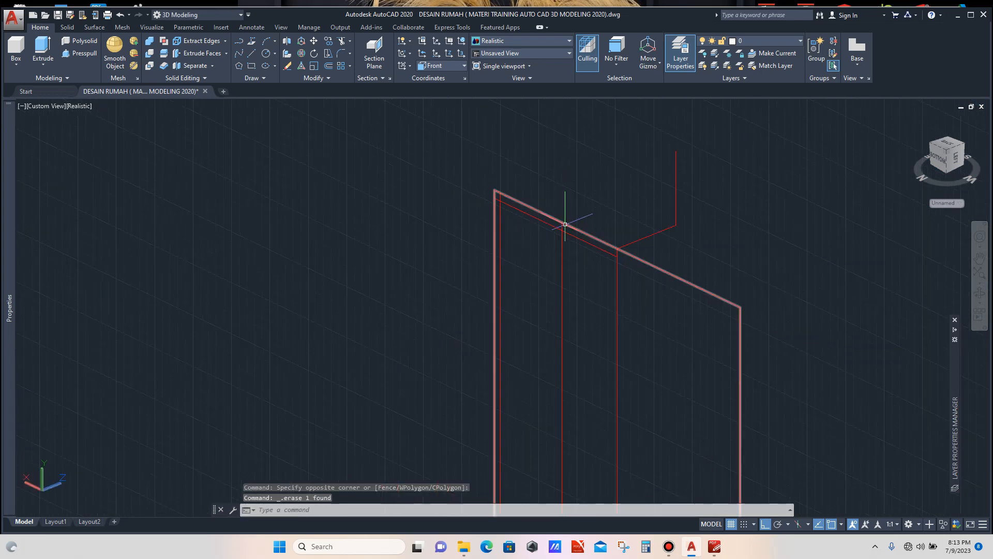
{"action": "left_click", "coordinate": [573, 273]}
{"action": "left_click", "coordinate": [539, 296]}
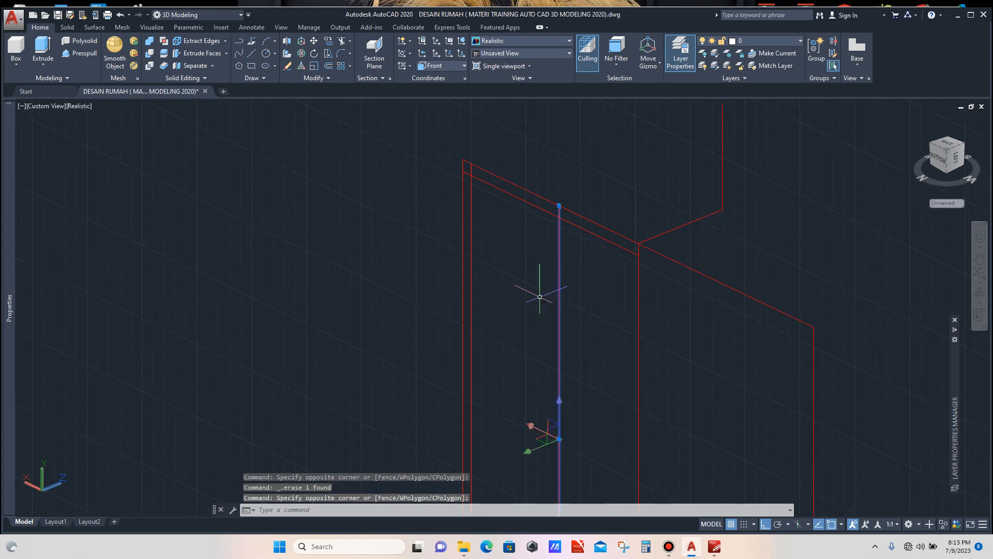
{"action": "type", "text": "offset"}
{"action": "key", "text": "Return"}
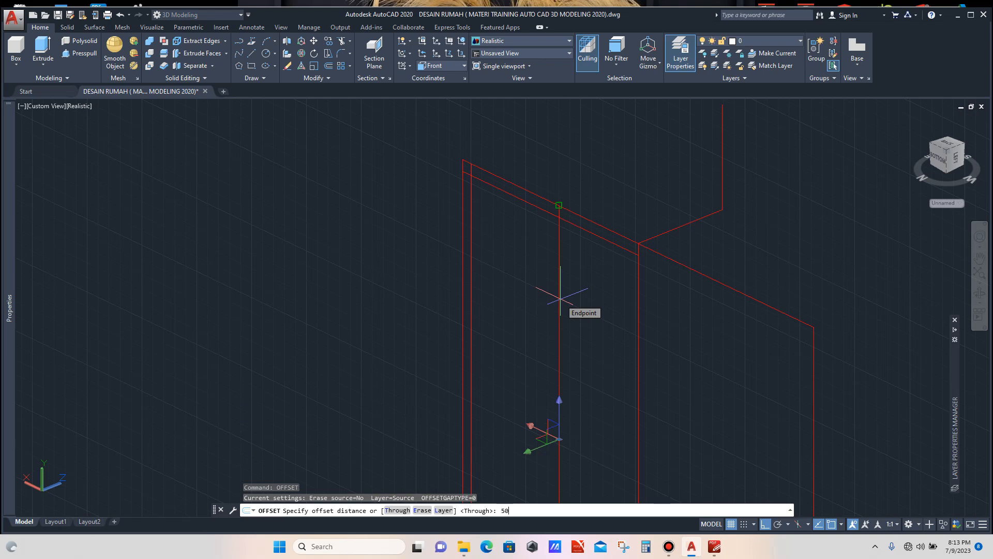
{"action": "type", "text": "50"}
{"action": "key", "text": "Return"}
{"action": "left_click", "coordinate": [560, 299]}
{"action": "left_click", "coordinate": [599, 298]}
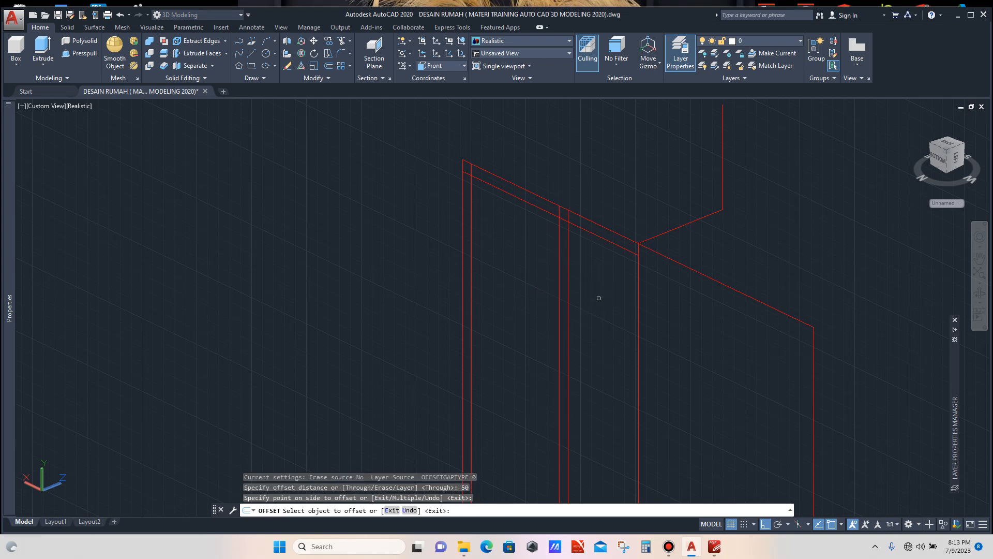
{"action": "scroll", "coordinate": [573, 266], "scroll_direction": "down", "scroll_amount": 5}
{"action": "key", "text": "Escape"}
Draw a circle of radius 200 centred where the upper inner frame line meets the rectangle's left edge.
{"action": "scroll", "coordinate": [539, 250], "scroll_direction": "up", "scroll_amount": 8}
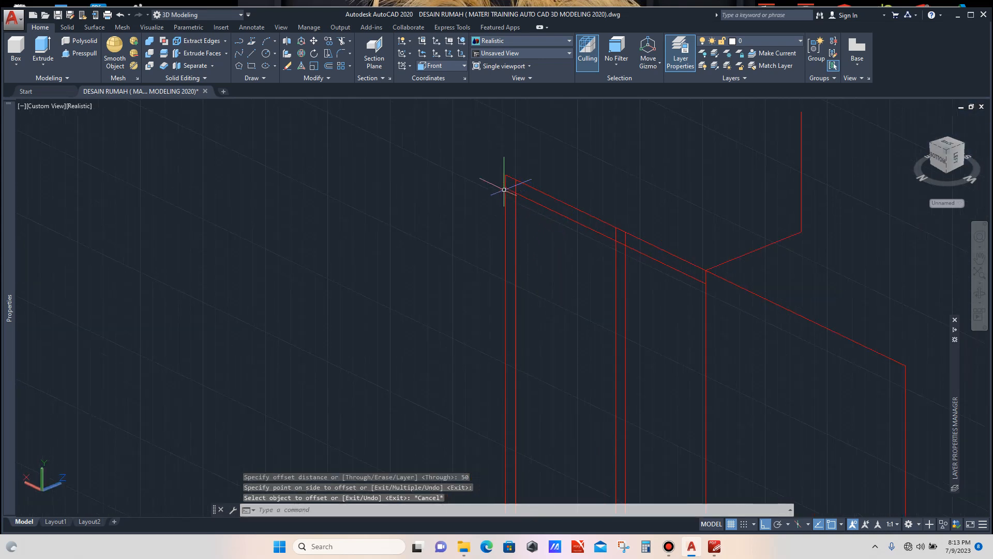
{"action": "type", "text": "c"}
{"action": "key", "text": "Return"}
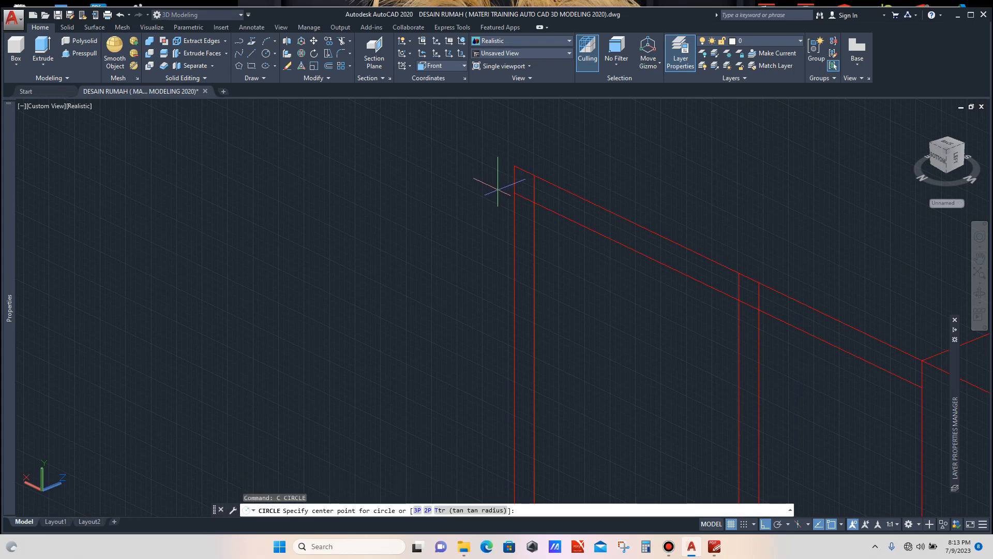
{"action": "left_click", "coordinate": [514, 193]}
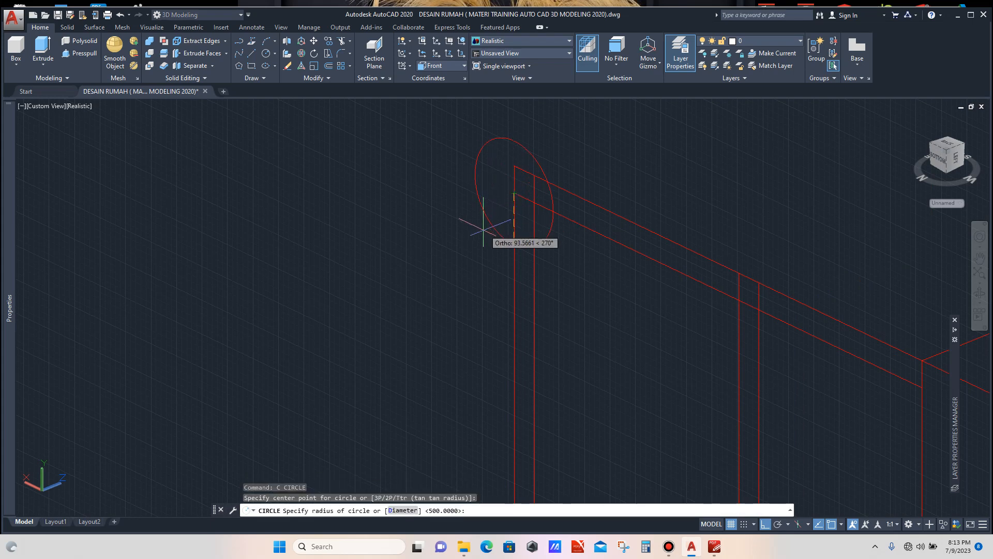
{"action": "type", "text": "200"}
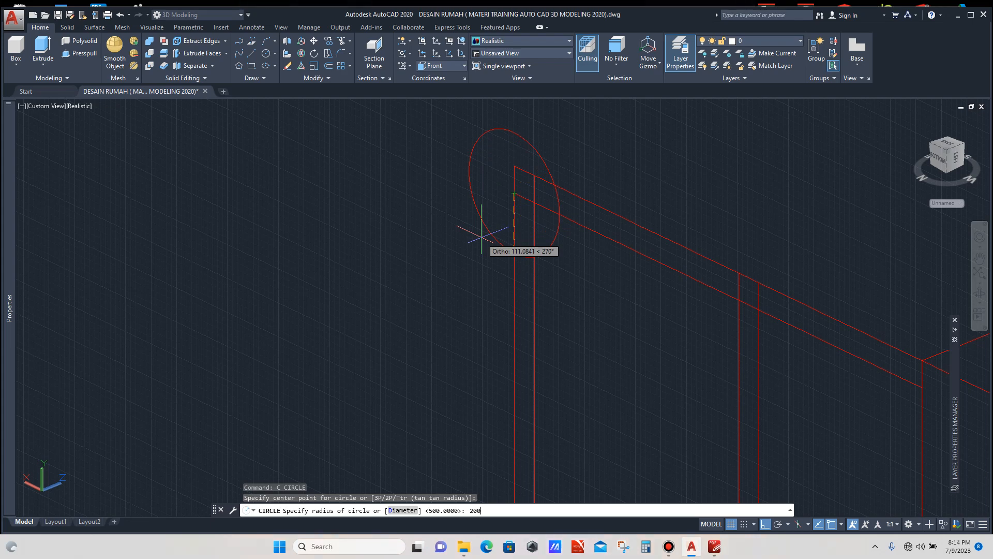
{"action": "key", "text": "Return"}
Draw a line parallel to the top edge from the radius-200 circle's intersection with the left edge to the centre line.
{"action": "scroll", "coordinate": [481, 238], "scroll_direction": "down", "scroll_amount": 2}
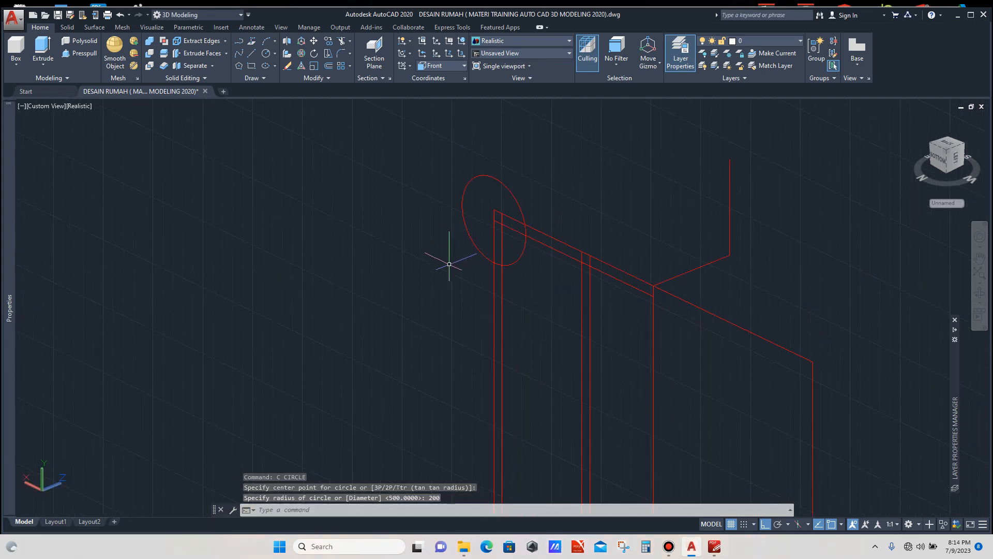
{"action": "type", "text": "l"}
{"action": "key", "text": "Return"}
{"action": "scroll", "coordinate": [481, 264], "scroll_direction": "up", "scroll_amount": 2}
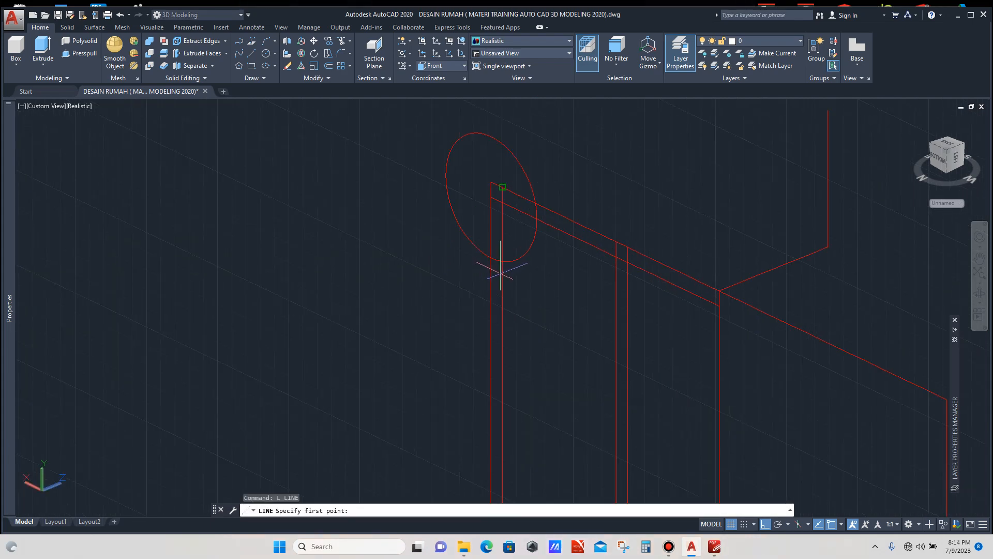
{"action": "left_click", "coordinate": [492, 257]}
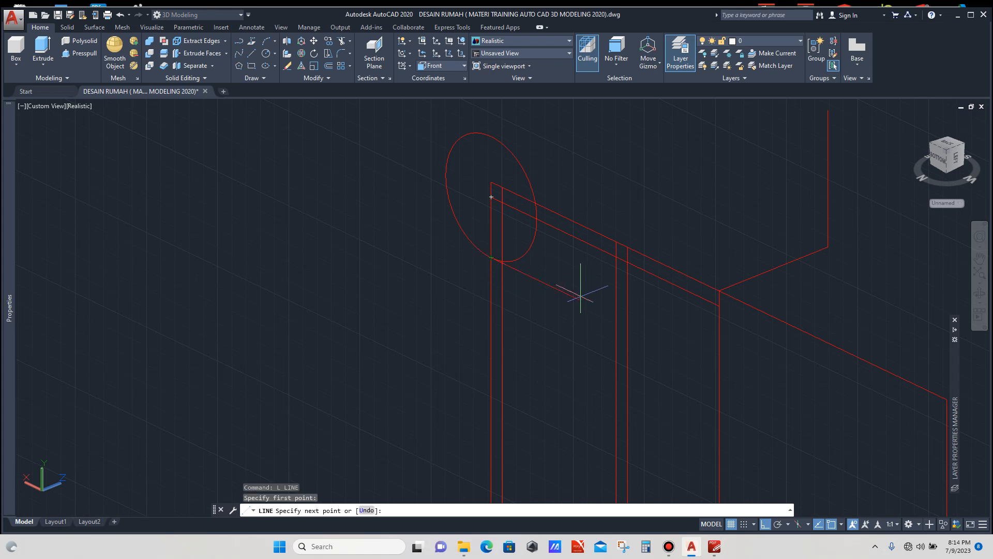
{"action": "left_click", "coordinate": [719, 367]}
{"action": "key", "text": "Escape"}
Erase the radius-200 construction circle.
{"action": "scroll", "coordinate": [641, 305], "scroll_direction": "down", "scroll_amount": 2}
{"action": "scroll", "coordinate": [587, 280], "scroll_direction": "up", "scroll_amount": 2}
{"action": "left_click", "coordinate": [563, 260]}
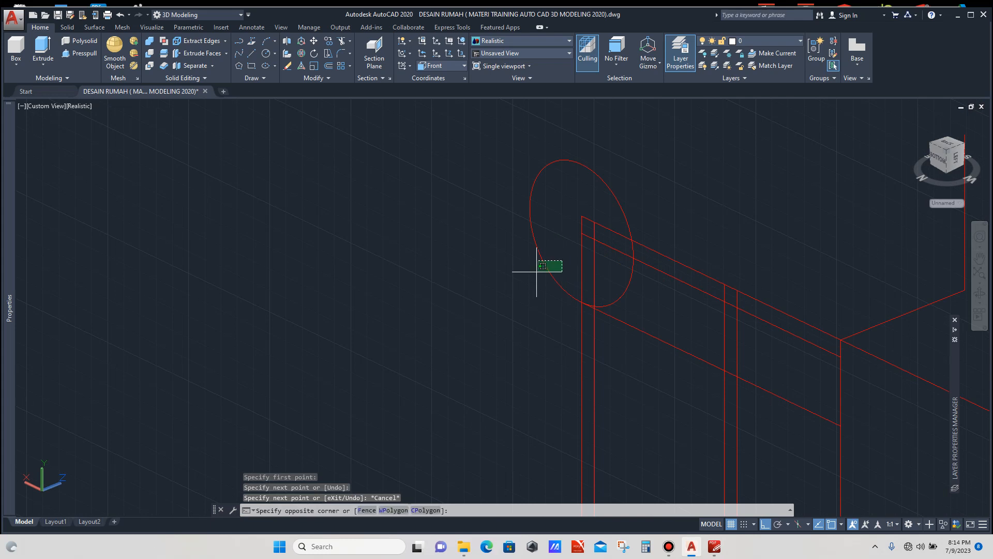
{"action": "left_click", "coordinate": [536, 272]}
{"action": "key", "text": "Delete"}
Offset the transom line downward by about 50, setting the distance with picked points.
{"action": "scroll", "coordinate": [527, 279], "scroll_direction": "down", "scroll_amount": 2}
{"action": "scroll", "coordinate": [591, 306], "scroll_direction": "up", "scroll_amount": 3}
{"action": "left_click", "coordinate": [623, 310]}
{"action": "left_click", "coordinate": [607, 326]}
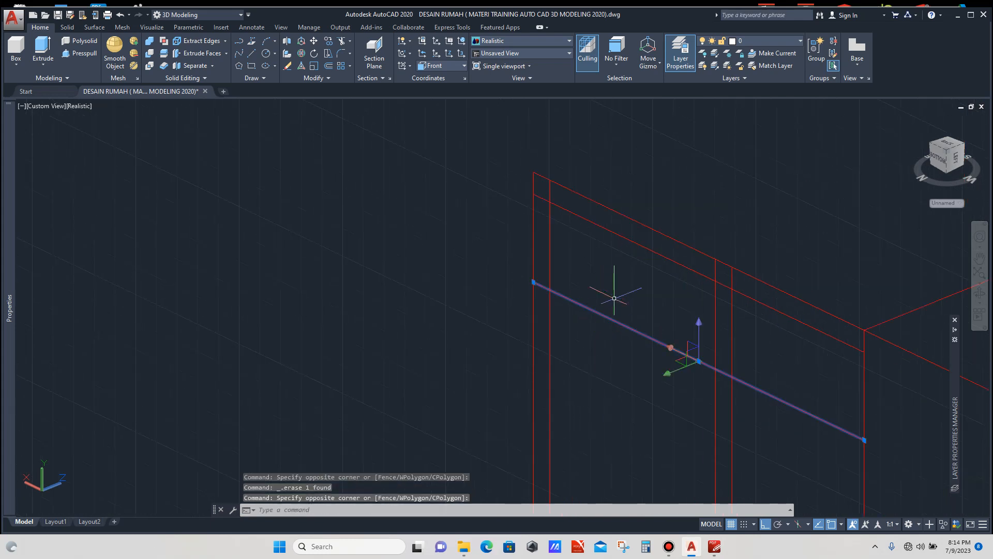
{"action": "type", "text": "OFFSET"}
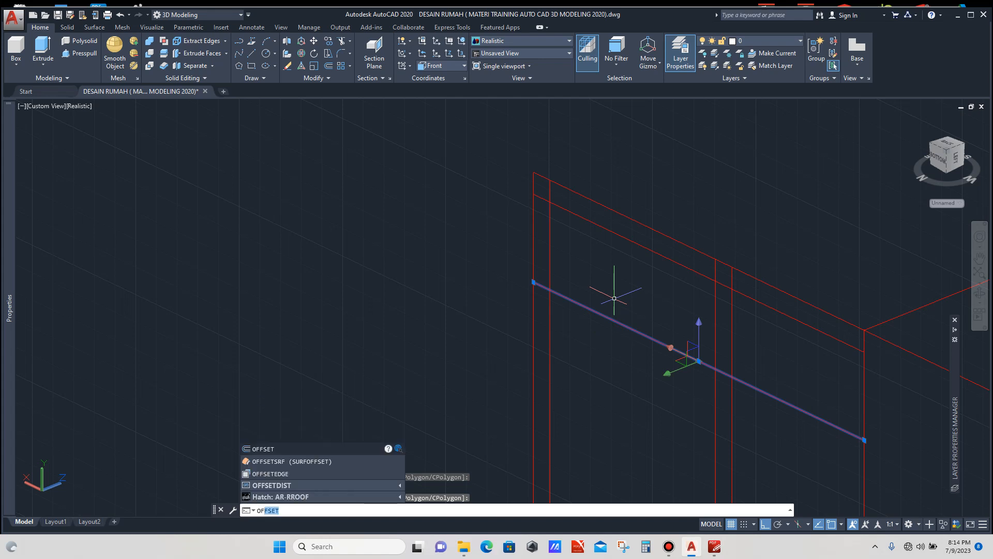
{"action": "key", "text": "Return"}
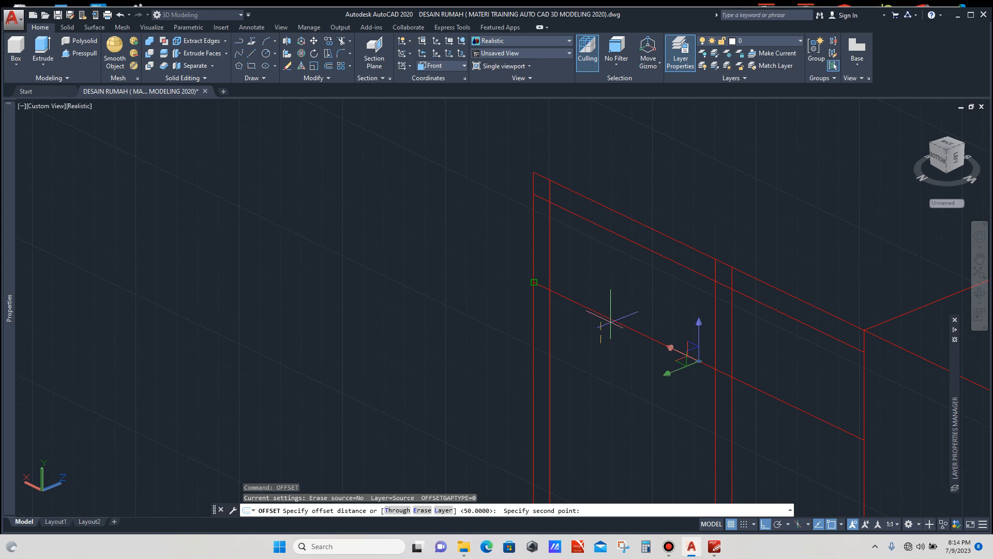
{"action": "left_click", "coordinate": [603, 337]}
{"action": "left_click", "coordinate": [603, 316]}
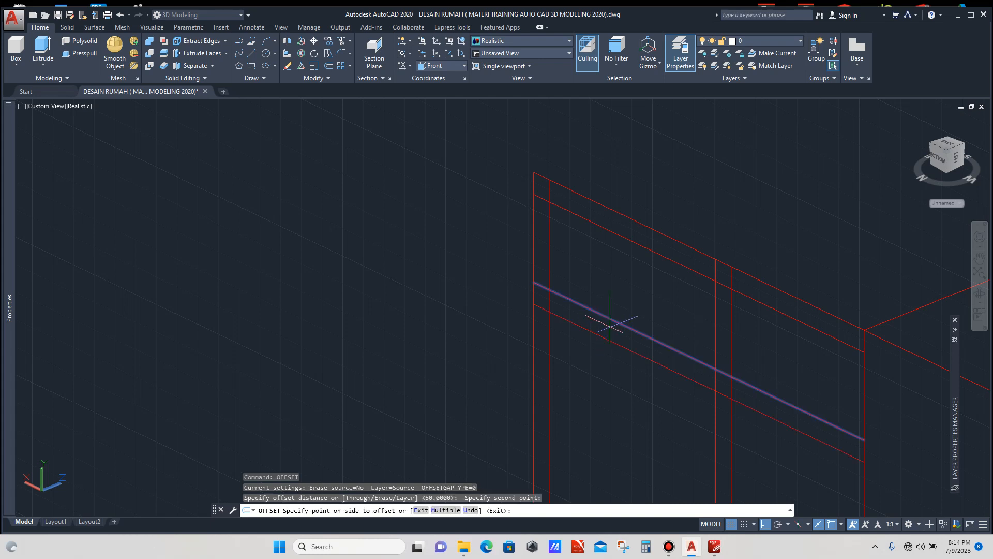
{"action": "left_click", "coordinate": [595, 354]}
{"action": "key", "text": "Escape"}
Inspect where the mullion and transom lines cross in the left half of the window frame.
{"action": "scroll", "coordinate": [525, 292], "scroll_direction": "down", "scroll_amount": 8}
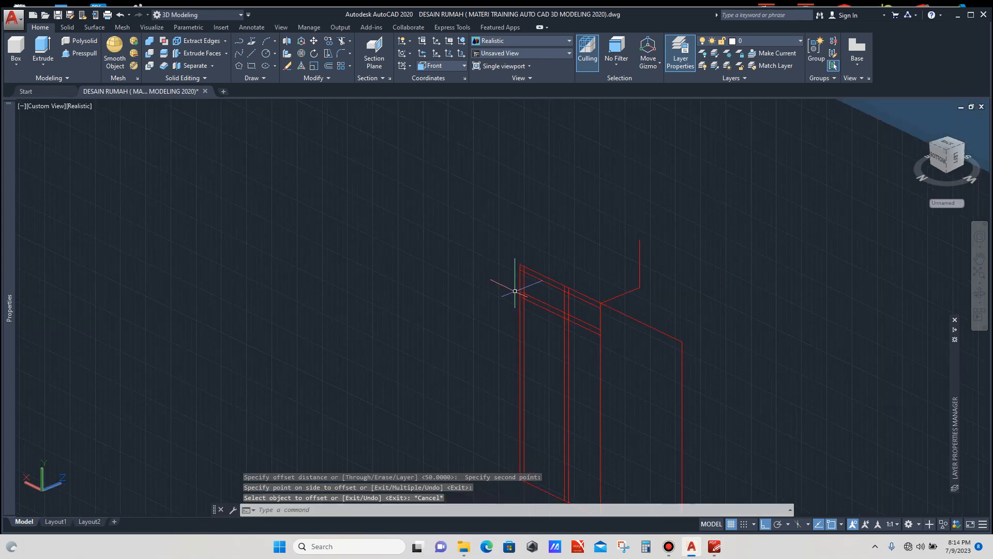
{"action": "scroll", "coordinate": [540, 295], "scroll_direction": "up", "scroll_amount": 4}
{"action": "scroll", "coordinate": [539, 290], "scroll_direction": "up", "scroll_amount": 1}
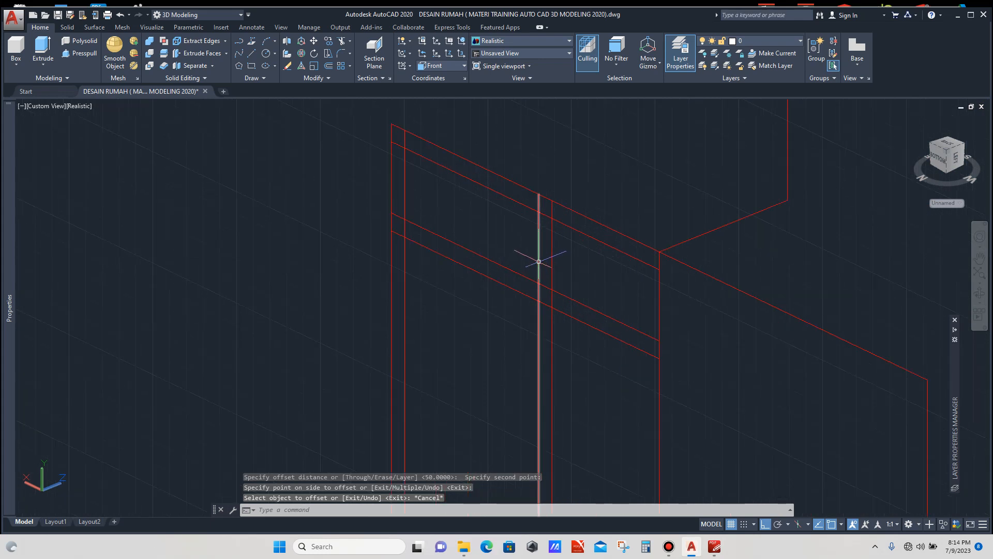
{"action": "scroll", "coordinate": [533, 283], "scroll_direction": "down", "scroll_amount": 5}
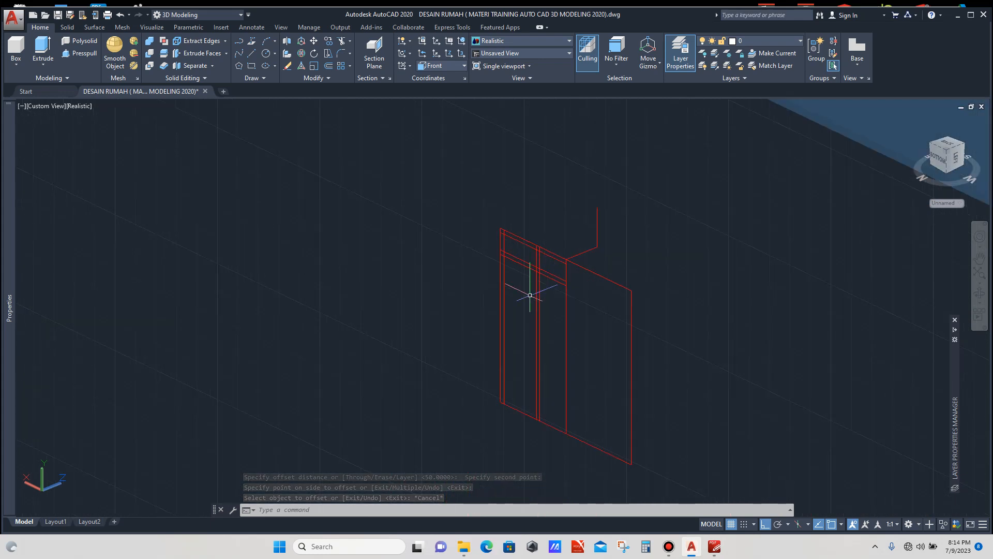
{"action": "scroll", "coordinate": [531, 283], "scroll_direction": "up", "scroll_amount": 2}
{"action": "scroll", "coordinate": [532, 282], "scroll_direction": "down", "scroll_amount": 4}
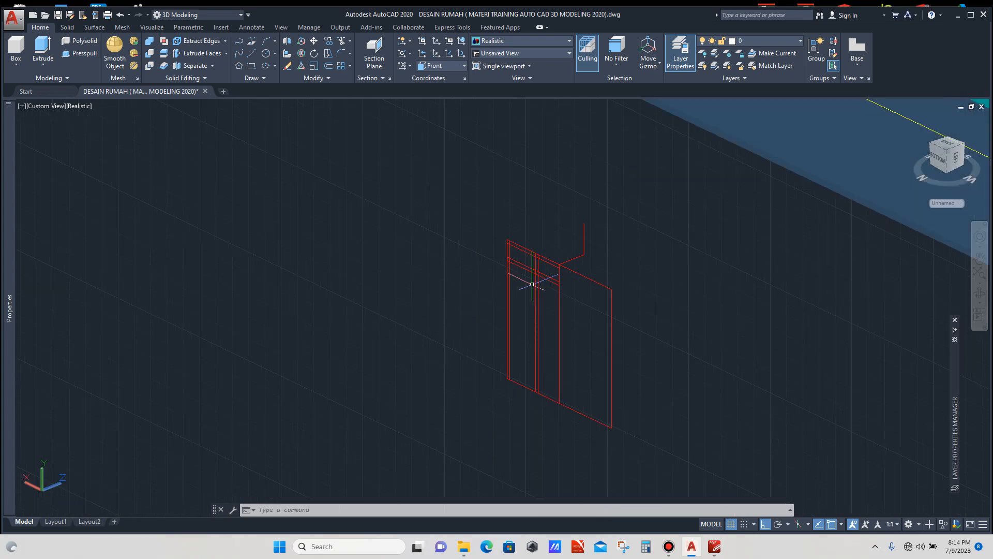
{"action": "scroll", "coordinate": [533, 277], "scroll_direction": "up", "scroll_amount": 6}
{"action": "scroll", "coordinate": [539, 234], "scroll_direction": "up", "scroll_amount": 5}
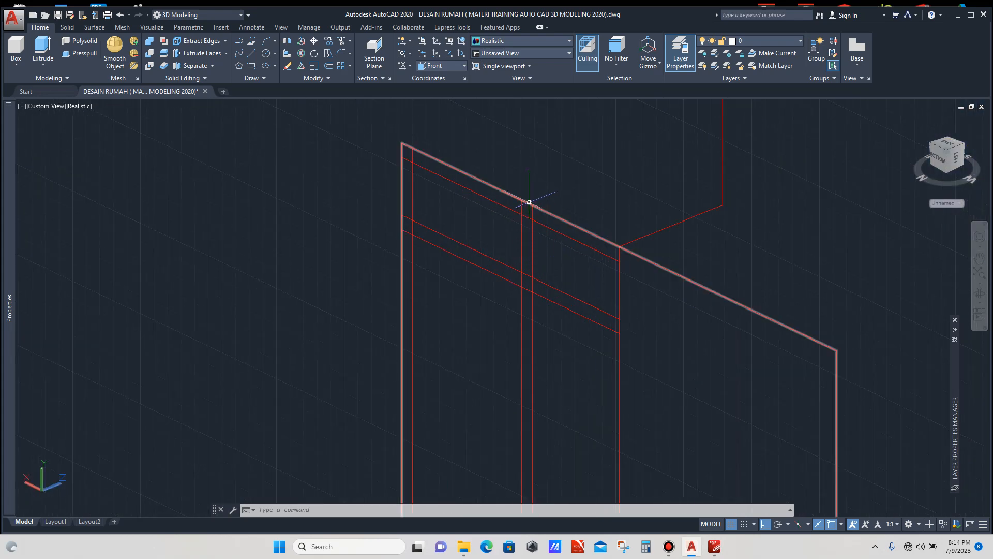
Offset the lower edge line of the top rail upward by 10.
{"action": "left_click", "coordinate": [498, 204]}
{"action": "left_click", "coordinate": [481, 222]}
{"action": "scroll", "coordinate": [460, 261], "scroll_direction": "down", "scroll_amount": 4}
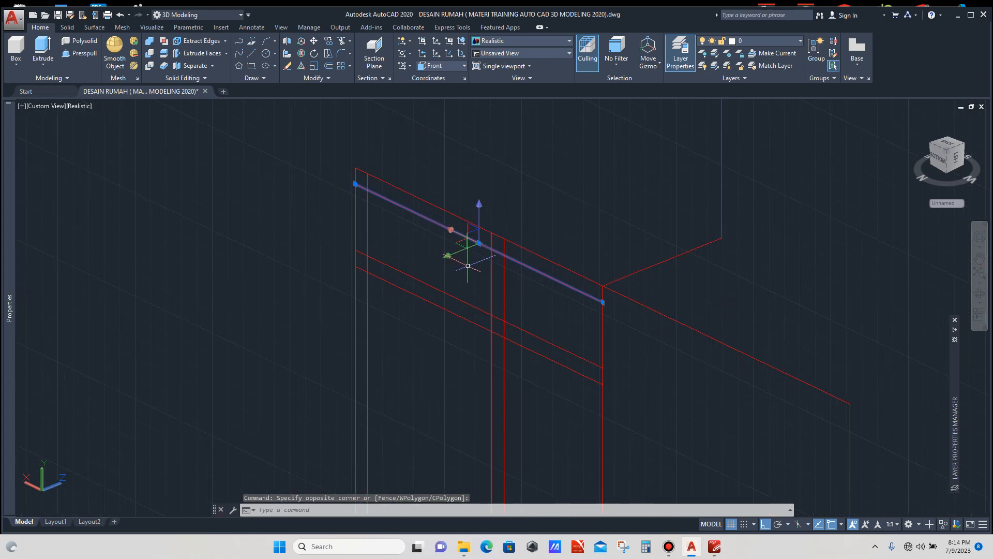
{"action": "type", "text": "of"}
{"action": "key", "text": "Return"}
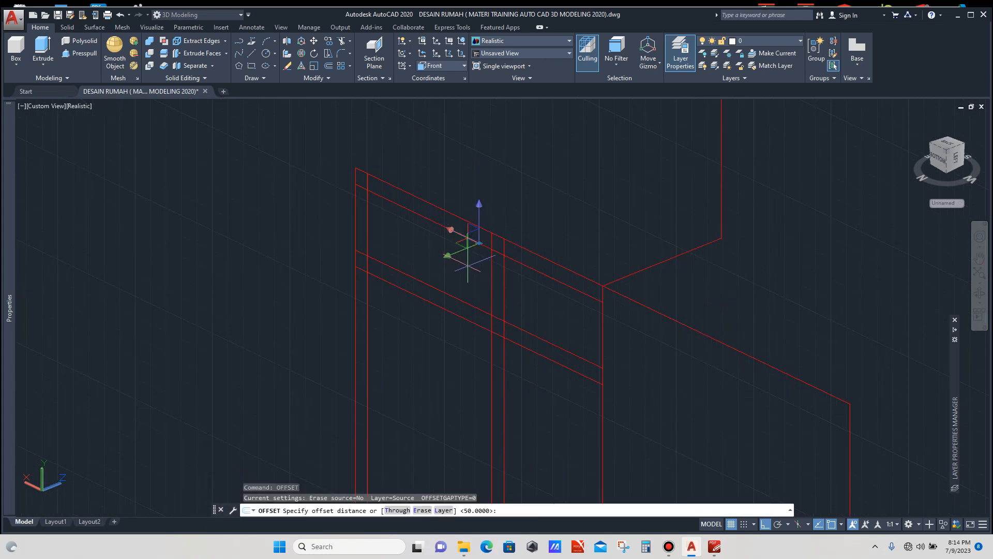
{"action": "key", "text": "Return"}
{"action": "left_click", "coordinate": [466, 236]}
{"action": "scroll", "coordinate": [471, 222], "scroll_direction": "up", "scroll_amount": 5}
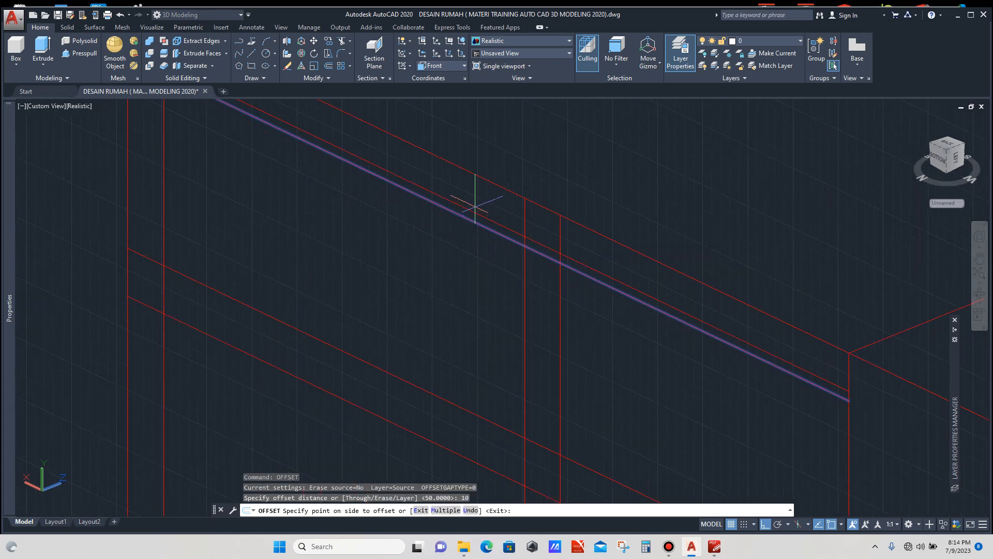
{"action": "left_click", "coordinate": [475, 206]}
{"action": "scroll", "coordinate": [506, 251], "scroll_direction": "down", "scroll_amount": 3}
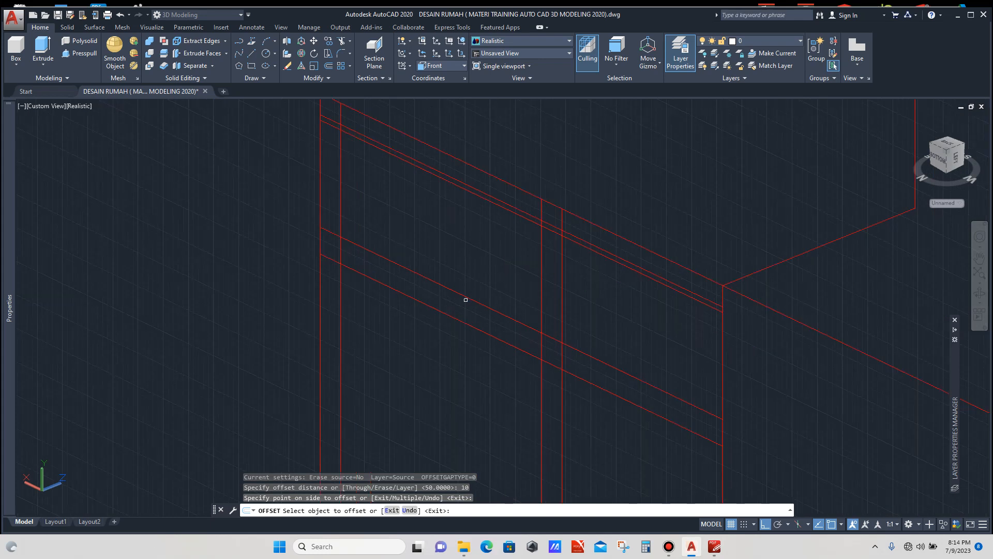
Offset both vertical mullion lines 10 inward, toward each other.
{"action": "left_click", "coordinate": [541, 272]}
{"action": "scroll", "coordinate": [543, 271], "scroll_direction": "up", "scroll_amount": 3}
{"action": "left_click", "coordinate": [566, 280]}
{"action": "left_click", "coordinate": [573, 283]}
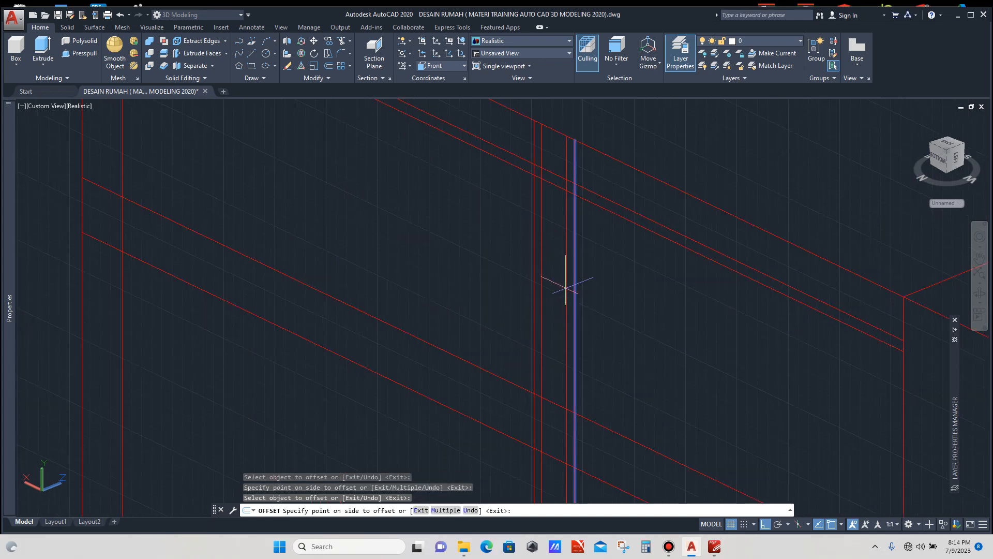
{"action": "left_click", "coordinate": [553, 284]}
Offset both transom lines 10 inward, toward each other.
{"action": "scroll", "coordinate": [522, 296], "scroll_direction": "down", "scroll_amount": 4}
{"action": "left_click", "coordinate": [479, 310]}
{"action": "left_click", "coordinate": [469, 320]}
{"action": "scroll", "coordinate": [463, 331], "scroll_direction": "up", "scroll_amount": 3}
{"action": "left_click", "coordinate": [476, 321]}
{"action": "left_click", "coordinate": [465, 308]}
Offset the left stile's inner line 10 outward and the outer window frame outline 10 inward.
{"action": "scroll", "coordinate": [459, 317], "scroll_direction": "down", "scroll_amount": 6}
{"action": "scroll", "coordinate": [414, 268], "scroll_direction": "up", "scroll_amount": 5}
{"action": "left_click", "coordinate": [403, 251]}
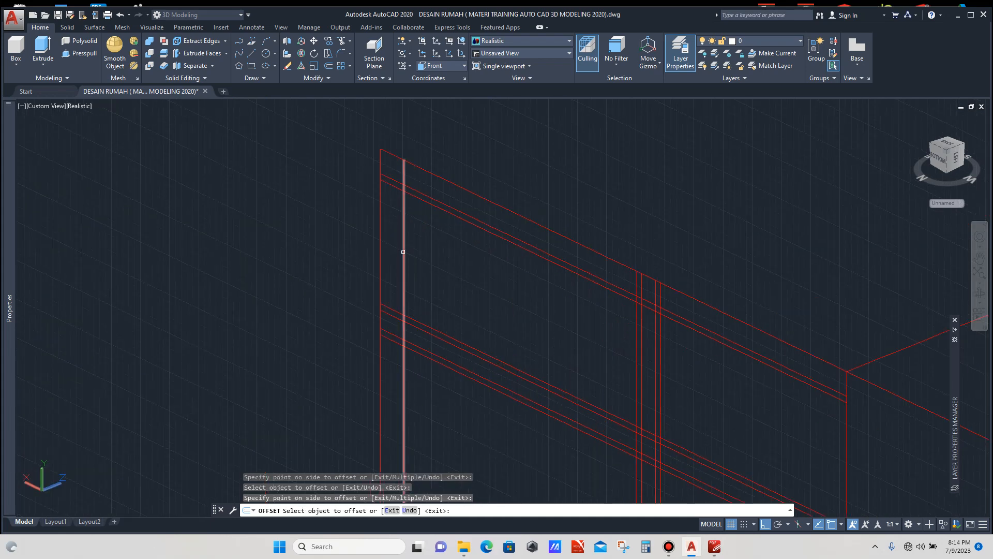
{"action": "left_click", "coordinate": [395, 244]}
{"action": "scroll", "coordinate": [379, 249], "scroll_direction": "up", "scroll_amount": 3}
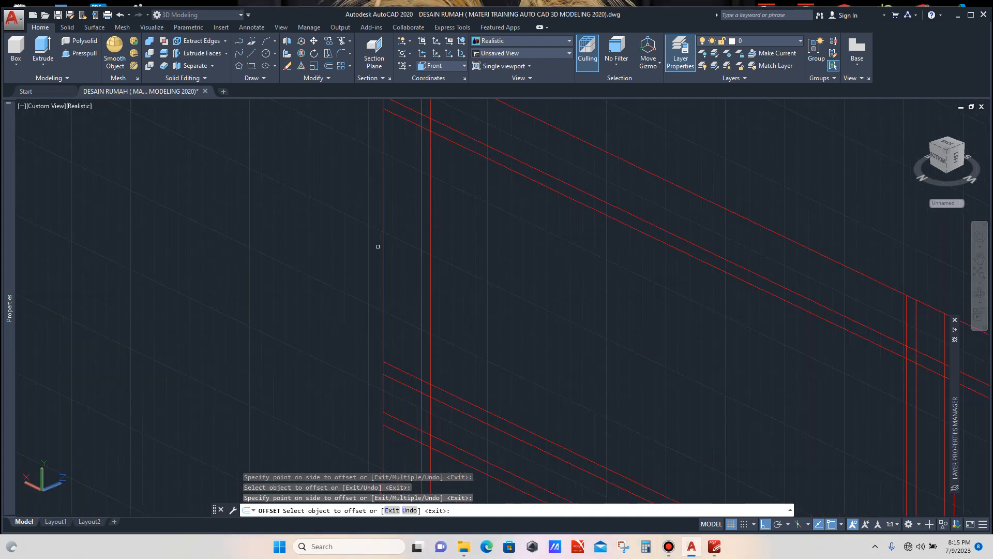
{"action": "left_click", "coordinate": [383, 243]}
{"action": "left_click", "coordinate": [408, 254]}
{"action": "key", "text": "Escape"}
{"action": "scroll", "coordinate": [406, 248], "scroll_direction": "down", "scroll_amount": 5}
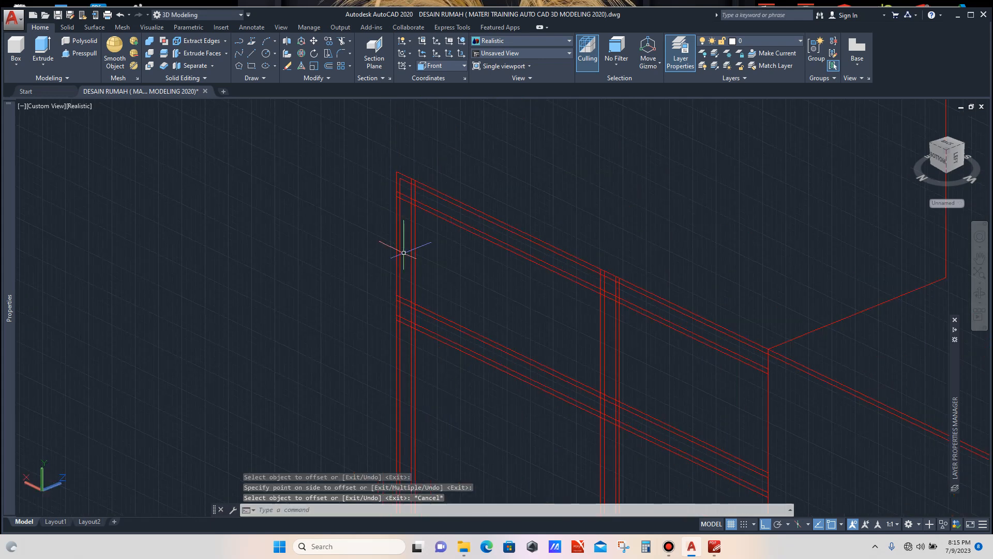
Draw a diagonal mitre line across the left stile and top rail bands at the upper-left pane's top-left corner.
{"action": "scroll", "coordinate": [445, 231], "scroll_direction": "up", "scroll_amount": 6}
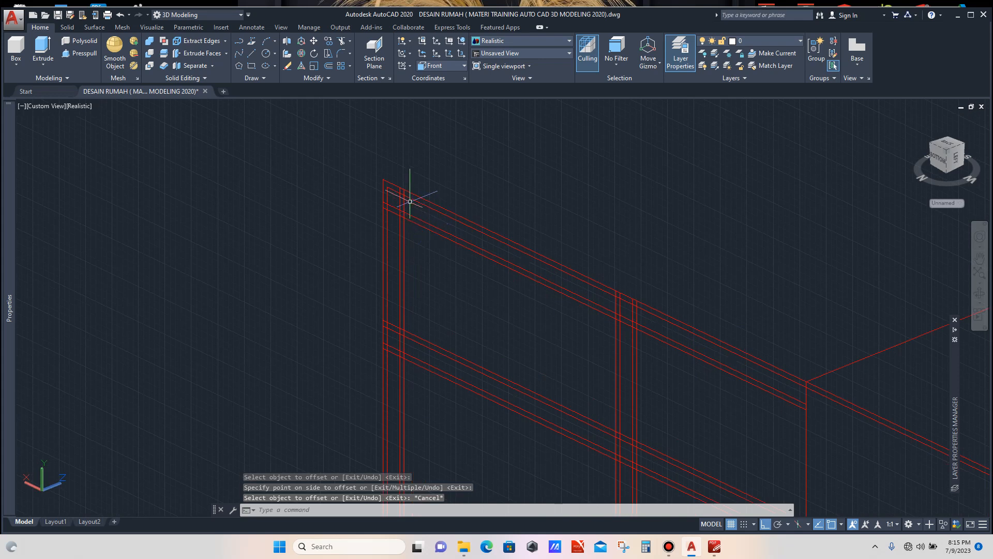
{"action": "type", "text": "l"}
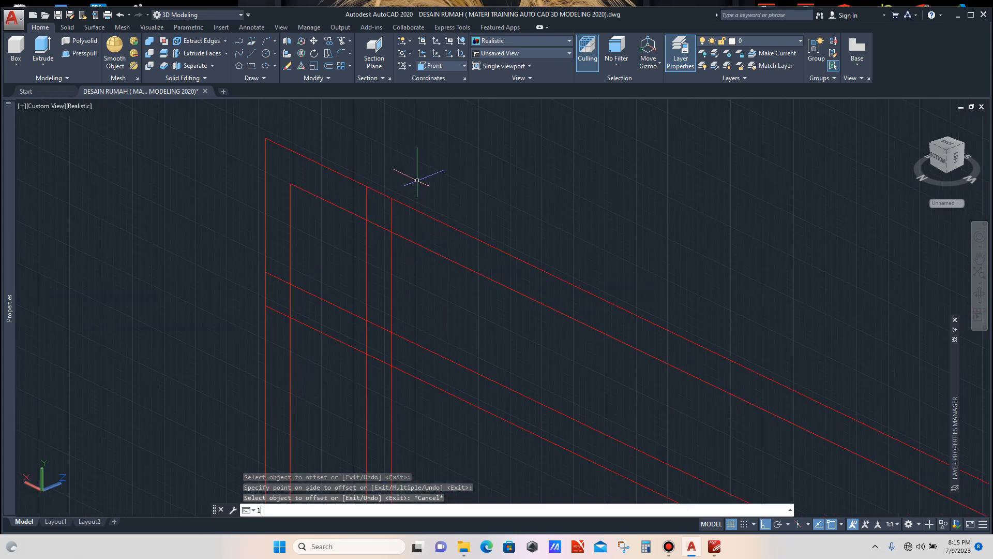
{"action": "key", "text": "Return"}
{"action": "scroll", "coordinate": [384, 368], "scroll_direction": "up", "scroll_amount": 3}
{"action": "left_click", "coordinate": [398, 361]}
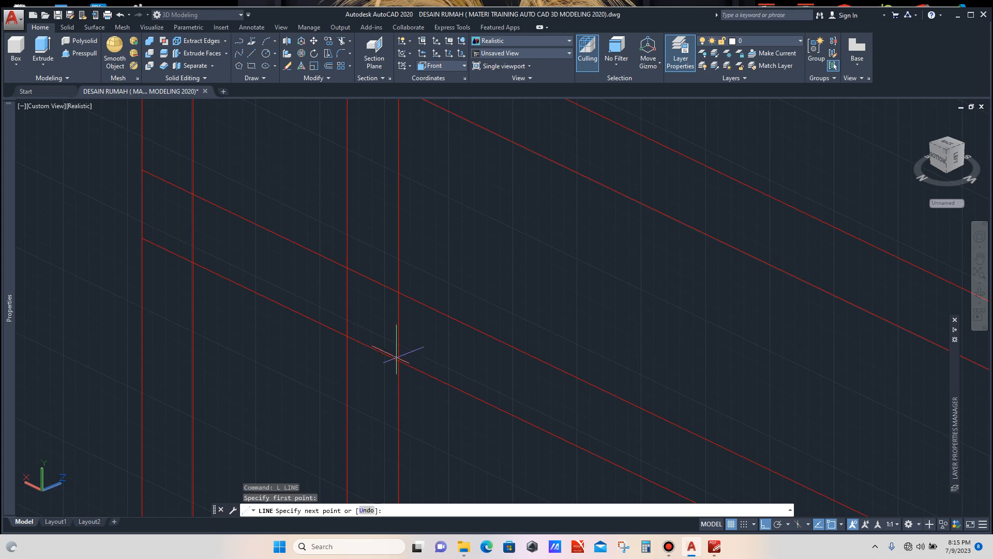
{"action": "key", "text": "Escape"}
Draw a diagonal mitre line where the left stile's inner band meets the upper transom band, at the upper-left pane's bottom-left corner.
{"action": "scroll", "coordinate": [388, 245], "scroll_direction": "down", "scroll_amount": 3}
{"action": "scroll", "coordinate": [382, 202], "scroll_direction": "down", "scroll_amount": 4}
{"action": "scroll", "coordinate": [401, 283], "scroll_direction": "up", "scroll_amount": 4}
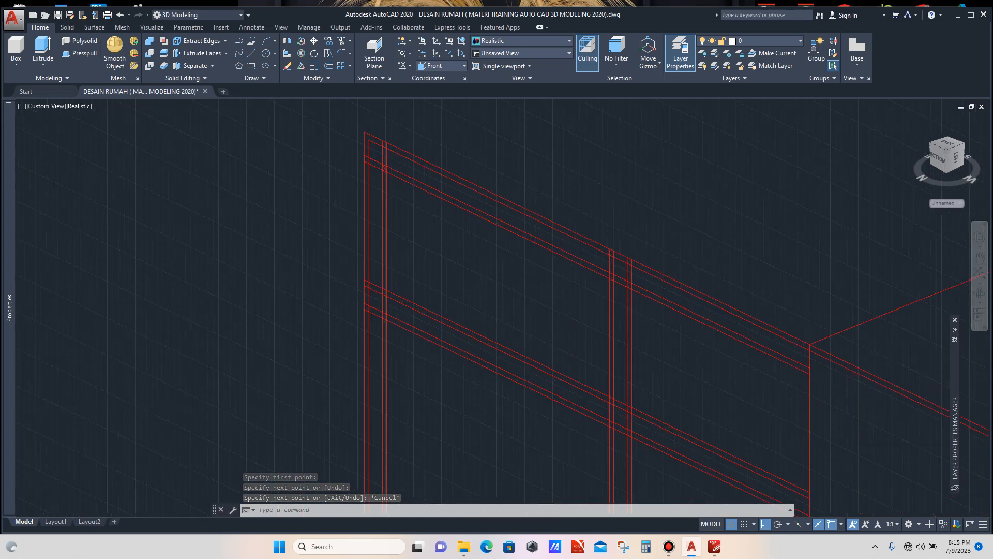
{"action": "type", "text": "1"}
{"action": "key", "text": "Return"}
{"action": "scroll", "coordinate": [396, 283], "scroll_direction": "up", "scroll_amount": 1}
{"action": "left_click", "coordinate": [373, 286]}
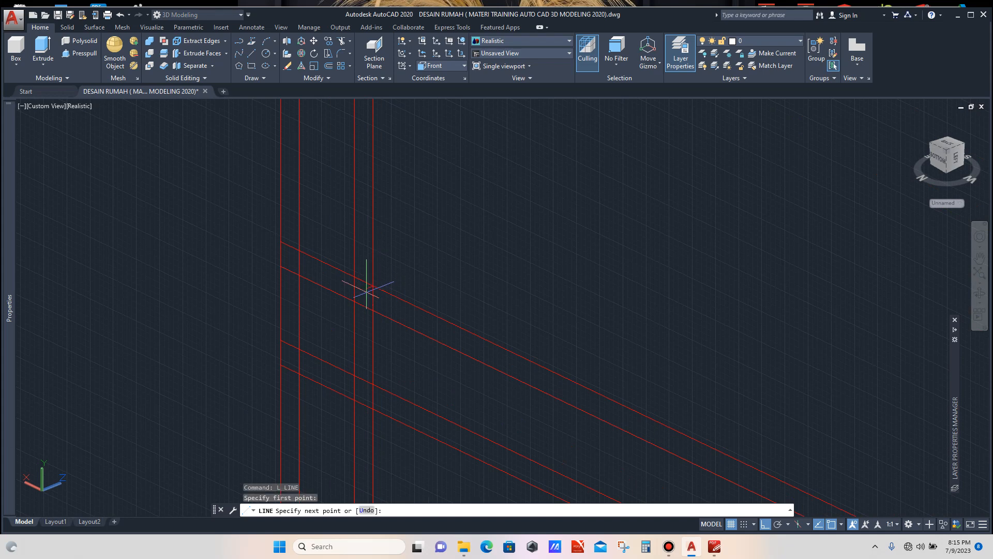
{"action": "left_click", "coordinate": [354, 302]}
{"action": "key", "text": "Escape"}
Draw a diagonal mitre line where the left stile's inner band meets the lower transom band, at the lower-left pane's top-left corner.
{"action": "scroll", "coordinate": [412, 255], "scroll_direction": "down", "scroll_amount": 4}
{"action": "scroll", "coordinate": [409, 308], "scroll_direction": "up", "scroll_amount": 5}
{"action": "type", "text": "l"}
{"action": "key", "text": "Return"}
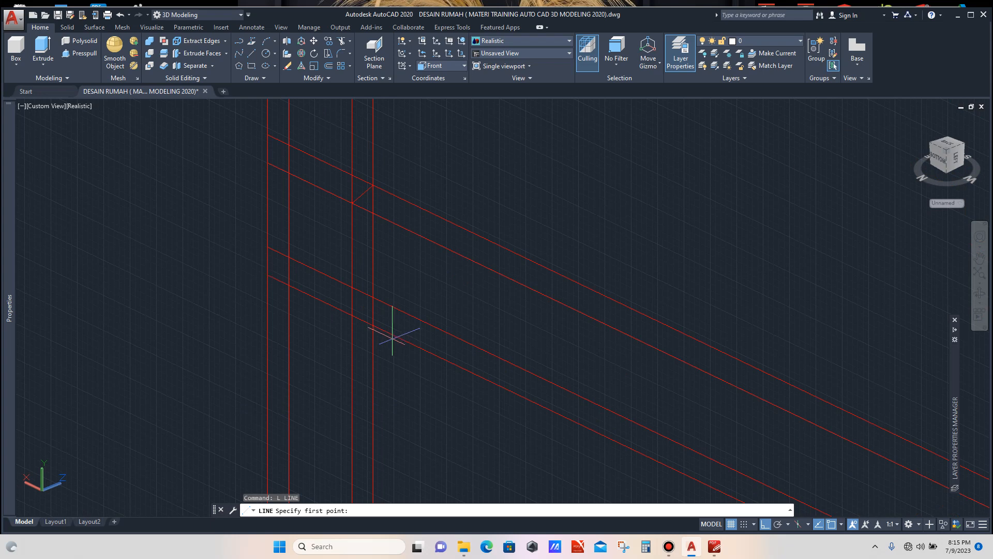
{"action": "left_click", "coordinate": [373, 325]}
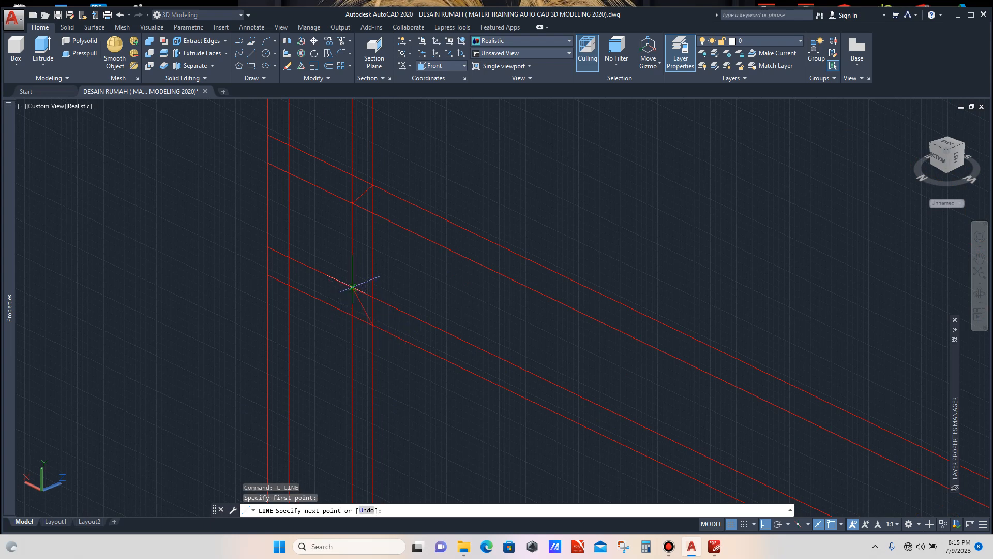
{"action": "left_click", "coordinate": [352, 287]}
{"action": "key", "text": "Escape"}
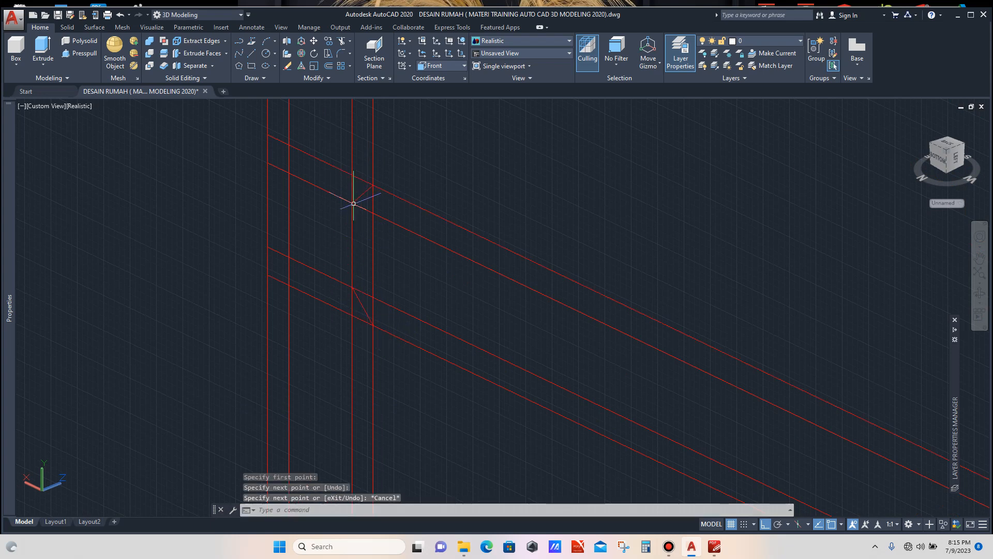
Draw a diagonal mitre line where the mullion's right band meets the top rail's lower band.
{"action": "scroll", "coordinate": [373, 256], "scroll_direction": "down", "scroll_amount": 1}
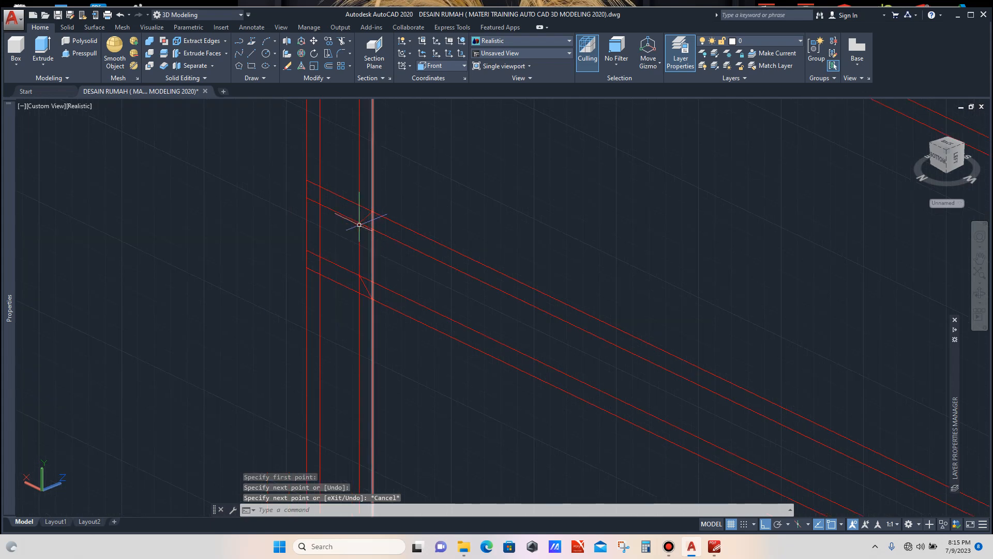
{"action": "scroll", "coordinate": [325, 210], "scroll_direction": "down", "scroll_amount": 3}
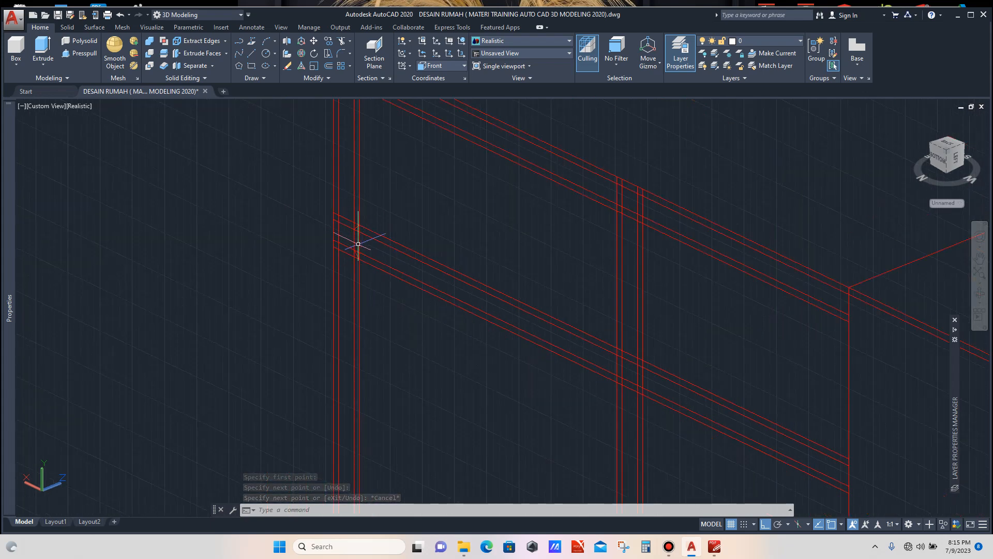
{"action": "scroll", "coordinate": [368, 250], "scroll_direction": "down", "scroll_amount": 2}
{"action": "scroll", "coordinate": [478, 245], "scroll_direction": "up", "scroll_amount": 3}
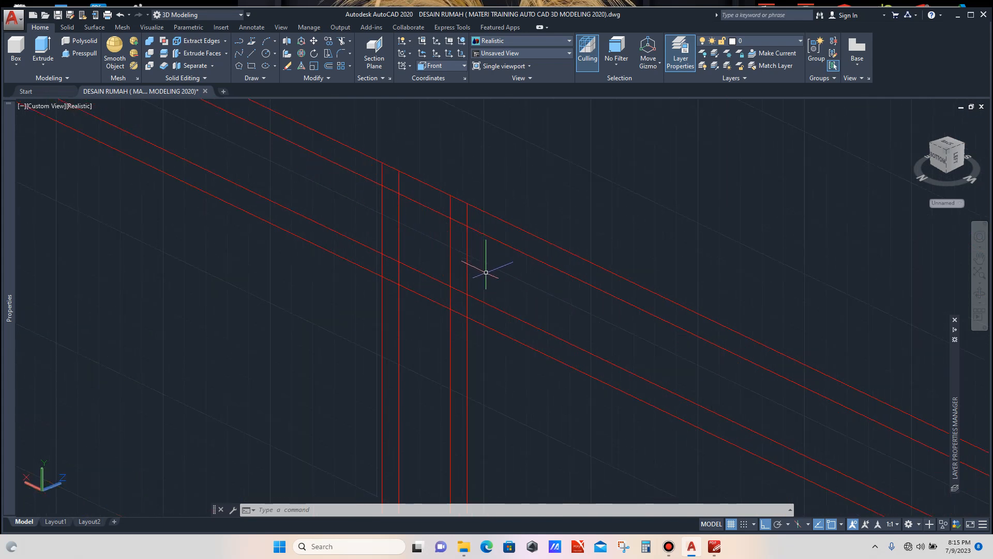
{"action": "type", "text": "l"}
{"action": "key", "text": "Return"}
{"action": "scroll", "coordinate": [481, 326], "scroll_direction": "up", "scroll_amount": 3}
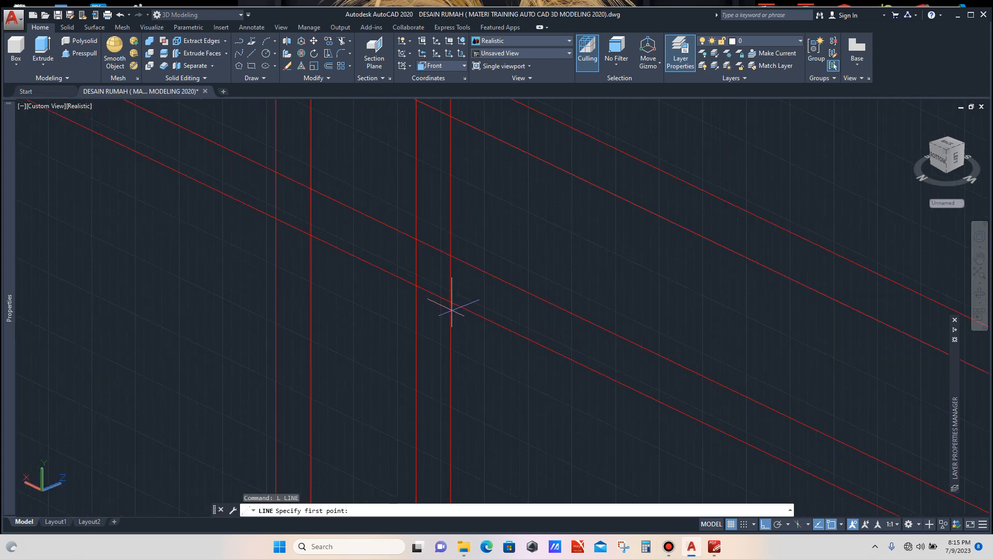
{"action": "left_click", "coordinate": [450, 303]}
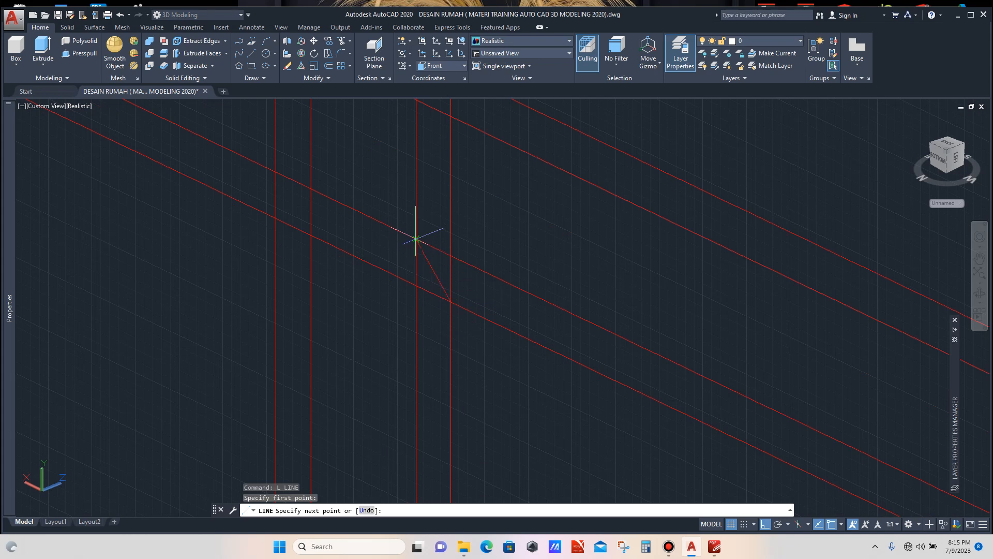
{"action": "key", "text": "Escape"}
Draw a diagonal mitre line where the mullion's left band meets the top rail's lower band.
{"action": "scroll", "coordinate": [458, 255], "scroll_direction": "down", "scroll_amount": 4}
{"action": "scroll", "coordinate": [365, 256], "scroll_direction": "up", "scroll_amount": 3}
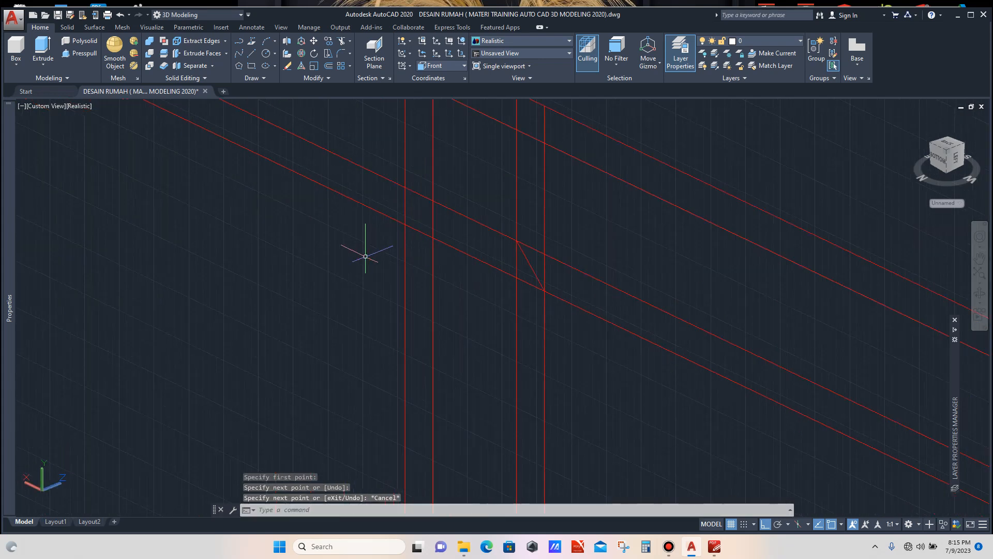
{"action": "type", "text": "l"}
{"action": "key", "text": "Return"}
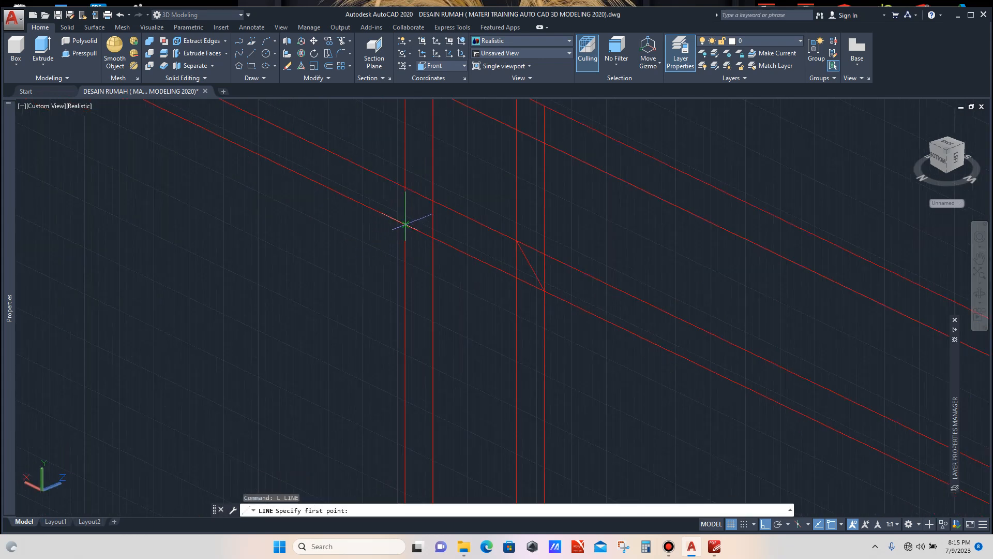
{"action": "left_click", "coordinate": [406, 225]}
{"action": "left_click", "coordinate": [433, 199]}
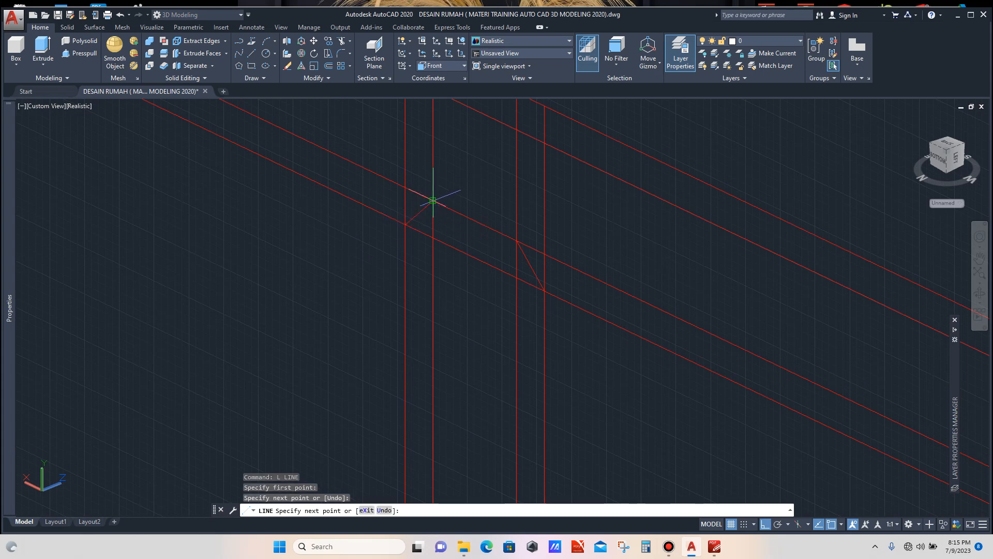
{"action": "key", "text": "Escape"}
Draw a diagonal mitre line where the mullion's right band meets the upper transom band.
{"action": "scroll", "coordinate": [436, 222], "scroll_direction": "down", "scroll_amount": 3}
{"action": "scroll", "coordinate": [436, 222], "scroll_direction": "down", "scroll_amount": 5}
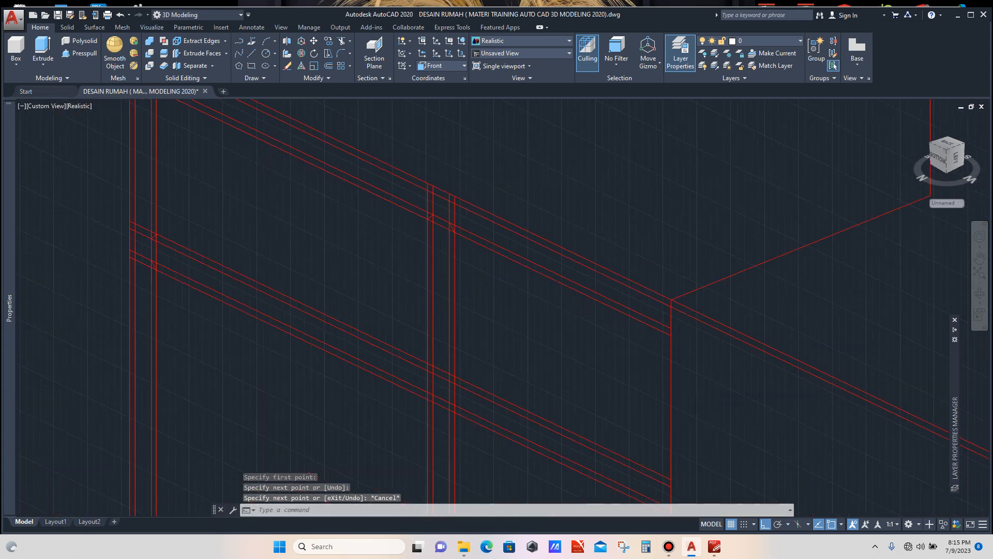
{"action": "scroll", "coordinate": [449, 269], "scroll_direction": "up", "scroll_amount": 4}
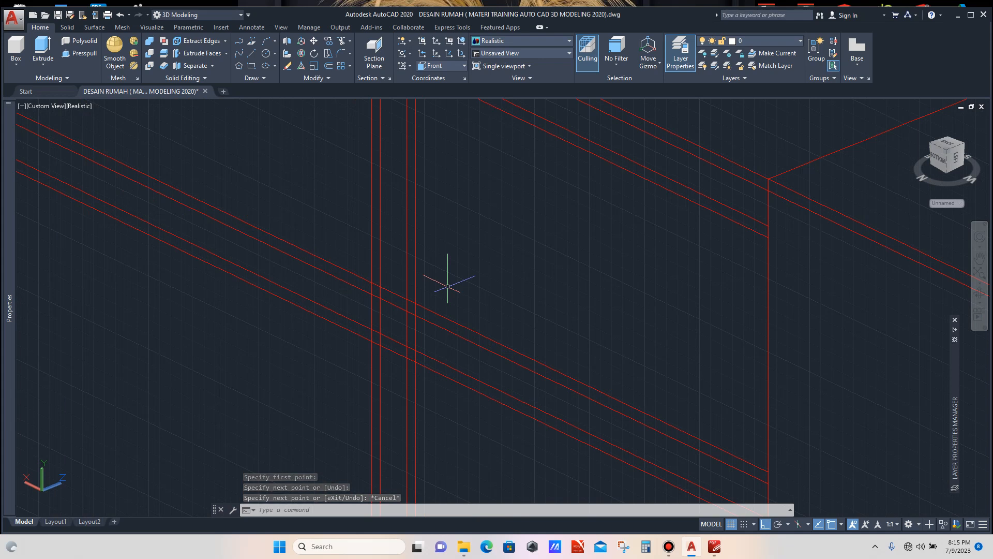
{"action": "type", "text": "l"}
{"action": "key", "text": "Return"}
{"action": "scroll", "coordinate": [425, 298], "scroll_direction": "up", "scroll_amount": 2}
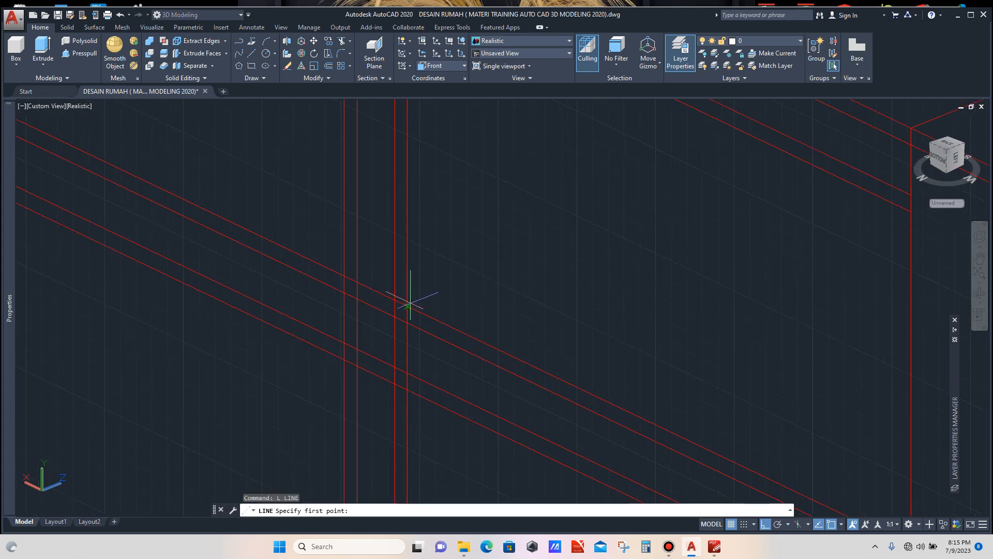
{"action": "left_click", "coordinate": [407, 307]}
{"action": "left_click", "coordinate": [395, 316]}
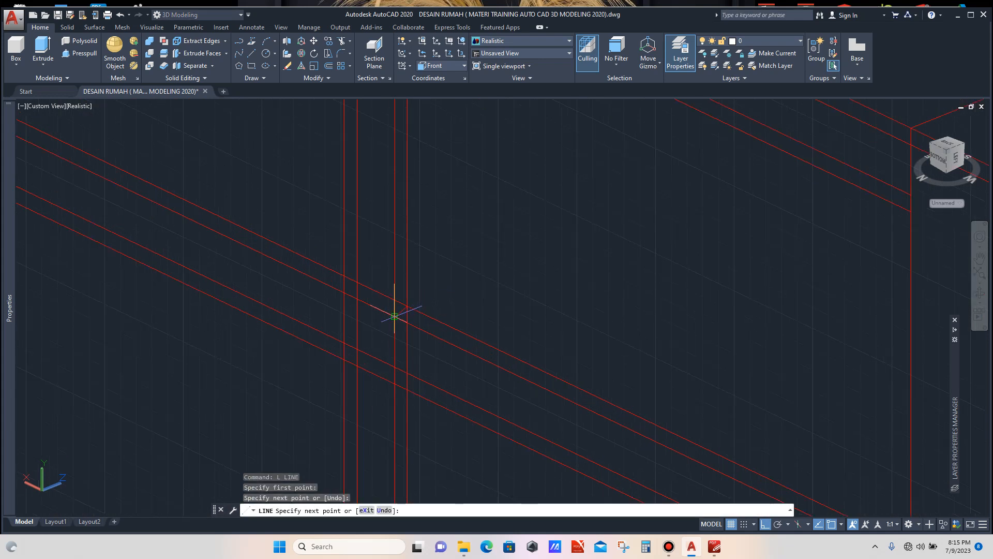
{"action": "key", "text": "Return"}
Draw a diagonal mitre line where the mullion's right band meets the lower transom band.
{"action": "scroll", "coordinate": [451, 212], "scroll_direction": "down", "scroll_amount": 3}
{"action": "scroll", "coordinate": [435, 310], "scroll_direction": "up", "scroll_amount": 3}
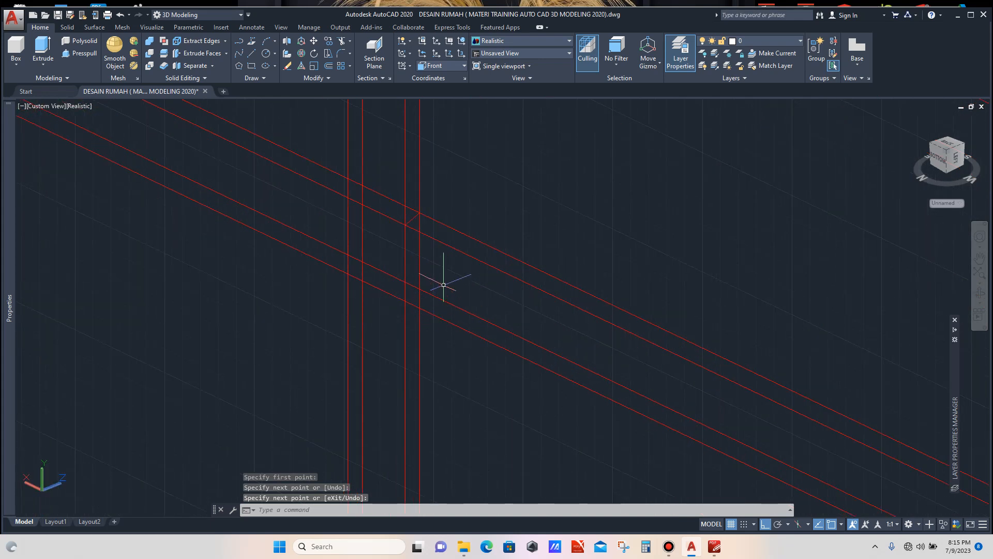
{"action": "type", "text": "l"}
{"action": "key", "text": "Return"}
{"action": "scroll", "coordinate": [421, 306], "scroll_direction": "up", "scroll_amount": 2}
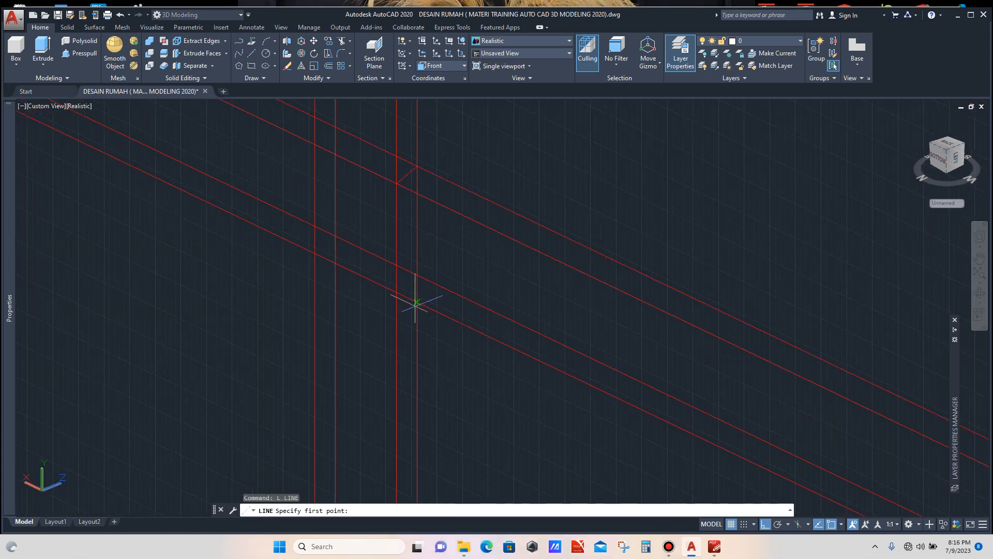
{"action": "left_click", "coordinate": [416, 302]}
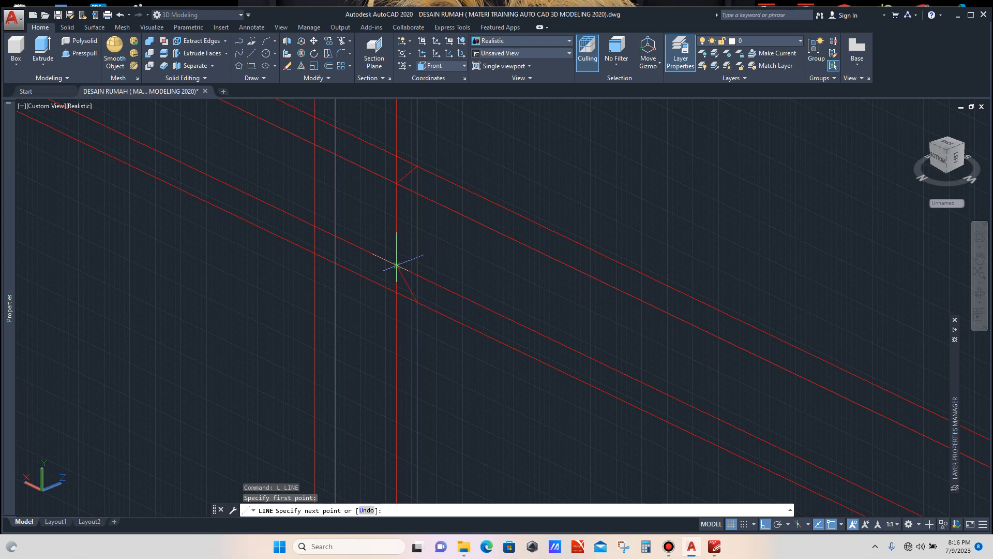
{"action": "left_click", "coordinate": [396, 265]}
{"action": "key", "text": "Return"}
Draw a diagonal mitre line where the mullion's left band meets the upper transom band.
{"action": "scroll", "coordinate": [428, 268], "scroll_direction": "down", "scroll_amount": 3}
{"action": "scroll", "coordinate": [367, 194], "scroll_direction": "up", "scroll_amount": 3}
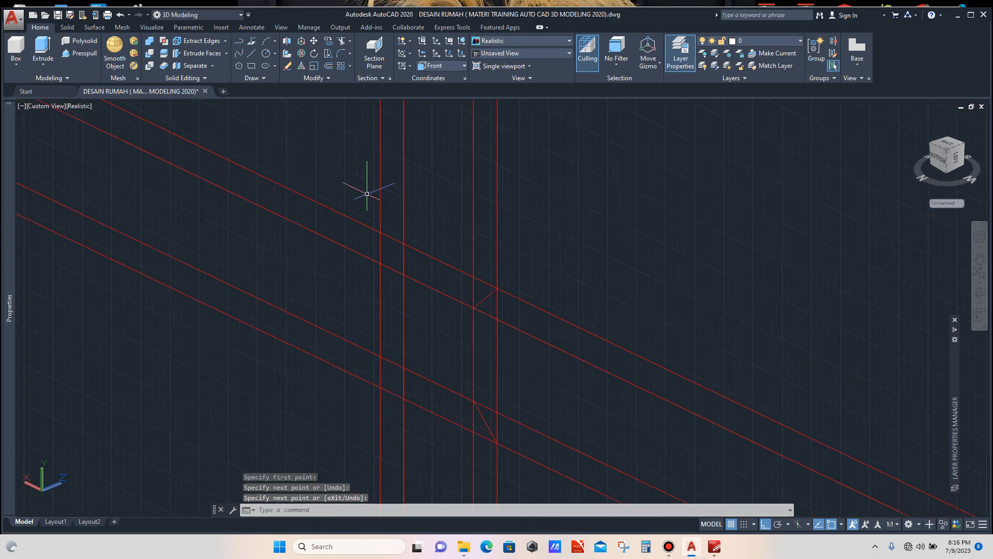
{"action": "type", "text": "l"}
{"action": "key", "text": "Return"}
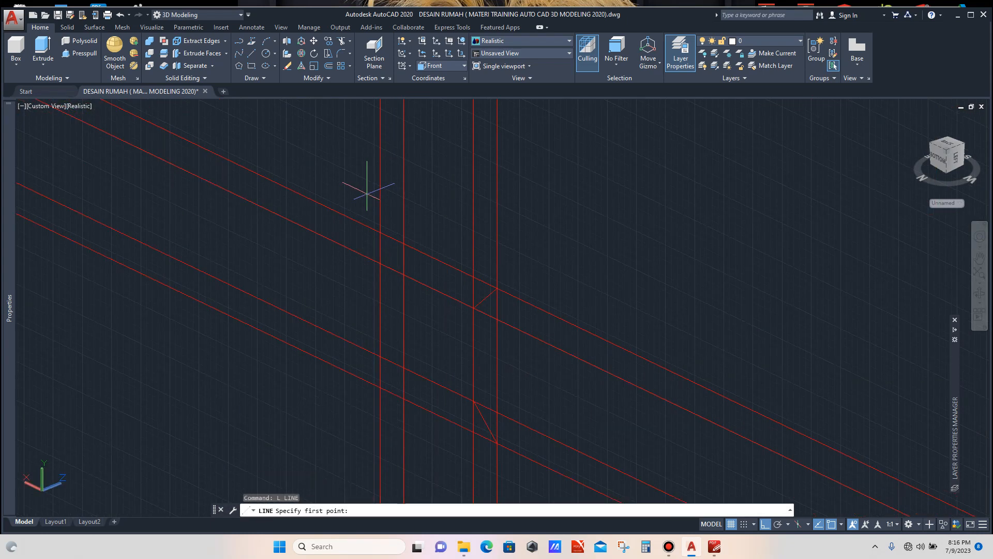
{"action": "left_click", "coordinate": [380, 232]}
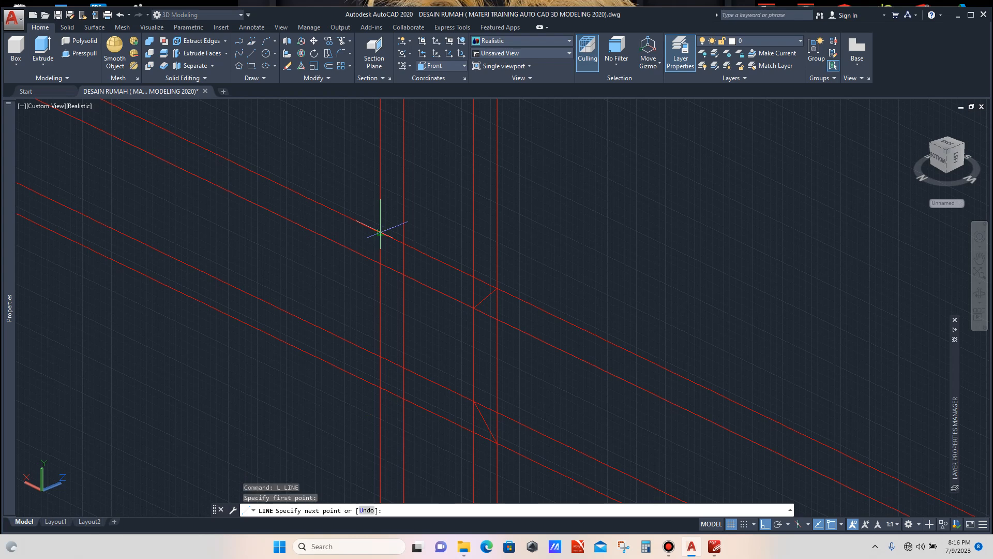
{"action": "left_click", "coordinate": [403, 274]}
{"action": "key", "text": "Escape"}
{"action": "scroll", "coordinate": [406, 253], "scroll_direction": "down", "scroll_amount": 4}
{"action": "scroll", "coordinate": [392, 270], "scroll_direction": "up", "scroll_amount": 3}
{"action": "scroll", "coordinate": [392, 271], "scroll_direction": "down", "scroll_amount": 2}
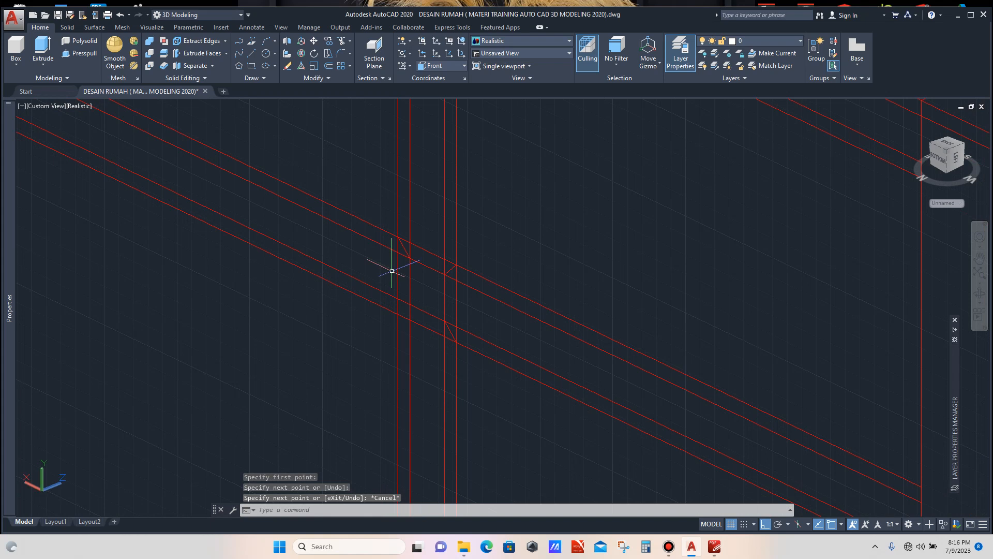
Draw a diagonal mitre line where the mullion's left band meets the lower transom band.
{"action": "type", "text": "l"}
{"action": "key", "text": "Return"}
{"action": "scroll", "coordinate": [389, 313], "scroll_direction": "up", "scroll_amount": 1}
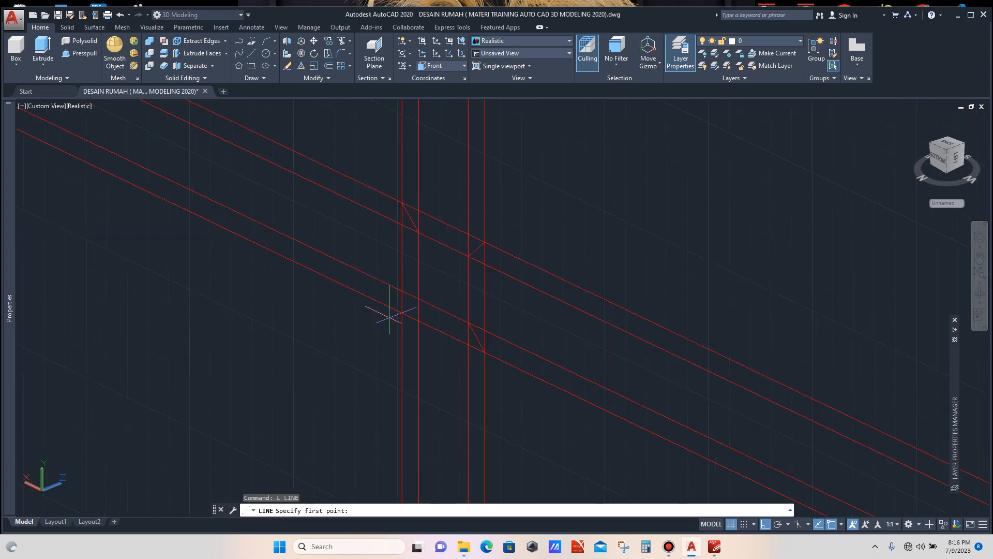
{"action": "left_click", "coordinate": [402, 313]}
{"action": "left_click", "coordinate": [415, 292]}
{"action": "key", "text": "Escape"}
Trace a closed four-sided polyline around the small inner cell where the top rail meets the left stile.
{"action": "scroll", "coordinate": [462, 293], "scroll_direction": "down", "scroll_amount": 3}
{"action": "scroll", "coordinate": [399, 233], "scroll_direction": "up", "scroll_amount": 6}
{"action": "scroll", "coordinate": [421, 239], "scroll_direction": "up", "scroll_amount": 1}
{"action": "scroll", "coordinate": [430, 224], "scroll_direction": "down", "scroll_amount": 3}
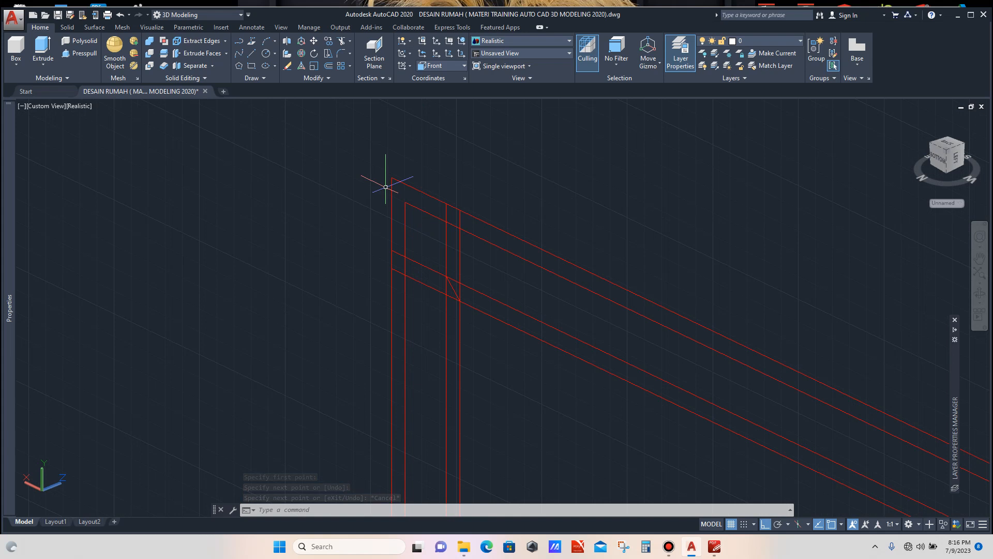
{"action": "left_click", "coordinate": [238, 40]}
{"action": "scroll", "coordinate": [409, 205], "scroll_direction": "up", "scroll_amount": 2}
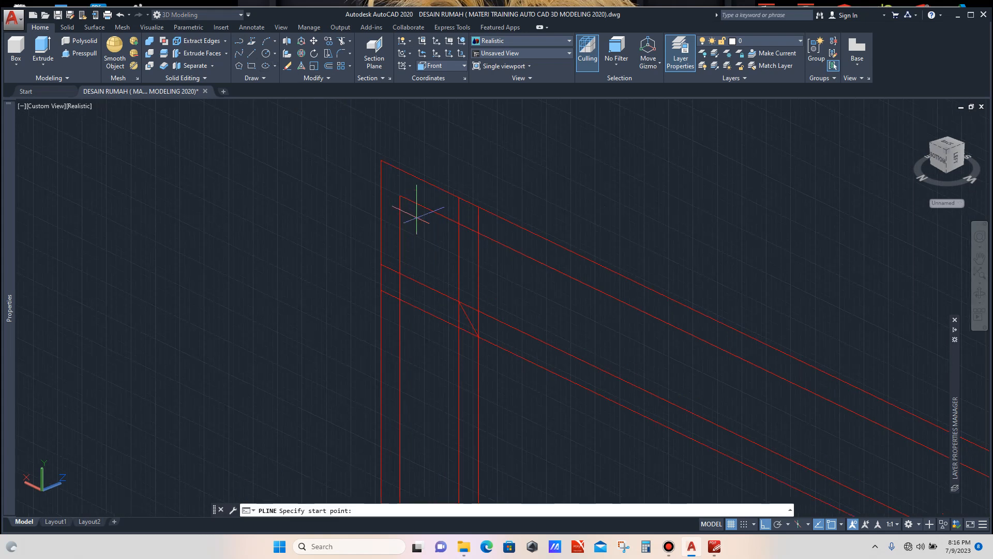
{"action": "left_click", "coordinate": [400, 196]}
{"action": "left_click", "coordinate": [458, 224]}
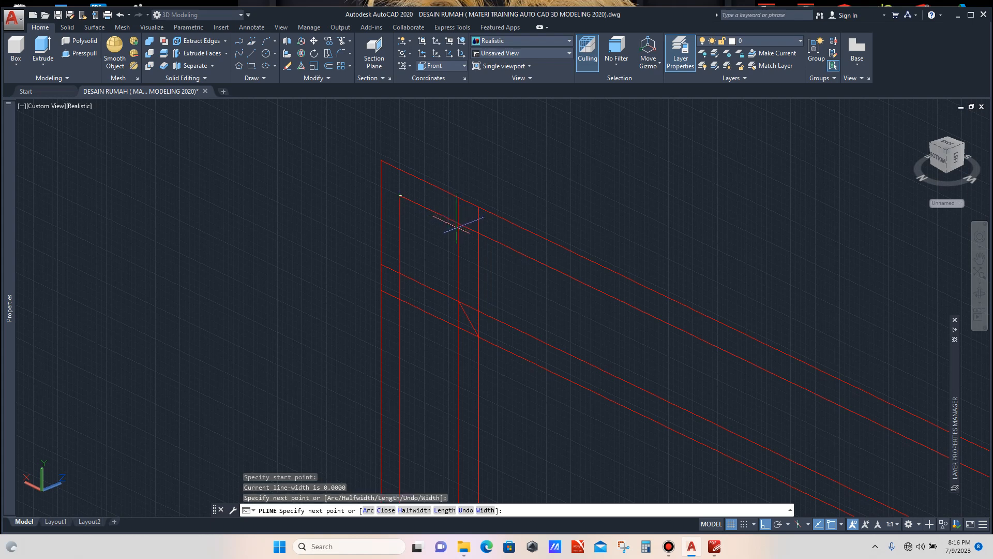
{"action": "left_click", "coordinate": [458, 301]}
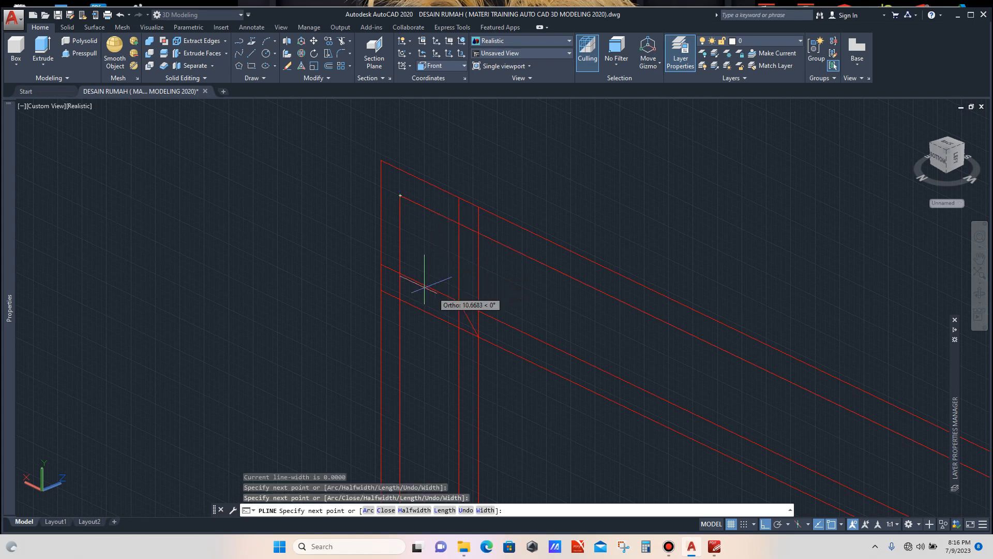
{"action": "left_click", "coordinate": [400, 274]}
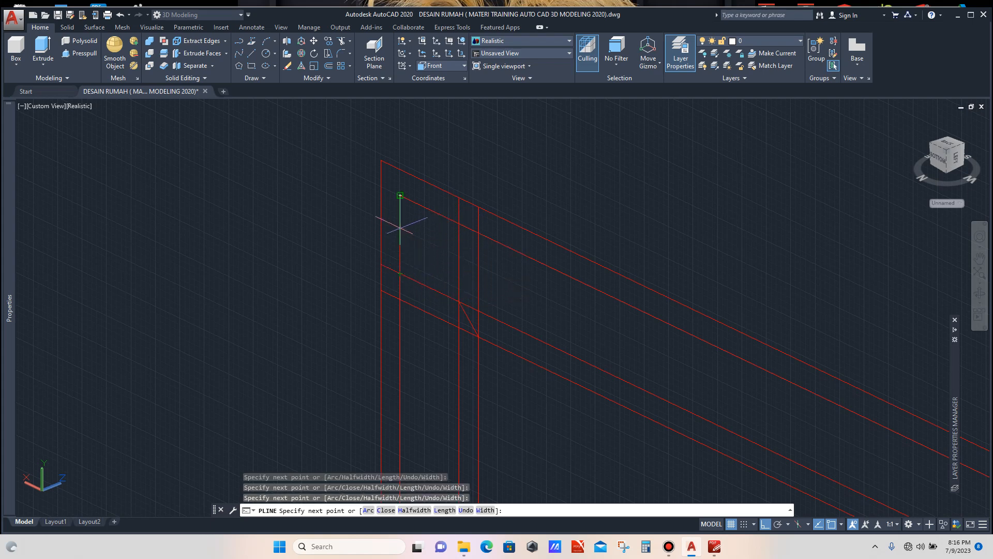
{"action": "left_click", "coordinate": [400, 196]}
{"action": "key", "text": "Return"}
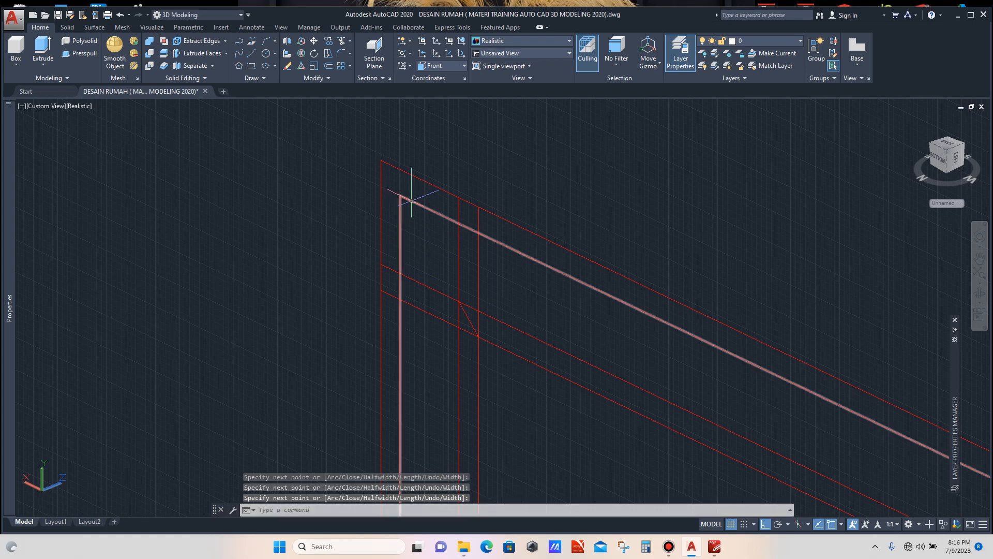
Examine the overall window frame outline, from the top corner down to the bottom rail.
{"action": "scroll", "coordinate": [414, 226], "scroll_direction": "down", "scroll_amount": 2}
{"action": "scroll", "coordinate": [426, 250], "scroll_direction": "down", "scroll_amount": 4}
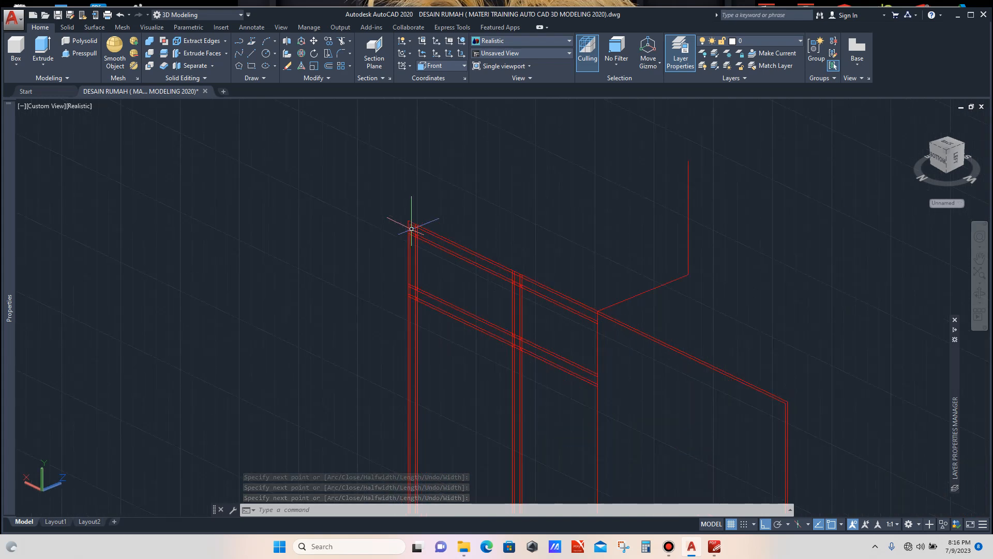
{"action": "scroll", "coordinate": [411, 228], "scroll_direction": "down", "scroll_amount": 3}
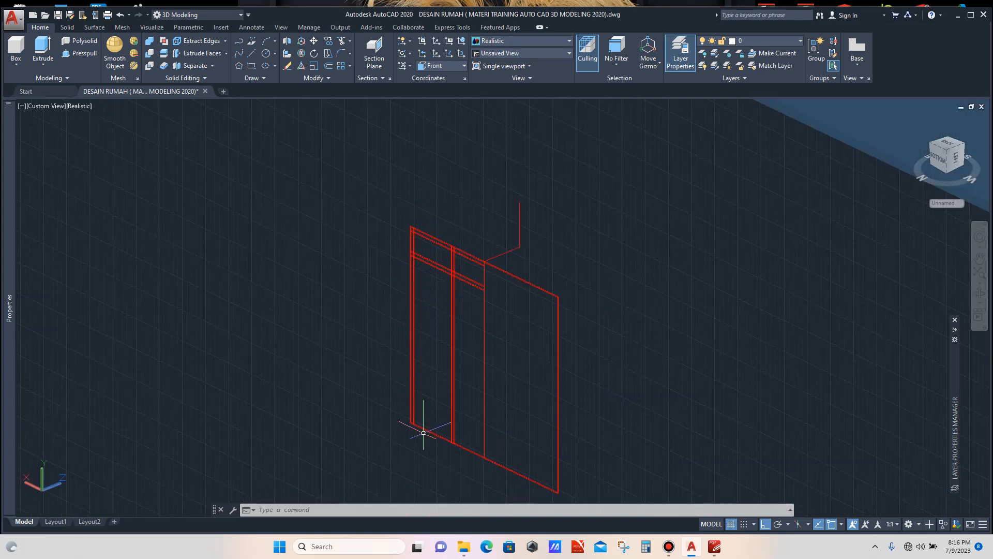
{"action": "scroll", "coordinate": [423, 436], "scroll_direction": "up", "scroll_amount": 3}
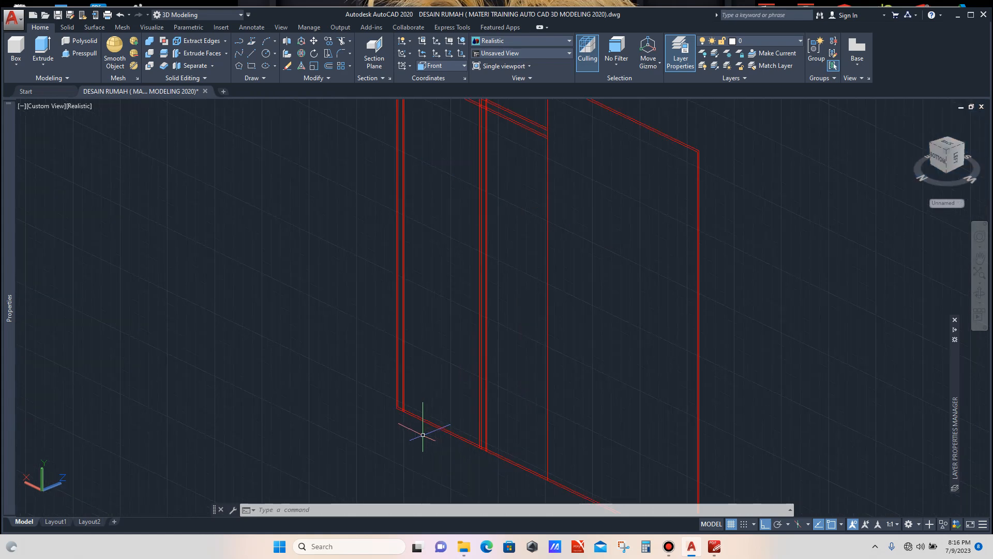
{"action": "scroll", "coordinate": [424, 434], "scroll_direction": "down", "scroll_amount": 3}
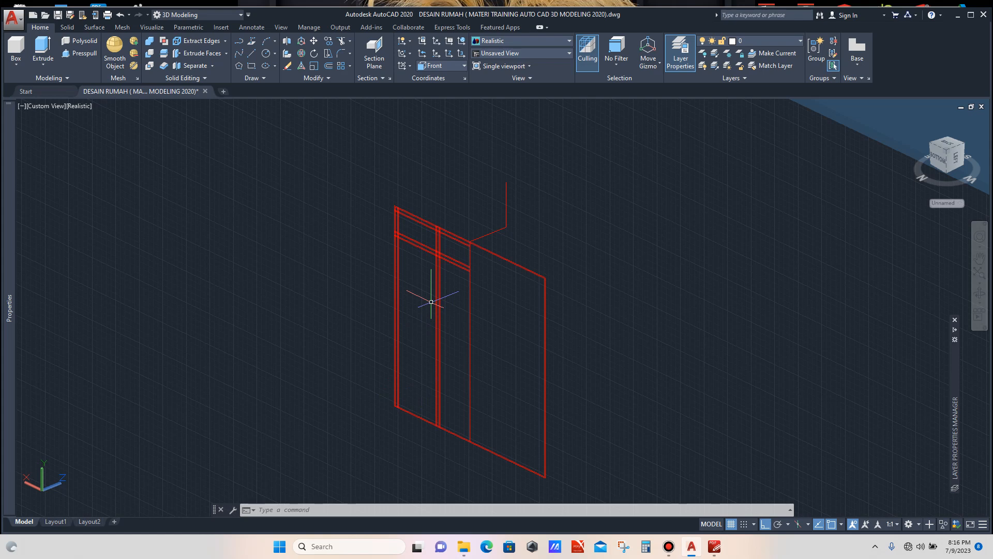
{"action": "scroll", "coordinate": [414, 210], "scroll_direction": "up", "scroll_amount": 2}
{"action": "scroll", "coordinate": [386, 274], "scroll_direction": "down", "scroll_amount": 3}
{"action": "scroll", "coordinate": [378, 297], "scroll_direction": "up", "scroll_amount": 4}
Draw a two-segment guide line outward from mid-height of the left stile's outer edge.
{"action": "type", "text": "l"}
{"action": "key", "text": "Return"}
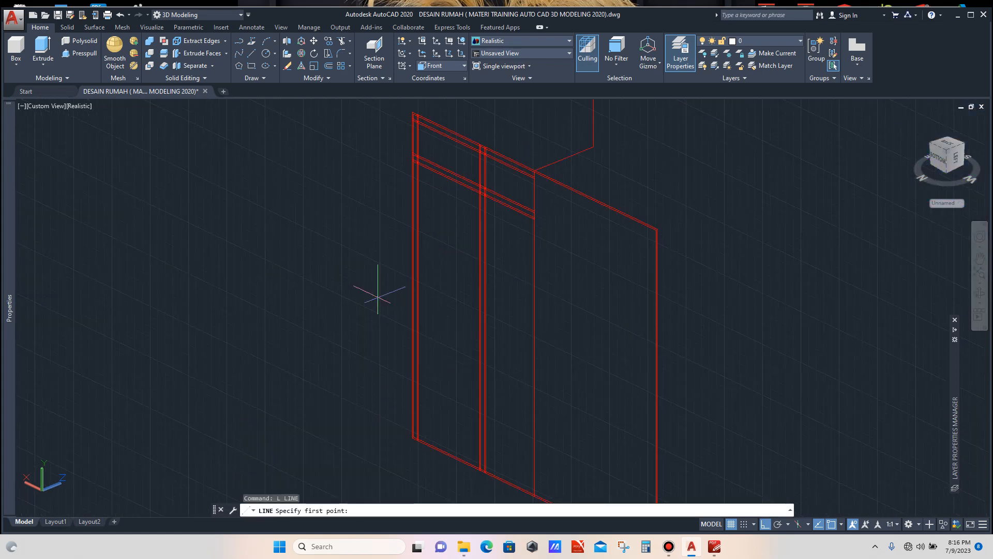
{"action": "scroll", "coordinate": [407, 282], "scroll_direction": "up", "scroll_amount": 3}
{"action": "scroll", "coordinate": [419, 270], "scroll_direction": "up", "scroll_amount": 1}
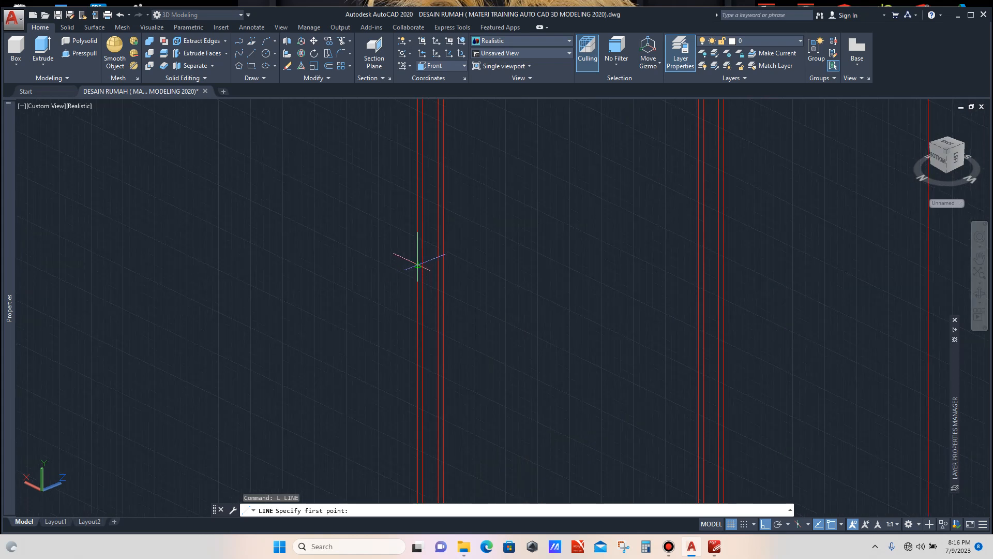
{"action": "left_click", "coordinate": [419, 265]}
{"action": "scroll", "coordinate": [343, 222], "scroll_direction": "down", "scroll_amount": 3}
{"action": "left_click", "coordinate": [338, 225]}
{"action": "left_click", "coordinate": [253, 258]}
{"action": "key", "text": "Escape"}
Trim the upper line of the top rail's lower band at the left stile, using the corner's mitre line as cutting edge.
{"action": "scroll", "coordinate": [333, 233], "scroll_direction": "down", "scroll_amount": 5}
{"action": "scroll", "coordinate": [357, 127], "scroll_direction": "up", "scroll_amount": 6}
{"action": "scroll", "coordinate": [328, 160], "scroll_direction": "up", "scroll_amount": 5}
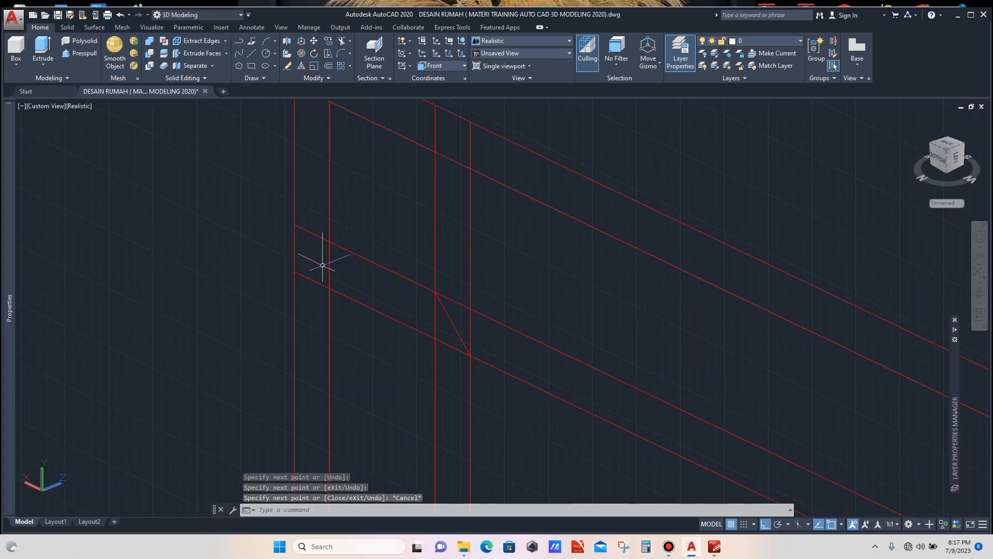
{"action": "left_click", "coordinate": [444, 308]}
{"action": "scroll", "coordinate": [415, 311], "scroll_direction": "down", "scroll_amount": 2}
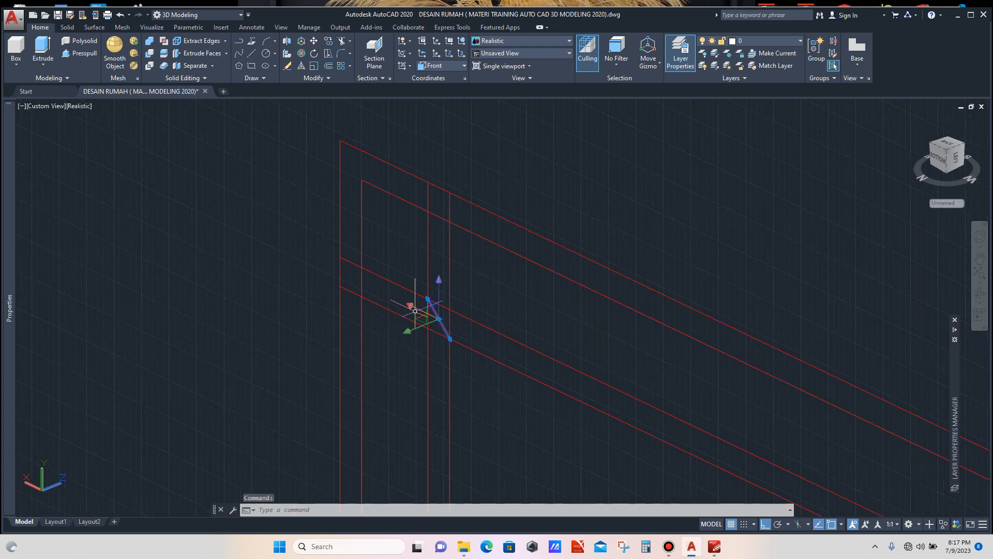
{"action": "type", "text": "t"}
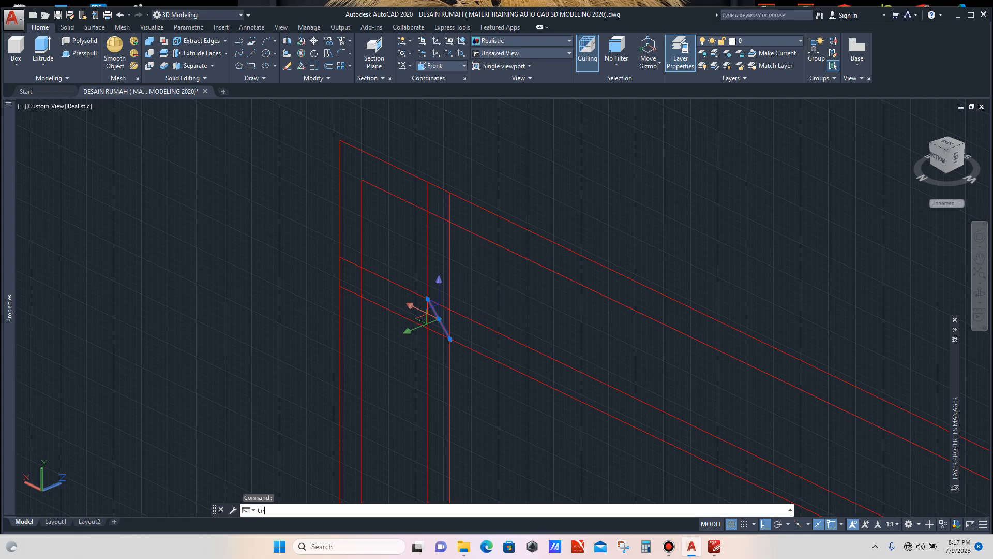
{"action": "type", "text": "r"}
{"action": "key", "text": "Return"}
{"action": "scroll", "coordinate": [351, 262], "scroll_direction": "up", "scroll_amount": 2}
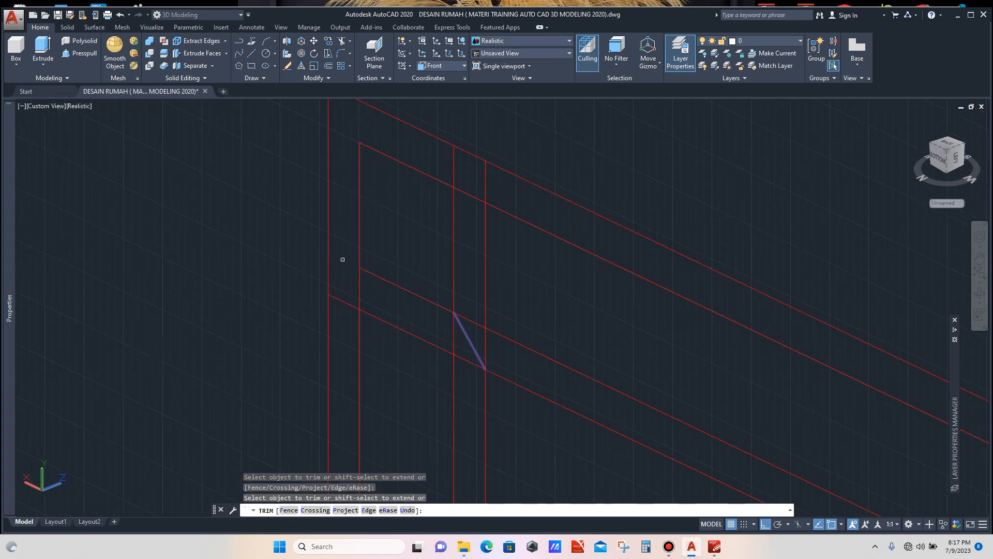
{"action": "key", "text": "Escape"}
{"action": "scroll", "coordinate": [391, 264], "scroll_direction": "down", "scroll_amount": 2}
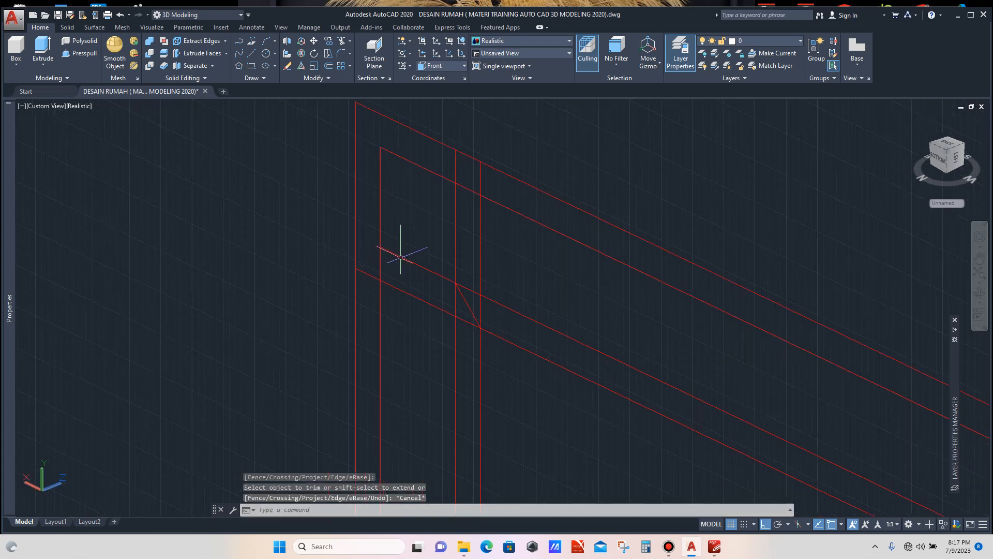
Check the extent of the closed polyline at the frame's upper left corner.
{"action": "left_click", "coordinate": [401, 258]}
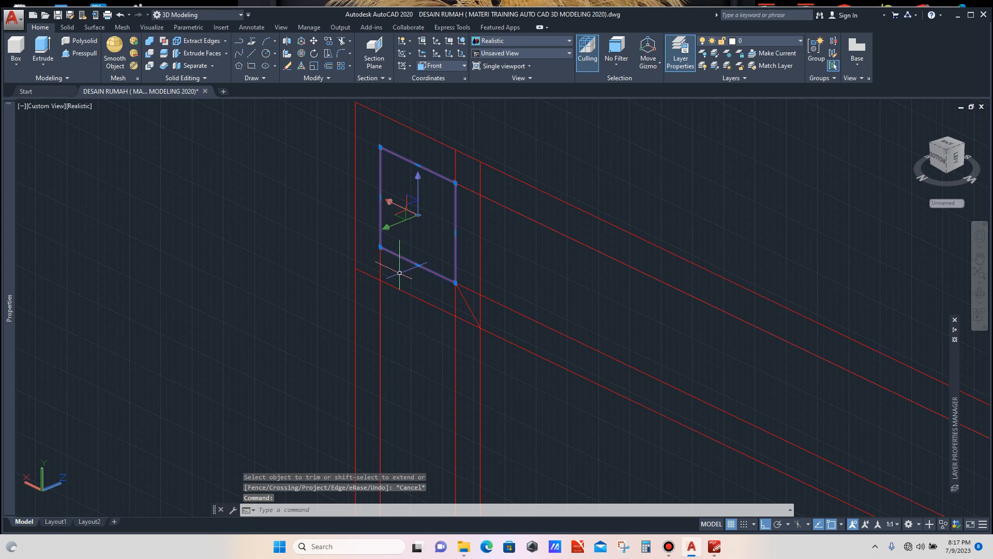
{"action": "scroll", "coordinate": [399, 273], "scroll_direction": "down", "scroll_amount": 3}
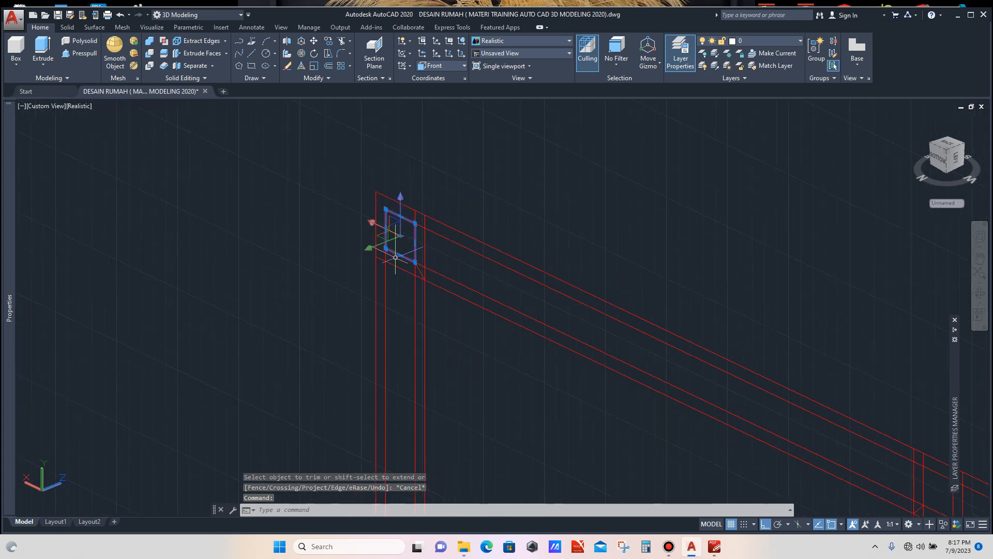
{"action": "scroll", "coordinate": [395, 258], "scroll_direction": "up", "scroll_amount": 2}
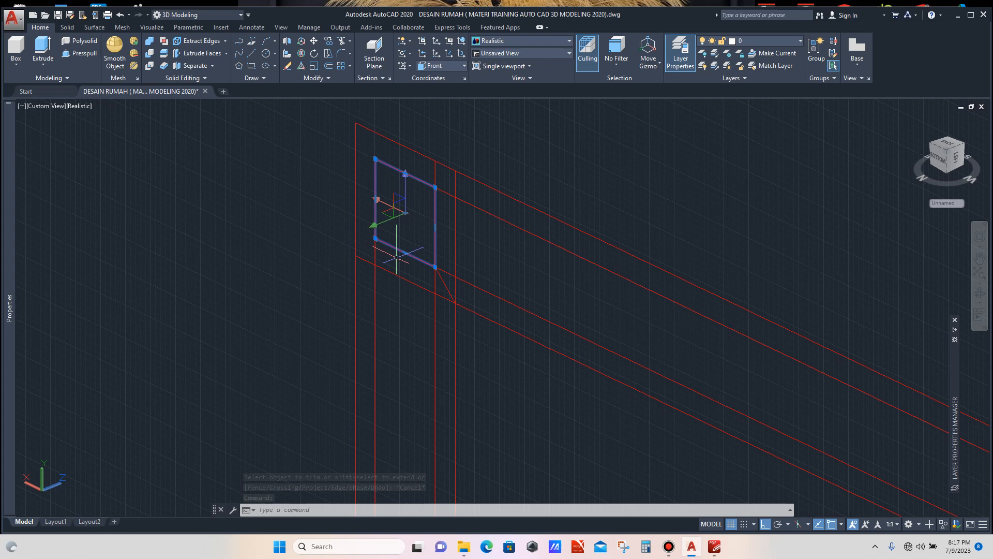
{"action": "key", "text": "Escape"}
{"action": "scroll", "coordinate": [383, 238], "scroll_direction": "down", "scroll_amount": 2}
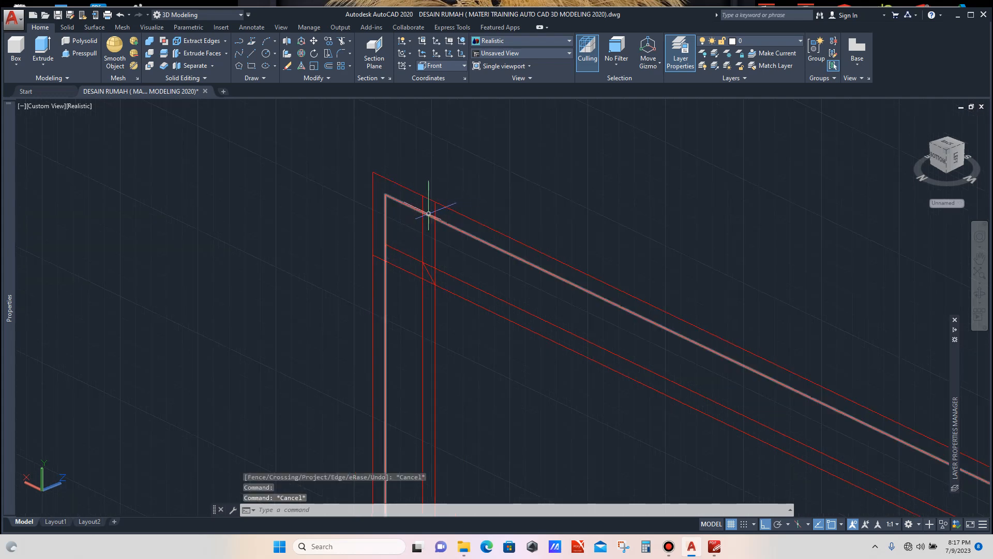
{"action": "scroll", "coordinate": [432, 218], "scroll_direction": "down", "scroll_amount": 1}
{"action": "scroll", "coordinate": [434, 222], "scroll_direction": "down", "scroll_amount": 1}
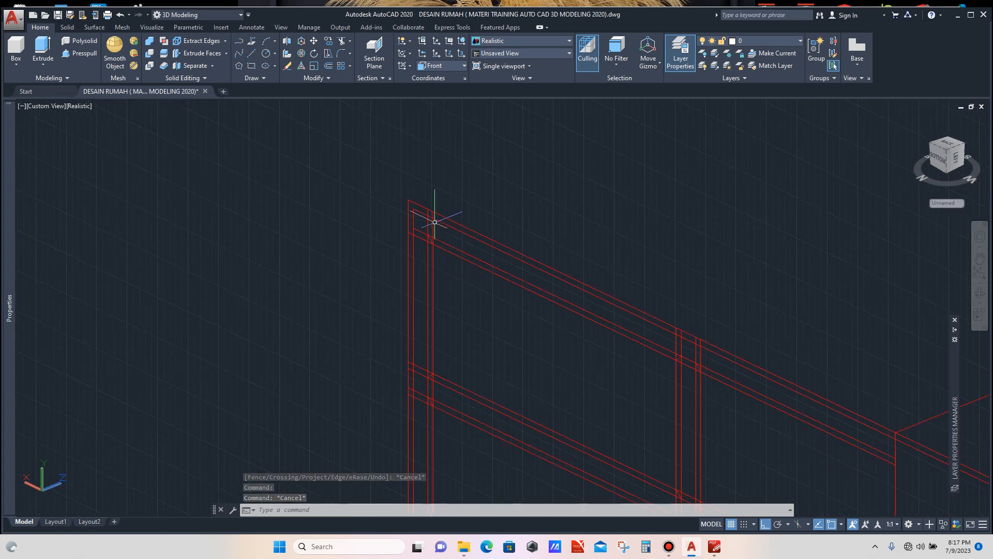
{"action": "scroll", "coordinate": [435, 222], "scroll_direction": "down", "scroll_amount": 1}
{"action": "scroll", "coordinate": [598, 288], "scroll_direction": "up", "scroll_amount": 5}
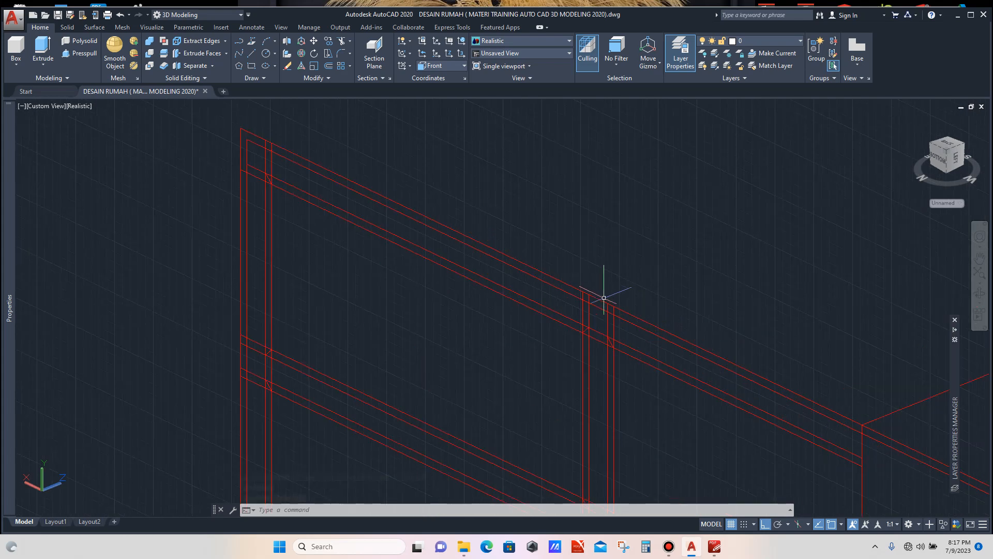
{"action": "left_click", "coordinate": [596, 274]}
{"action": "left_click", "coordinate": [570, 292]}
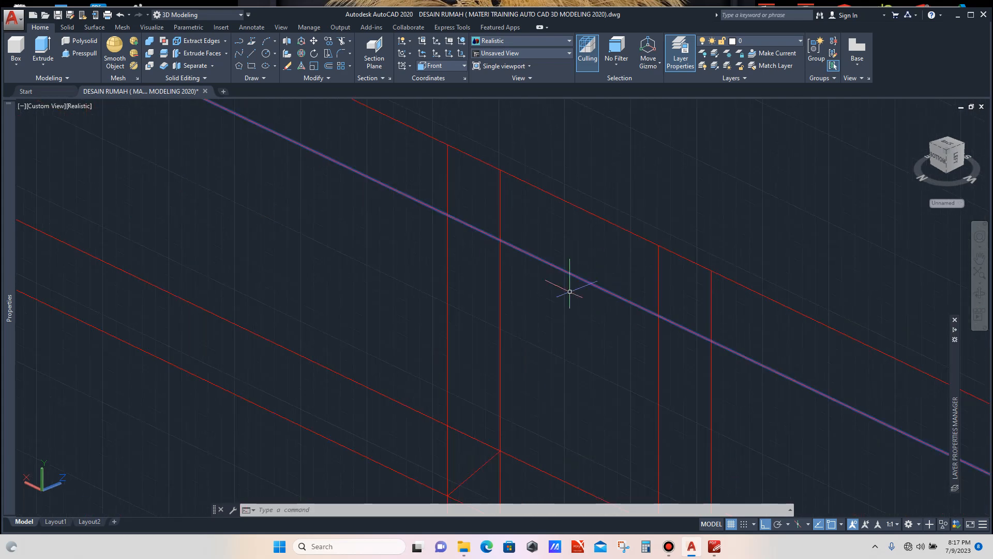
{"action": "scroll", "coordinate": [544, 281], "scroll_direction": "down", "scroll_amount": 2}
{"action": "type", "text": "t"}
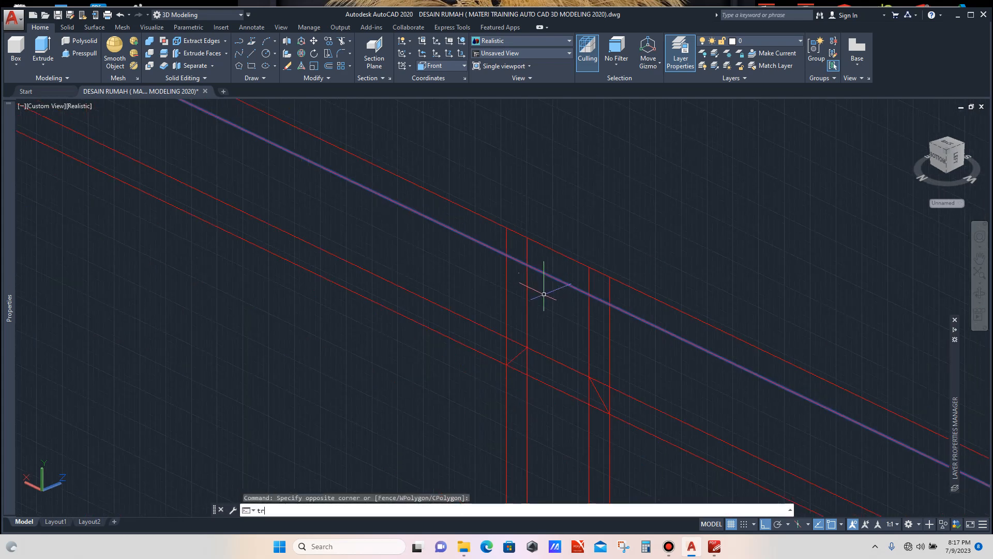
{"action": "type", "text": "r"}
{"action": "key", "text": "Return"}
{"action": "scroll", "coordinate": [592, 263], "scroll_direction": "up", "scroll_amount": 3}
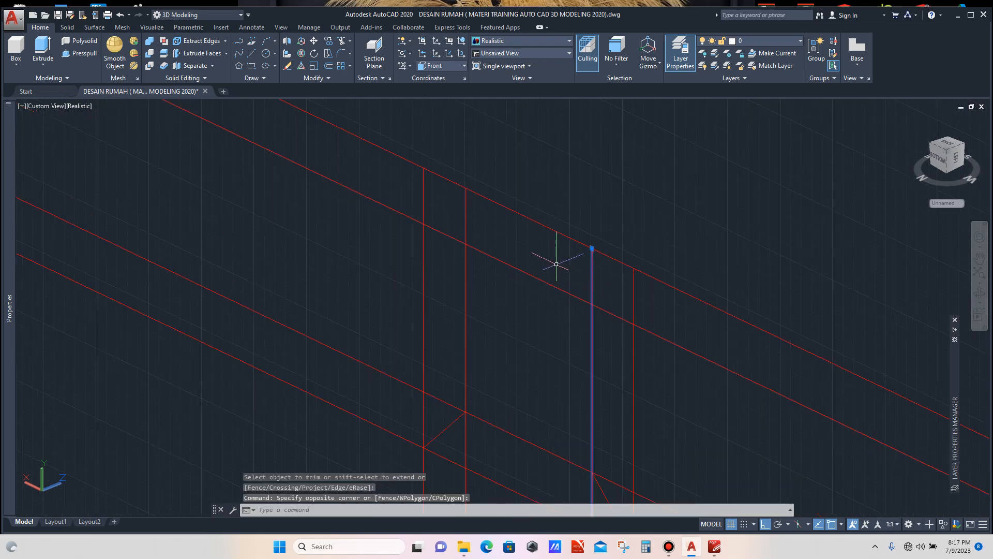
{"action": "key", "text": "Escape"}
Trim the mullion's two inner lines back to the top rail's inner outline.
{"action": "scroll", "coordinate": [564, 271], "scroll_direction": "down", "scroll_amount": 3}
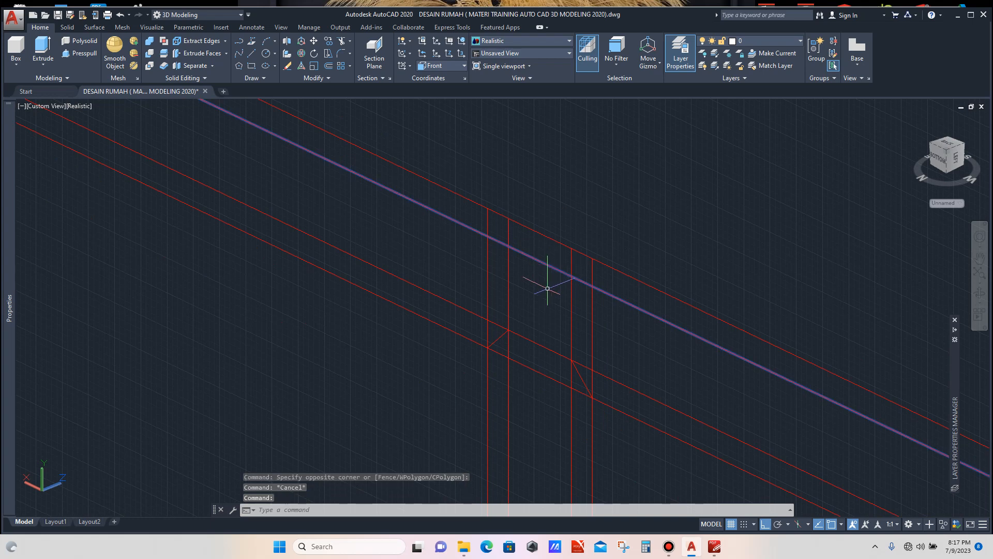
{"action": "type", "text": "tr"}
{"action": "key", "text": "Return"}
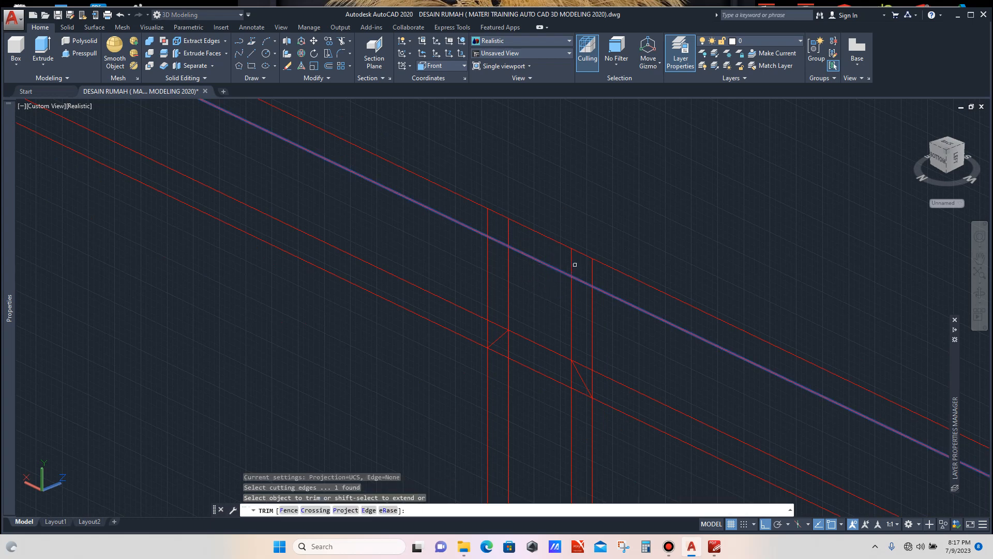
{"action": "left_click", "coordinate": [571, 260]}
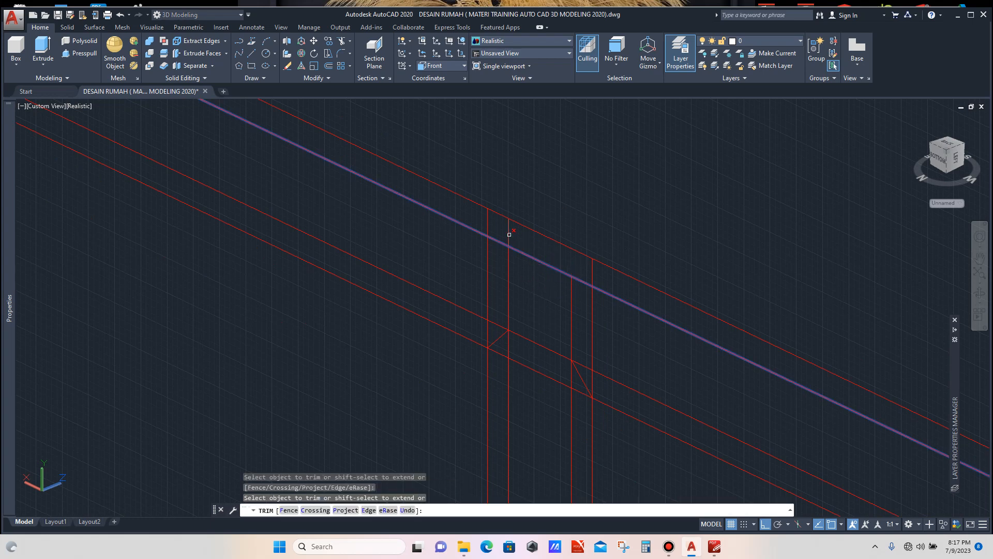
{"action": "key", "text": "Escape"}
Trim the mullion's two outer lines above the top rail's lower band, using the two mitre lines there as cutting edges.
{"action": "scroll", "coordinate": [496, 248], "scroll_direction": "up", "scroll_amount": 5}
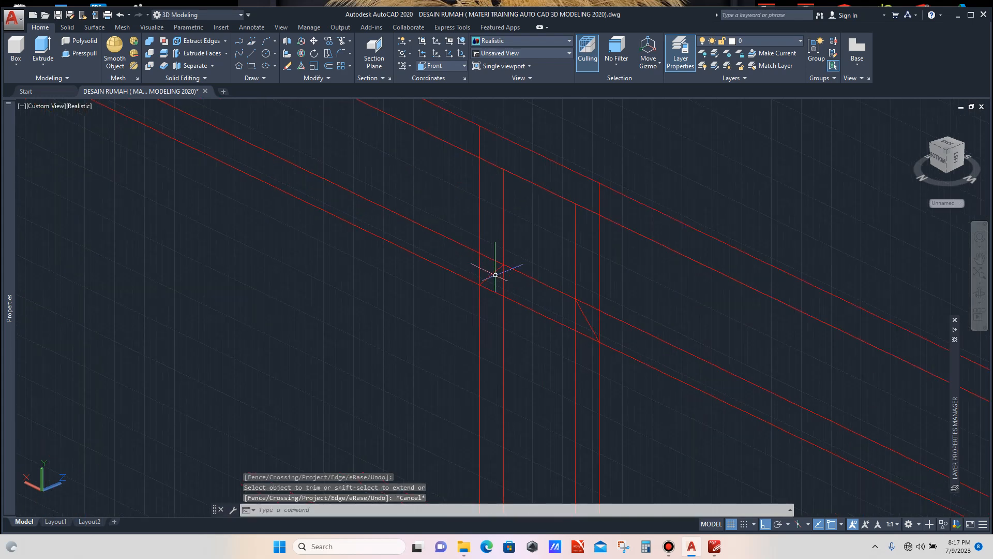
{"action": "left_click", "coordinate": [499, 278]}
{"action": "left_click", "coordinate": [488, 263]}
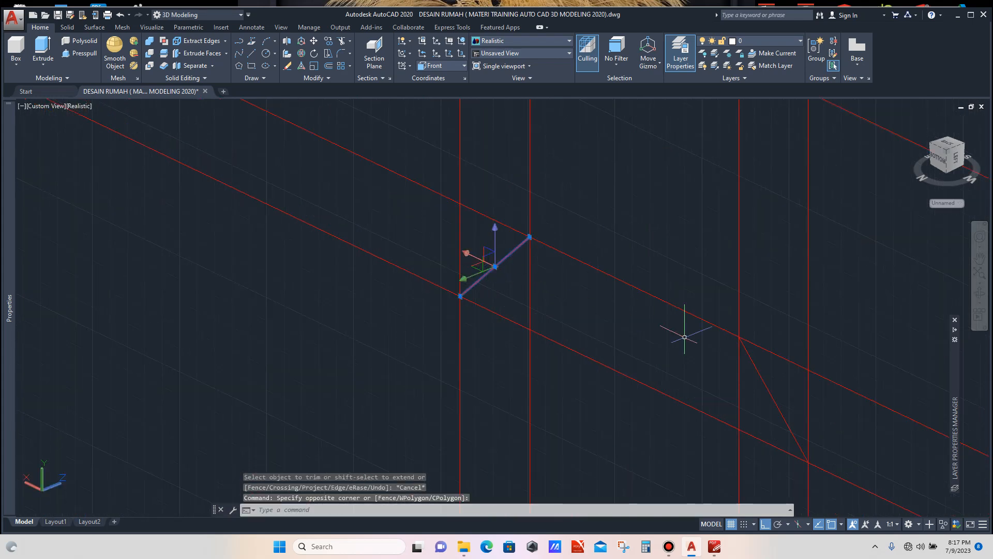
{"action": "left_click", "coordinate": [770, 371]}
{"action": "left_click", "coordinate": [757, 384]}
{"action": "scroll", "coordinate": [634, 358], "scroll_direction": "down", "scroll_amount": 5}
{"action": "scroll", "coordinate": [623, 305], "scroll_direction": "up", "scroll_amount": 2}
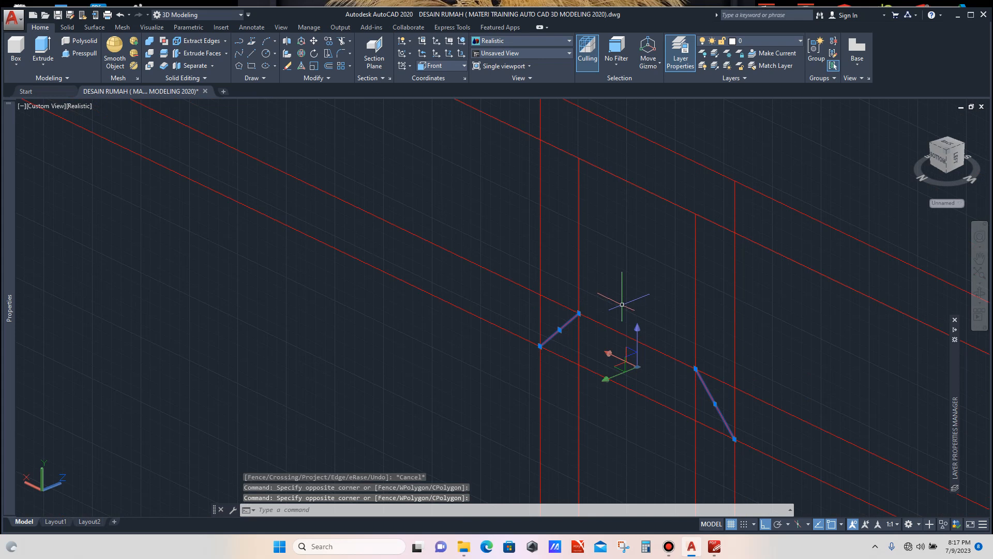
{"action": "type", "text": "tr"}
{"action": "left_click", "coordinate": [557, 242]}
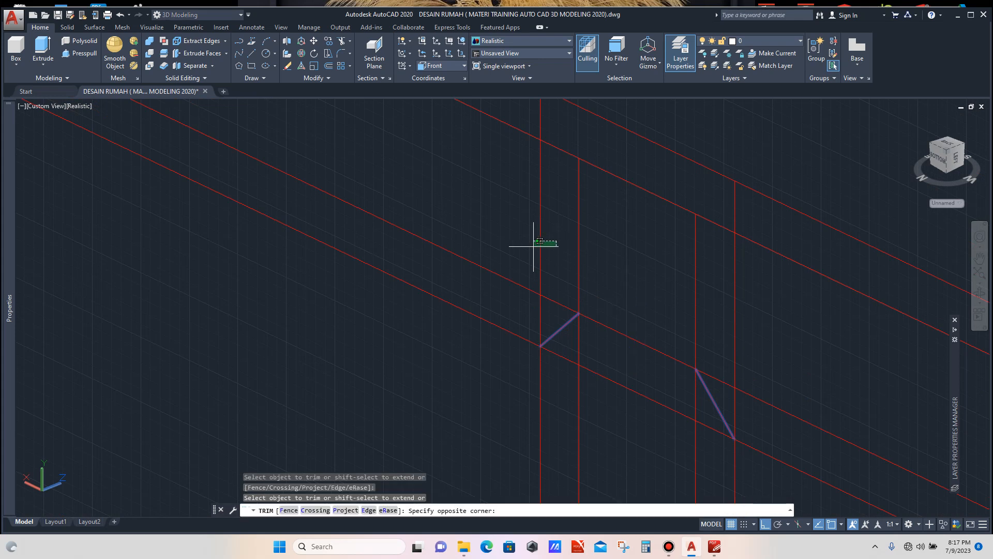
{"action": "left_click", "coordinate": [525, 248]}
{"action": "scroll", "coordinate": [525, 248], "scroll_direction": "down", "scroll_amount": 1}
{"action": "scroll", "coordinate": [631, 286], "scroll_direction": "up", "scroll_amount": 3}
{"action": "left_click", "coordinate": [694, 295]}
{"action": "left_click", "coordinate": [672, 308]}
{"action": "key", "text": "Escape"}
{"action": "scroll", "coordinate": [586, 274], "scroll_direction": "down", "scroll_amount": 3}
{"action": "scroll", "coordinate": [566, 255], "scroll_direction": "up", "scroll_amount": 1}
{"action": "scroll", "coordinate": [562, 255], "scroll_direction": "down", "scroll_amount": 2}
{"action": "scroll", "coordinate": [443, 206], "scroll_direction": "up", "scroll_amount": 1}
{"action": "scroll", "coordinate": [468, 206], "scroll_direction": "down", "scroll_amount": 2}
{"action": "left_click", "coordinate": [455, 212]}
{"action": "scroll", "coordinate": [454, 214], "scroll_direction": "down", "scroll_amount": 2}
{"action": "scroll", "coordinate": [493, 242], "scroll_direction": "up", "scroll_amount": 2}
{"action": "key", "text": "Escape"}
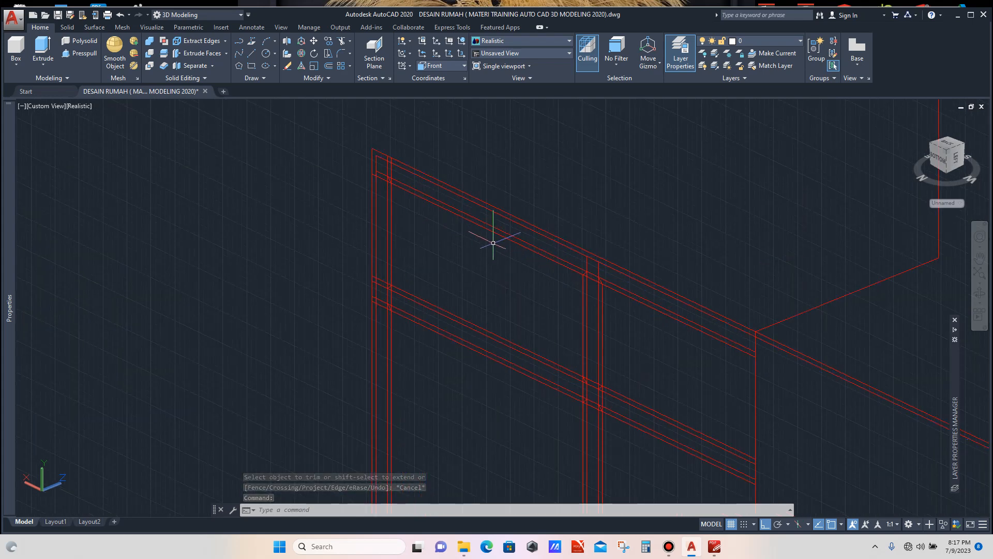
Copy the closed polyline at the frame's upper left corner by its upper right corner to the transom's joint with the left stile.
{"action": "scroll", "coordinate": [389, 279], "scroll_direction": "up", "scroll_amount": 4}
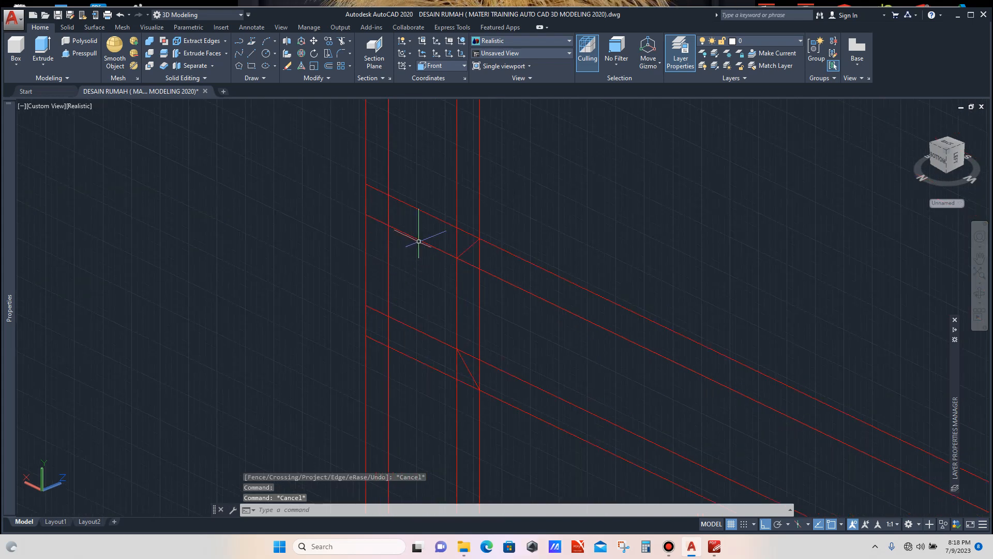
{"action": "scroll", "coordinate": [410, 285], "scroll_direction": "down", "scroll_amount": 4}
{"action": "scroll", "coordinate": [419, 221], "scroll_direction": "up", "scroll_amount": 2}
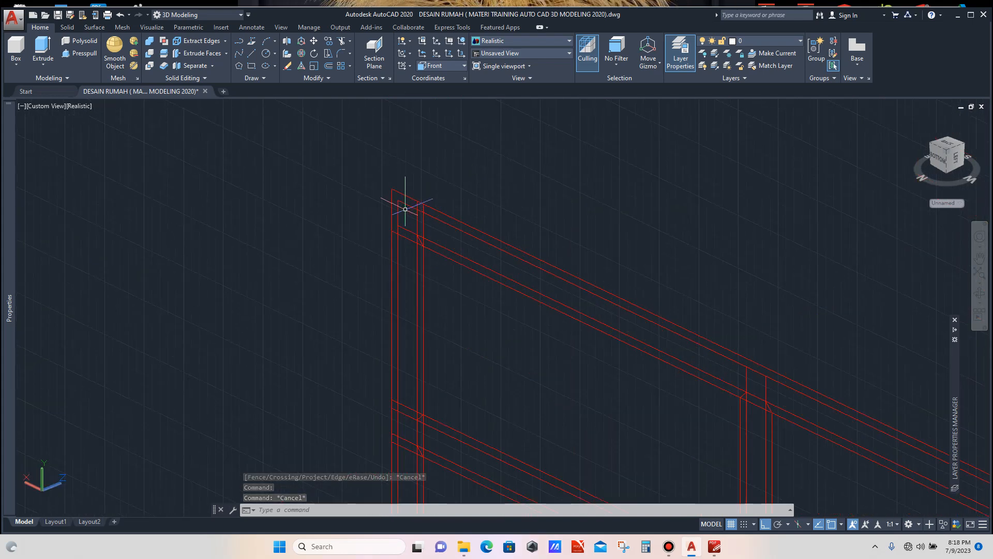
{"action": "left_click", "coordinate": [395, 200]}
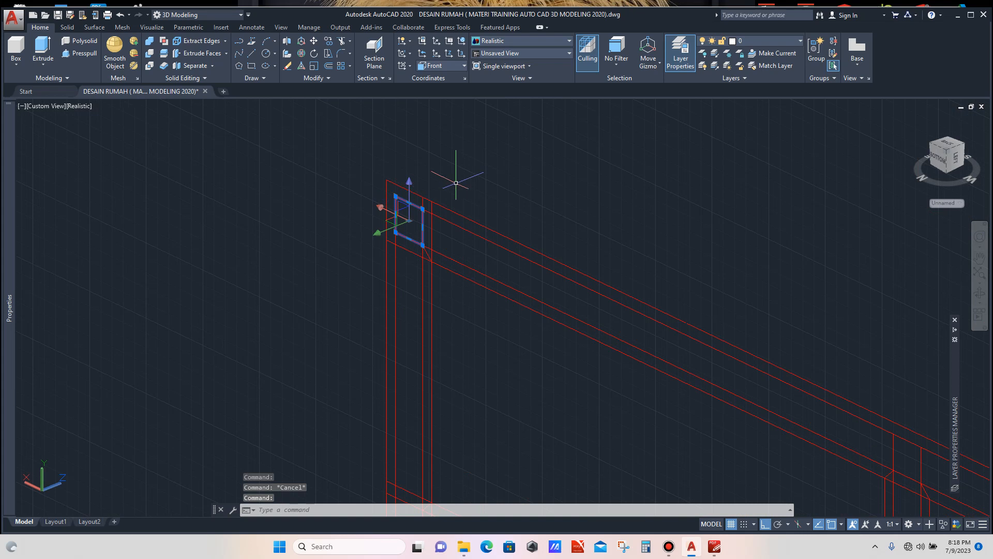
{"action": "type", "text": "co"}
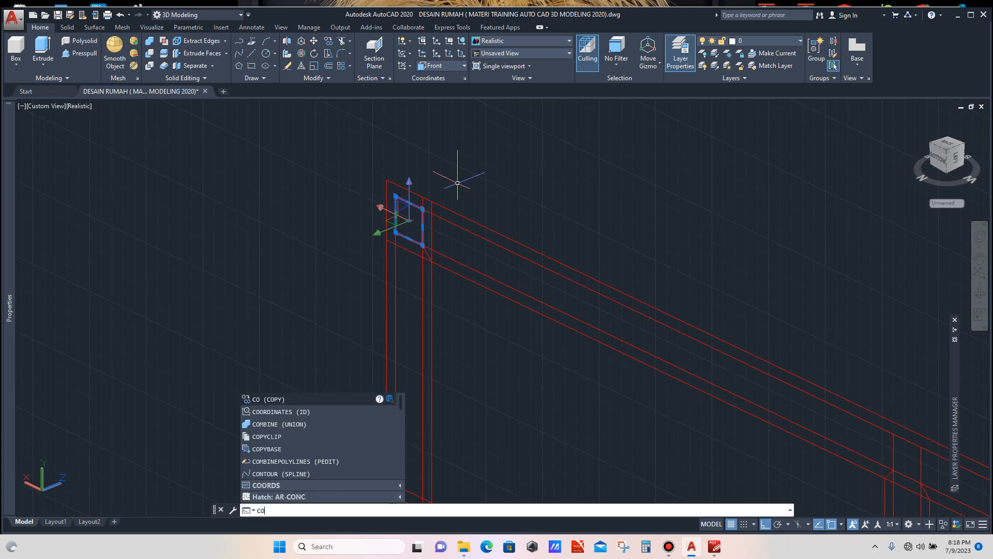
{"action": "key", "text": "Return"}
{"action": "scroll", "coordinate": [414, 209], "scroll_direction": "up", "scroll_amount": 1}
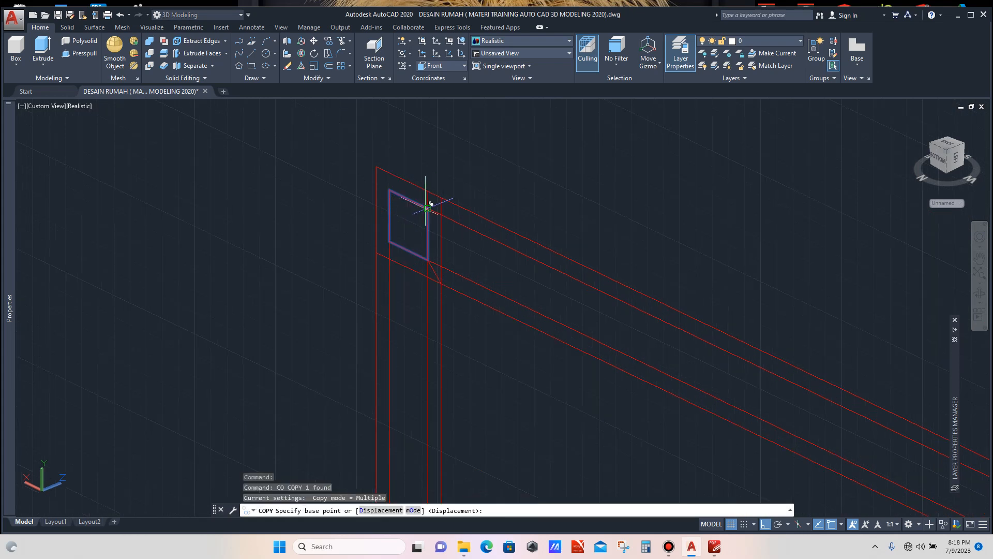
{"action": "left_click", "coordinate": [428, 207]}
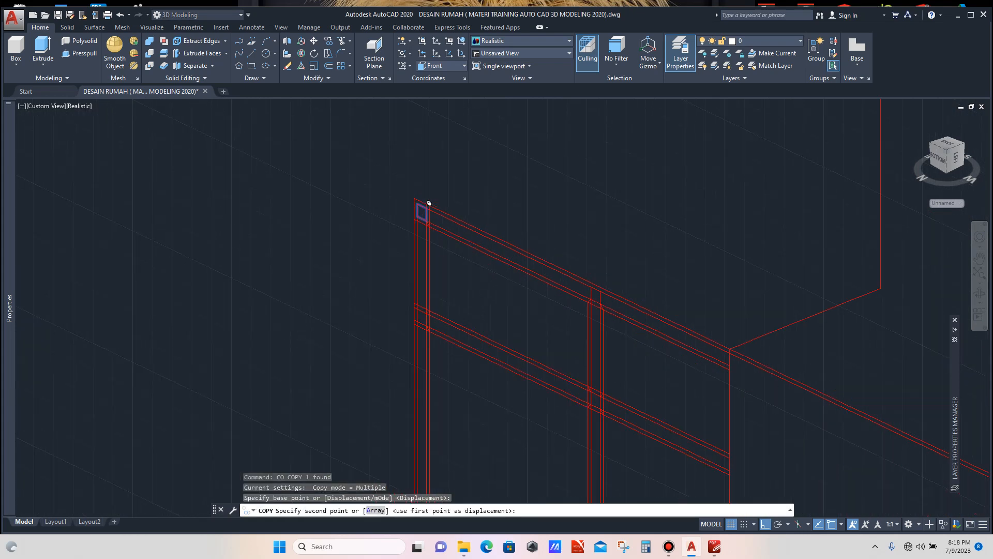
{"action": "left_click", "coordinate": [452, 322]}
{"action": "scroll", "coordinate": [417, 260], "scroll_direction": "down", "scroll_amount": 6}
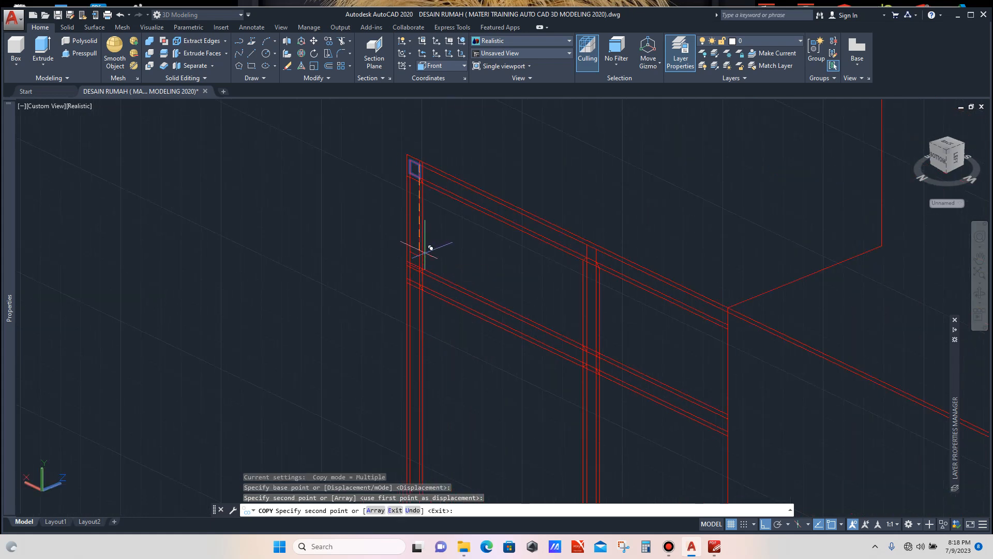
Place a second copy of the corner polyline between the mullion's inner lines, directly under the top rail's inner outline.
{"action": "scroll", "coordinate": [593, 252], "scroll_direction": "up", "scroll_amount": 3}
{"action": "scroll", "coordinate": [599, 252], "scroll_direction": "up", "scroll_amount": 2}
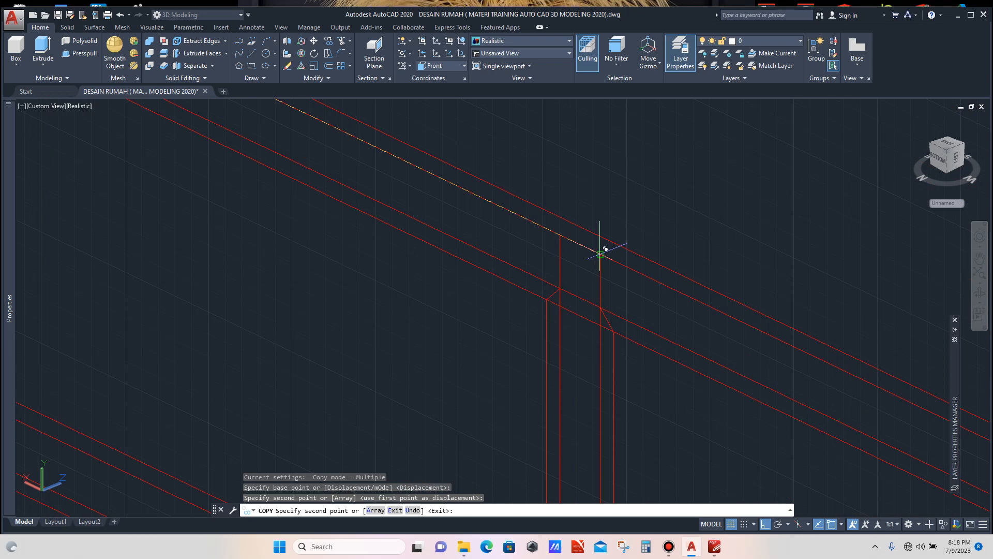
{"action": "left_click", "coordinate": [600, 253]}
{"action": "scroll", "coordinate": [539, 225], "scroll_direction": "down", "scroll_amount": 4}
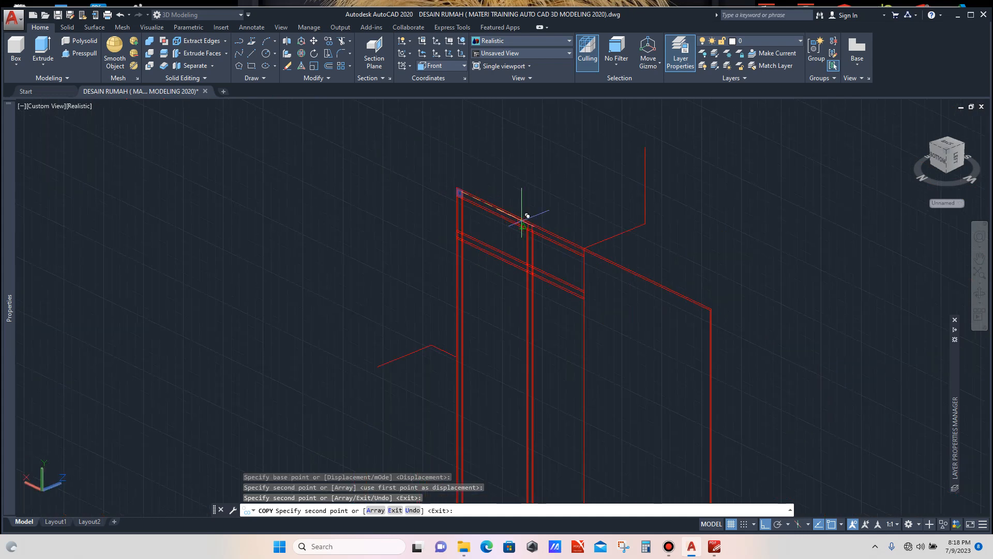
{"action": "scroll", "coordinate": [522, 220], "scroll_direction": "down", "scroll_amount": 2}
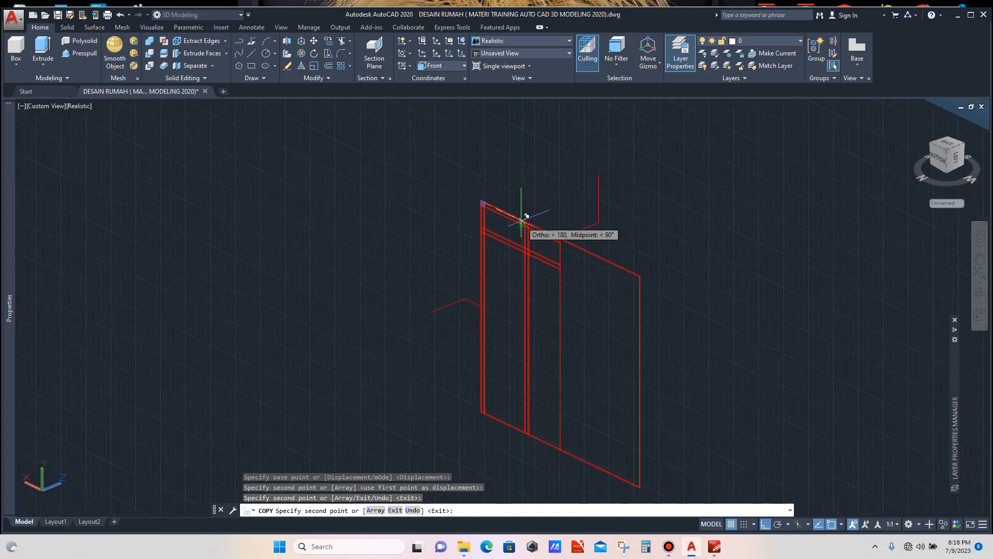
{"action": "key", "text": "Escape"}
Trim the transom's uppermost and lowermost lines inside the left stile, using the two mitre lines at that joint as cutting edges.
{"action": "scroll", "coordinate": [486, 222], "scroll_direction": "up", "scroll_amount": 5}
{"action": "scroll", "coordinate": [495, 238], "scroll_direction": "up", "scroll_amount": 3}
{"action": "left_click", "coordinate": [499, 235]}
{"action": "scroll", "coordinate": [484, 344], "scroll_direction": "up", "scroll_amount": 3}
{"action": "left_click", "coordinate": [492, 378]}
{"action": "scroll", "coordinate": [475, 378], "scroll_direction": "down", "scroll_amount": 4}
{"action": "type", "text": "tr"}
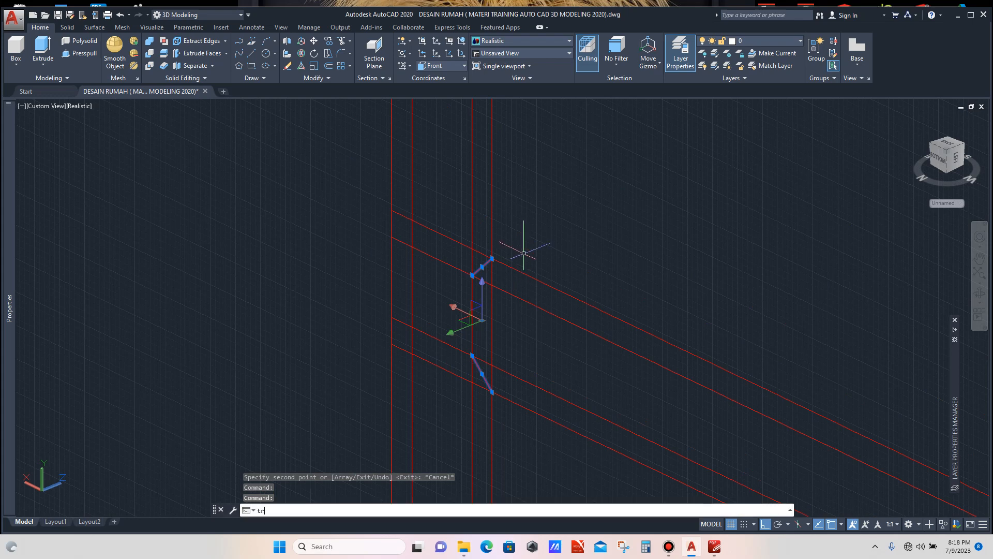
{"action": "key", "text": "Return"}
{"action": "scroll", "coordinate": [479, 262], "scroll_direction": "up", "scroll_amount": 3}
{"action": "left_click", "coordinate": [486, 236]}
{"action": "left_click", "coordinate": [482, 245]}
{"action": "scroll", "coordinate": [482, 221], "scroll_direction": "down", "scroll_amount": 3}
{"action": "scroll", "coordinate": [483, 269], "scroll_direction": "up", "scroll_amount": 5}
{"action": "left_click", "coordinate": [515, 263]}
{"action": "left_click", "coordinate": [504, 284]}
{"action": "key", "text": "Escape"}
{"action": "scroll", "coordinate": [388, 266], "scroll_direction": "down", "scroll_amount": 4}
Try to trim the transom's upper inner line between the left stile's outer and inner outlines, using the inner outline as cutting edge.
{"action": "scroll", "coordinate": [388, 264], "scroll_direction": "up", "scroll_amount": 2}
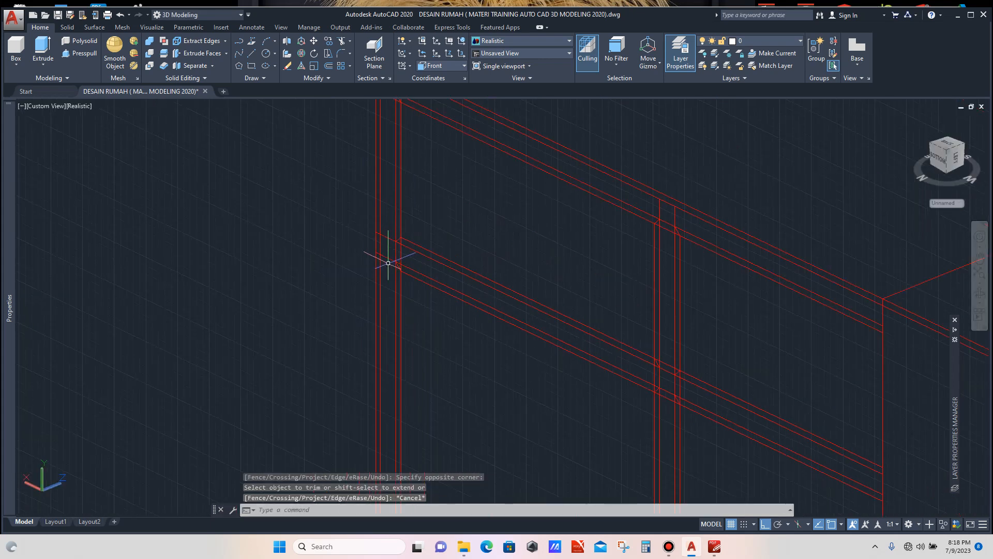
{"action": "scroll", "coordinate": [380, 233], "scroll_direction": "up", "scroll_amount": 3}
{"action": "left_click", "coordinate": [390, 210]}
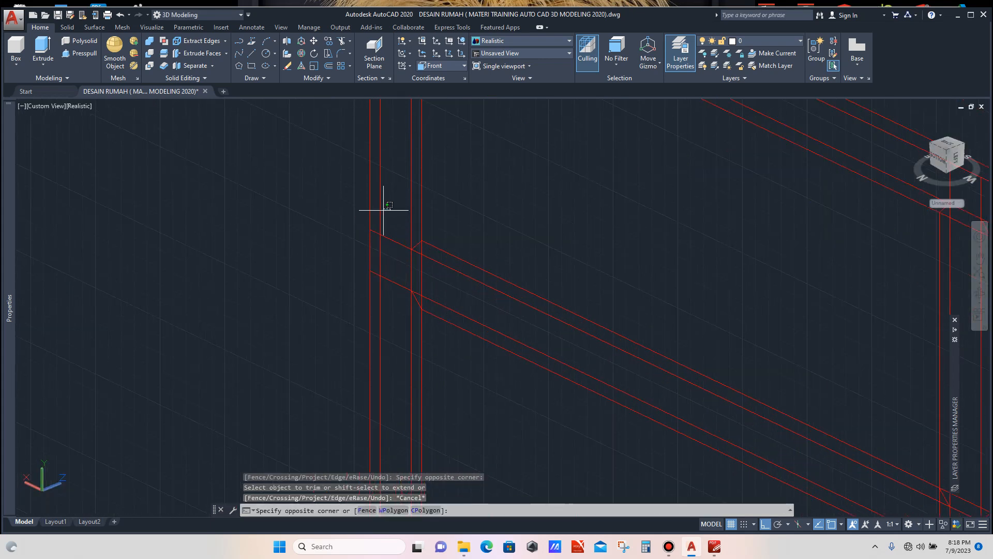
{"action": "left_click", "coordinate": [375, 213]}
{"action": "scroll", "coordinate": [400, 222], "scroll_direction": "up", "scroll_amount": 3}
{"action": "type", "text": "tr"}
{"action": "key", "text": "space"}
{"action": "scroll", "coordinate": [357, 248], "scroll_direction": "up", "scroll_amount": 3}
{"action": "left_click", "coordinate": [350, 230]}
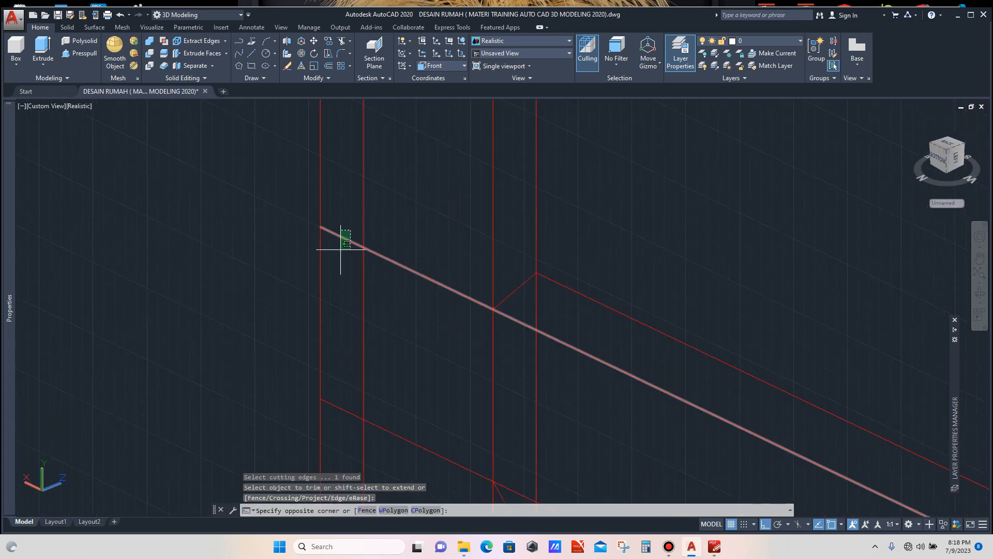
{"action": "left_click", "coordinate": [340, 249]}
{"action": "key", "text": "Escape"}
{"action": "scroll", "coordinate": [348, 221], "scroll_direction": "down", "scroll_amount": 4}
{"action": "key", "text": "Escape"}
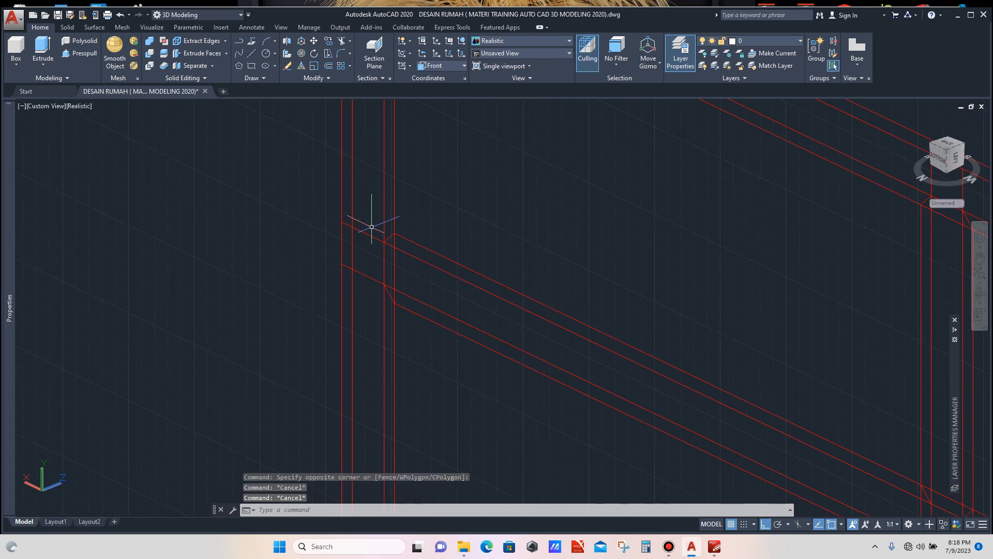
Delete the upper line of the top rail's lower band, from the left corner's mitre line to the frame's centre line.
{"action": "scroll", "coordinate": [388, 241], "scroll_direction": "up", "scroll_amount": 3}
{"action": "scroll", "coordinate": [393, 238], "scroll_direction": "down", "scroll_amount": 3}
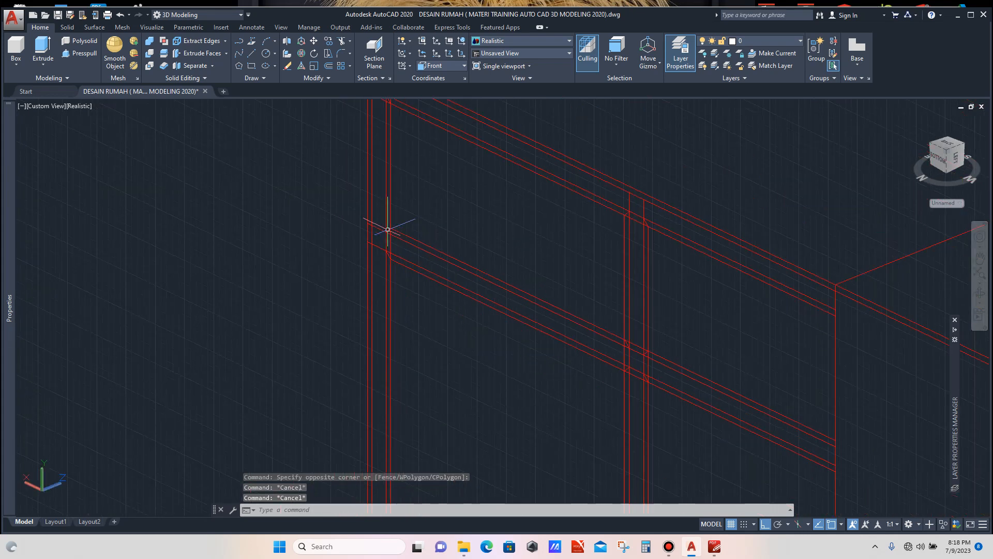
{"action": "scroll", "coordinate": [502, 218], "scroll_direction": "up", "scroll_amount": 2}
{"action": "scroll", "coordinate": [526, 222], "scroll_direction": "down", "scroll_amount": 3}
{"action": "scroll", "coordinate": [429, 181], "scroll_direction": "up", "scroll_amount": 3}
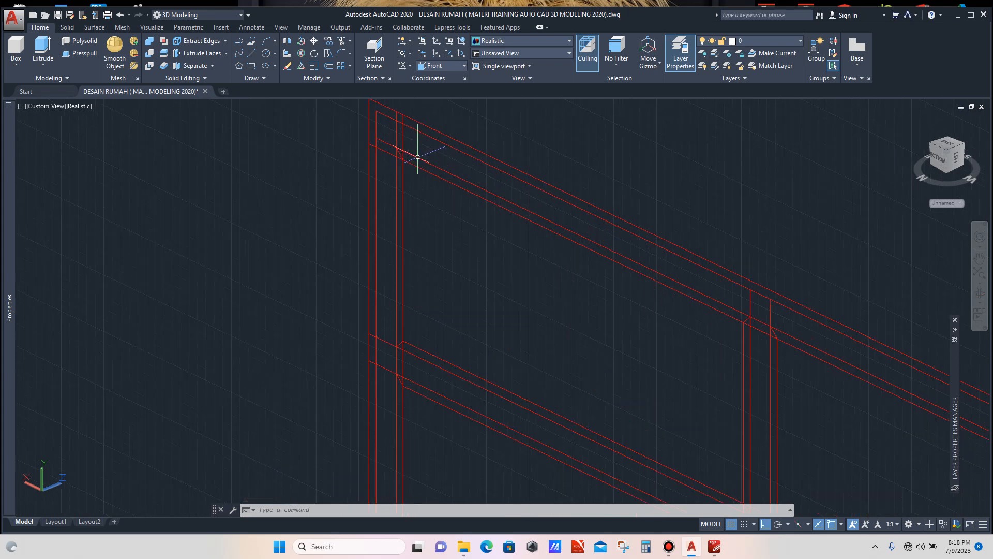
{"action": "left_click", "coordinate": [422, 161]}
{"action": "scroll", "coordinate": [416, 187], "scroll_direction": "down", "scroll_amount": 2}
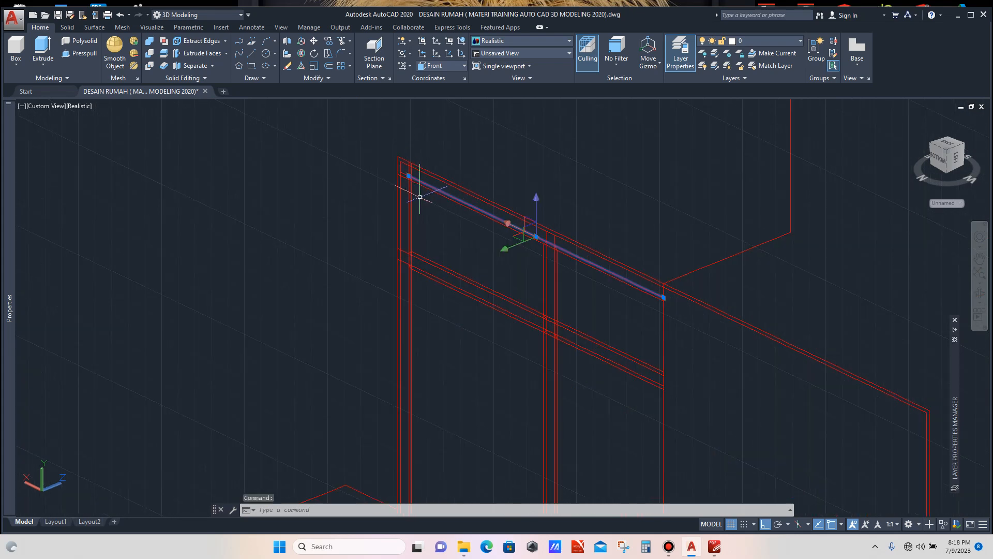
{"action": "scroll", "coordinate": [434, 202], "scroll_direction": "up", "scroll_amount": 2}
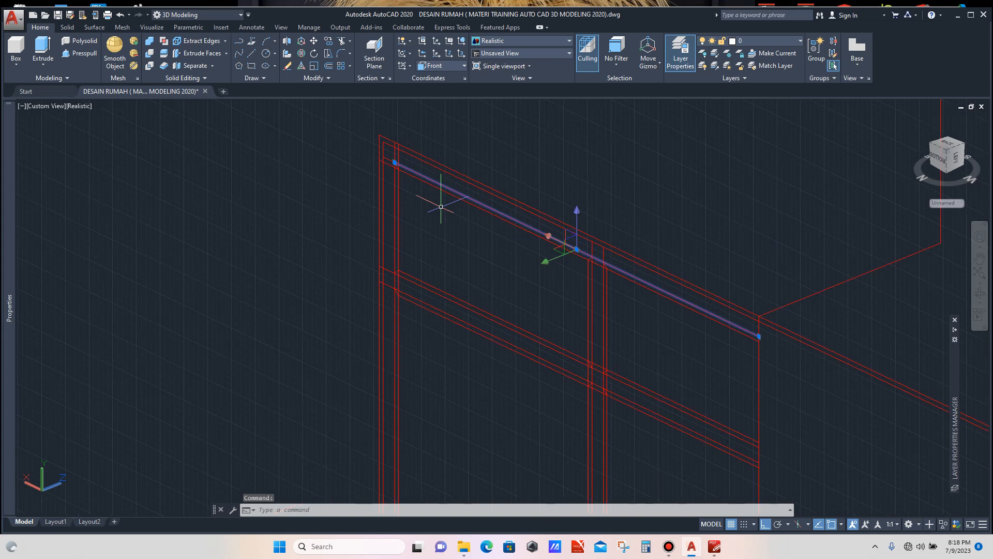
{"action": "key", "text": "Delete"}
Check the extent of the frame's inner outline along the top rail and left stile.
{"action": "scroll", "coordinate": [411, 156], "scroll_direction": "up", "scroll_amount": 2}
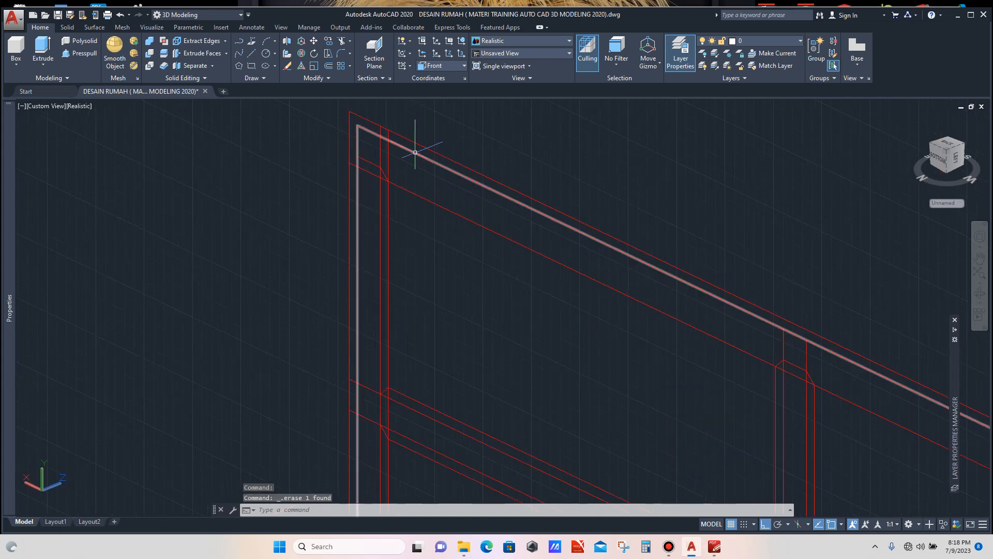
{"action": "scroll", "coordinate": [408, 153], "scroll_direction": "down", "scroll_amount": 2}
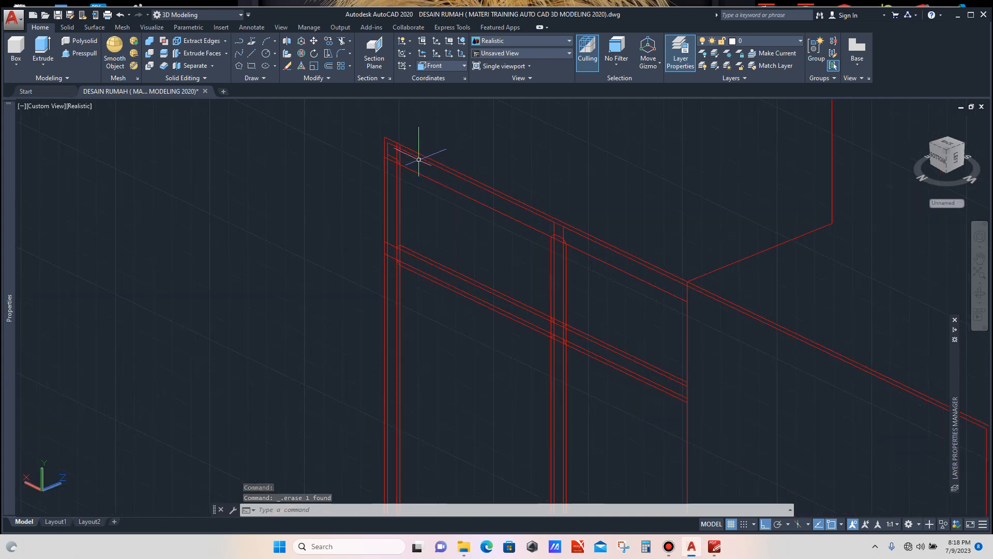
{"action": "scroll", "coordinate": [432, 164], "scroll_direction": "down", "scroll_amount": 1}
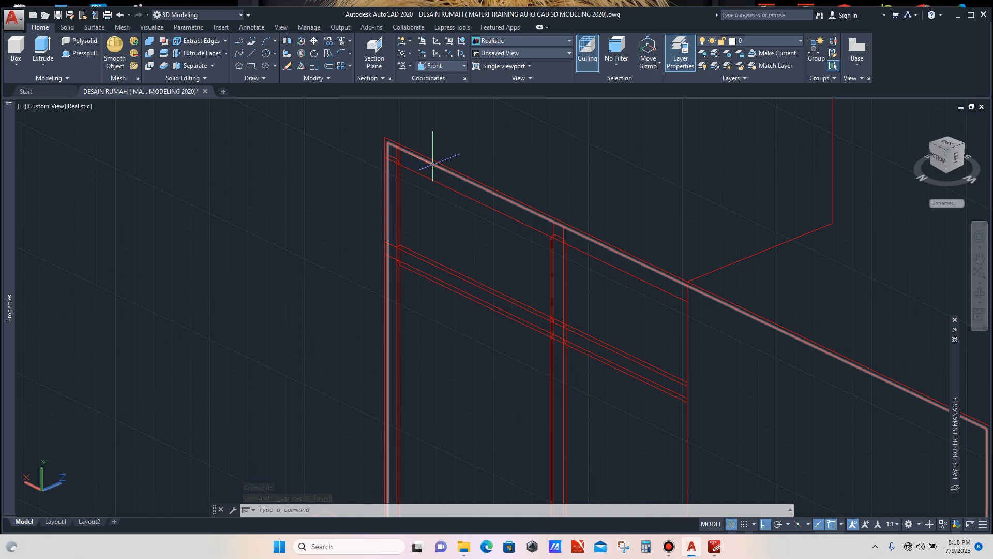
{"action": "left_click", "coordinate": [409, 166]}
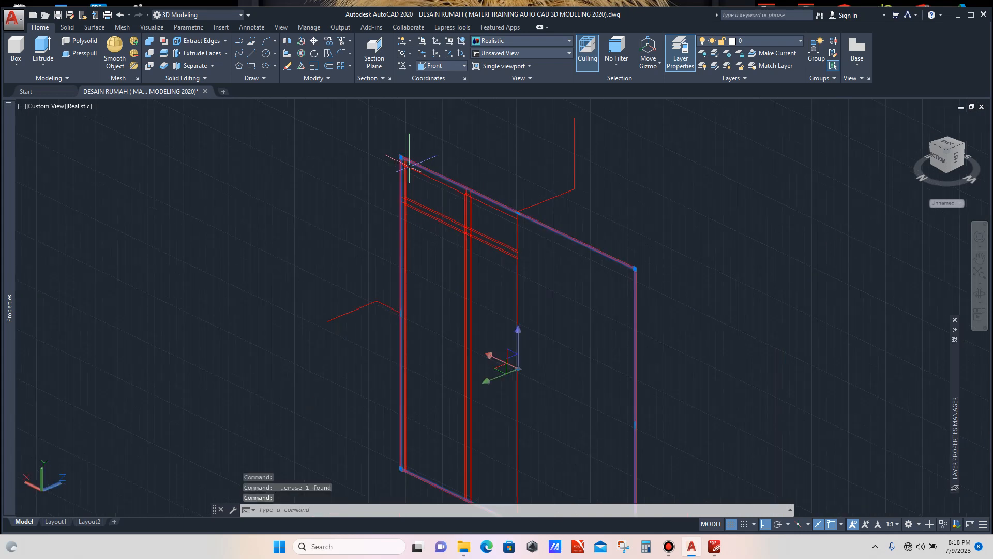
{"action": "scroll", "coordinate": [406, 161], "scroll_direction": "up", "scroll_amount": 4}
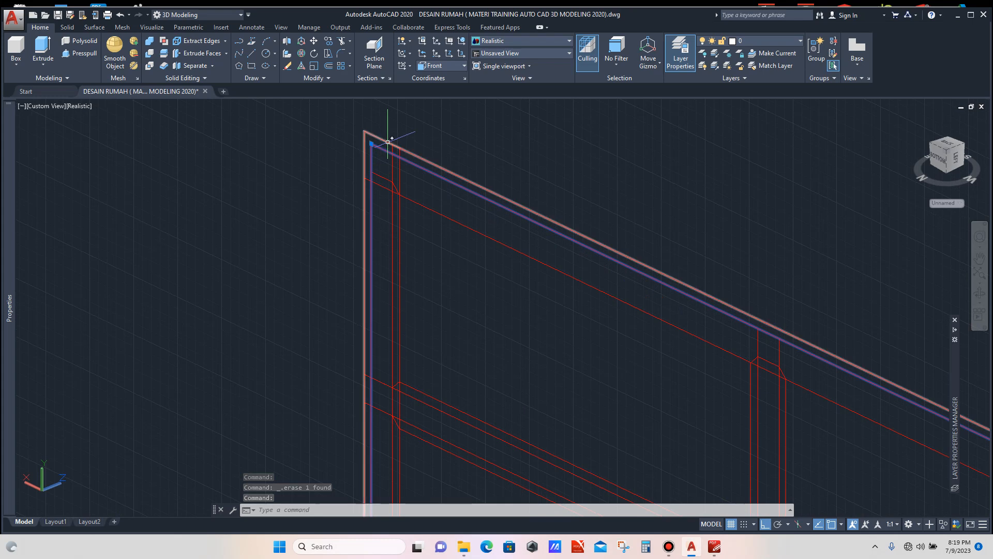
{"action": "scroll", "coordinate": [395, 138], "scroll_direction": "up", "scroll_amount": 2}
{"action": "key", "text": "Escape"}
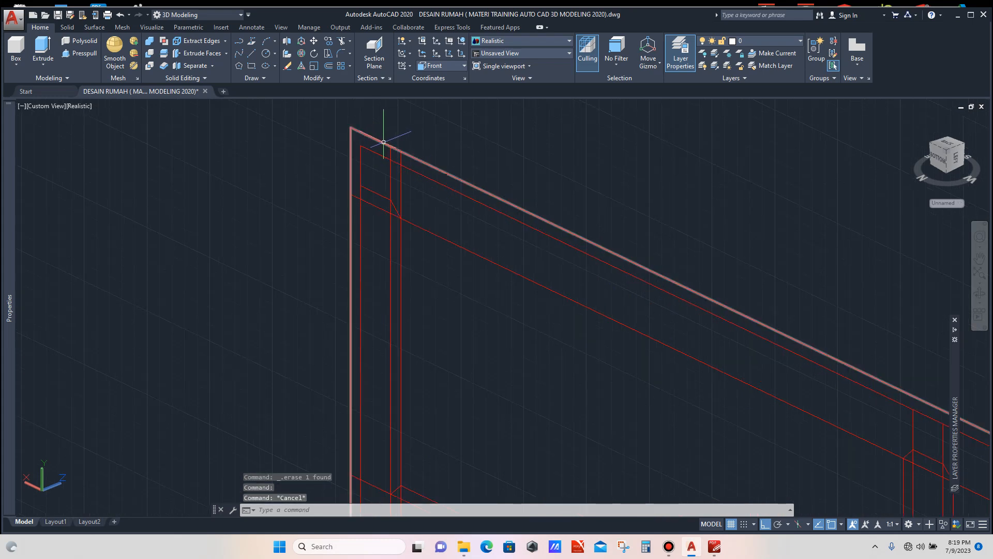
{"action": "scroll", "coordinate": [379, 142], "scroll_direction": "down", "scroll_amount": 4}
{"action": "key", "text": "Escape"}
{"action": "scroll", "coordinate": [399, 150], "scroll_direction": "up", "scroll_amount": 3}
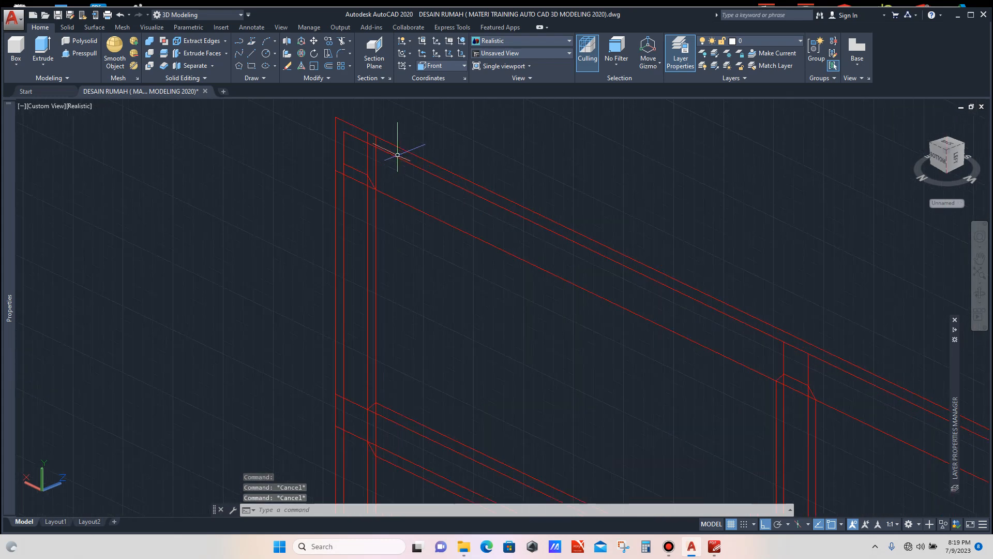
{"action": "left_click", "coordinate": [395, 156]}
{"action": "key", "text": "Escape"}
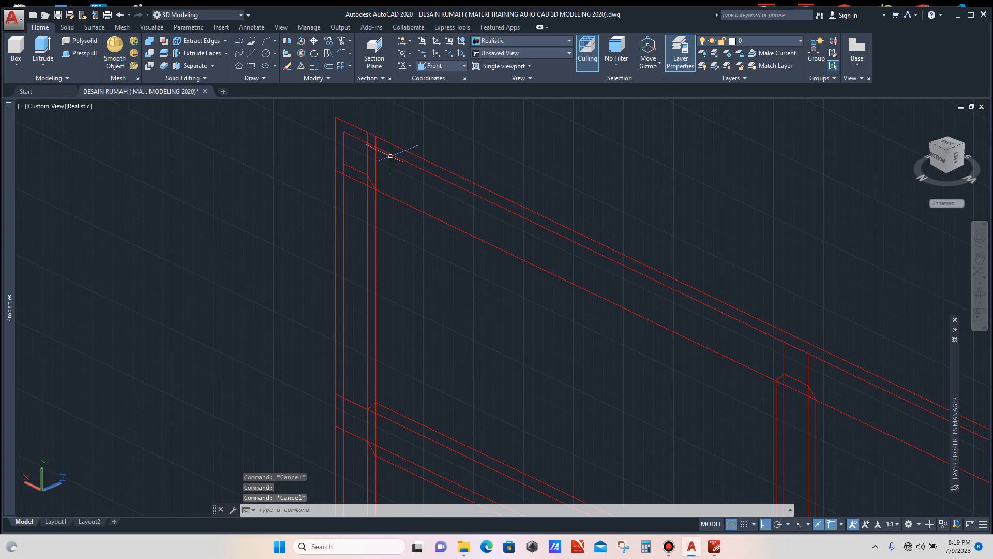
Trim the left stile's innermost line above the top rail's lower edge, using the corner's mitre line as cutting edge.
{"action": "scroll", "coordinate": [368, 149], "scroll_direction": "up", "scroll_amount": 3}
{"action": "scroll", "coordinate": [383, 165], "scroll_direction": "down", "scroll_amount": 2}
{"action": "scroll", "coordinate": [383, 222], "scroll_direction": "up", "scroll_amount": 4}
{"action": "left_click", "coordinate": [378, 238]}
{"action": "scroll", "coordinate": [379, 237], "scroll_direction": "down", "scroll_amount": 2}
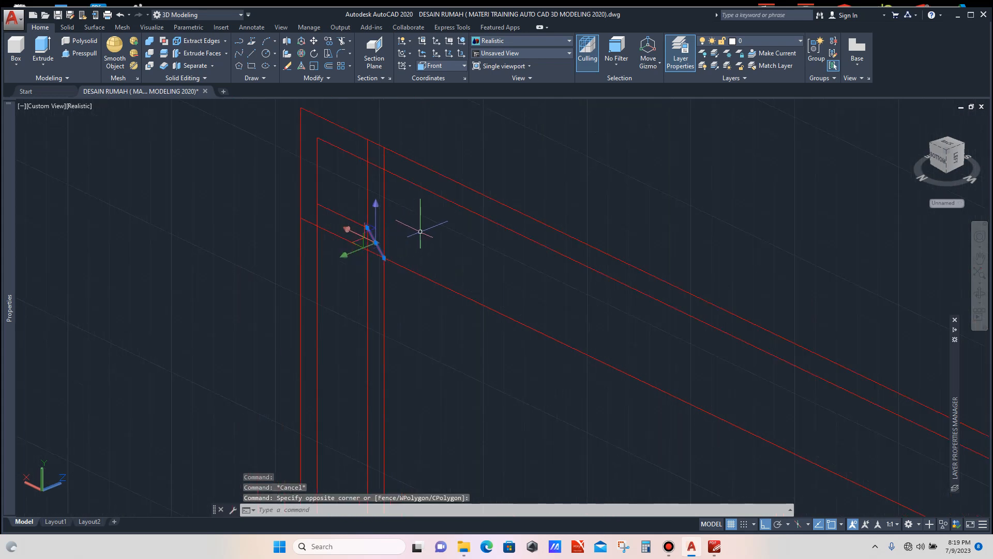
{"action": "type", "text": "tr"}
{"action": "key", "text": "Return"}
{"action": "left_click", "coordinate": [412, 195]}
{"action": "left_click", "coordinate": [378, 211]}
{"action": "key", "text": "Escape"}
{"action": "scroll", "coordinate": [391, 193], "scroll_direction": "down", "scroll_amount": 5}
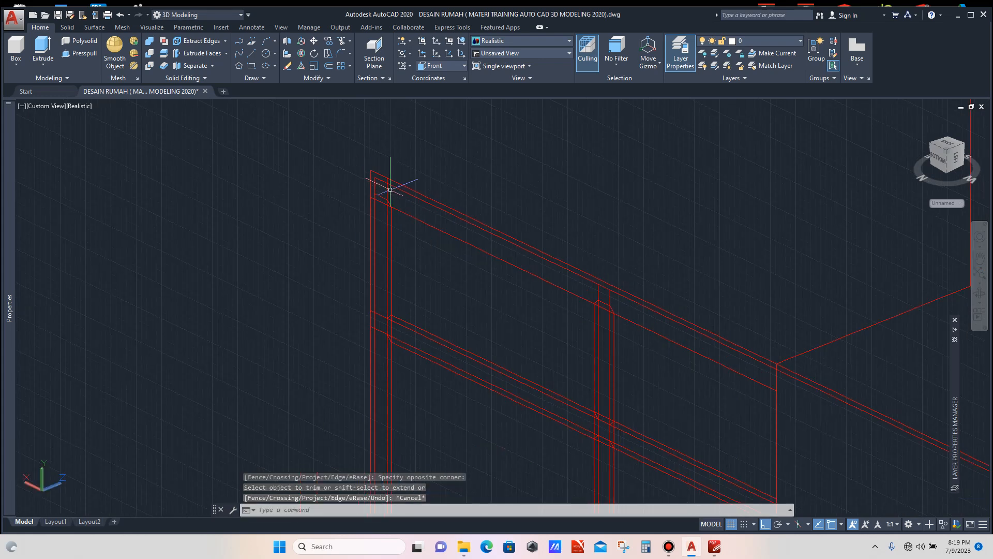
Check the extents of the mullion's two inner lines and the closed polyline at the top rail joint.
{"action": "scroll", "coordinate": [488, 229], "scroll_direction": "up", "scroll_amount": 5}
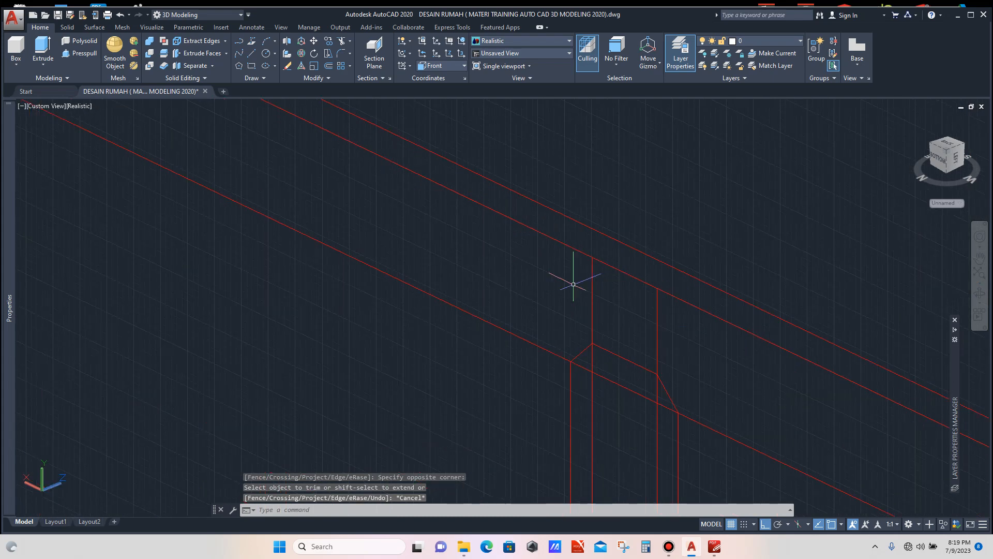
{"action": "scroll", "coordinate": [577, 280], "scroll_direction": "down", "scroll_amount": 2}
{"action": "left_click", "coordinate": [624, 290]}
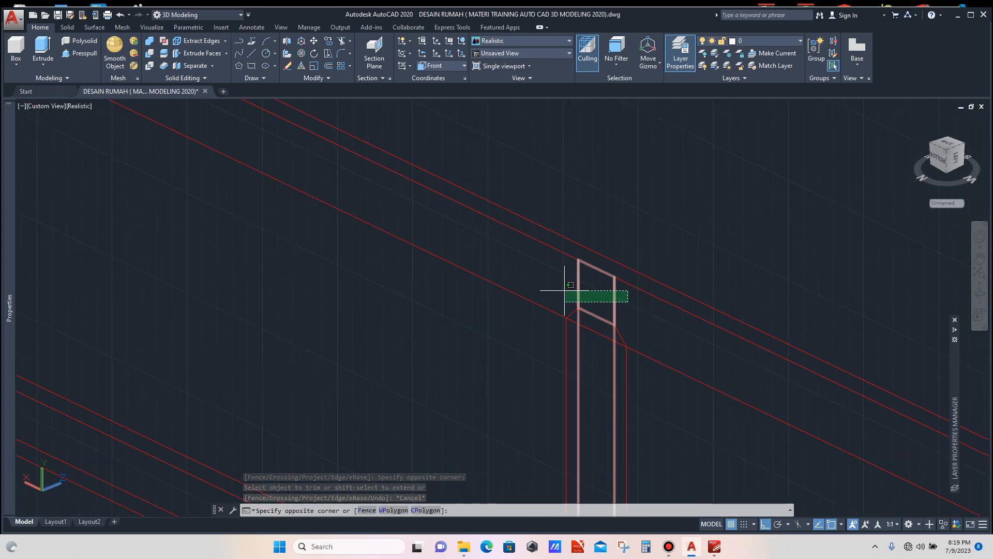
{"action": "left_click", "coordinate": [565, 271]}
{"action": "scroll", "coordinate": [559, 276], "scroll_direction": "up", "scroll_amount": 2}
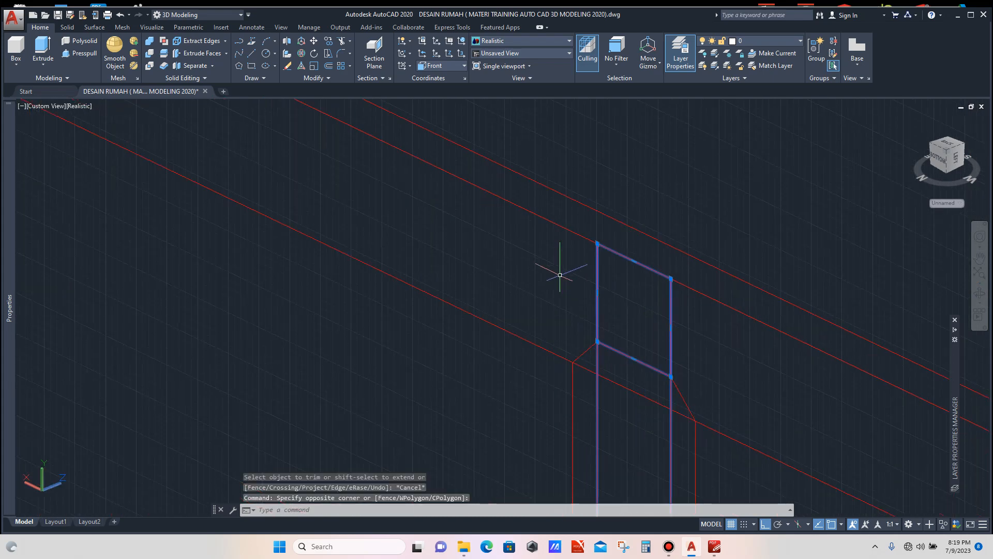
{"action": "scroll", "coordinate": [560, 275], "scroll_direction": "up", "scroll_amount": 3}
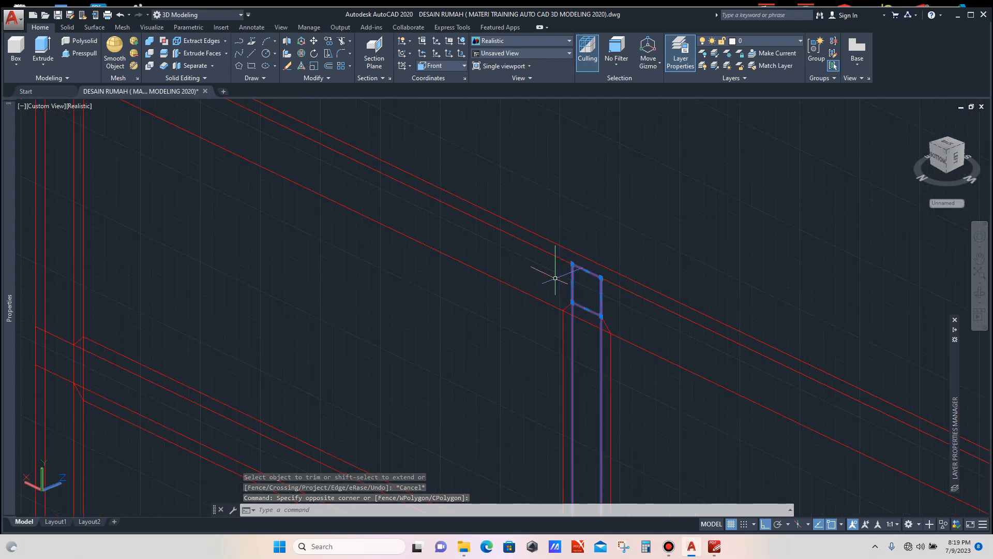
{"action": "key", "text": "Escape"}
{"action": "scroll", "coordinate": [564, 275], "scroll_direction": "up", "scroll_amount": 2}
{"action": "scroll", "coordinate": [567, 276], "scroll_direction": "up", "scroll_amount": 3}
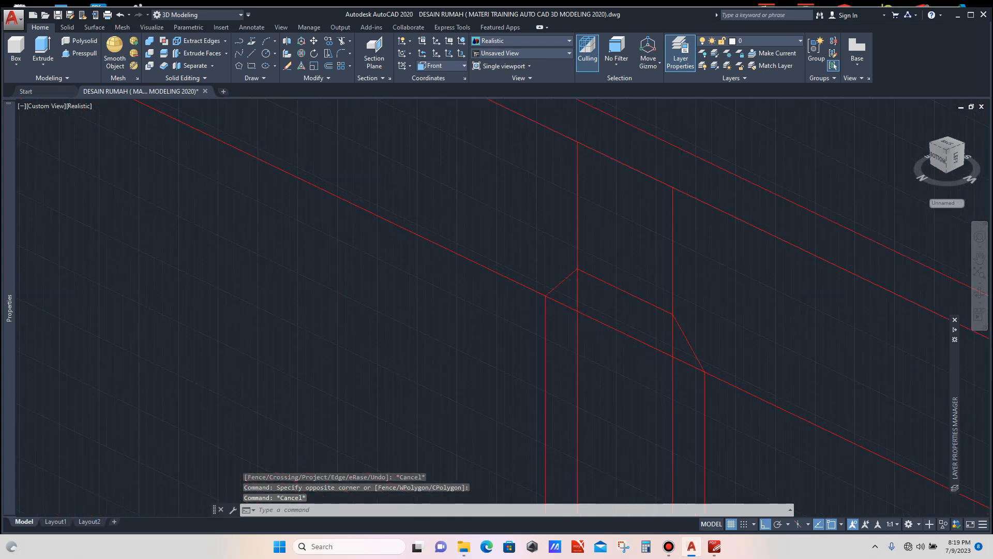
{"action": "scroll", "coordinate": [525, 235], "scroll_direction": "down", "scroll_amount": 7}
{"action": "scroll", "coordinate": [526, 288], "scroll_direction": "up", "scroll_amount": 2}
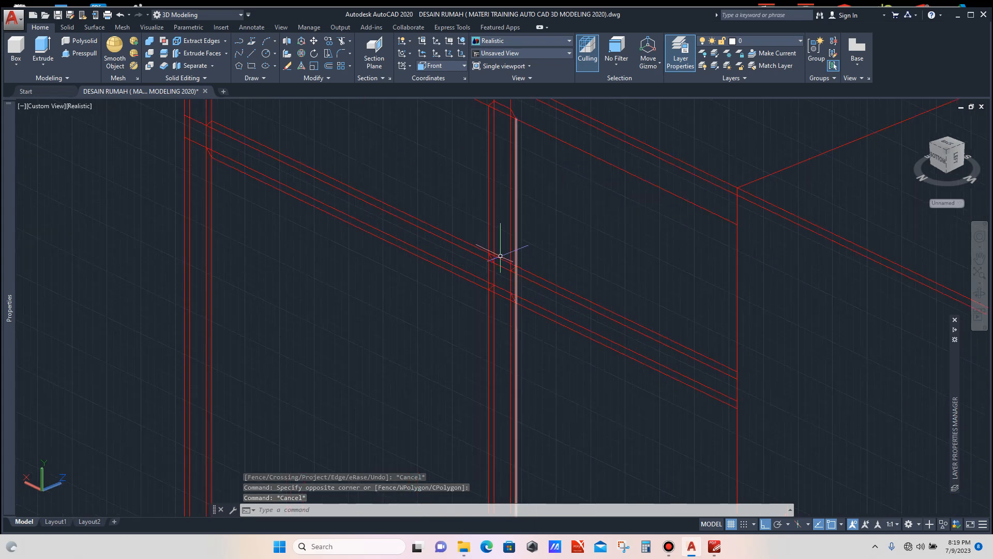
Trim the top rail's lower edge between the mullion's mitre lines, including the transom joint's upper mitre lines among the cutting edges.
{"action": "scroll", "coordinate": [500, 269], "scroll_direction": "up", "scroll_amount": 3}
{"action": "left_click", "coordinate": [538, 269]}
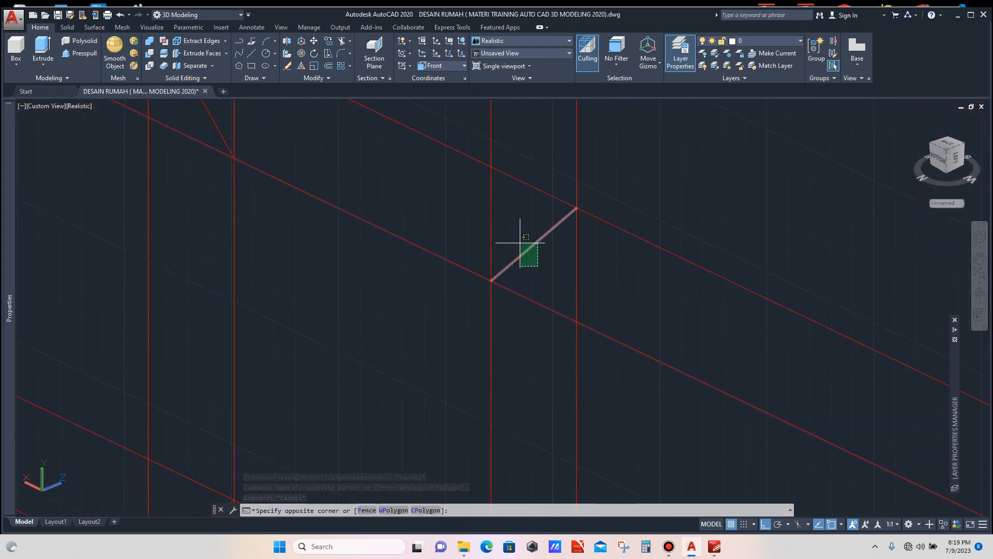
{"action": "left_click", "coordinate": [520, 241]}
{"action": "scroll", "coordinate": [541, 260], "scroll_direction": "down", "scroll_amount": 3}
{"action": "scroll", "coordinate": [461, 228], "scroll_direction": "up", "scroll_amount": 2}
{"action": "left_click", "coordinate": [460, 206]}
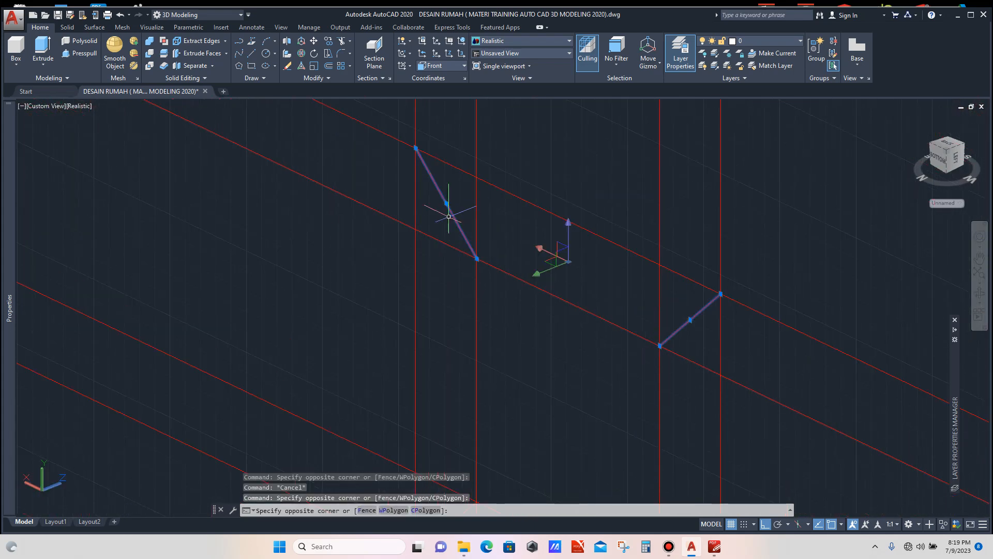
{"action": "left_click", "coordinate": [448, 215]}
{"action": "scroll", "coordinate": [453, 210], "scroll_direction": "down", "scroll_amount": 2}
{"action": "scroll", "coordinate": [490, 278], "scroll_direction": "down", "scroll_amount": 2}
{"action": "scroll", "coordinate": [496, 249], "scroll_direction": "up", "scroll_amount": 2}
{"action": "scroll", "coordinate": [494, 171], "scroll_direction": "up", "scroll_amount": 2}
{"action": "scroll", "coordinate": [507, 193], "scroll_direction": "up", "scroll_amount": 7}
{"action": "left_click", "coordinate": [527, 206]}
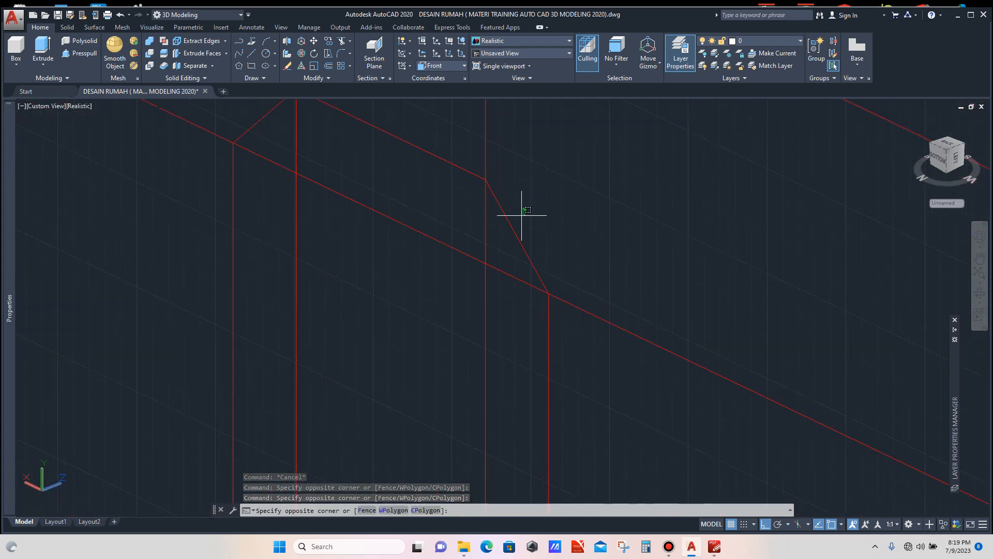
{"action": "left_click", "coordinate": [513, 235]}
{"action": "scroll", "coordinate": [508, 237], "scroll_direction": "down", "scroll_amount": 3}
{"action": "scroll", "coordinate": [410, 192], "scroll_direction": "up", "scroll_amount": 4}
{"action": "left_click", "coordinate": [411, 193]}
{"action": "left_click", "coordinate": [391, 170]}
{"action": "type", "text": "tr"}
{"action": "key", "text": "Return"}
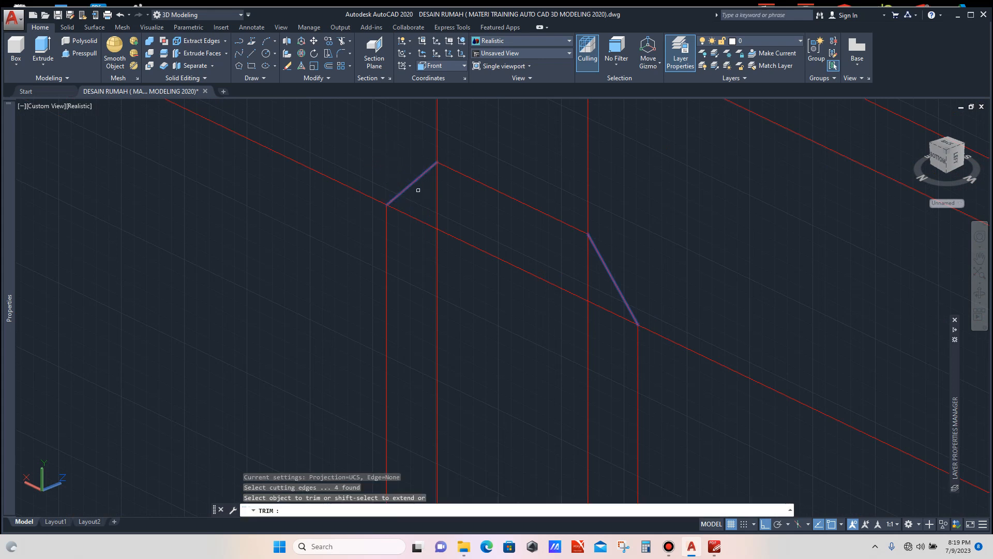
{"action": "left_click", "coordinate": [525, 248]}
{"action": "left_click", "coordinate": [498, 281]}
Trim the mullion's two inner lines between the top rail joint and the transom joint.
{"action": "scroll", "coordinate": [495, 271], "scroll_direction": "down", "scroll_amount": 5}
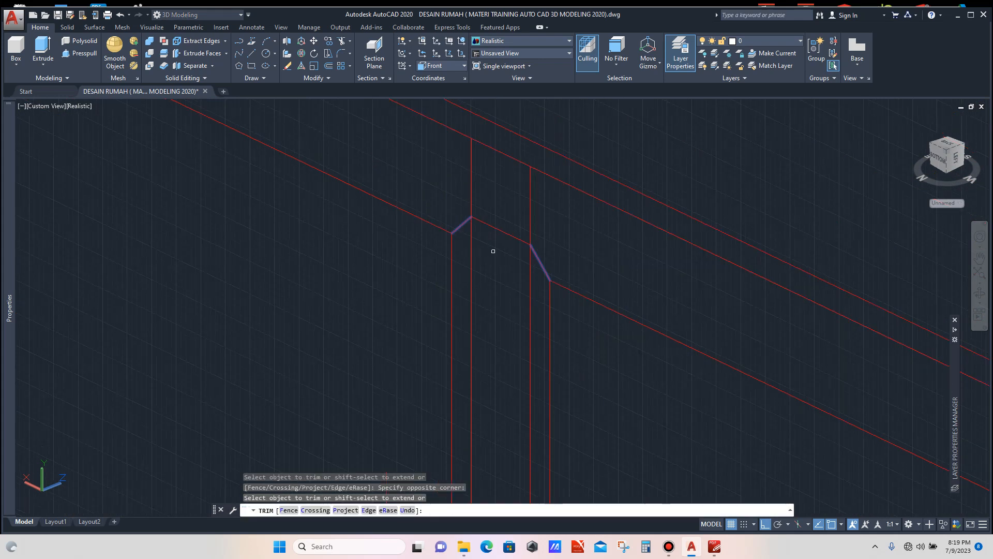
{"action": "left_click", "coordinate": [492, 258]}
{"action": "scroll", "coordinate": [520, 291], "scroll_direction": "up", "scroll_amount": 3}
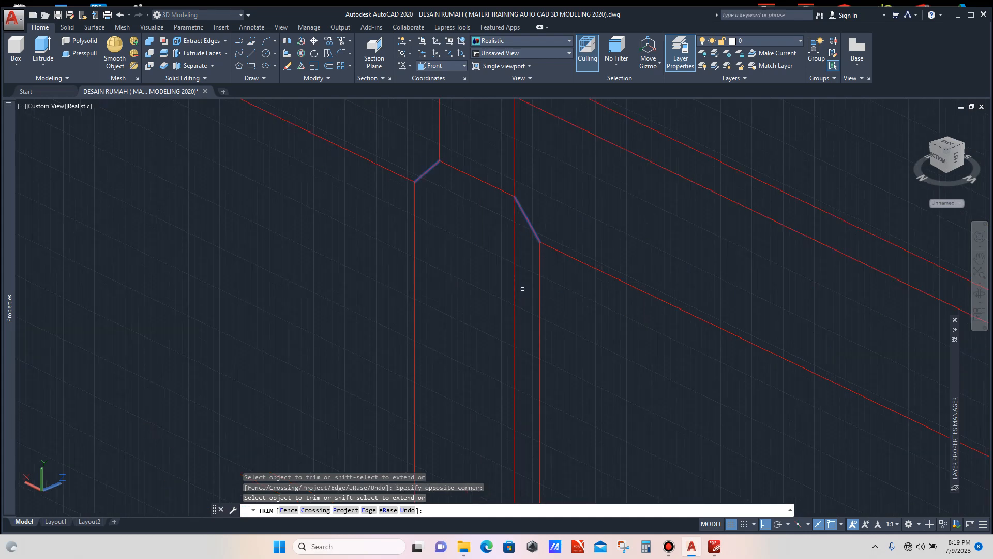
{"action": "key", "text": "Escape"}
Trim the transom's uppermost line across the mullion, using the joint's two upper mitre lines as cutting edges.
{"action": "scroll", "coordinate": [478, 227], "scroll_direction": "down", "scroll_amount": 4}
{"action": "scroll", "coordinate": [476, 211], "scroll_direction": "down", "scroll_amount": 1}
{"action": "scroll", "coordinate": [475, 260], "scroll_direction": "up", "scroll_amount": 3}
{"action": "scroll", "coordinate": [463, 353], "scroll_direction": "up", "scroll_amount": 4}
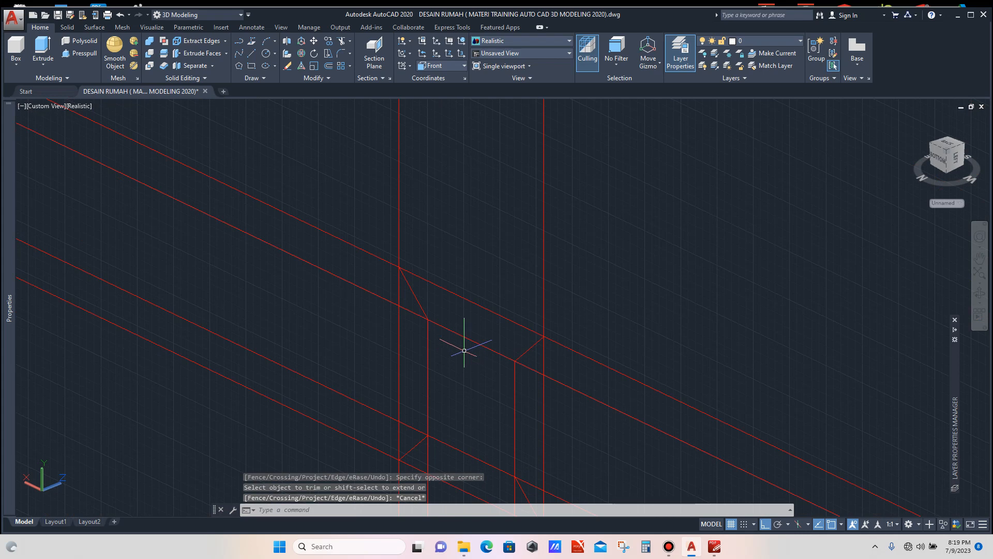
{"action": "scroll", "coordinate": [481, 268], "scroll_direction": "down", "scroll_amount": 3}
{"action": "scroll", "coordinate": [461, 271], "scroll_direction": "up", "scroll_amount": 2}
{"action": "left_click", "coordinate": [442, 266]}
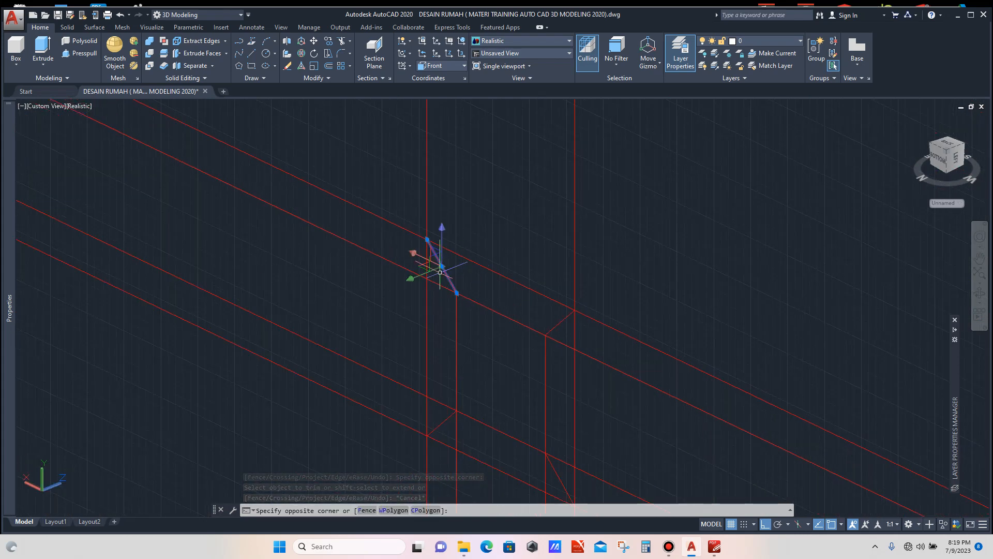
{"action": "scroll", "coordinate": [532, 333], "scroll_direction": "up", "scroll_amount": 3}
{"action": "left_click", "coordinate": [574, 329]}
{"action": "left_click", "coordinate": [555, 305]}
{"action": "scroll", "coordinate": [507, 268], "scroll_direction": "down", "scroll_amount": 4}
{"action": "scroll", "coordinate": [499, 243], "scroll_direction": "up", "scroll_amount": 3}
{"action": "type", "text": "tr"}
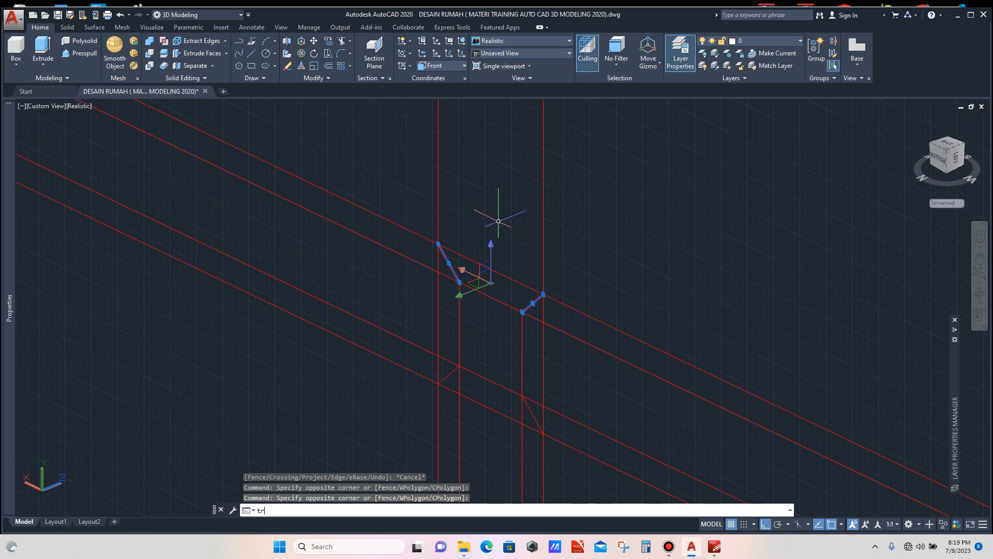
{"action": "key", "text": "Return"}
{"action": "left_click", "coordinate": [528, 234]}
{"action": "left_click", "coordinate": [492, 277]}
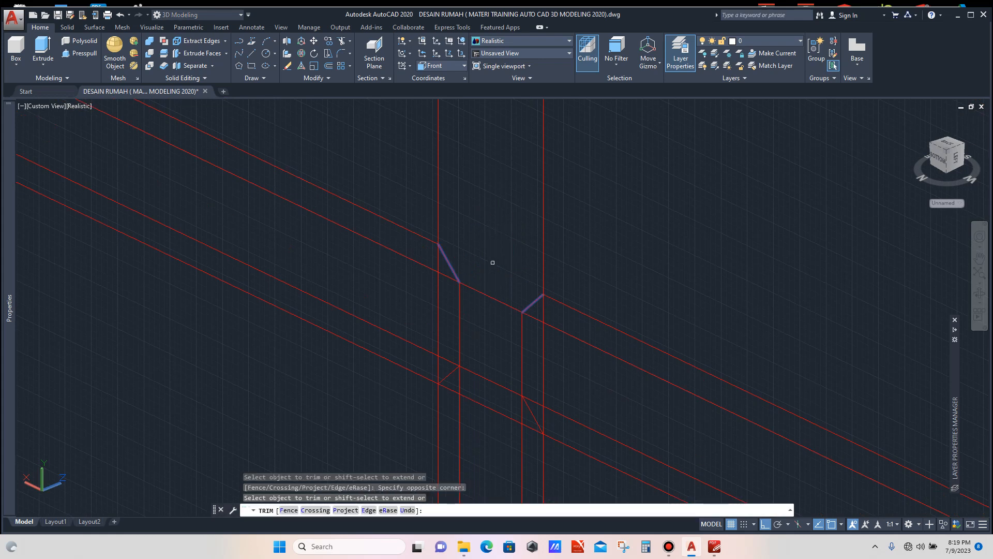
{"action": "key", "text": "Escape"}
Trim the transom's lowest line across the mullion, using the joint's two lower mitre lines as cutting edges.
{"action": "scroll", "coordinate": [499, 238], "scroll_direction": "down", "scroll_amount": 2}
{"action": "scroll", "coordinate": [512, 300], "scroll_direction": "up", "scroll_amount": 3}
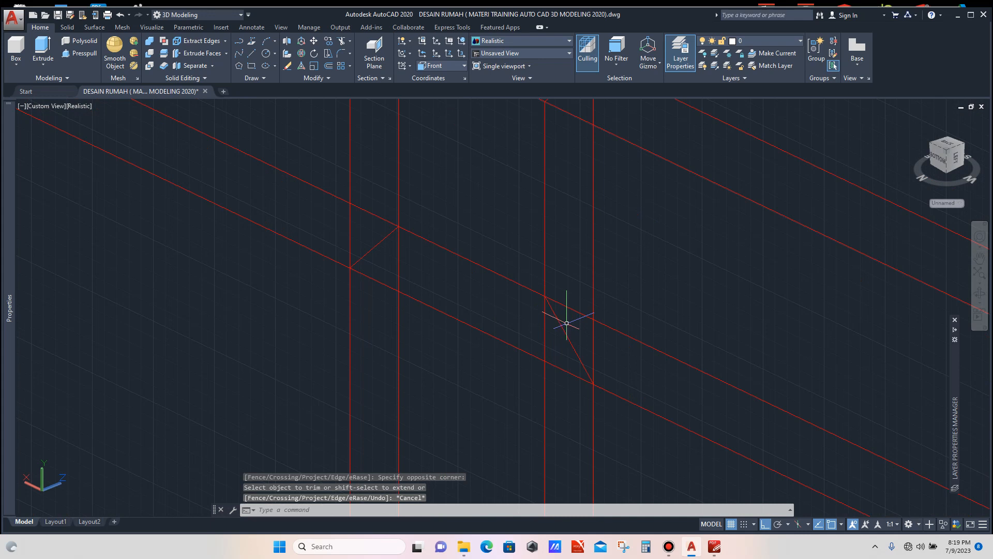
{"action": "left_click", "coordinate": [567, 322]}
{"action": "left_click", "coordinate": [557, 335]}
{"action": "left_click", "coordinate": [400, 256]}
{"action": "left_click", "coordinate": [368, 243]}
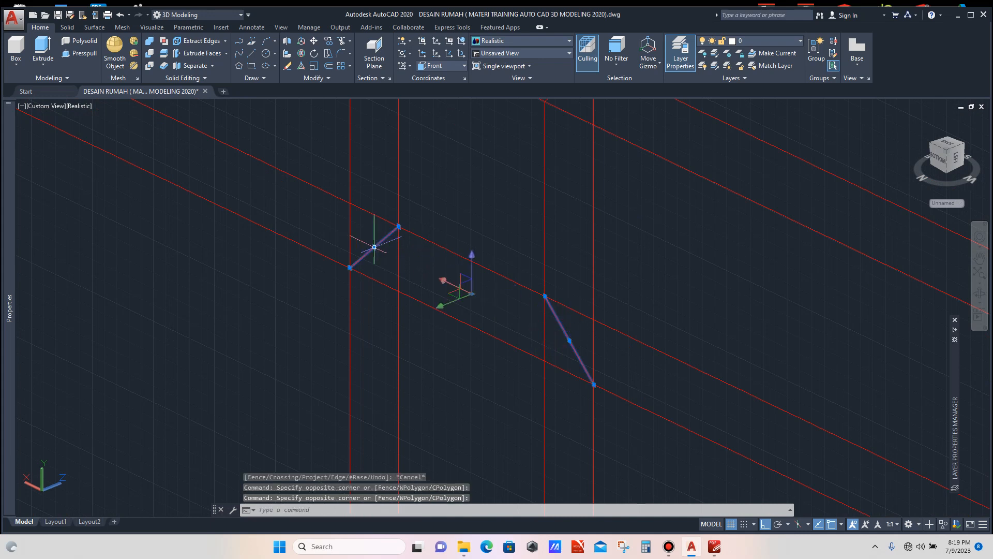
{"action": "type", "text": "tr"}
{"action": "key", "text": "Return"}
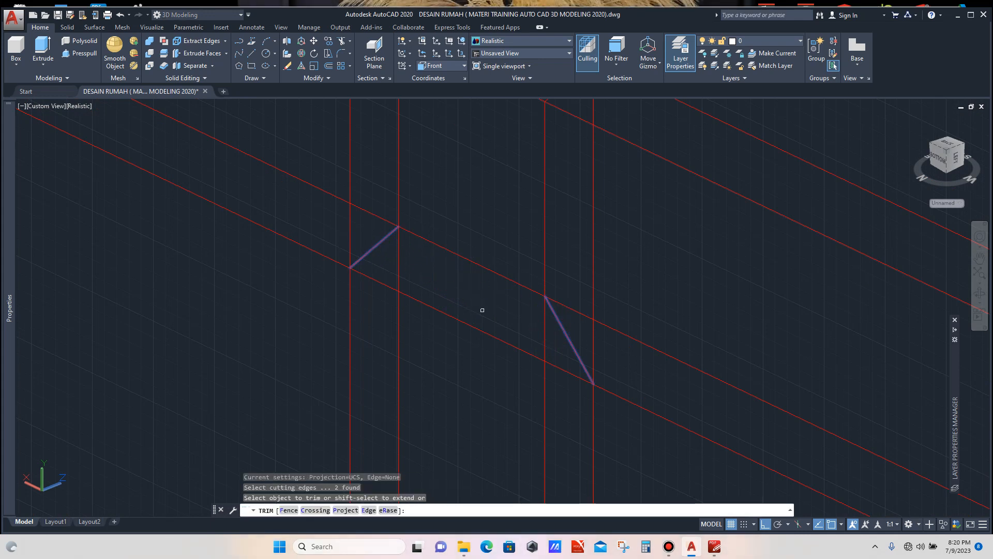
Trim the mullion's two inner lines below the transom joint, back to the lower mitre lines.
{"action": "scroll", "coordinate": [462, 340], "scroll_direction": "down", "scroll_amount": 5}
{"action": "scroll", "coordinate": [465, 310], "scroll_direction": "down", "scroll_amount": 4}
{"action": "scroll", "coordinate": [462, 314], "scroll_direction": "up", "scroll_amount": 6}
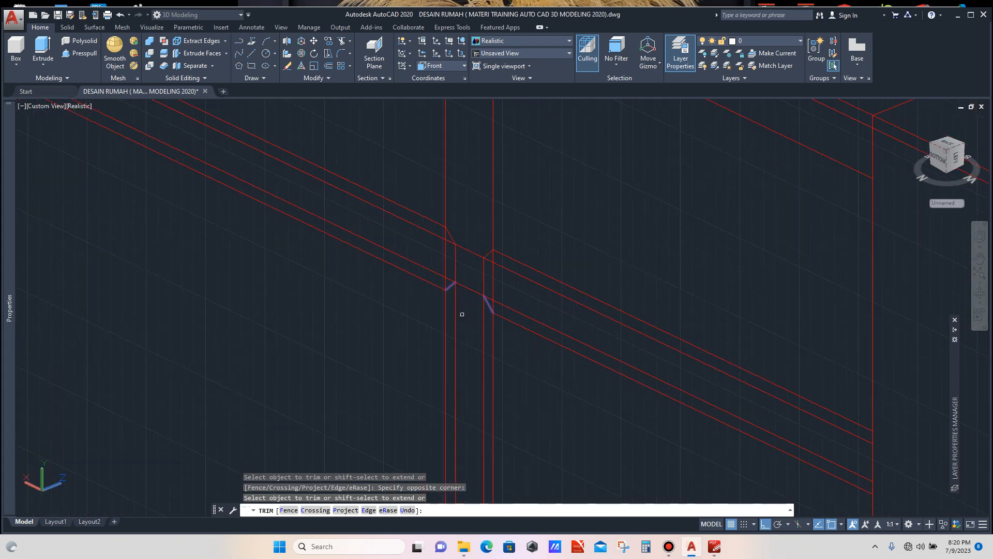
{"action": "left_click", "coordinate": [472, 298]}
{"action": "left_click", "coordinate": [437, 310]}
{"action": "scroll", "coordinate": [440, 310], "scroll_direction": "down", "scroll_amount": 3}
{"action": "scroll", "coordinate": [478, 320], "scroll_direction": "up", "scroll_amount": 1}
{"action": "left_click", "coordinate": [490, 306]}
{"action": "left_click", "coordinate": [476, 316]}
{"action": "key", "text": "Escape"}
{"action": "scroll", "coordinate": [448, 314], "scroll_direction": "down", "scroll_amount": 4}
{"action": "scroll", "coordinate": [446, 313], "scroll_direction": "down", "scroll_amount": 4}
{"action": "scroll", "coordinate": [449, 296], "scroll_direction": "up", "scroll_amount": 5}
{"action": "scroll", "coordinate": [419, 341], "scroll_direction": "up", "scroll_amount": 1}
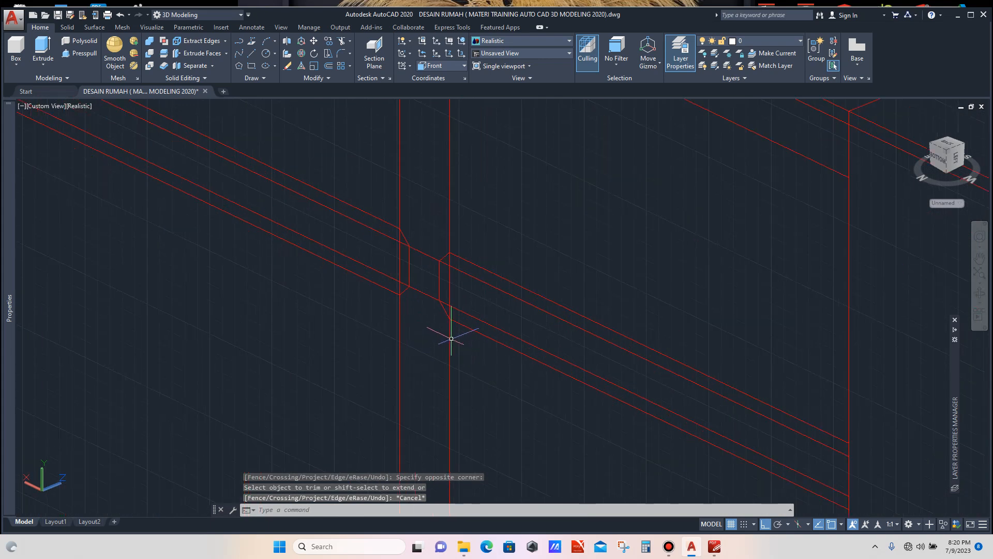
{"action": "scroll", "coordinate": [447, 274], "scroll_direction": "up", "scroll_amount": 2}
{"action": "scroll", "coordinate": [444, 248], "scroll_direction": "down", "scroll_amount": 3}
{"action": "scroll", "coordinate": [447, 243], "scroll_direction": "up", "scroll_amount": 5}
{"action": "left_click", "coordinate": [450, 239]}
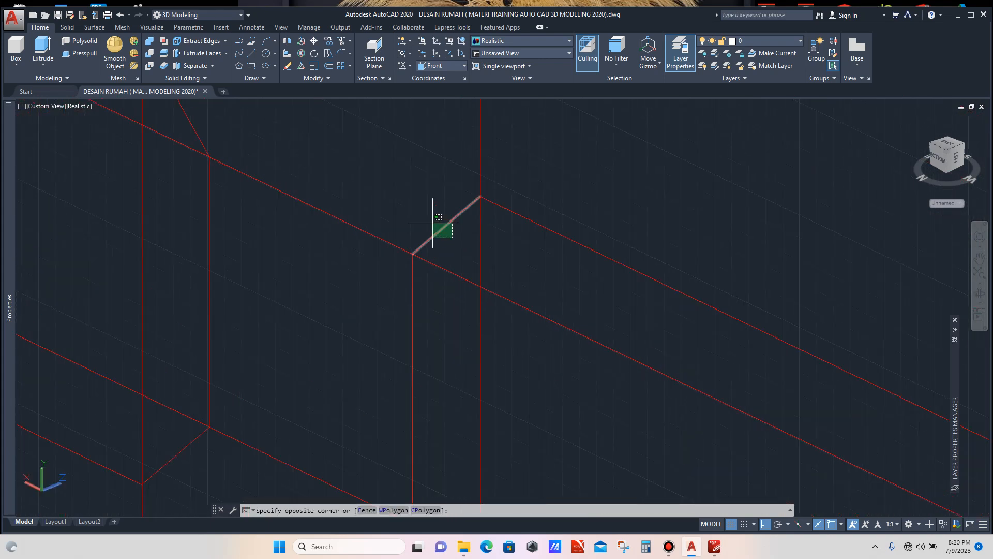
{"action": "left_click", "coordinate": [435, 224]}
{"action": "scroll", "coordinate": [459, 243], "scroll_direction": "down", "scroll_amount": 4}
{"action": "scroll", "coordinate": [375, 202], "scroll_direction": "up", "scroll_amount": 3}
{"action": "left_click", "coordinate": [360, 186]}
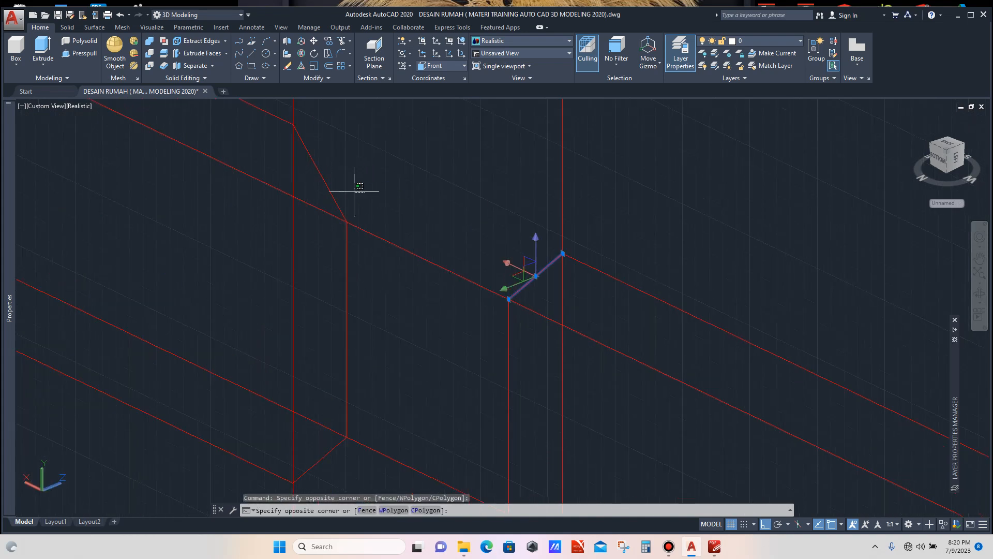
{"action": "left_click", "coordinate": [324, 199]}
{"action": "scroll", "coordinate": [444, 279], "scroll_direction": "up", "scroll_amount": 5}
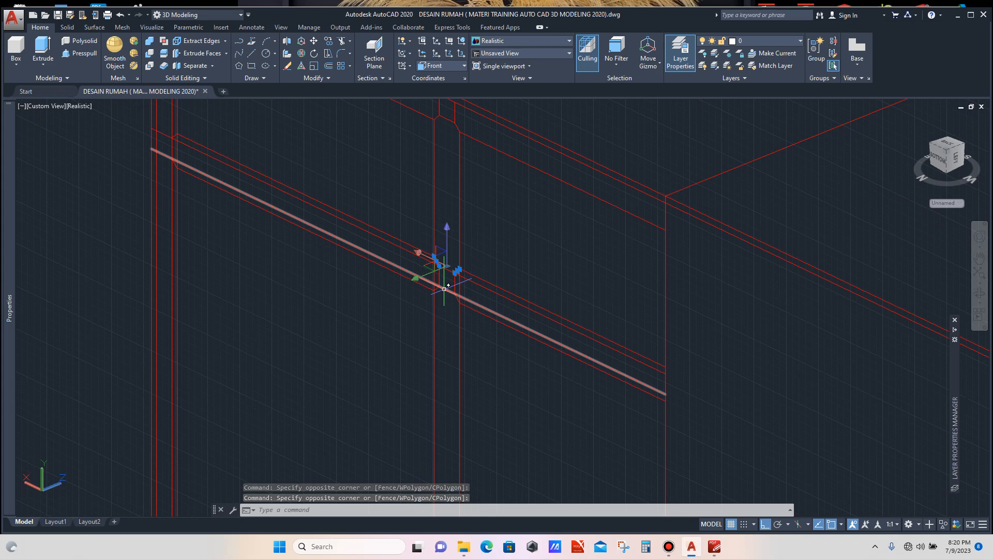
{"action": "key", "text": "Escape"}
Trim the transom's two inner lines between the left stile and the mullion, using the mitre lines at both joints as cutting edges.
{"action": "scroll", "coordinate": [437, 264], "scroll_direction": "up", "scroll_amount": 3}
{"action": "scroll", "coordinate": [437, 263], "scroll_direction": "up", "scroll_amount": 3}
{"action": "left_click", "coordinate": [452, 250]}
{"action": "left_click", "coordinate": [427, 263]}
{"action": "scroll", "coordinate": [456, 236], "scroll_direction": "down", "scroll_amount": 3}
{"action": "scroll", "coordinate": [454, 312], "scroll_direction": "up", "scroll_amount": 2}
{"action": "left_click", "coordinate": [453, 328]}
{"action": "left_click", "coordinate": [436, 326]}
{"action": "scroll", "coordinate": [479, 342], "scroll_direction": "down", "scroll_amount": 6}
{"action": "scroll", "coordinate": [340, 257], "scroll_direction": "up", "scroll_amount": 6}
{"action": "left_click", "coordinate": [293, 257]}
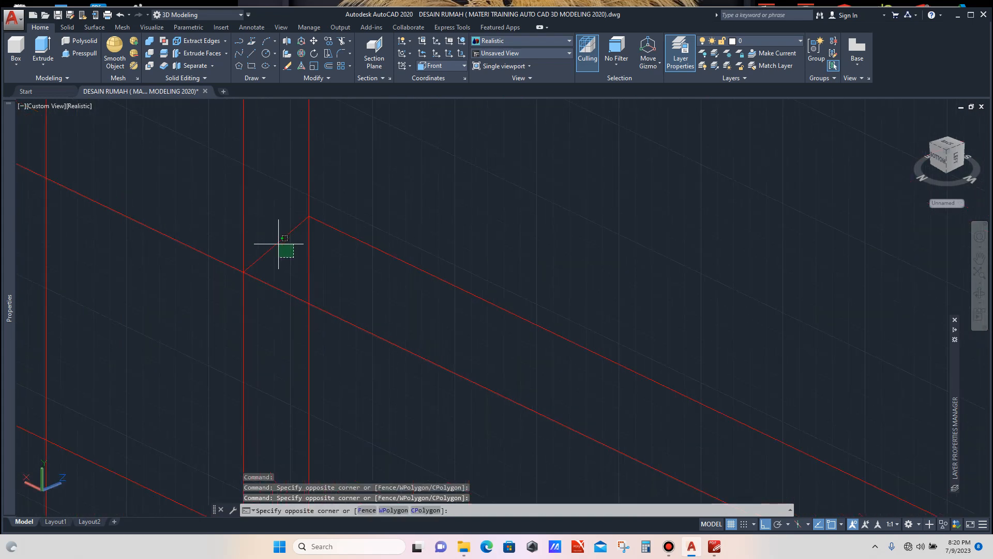
{"action": "left_click", "coordinate": [278, 240]}
{"action": "scroll", "coordinate": [285, 222], "scroll_direction": "down", "scroll_amount": 3}
{"action": "scroll", "coordinate": [284, 360], "scroll_direction": "up", "scroll_amount": 4}
{"action": "left_click", "coordinate": [291, 361]}
{"action": "left_click", "coordinate": [275, 376]}
{"action": "scroll", "coordinate": [273, 376], "scroll_direction": "down", "scroll_amount": 3}
{"action": "type", "text": "tr"}
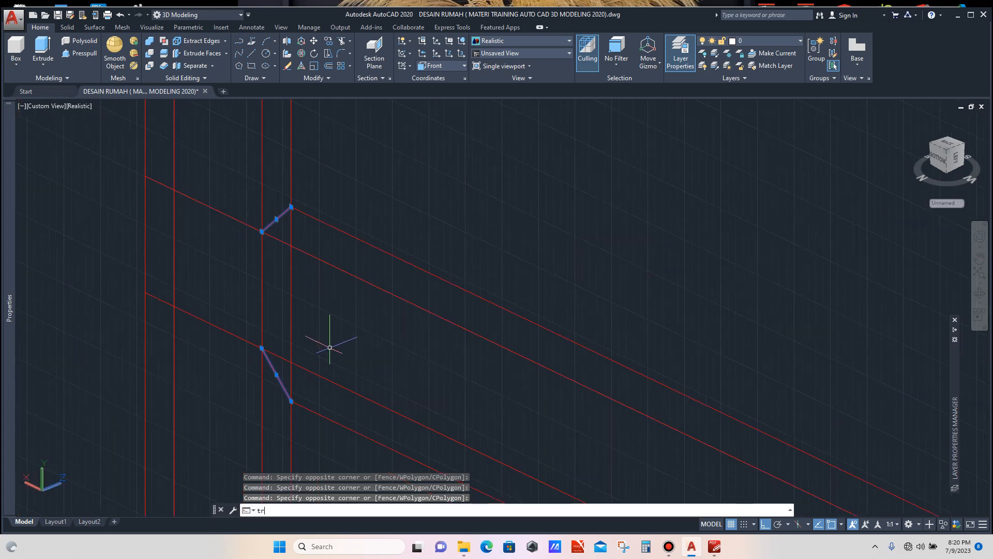
{"action": "key", "text": "Return"}
{"action": "left_click", "coordinate": [432, 295]}
{"action": "left_click", "coordinate": [404, 319]}
{"action": "left_click", "coordinate": [384, 394]}
{"action": "left_click", "coordinate": [373, 407]}
{"action": "key", "text": "Escape"}
Delete the two short transom line remnants crossing the left stile at the transom joint.
{"action": "scroll", "coordinate": [318, 277], "scroll_direction": "up", "scroll_amount": 6}
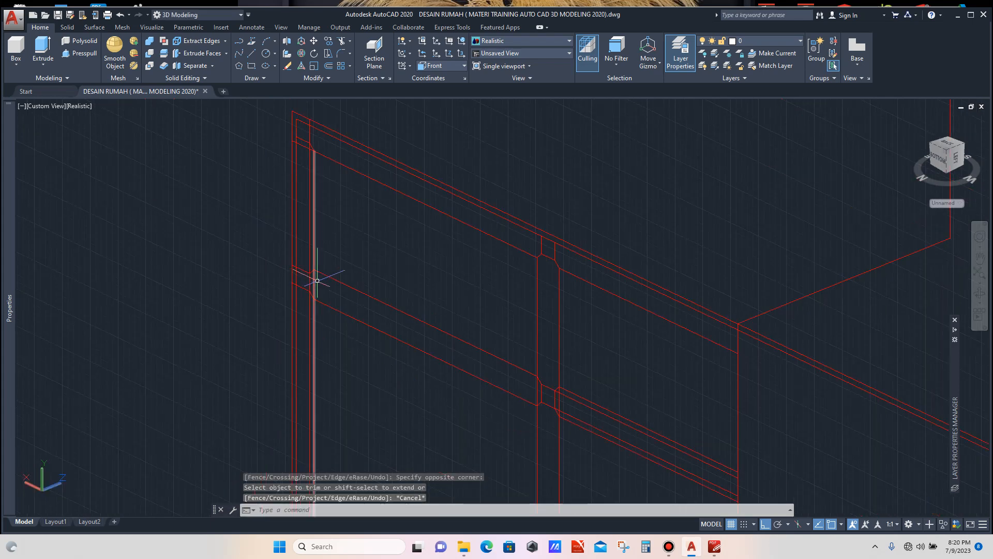
{"action": "scroll", "coordinate": [305, 264], "scroll_direction": "up", "scroll_amount": 3}
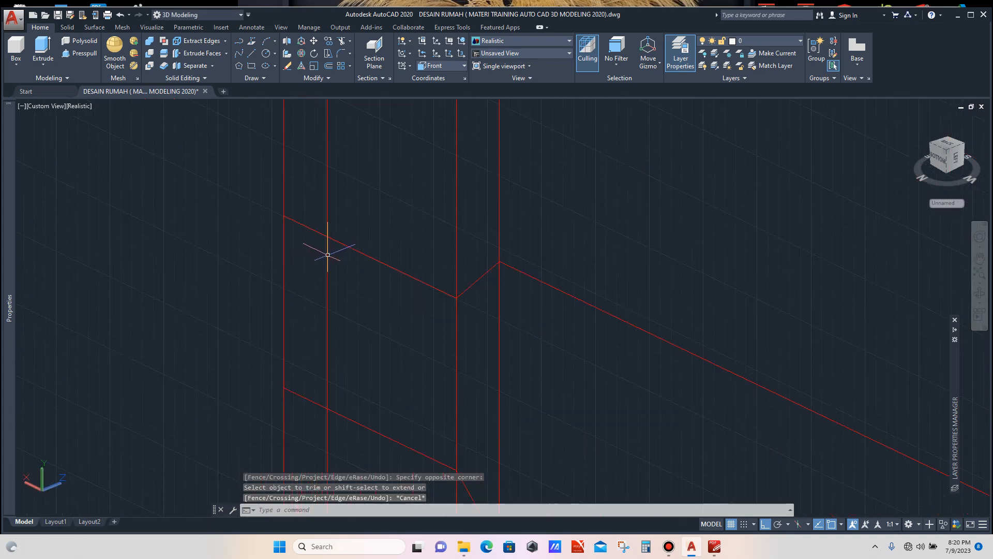
{"action": "left_click", "coordinate": [316, 228]}
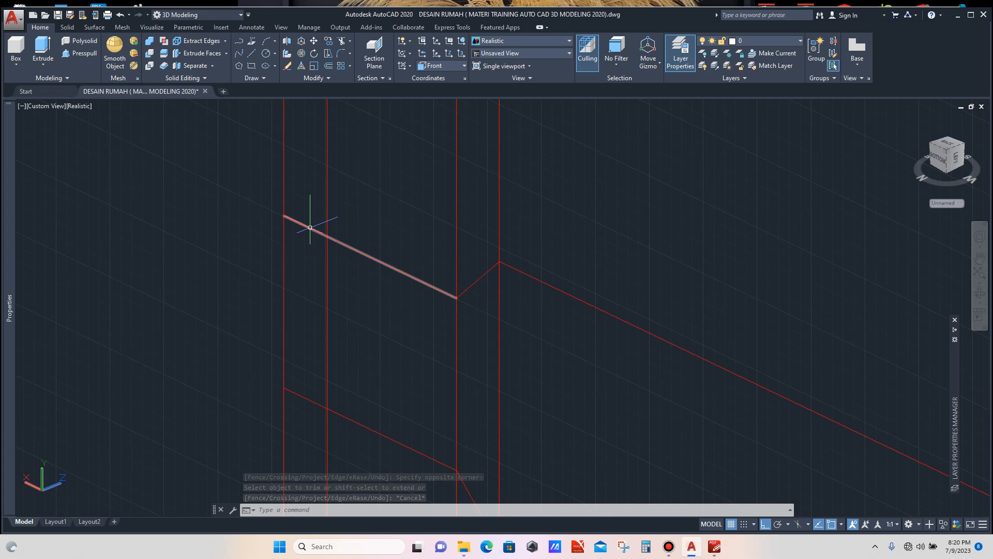
{"action": "left_click", "coordinate": [303, 395]}
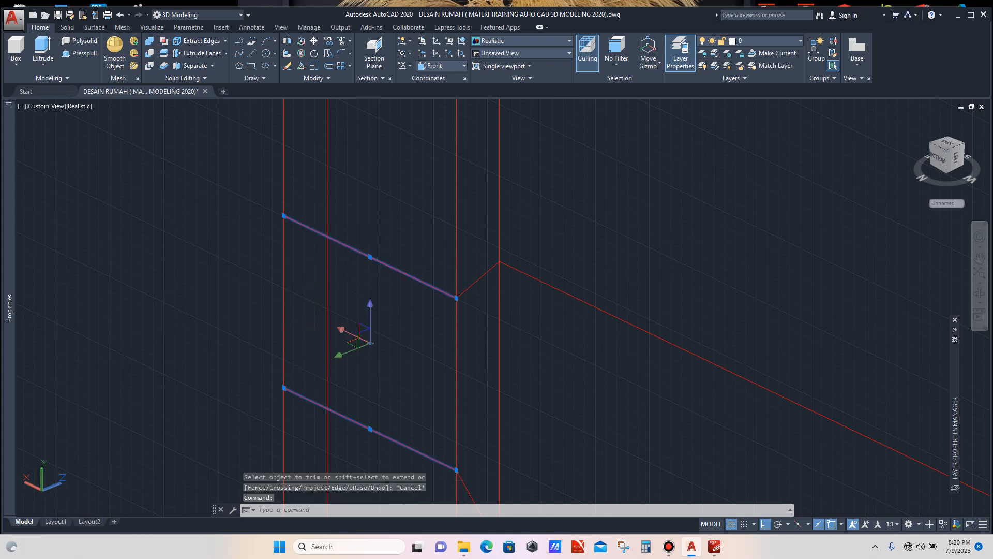
{"action": "key", "text": "Delete"}
Check the closed polyline at the left stile's transom joint and examine the lines at the frame's upper left corner.
{"action": "scroll", "coordinate": [380, 318], "scroll_direction": "up", "scroll_amount": 4}
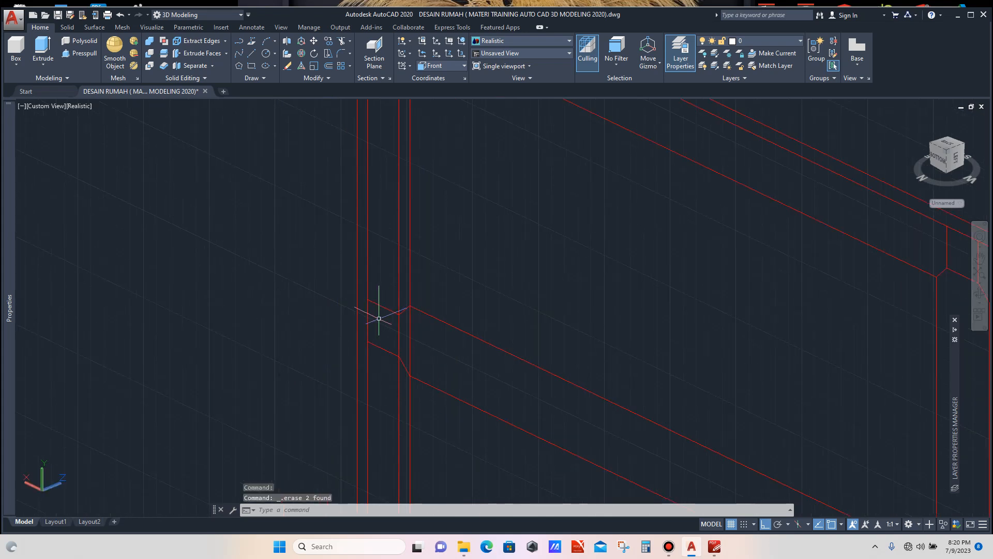
{"action": "scroll", "coordinate": [380, 313], "scroll_direction": "up", "scroll_amount": 5}
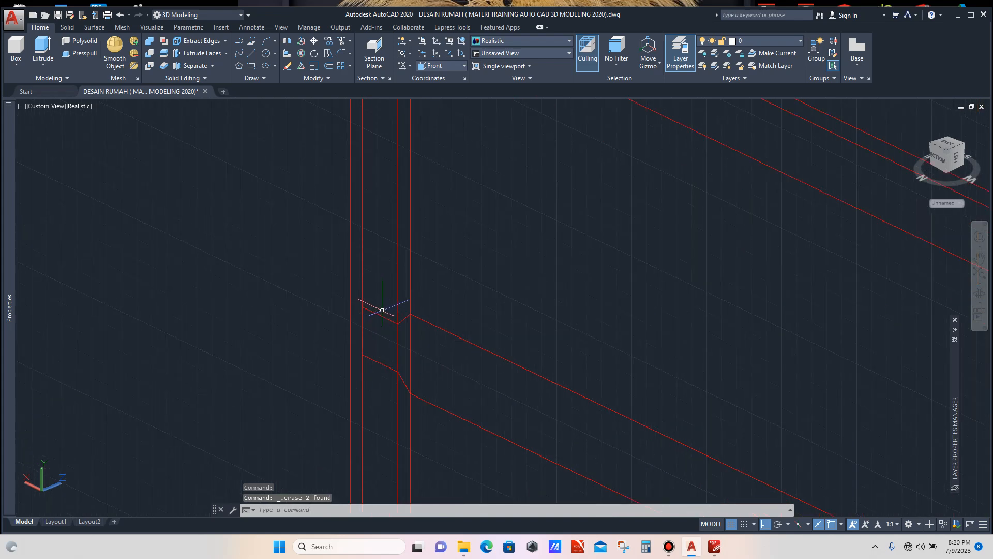
{"action": "left_click", "coordinate": [381, 314]}
{"action": "scroll", "coordinate": [381, 314], "scroll_direction": "down", "scroll_amount": 3}
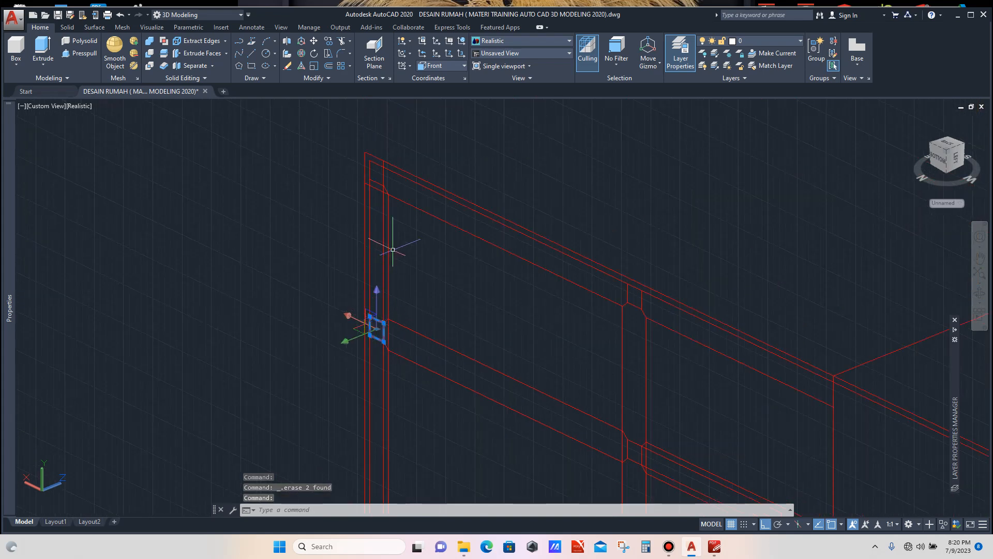
{"action": "scroll", "coordinate": [378, 178], "scroll_direction": "up", "scroll_amount": 5}
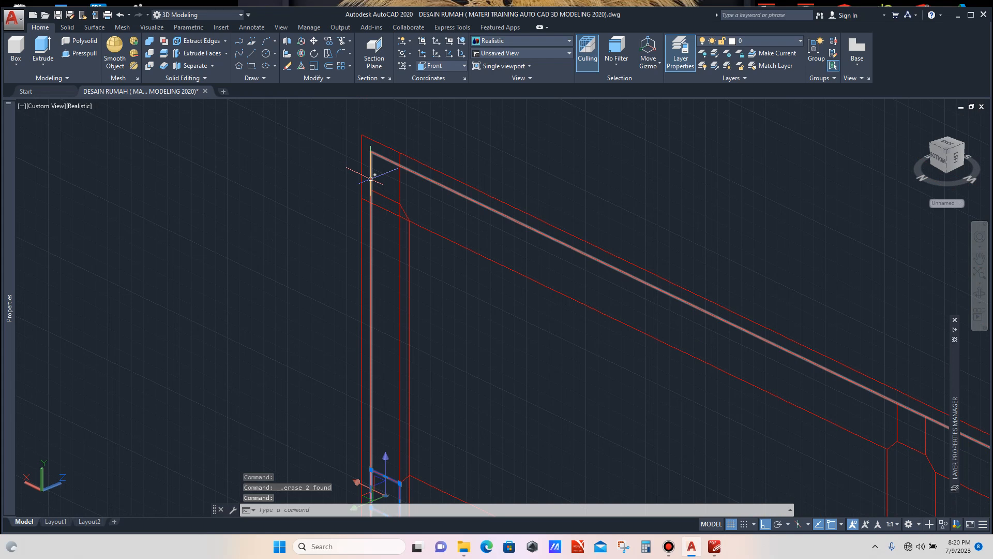
{"action": "scroll", "coordinate": [370, 178], "scroll_direction": "down", "scroll_amount": 4}
{"action": "scroll", "coordinate": [391, 222], "scroll_direction": "up", "scroll_amount": 4}
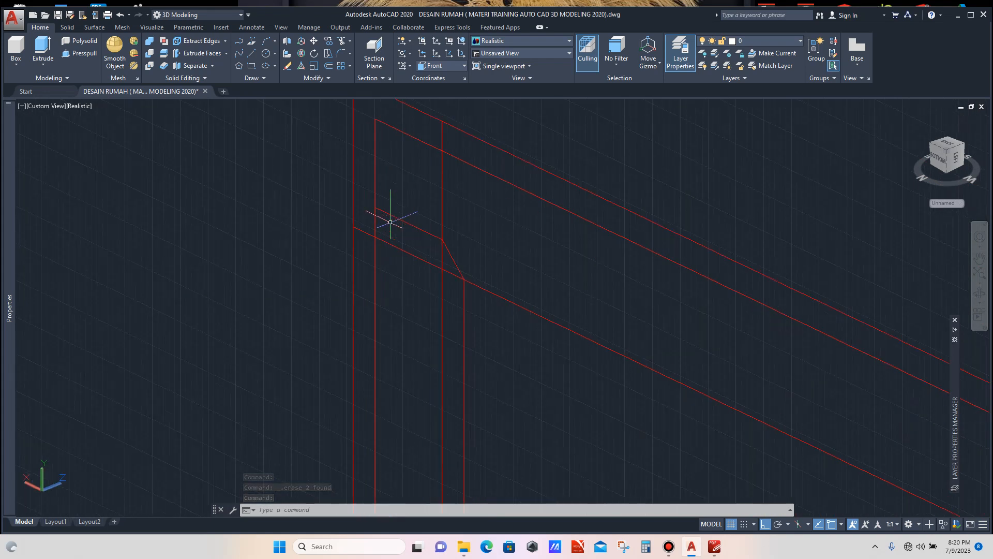
{"action": "scroll", "coordinate": [392, 249], "scroll_direction": "down", "scroll_amount": 2}
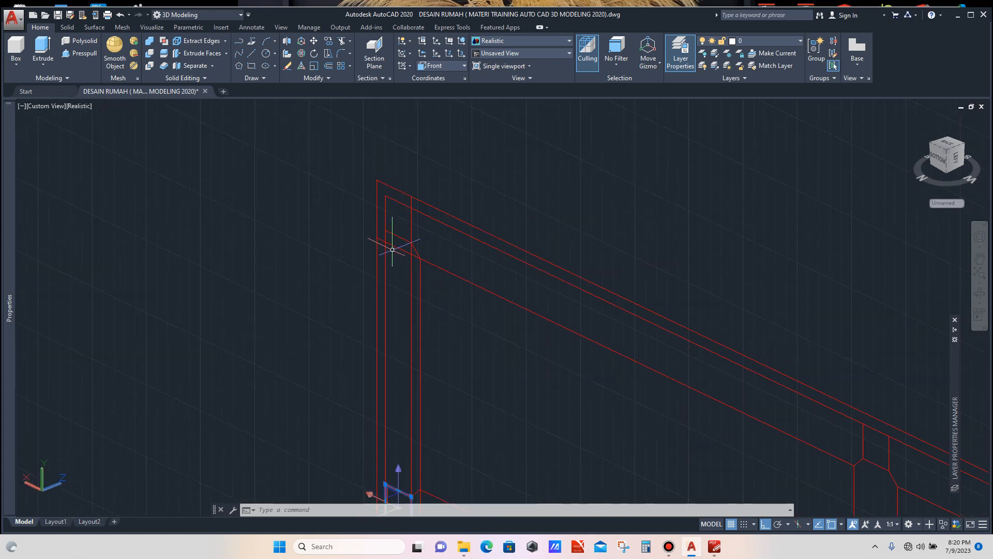
{"action": "key", "text": "Escape"}
Trim the top rail's lower edge where it runs past the upper left corner's mitre line across the left stile.
{"action": "scroll", "coordinate": [411, 250], "scroll_direction": "up", "scroll_amount": 3}
{"action": "left_click", "coordinate": [428, 242]}
{"action": "left_click", "coordinate": [417, 253]}
{"action": "scroll", "coordinate": [409, 248], "scroll_direction": "down", "scroll_amount": 3}
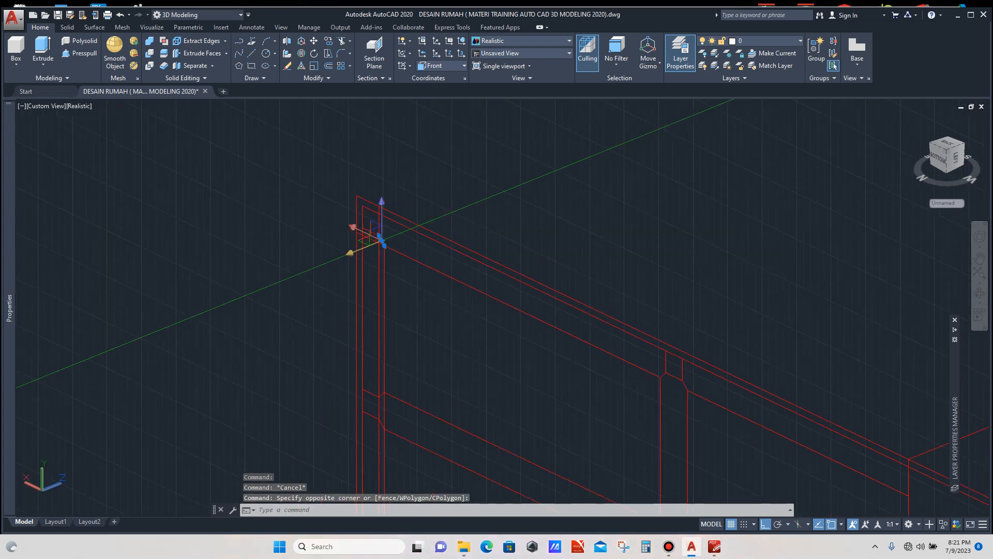
{"action": "scroll", "coordinate": [399, 256], "scroll_direction": "up", "scroll_amount": 5}
{"action": "type", "text": "t"}
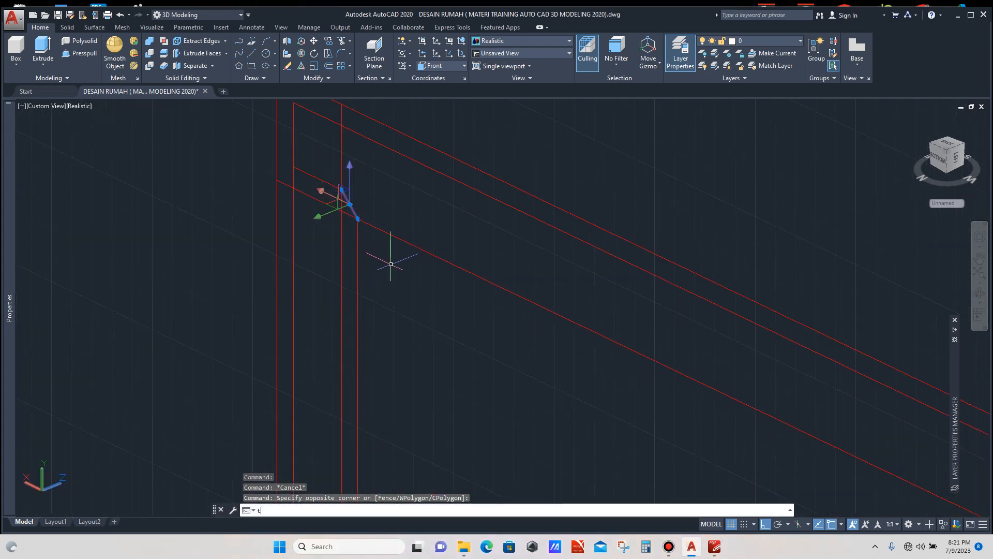
{"action": "scroll", "coordinate": [331, 206], "scroll_direction": "up", "scroll_amount": 4}
{"action": "left_click", "coordinate": [331, 206]}
{"action": "left_click", "coordinate": [329, 206]}
{"action": "left_click", "coordinate": [313, 221]}
{"action": "key", "text": "Escape"}
{"action": "scroll", "coordinate": [355, 212], "scroll_direction": "down", "scroll_amount": 5}
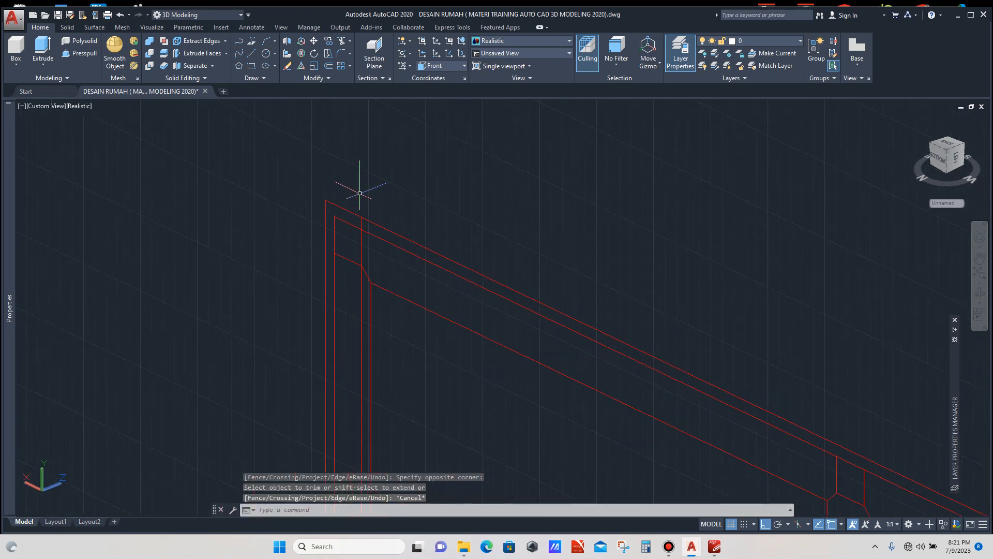
{"action": "scroll", "coordinate": [385, 227], "scroll_direction": "down", "scroll_amount": 5}
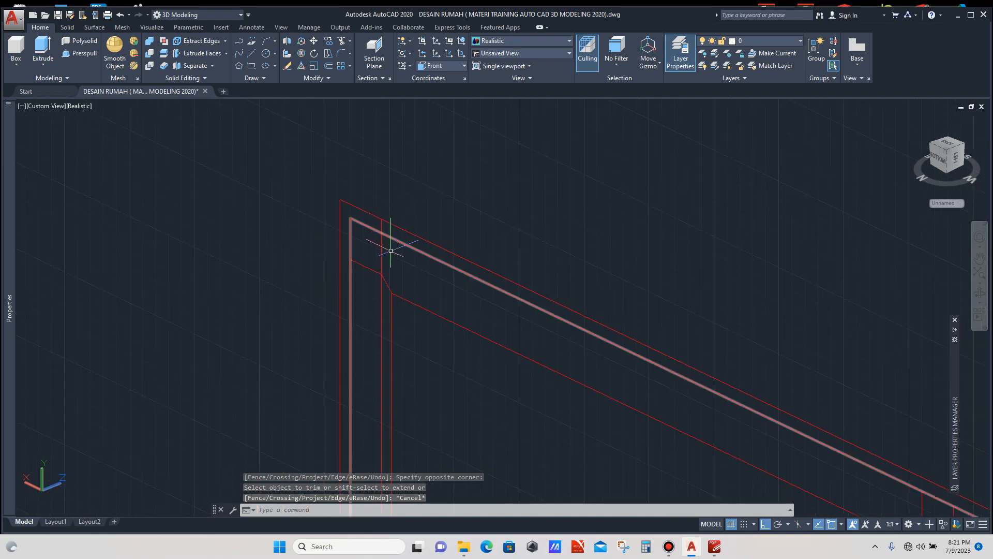
{"action": "scroll", "coordinate": [380, 261], "scroll_direction": "up", "scroll_amount": 5}
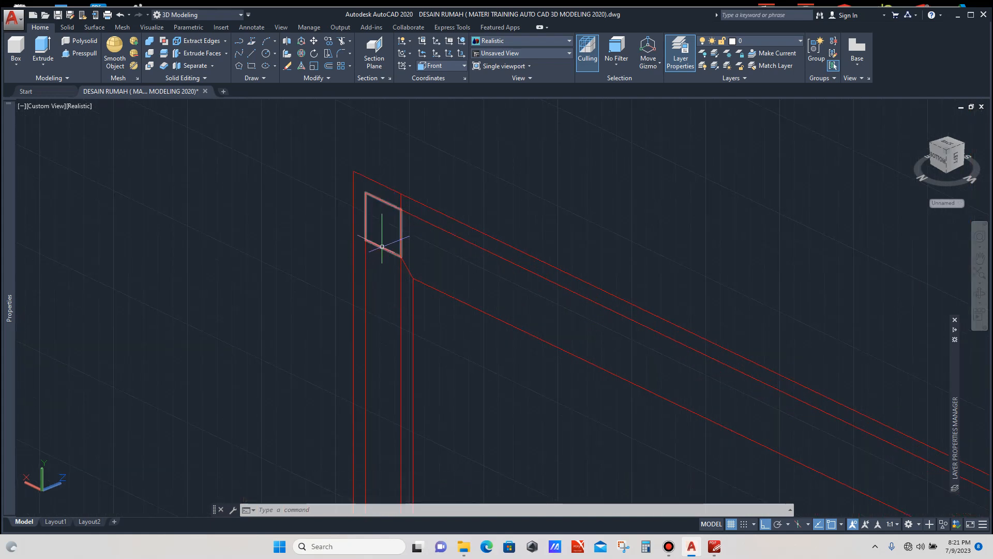
Trim the left stile's inner vertical line nearest its outer edge, using the closed outline at the transom joint as the cutting edge.
{"action": "left_click", "coordinate": [381, 225]}
{"action": "scroll", "coordinate": [381, 224], "scroll_direction": "down", "scroll_amount": 3}
{"action": "scroll", "coordinate": [386, 295], "scroll_direction": "up", "scroll_amount": 4}
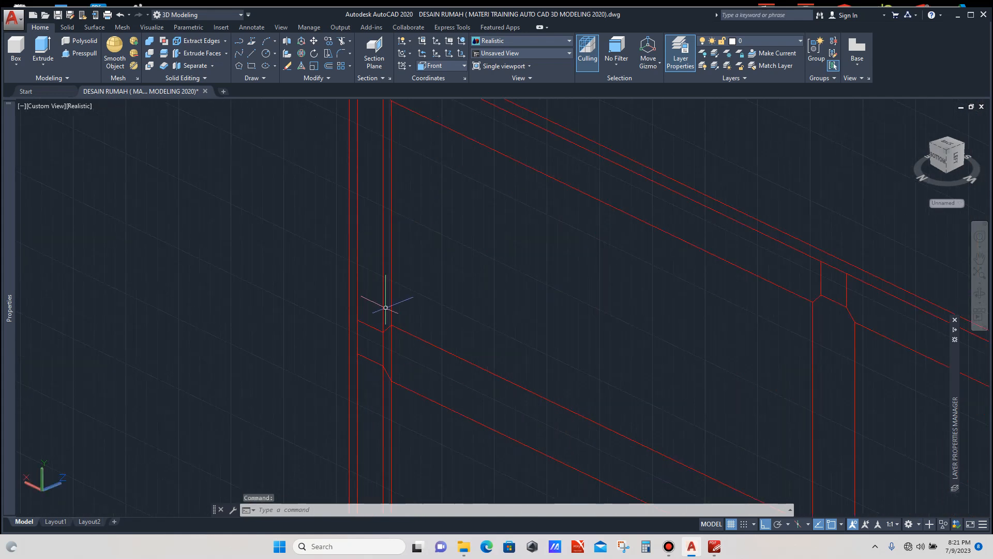
{"action": "key", "text": "Escape"}
{"action": "scroll", "coordinate": [348, 335], "scroll_direction": "up", "scroll_amount": 2}
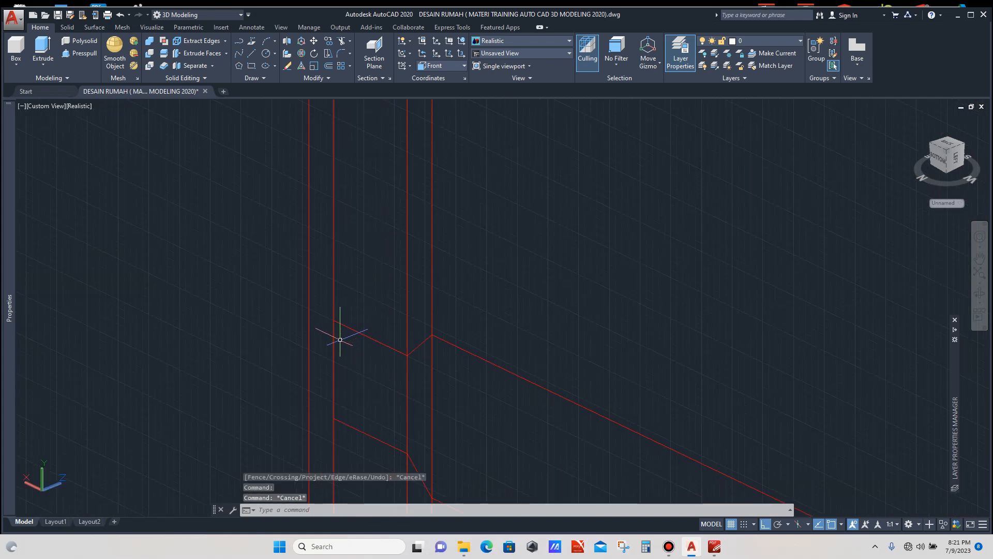
{"action": "left_click", "coordinate": [365, 335]}
{"action": "type", "text": "t"}
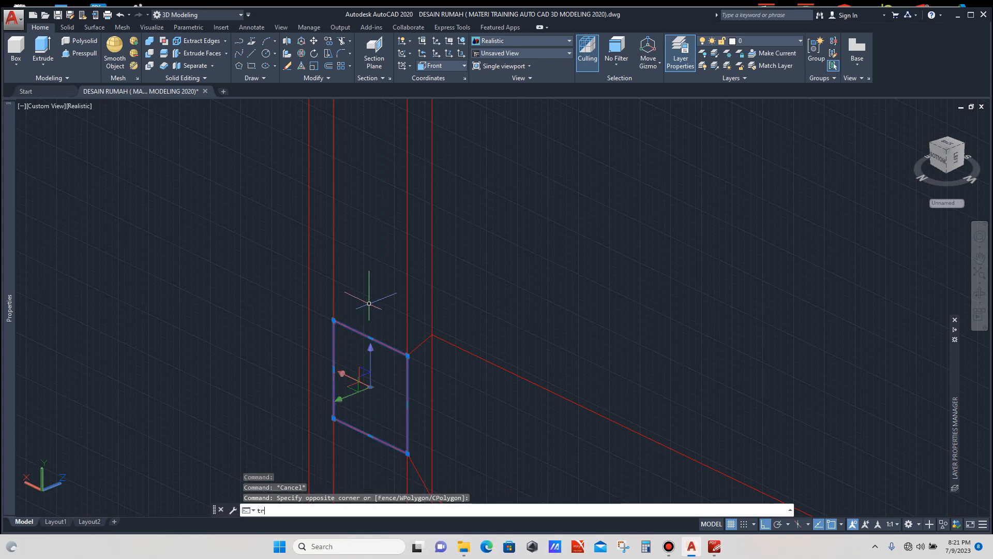
{"action": "type", "text": "r"}
{"action": "key", "text": "Return"}
{"action": "scroll", "coordinate": [365, 290], "scroll_direction": "down", "scroll_amount": 3}
{"action": "left_click", "coordinate": [355, 258]}
{"action": "scroll", "coordinate": [373, 279], "scroll_direction": "down", "scroll_amount": 3}
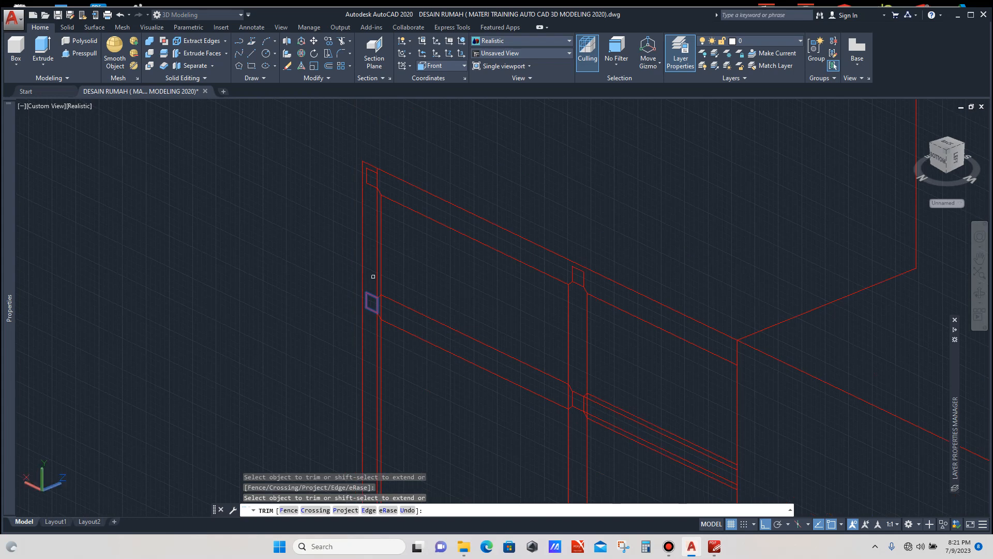
{"action": "key", "text": "Escape"}
{"action": "scroll", "coordinate": [406, 218], "scroll_direction": "down", "scroll_amount": 3}
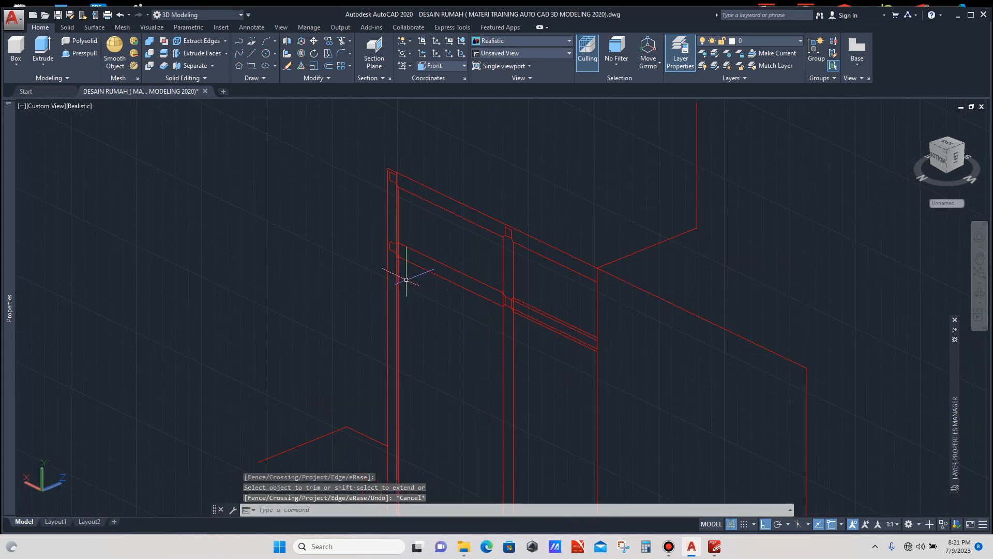
Trim the left stile's inner line above the transom joint, using the joint's two mitre lines as cutting edges.
{"action": "scroll", "coordinate": [403, 280], "scroll_direction": "up", "scroll_amount": 5}
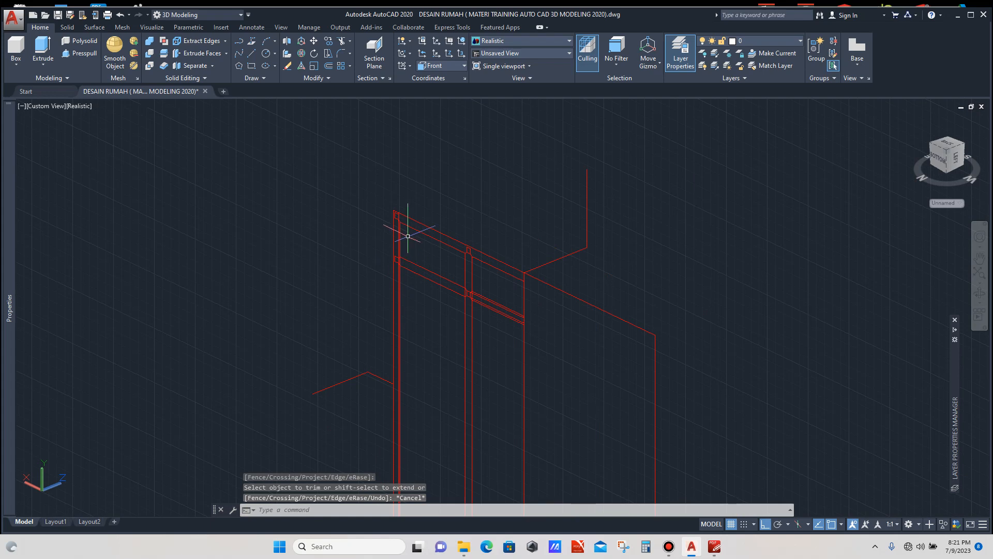
{"action": "scroll", "coordinate": [415, 269], "scroll_direction": "down", "scroll_amount": 2}
{"action": "scroll", "coordinate": [423, 400], "scroll_direction": "up", "scroll_amount": 5}
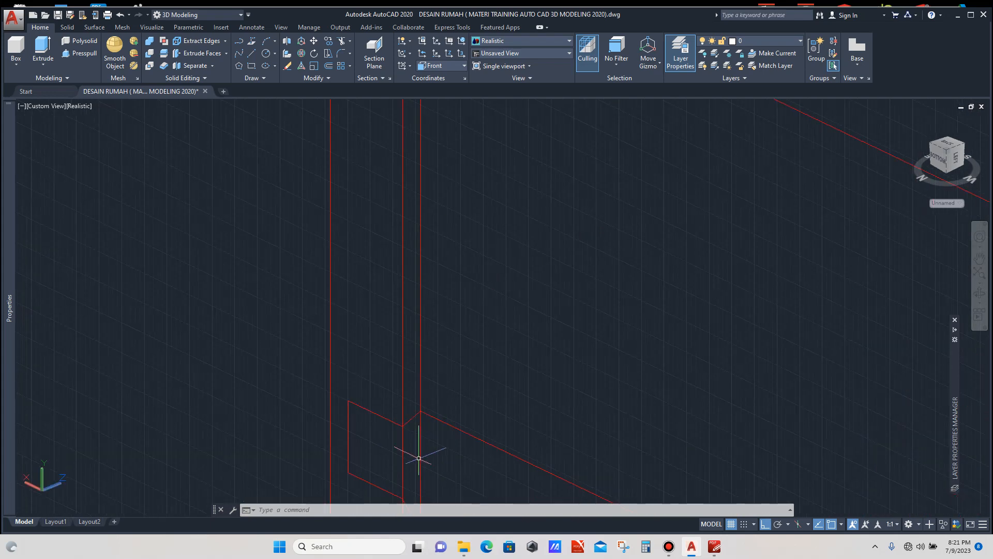
{"action": "scroll", "coordinate": [409, 399], "scroll_direction": "up", "scroll_amount": 3}
{"action": "left_click", "coordinate": [413, 386]}
{"action": "left_click", "coordinate": [399, 420]}
{"action": "scroll", "coordinate": [398, 421], "scroll_direction": "down", "scroll_amount": 8}
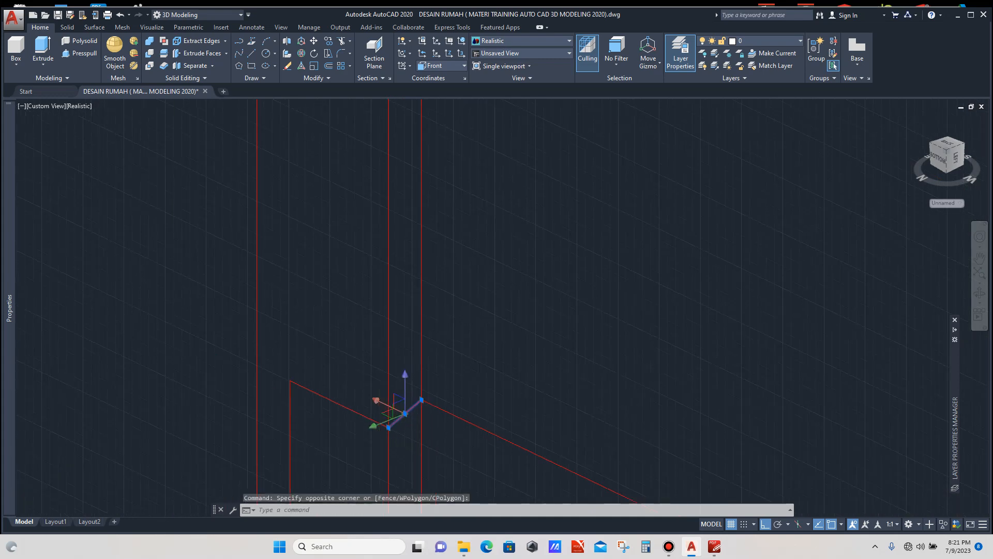
{"action": "scroll", "coordinate": [403, 199], "scroll_direction": "up", "scroll_amount": 4}
{"action": "left_click", "coordinate": [400, 188]}
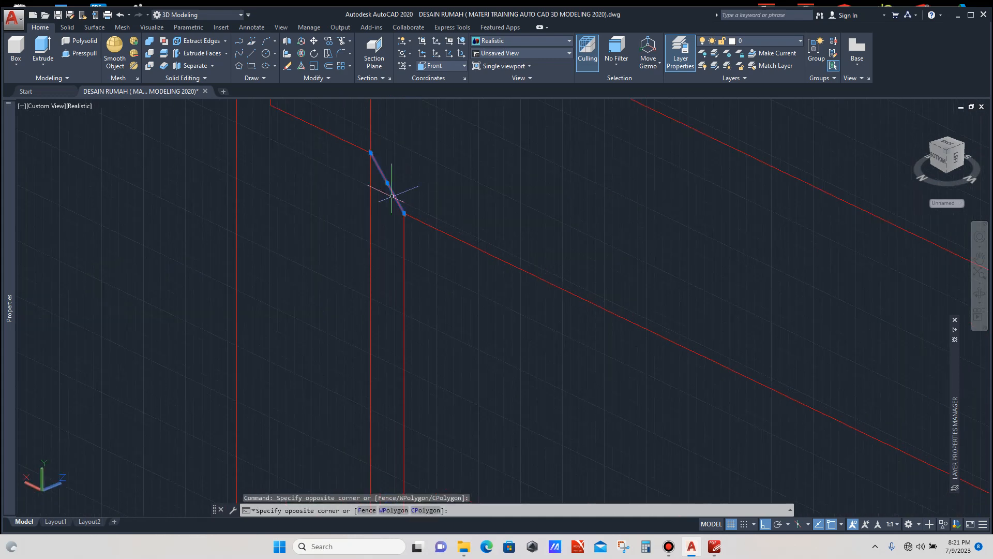
{"action": "left_click", "coordinate": [391, 195]}
{"action": "type", "text": "tr"}
{"action": "key", "text": "Return"}
{"action": "left_click", "coordinate": [381, 235]}
{"action": "left_click", "coordinate": [363, 258]}
{"action": "key", "text": "Escape"}
{"action": "scroll", "coordinate": [357, 248], "scroll_direction": "down", "scroll_amount": 8}
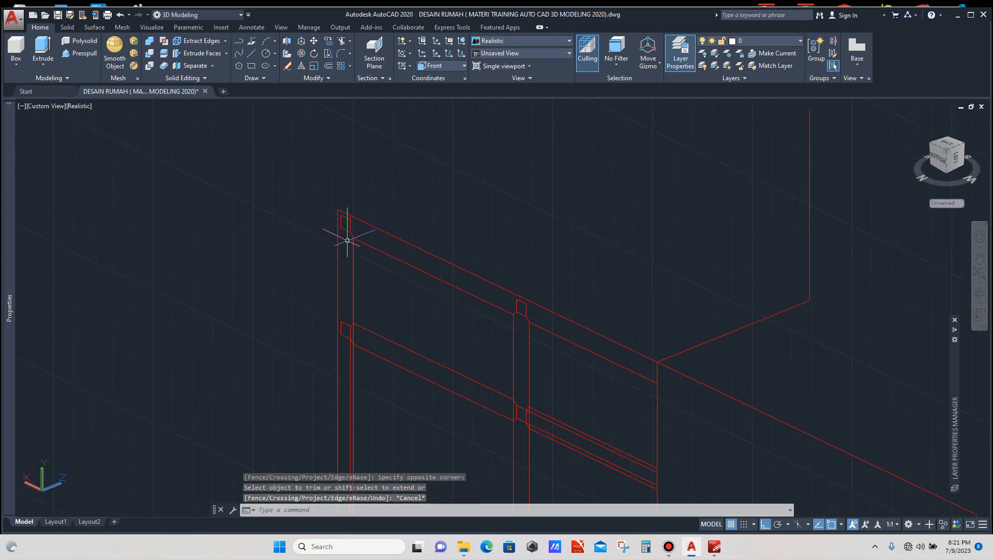
Trim the mullion's right edge between the two right-hand mitre lines at the transom joint.
{"action": "scroll", "coordinate": [417, 265], "scroll_direction": "up", "scroll_amount": 5}
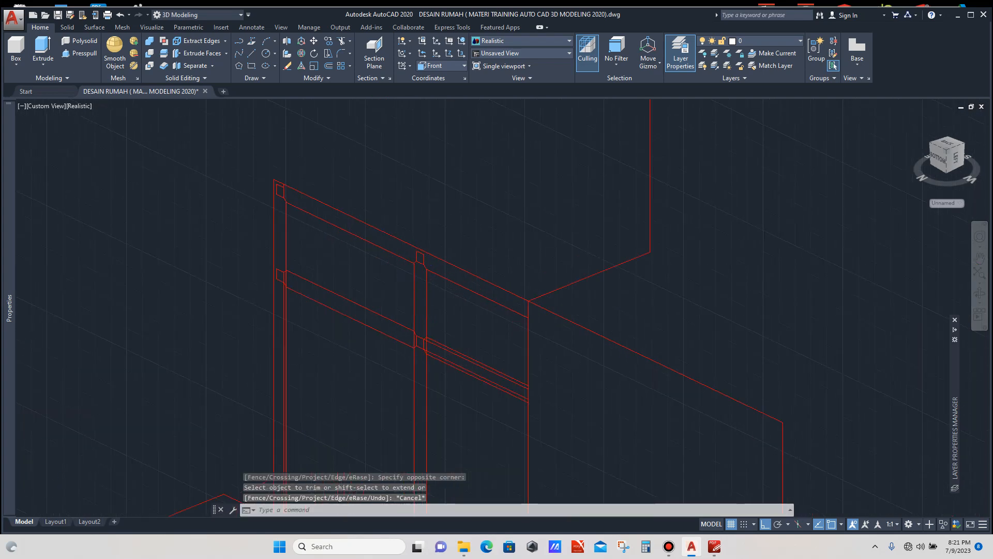
{"action": "scroll", "coordinate": [419, 265], "scroll_direction": "down", "scroll_amount": 3}
{"action": "scroll", "coordinate": [378, 213], "scroll_direction": "up", "scroll_amount": 1}
{"action": "scroll", "coordinate": [439, 262], "scroll_direction": "down", "scroll_amount": 3}
{"action": "scroll", "coordinate": [443, 262], "scroll_direction": "up", "scroll_amount": 2}
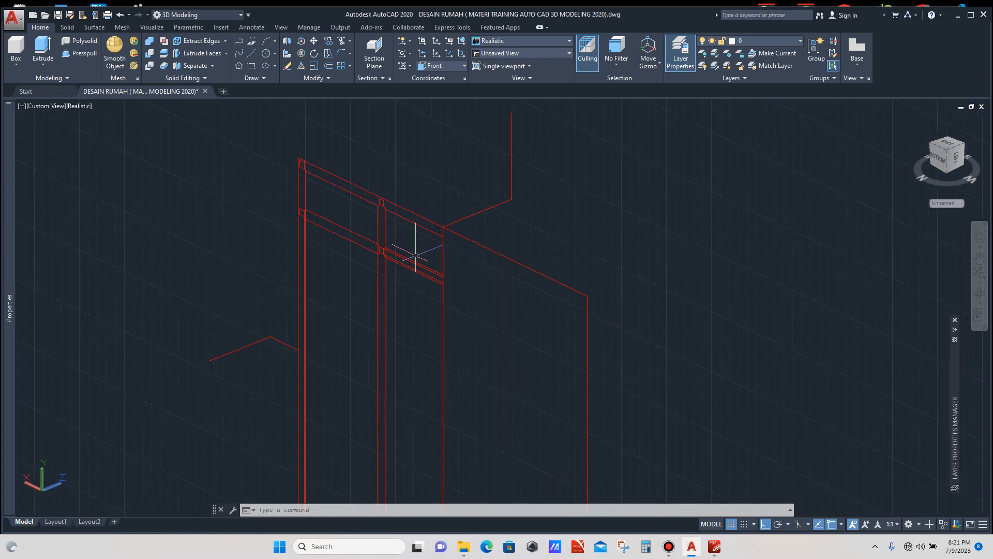
{"action": "scroll", "coordinate": [337, 224], "scroll_direction": "up", "scroll_amount": 5}
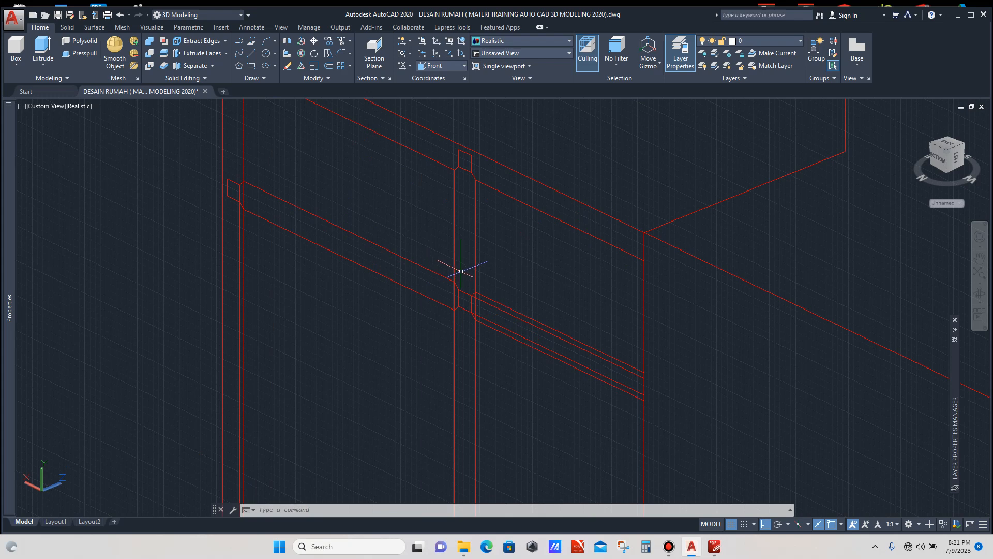
{"action": "scroll", "coordinate": [448, 260], "scroll_direction": "down", "scroll_amount": 2}
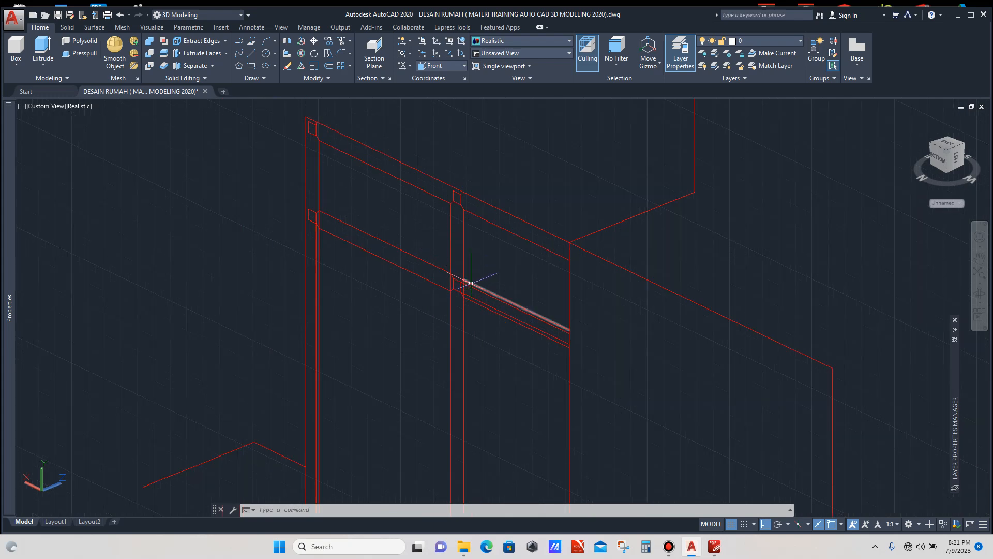
{"action": "scroll", "coordinate": [460, 279], "scroll_direction": "up", "scroll_amount": 5}
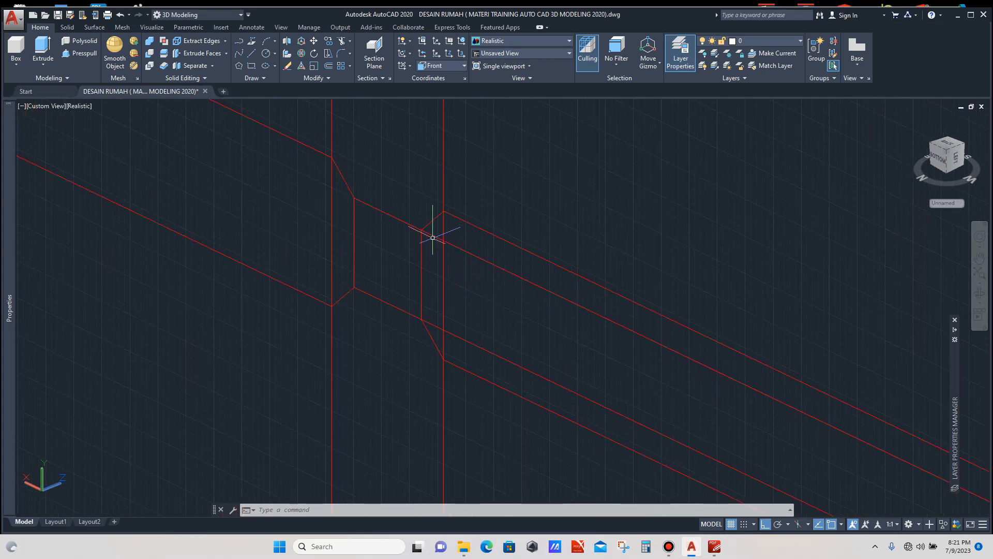
{"action": "scroll", "coordinate": [432, 232], "scroll_direction": "up", "scroll_amount": 3}
{"action": "left_click", "coordinate": [434, 224]}
{"action": "left_click", "coordinate": [417, 207]}
{"action": "scroll", "coordinate": [416, 202], "scroll_direction": "down", "scroll_amount": 4}
{"action": "scroll", "coordinate": [429, 311], "scroll_direction": "up", "scroll_amount": 3}
{"action": "left_click", "coordinate": [424, 280]}
{"action": "left_click", "coordinate": [384, 309]}
{"action": "scroll", "coordinate": [381, 311], "scroll_direction": "down", "scroll_amount": 4}
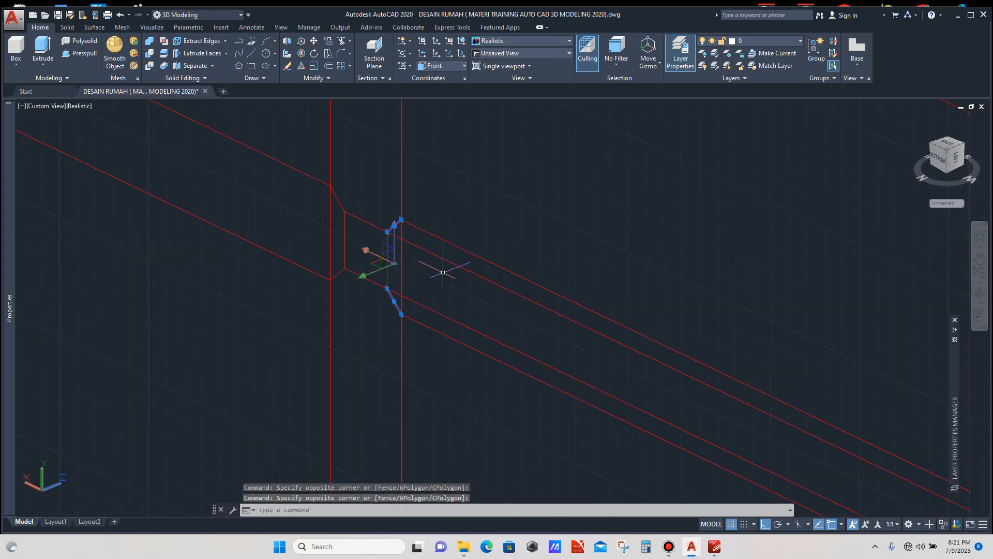
{"action": "type", "text": "tr"}
{"action": "key", "text": "Return"}
{"action": "left_click", "coordinate": [427, 264]}
{"action": "left_click", "coordinate": [397, 269]}
{"action": "key", "text": "Escape"}
Trim the mullion's left edge between the two left-hand mitre lines at the transom joint.
{"action": "scroll", "coordinate": [373, 233], "scroll_direction": "up", "scroll_amount": 3}
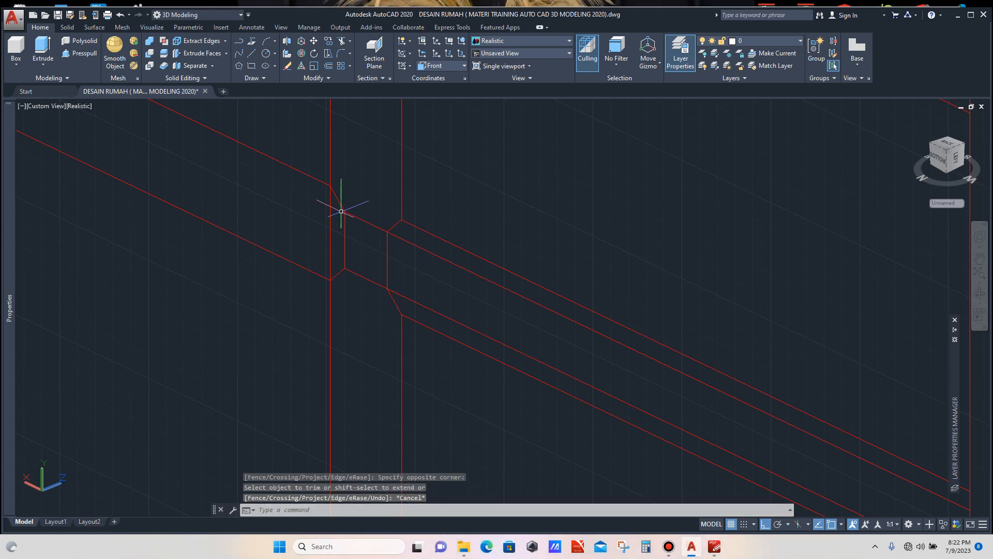
{"action": "left_click", "coordinate": [348, 188]}
{"action": "left_click", "coordinate": [338, 203]}
{"action": "left_click", "coordinate": [340, 369]}
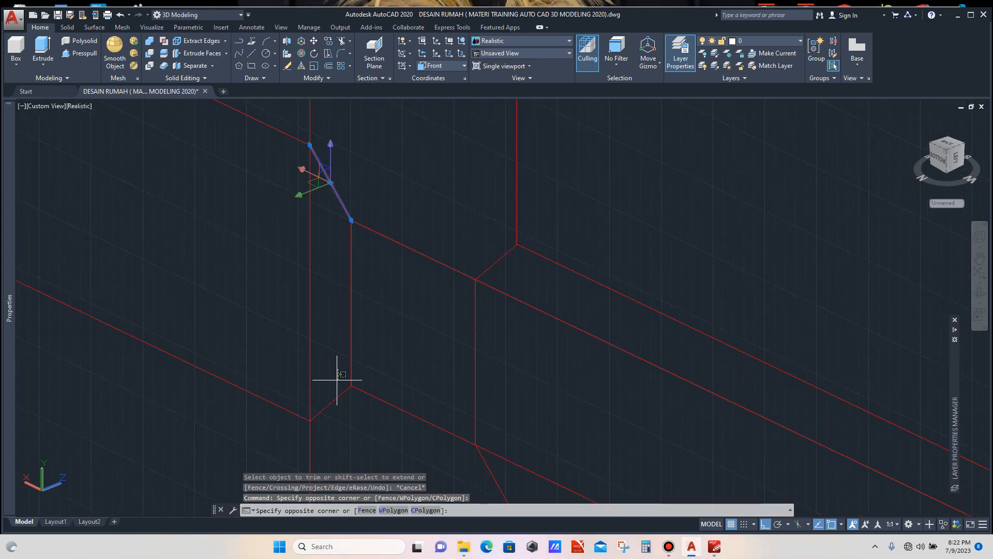
{"action": "left_click", "coordinate": [332, 414]}
{"action": "type", "text": "tr"}
{"action": "key", "text": "Return"}
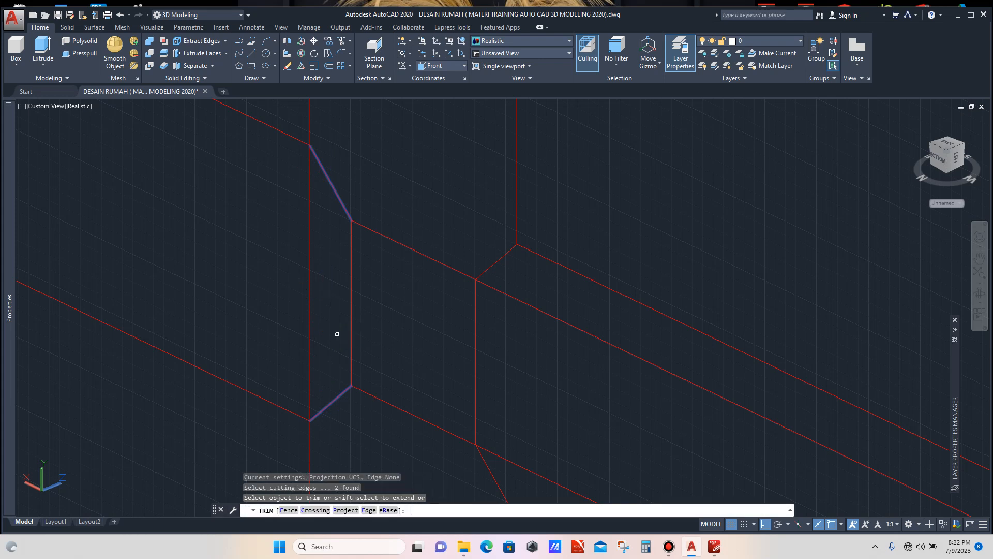
{"action": "left_click", "coordinate": [332, 301]}
{"action": "left_click", "coordinate": [293, 321]}
{"action": "key", "text": "Escape"}
{"action": "scroll", "coordinate": [321, 280], "scroll_direction": "down", "scroll_amount": 3}
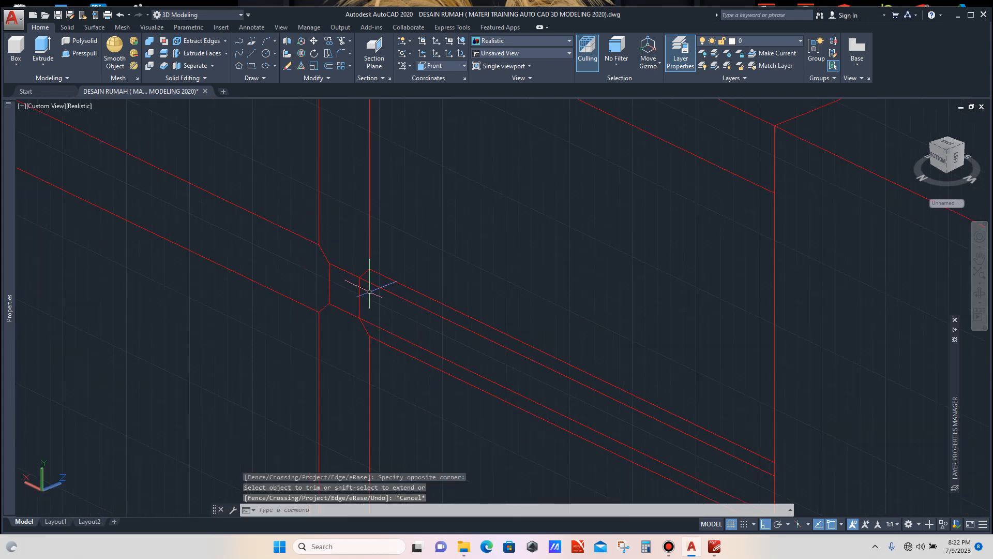
Trim the transom's two inner lines to the right of the mullion, using the right-hand mitre lines as cutting edges.
{"action": "scroll", "coordinate": [369, 284], "scroll_direction": "up", "scroll_amount": 4}
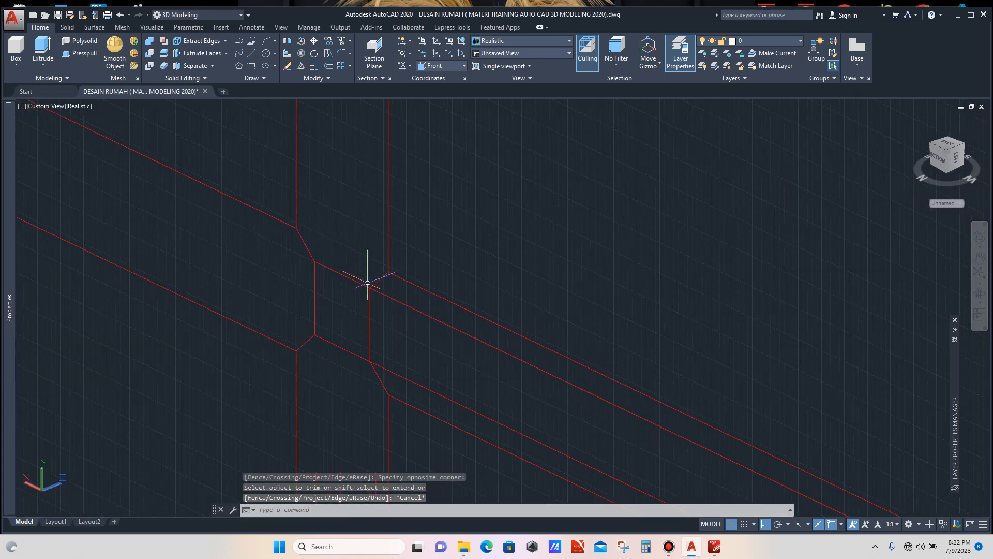
{"action": "left_click", "coordinate": [404, 281]}
{"action": "left_click", "coordinate": [386, 266]}
{"action": "scroll", "coordinate": [384, 266], "scroll_direction": "down", "scroll_amount": 3}
{"action": "scroll", "coordinate": [384, 315], "scroll_direction": "up", "scroll_amount": 4}
{"action": "left_click", "coordinate": [377, 325]}
{"action": "left_click", "coordinate": [349, 338]}
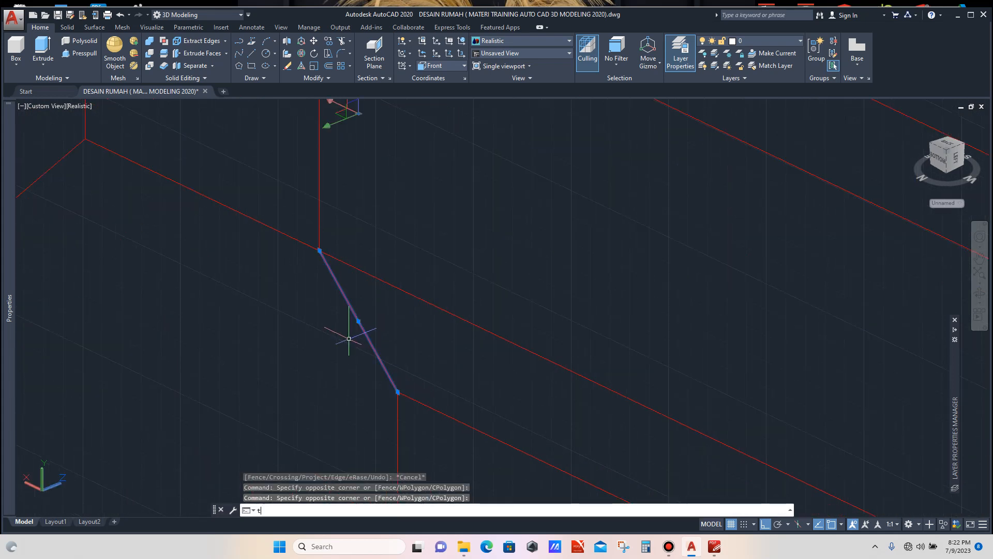
{"action": "key", "text": "Return"}
{"action": "left_click", "coordinate": [495, 298]}
{"action": "left_click", "coordinate": [455, 344]}
{"action": "scroll", "coordinate": [431, 345], "scroll_direction": "down", "scroll_amount": 3}
{"action": "scroll", "coordinate": [484, 283], "scroll_direction": "up", "scroll_amount": 2}
{"action": "left_click", "coordinate": [496, 269]}
{"action": "left_click", "coordinate": [466, 300]}
{"action": "key", "text": "Escape"}
Inspect the left half of the frame for surplus lines at the mullion, transom and stile joints.
{"action": "scroll", "coordinate": [422, 299], "scroll_direction": "down", "scroll_amount": 6}
{"action": "scroll", "coordinate": [421, 278], "scroll_direction": "up", "scroll_amount": 4}
{"action": "scroll", "coordinate": [455, 326], "scroll_direction": "down", "scroll_amount": 6}
{"action": "scroll", "coordinate": [432, 299], "scroll_direction": "up", "scroll_amount": 5}
{"action": "scroll", "coordinate": [337, 290], "scroll_direction": "down", "scroll_amount": 3}
{"action": "scroll", "coordinate": [328, 280], "scroll_direction": "up", "scroll_amount": 5}
{"action": "scroll", "coordinate": [413, 248], "scroll_direction": "down", "scroll_amount": 4}
{"action": "scroll", "coordinate": [414, 249], "scroll_direction": "down", "scroll_amount": 2}
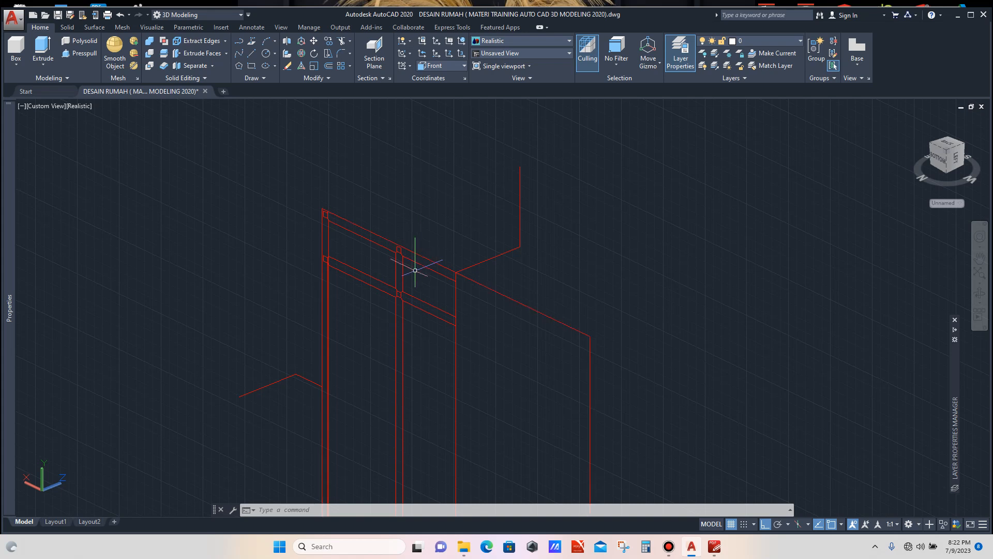
{"action": "scroll", "coordinate": [415, 271], "scroll_direction": "down", "scroll_amount": 2}
{"action": "scroll", "coordinate": [420, 268], "scroll_direction": "up", "scroll_amount": 5}
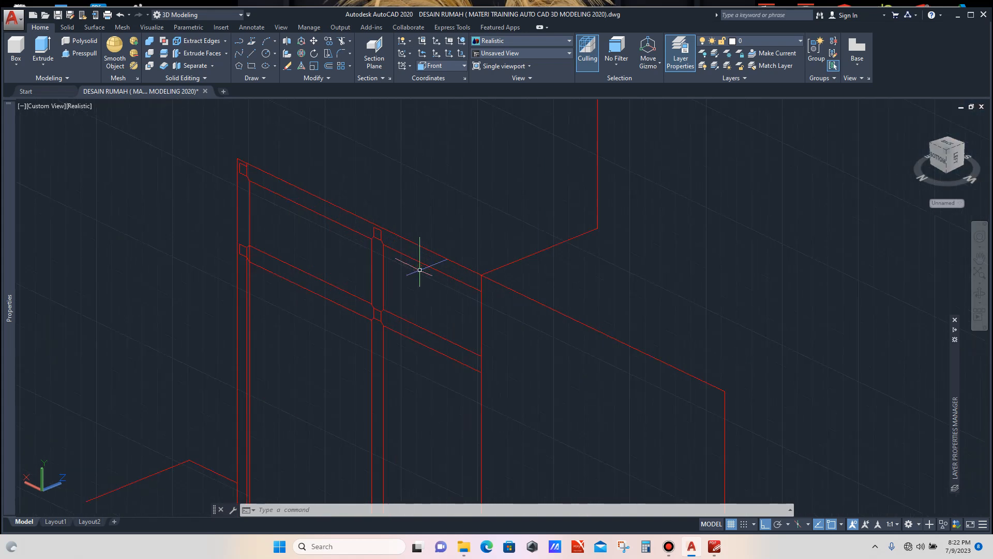
Check the top rail's lower edge segment between the mullion and the window's vertical centre line.
{"action": "left_click", "coordinate": [422, 266]}
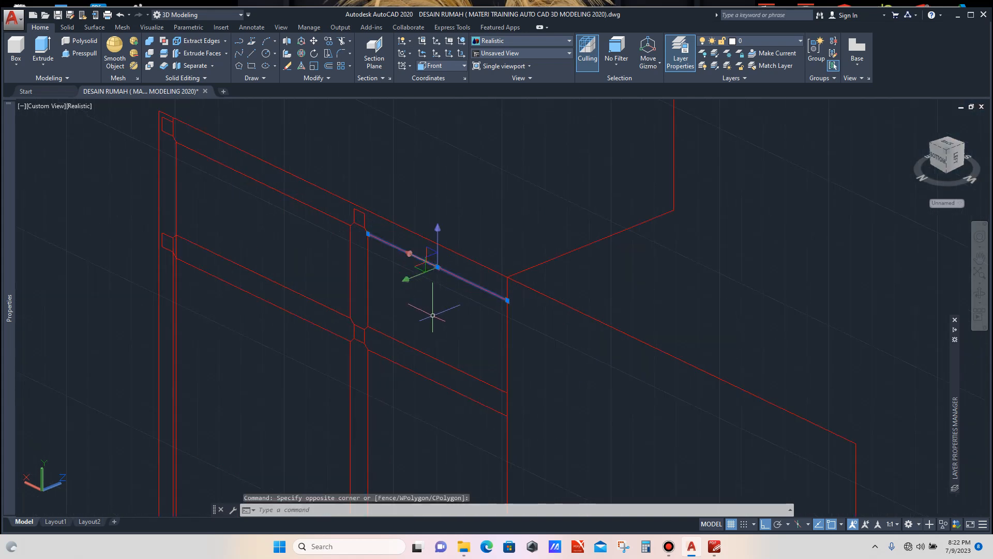
{"action": "key", "text": "Escape"}
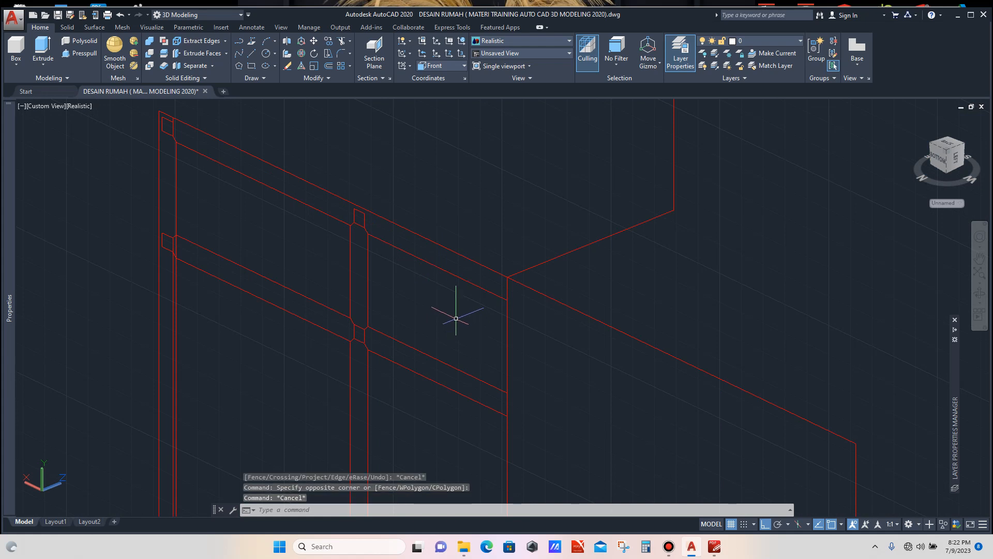
{"action": "key", "text": "Escape"}
{"action": "scroll", "coordinate": [456, 318], "scroll_direction": "down", "scroll_amount": 4}
{"action": "left_click", "coordinate": [453, 284]}
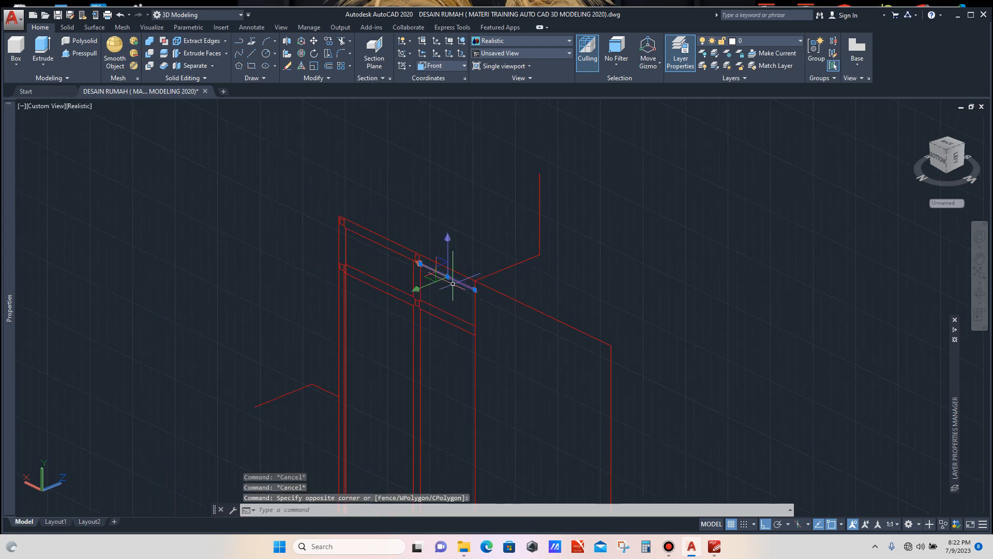
{"action": "key", "text": "Escape"}
{"action": "scroll", "coordinate": [459, 297], "scroll_direction": "up", "scroll_amount": 2}
{"action": "scroll", "coordinate": [304, 208], "scroll_direction": "up", "scroll_amount": 6}
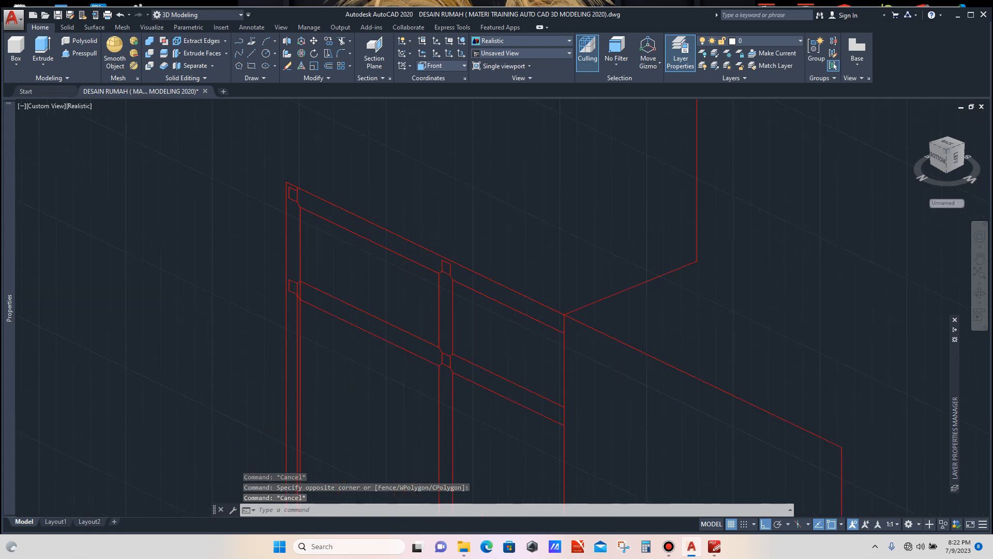
{"action": "left_click", "coordinate": [299, 177]}
{"action": "left_click", "coordinate": [296, 181]}
{"action": "scroll", "coordinate": [294, 189], "scroll_direction": "down", "scroll_amount": 3}
{"action": "scroll", "coordinate": [296, 326], "scroll_direction": "up", "scroll_amount": 4}
{"action": "left_click", "coordinate": [294, 334]}
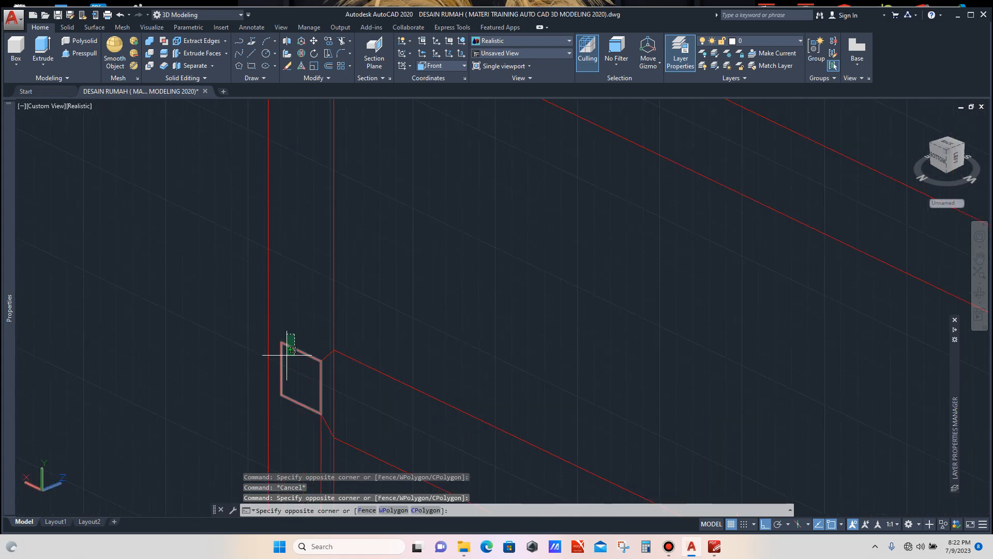
{"action": "left_click", "coordinate": [287, 355]}
{"action": "scroll", "coordinate": [310, 263], "scroll_direction": "down", "scroll_amount": 3}
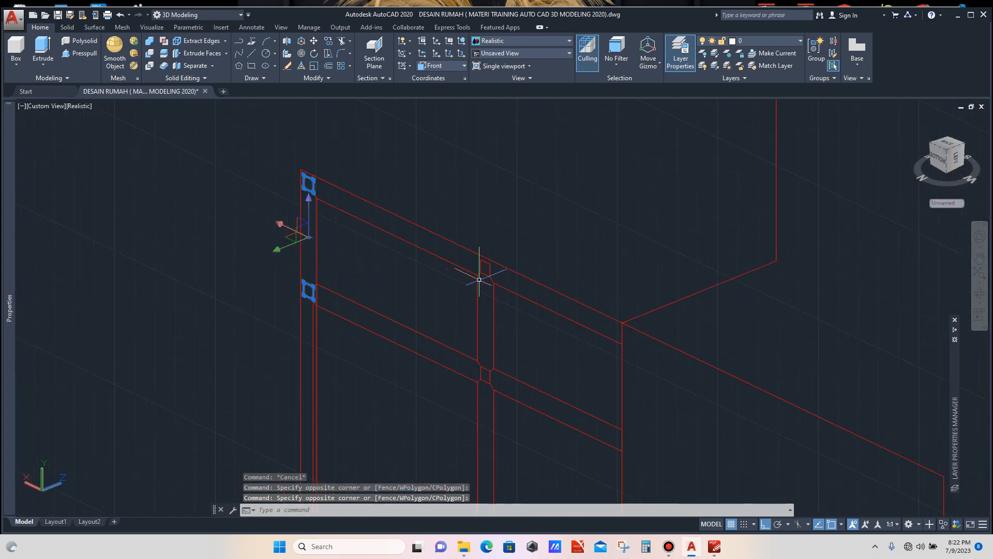
{"action": "scroll", "coordinate": [478, 279], "scroll_direction": "up", "scroll_amount": 3}
{"action": "left_click", "coordinate": [498, 264]}
{"action": "left_click", "coordinate": [479, 262]}
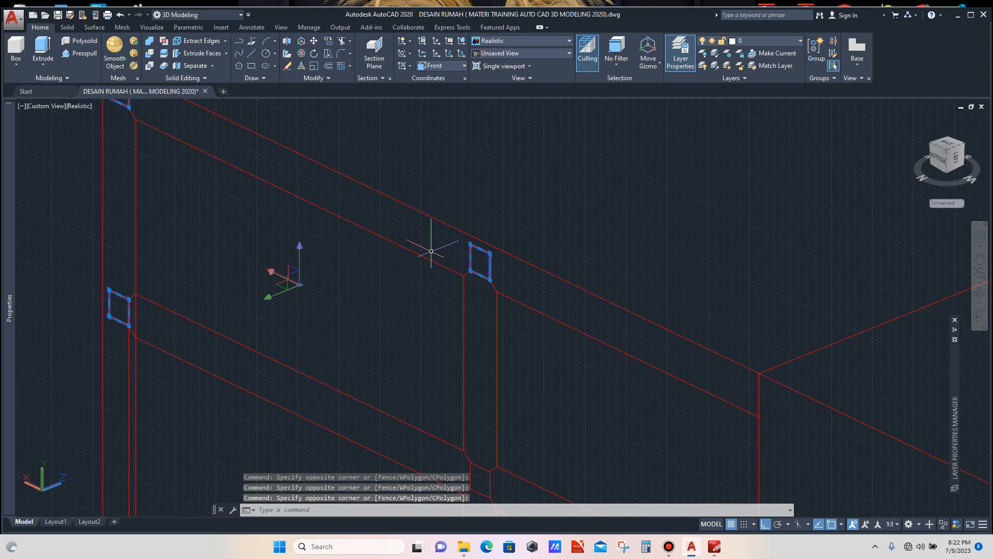
{"action": "scroll", "coordinate": [414, 248], "scroll_direction": "down", "scroll_amount": 3}
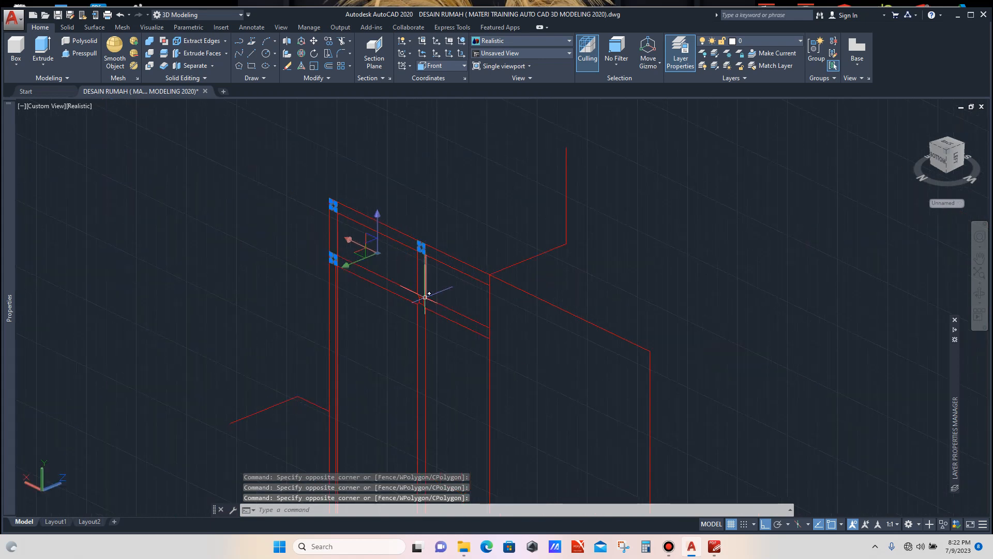
{"action": "left_click", "coordinate": [437, 281]}
{"action": "left_click", "coordinate": [405, 329]}
{"action": "scroll", "coordinate": [371, 230], "scroll_direction": "up", "scroll_amount": 3}
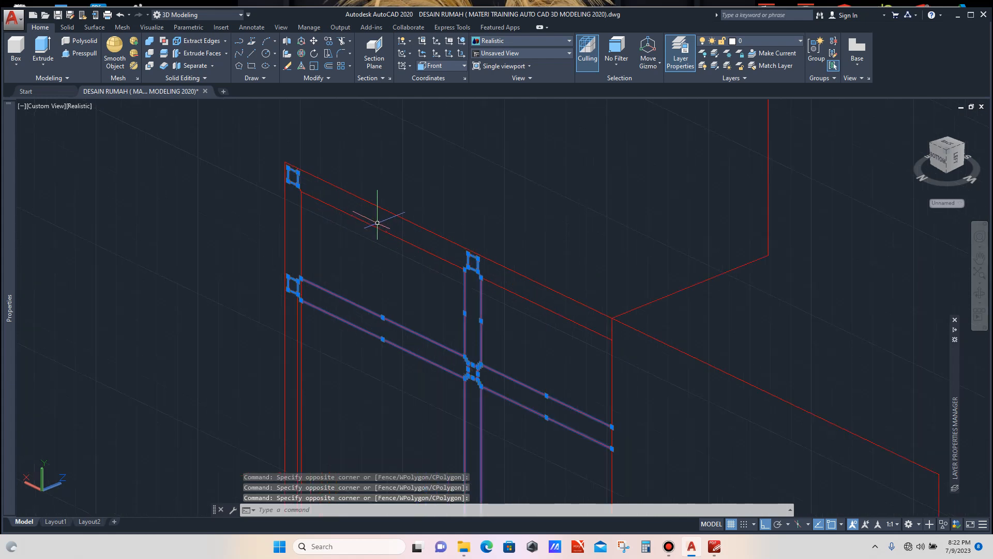
{"action": "scroll", "coordinate": [375, 223], "scroll_direction": "down", "scroll_amount": 5}
{"action": "key", "text": "Escape"}
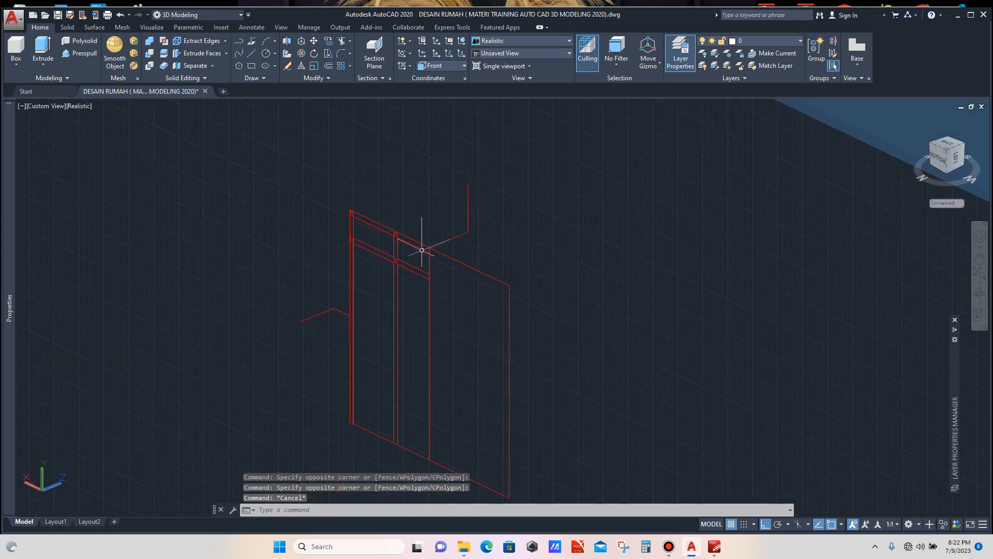
Try erasing the window's outer rectangle and undo the deletion.
{"action": "left_click", "coordinate": [447, 258]}
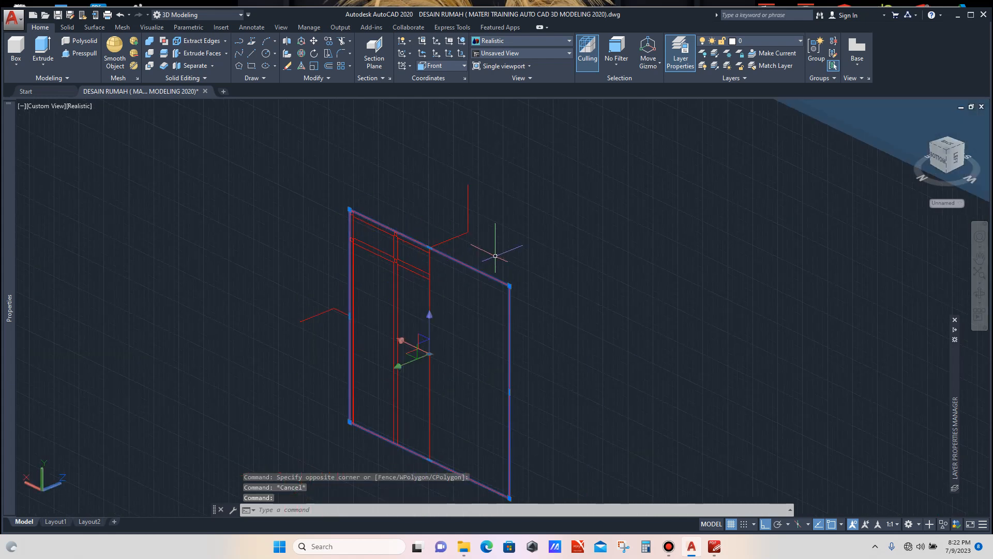
{"action": "key", "text": "Delete"}
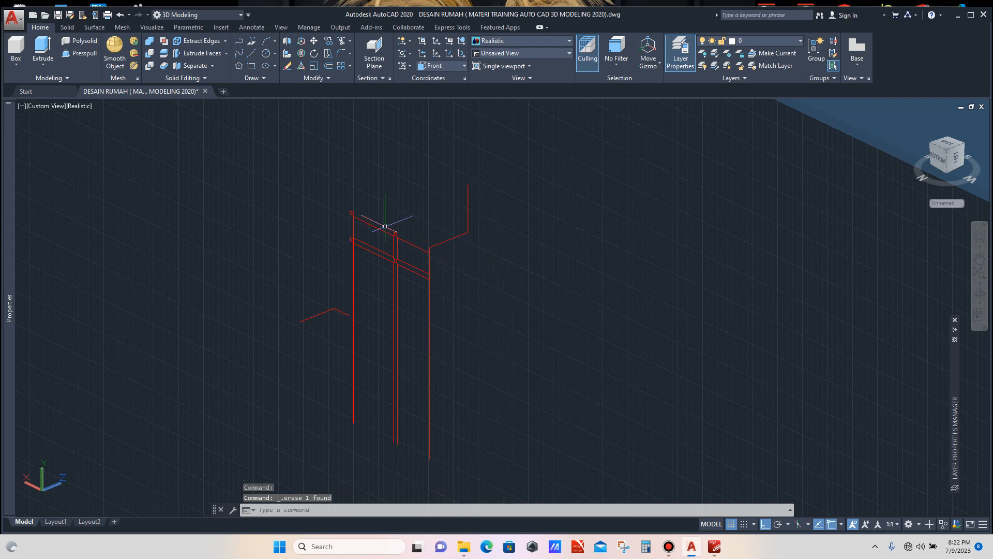
{"action": "scroll", "coordinate": [389, 228], "scroll_direction": "up", "scroll_amount": 4}
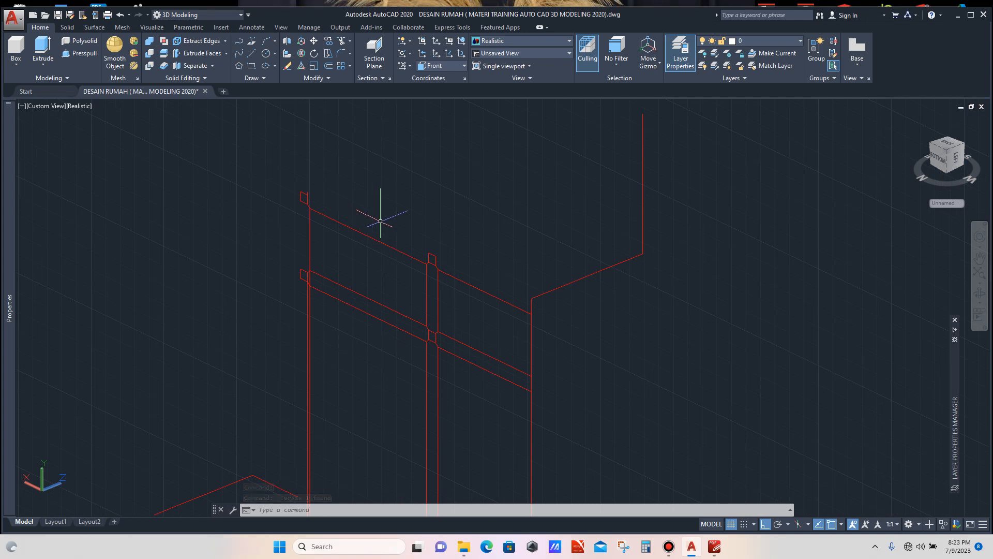
{"action": "left_click", "coordinate": [119, 15]}
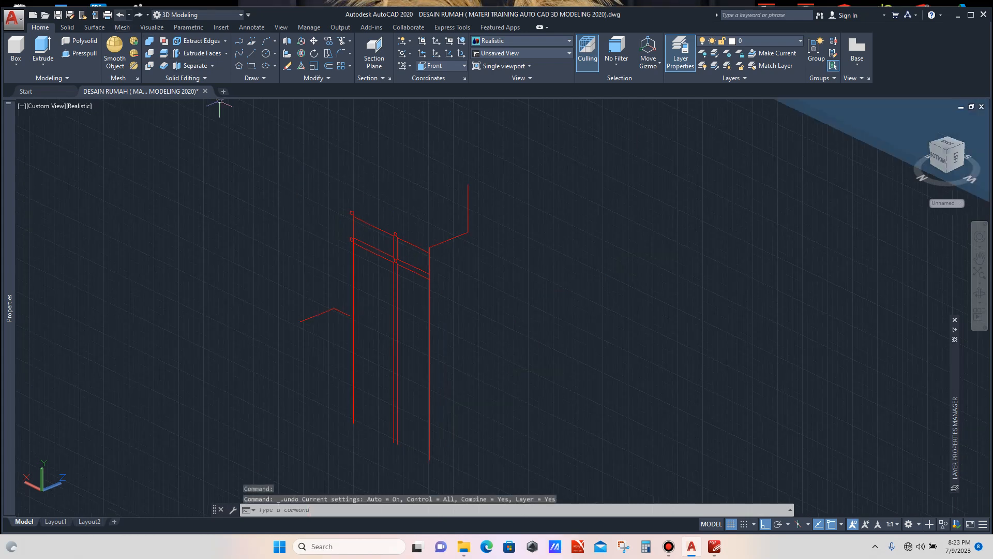
{"action": "scroll", "coordinate": [304, 202], "scroll_direction": "up", "scroll_amount": 3}
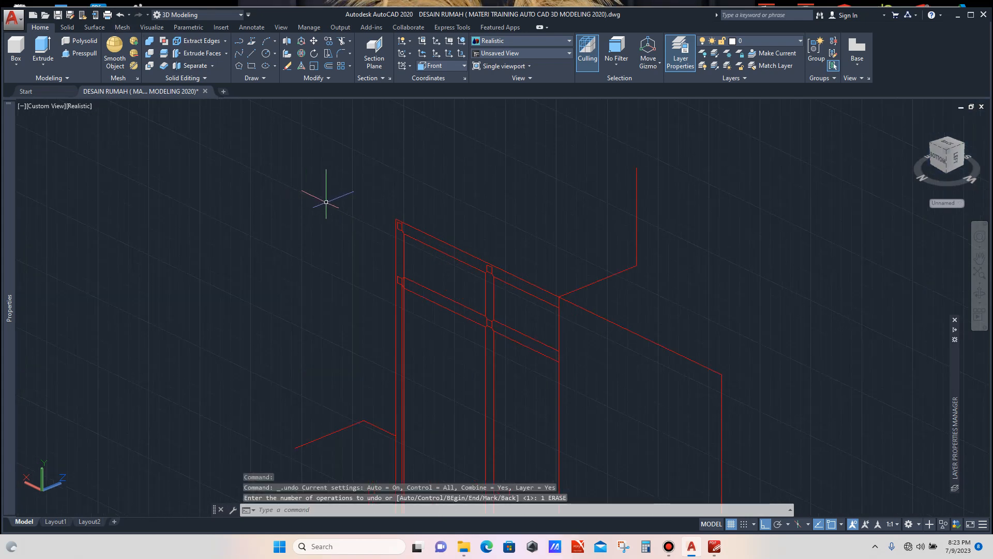
{"action": "scroll", "coordinate": [503, 290], "scroll_direction": "up", "scroll_amount": 2}
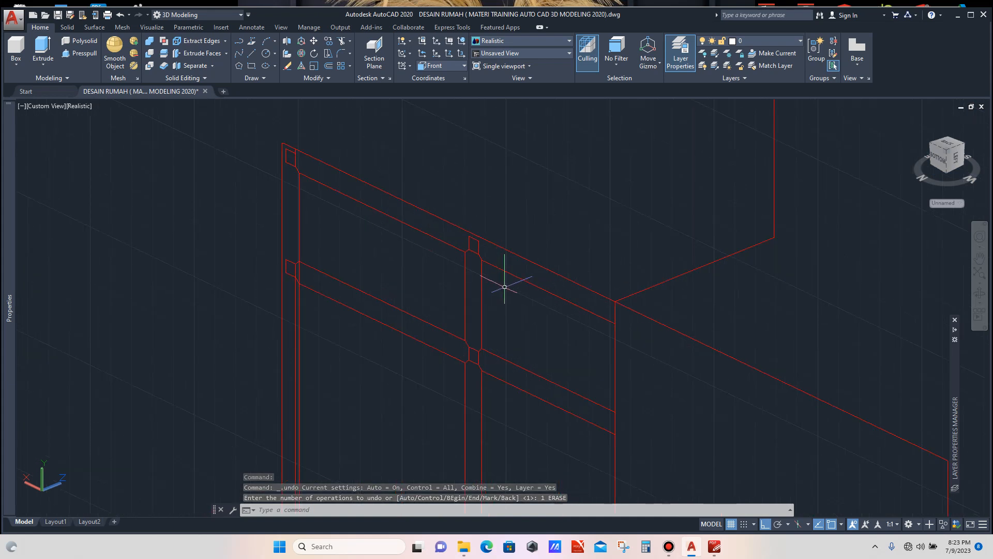
Start a polyline along the top rail's upper edge from the left stile to the vertical centre line and down to the rail's lower edge.
{"action": "scroll", "coordinate": [468, 283], "scroll_direction": "down", "scroll_amount": 2}
{"action": "scroll", "coordinate": [468, 283], "scroll_direction": "down", "scroll_amount": 2}
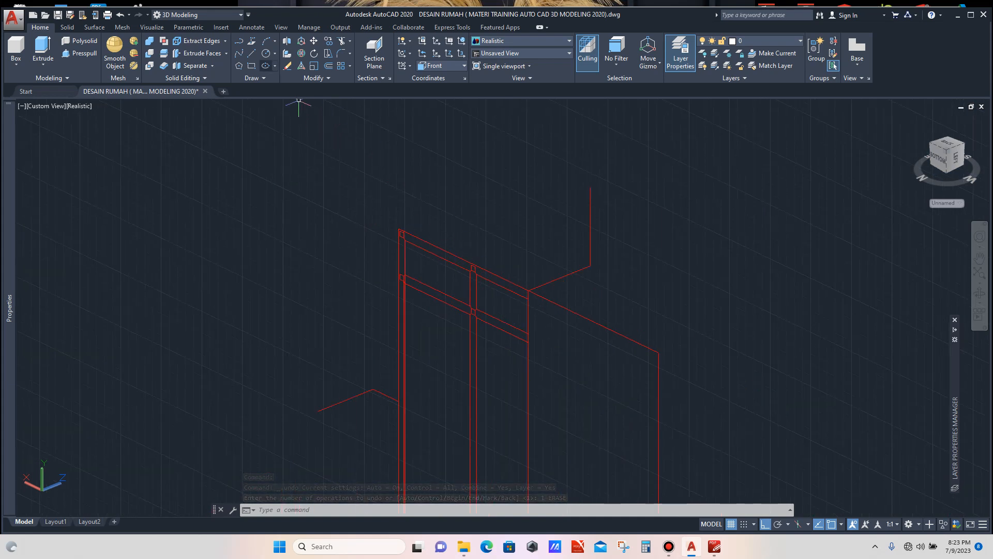
{"action": "scroll", "coordinate": [436, 257], "scroll_direction": "up", "scroll_amount": 9}
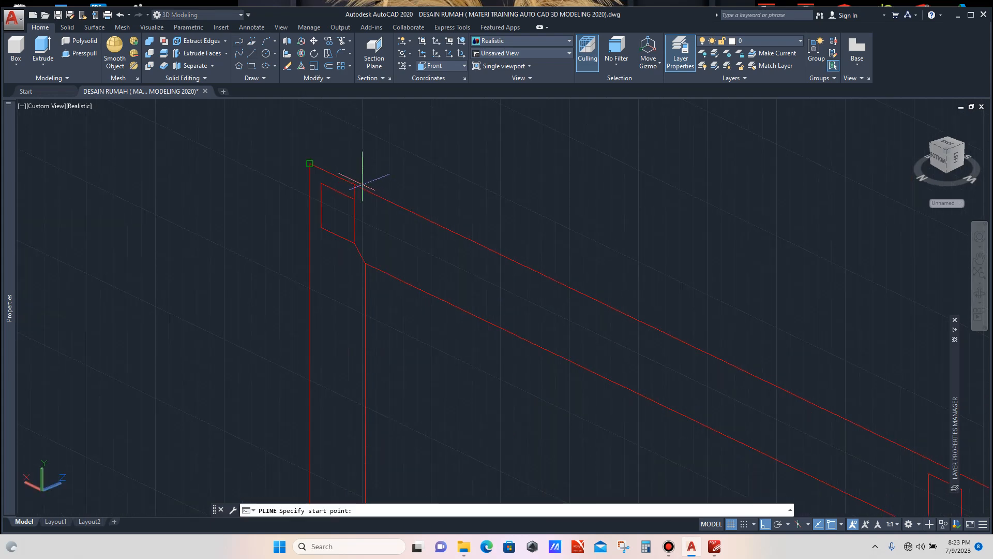
{"action": "left_click", "coordinate": [354, 185]}
{"action": "scroll", "coordinate": [402, 205], "scroll_direction": "down", "scroll_amount": 8}
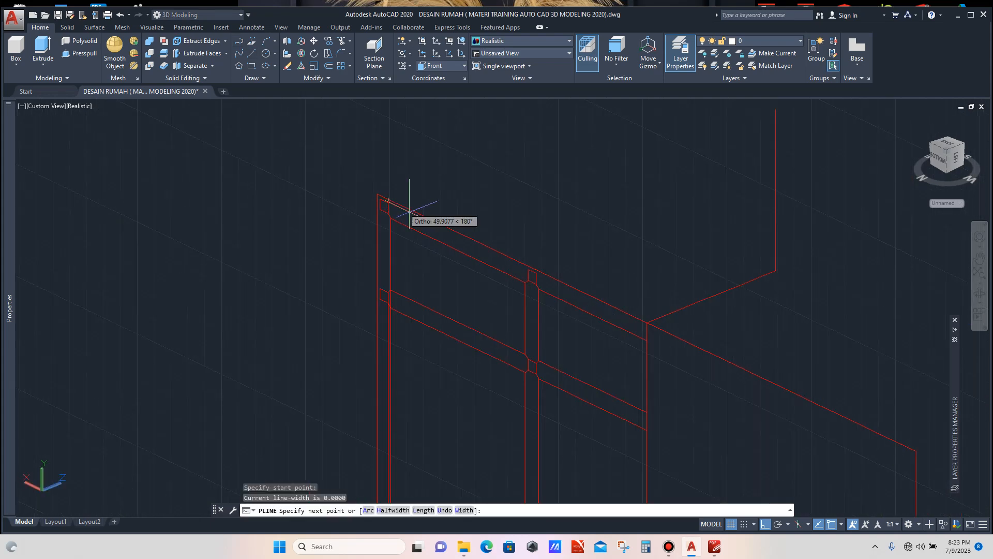
{"action": "scroll", "coordinate": [617, 306], "scroll_direction": "up", "scroll_amount": 4}
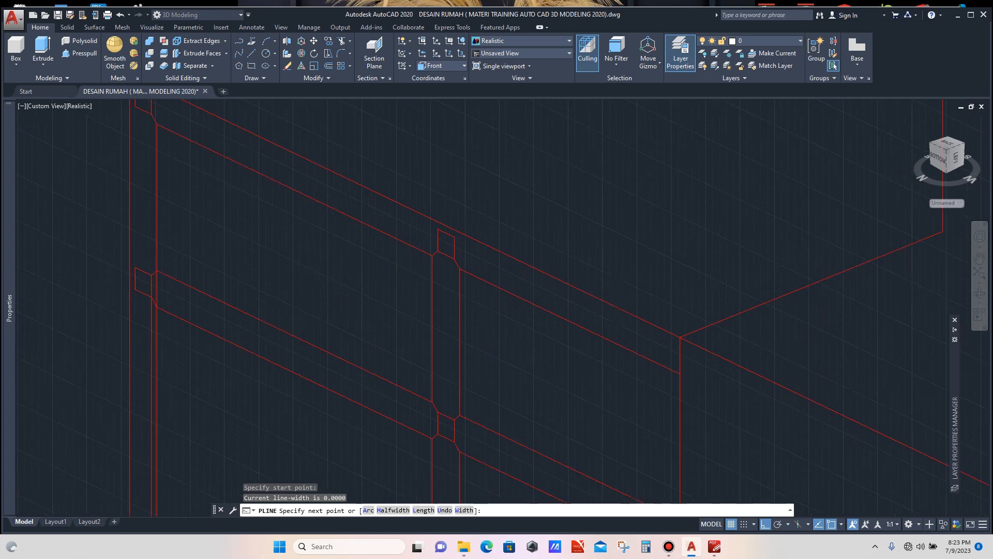
{"action": "left_click", "coordinate": [680, 337]}
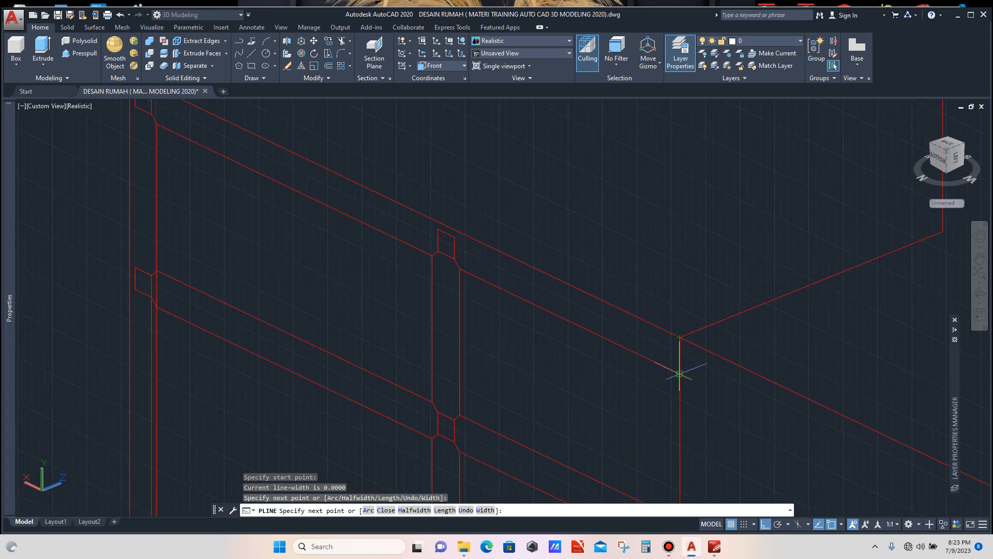
{"action": "left_click", "coordinate": [680, 373]}
Continue the polyline back along the top rail's lower edge, following the mullion and stile mitre corners, and finish it at its start point.
{"action": "scroll", "coordinate": [499, 272], "scroll_direction": "up", "scroll_amount": 3}
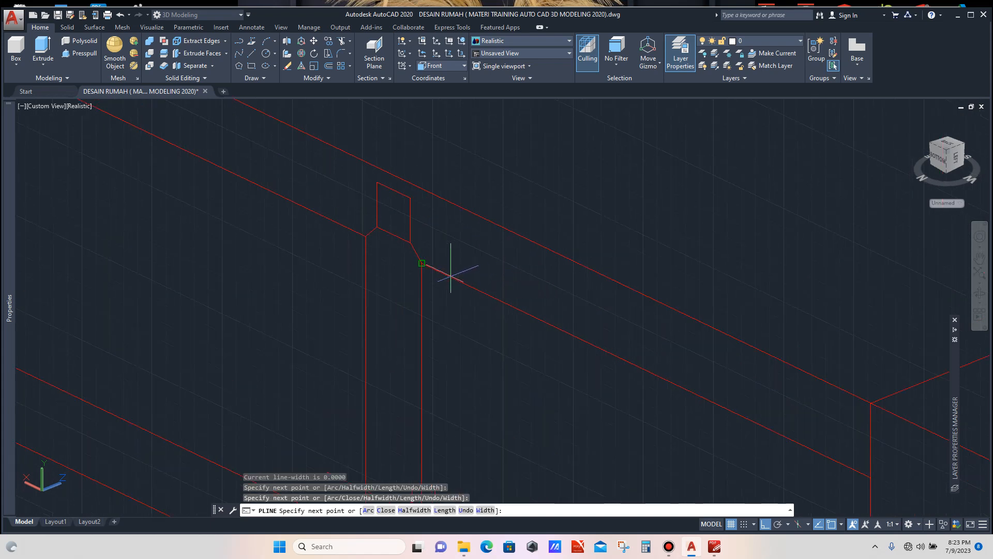
{"action": "left_click", "coordinate": [422, 264]}
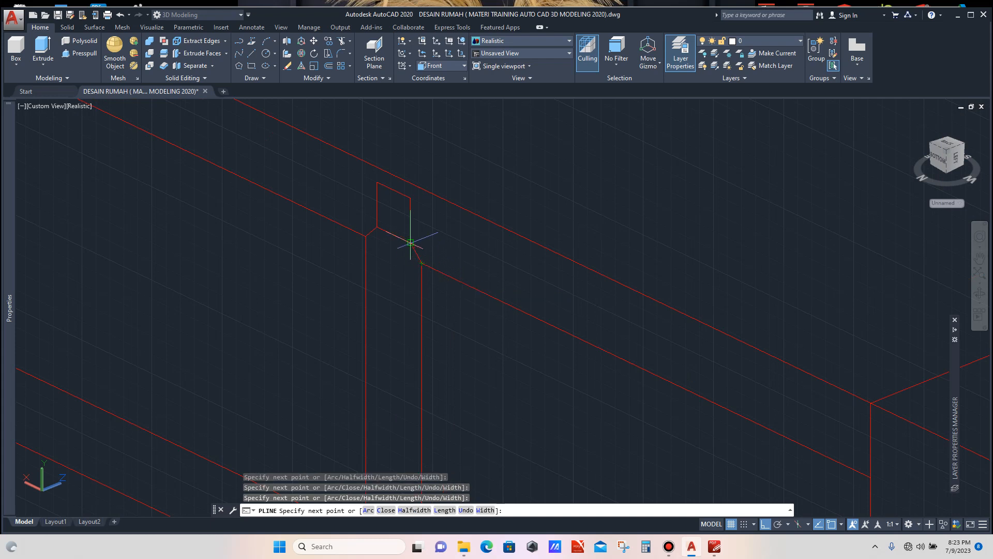
{"action": "left_click", "coordinate": [366, 236]}
{"action": "scroll", "coordinate": [362, 236], "scroll_direction": "down", "scroll_amount": 6}
{"action": "scroll", "coordinate": [224, 172], "scroll_direction": "up", "scroll_amount": 3}
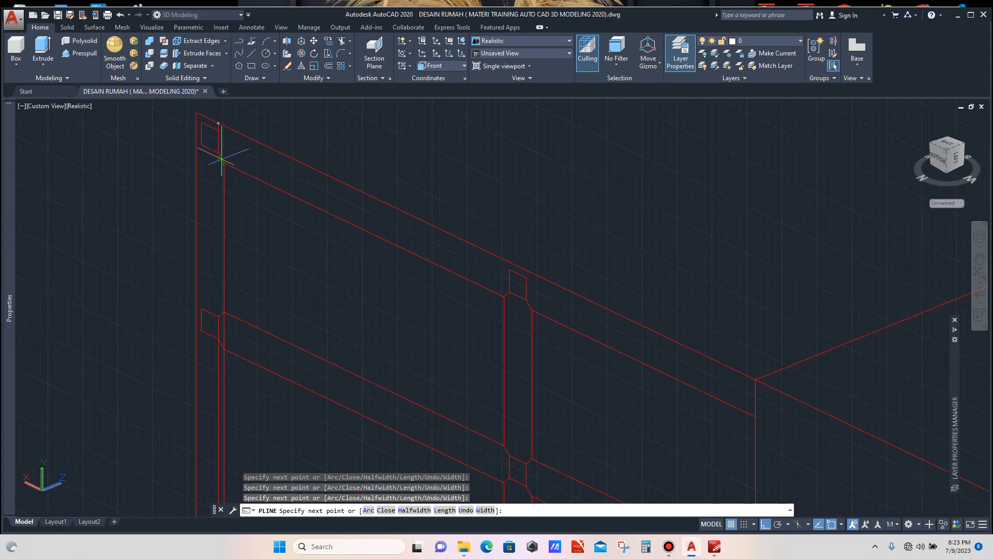
{"action": "scroll", "coordinate": [218, 123], "scroll_direction": "up", "scroll_amount": 3}
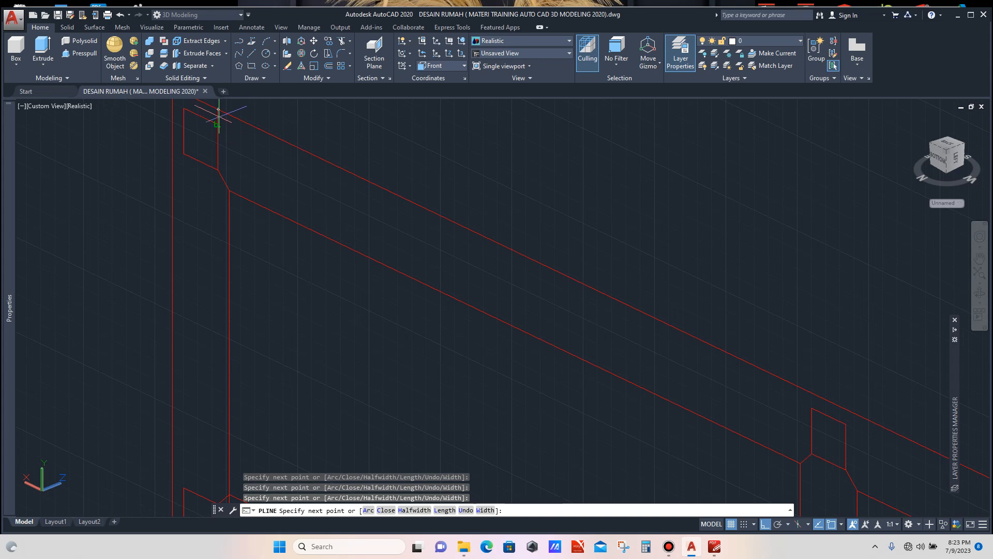
{"action": "left_click", "coordinate": [218, 110]}
{"action": "key", "text": "Return"}
Erase the window's vertical centre line and check the top rail's polyline outline.
{"action": "scroll", "coordinate": [310, 195], "scroll_direction": "down", "scroll_amount": 3}
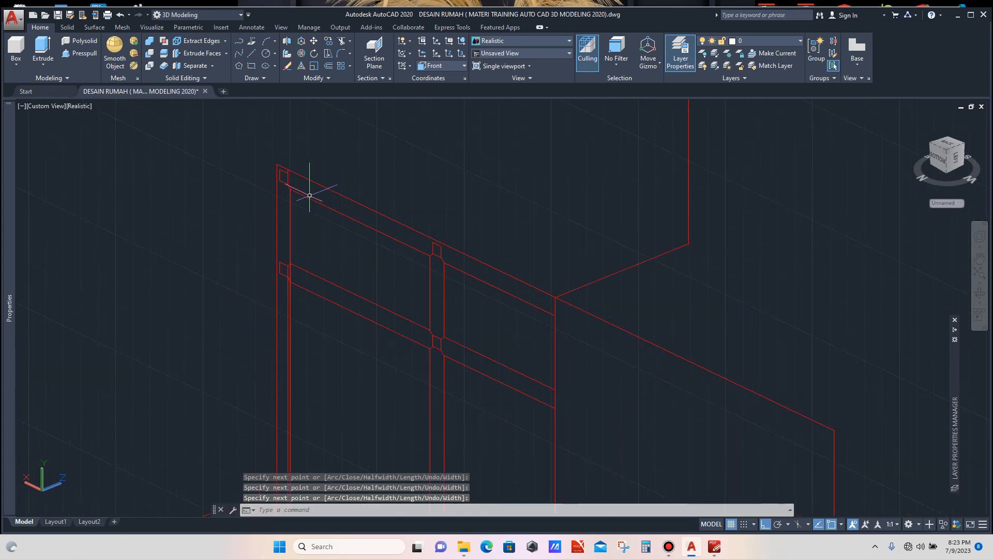
{"action": "scroll", "coordinate": [544, 313], "scroll_direction": "up", "scroll_amount": 3}
{"action": "left_click", "coordinate": [565, 290]}
{"action": "scroll", "coordinate": [488, 236], "scroll_direction": "down", "scroll_amount": 3}
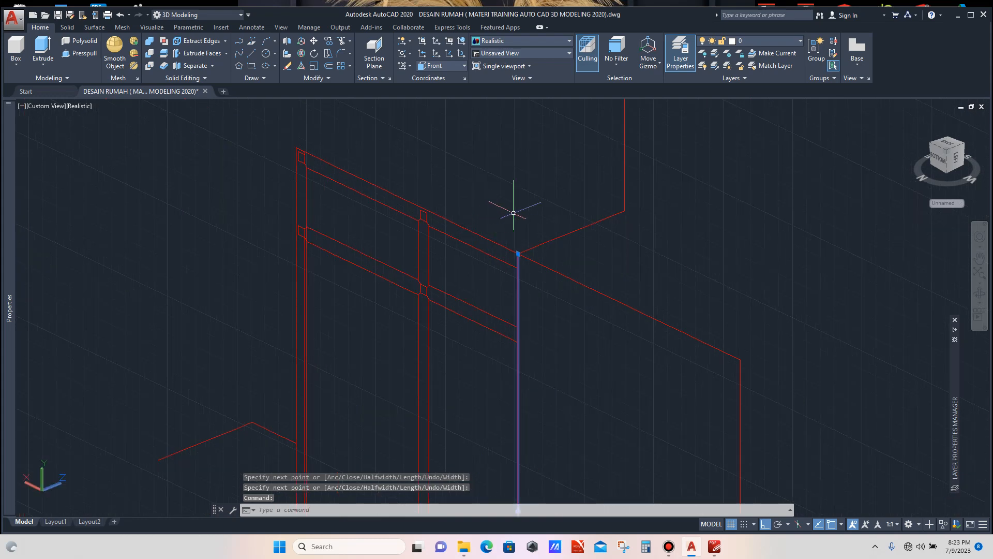
{"action": "key", "text": "Delete"}
{"action": "scroll", "coordinate": [503, 243], "scroll_direction": "up", "scroll_amount": 3}
{"action": "left_click", "coordinate": [546, 284]}
{"action": "scroll", "coordinate": [523, 290], "scroll_direction": "down", "scroll_amount": 4}
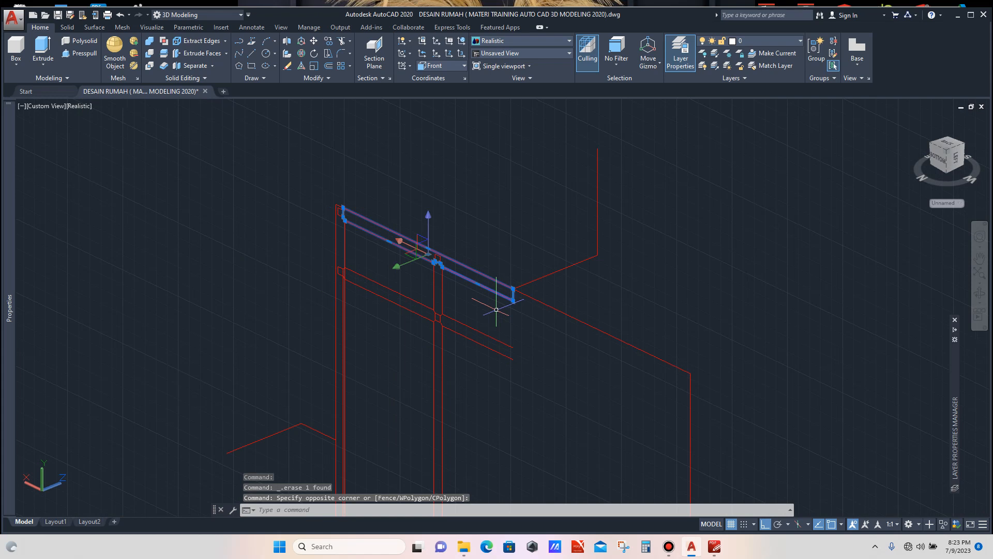
{"action": "key", "text": "Escape"}
Start a polyline at the left stile along the transom's upper edge, following the mitre corners at the mullion joint.
{"action": "scroll", "coordinate": [368, 280], "scroll_direction": "up", "scroll_amount": 2}
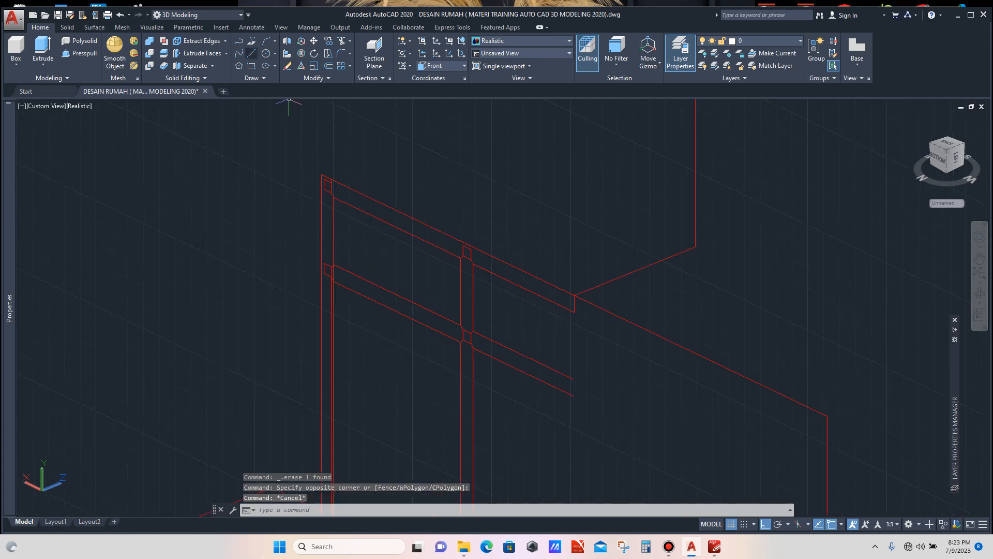
{"action": "left_click", "coordinate": [239, 42]}
{"action": "scroll", "coordinate": [377, 277], "scroll_direction": "up", "scroll_amount": 2}
{"action": "scroll", "coordinate": [311, 254], "scroll_direction": "up", "scroll_amount": 2}
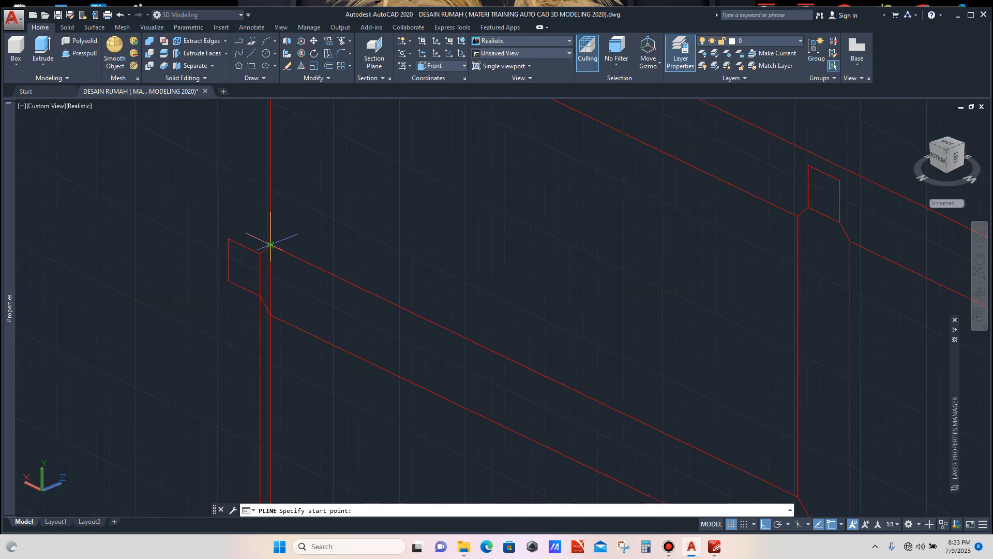
{"action": "left_click", "coordinate": [270, 244]}
{"action": "scroll", "coordinate": [328, 266], "scroll_direction": "down", "scroll_amount": 3}
{"action": "scroll", "coordinate": [450, 325], "scroll_direction": "up", "scroll_amount": 2}
{"action": "left_click", "coordinate": [460, 322]}
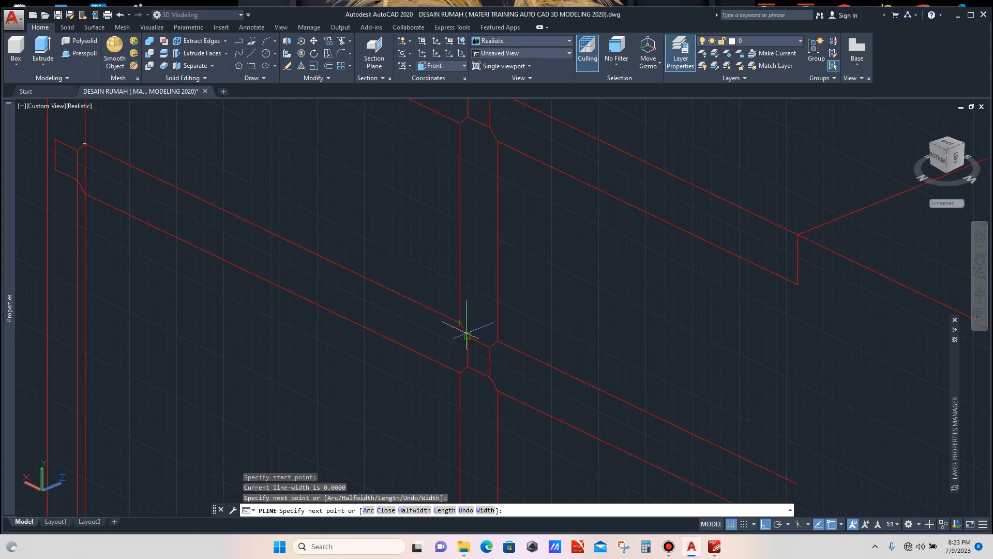
{"action": "left_click", "coordinate": [467, 336]}
{"action": "scroll", "coordinate": [476, 339], "scroll_direction": "up", "scroll_amount": 3}
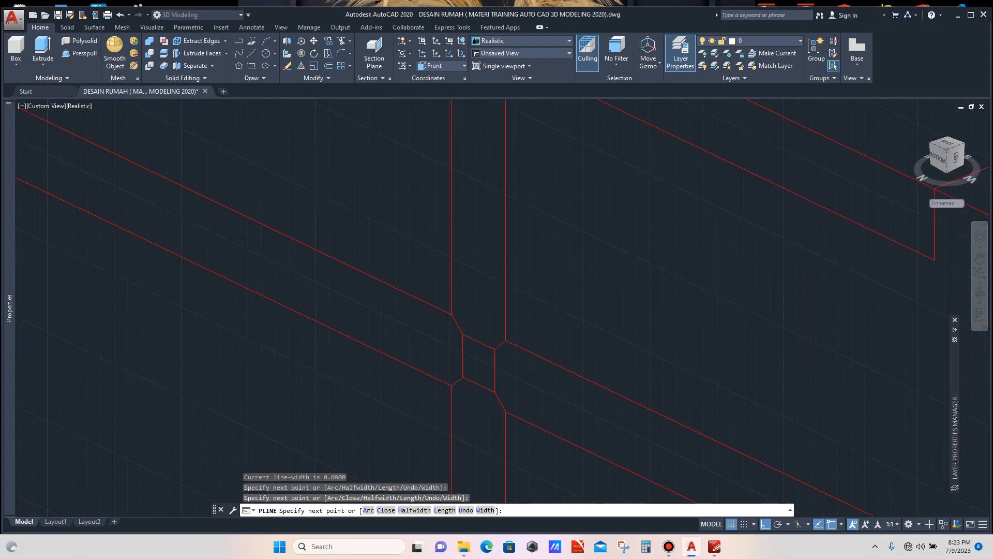
{"action": "left_click", "coordinate": [508, 349]}
{"action": "left_click", "coordinate": [518, 337]}
Extend the polyline to the transom's end at the window's middle, return along the lower edge through the joints, and finish at its start point.
{"action": "scroll", "coordinate": [512, 337], "scroll_direction": "down", "scroll_amount": 3}
{"action": "scroll", "coordinate": [654, 406], "scroll_direction": "up", "scroll_amount": 3}
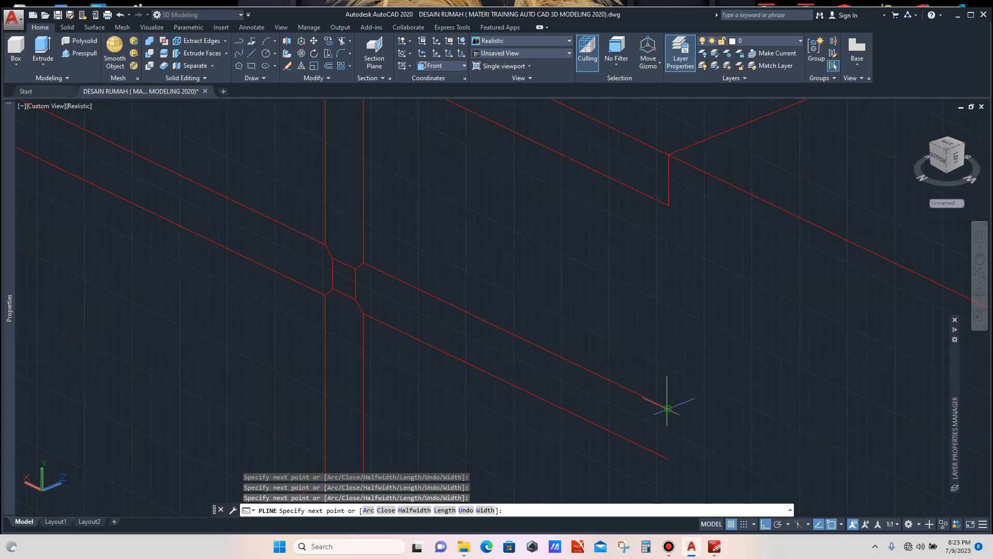
{"action": "left_click", "coordinate": [668, 408]}
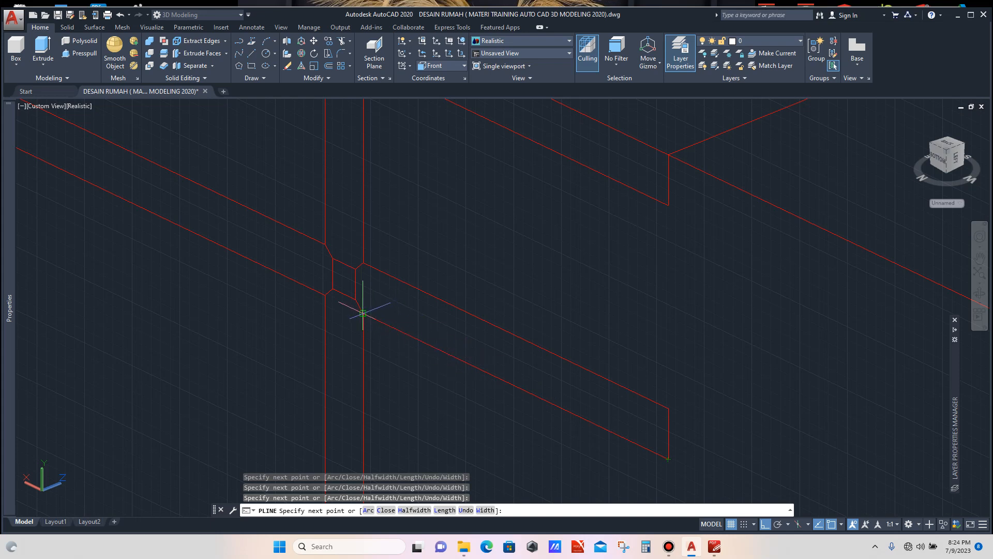
{"action": "scroll", "coordinate": [344, 294], "scroll_direction": "up", "scroll_amount": 2}
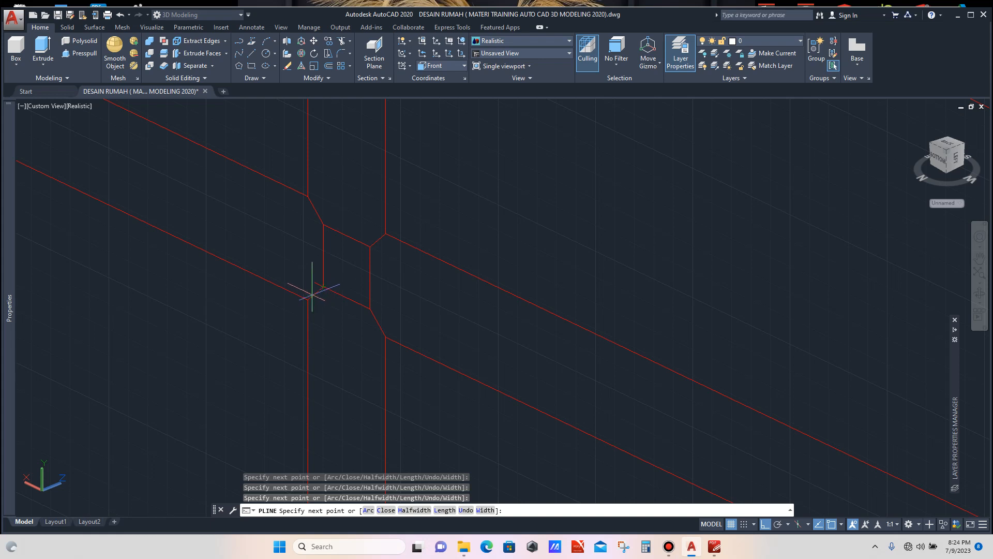
{"action": "scroll", "coordinate": [307, 299], "scroll_direction": "down", "scroll_amount": 3}
{"action": "scroll", "coordinate": [106, 197], "scroll_direction": "up", "scroll_amount": 4}
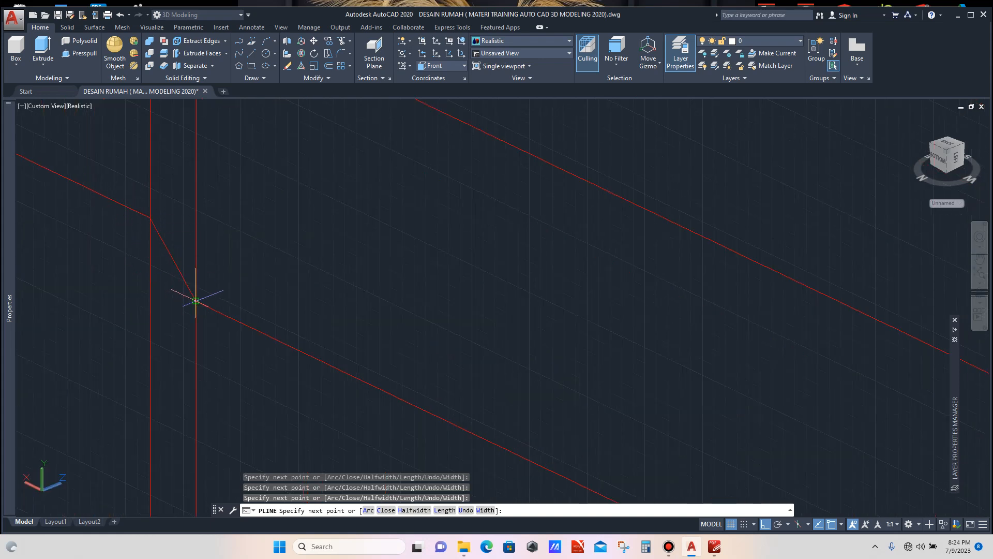
{"action": "left_click", "coordinate": [150, 220]}
{"action": "scroll", "coordinate": [148, 215], "scroll_direction": "down", "scroll_amount": 3}
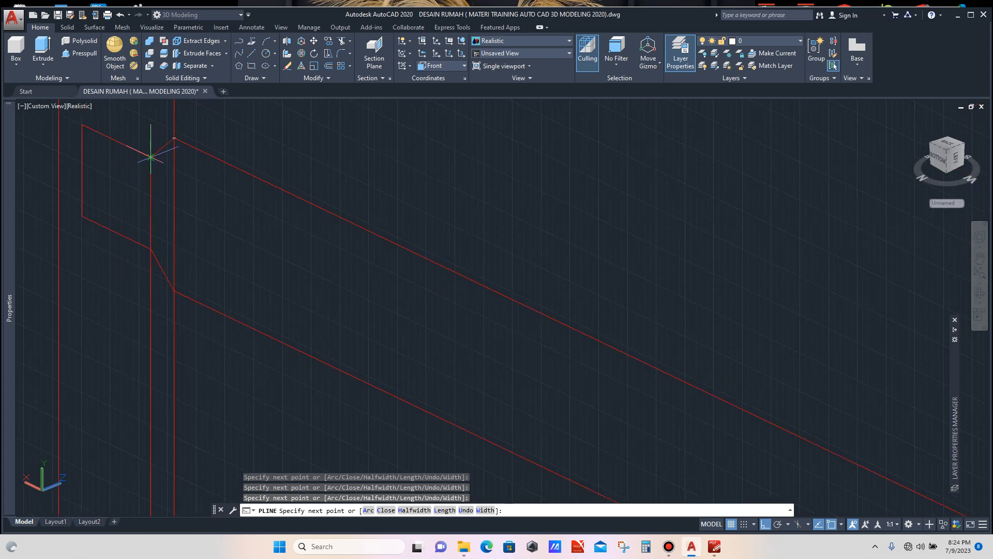
{"action": "left_click", "coordinate": [174, 139]}
{"action": "key", "text": "Return"}
Check that the transom outline selects as one polyline and inspect the left half of the frame.
{"action": "scroll", "coordinate": [248, 171], "scroll_direction": "down", "scroll_amount": 3}
{"action": "scroll", "coordinate": [513, 318], "scroll_direction": "up", "scroll_amount": 1}
{"action": "scroll", "coordinate": [506, 312], "scroll_direction": "down", "scroll_amount": 2}
{"action": "scroll", "coordinate": [649, 379], "scroll_direction": "up", "scroll_amount": 3}
{"action": "left_click", "coordinate": [653, 379]}
{"action": "left_click", "coordinate": [640, 384]}
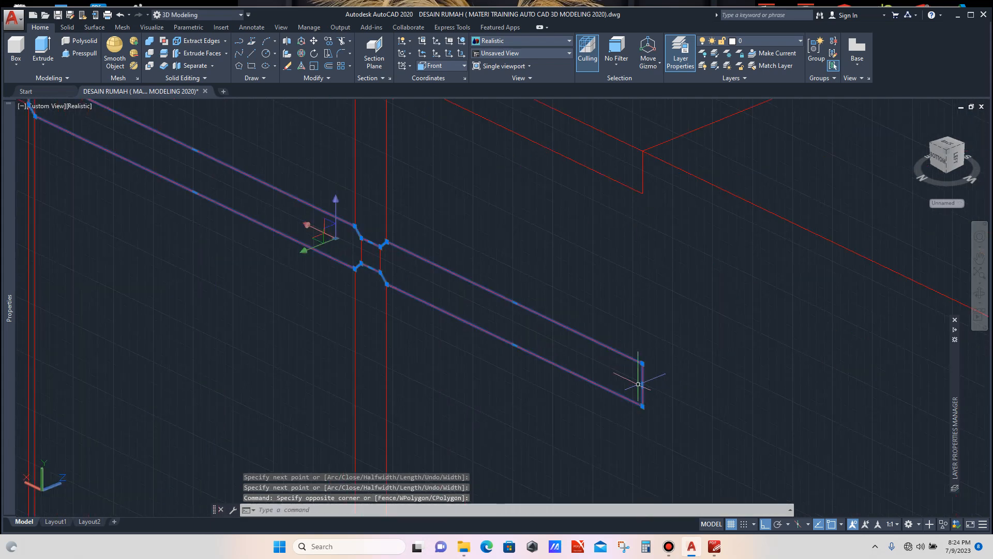
{"action": "scroll", "coordinate": [512, 326], "scroll_direction": "down", "scroll_amount": 6}
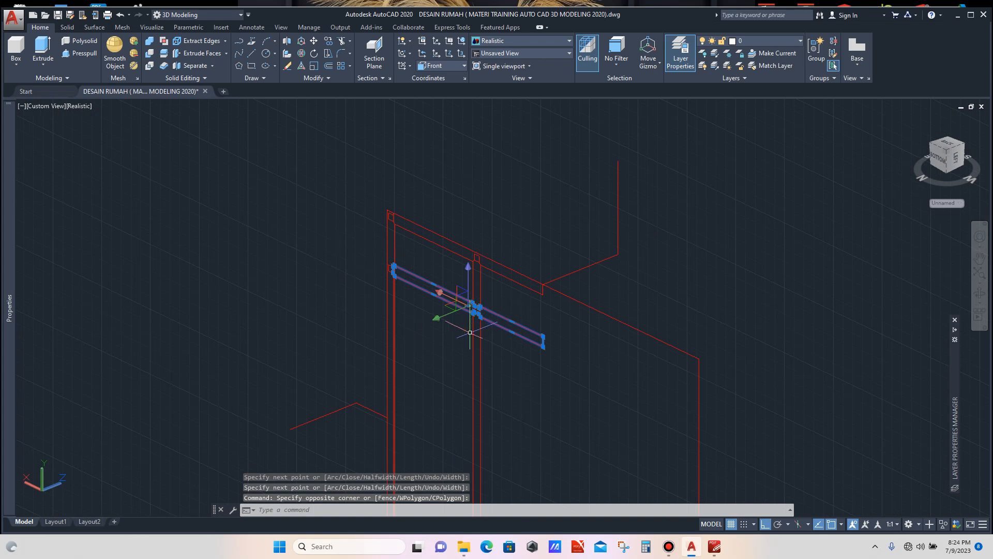
{"action": "key", "text": "Escape"}
{"action": "scroll", "coordinate": [474, 287], "scroll_direction": "down", "scroll_amount": 4}
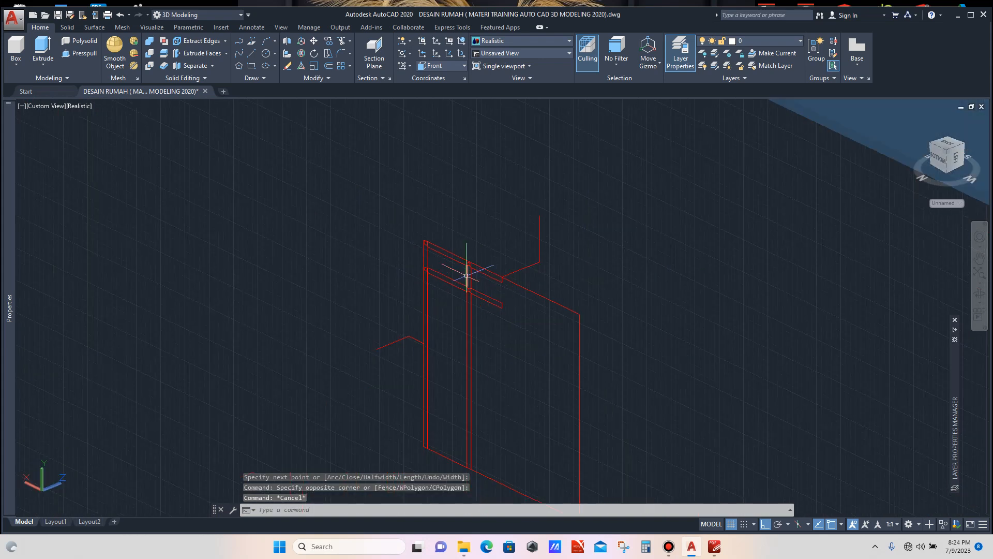
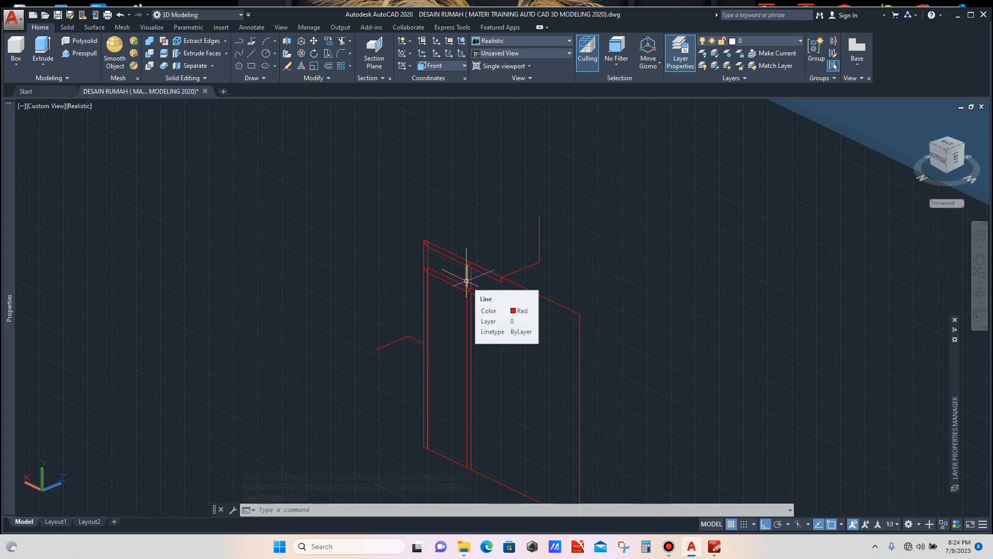
Mirror the top rail's outline in 3D across the horizontal plane through the guide lines at the stile's mid-height, keeping the source.
{"action": "scroll", "coordinate": [468, 276], "scroll_direction": "up", "scroll_amount": 6}
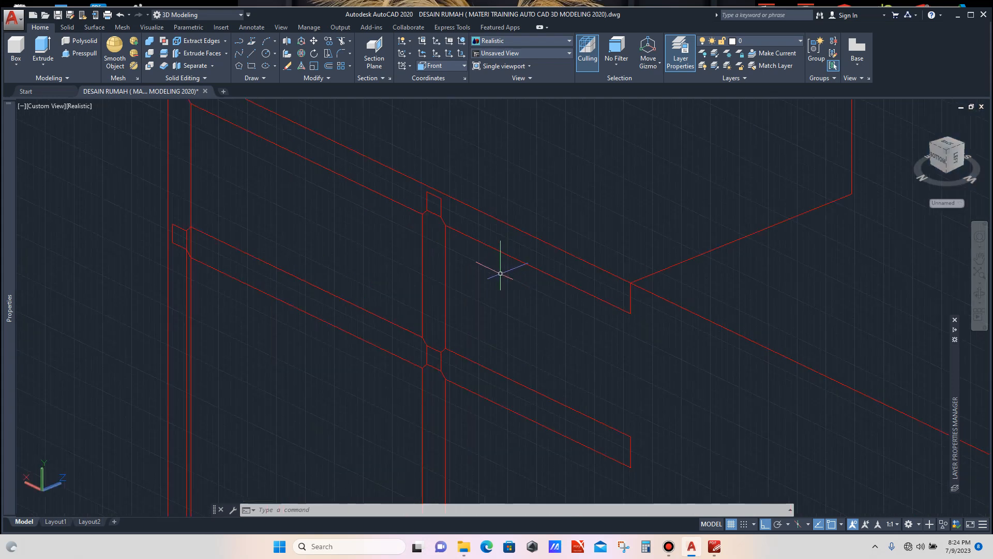
{"action": "scroll", "coordinate": [524, 259], "scroll_direction": "down", "scroll_amount": 2}
{"action": "left_click", "coordinate": [525, 259]}
{"action": "left_click", "coordinate": [514, 270]}
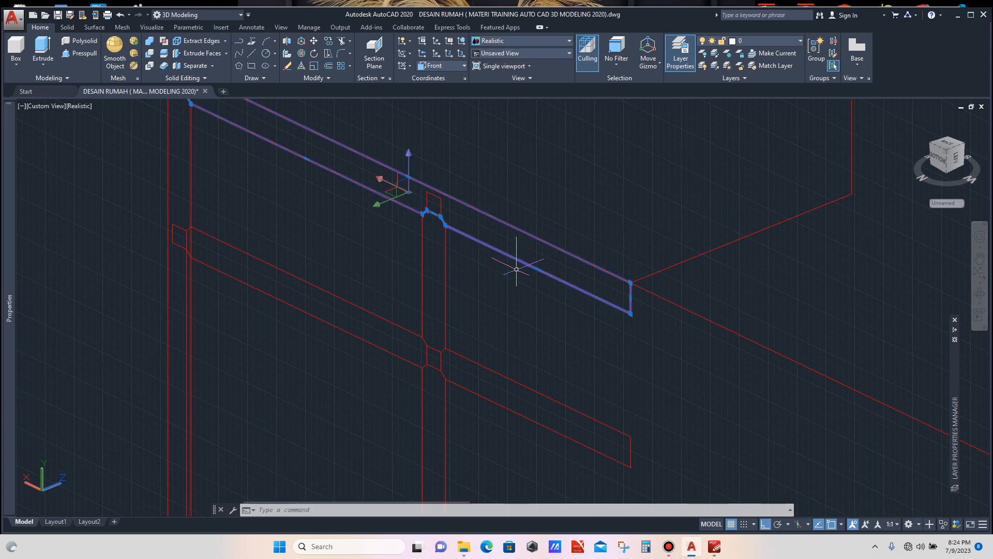
{"action": "scroll", "coordinate": [515, 271], "scroll_direction": "down", "scroll_amount": 3}
{"action": "type", "text": "m"}
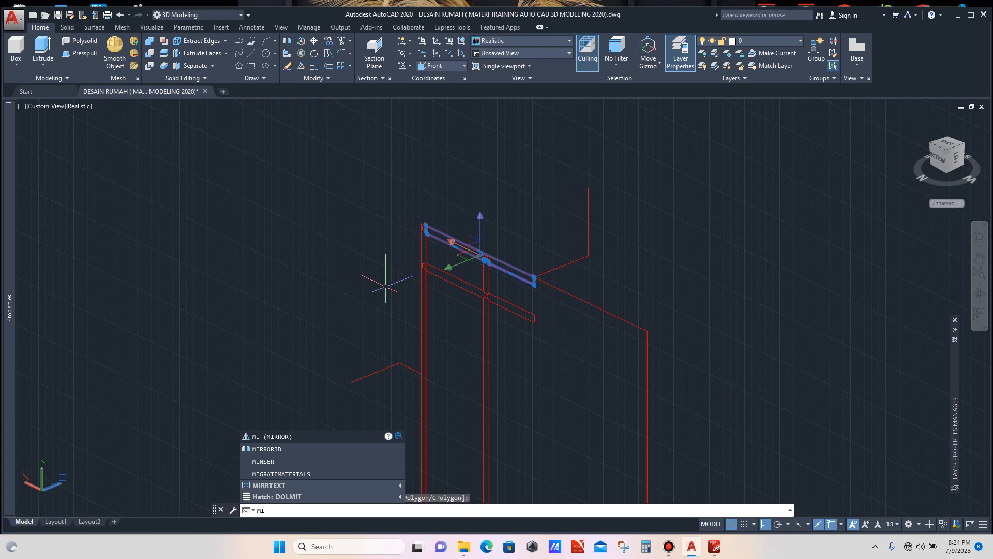
{"action": "type", "text": "i"}
{"action": "key", "text": "Down"}
{"action": "key", "text": "Return"}
{"action": "scroll", "coordinate": [411, 371], "scroll_direction": "up", "scroll_amount": 3}
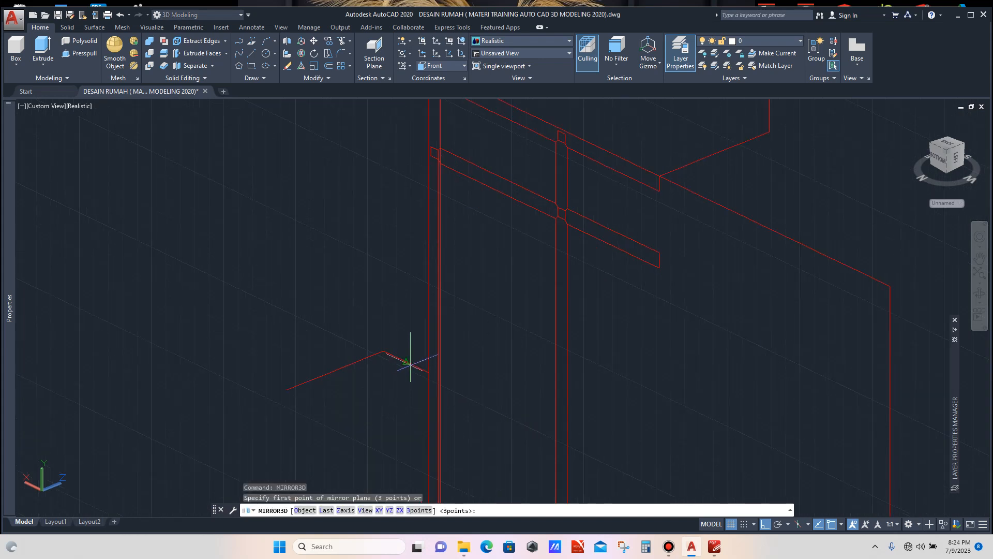
{"action": "left_click", "coordinate": [406, 362]}
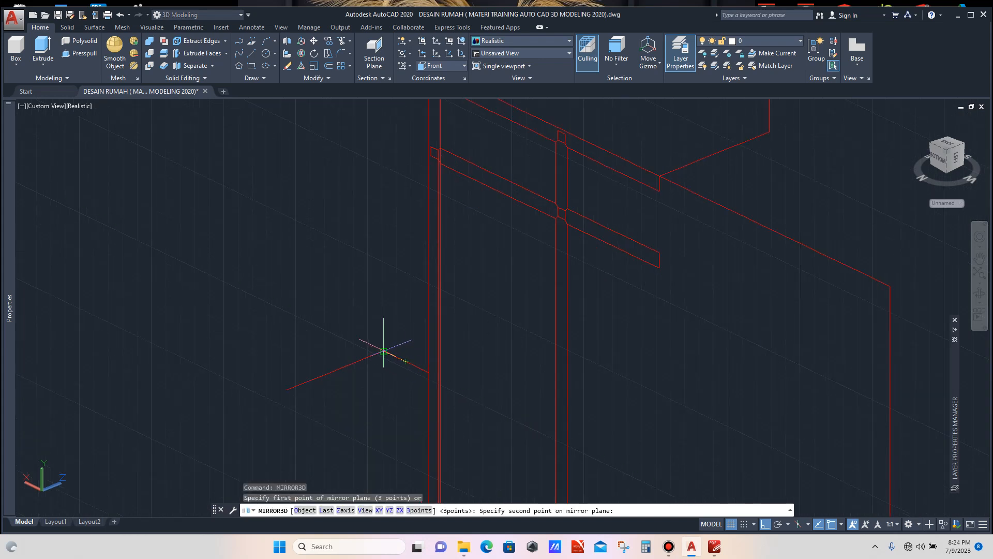
{"action": "left_click", "coordinate": [383, 351]}
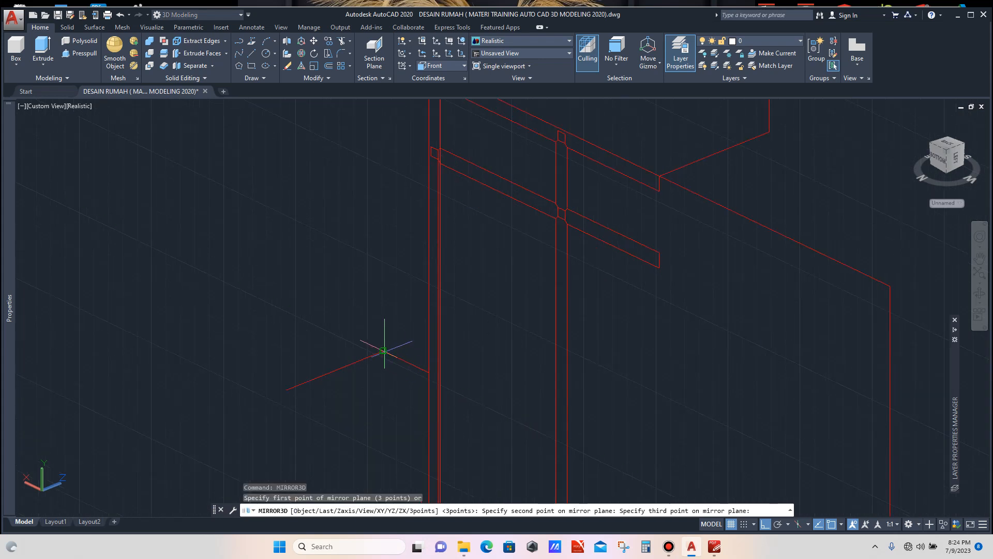
{"action": "left_click", "coordinate": [334, 371]}
{"action": "key", "text": "Return"}
Check the mirrored bottom rail's position and whether its outline selects as one polyline.
{"action": "scroll", "coordinate": [362, 321], "scroll_direction": "down", "scroll_amount": 3}
{"action": "scroll", "coordinate": [388, 392], "scroll_direction": "up", "scroll_amount": 4}
{"action": "scroll", "coordinate": [395, 393], "scroll_direction": "up", "scroll_amount": 2}
{"action": "left_click", "coordinate": [408, 391]}
{"action": "scroll", "coordinate": [351, 348], "scroll_direction": "down", "scroll_amount": 4}
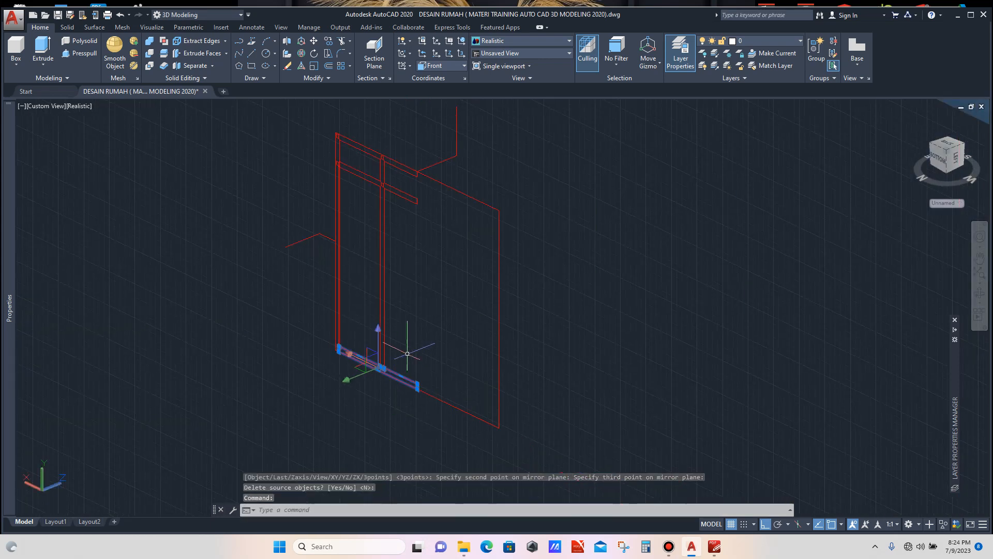
{"action": "scroll", "coordinate": [408, 354], "scroll_direction": "down", "scroll_amount": 2}
{"action": "scroll", "coordinate": [365, 356], "scroll_direction": "up", "scroll_amount": 3}
{"action": "key", "text": "Escape"}
{"action": "key", "text": "Escape"}
{"action": "scroll", "coordinate": [364, 355], "scroll_direction": "down", "scroll_amount": 2}
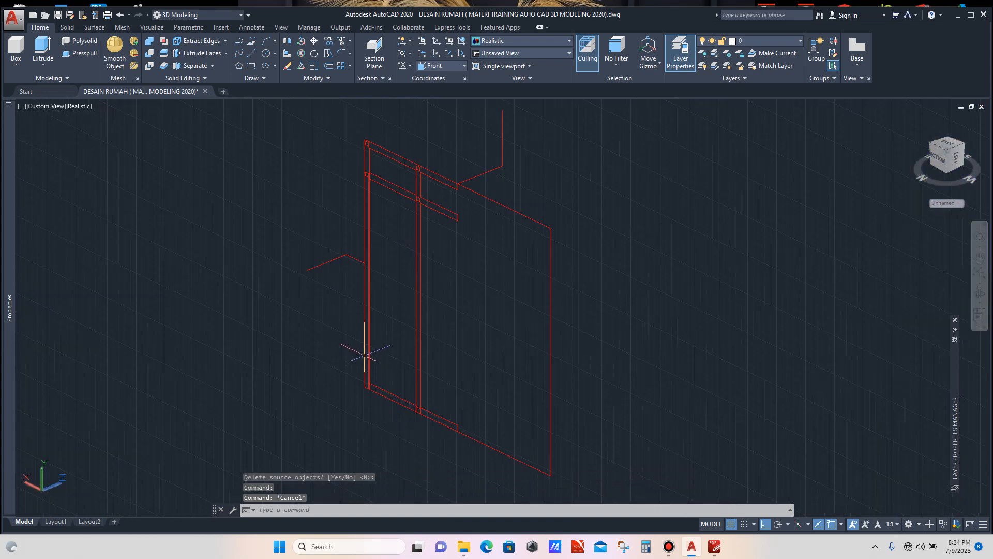
{"action": "scroll", "coordinate": [406, 414], "scroll_direction": "up", "scroll_amount": 5}
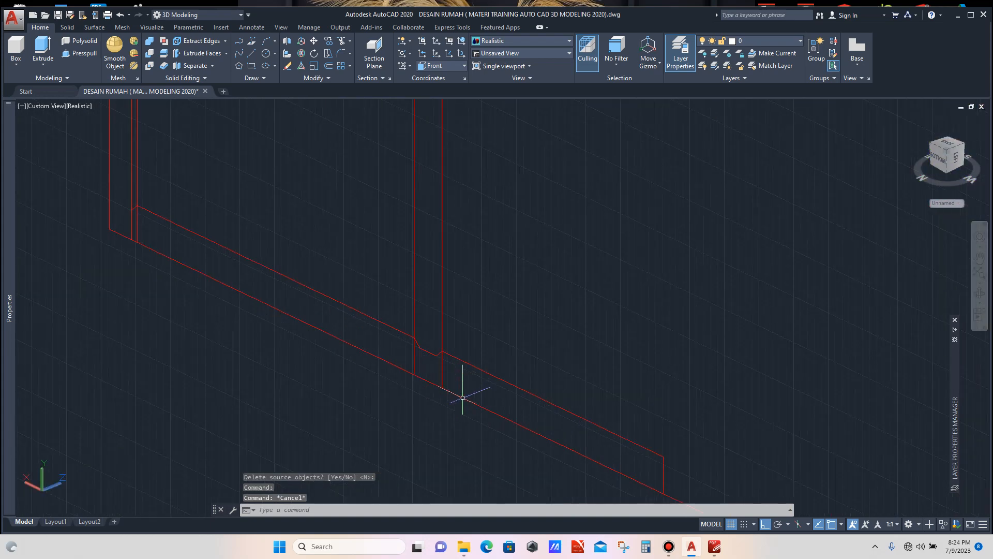
{"action": "left_click", "coordinate": [450, 380]}
{"action": "left_click", "coordinate": [438, 377]}
{"action": "scroll", "coordinate": [393, 385], "scroll_direction": "up", "scroll_amount": 3}
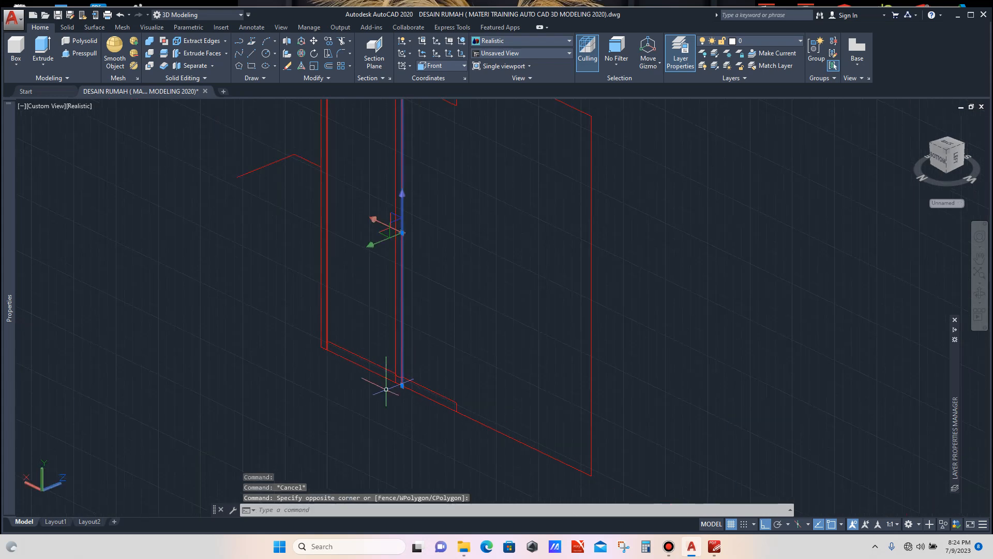
{"action": "scroll", "coordinate": [386, 389], "scroll_direction": "down", "scroll_amount": 2}
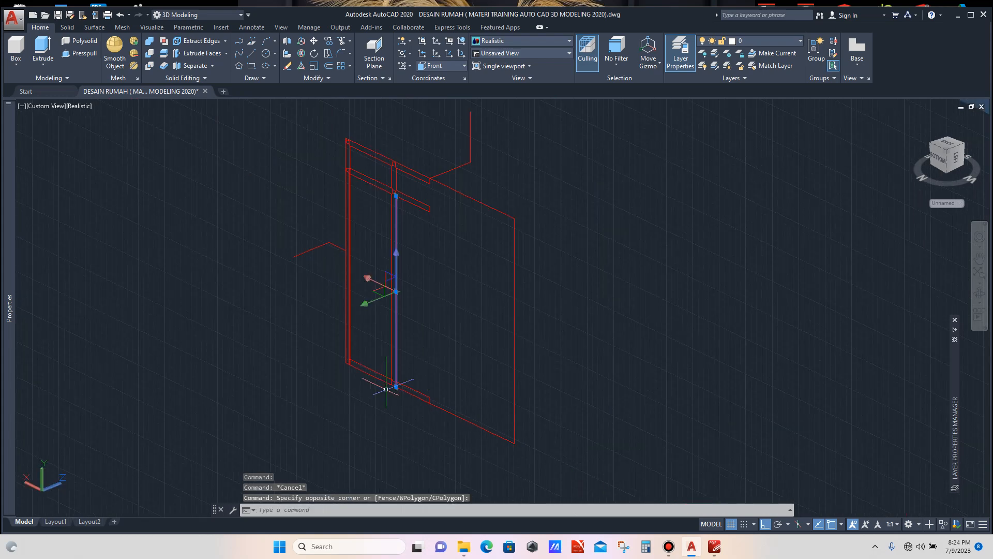
{"action": "key", "text": "Escape"}
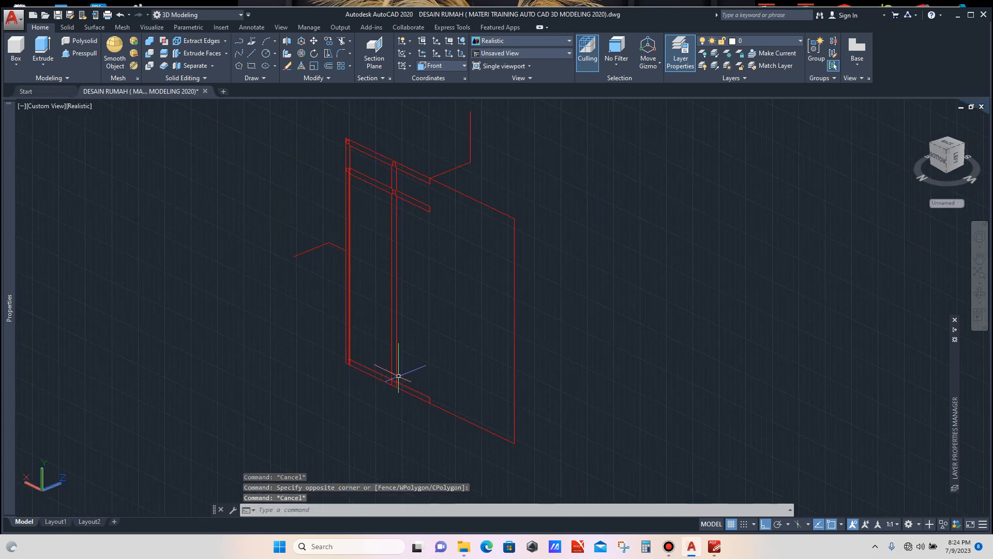
Erase the mullion's two long vertical lines below the transom and the innermost vertical line of the left stile.
{"action": "scroll", "coordinate": [399, 377], "scroll_direction": "down", "scroll_amount": 2}
{"action": "scroll", "coordinate": [398, 379], "scroll_direction": "up", "scroll_amount": 4}
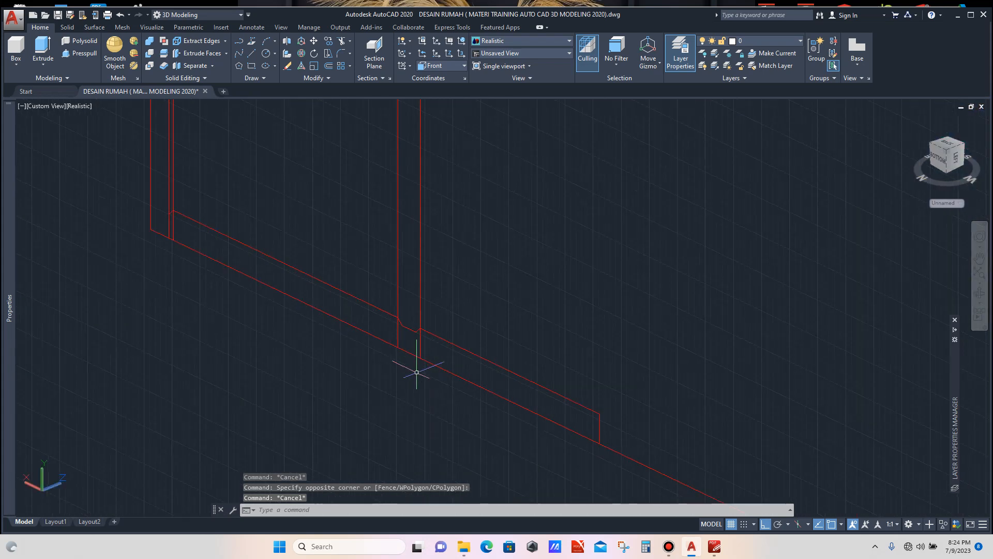
{"action": "left_click", "coordinate": [414, 350]}
{"action": "left_click", "coordinate": [413, 350]}
{"action": "scroll", "coordinate": [399, 344], "scroll_direction": "up", "scroll_amount": 1}
{"action": "left_click", "coordinate": [402, 331]}
{"action": "left_click", "coordinate": [386, 335]}
{"action": "scroll", "coordinate": [396, 385], "scroll_direction": "down", "scroll_amount": 4}
{"action": "scroll", "coordinate": [387, 387], "scroll_direction": "up", "scroll_amount": 5}
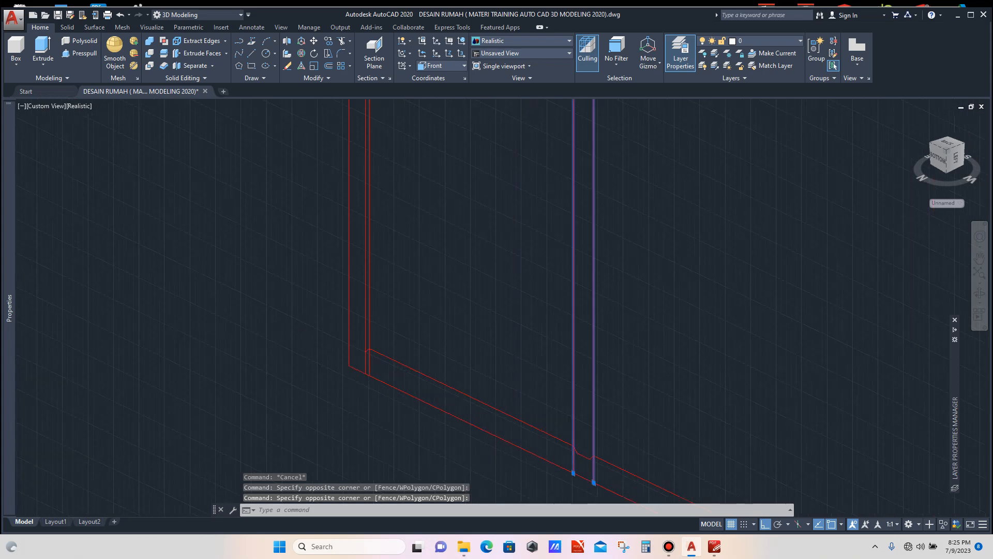
{"action": "left_click", "coordinate": [359, 329]}
{"action": "left_click", "coordinate": [340, 335]}
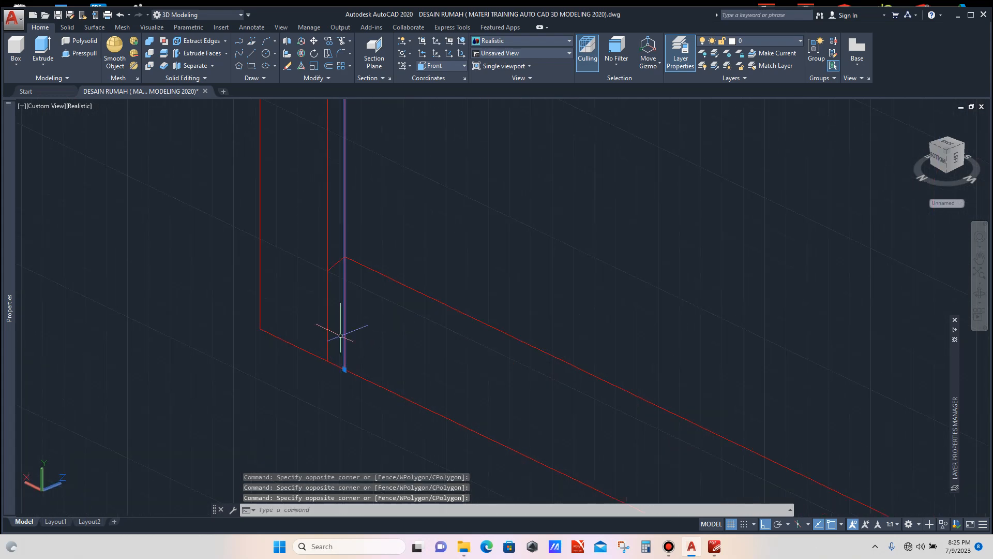
{"action": "scroll", "coordinate": [315, 365], "scroll_direction": "down", "scroll_amount": 4}
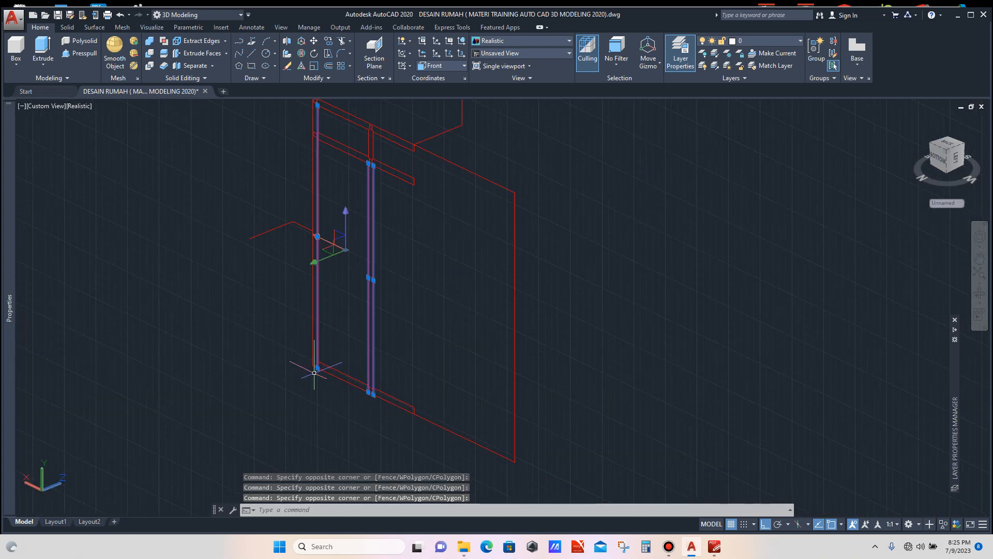
{"action": "key", "text": "Delete"}
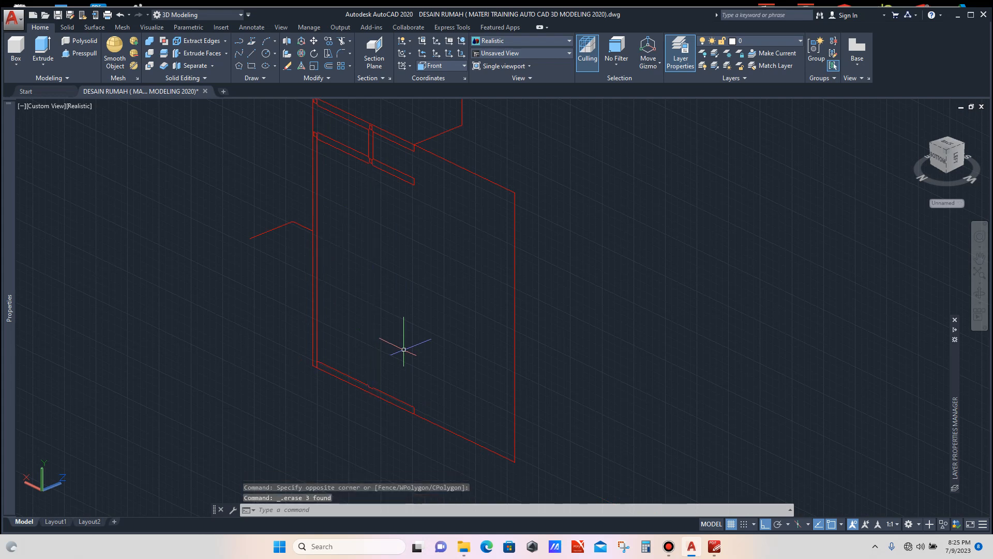
Inspect the remaining frame outlines, from the bottom rail up to the transom and top rail joints.
{"action": "scroll", "coordinate": [392, 329], "scroll_direction": "down", "scroll_amount": 6}
{"action": "scroll", "coordinate": [379, 345], "scroll_direction": "up", "scroll_amount": 7}
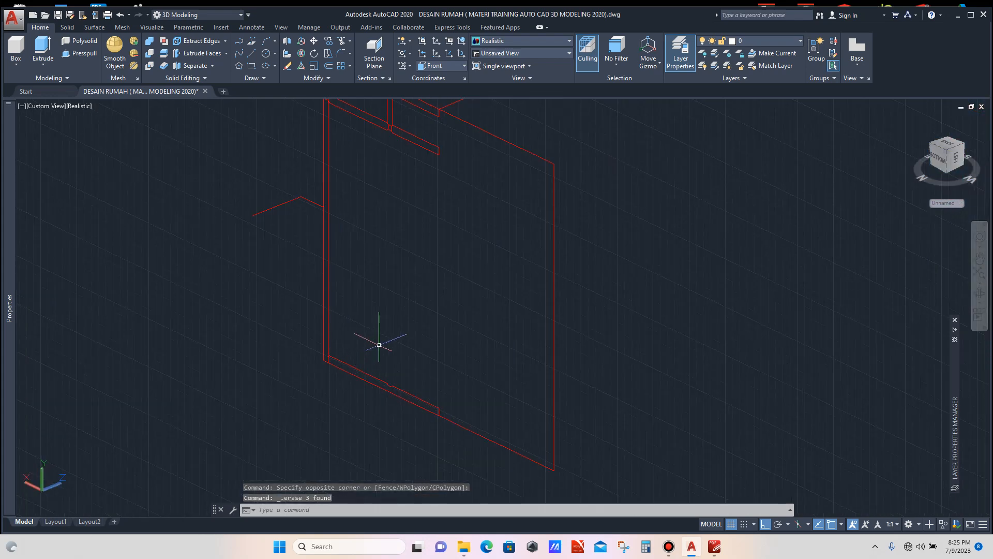
{"action": "scroll", "coordinate": [362, 372], "scroll_direction": "down", "scroll_amount": 5}
{"action": "scroll", "coordinate": [349, 295], "scroll_direction": "up", "scroll_amount": 7}
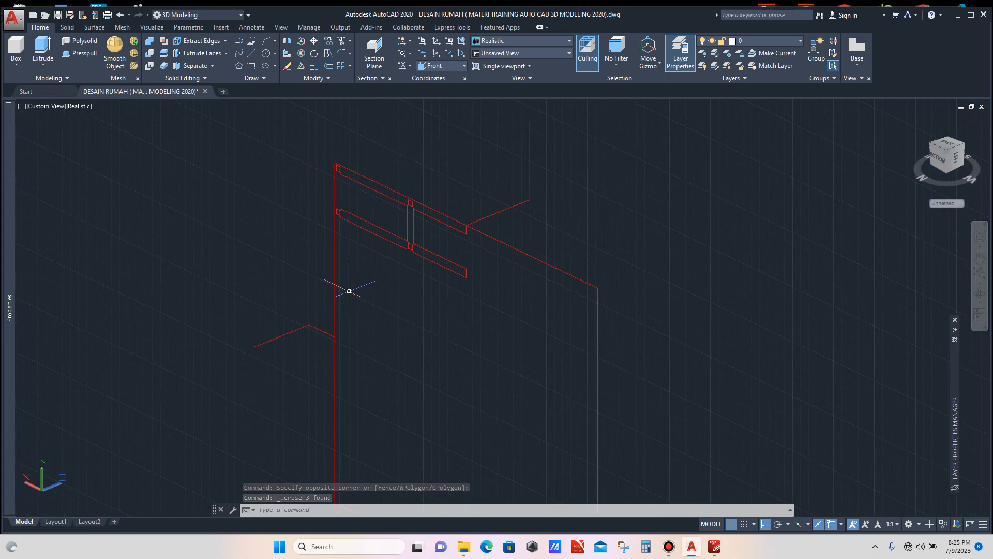
{"action": "scroll", "coordinate": [337, 200], "scroll_direction": "up", "scroll_amount": 5}
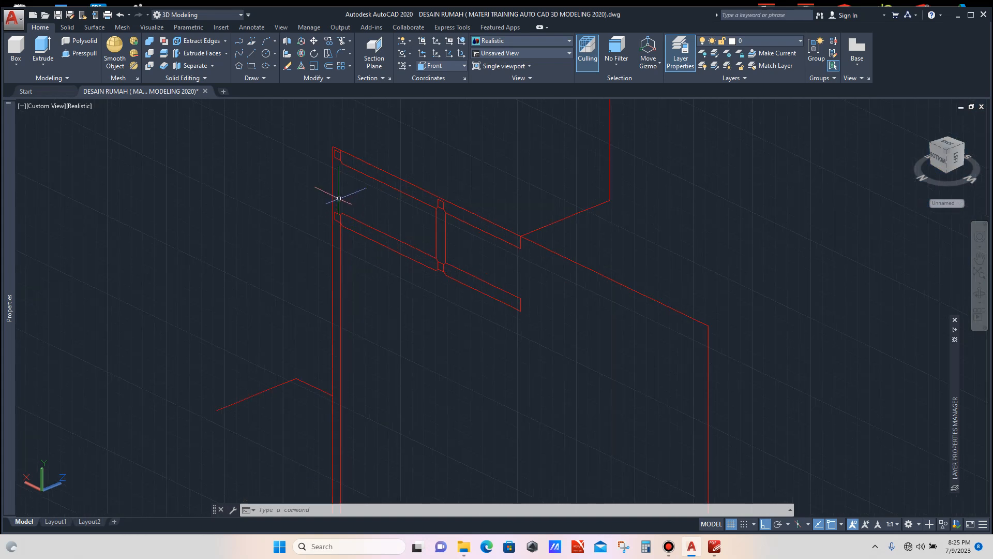
{"action": "scroll", "coordinate": [345, 193], "scroll_direction": "down", "scroll_amount": 3}
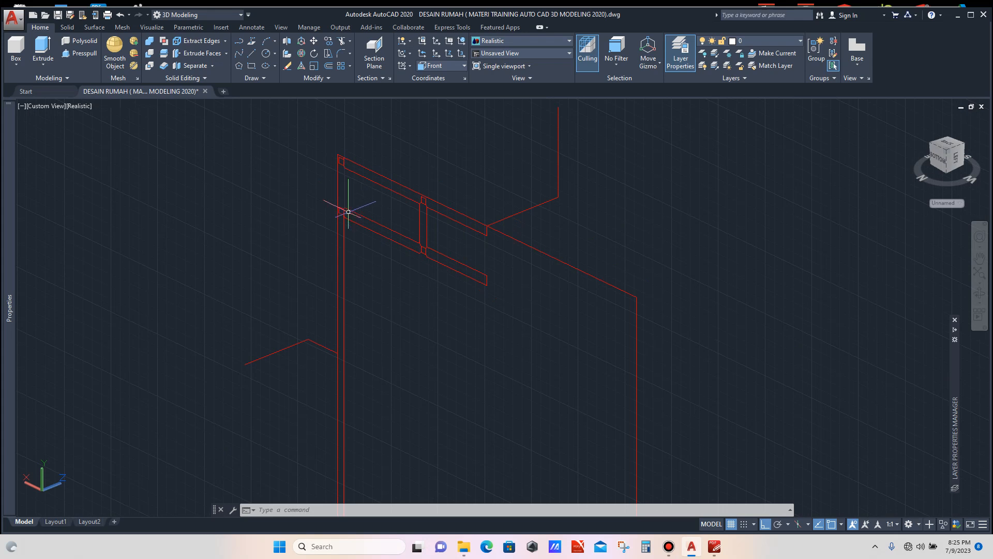
{"action": "scroll", "coordinate": [438, 217], "scroll_direction": "up", "scroll_amount": 2}
{"action": "scroll", "coordinate": [427, 224], "scroll_direction": "up", "scroll_amount": 2}
{"action": "scroll", "coordinate": [414, 230], "scroll_direction": "down", "scroll_amount": 3}
{"action": "scroll", "coordinate": [412, 228], "scroll_direction": "down", "scroll_amount": 2}
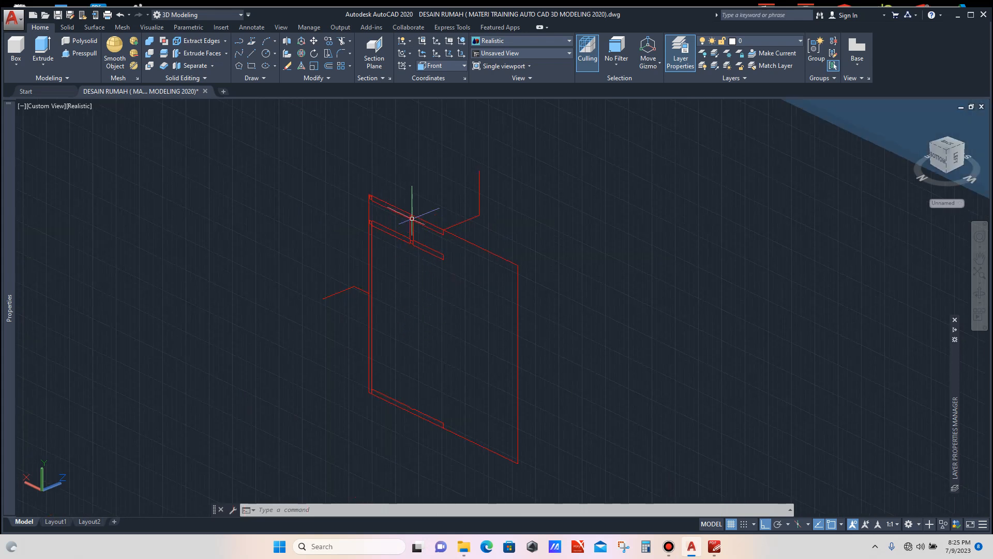
Mirror the small tenon rectangle at the mullion's top joint down to the bottom rail across the mid-height horizontal plane, keeping the source.
{"action": "scroll", "coordinate": [412, 219], "scroll_direction": "up", "scroll_amount": 5}
{"action": "left_click", "coordinate": [421, 217]}
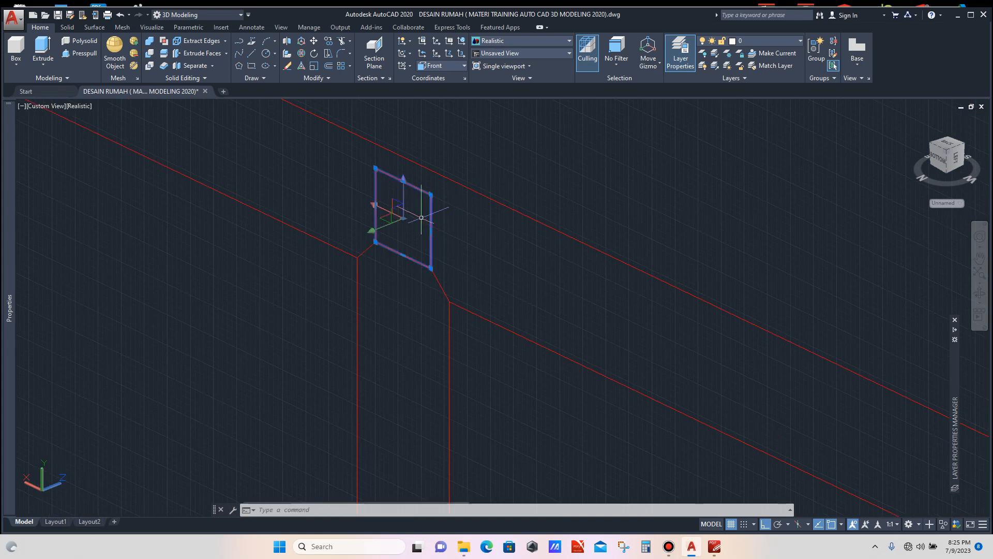
{"action": "scroll", "coordinate": [421, 217], "scroll_direction": "down", "scroll_amount": 2}
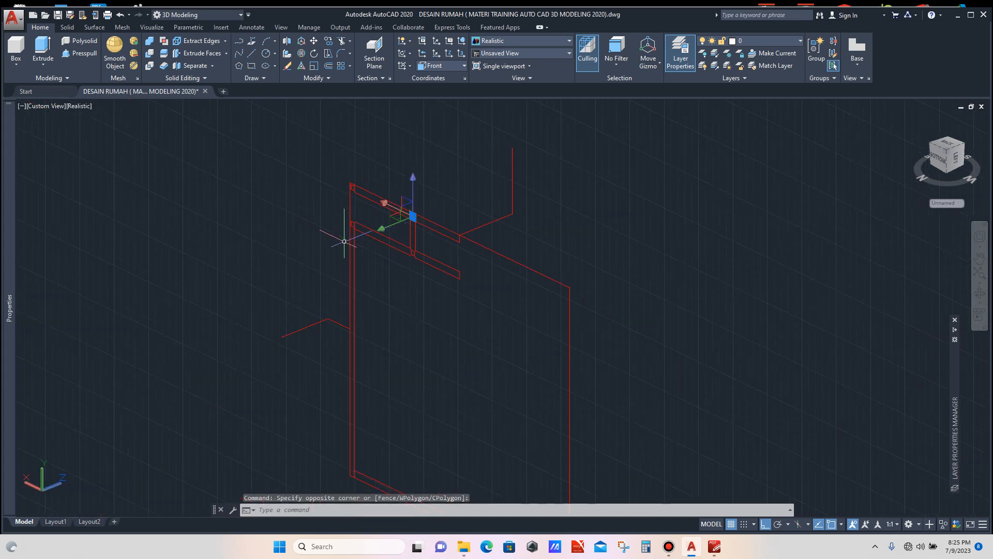
{"action": "type", "text": "MI"}
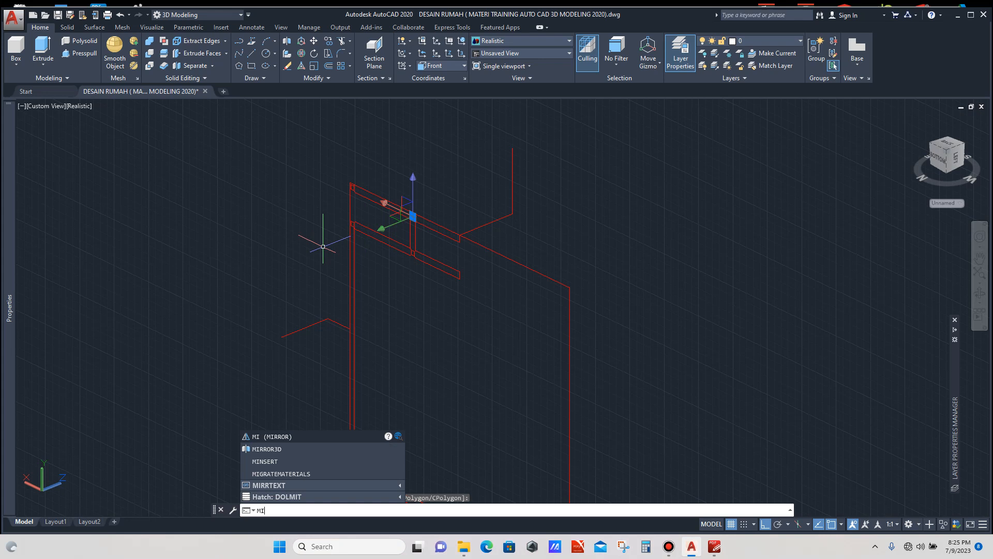
{"action": "key", "text": "Down"}
{"action": "key", "text": "Return"}
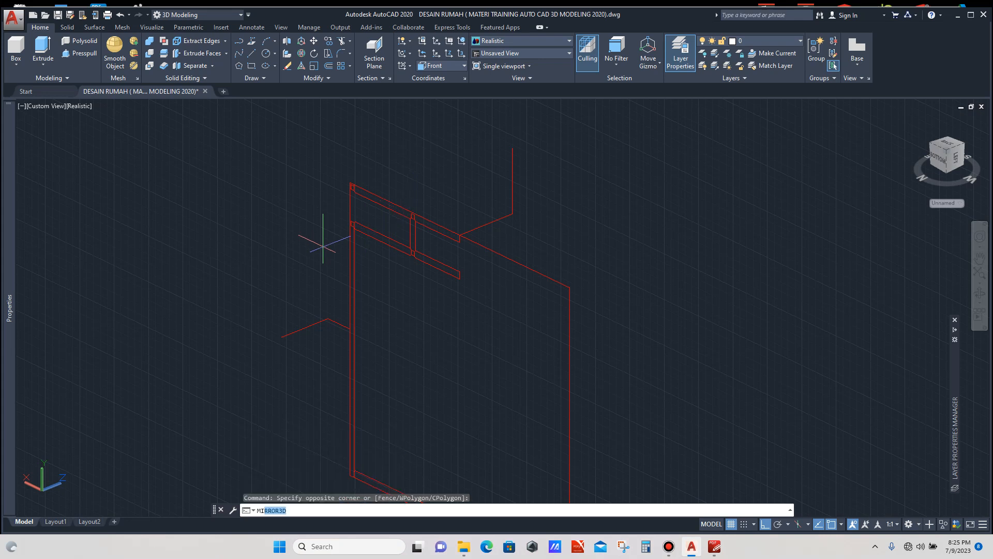
{"action": "scroll", "coordinate": [339, 321], "scroll_direction": "up", "scroll_amount": 2}
{"action": "left_click", "coordinate": [338, 321]}
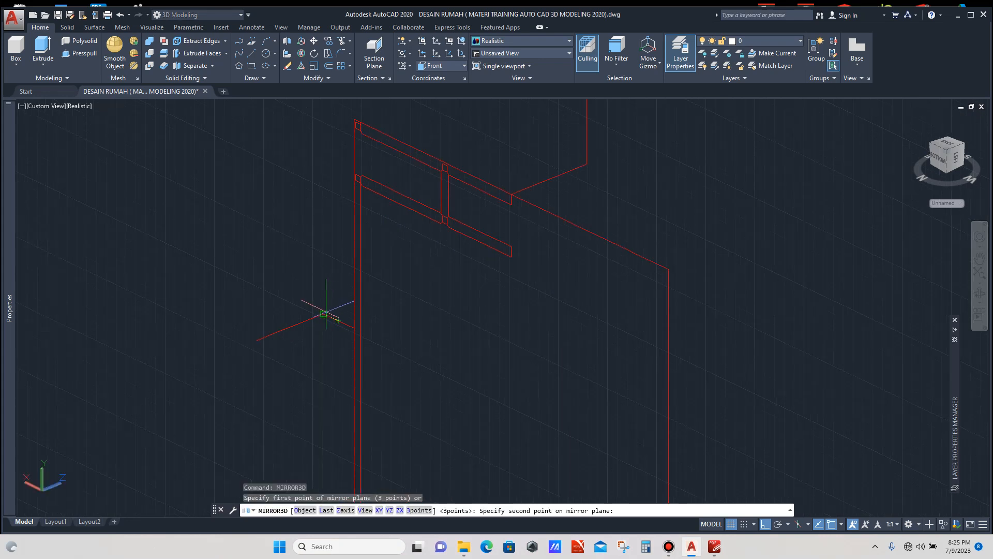
{"action": "left_click", "coordinate": [323, 313]}
{"action": "left_click", "coordinate": [290, 326]}
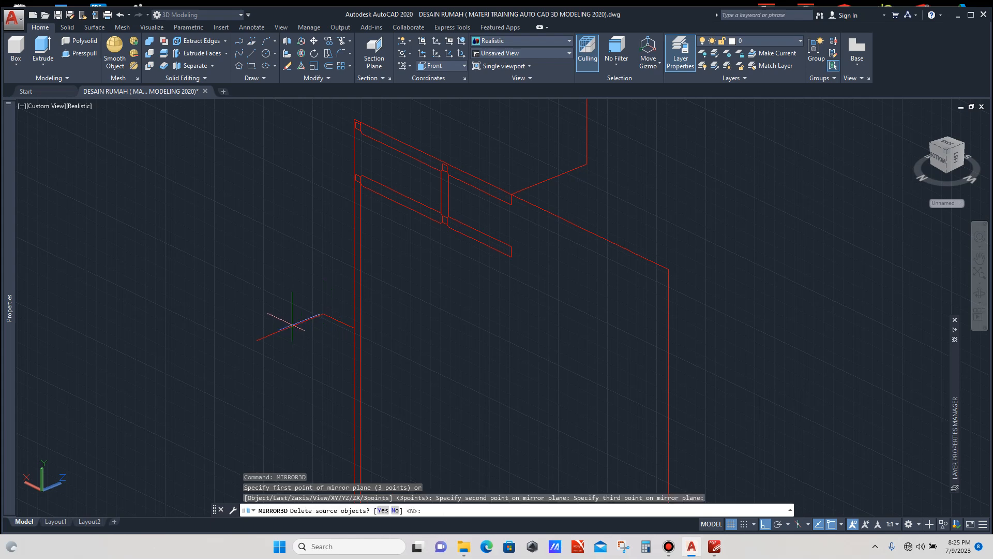
{"action": "key", "text": "Return"}
{"action": "scroll", "coordinate": [336, 264], "scroll_direction": "down", "scroll_amount": 3}
{"action": "scroll", "coordinate": [352, 345], "scroll_direction": "up", "scroll_amount": 2}
{"action": "scroll", "coordinate": [375, 330], "scroll_direction": "up", "scroll_amount": 7}
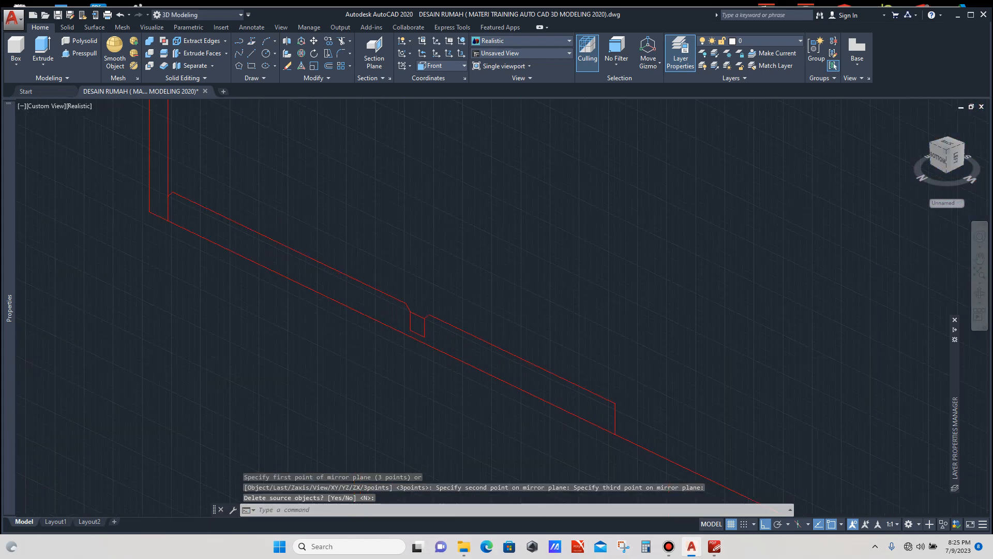
Mirror the small tenon rectangle at the frame's upper-left corner to the lower-left corner across the mid-height horizontal plane, keeping the source.
{"action": "scroll", "coordinate": [411, 324], "scroll_direction": "down", "scroll_amount": 8}
{"action": "scroll", "coordinate": [362, 286], "scroll_direction": "up", "scroll_amount": 5}
{"action": "scroll", "coordinate": [314, 305], "scroll_direction": "down", "scroll_amount": 5}
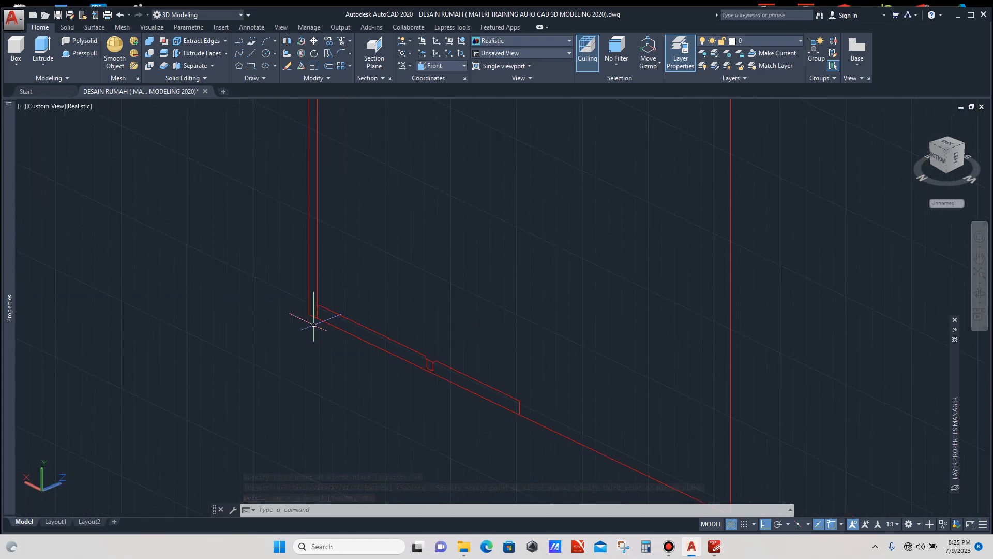
{"action": "scroll", "coordinate": [317, 162], "scroll_direction": "up", "scroll_amount": 4}
{"action": "scroll", "coordinate": [316, 204], "scroll_direction": "up", "scroll_amount": 7}
{"action": "left_click", "coordinate": [315, 189]}
{"action": "left_click", "coordinate": [301, 233]}
{"action": "scroll", "coordinate": [325, 204], "scroll_direction": "down", "scroll_amount": 7}
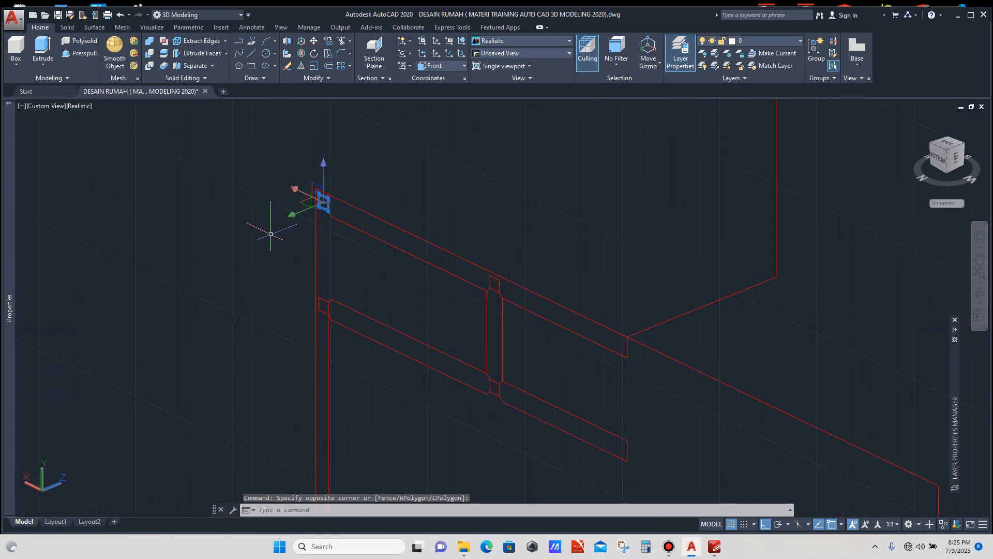
{"action": "type", "text": "m"}
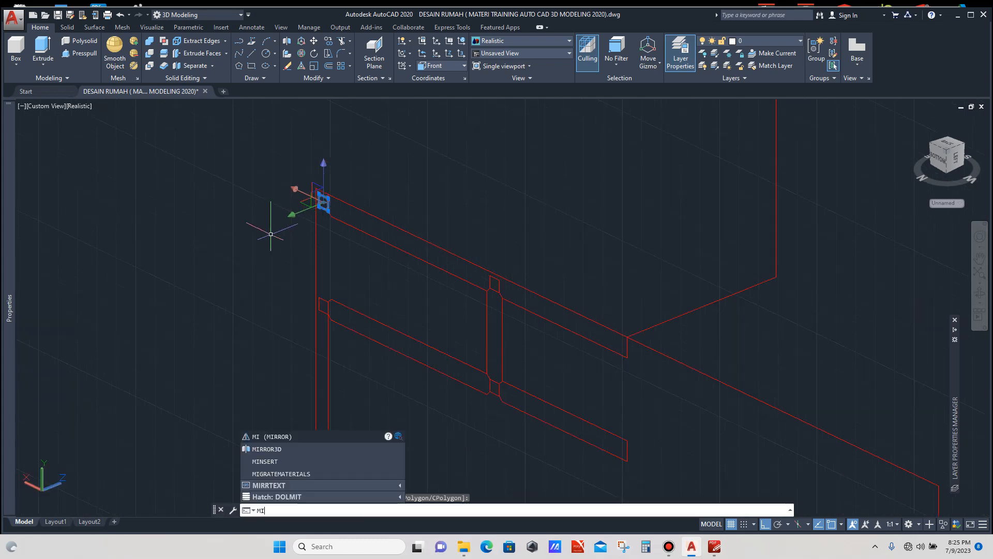
{"action": "key", "text": "Down"}
{"action": "key", "text": "Return"}
{"action": "scroll", "coordinate": [284, 406], "scroll_direction": "down", "scroll_amount": 3}
{"action": "scroll", "coordinate": [292, 401], "scroll_direction": "up", "scroll_amount": 4}
{"action": "left_click", "coordinate": [303, 400]}
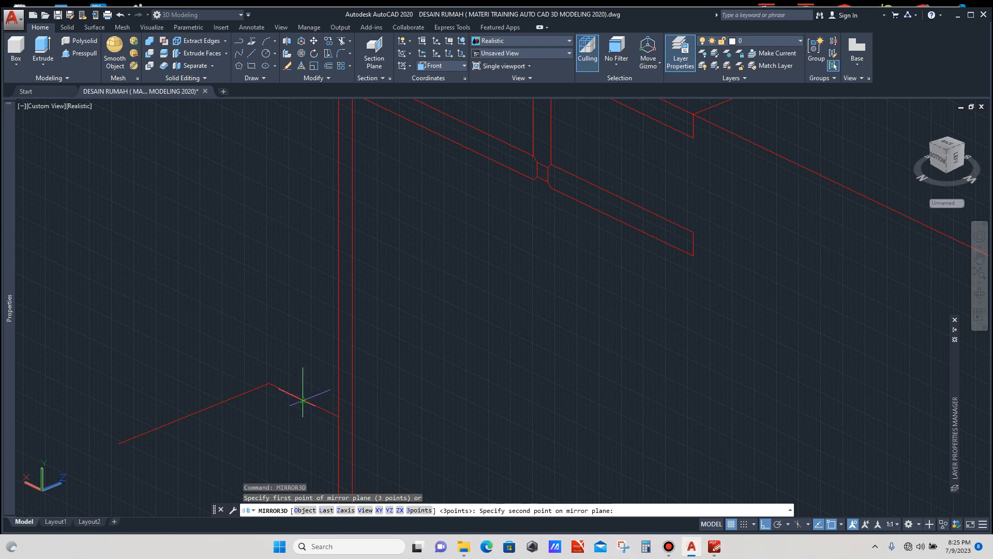
{"action": "left_click", "coordinate": [268, 383]}
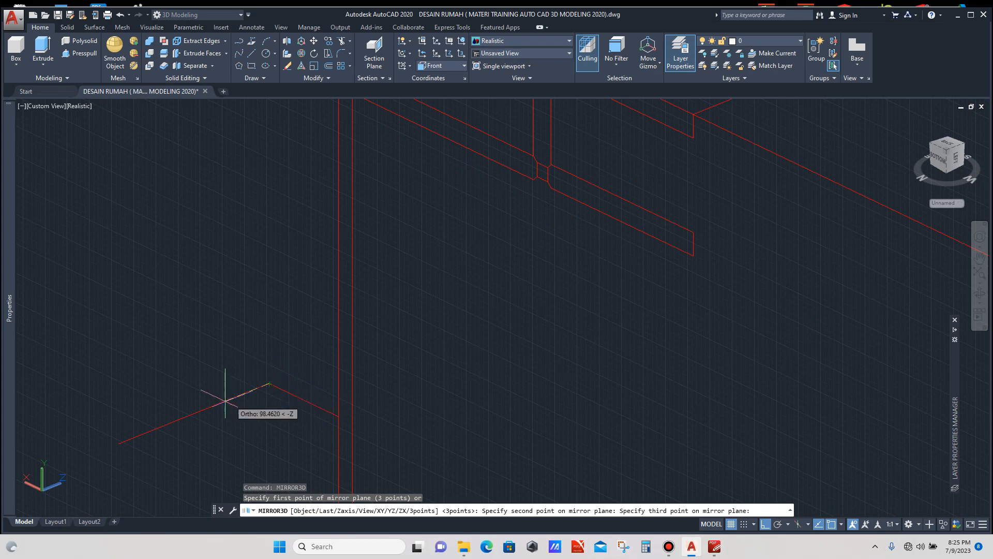
{"action": "left_click", "coordinate": [193, 414]}
{"action": "key", "text": "Return"}
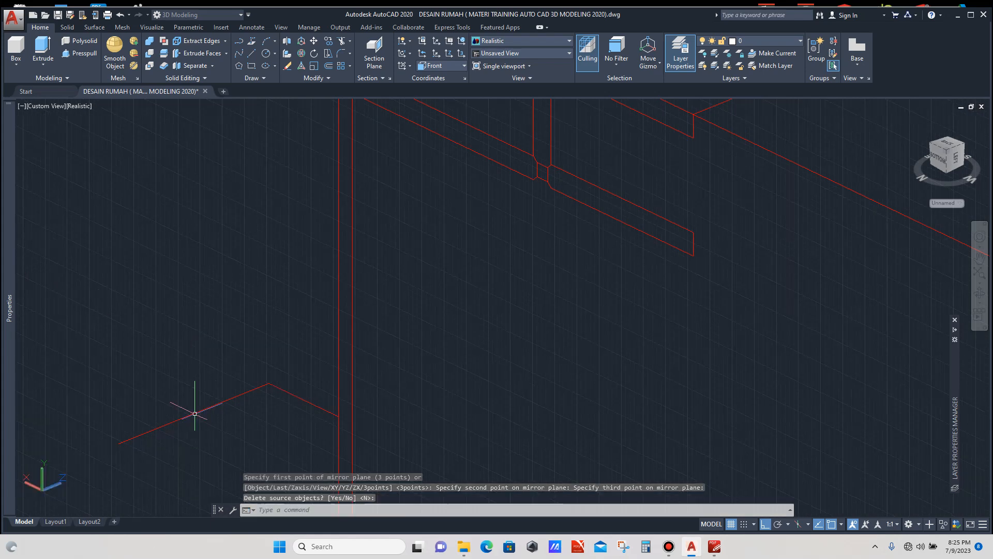
Inspect the mirrored corner tenon, the transom and mullion joints, and the frame's upper-left corner.
{"action": "scroll", "coordinate": [284, 277], "scroll_direction": "down", "scroll_amount": 3}
{"action": "scroll", "coordinate": [302, 371], "scroll_direction": "up", "scroll_amount": 9}
{"action": "scroll", "coordinate": [284, 380], "scroll_direction": "down", "scroll_amount": 11}
{"action": "scroll", "coordinate": [324, 305], "scroll_direction": "up", "scroll_amount": 6}
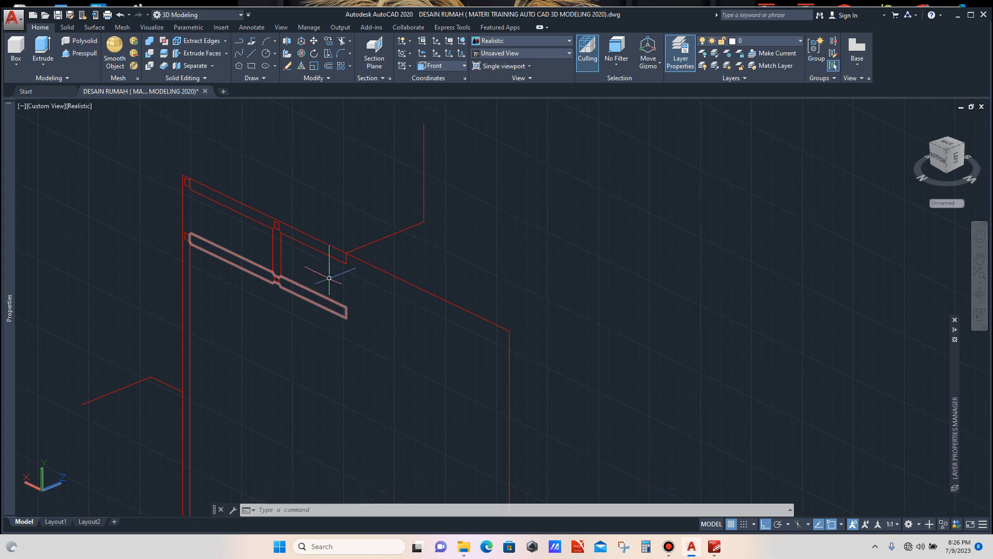
{"action": "scroll", "coordinate": [331, 256], "scroll_direction": "up", "scroll_amount": 2}
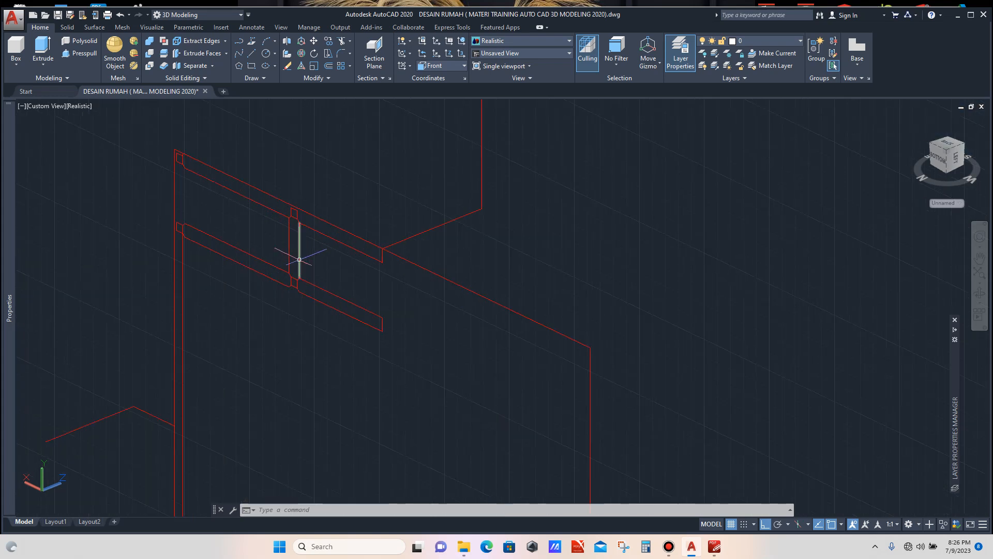
{"action": "scroll", "coordinate": [297, 251], "scroll_direction": "down", "scroll_amount": 4}
{"action": "scroll", "coordinate": [289, 227], "scroll_direction": "up", "scroll_amount": 6}
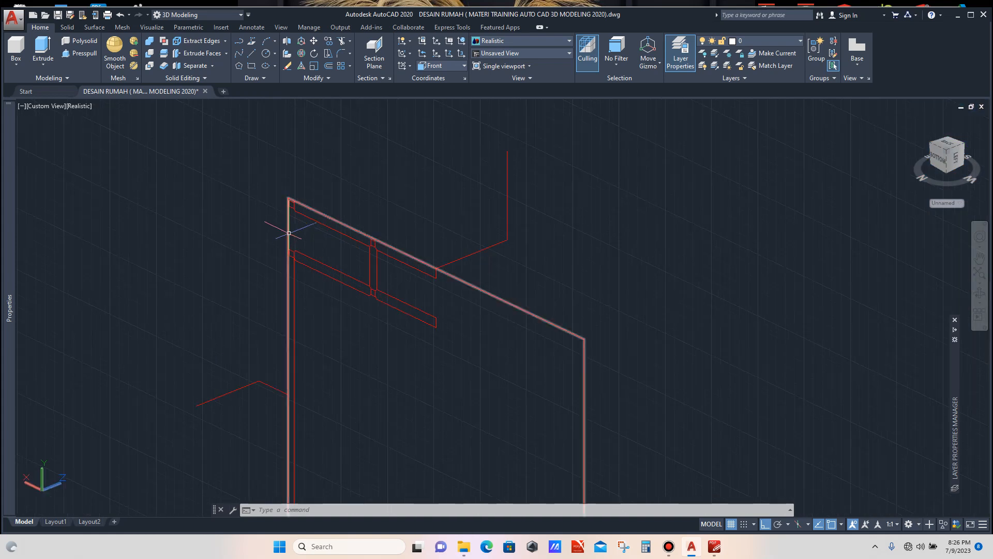
{"action": "scroll", "coordinate": [287, 202], "scroll_direction": "up", "scroll_amount": 2}
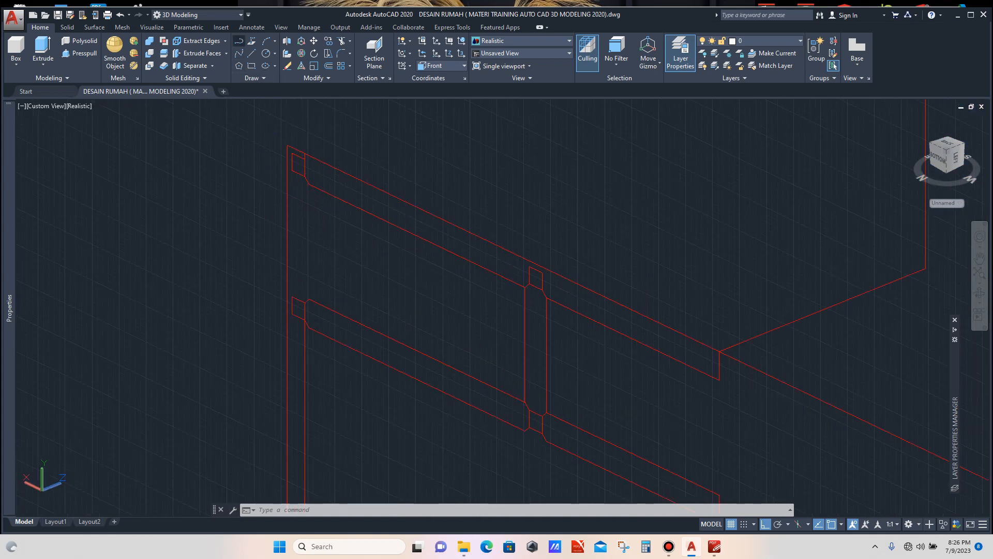
Trace the door frame's long vertical post as a closed polyline, following the notches at the top, middle and bottom rail joints.
{"action": "left_click", "coordinate": [239, 42]}
{"action": "scroll", "coordinate": [279, 144], "scroll_direction": "up", "scroll_amount": 4}
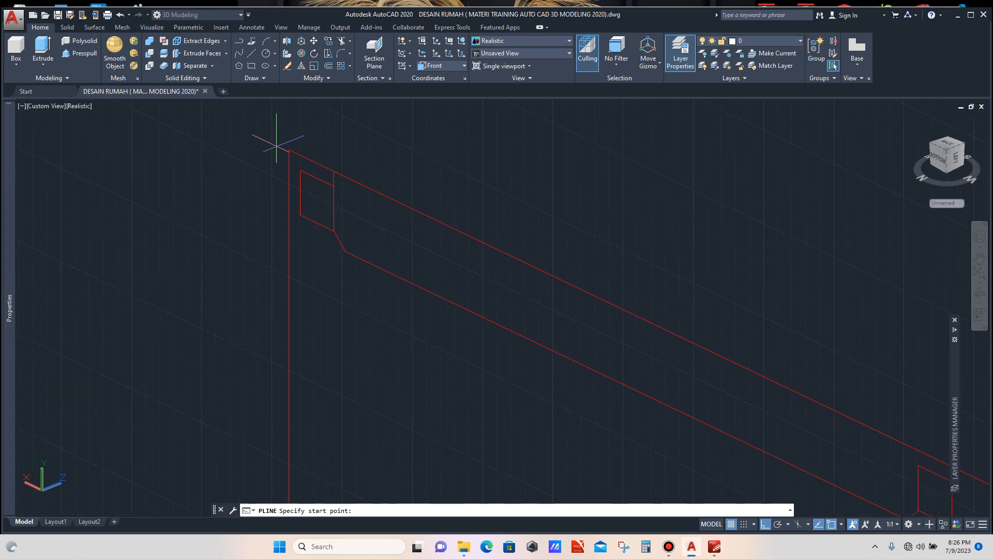
{"action": "left_click", "coordinate": [289, 149]}
{"action": "scroll", "coordinate": [310, 163], "scroll_direction": "up", "scroll_amount": 2}
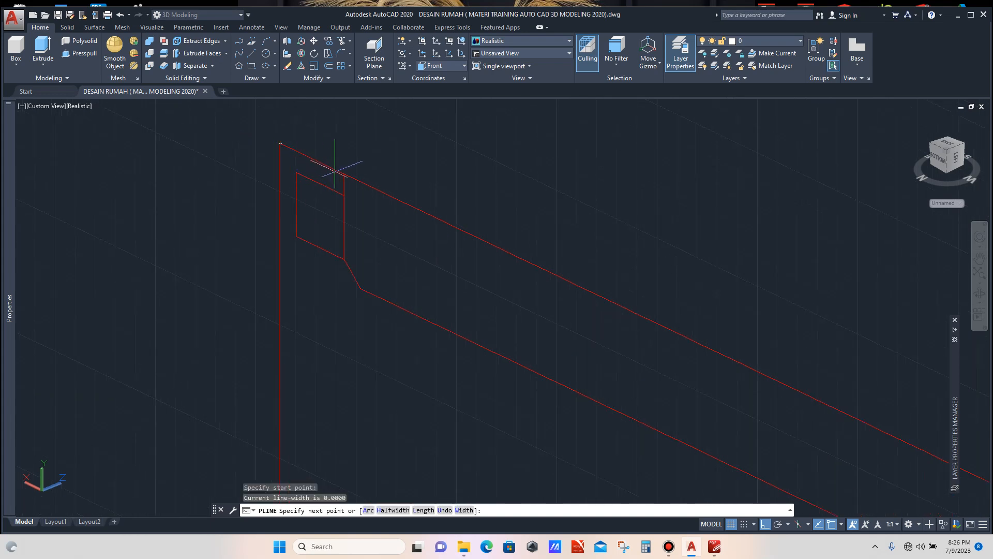
{"action": "left_click", "coordinate": [344, 174]}
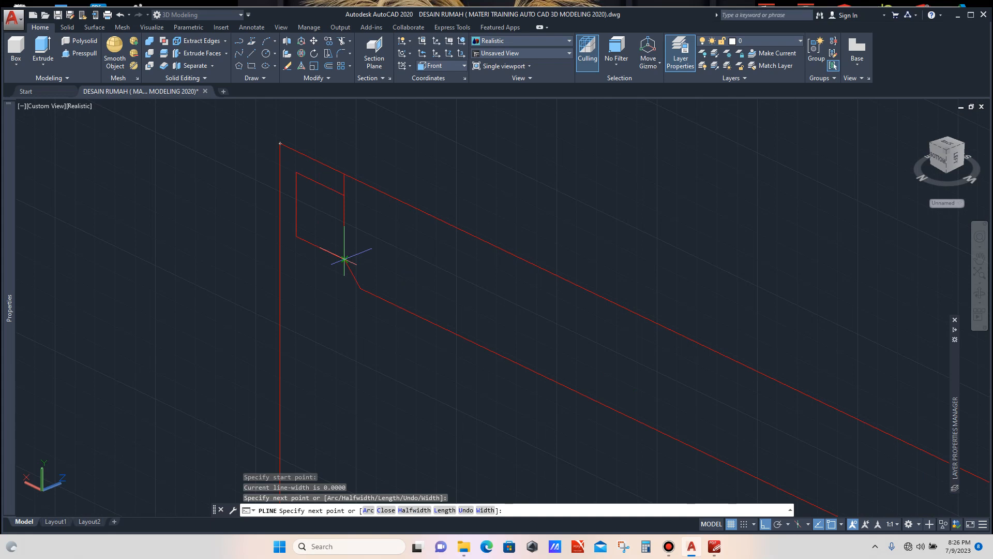
{"action": "left_click", "coordinate": [344, 259]}
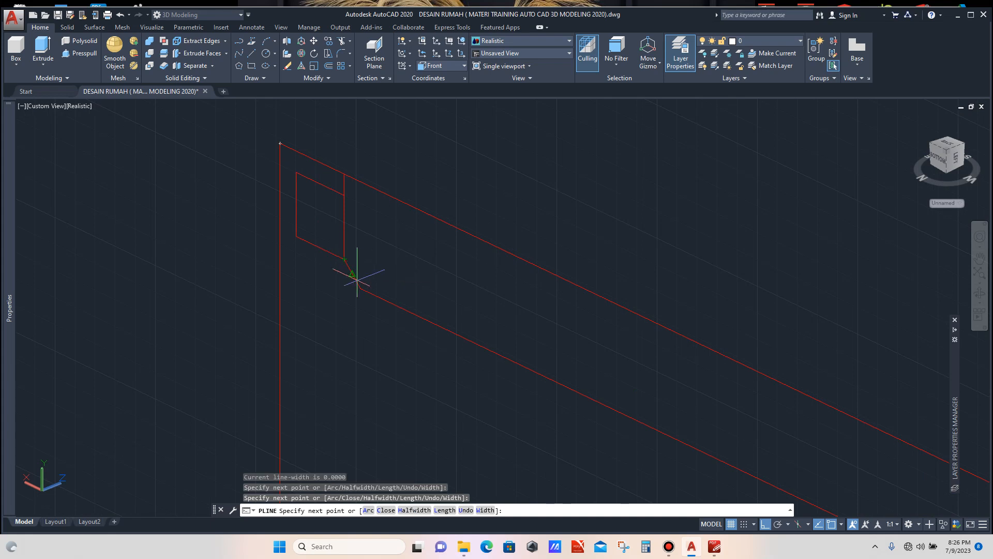
{"action": "left_click", "coordinate": [361, 288]}
{"action": "scroll", "coordinate": [360, 288], "scroll_direction": "down", "scroll_amount": 5}
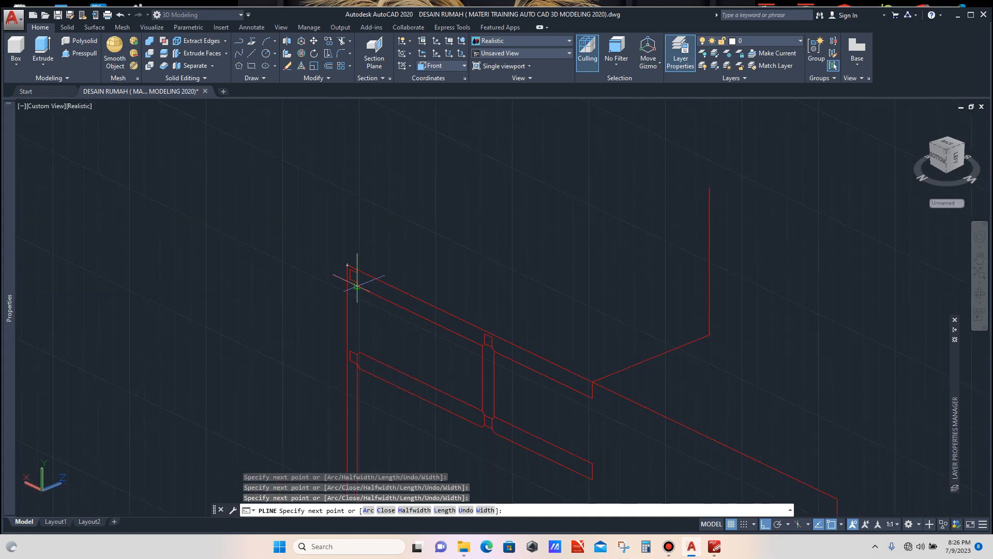
{"action": "scroll", "coordinate": [362, 361], "scroll_direction": "up", "scroll_amount": 6}
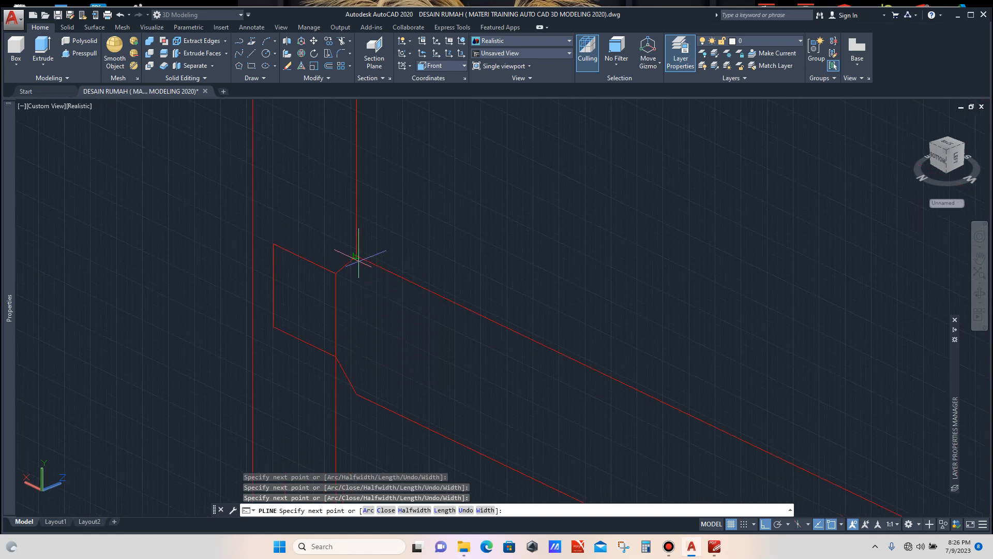
{"action": "left_click", "coordinate": [356, 255]}
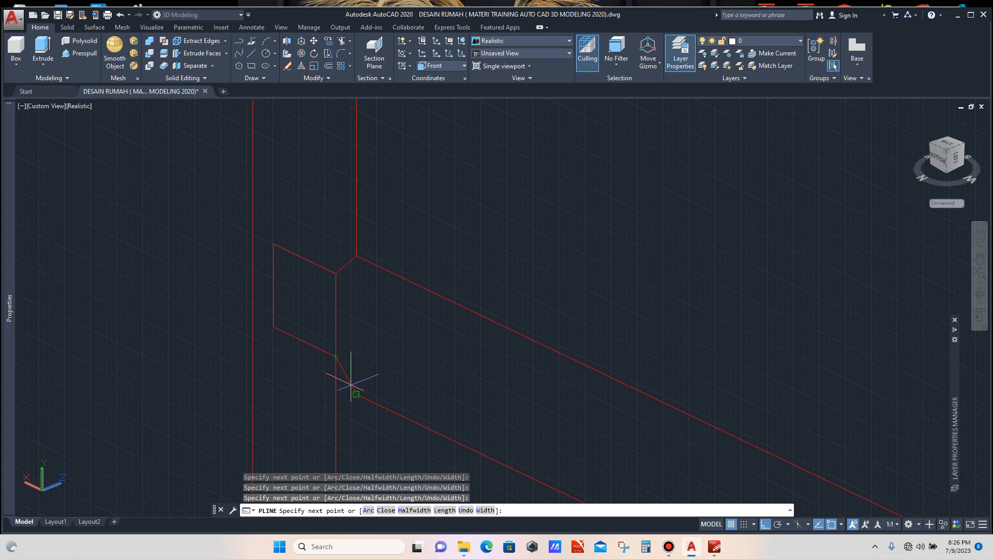
{"action": "scroll", "coordinate": [360, 372], "scroll_direction": "down", "scroll_amount": 8}
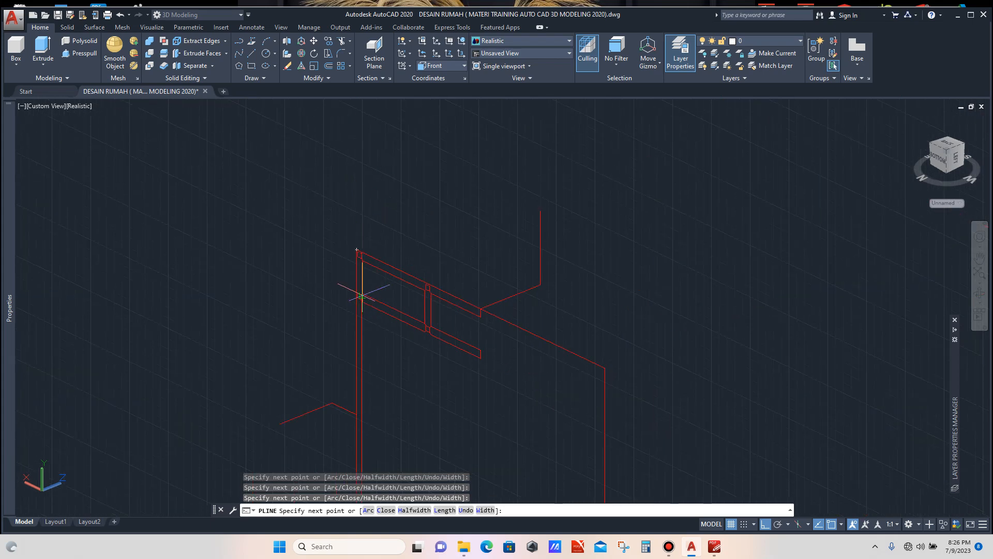
{"action": "scroll", "coordinate": [373, 383], "scroll_direction": "up", "scroll_amount": 5}
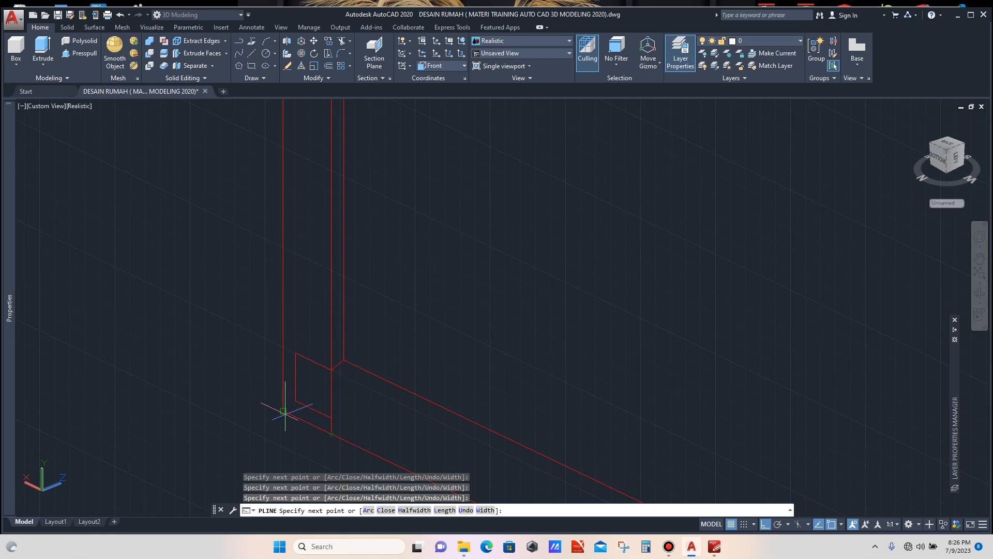
{"action": "scroll", "coordinate": [284, 404], "scroll_direction": "down", "scroll_amount": 4}
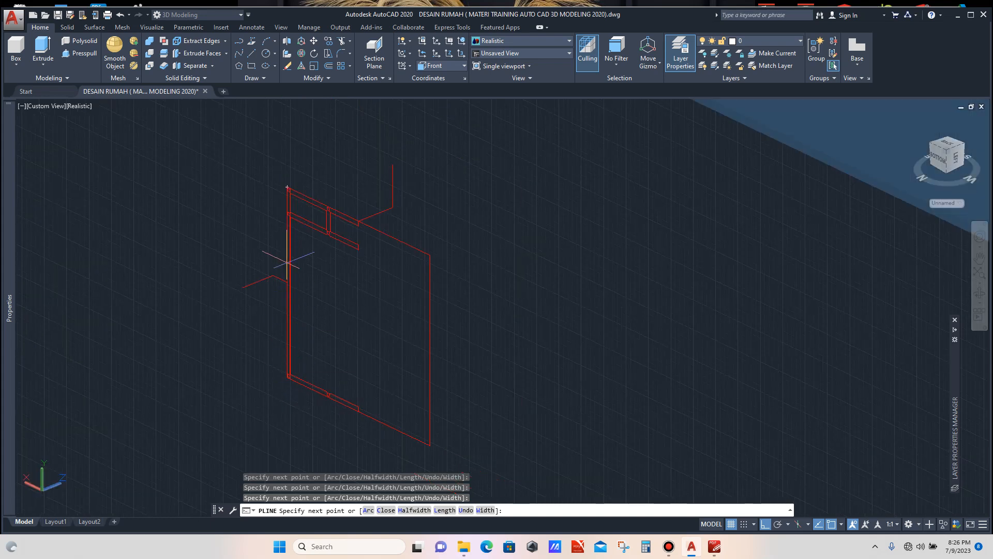
{"action": "scroll", "coordinate": [287, 189], "scroll_direction": "up", "scroll_amount": 5}
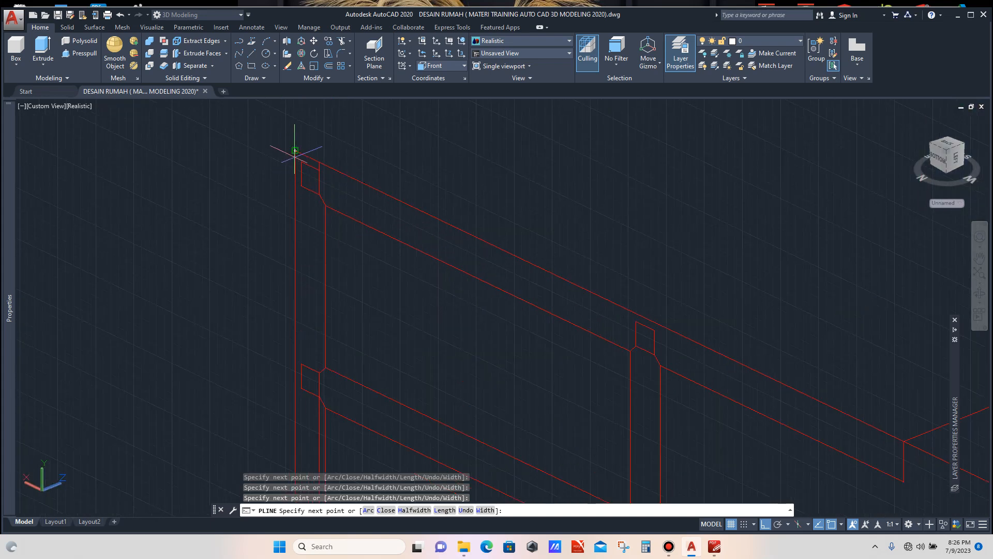
{"action": "left_click", "coordinate": [295, 151]}
{"action": "key", "text": "Return"}
Delete the leftover vertical construction line inside the newly traced post outline.
{"action": "scroll", "coordinate": [344, 159], "scroll_direction": "down", "scroll_amount": 4}
{"action": "scroll", "coordinate": [335, 259], "scroll_direction": "up", "scroll_amount": 3}
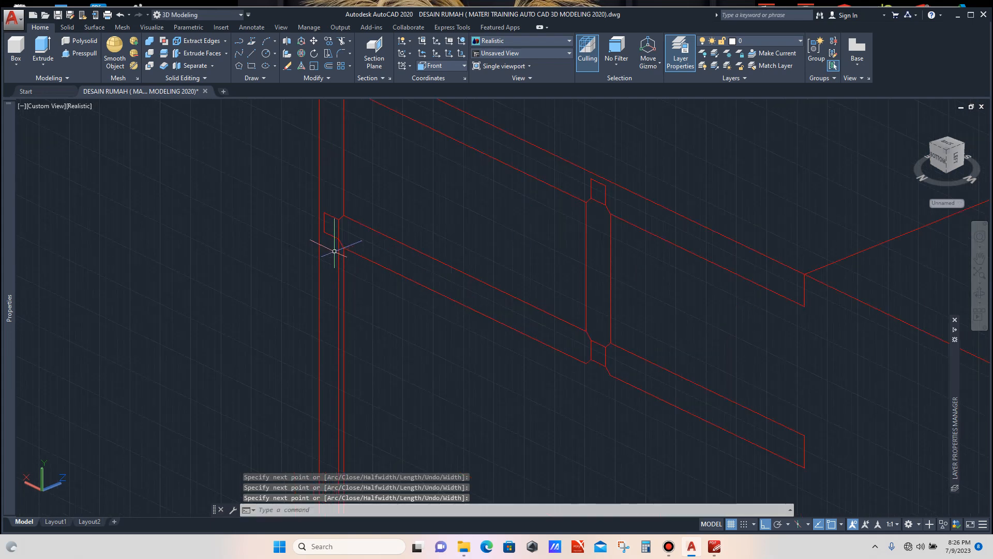
{"action": "left_click", "coordinate": [341, 186]}
{"action": "scroll", "coordinate": [340, 238], "scroll_direction": "down", "scroll_amount": 4}
{"action": "scroll", "coordinate": [337, 233], "scroll_direction": "down", "scroll_amount": 1}
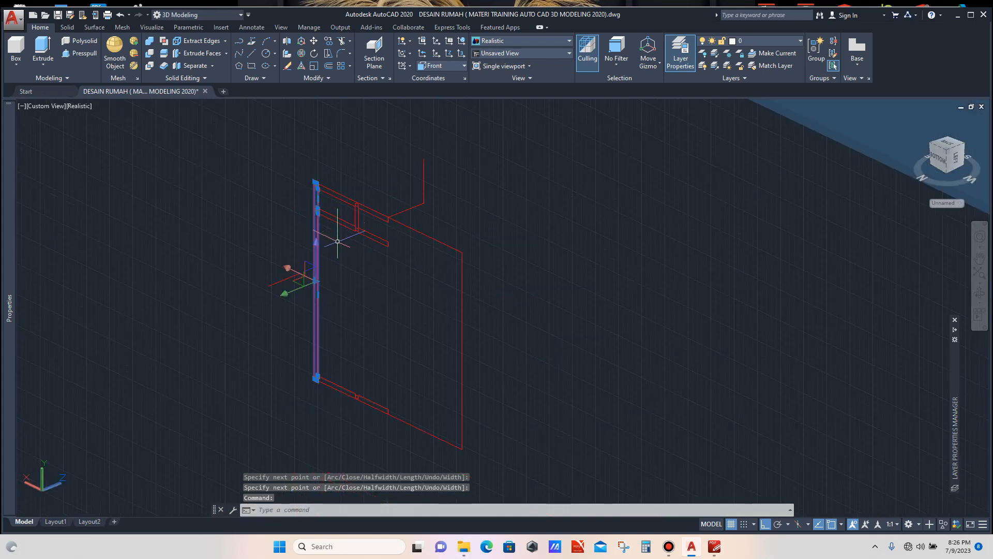
{"action": "key", "text": "Escape"}
{"action": "scroll", "coordinate": [321, 336], "scroll_direction": "up", "scroll_amount": 4}
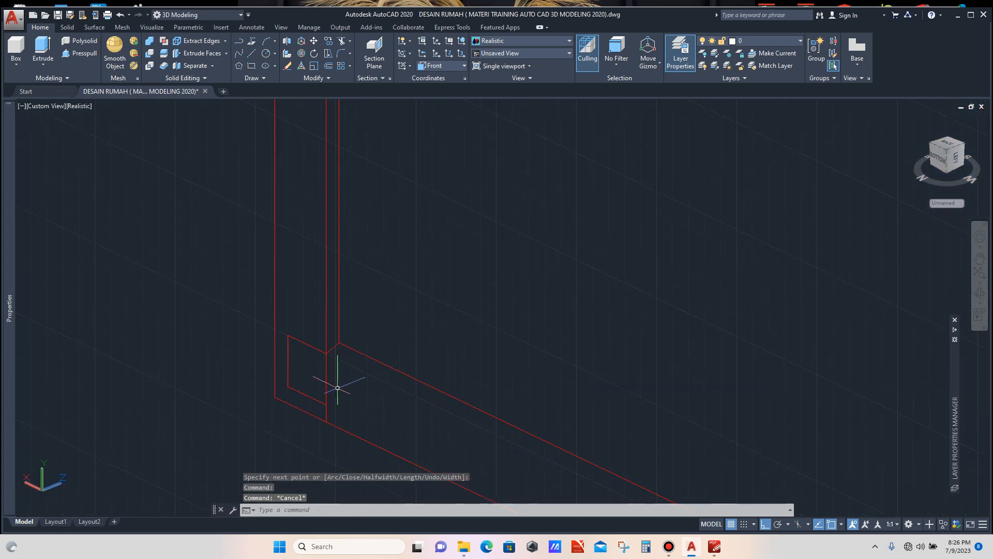
{"action": "left_click", "coordinate": [331, 385]}
{"action": "key", "text": "Escape"}
{"action": "scroll", "coordinate": [327, 407], "scroll_direction": "up", "scroll_amount": 3}
{"action": "left_click", "coordinate": [328, 409]}
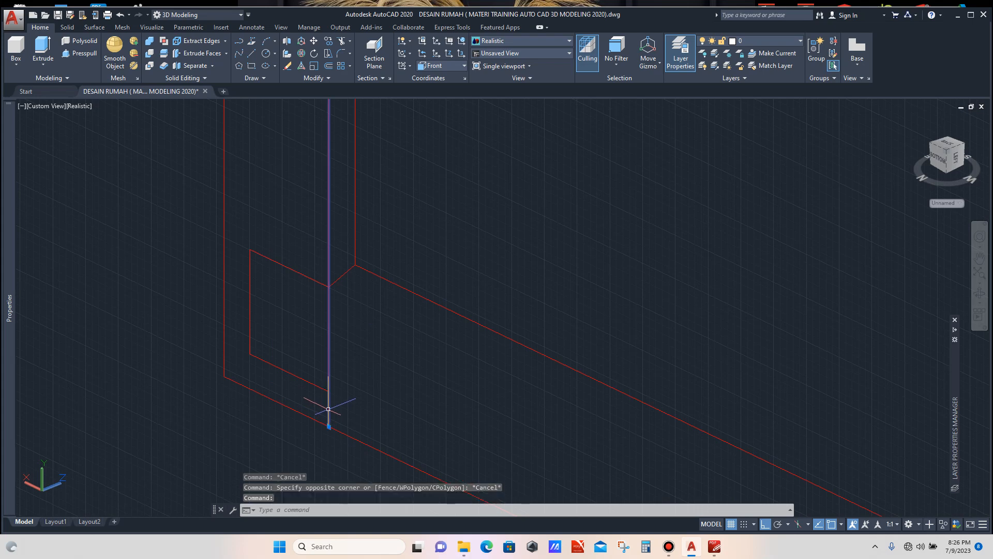
{"action": "key", "text": "Delete"}
Mirror the vertical post outline with MIRROR3D across the frame's vertical mid-plane, using three points on the guide lines and keeping the original.
{"action": "scroll", "coordinate": [323, 402], "scroll_direction": "down", "scroll_amount": 5}
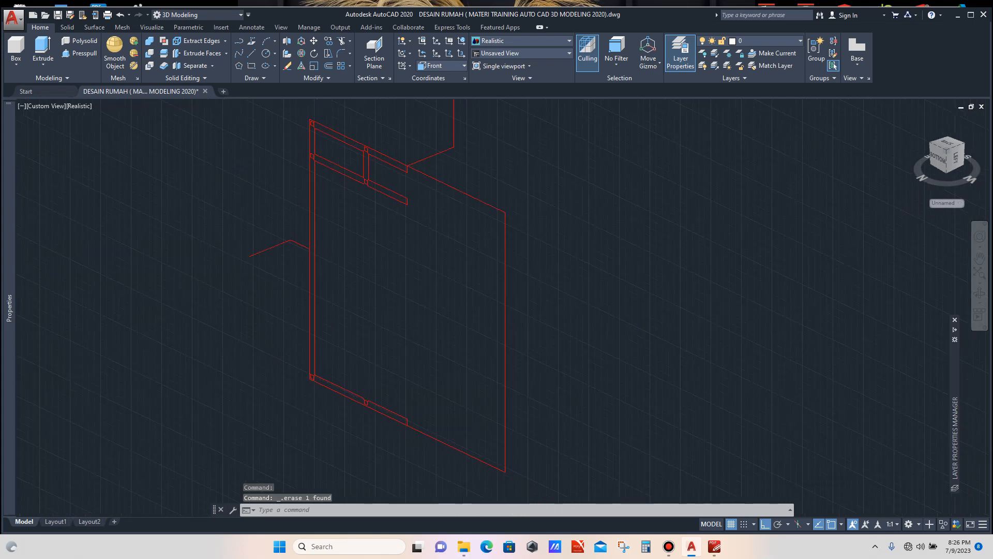
{"action": "scroll", "coordinate": [317, 245], "scroll_direction": "up", "scroll_amount": 5}
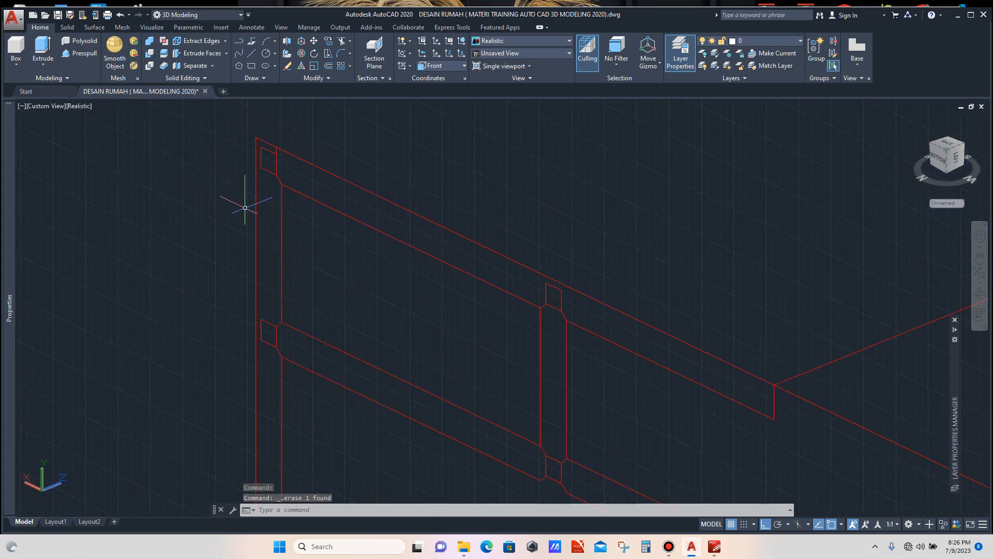
{"action": "scroll", "coordinate": [282, 323], "scroll_direction": "down", "scroll_amount": 5}
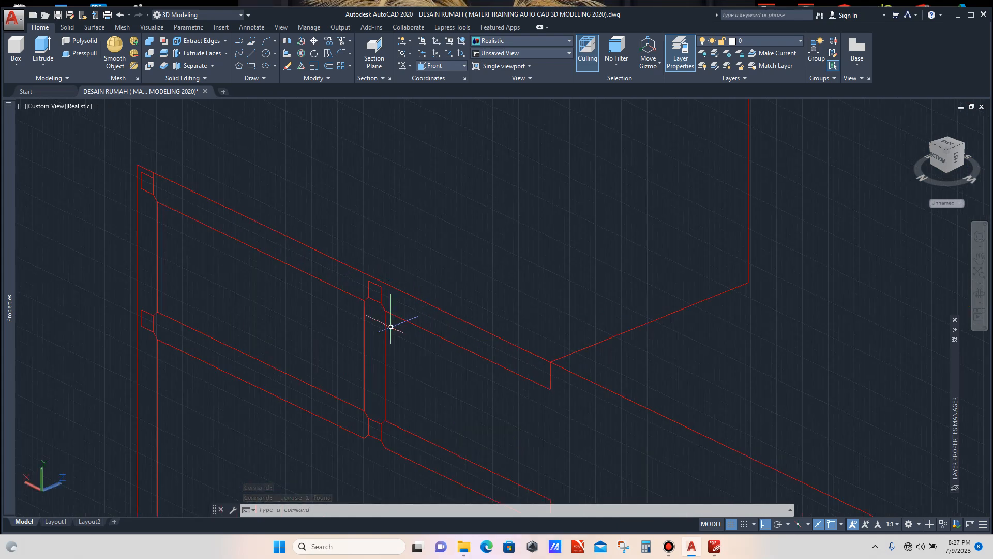
{"action": "scroll", "coordinate": [383, 336], "scroll_direction": "down", "scroll_amount": 3}
{"action": "scroll", "coordinate": [382, 366], "scroll_direction": "up", "scroll_amount": 8}
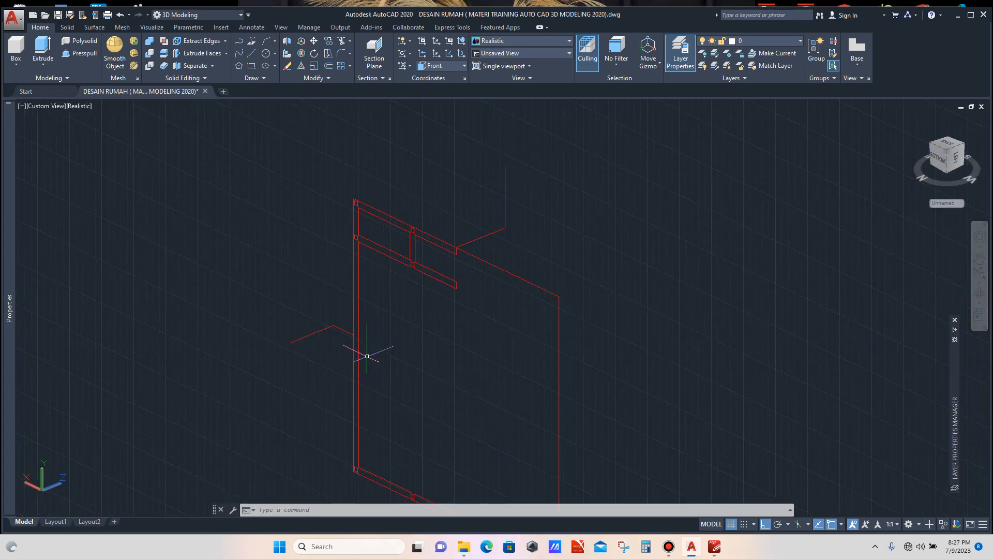
{"action": "scroll", "coordinate": [360, 314], "scroll_direction": "up", "scroll_amount": 2}
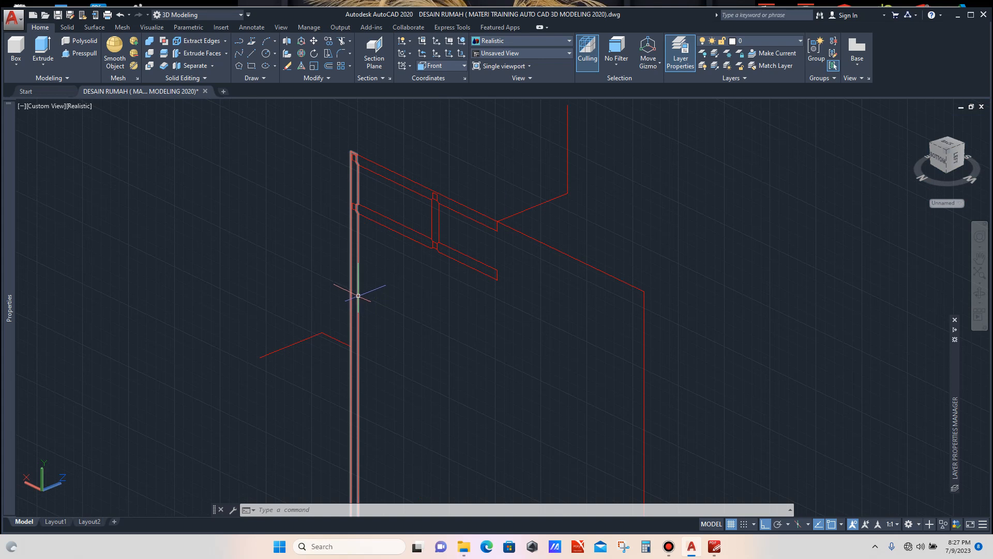
{"action": "left_click", "coordinate": [357, 287]}
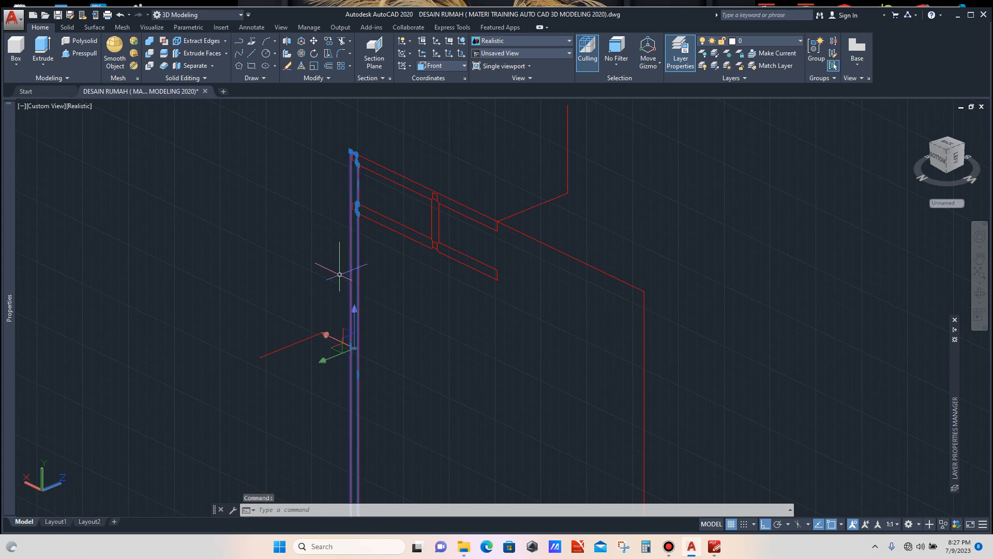
{"action": "scroll", "coordinate": [334, 272], "scroll_direction": "down", "scroll_amount": 4}
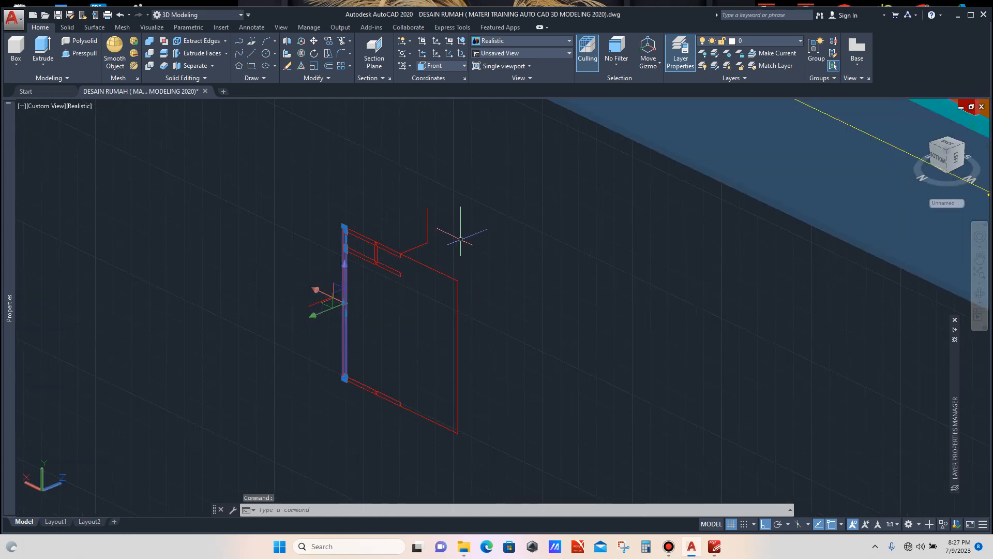
{"action": "type", "text": "m"}
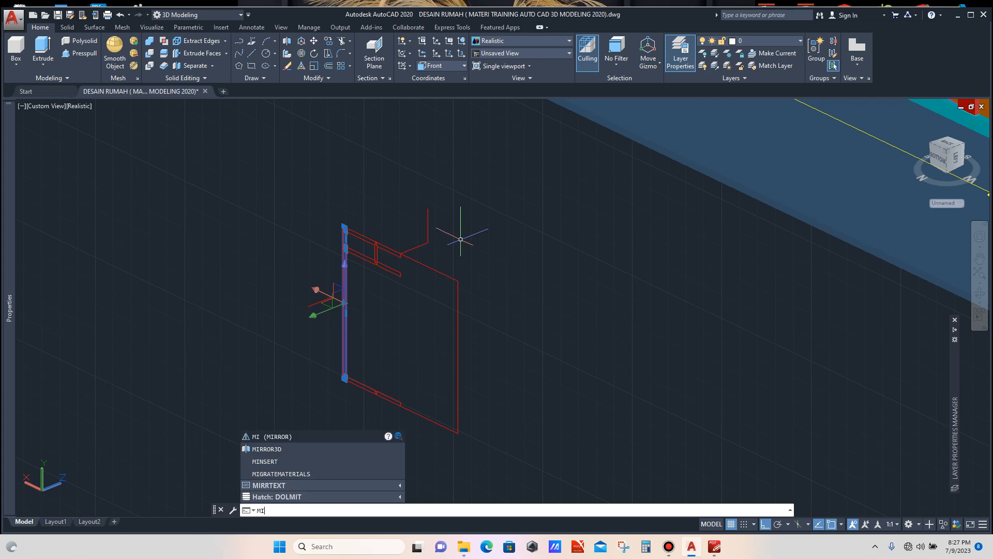
{"action": "key", "text": "Down"}
{"action": "key", "text": "Return"}
{"action": "scroll", "coordinate": [412, 240], "scroll_direction": "up", "scroll_amount": 3}
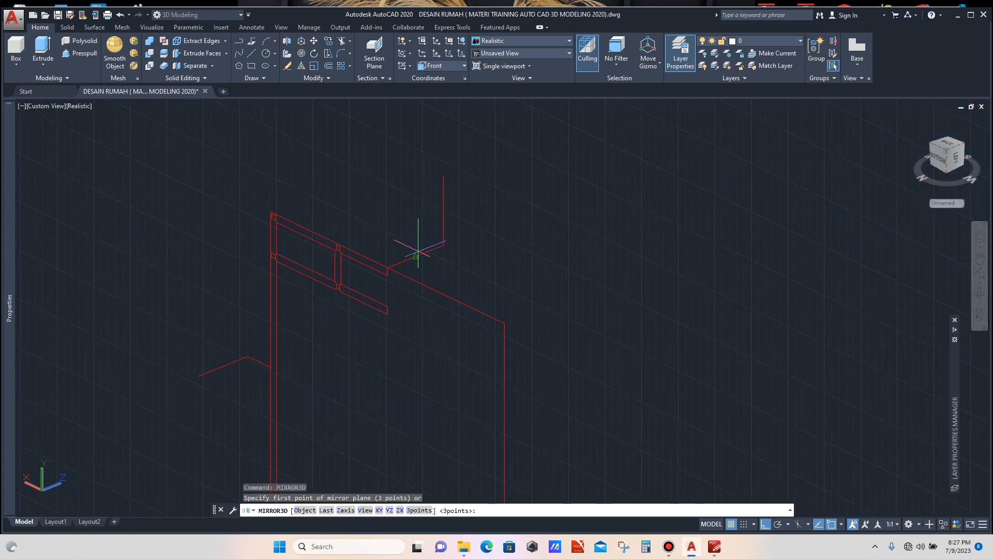
{"action": "left_click", "coordinate": [416, 256]}
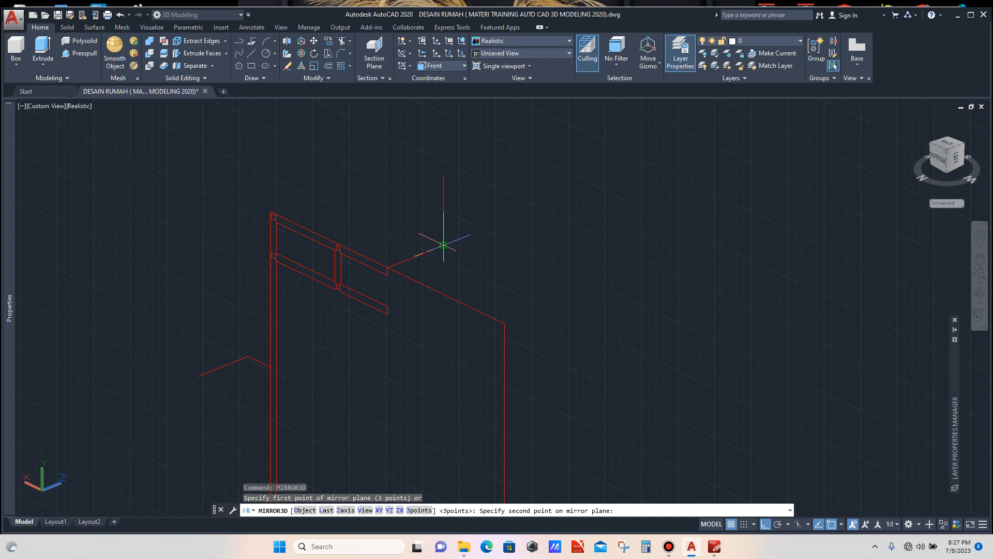
{"action": "left_click", "coordinate": [443, 245]}
{"action": "left_click", "coordinate": [443, 208]}
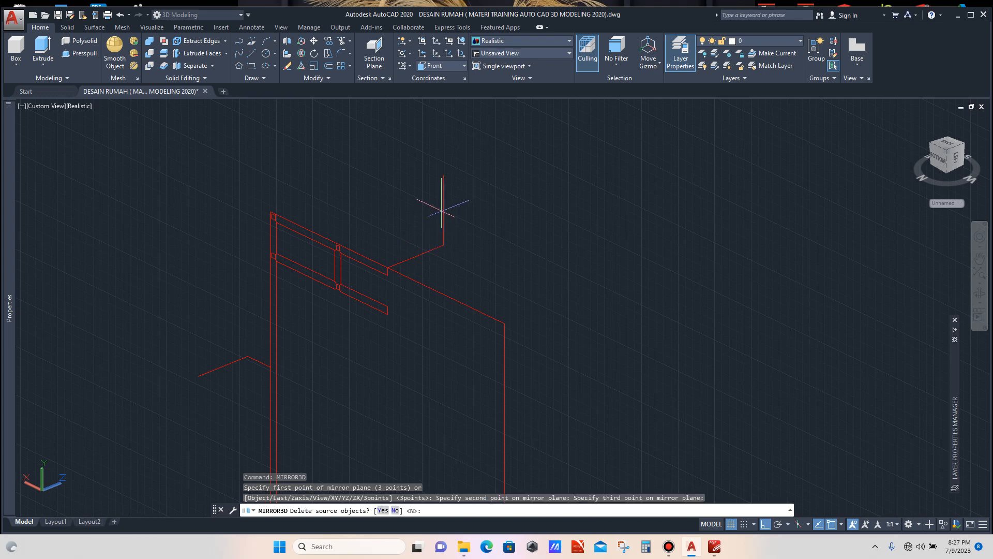
{"action": "key", "text": "Return"}
Mirror the top and middle rail outlines with MIRROR3D across the frame's vertical mid-plane, using three guide-line points and keeping the originals.
{"action": "scroll", "coordinate": [466, 257], "scroll_direction": "down", "scroll_amount": 3}
{"action": "scroll", "coordinate": [466, 257], "scroll_direction": "up", "scroll_amount": 3}
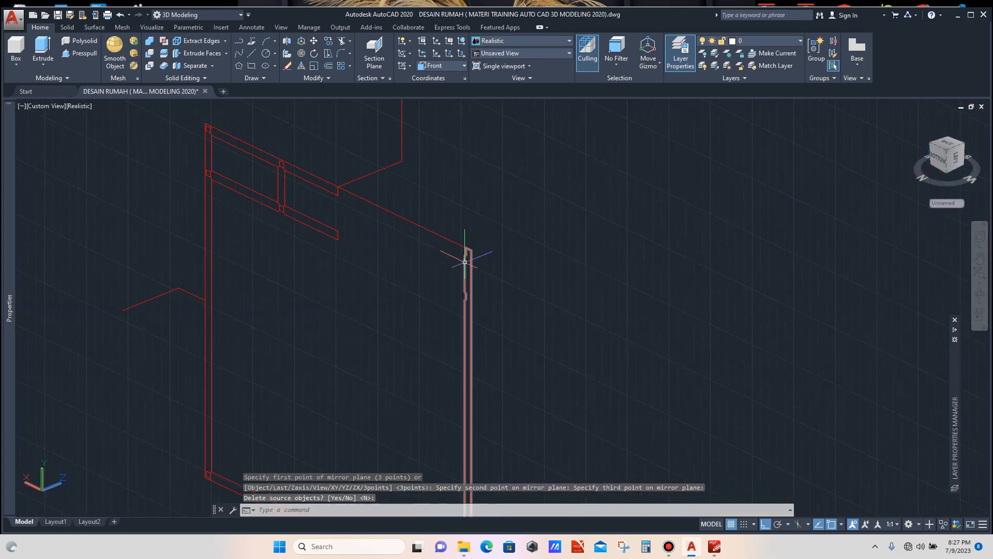
{"action": "scroll", "coordinate": [430, 280], "scroll_direction": "down", "scroll_amount": 3}
{"action": "scroll", "coordinate": [414, 276], "scroll_direction": "up", "scroll_amount": 4}
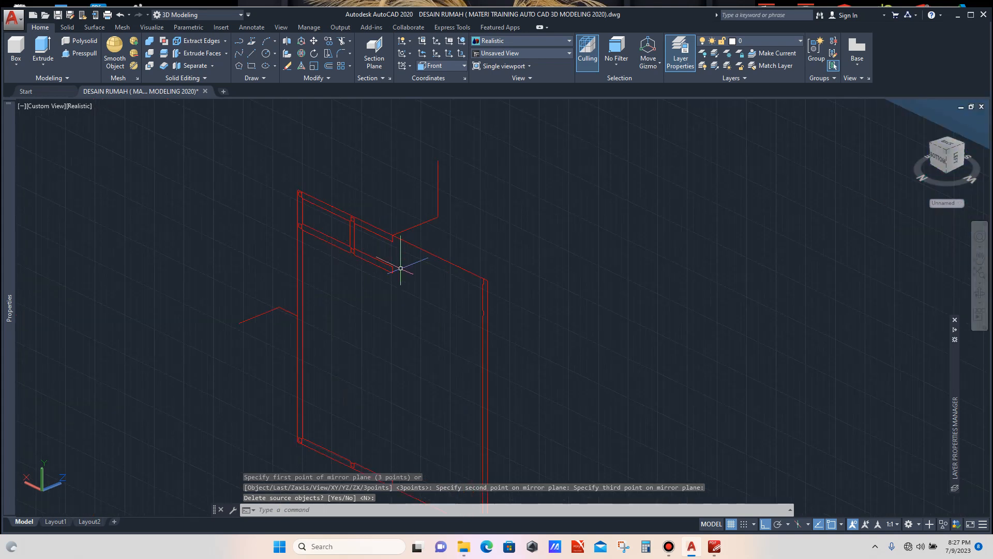
{"action": "scroll", "coordinate": [394, 264], "scroll_direction": "down", "scroll_amount": 2}
{"action": "scroll", "coordinate": [385, 261], "scroll_direction": "up", "scroll_amount": 5}
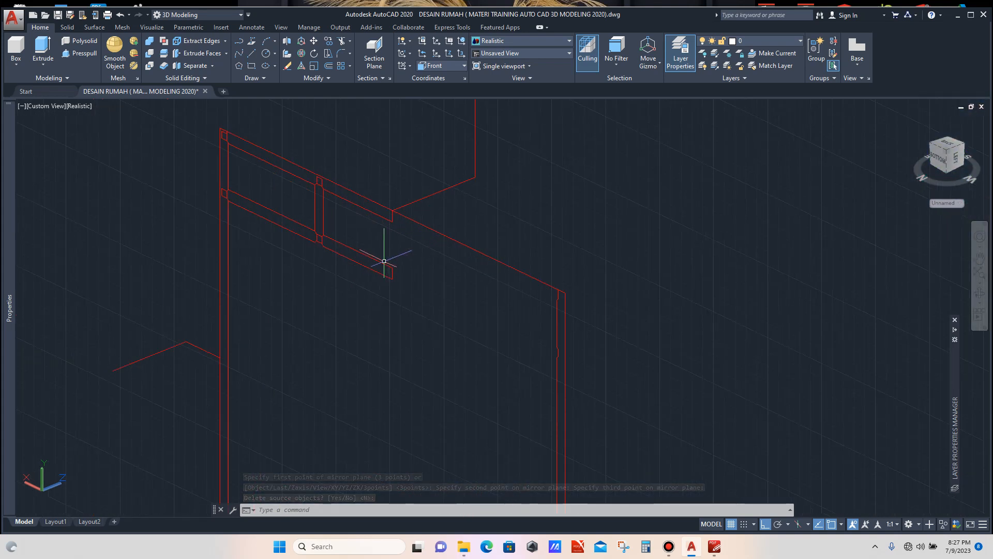
{"action": "left_click", "coordinate": [382, 271]}
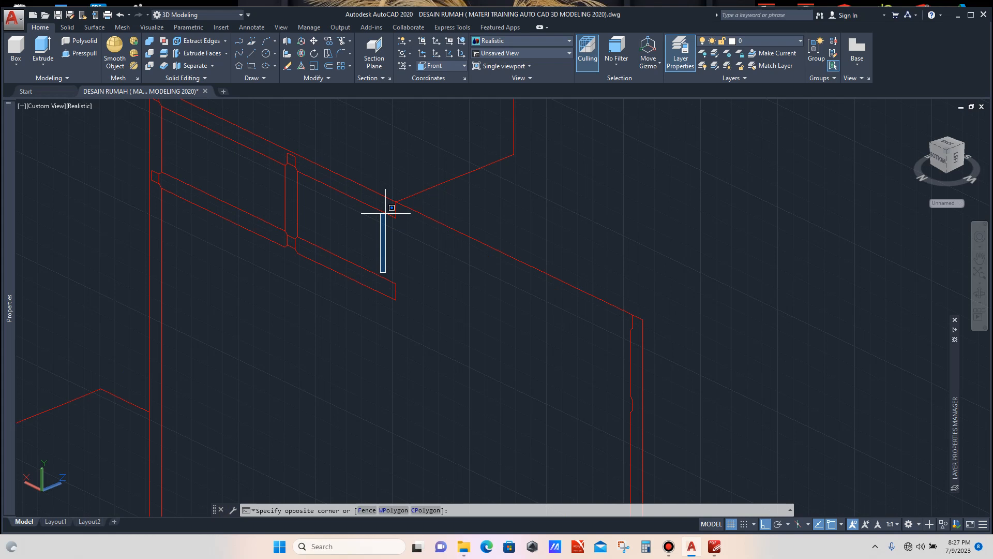
{"action": "key", "text": "Escape"}
{"action": "left_click", "coordinate": [409, 271]}
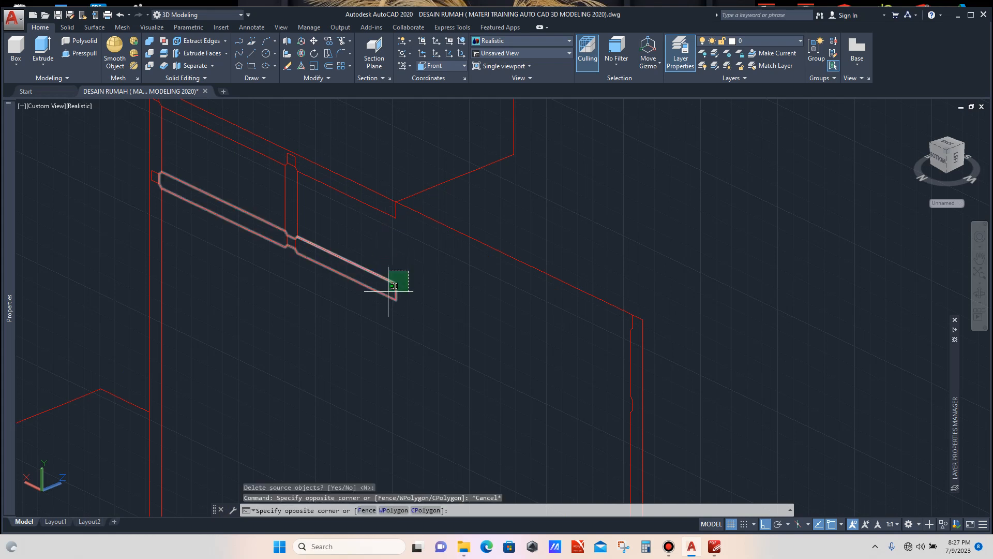
{"action": "left_click", "coordinate": [389, 290]}
{"action": "scroll", "coordinate": [391, 226], "scroll_direction": "up", "scroll_amount": 2}
{"action": "scroll", "coordinate": [395, 204], "scroll_direction": "down", "scroll_amount": 3}
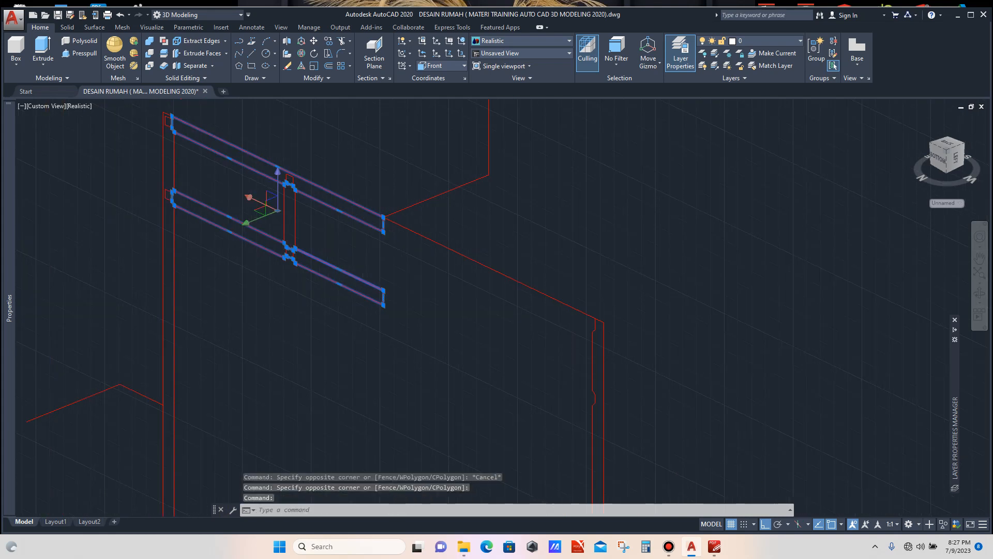
{"action": "type", "text": "mi"}
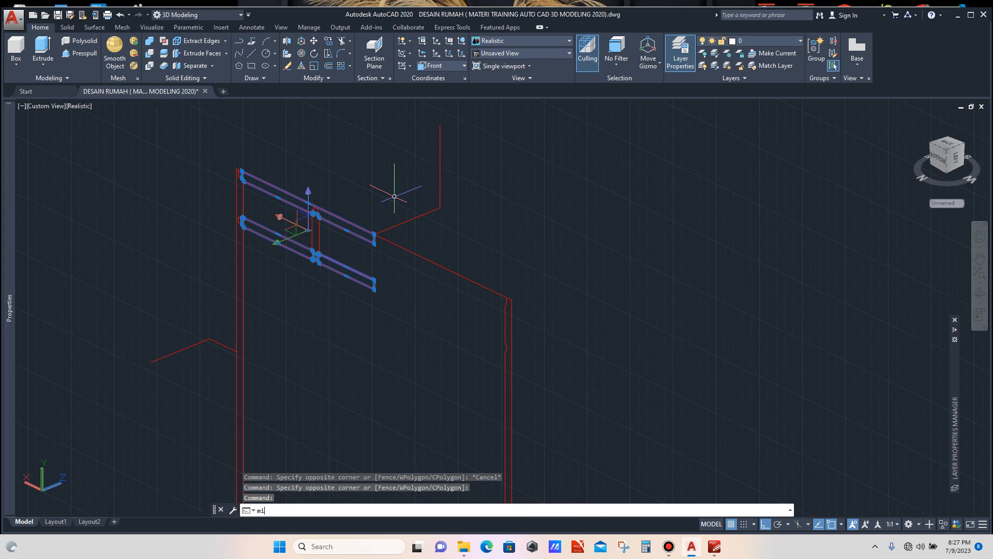
{"action": "key", "text": "Down"}
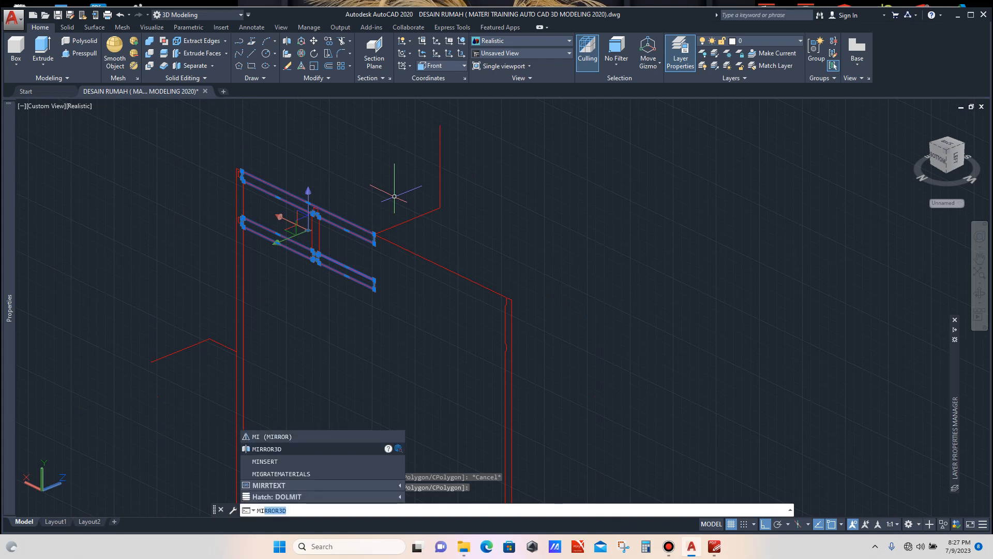
{"action": "key", "text": "Return"}
{"action": "left_click", "coordinate": [407, 221]}
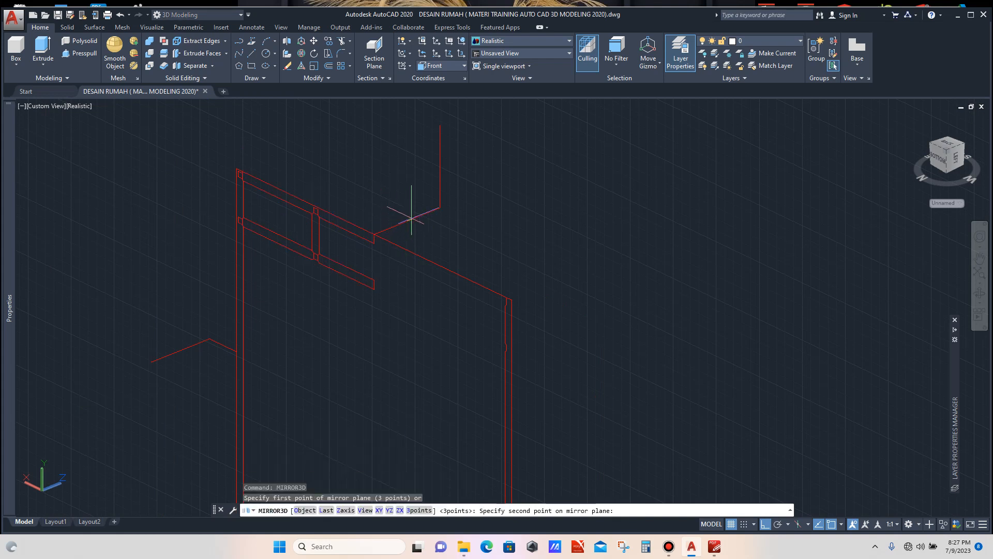
{"action": "left_click", "coordinate": [440, 207]}
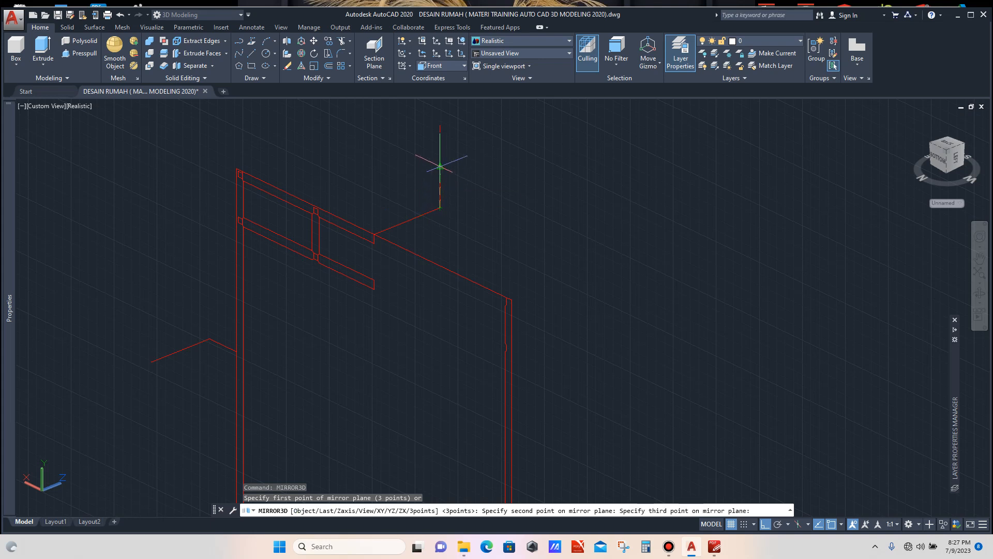
{"action": "left_click", "coordinate": [440, 167]}
{"action": "key", "text": "Return"}
Examine the mirrored rails where the halves meet at the frame's centre, the intermediate post joints and the bottom rail.
{"action": "scroll", "coordinate": [445, 217], "scroll_direction": "down", "scroll_amount": 3}
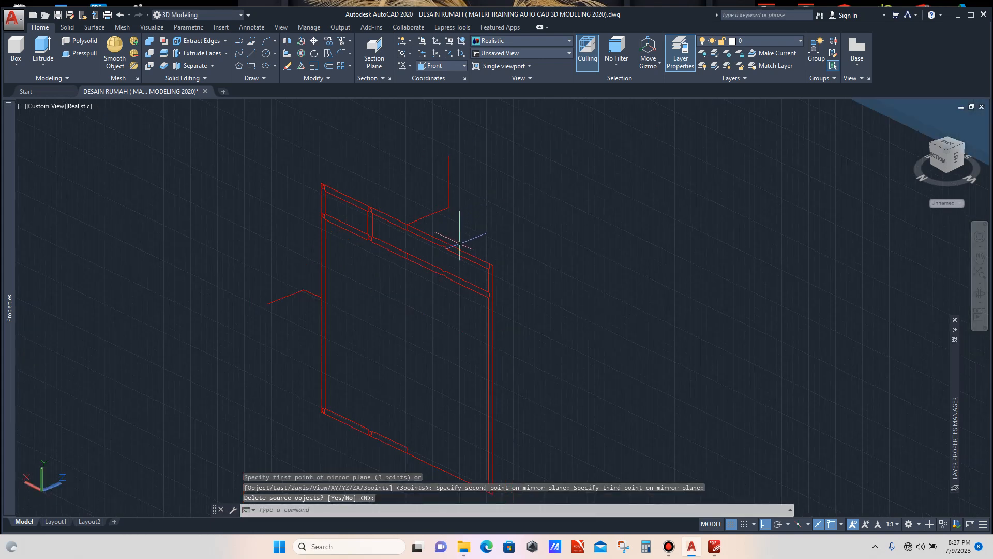
{"action": "scroll", "coordinate": [423, 210], "scroll_direction": "up", "scroll_amount": 3}
{"action": "scroll", "coordinate": [409, 246], "scroll_direction": "up", "scroll_amount": 3}
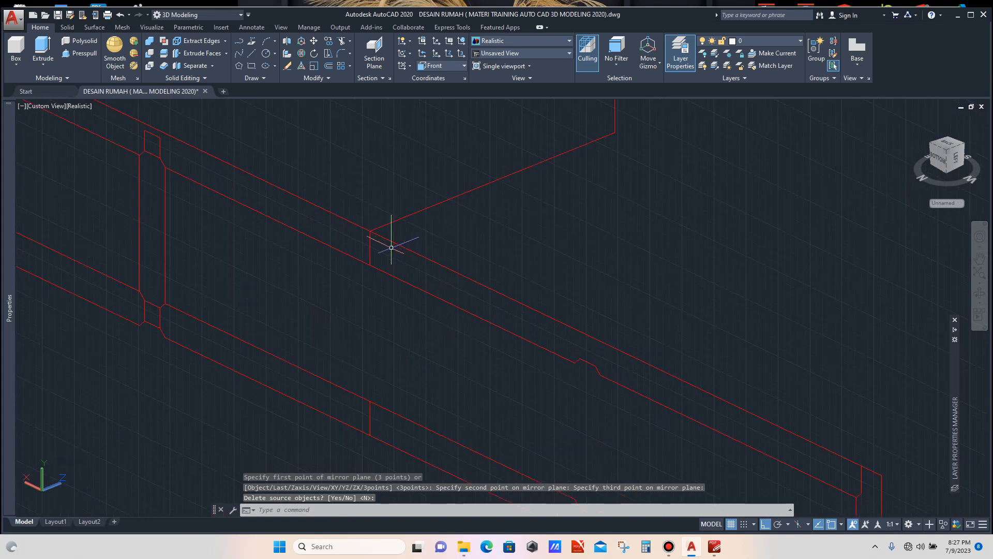
{"action": "left_click", "coordinate": [370, 244]}
{"action": "scroll", "coordinate": [428, 221], "scroll_direction": "down", "scroll_amount": 2}
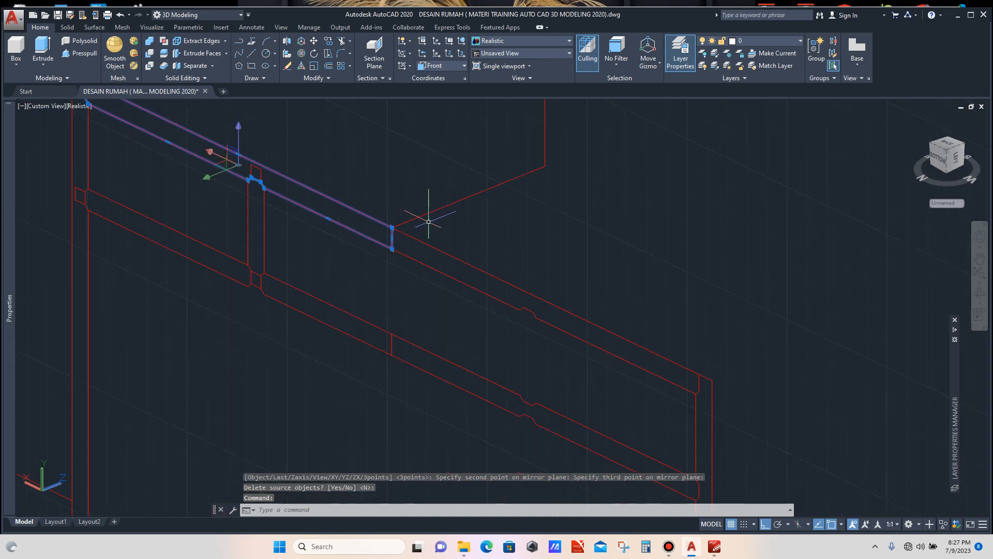
{"action": "key", "text": "Escape"}
{"action": "scroll", "coordinate": [414, 220], "scroll_direction": "down", "scroll_amount": 3}
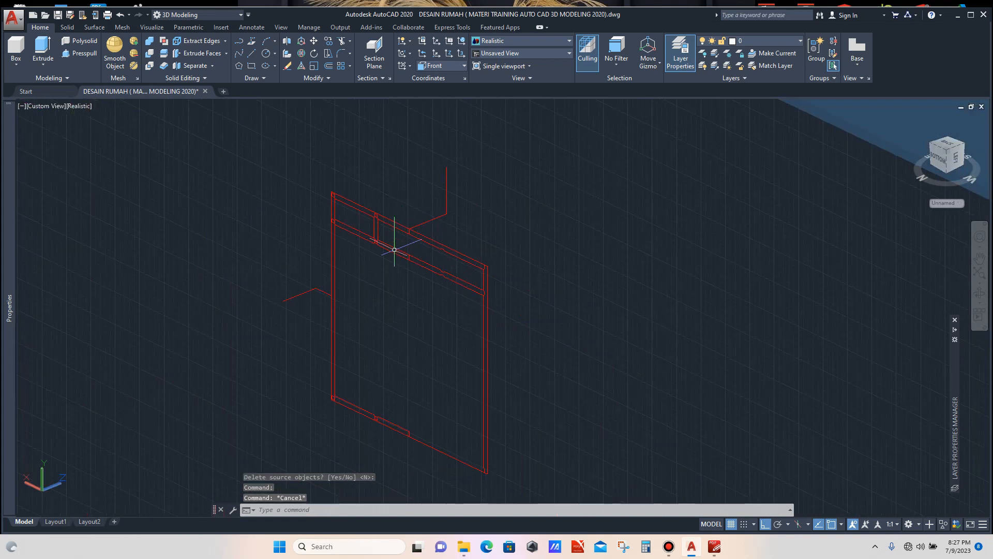
{"action": "scroll", "coordinate": [423, 249], "scroll_direction": "up", "scroll_amount": 2}
{"action": "scroll", "coordinate": [331, 205], "scroll_direction": "up", "scroll_amount": 2}
{"action": "scroll", "coordinate": [320, 196], "scroll_direction": "up", "scroll_amount": 2}
{"action": "scroll", "coordinate": [326, 227], "scroll_direction": "down", "scroll_amount": 4}
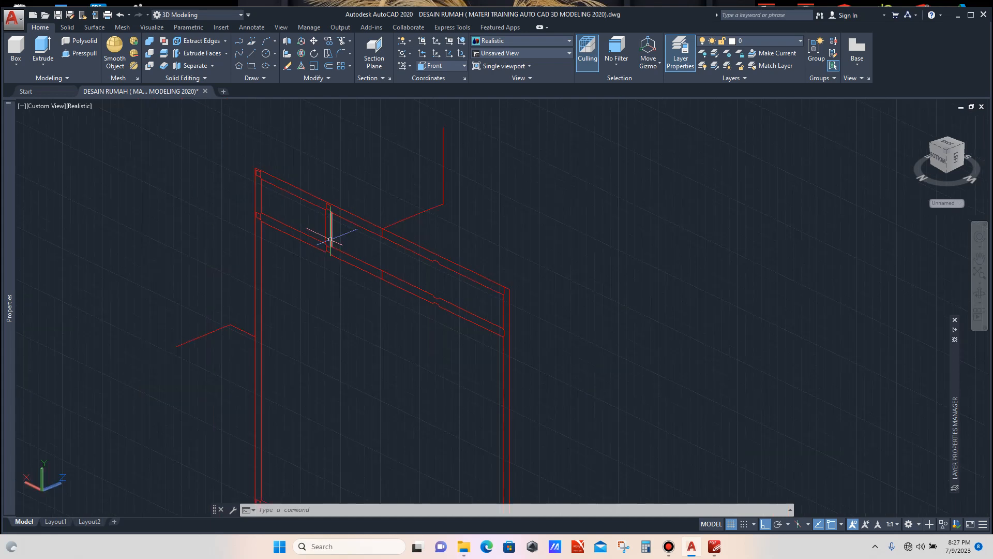
{"action": "scroll", "coordinate": [329, 352], "scroll_direction": "up", "scroll_amount": 3}
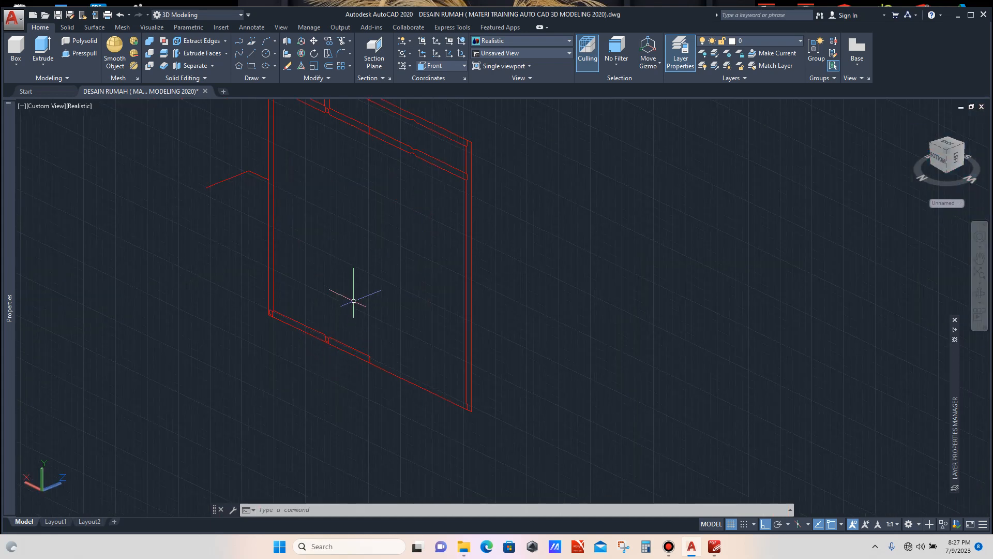
{"action": "scroll", "coordinate": [337, 280], "scroll_direction": "down", "scroll_amount": 2}
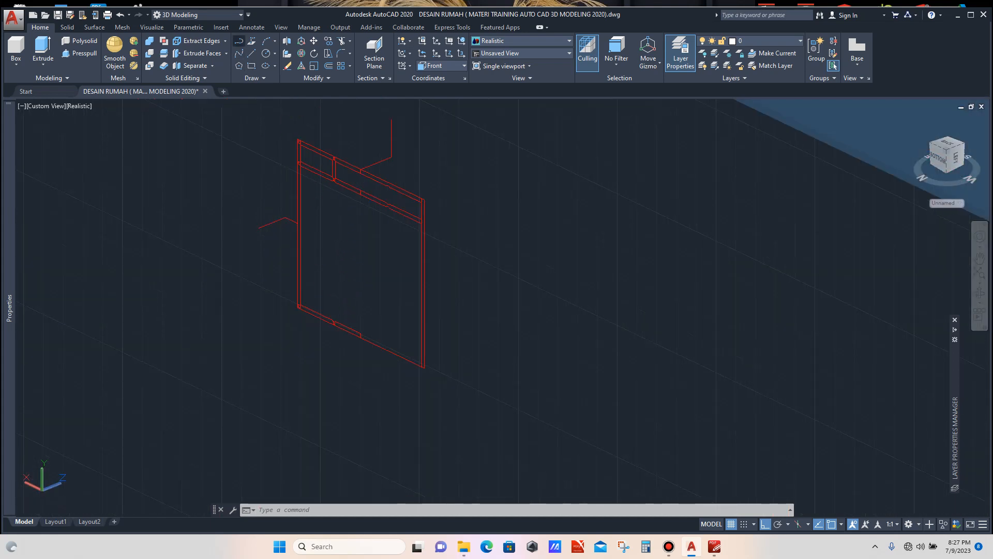
Start a polyline at the top rail joint and trace the intermediate post's notched top end and one side down through the middle rail joint.
{"action": "left_click", "coordinate": [238, 40]}
{"action": "scroll", "coordinate": [327, 173], "scroll_direction": "up", "scroll_amount": 8}
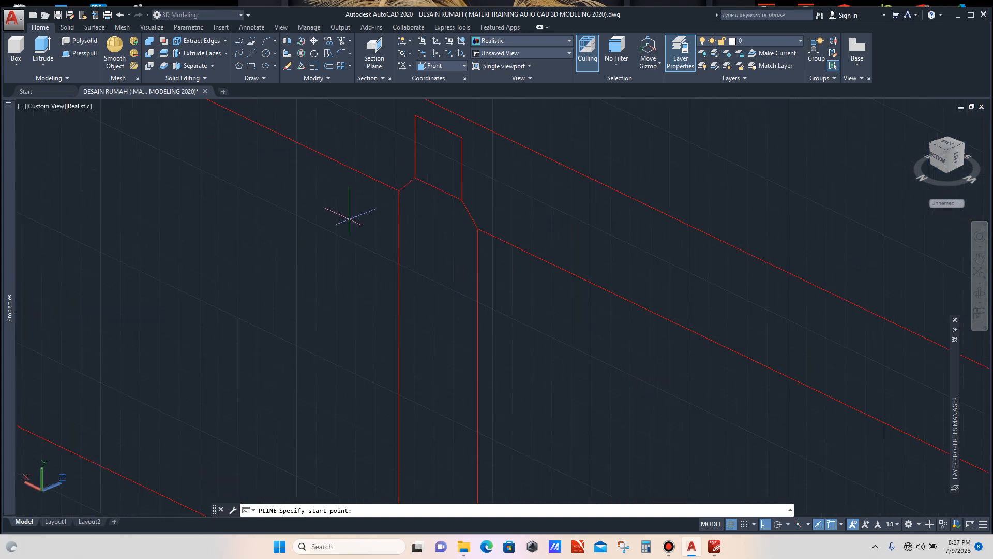
{"action": "left_click", "coordinate": [399, 191]}
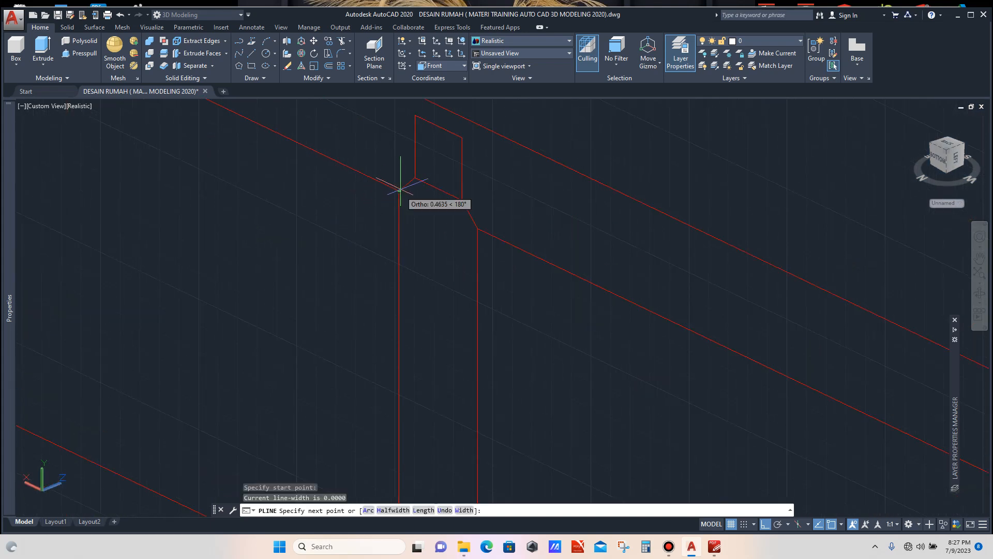
{"action": "left_click", "coordinate": [461, 201]}
{"action": "left_click", "coordinate": [477, 228]}
{"action": "scroll", "coordinate": [472, 216], "scroll_direction": "up", "scroll_amount": 5}
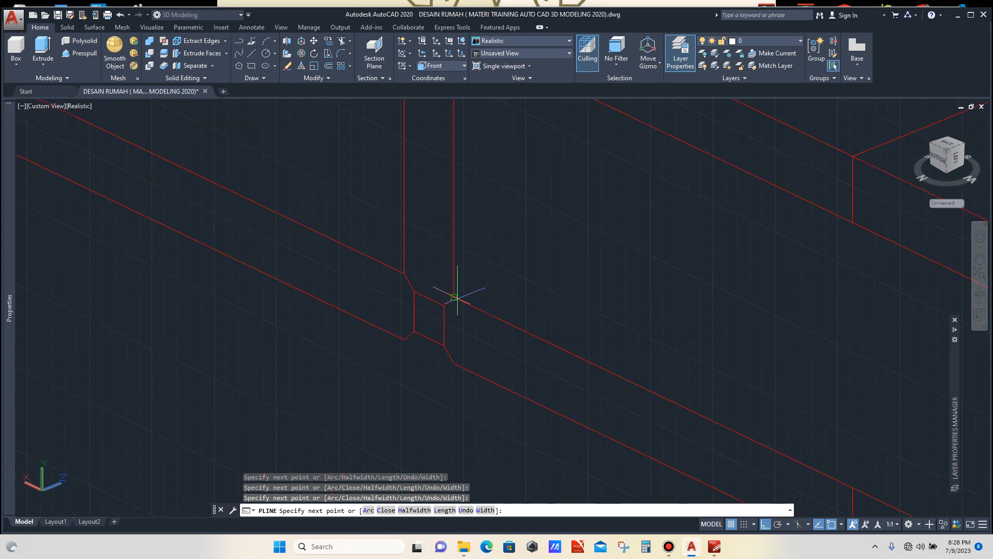
{"action": "left_click", "coordinate": [454, 297]}
{"action": "left_click", "coordinate": [443, 305]}
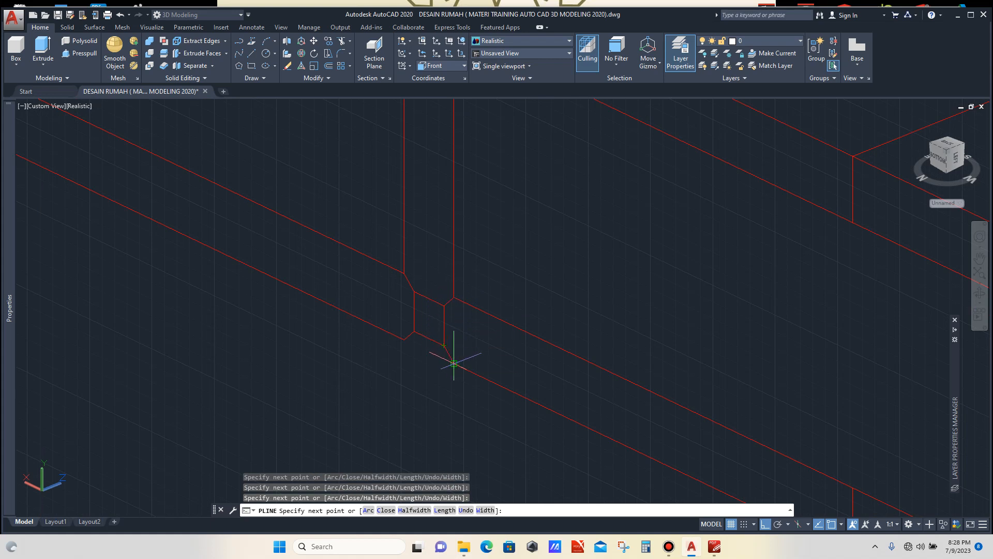
Continue the intermediate post's polyline around the bottom rail notch and back up through the middle rail joint to its starting corner.
{"action": "scroll", "coordinate": [453, 363], "scroll_direction": "down", "scroll_amount": 6}
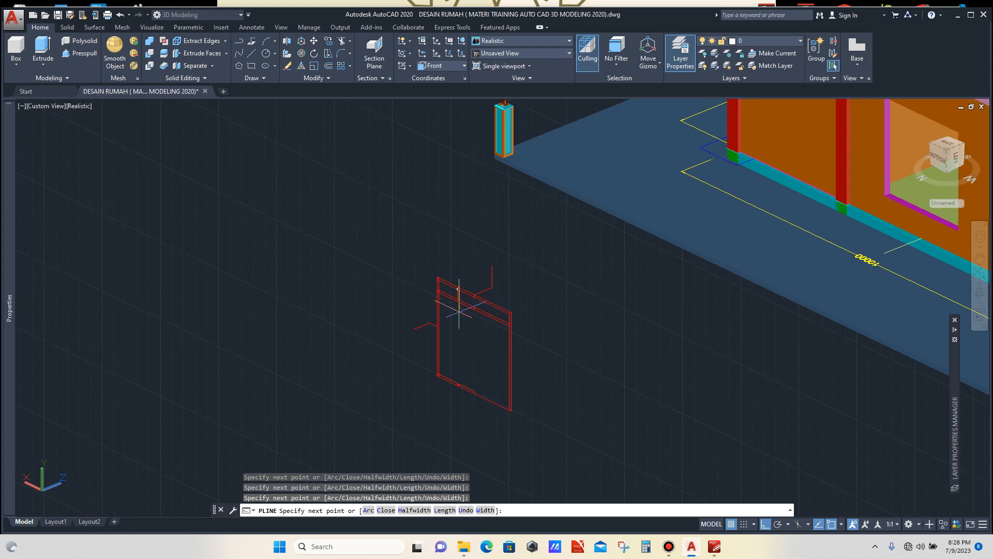
{"action": "scroll", "coordinate": [461, 386], "scroll_direction": "up", "scroll_amount": 8}
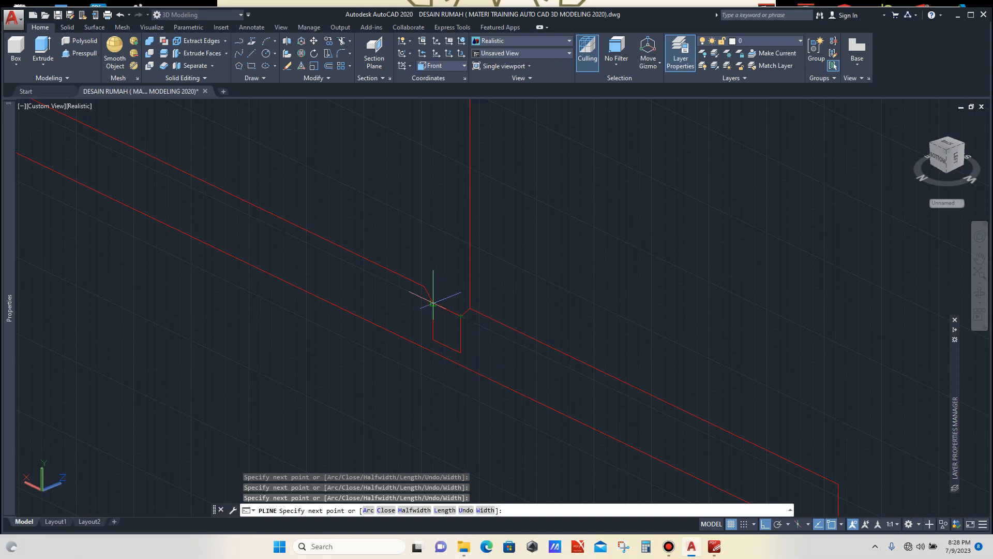
{"action": "scroll", "coordinate": [423, 286], "scroll_direction": "down", "scroll_amount": 5}
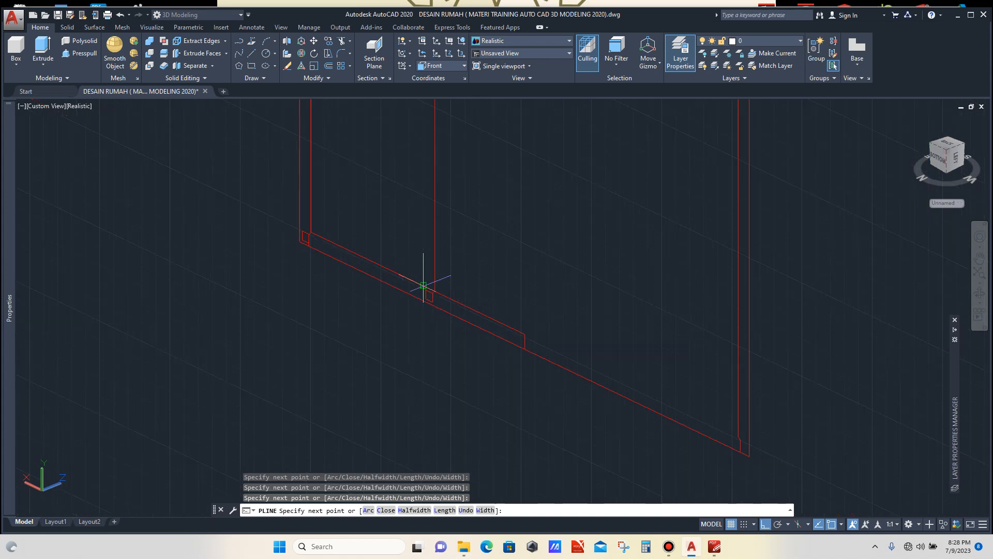
{"action": "scroll", "coordinate": [414, 156], "scroll_direction": "up", "scroll_amount": 6}
{"action": "scroll", "coordinate": [439, 169], "scroll_direction": "up", "scroll_amount": 4}
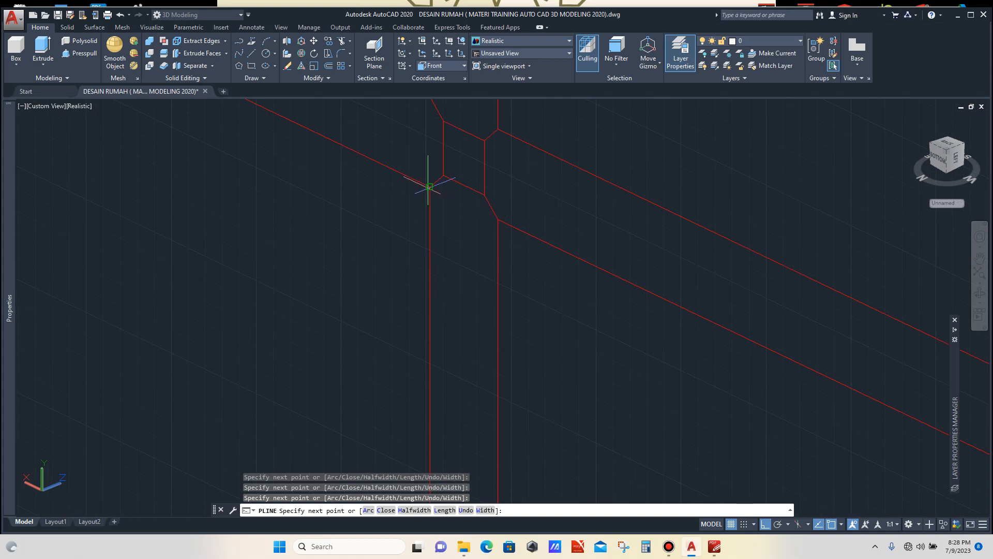
{"action": "left_click", "coordinate": [444, 175]}
{"action": "scroll", "coordinate": [434, 130], "scroll_direction": "up", "scroll_amount": 5}
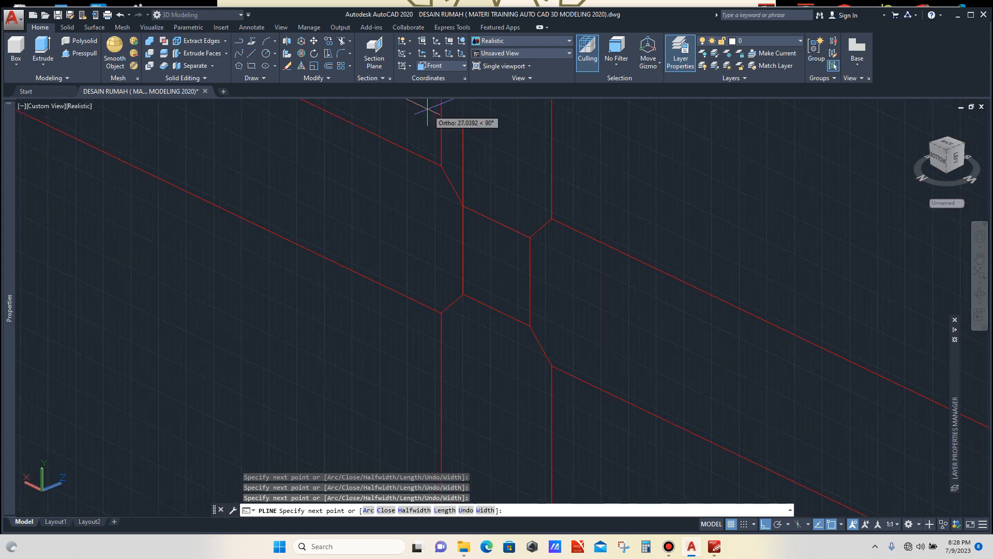
{"action": "scroll", "coordinate": [455, 220], "scroll_direction": "down", "scroll_amount": 5}
{"action": "scroll", "coordinate": [445, 110], "scroll_direction": "up", "scroll_amount": 2}
{"action": "scroll", "coordinate": [440, 186], "scroll_direction": "down", "scroll_amount": 4}
{"action": "scroll", "coordinate": [439, 187], "scroll_direction": "up", "scroll_amount": 6}
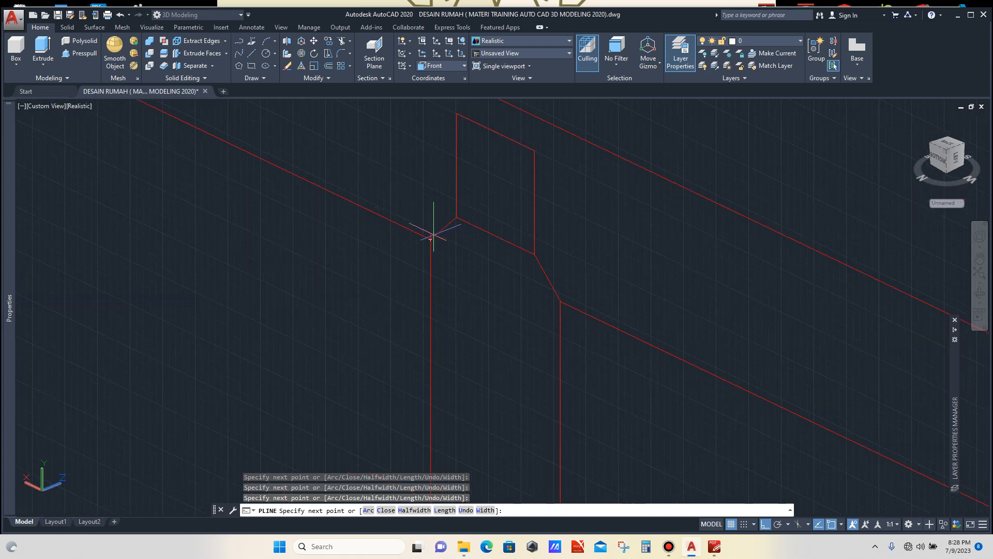
{"action": "key", "text": "Escape"}
{"action": "scroll", "coordinate": [414, 197], "scroll_direction": "down", "scroll_amount": 3}
{"action": "left_click", "coordinate": [422, 332]}
{"action": "left_click", "coordinate": [384, 215]}
{"action": "scroll", "coordinate": [407, 357], "scroll_direction": "down", "scroll_amount": 4}
{"action": "scroll", "coordinate": [407, 357], "scroll_direction": "up", "scroll_amount": 5}
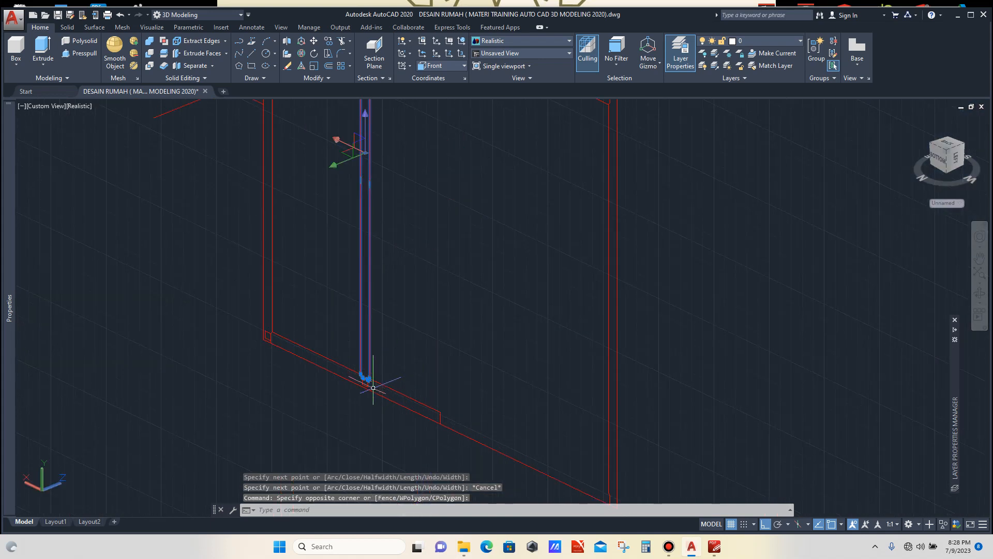
{"action": "scroll", "coordinate": [365, 371], "scroll_direction": "down", "scroll_amount": 5}
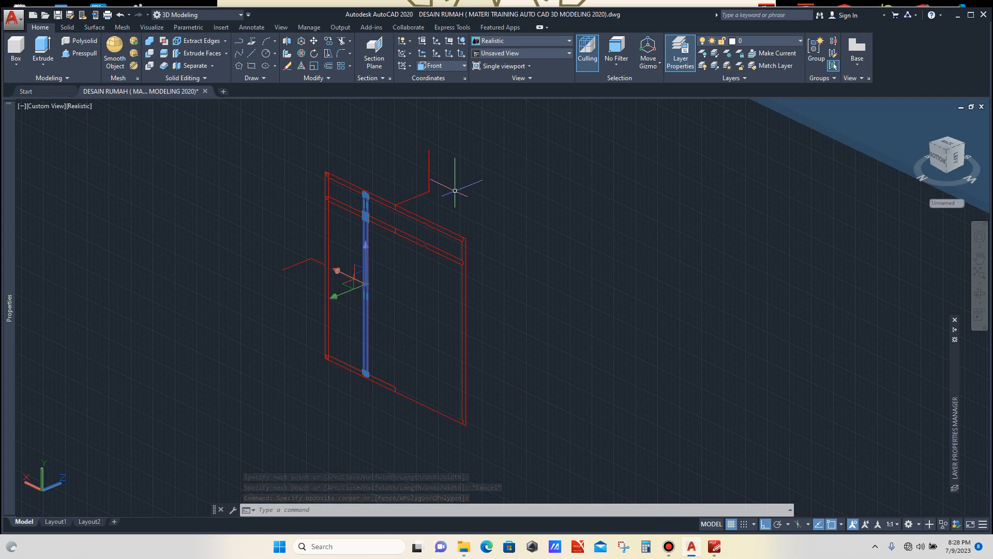
{"action": "type", "text": "MI"}
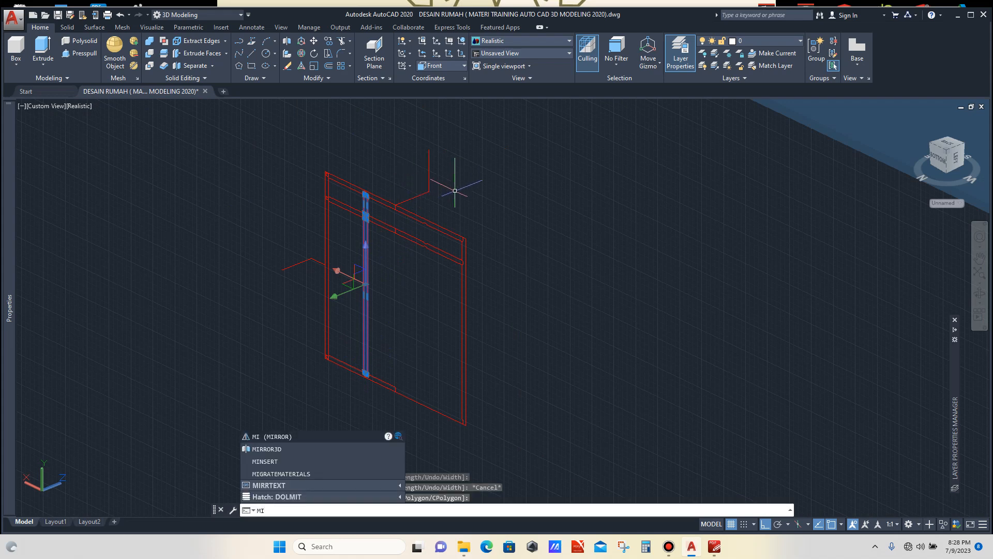
{"action": "key", "text": "Return"}
{"action": "key", "text": "Escape"}
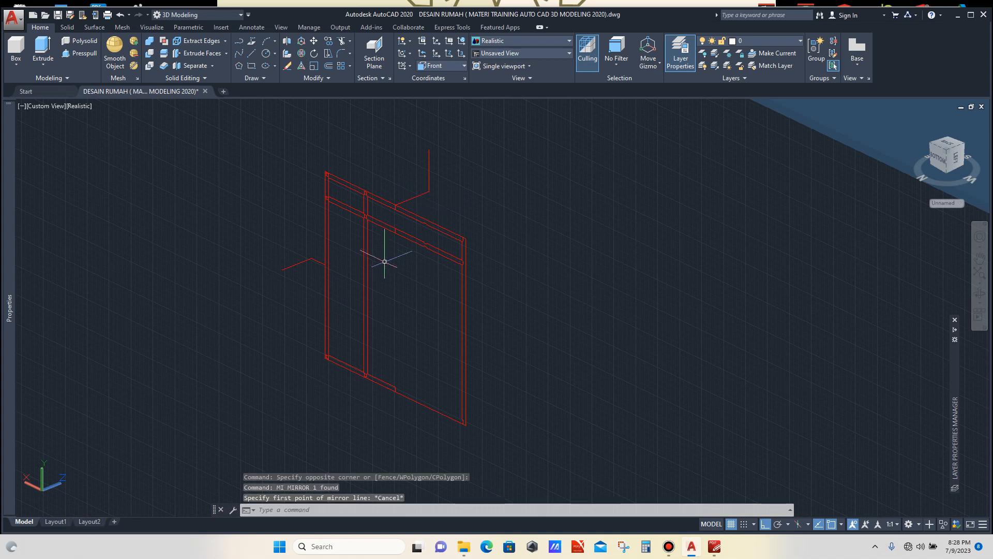
Mirror the intermediate post outline with MIRROR3D across the frame's vertical mid-plane, using three guide-line points and keeping the original.
{"action": "scroll", "coordinate": [380, 263], "scroll_direction": "up", "scroll_amount": 3}
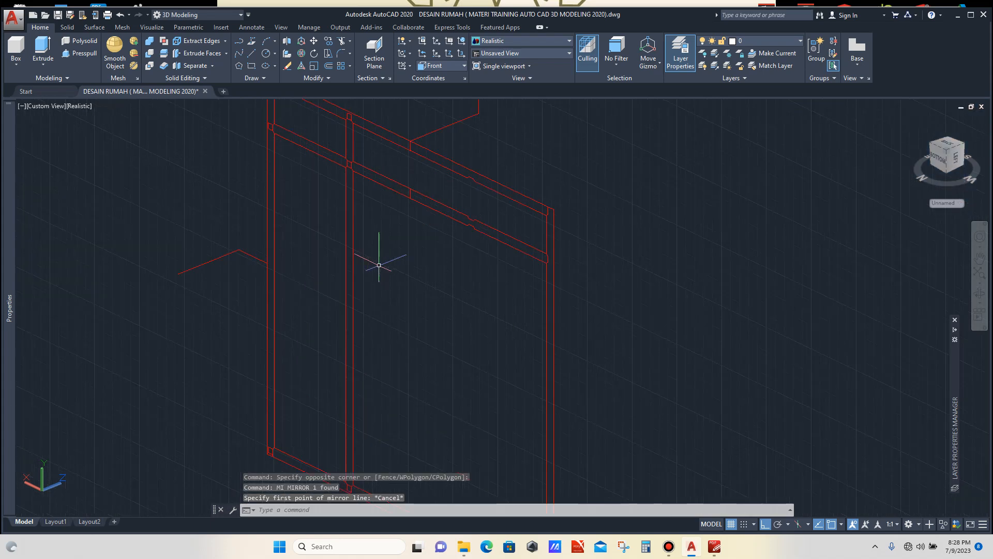
{"action": "left_click", "coordinate": [350, 277]}
{"action": "type", "text": "mi"}
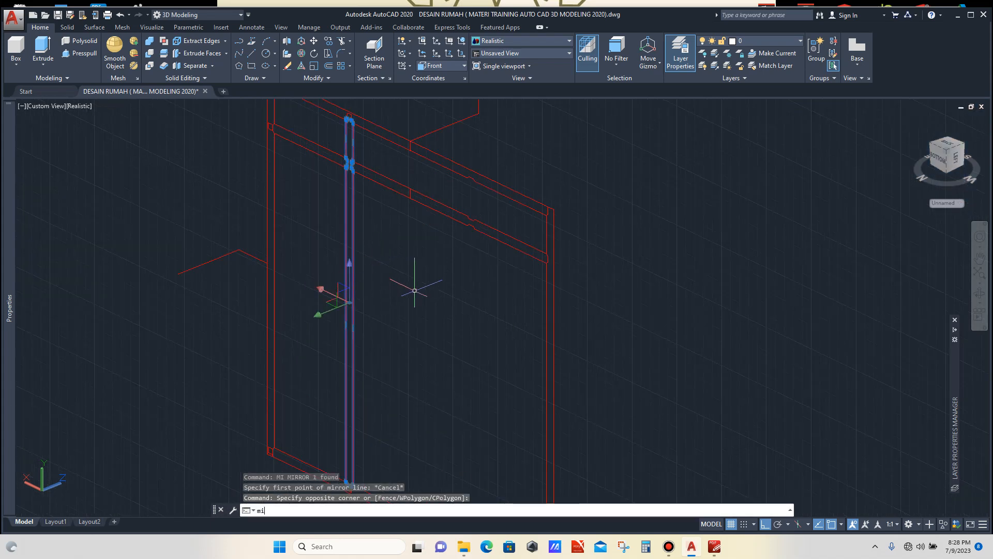
{"action": "type", "text": "rror3d"}
{"action": "key", "text": "Return"}
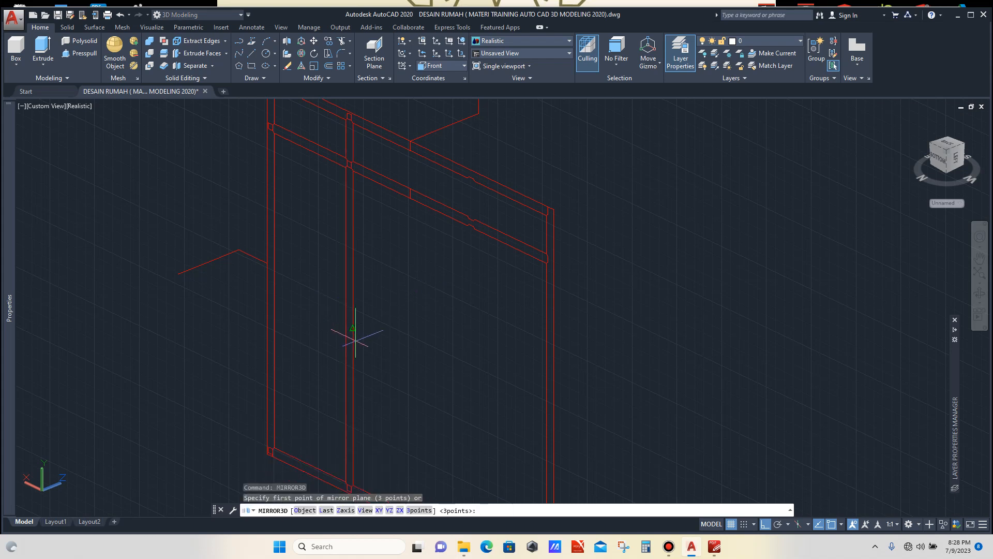
{"action": "scroll", "coordinate": [355, 341], "scroll_direction": "down", "scroll_amount": 4}
{"action": "scroll", "coordinate": [393, 255], "scroll_direction": "up", "scroll_amount": 3}
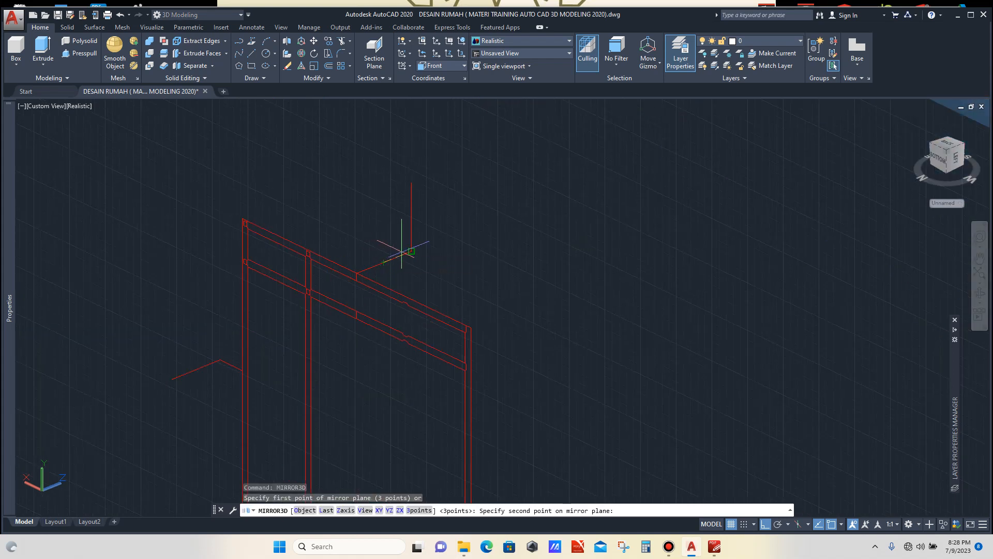
{"action": "left_click", "coordinate": [410, 251]}
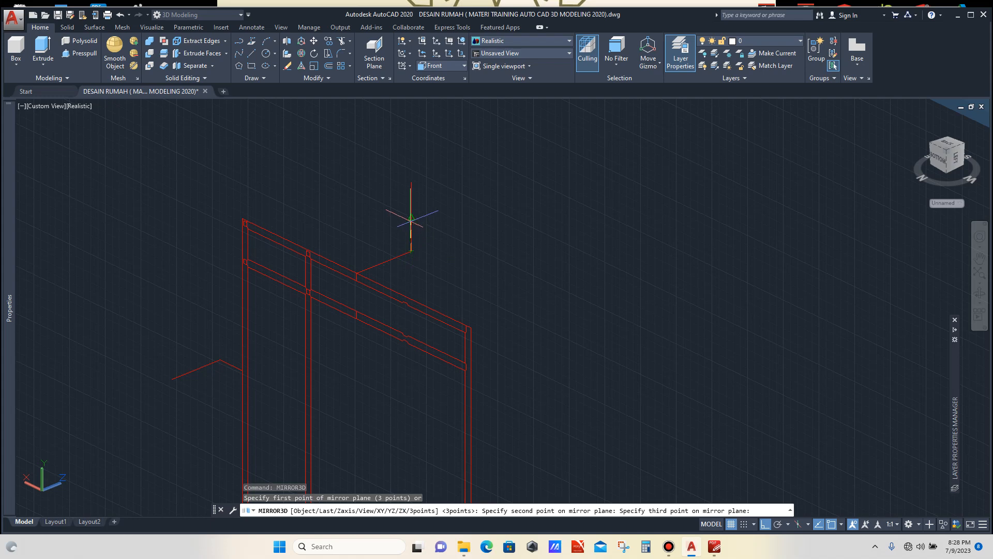
{"action": "left_click", "coordinate": [411, 216]}
{"action": "scroll", "coordinate": [406, 211], "scroll_direction": "up", "scroll_amount": 4}
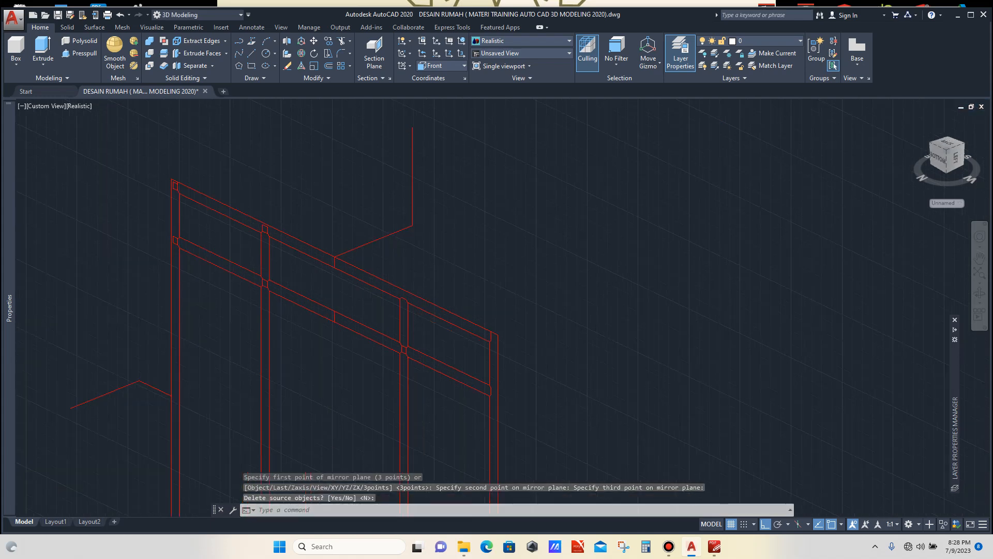
Mirror the intermediate post's top and bottom joint rectangles with MIRROR3D across the vertical mid-plane through three guide-line points, keeping the originals.
{"action": "scroll", "coordinate": [405, 278], "scroll_direction": "down", "scroll_amount": 5}
{"action": "scroll", "coordinate": [357, 251], "scroll_direction": "up", "scroll_amount": 3}
{"action": "scroll", "coordinate": [368, 263], "scroll_direction": "up", "scroll_amount": 5}
{"action": "left_click", "coordinate": [339, 246]}
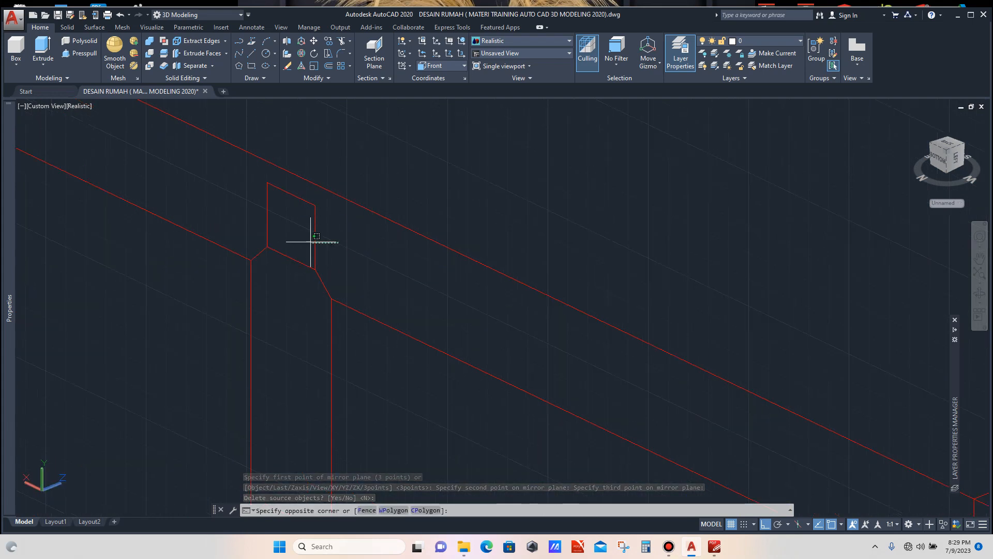
{"action": "left_click", "coordinate": [312, 241]}
{"action": "scroll", "coordinate": [325, 217], "scroll_direction": "down", "scroll_amount": 4}
{"action": "scroll", "coordinate": [363, 195], "scroll_direction": "up", "scroll_amount": 2}
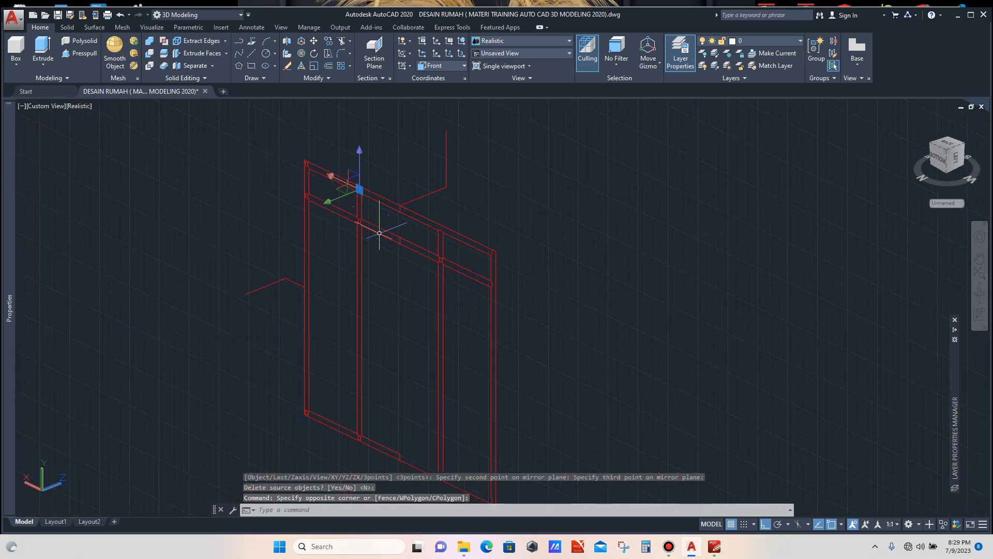
{"action": "scroll", "coordinate": [350, 421], "scroll_direction": "up", "scroll_amount": 5}
{"action": "left_click", "coordinate": [441, 437]}
{"action": "left_click", "coordinate": [425, 442]}
{"action": "scroll", "coordinate": [425, 442], "scroll_direction": "down", "scroll_amount": 6}
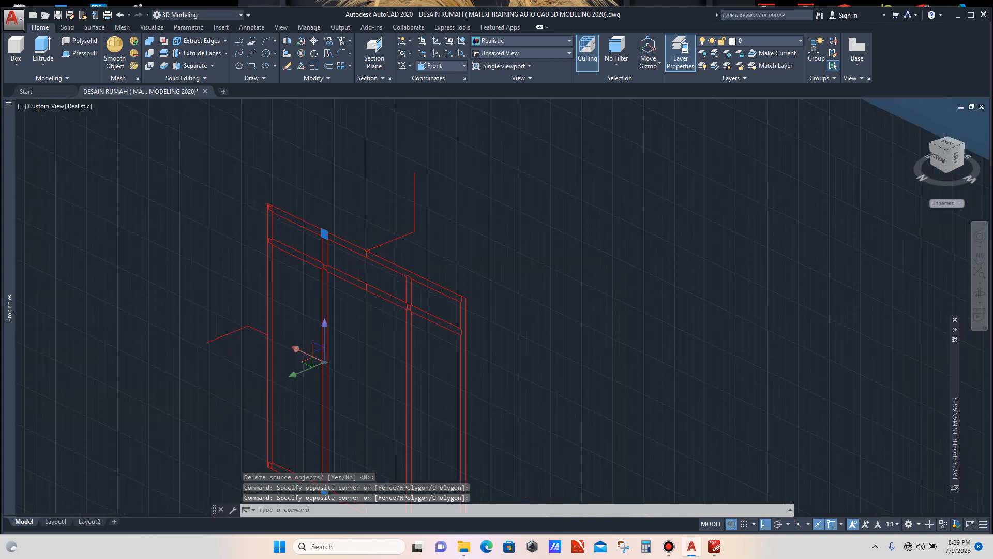
{"action": "type", "text": "mi"}
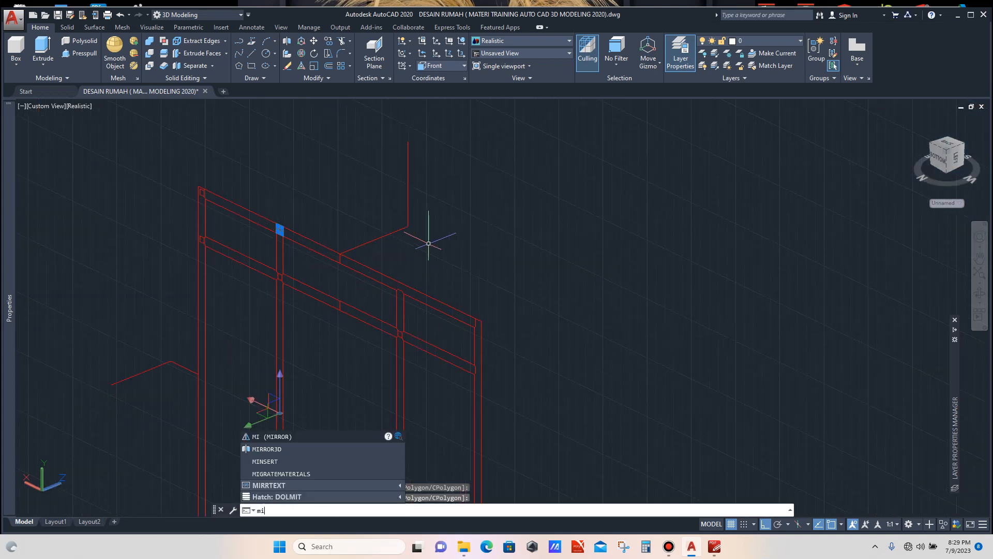
{"action": "key", "text": "Down"}
{"action": "key", "text": "Return"}
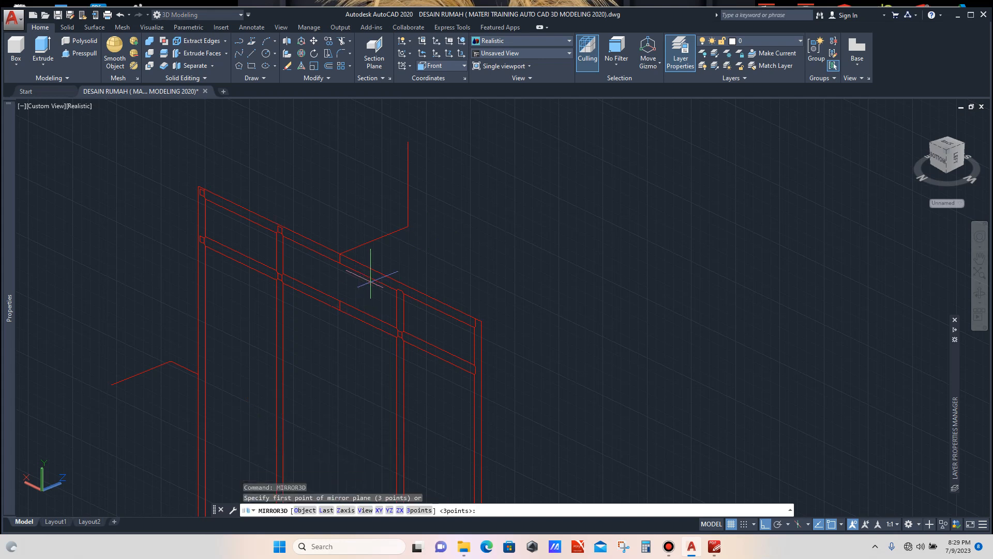
{"action": "left_click", "coordinate": [375, 240]}
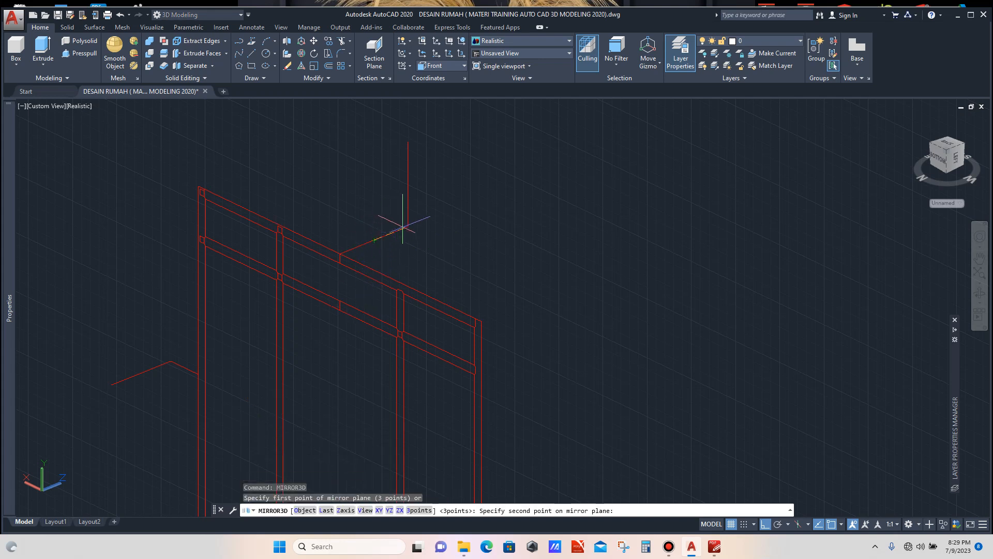
{"action": "left_click", "coordinate": [407, 227]}
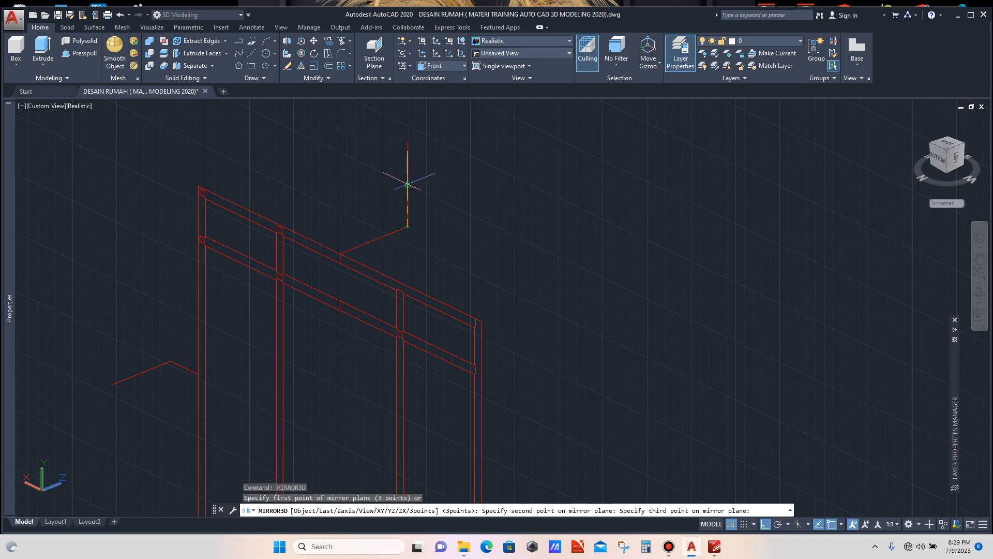
{"action": "left_click", "coordinate": [408, 184]}
{"action": "key", "text": "Return"}
Erase the separate line lying over the bottom rail's upper edge between the original intermediate post and the frame's centre.
{"action": "scroll", "coordinate": [445, 207], "scroll_direction": "down", "scroll_amount": 3}
{"action": "scroll", "coordinate": [440, 210], "scroll_direction": "up", "scroll_amount": 3}
{"action": "scroll", "coordinate": [440, 210], "scroll_direction": "down", "scroll_amount": 5}
{"action": "scroll", "coordinate": [429, 305], "scroll_direction": "up", "scroll_amount": 5}
{"action": "scroll", "coordinate": [429, 305], "scroll_direction": "up", "scroll_amount": 2}
{"action": "scroll", "coordinate": [366, 337], "scroll_direction": "down", "scroll_amount": 4}
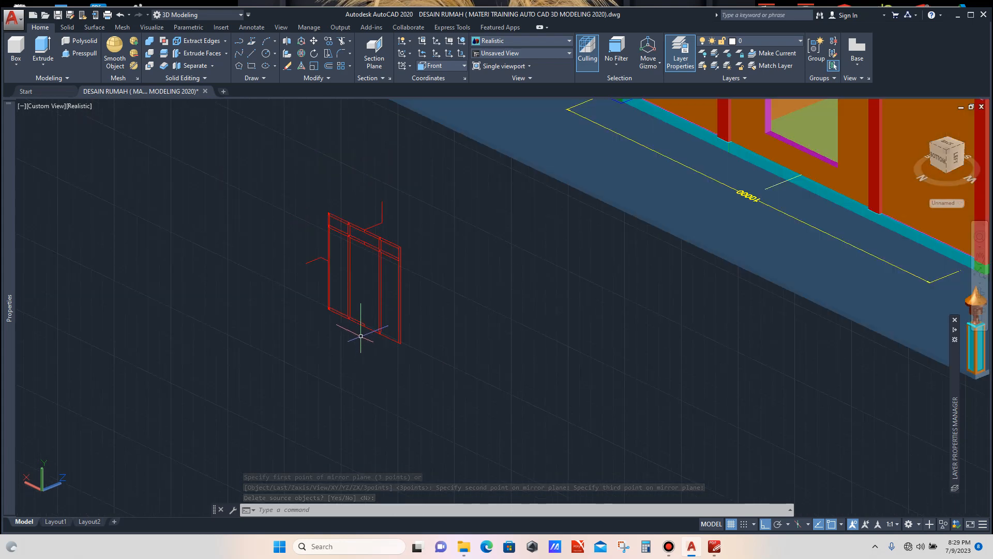
{"action": "scroll", "coordinate": [360, 334], "scroll_direction": "up", "scroll_amount": 5}
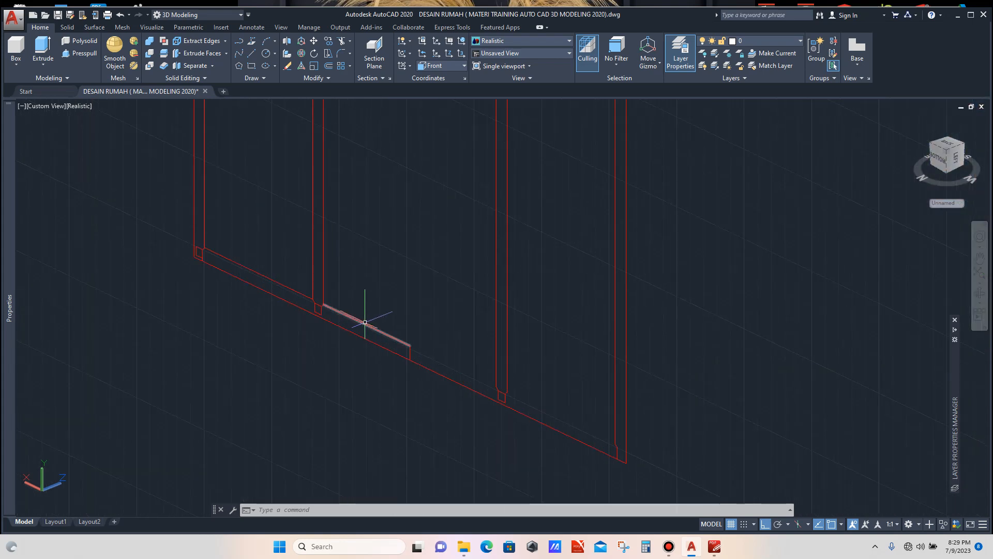
{"action": "scroll", "coordinate": [412, 354], "scroll_direction": "up", "scroll_amount": 3}
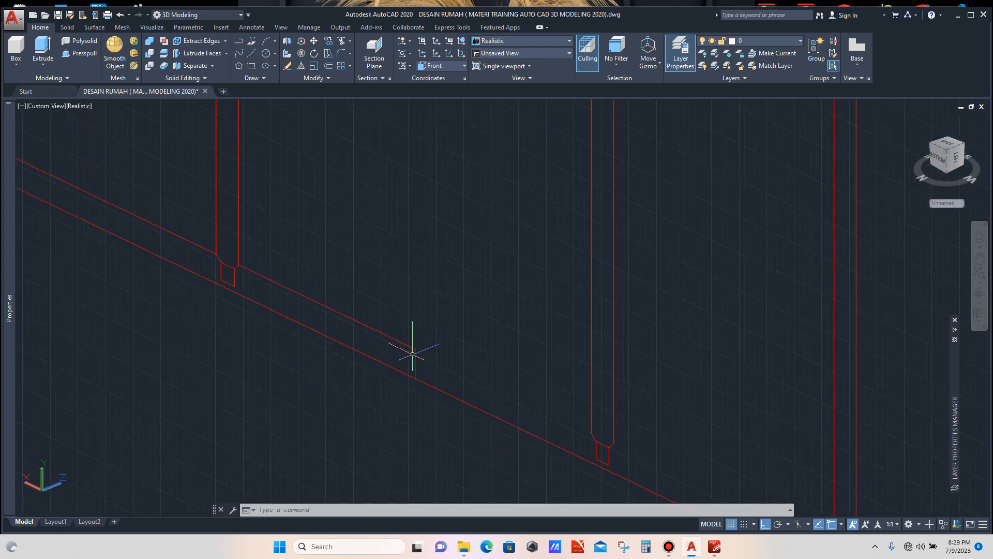
{"action": "left_click", "coordinate": [415, 357]}
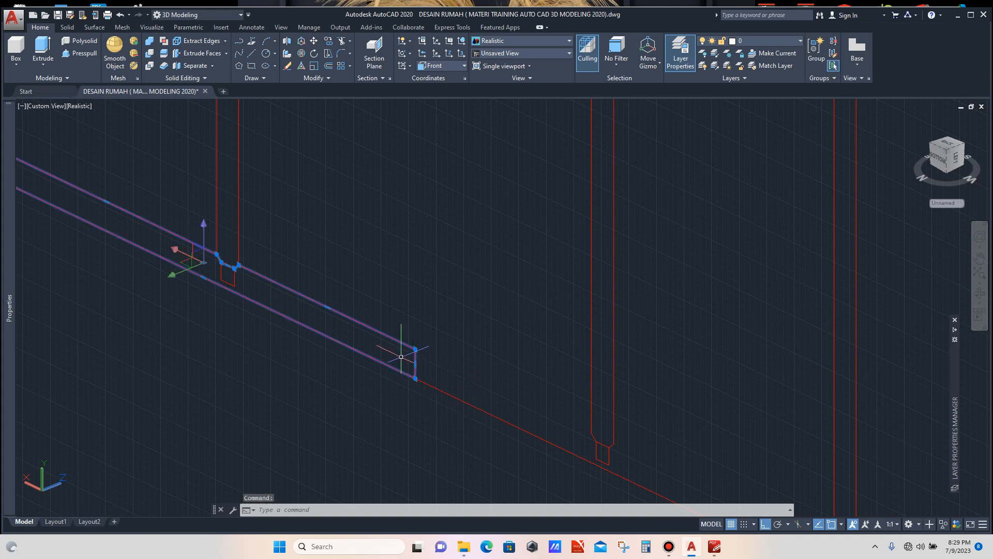
{"action": "key", "text": "Escape"}
{"action": "left_click", "coordinate": [389, 336]}
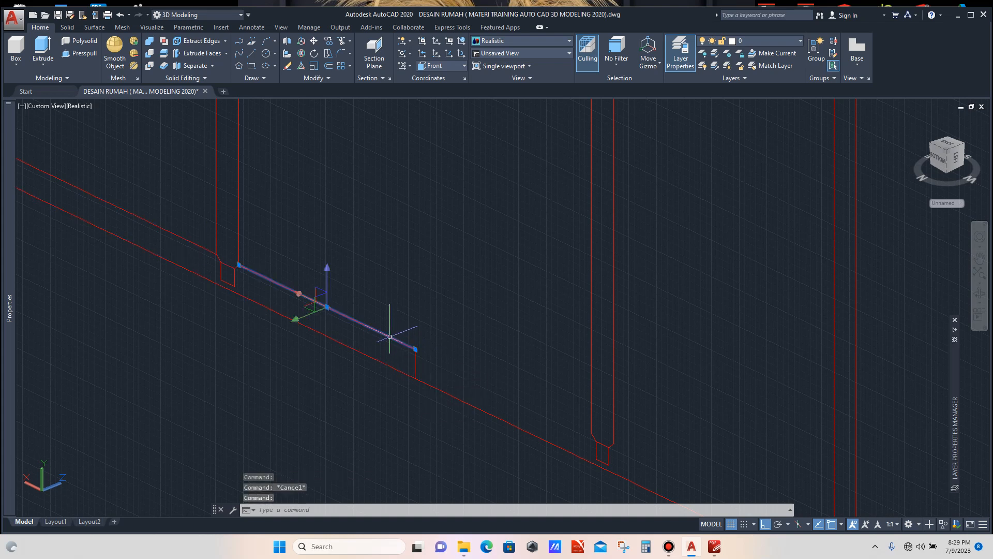
{"action": "key", "text": "Delete"}
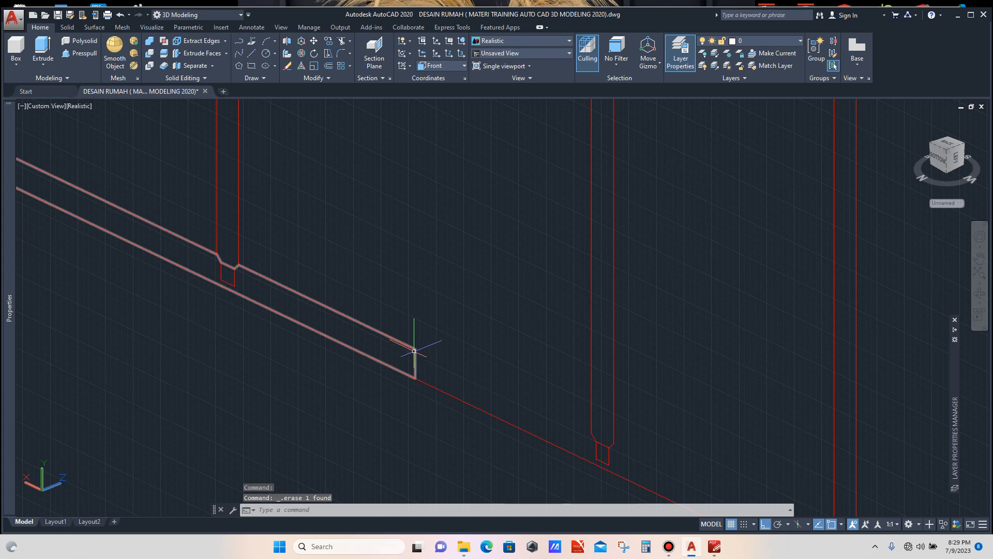
Mirror the bottom rail outline with MIRROR3D across the frame's vertical mid-plane, using three guide-line points and keeping the original.
{"action": "left_click", "coordinate": [417, 355]}
{"action": "scroll", "coordinate": [322, 369], "scroll_direction": "down", "scroll_amount": 3}
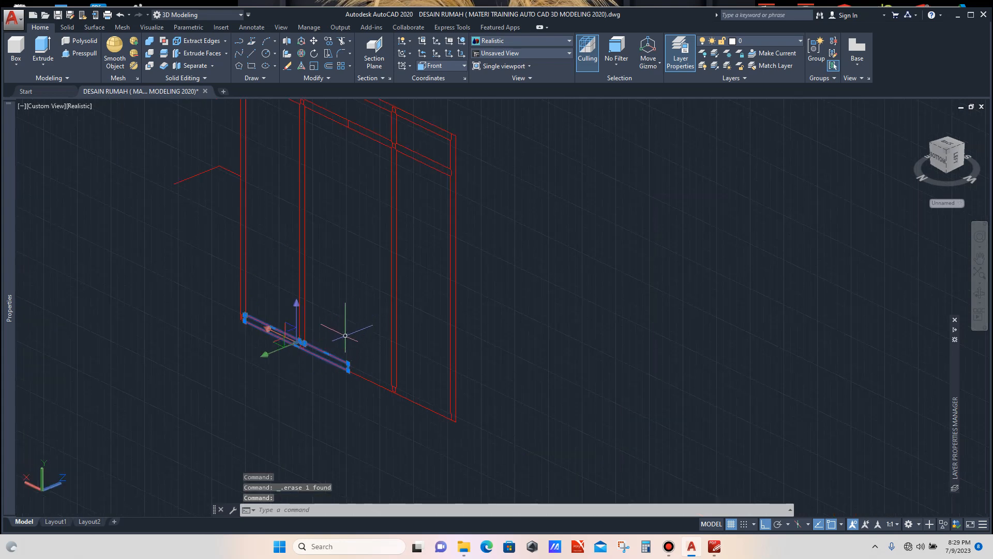
{"action": "scroll", "coordinate": [349, 332], "scroll_direction": "down", "scroll_amount": 2}
{"action": "type", "text": "mi"}
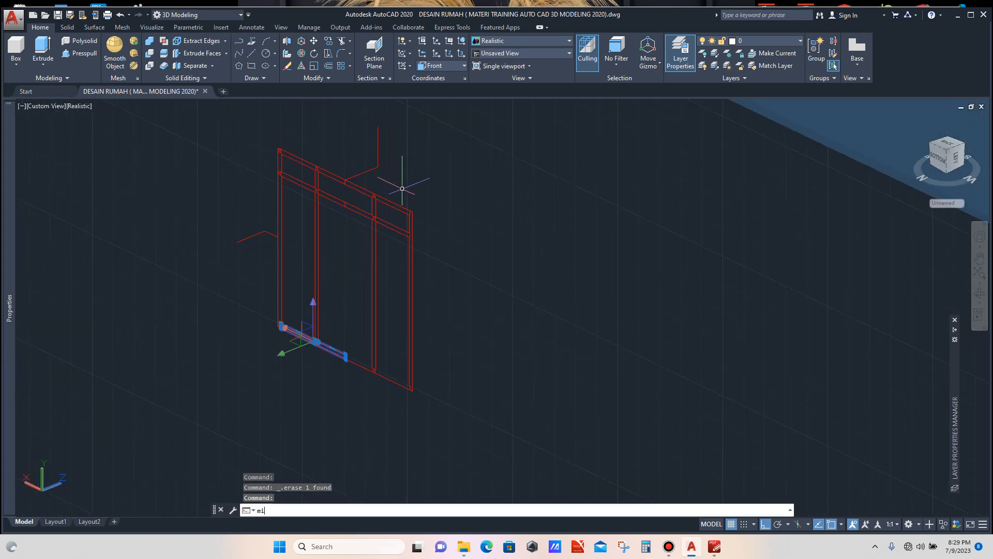
{"action": "key", "text": "Down"}
{"action": "key", "text": "Return"}
{"action": "scroll", "coordinate": [359, 166], "scroll_direction": "up", "scroll_amount": 3}
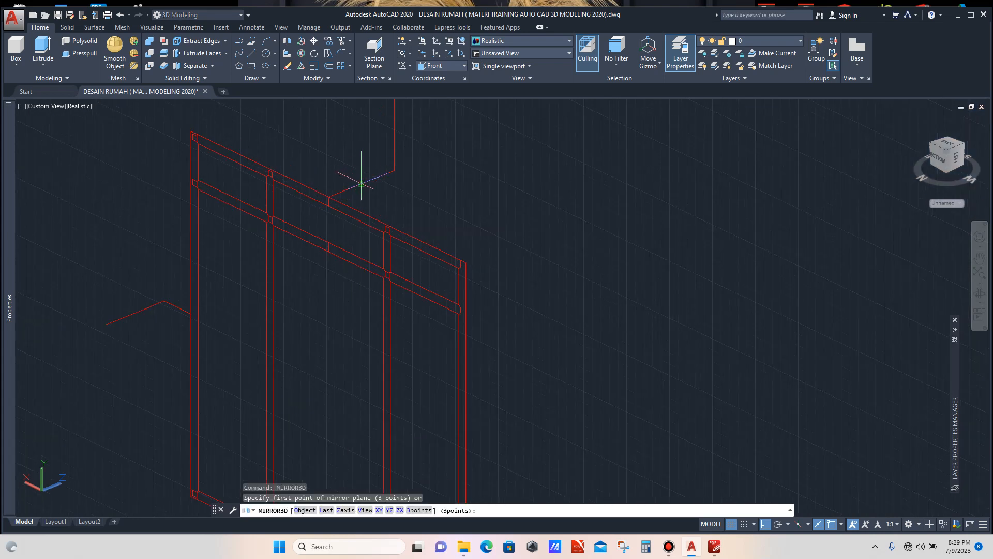
{"action": "left_click", "coordinate": [362, 183]}
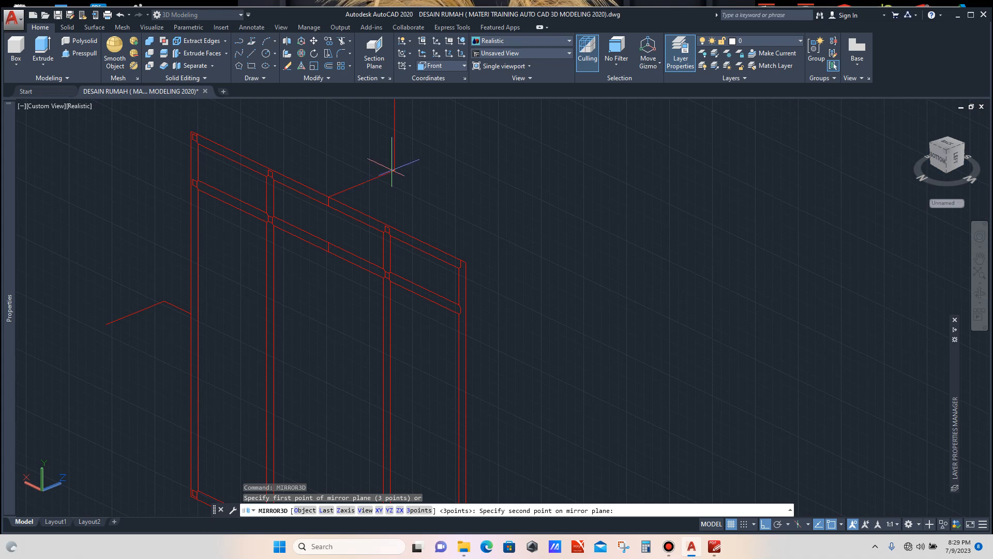
{"action": "left_click", "coordinate": [394, 170]}
{"action": "left_click", "coordinate": [394, 128]}
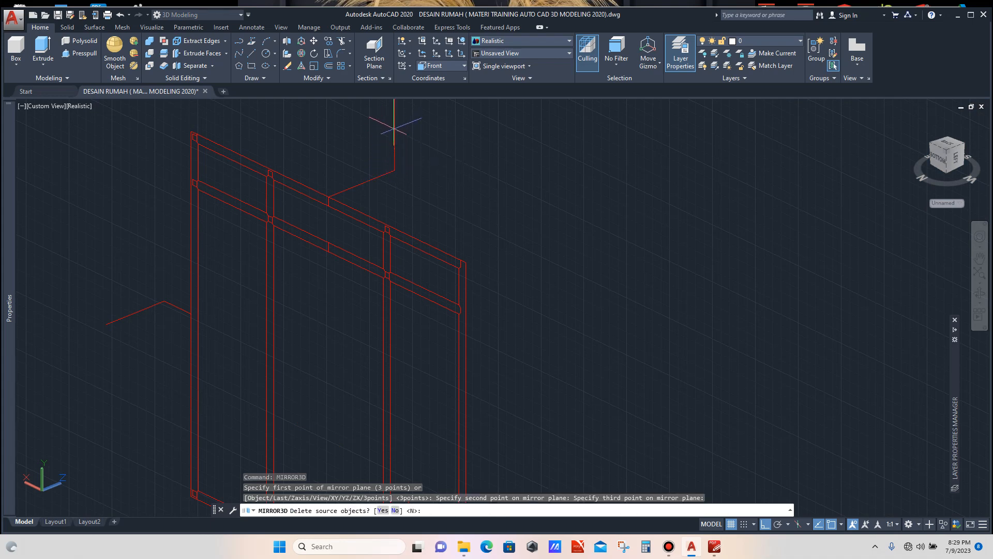
Examine the mirrored bottom rail at its centre, intermediate post joint and outer post corner.
{"action": "scroll", "coordinate": [390, 162], "scroll_direction": "down", "scroll_amount": 5}
{"action": "scroll", "coordinate": [391, 250], "scroll_direction": "up", "scroll_amount": 6}
{"action": "scroll", "coordinate": [401, 317], "scroll_direction": "up", "scroll_amount": 3}
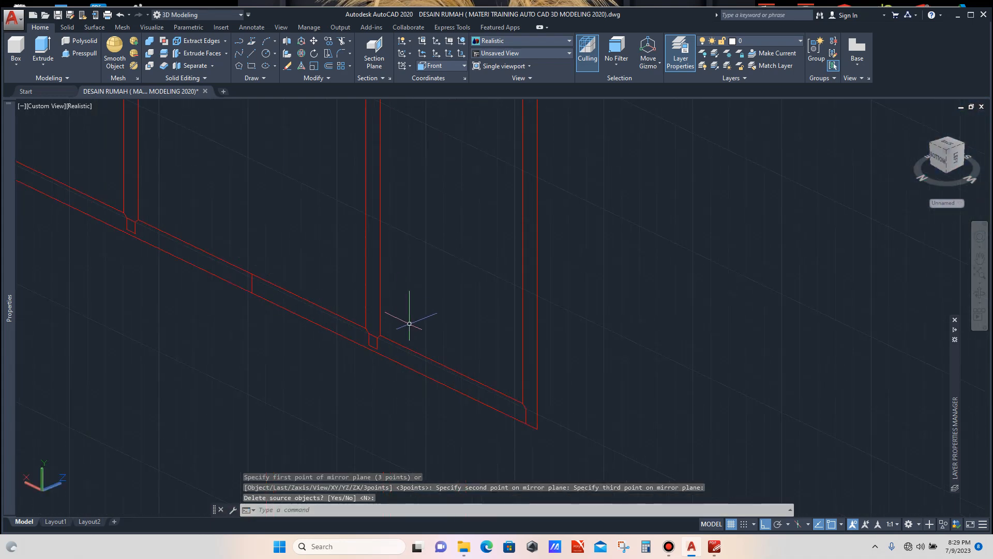
{"action": "scroll", "coordinate": [395, 343], "scroll_direction": "down", "scroll_amount": 2}
{"action": "scroll", "coordinate": [340, 317], "scroll_direction": "up", "scroll_amount": 2}
{"action": "scroll", "coordinate": [359, 336], "scroll_direction": "down", "scroll_amount": 3}
{"action": "scroll", "coordinate": [382, 336], "scroll_direction": "up", "scroll_amount": 3}
{"action": "scroll", "coordinate": [410, 381], "scroll_direction": "down", "scroll_amount": 3}
{"action": "key", "text": "Return"}
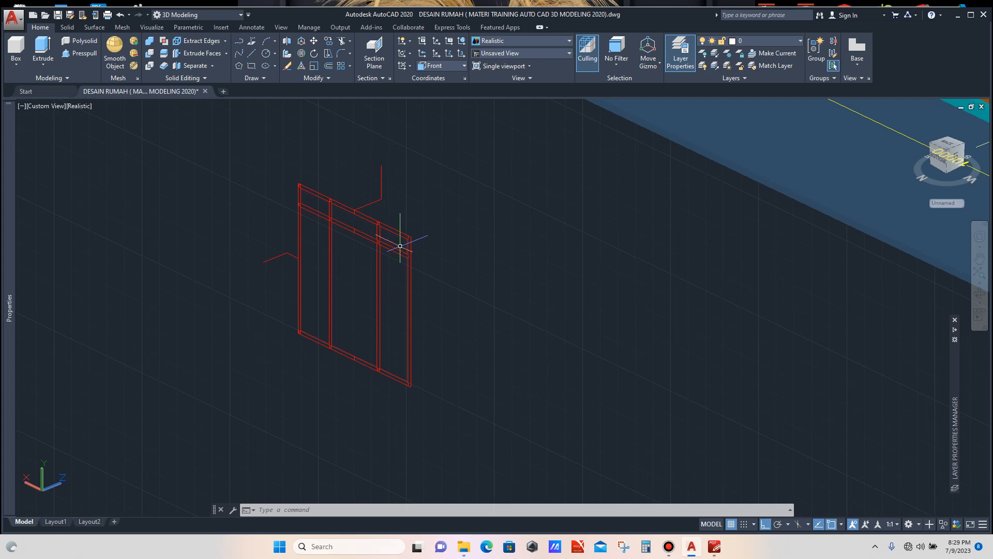
Mirror the original outer post's top, transom and bottom joint rectangles with MIRROR3D across the vertical mid-plane through three guide-line points, keeping the originals.
{"action": "scroll", "coordinate": [400, 247], "scroll_direction": "up", "scroll_amount": 2}
{"action": "scroll", "coordinate": [258, 164], "scroll_direction": "up", "scroll_amount": 5}
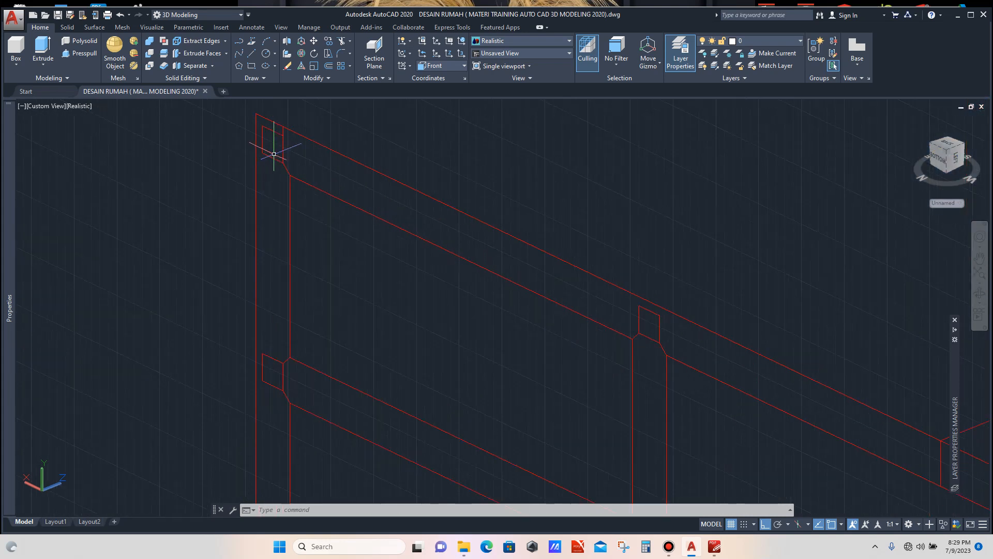
{"action": "left_click", "coordinate": [269, 158]}
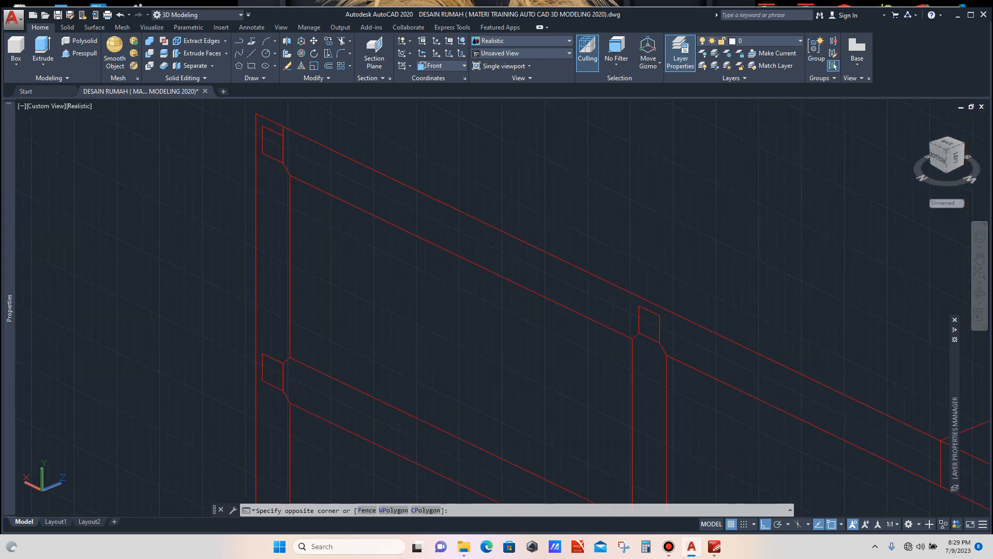
{"action": "left_click", "coordinate": [268, 156]}
{"action": "scroll", "coordinate": [272, 151], "scroll_direction": "down", "scroll_amount": 4}
{"action": "scroll", "coordinate": [272, 223], "scroll_direction": "up", "scroll_amount": 6}
{"action": "left_click", "coordinate": [279, 221]}
{"action": "left_click", "coordinate": [271, 236]}
{"action": "scroll", "coordinate": [286, 179], "scroll_direction": "down", "scroll_amount": 6}
{"action": "scroll", "coordinate": [295, 290], "scroll_direction": "up", "scroll_amount": 6}
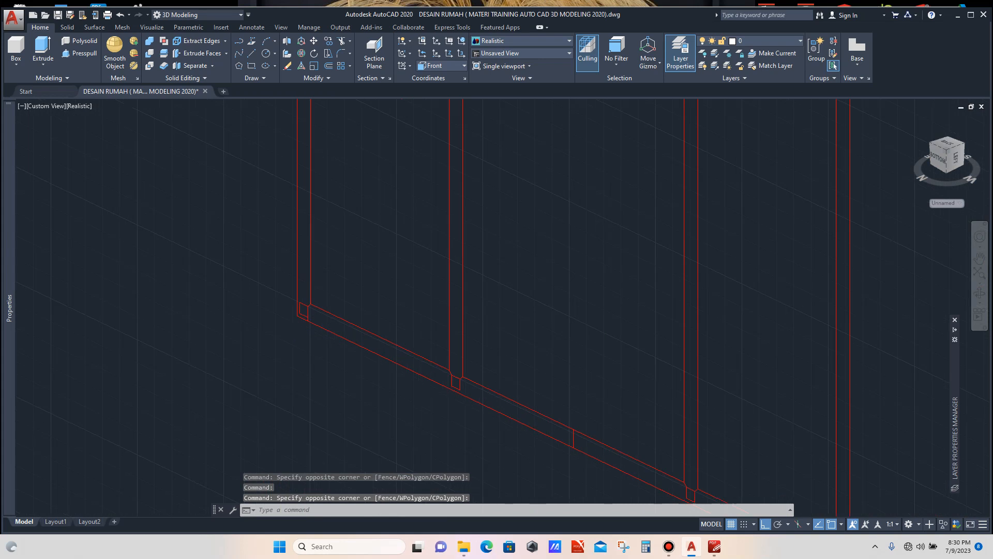
{"action": "left_click", "coordinate": [323, 291]}
{"action": "left_click", "coordinate": [316, 302]}
{"action": "scroll", "coordinate": [310, 258], "scroll_direction": "down", "scroll_amount": 6}
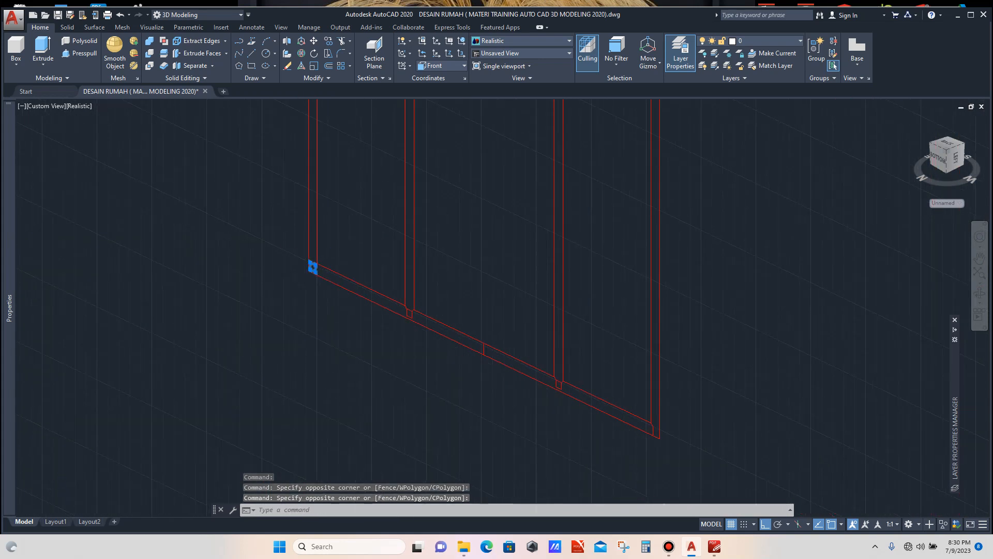
{"action": "scroll", "coordinate": [328, 331], "scroll_direction": "down", "scroll_amount": 5}
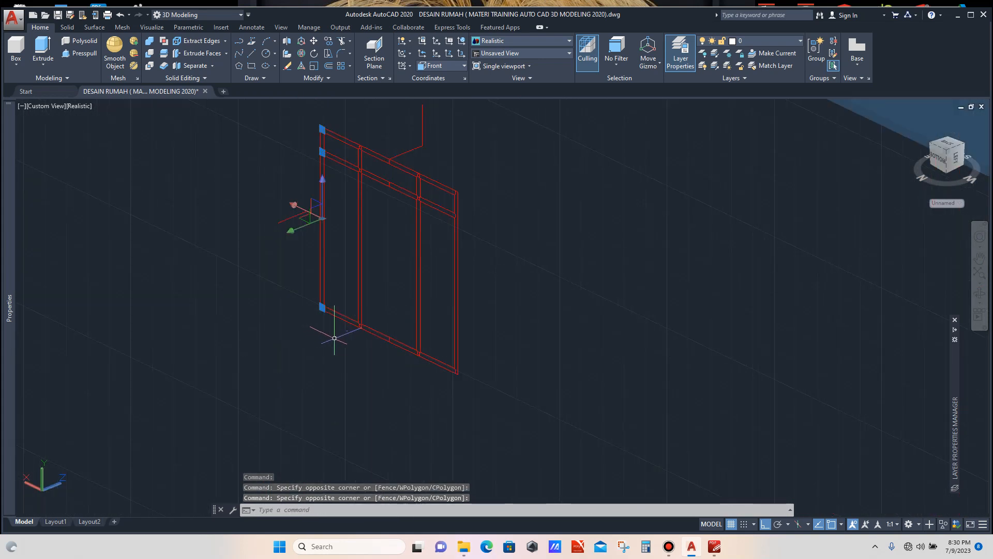
{"action": "scroll", "coordinate": [399, 215], "scroll_direction": "down", "scroll_amount": 3}
{"action": "scroll", "coordinate": [357, 206], "scroll_direction": "up", "scroll_amount": 6}
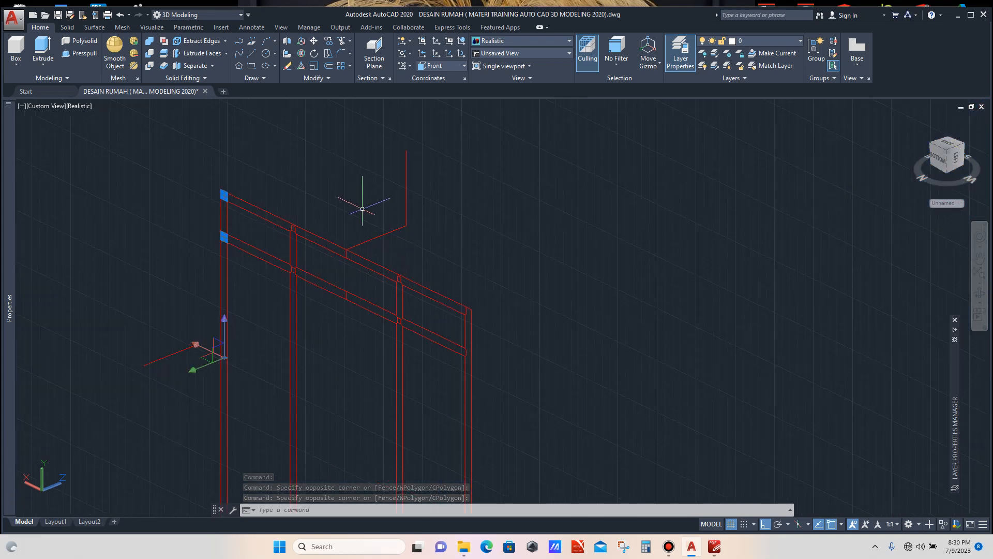
{"action": "type", "text": "m"}
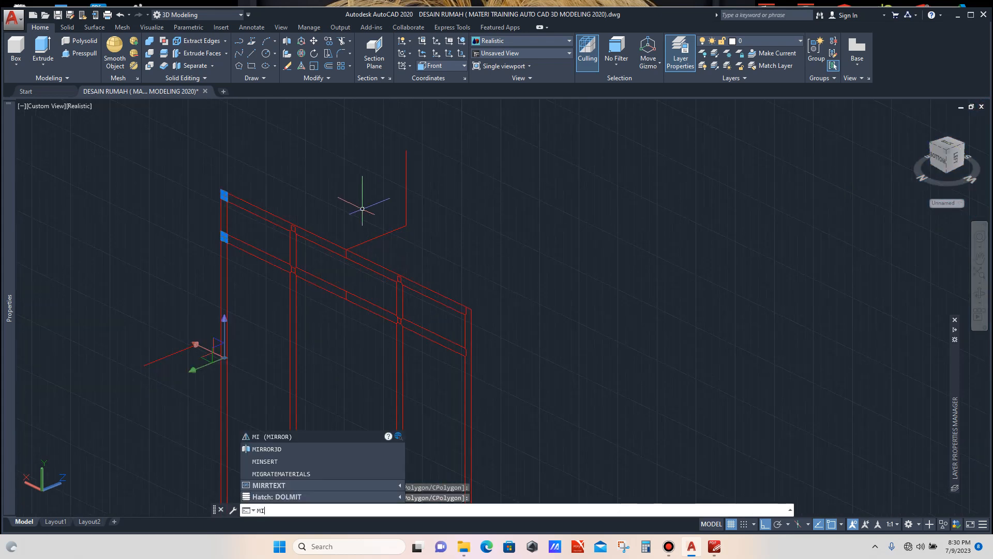
{"action": "key", "text": "Return"}
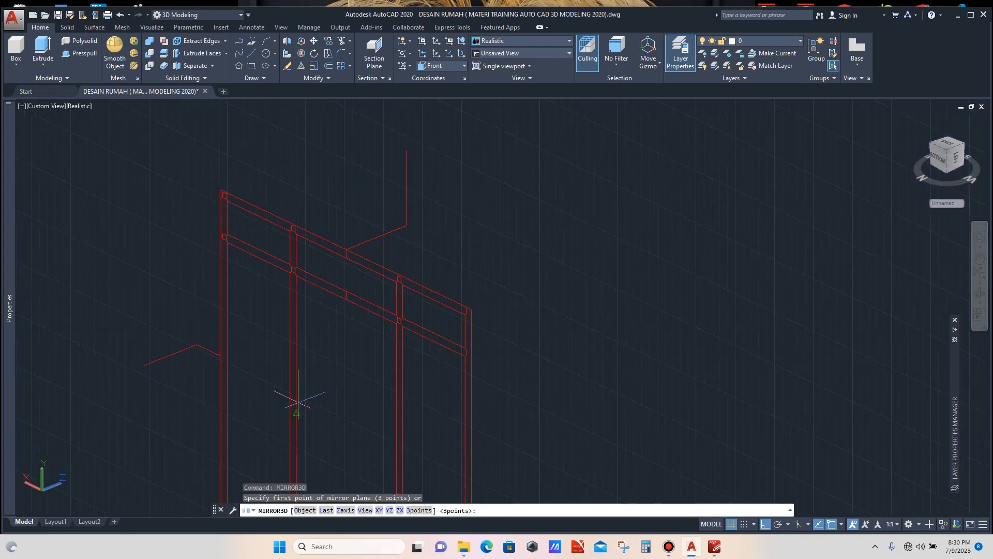
{"action": "left_click", "coordinate": [377, 237]}
{"action": "left_click", "coordinate": [406, 226]}
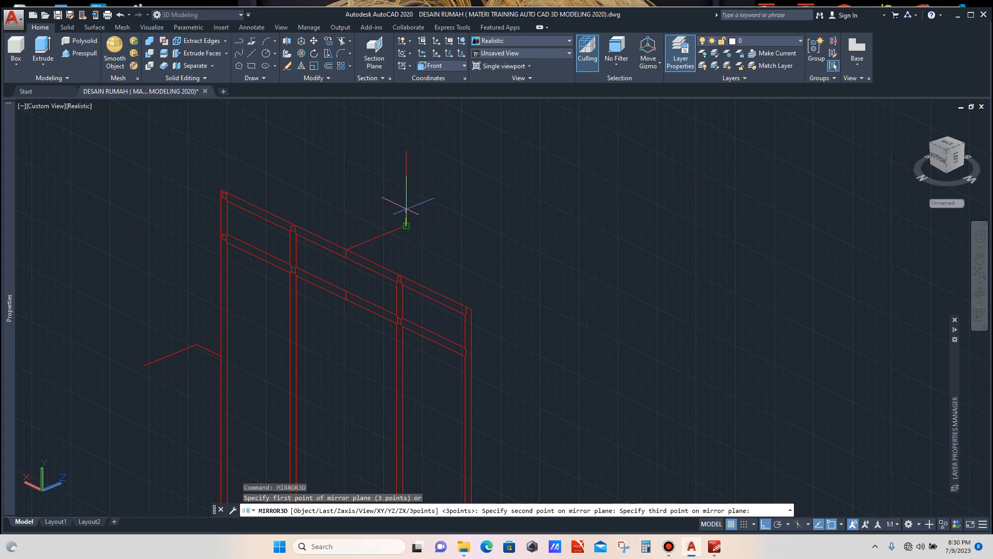
{"action": "left_click", "coordinate": [406, 188]}
Examine the mirrored outer post's joint rectangles at the top, transom and bottom, and the rails at the frame's centre.
{"action": "scroll", "coordinate": [414, 217], "scroll_direction": "down", "scroll_amount": 2}
{"action": "scroll", "coordinate": [444, 250], "scroll_direction": "up", "scroll_amount": 5}
{"action": "scroll", "coordinate": [395, 233], "scroll_direction": "down", "scroll_amount": 3}
{"action": "scroll", "coordinate": [397, 217], "scroll_direction": "down", "scroll_amount": 2}
{"action": "scroll", "coordinate": [408, 414], "scroll_direction": "up", "scroll_amount": 8}
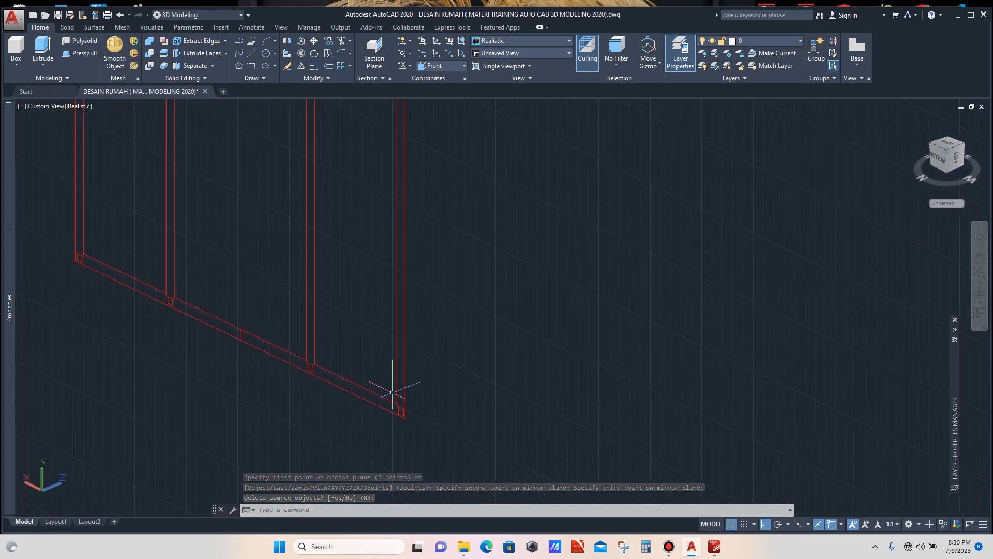
{"action": "scroll", "coordinate": [418, 422], "scroll_direction": "down", "scroll_amount": 6}
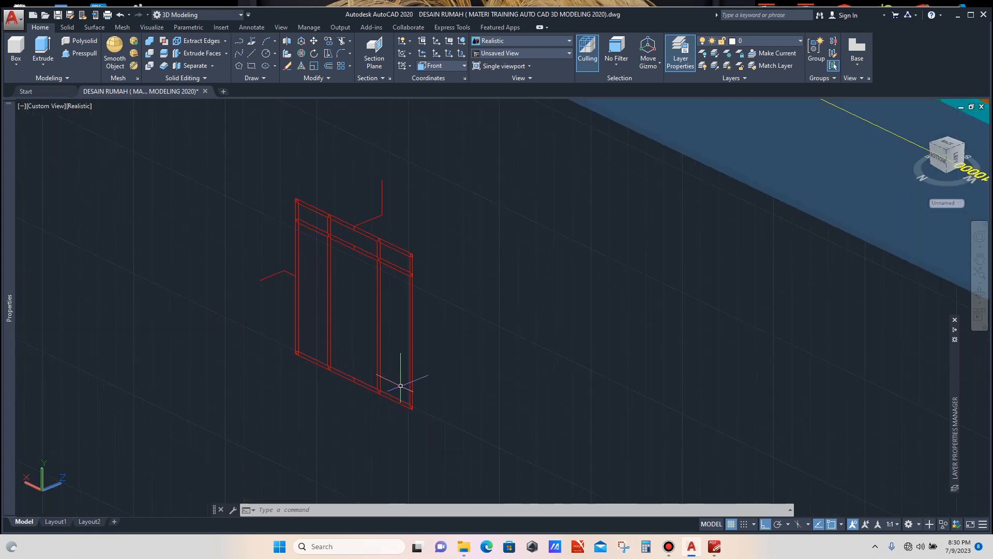
{"action": "scroll", "coordinate": [393, 272], "scroll_direction": "up", "scroll_amount": 4}
{"action": "scroll", "coordinate": [382, 277], "scroll_direction": "down", "scroll_amount": 4}
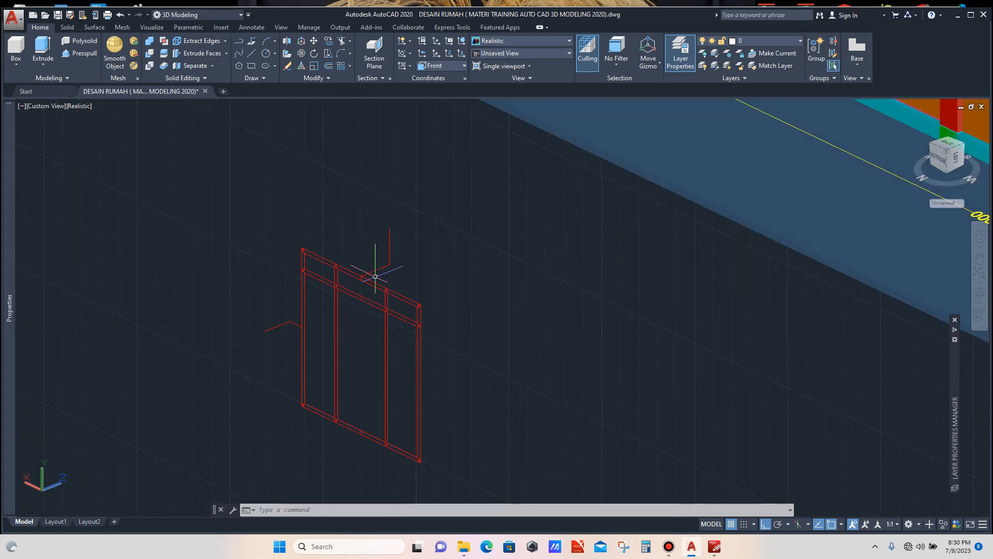
{"action": "scroll", "coordinate": [357, 283], "scroll_direction": "up", "scroll_amount": 4}
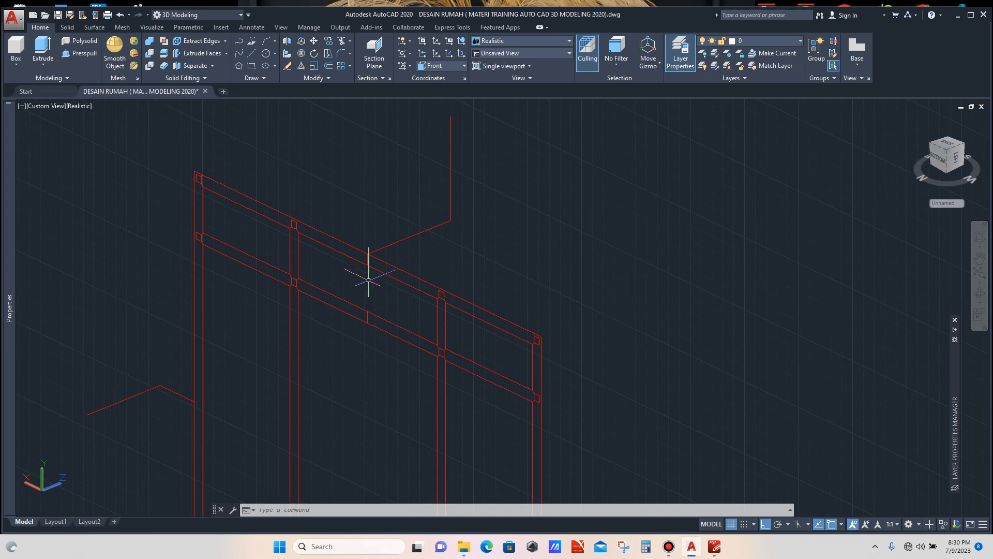
{"action": "scroll", "coordinate": [365, 281], "scroll_direction": "down", "scroll_amount": 4}
{"action": "scroll", "coordinate": [306, 228], "scroll_direction": "up", "scroll_amount": 6}
{"action": "scroll", "coordinate": [292, 218], "scroll_direction": "up", "scroll_amount": 3}
{"action": "scroll", "coordinate": [264, 168], "scroll_direction": "down", "scroll_amount": 2}
{"action": "scroll", "coordinate": [273, 166], "scroll_direction": "down", "scroll_amount": 2}
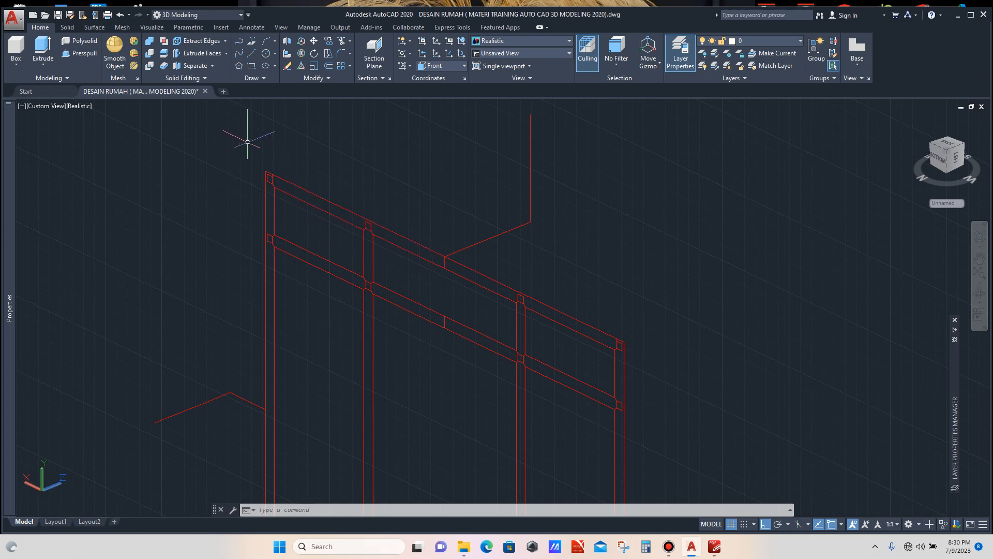
Erase the separate outer perimeter line lying over the outer post and top rail edges.
{"action": "left_click", "coordinate": [67, 27]}
{"action": "scroll", "coordinate": [263, 186], "scroll_direction": "up", "scroll_amount": 1}
{"action": "scroll", "coordinate": [269, 194], "scroll_direction": "up", "scroll_amount": 1}
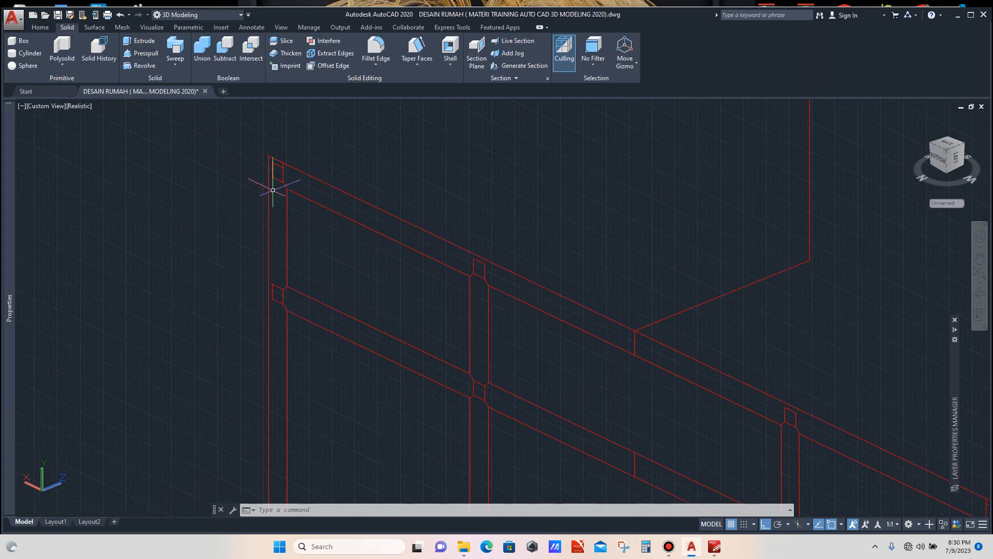
{"action": "left_click", "coordinate": [268, 190]}
{"action": "scroll", "coordinate": [254, 187], "scroll_direction": "down", "scroll_amount": 4}
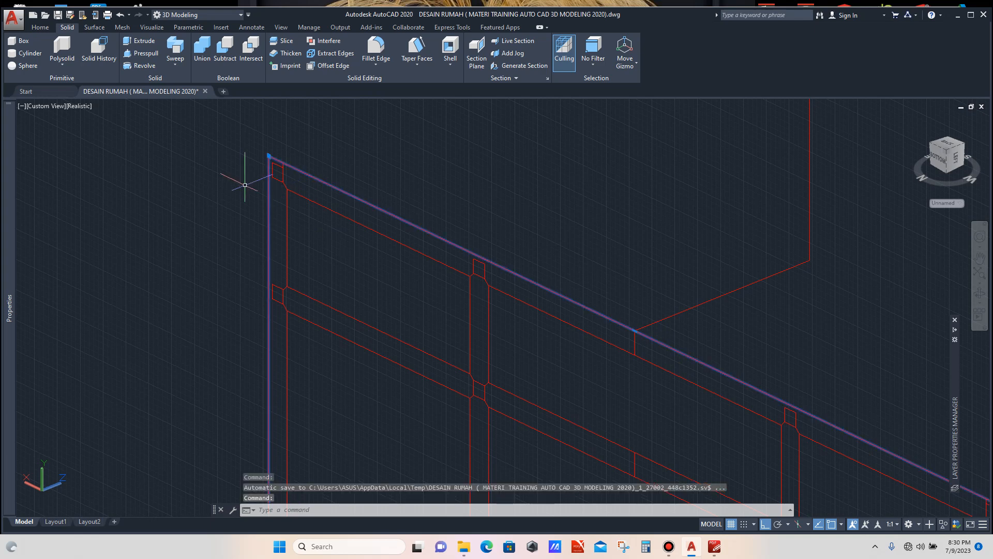
{"action": "key", "text": "Delete"}
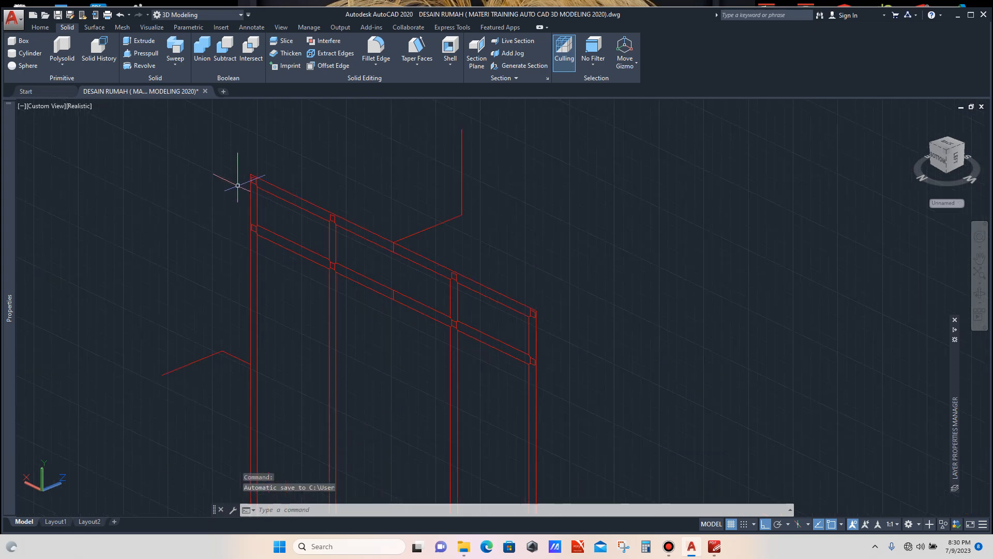
Check the outlines of the original top rail, outer post, transom rail and bottom rail one by one as separate profiles.
{"action": "scroll", "coordinate": [326, 195], "scroll_direction": "down", "scroll_amount": 2}
{"action": "scroll", "coordinate": [319, 192], "scroll_direction": "up", "scroll_amount": 3}
{"action": "left_click", "coordinate": [319, 192]}
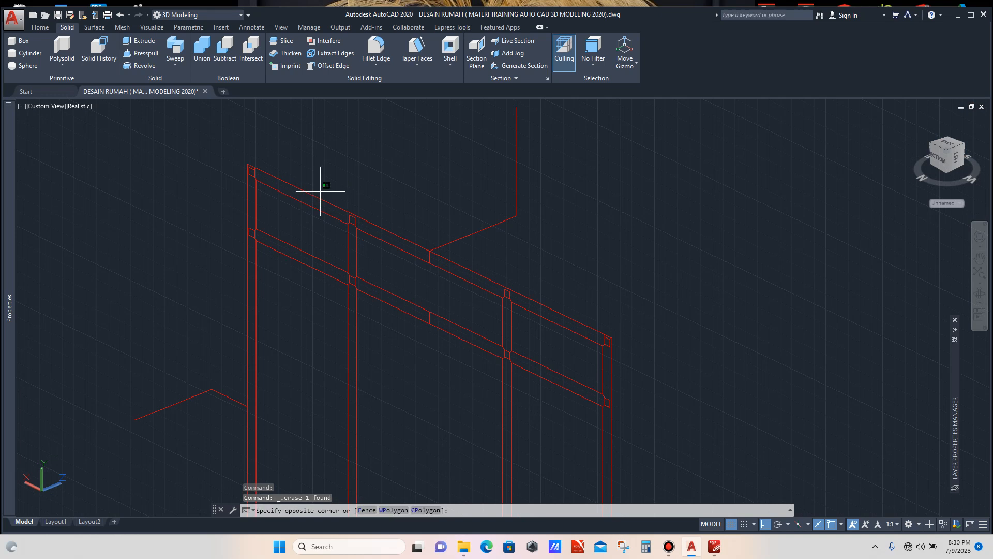
{"action": "left_click", "coordinate": [311, 200]}
{"action": "scroll", "coordinate": [271, 206], "scroll_direction": "up", "scroll_amount": 3}
{"action": "key", "text": "Escape"}
{"action": "left_click", "coordinate": [271, 200]}
{"action": "left_click", "coordinate": [253, 208]}
{"action": "scroll", "coordinate": [252, 191], "scroll_direction": "down", "scroll_amount": 3}
{"action": "scroll", "coordinate": [284, 215], "scroll_direction": "up", "scroll_amount": 2}
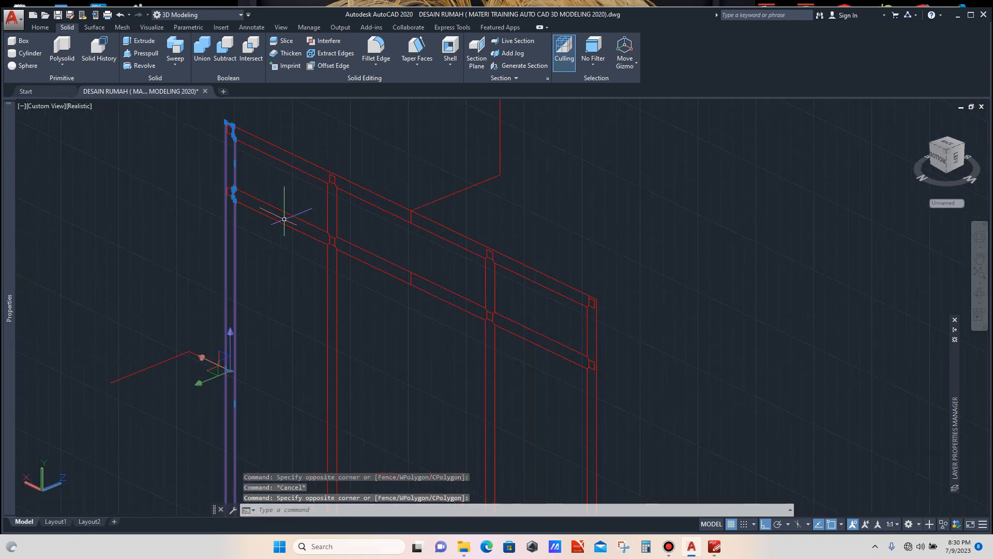
{"action": "key", "text": "Escape"}
{"action": "left_click", "coordinate": [284, 215]}
{"action": "left_click", "coordinate": [288, 212]}
{"action": "scroll", "coordinate": [288, 213], "scroll_direction": "down", "scroll_amount": 4}
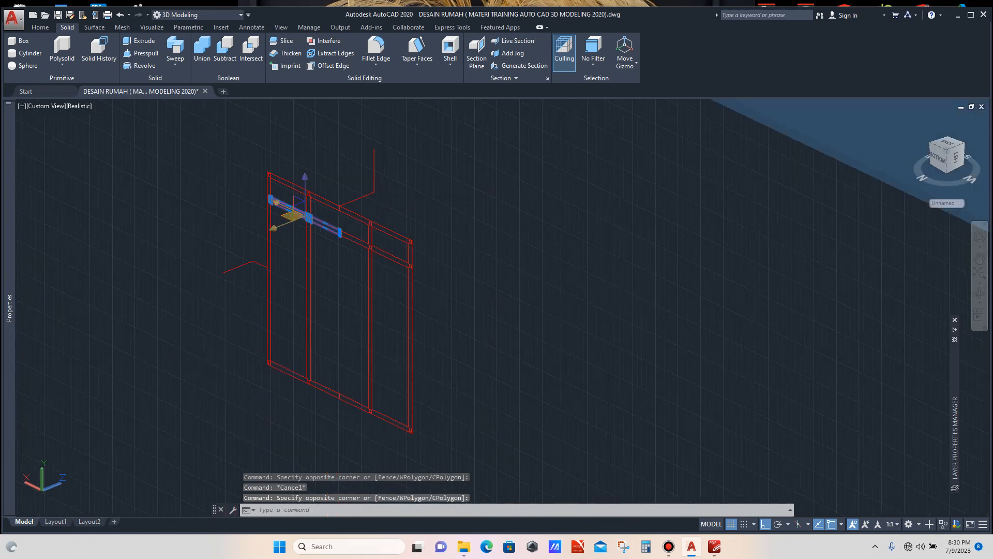
{"action": "key", "text": "Escape"}
{"action": "scroll", "coordinate": [285, 352], "scroll_direction": "up", "scroll_amount": 6}
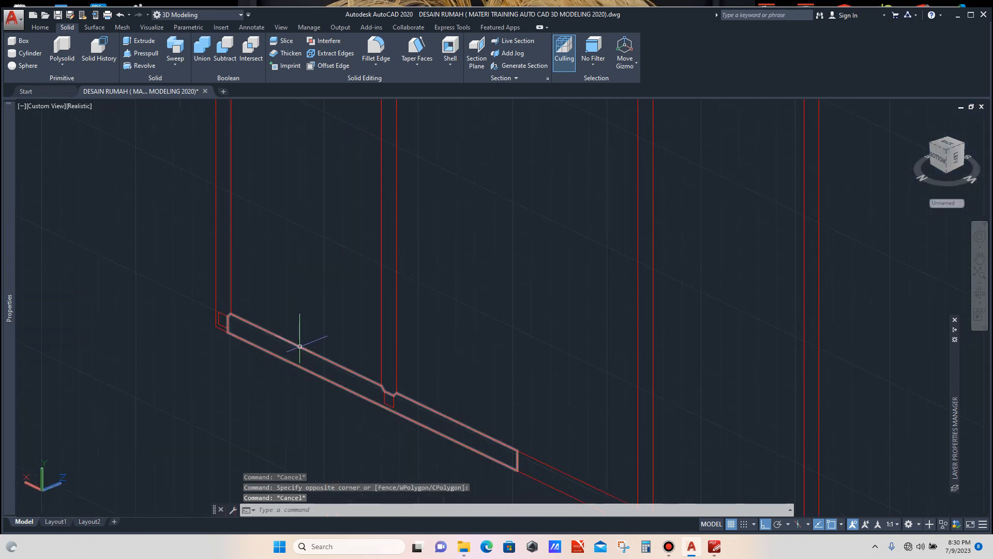
{"action": "scroll", "coordinate": [300, 347], "scroll_direction": "down", "scroll_amount": 4}
{"action": "key", "text": "Escape"}
{"action": "scroll", "coordinate": [278, 150], "scroll_direction": "up", "scroll_amount": 4}
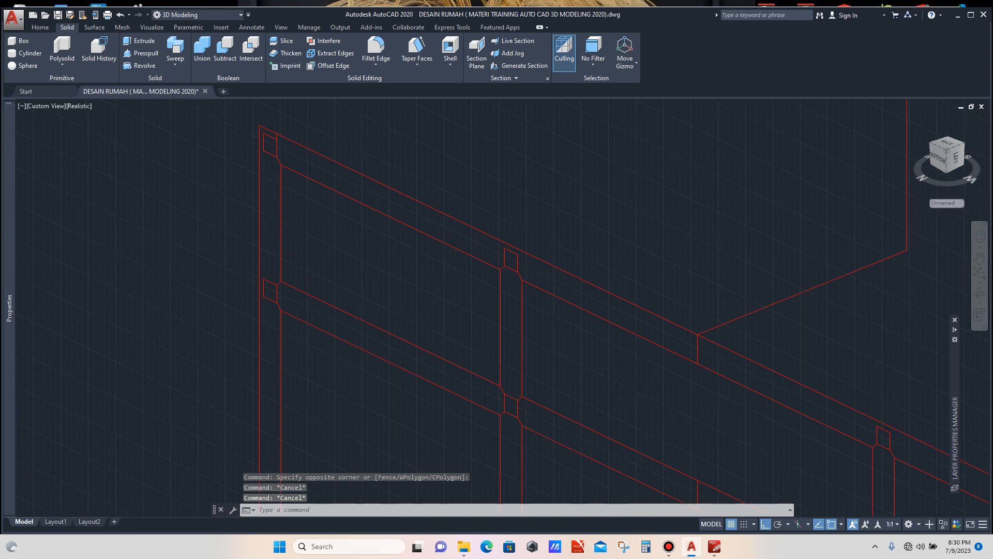
Extrude the original outer post's outline to a height of 150.
{"action": "left_click", "coordinate": [271, 195]}
{"action": "scroll", "coordinate": [244, 215], "scroll_direction": "down", "scroll_amount": 3}
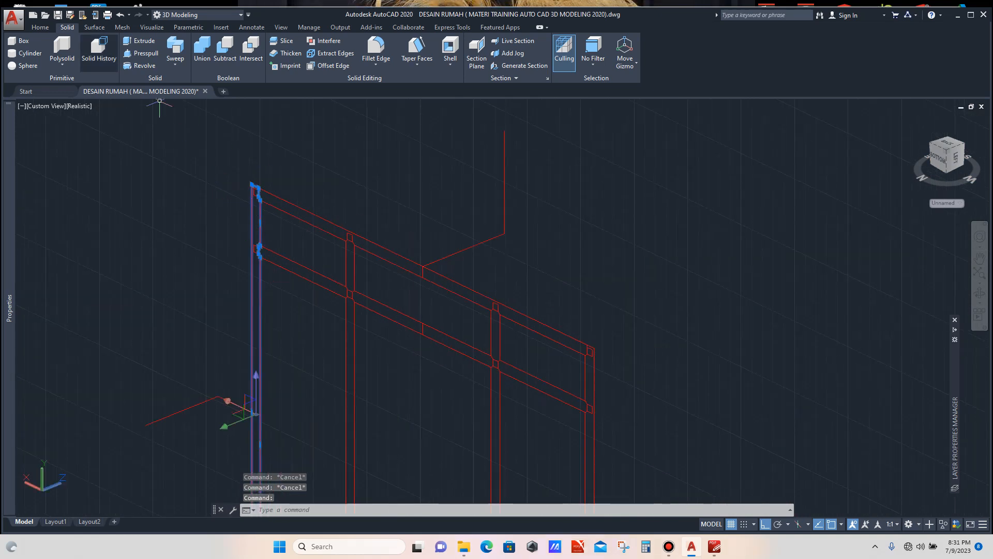
{"action": "left_click", "coordinate": [140, 40]}
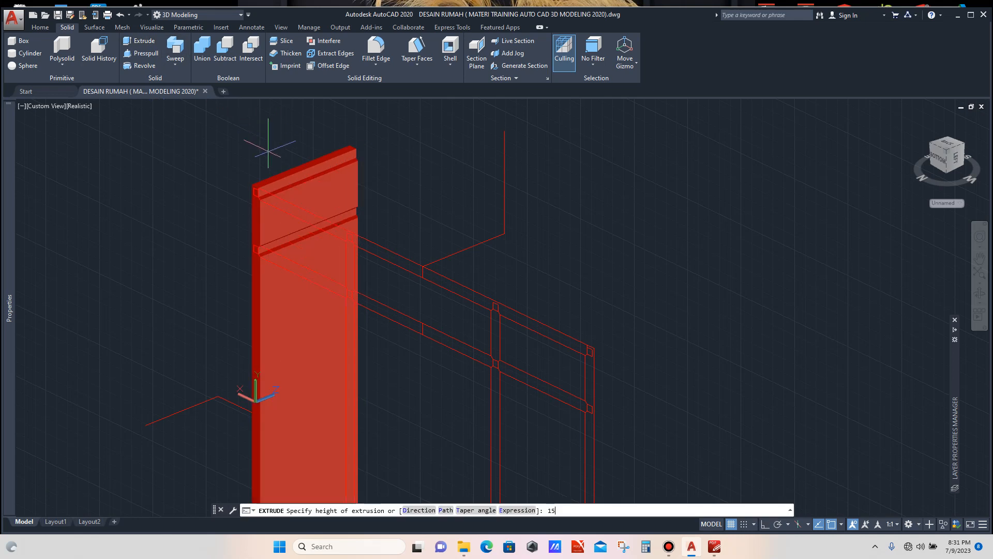
{"action": "type", "text": "150"}
{"action": "key", "text": "Return"}
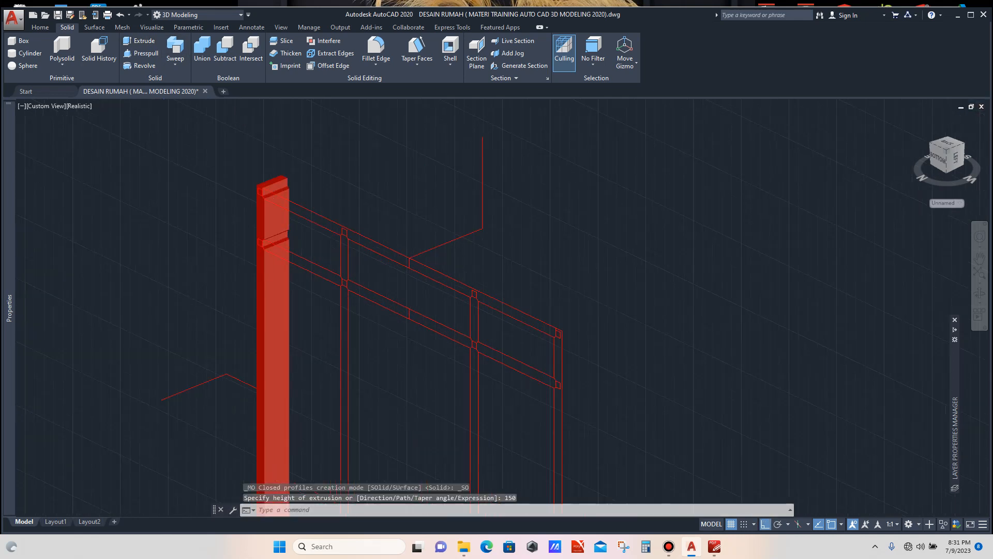
Extrude the original half of the top rail to a height of 150.
{"action": "scroll", "coordinate": [313, 209], "scroll_direction": "up", "scroll_amount": 1}
{"action": "left_click", "coordinate": [313, 208]}
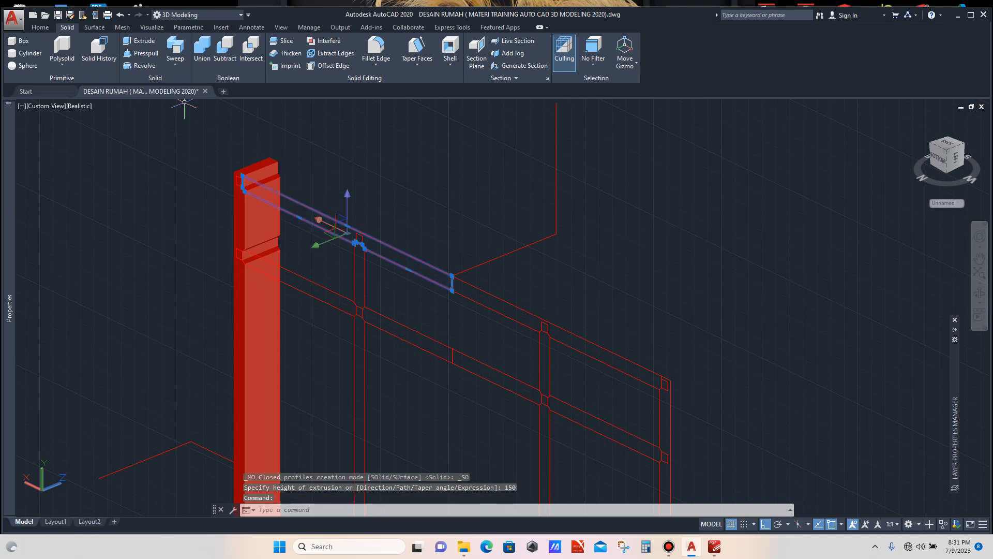
{"action": "key", "text": "Delete"}
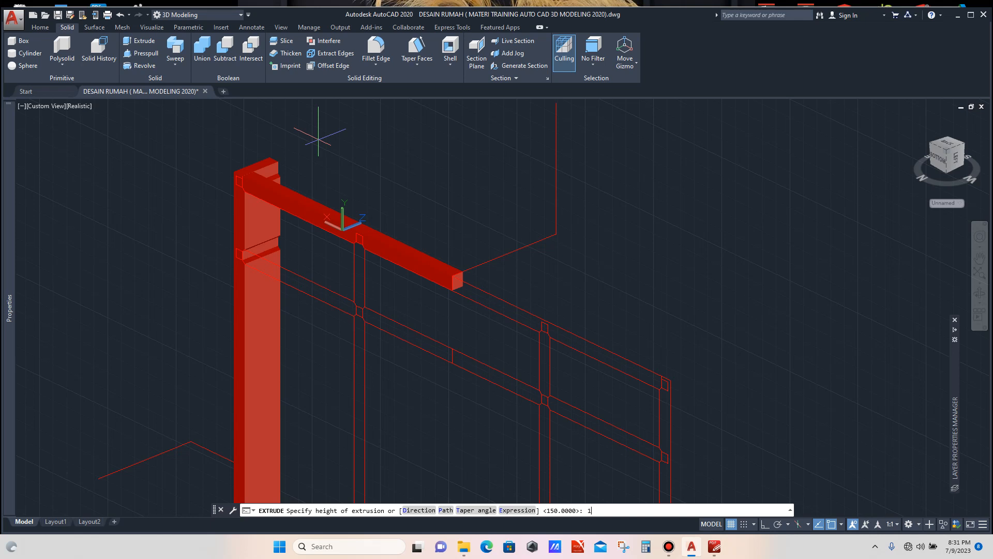
{"action": "type", "text": "0"}
{"action": "key", "text": "Return"}
Extrude the original half of the transom rail below the top rail to a height of 150.
{"action": "scroll", "coordinate": [326, 223], "scroll_direction": "up", "scroll_amount": 2}
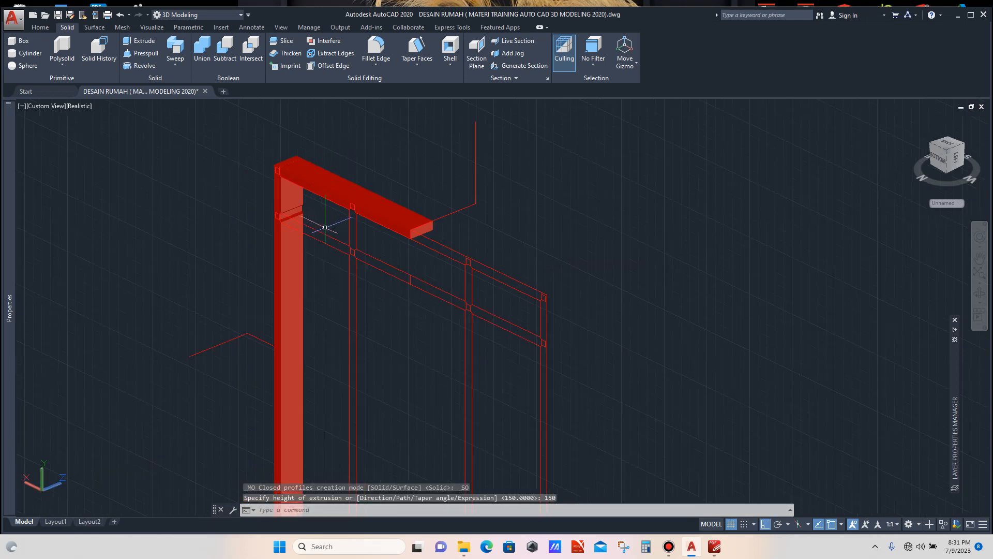
{"action": "left_click", "coordinate": [322, 236]}
{"action": "left_click", "coordinate": [139, 42]}
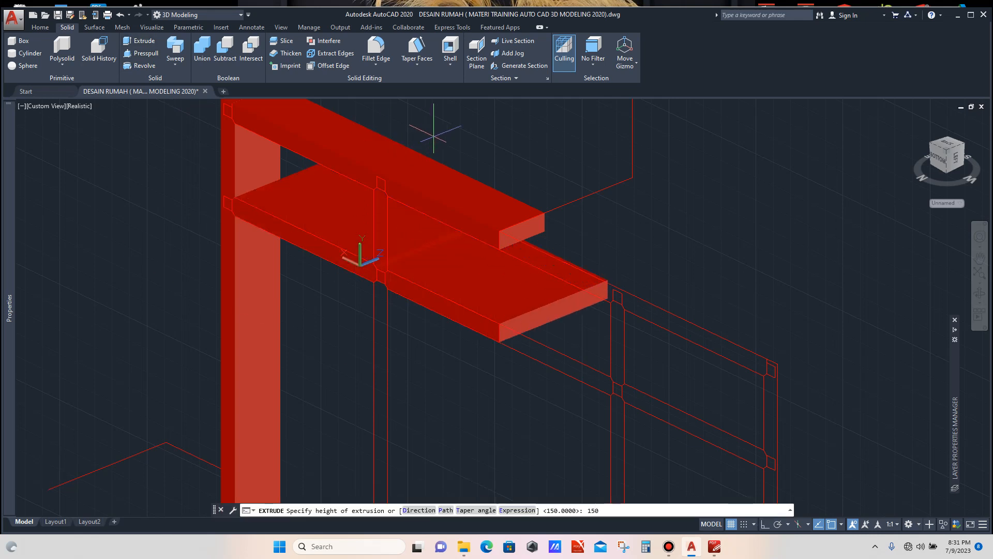
{"action": "key", "text": "Return"}
{"action": "scroll", "coordinate": [371, 253], "scroll_direction": "down", "scroll_amount": 6}
{"action": "scroll", "coordinate": [371, 253], "scroll_direction": "up", "scroll_amount": 1}
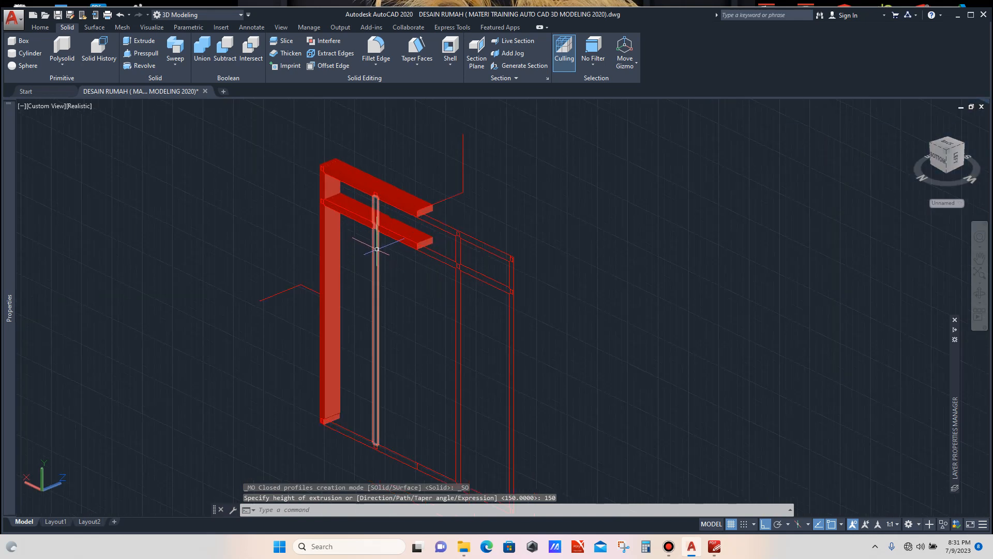
{"action": "left_click", "coordinate": [376, 249]}
{"action": "type", "text": "e"}
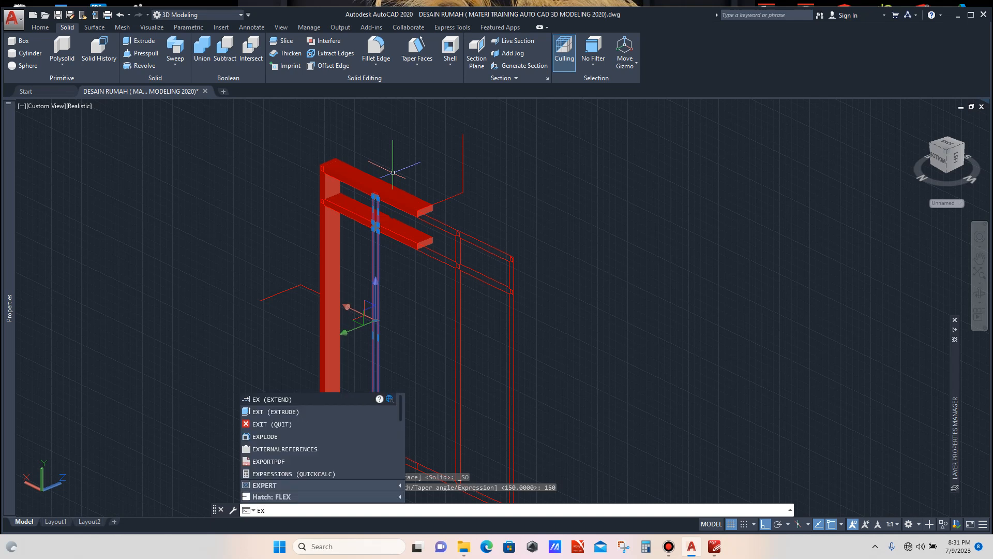
{"action": "key", "text": "Return"}
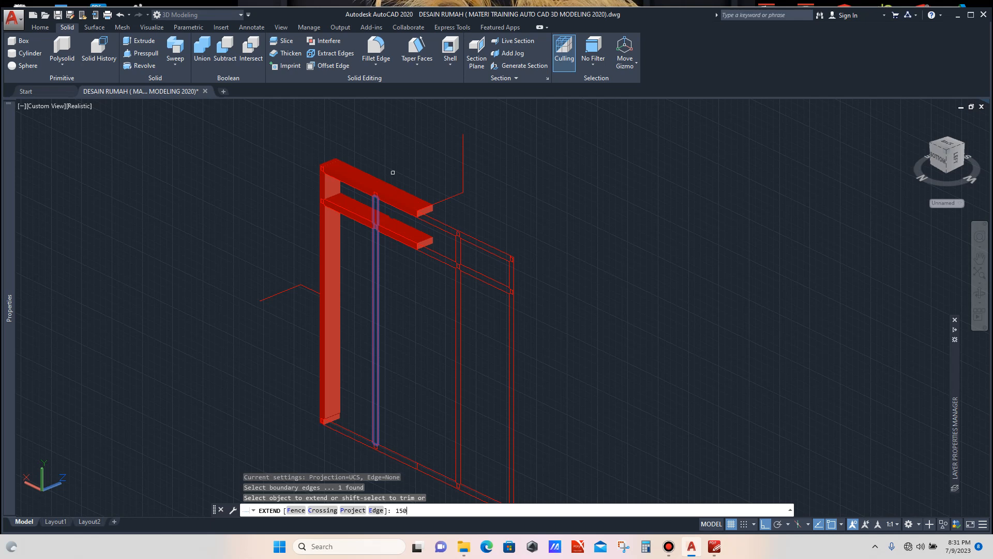
{"action": "type", "text": "150"}
{"action": "key", "text": "Return"}
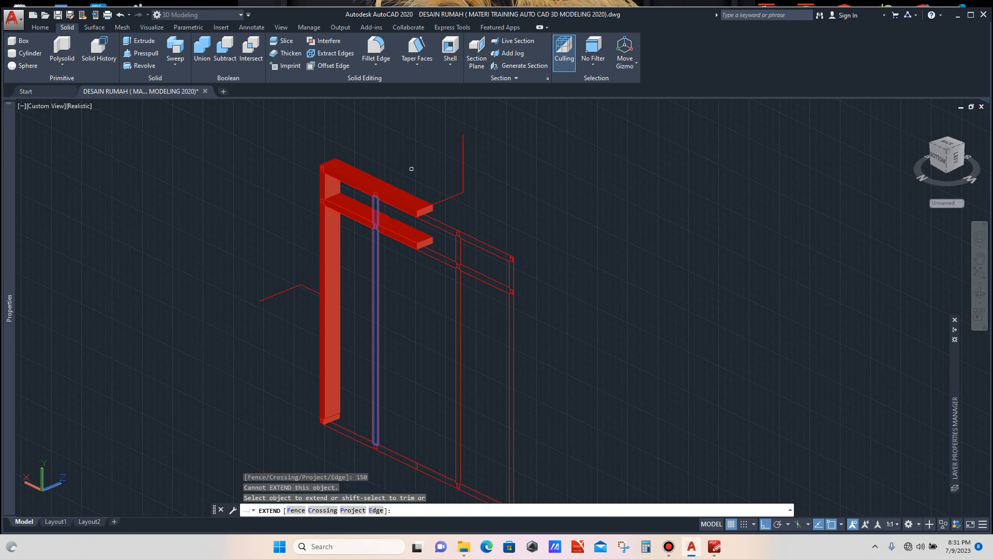
{"action": "key", "text": "Escape"}
Extrude the original inner post's outline to a height of 150.
{"action": "scroll", "coordinate": [385, 215], "scroll_direction": "up", "scroll_amount": 5}
{"action": "left_click", "coordinate": [375, 278]}
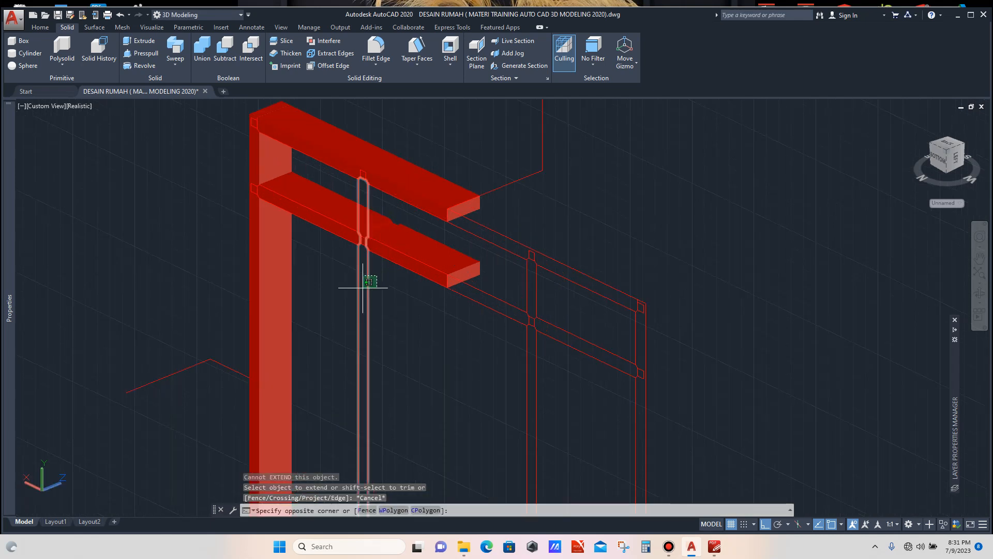
{"action": "left_click", "coordinate": [363, 288]}
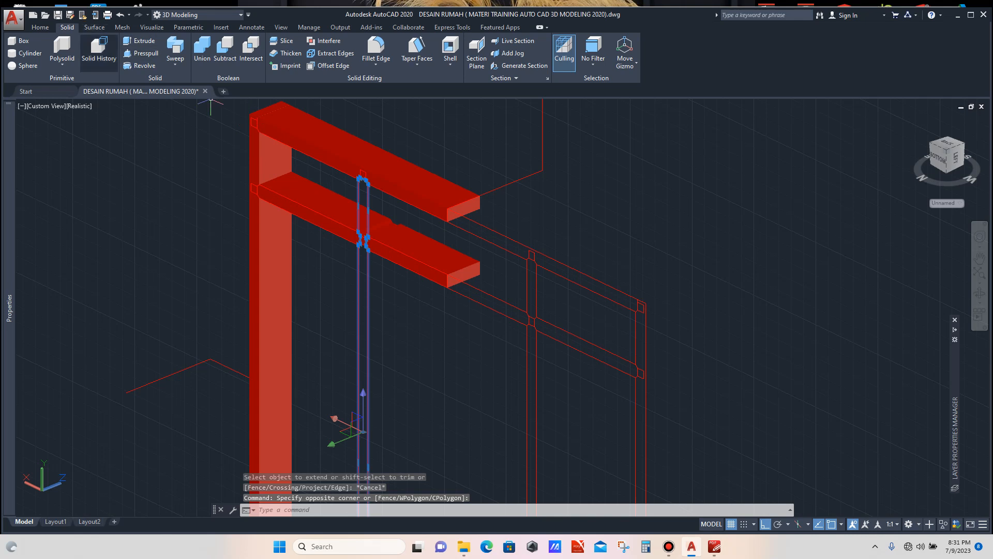
{"action": "left_click", "coordinate": [140, 41]}
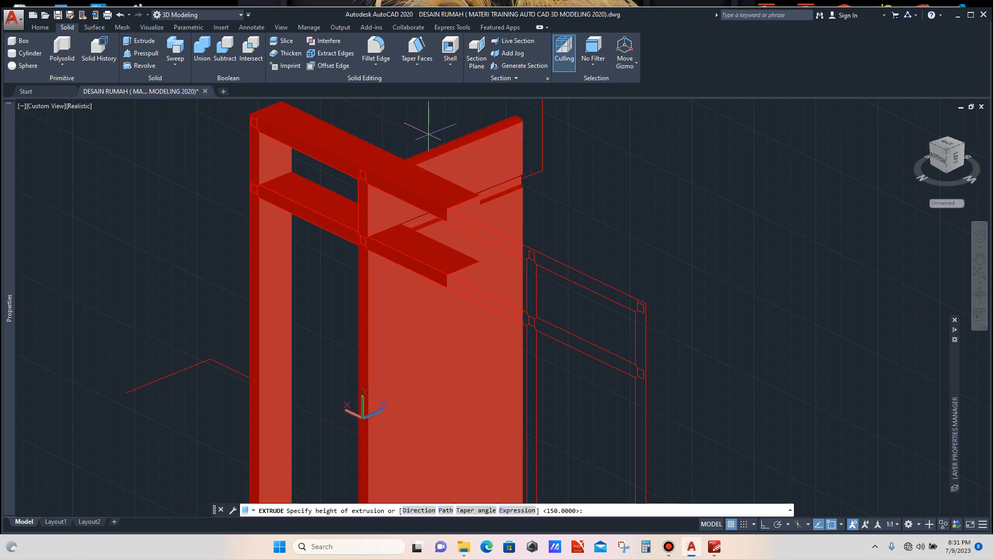
{"action": "type", "text": "150"}
{"action": "key", "text": "Return"}
{"action": "scroll", "coordinate": [421, 184], "scroll_direction": "down", "scroll_amount": 5}
{"action": "scroll", "coordinate": [407, 222], "scroll_direction": "down", "scroll_amount": 3}
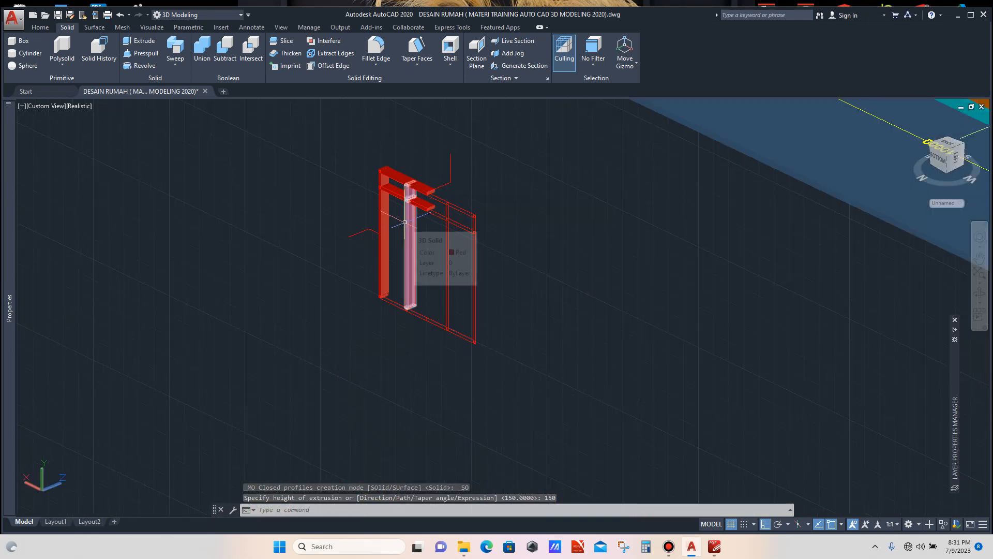
Examine the joints where the extruded posts meet the top rail and the transom rail.
{"action": "scroll", "coordinate": [407, 192], "scroll_direction": "up", "scroll_amount": 3}
{"action": "scroll", "coordinate": [408, 192], "scroll_direction": "up", "scroll_amount": 3}
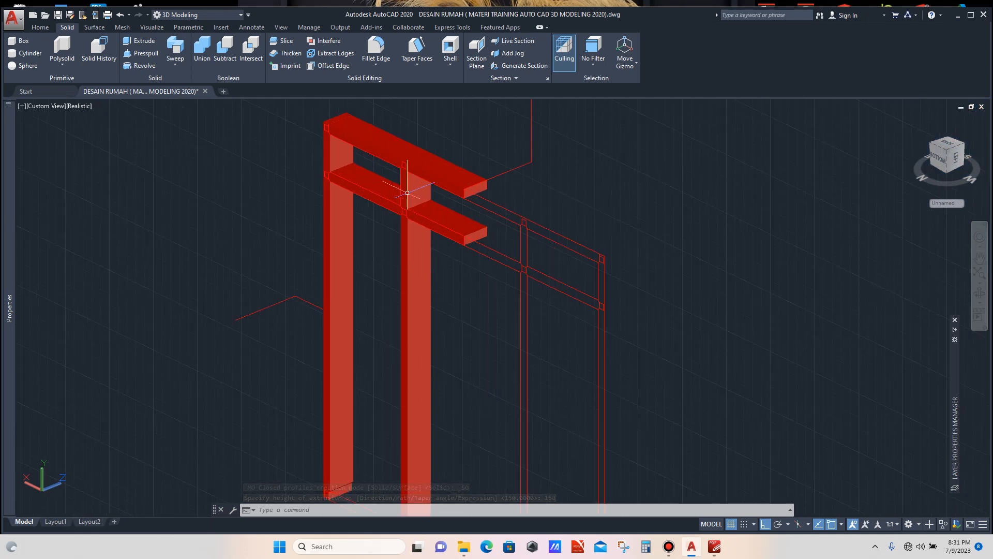
{"action": "scroll", "coordinate": [398, 189], "scroll_direction": "up", "scroll_amount": 3}
{"action": "scroll", "coordinate": [396, 186], "scroll_direction": "down", "scroll_amount": 4}
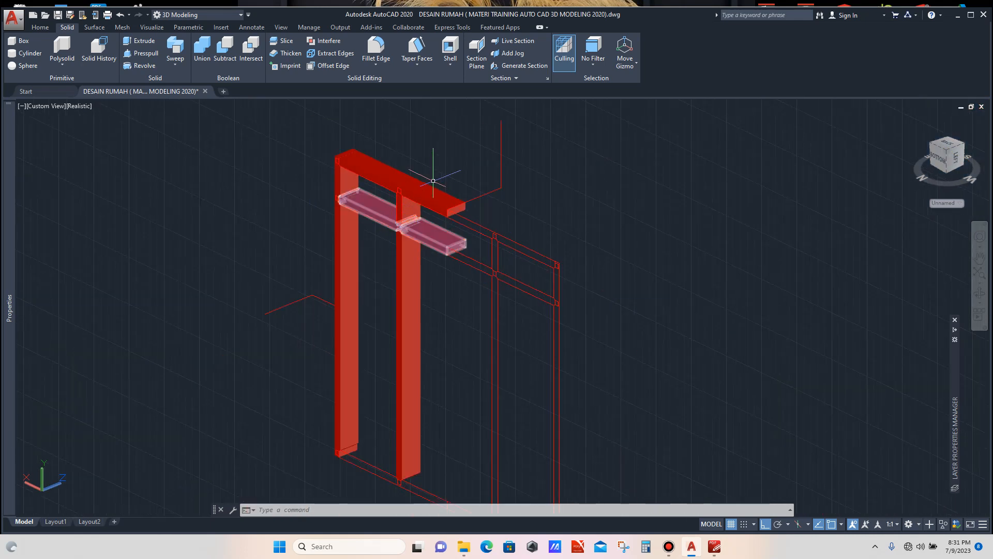
{"action": "scroll", "coordinate": [433, 175], "scroll_direction": "up", "scroll_amount": 3}
{"action": "scroll", "coordinate": [433, 181], "scroll_direction": "down", "scroll_amount": 2}
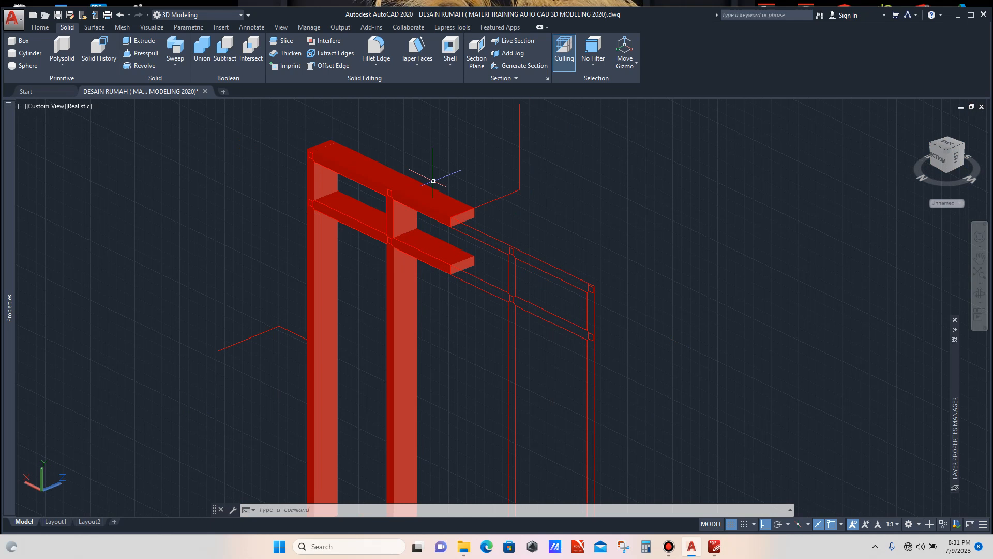
{"action": "scroll", "coordinate": [403, 155], "scroll_direction": "up", "scroll_amount": 2}
{"action": "scroll", "coordinate": [377, 166], "scroll_direction": "down", "scroll_amount": 5}
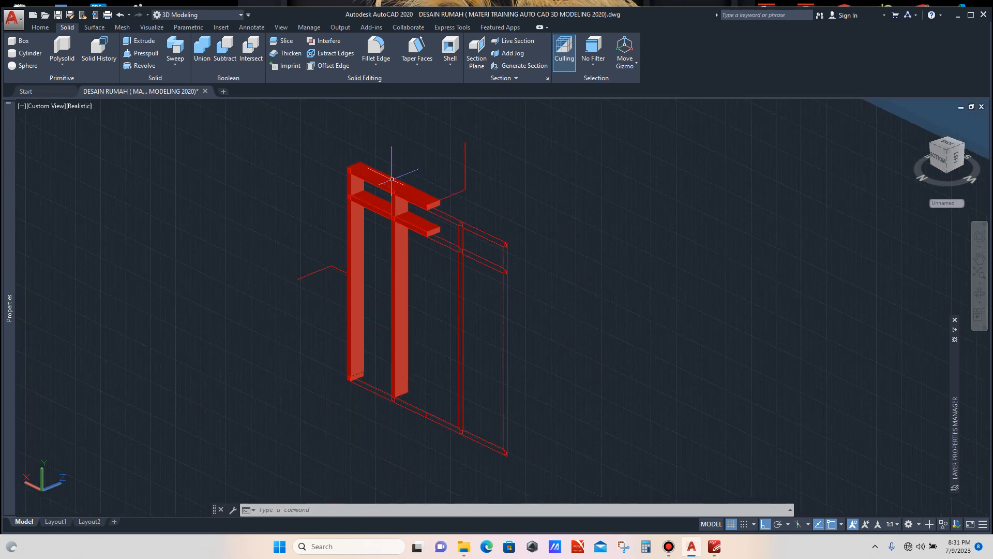
Move the four extruded post and rail solids together along the Z axis, clear of the joint outlines.
{"action": "scroll", "coordinate": [355, 166], "scroll_direction": "up", "scroll_amount": 7}
{"action": "key", "text": "Escape"}
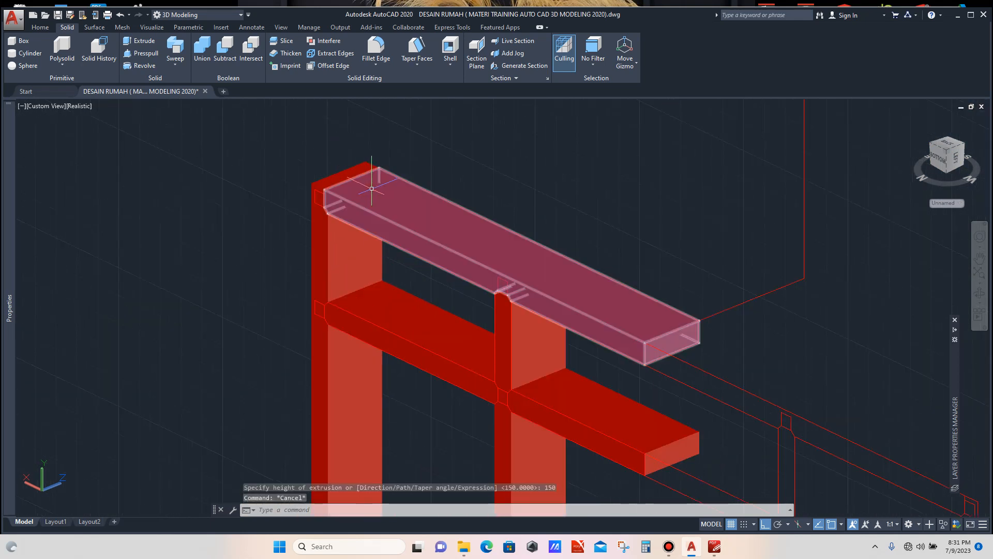
{"action": "left_click", "coordinate": [376, 191]}
{"action": "scroll", "coordinate": [373, 181], "scroll_direction": "down", "scroll_amount": 3}
{"action": "scroll", "coordinate": [367, 174], "scroll_direction": "up", "scroll_amount": 5}
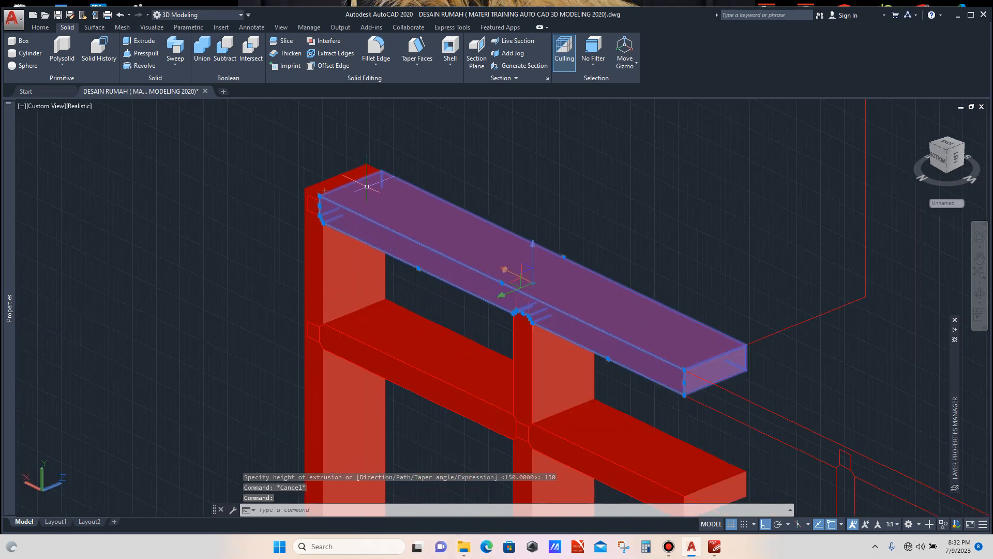
{"action": "left_click", "coordinate": [357, 170]}
{"action": "scroll", "coordinate": [337, 192], "scroll_direction": "down", "scroll_amount": 2}
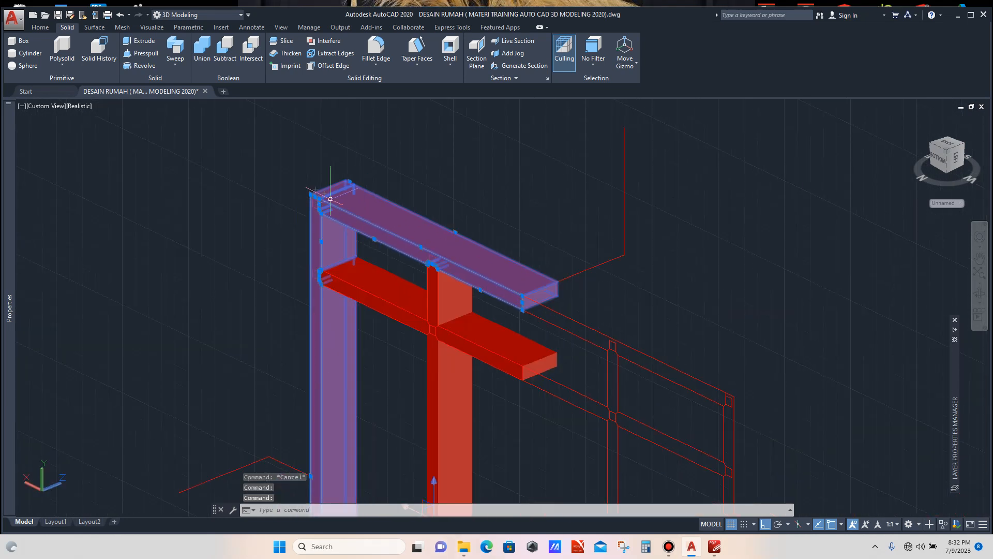
{"action": "left_click", "coordinate": [384, 280]}
{"action": "left_click", "coordinate": [447, 290]}
{"action": "scroll", "coordinate": [397, 296], "scroll_direction": "down", "scroll_amount": 4}
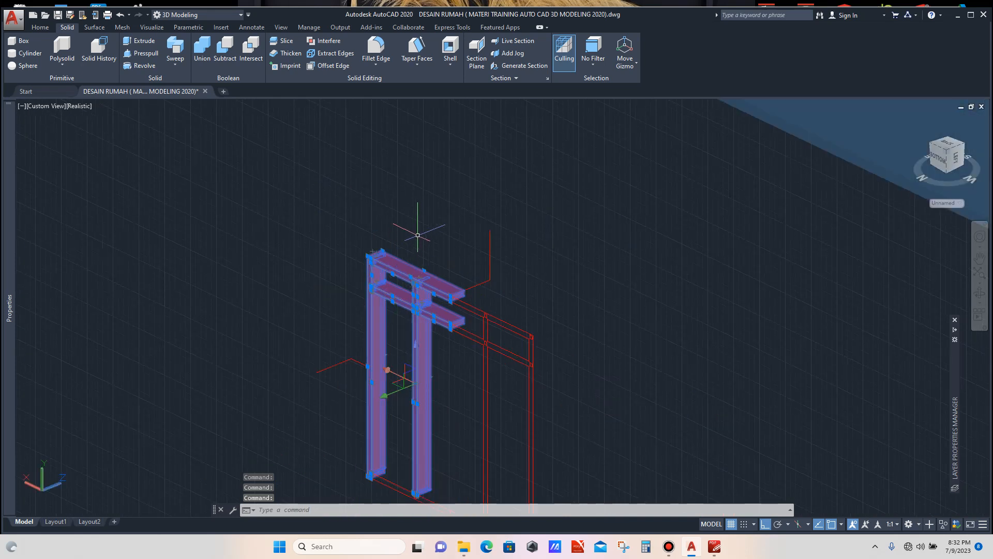
{"action": "type", "text": "m"}
{"action": "key", "text": "Return"}
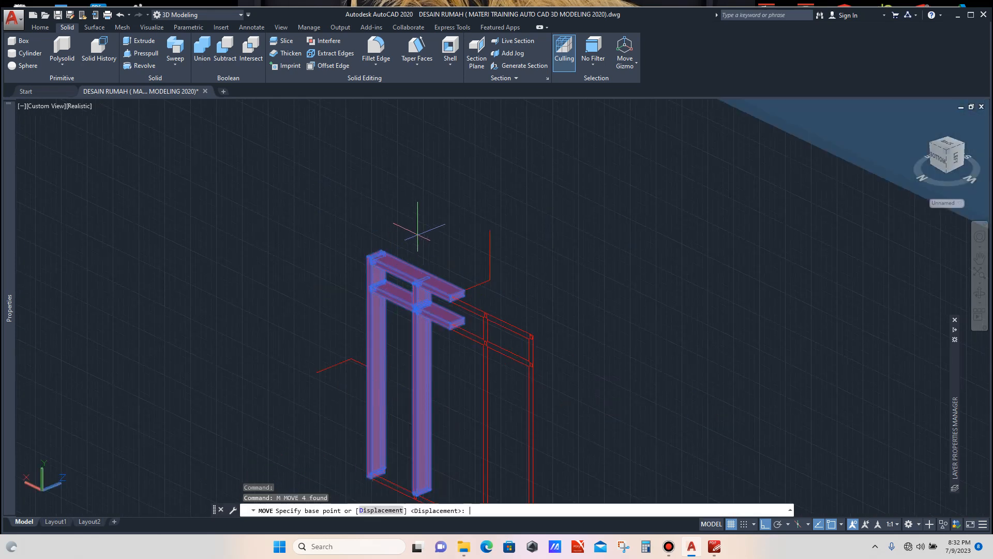
{"action": "left_click", "coordinate": [412, 201]}
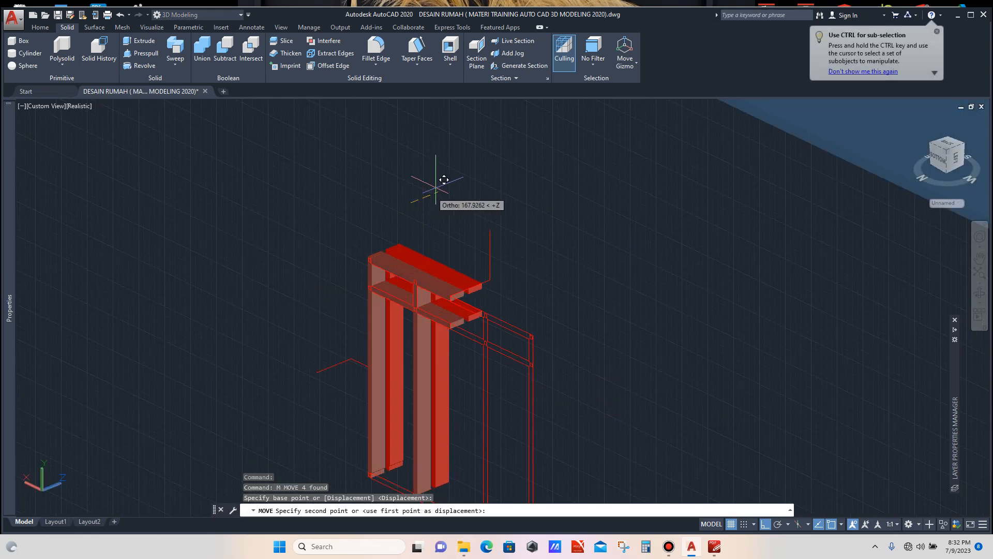
{"action": "left_click", "coordinate": [518, 149]}
Extrude the small square joint outline at the outer end of the top rail to a height of 50.
{"action": "scroll", "coordinate": [400, 281], "scroll_direction": "up", "scroll_amount": 3}
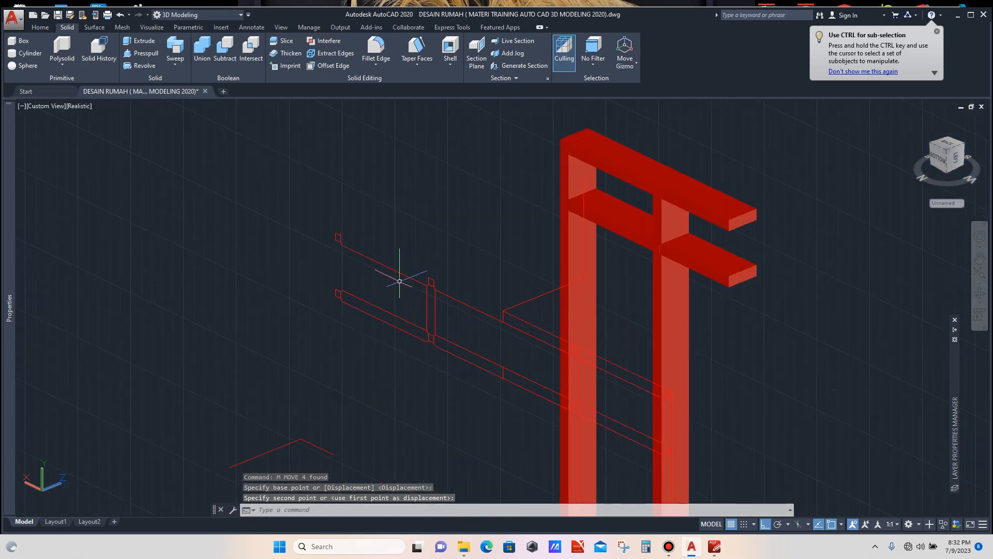
{"action": "scroll", "coordinate": [355, 222], "scroll_direction": "up", "scroll_amount": 5}
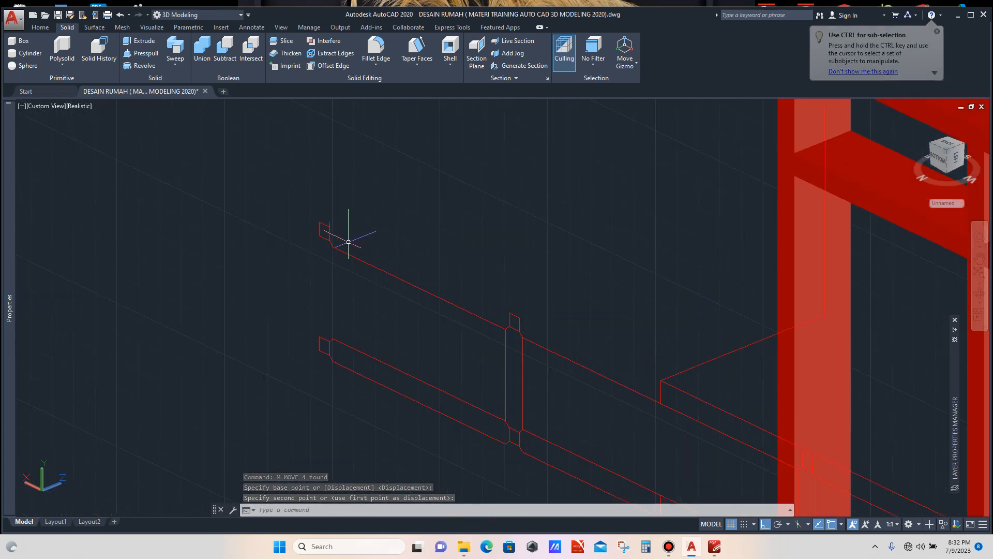
{"action": "left_click_drag", "start_coordinate": [321, 209], "coordinate": [311, 212]}
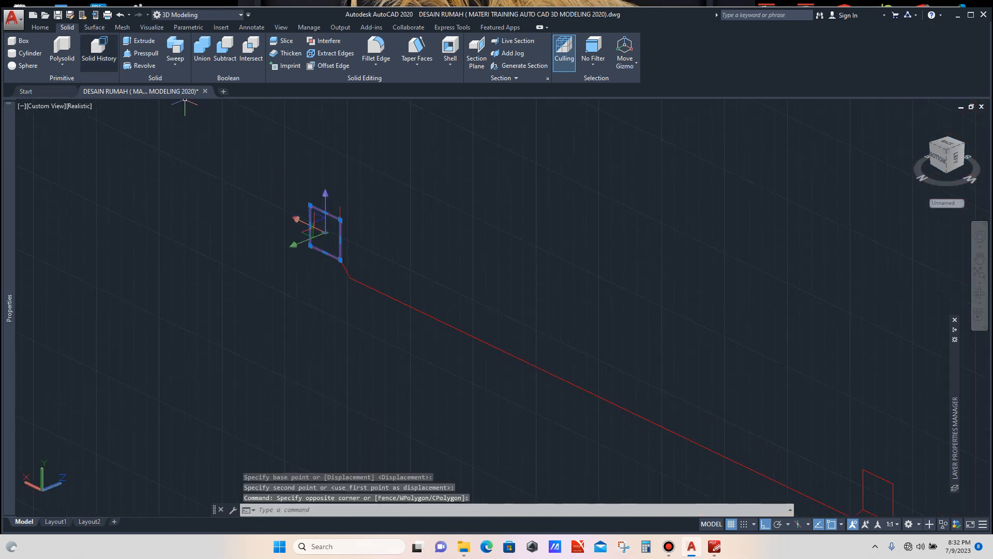
{"action": "left_click", "coordinate": [139, 40]}
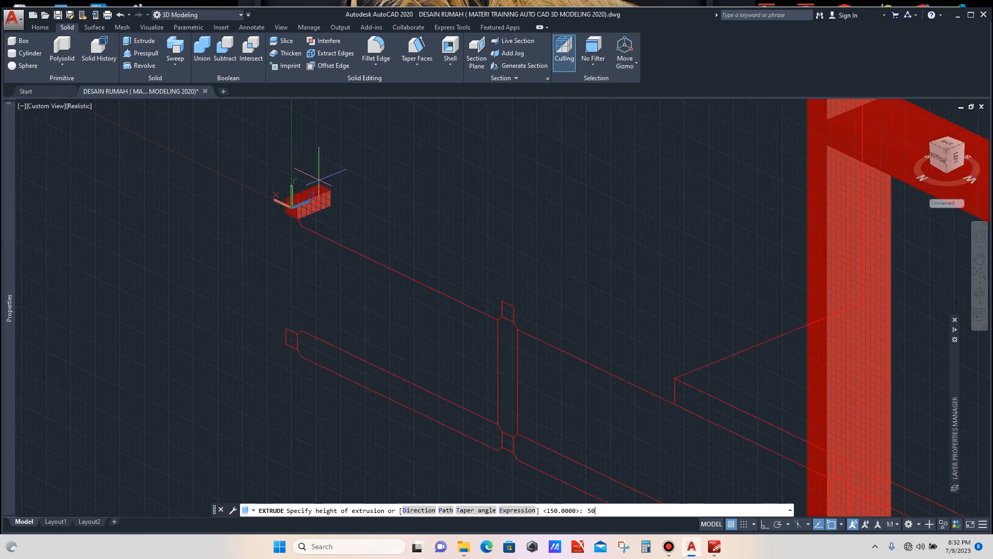
{"action": "type", "text": "50"}
{"action": "key", "text": "Return"}
{"action": "scroll", "coordinate": [329, 184], "scroll_direction": "down", "scroll_amount": 2}
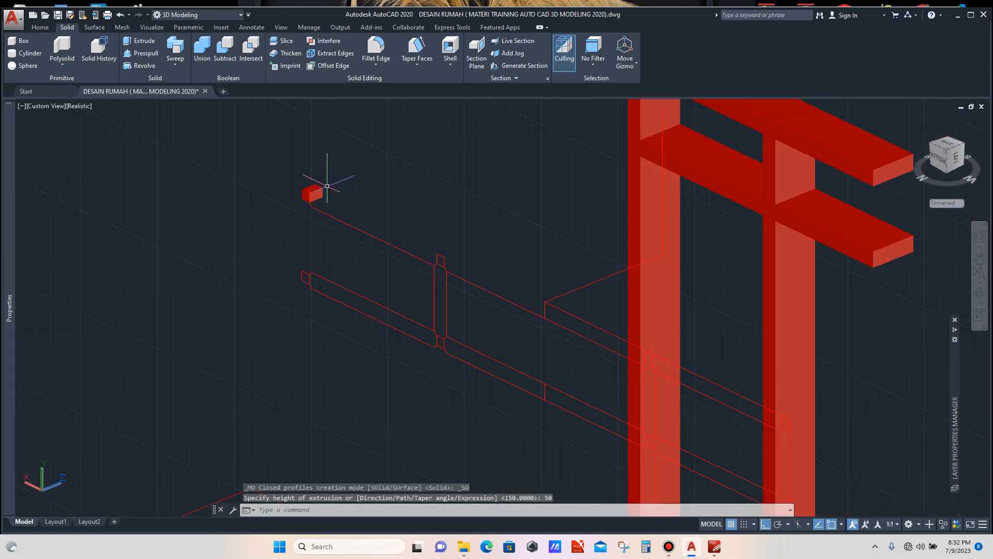
Extrude the small square joint outline at the outer end of the transom rail to a height of 50.
{"action": "scroll", "coordinate": [327, 185], "scroll_direction": "down", "scroll_amount": 2}
{"action": "scroll", "coordinate": [311, 238], "scroll_direction": "up", "scroll_amount": 5}
{"action": "scroll", "coordinate": [306, 220], "scroll_direction": "up", "scroll_amount": 5}
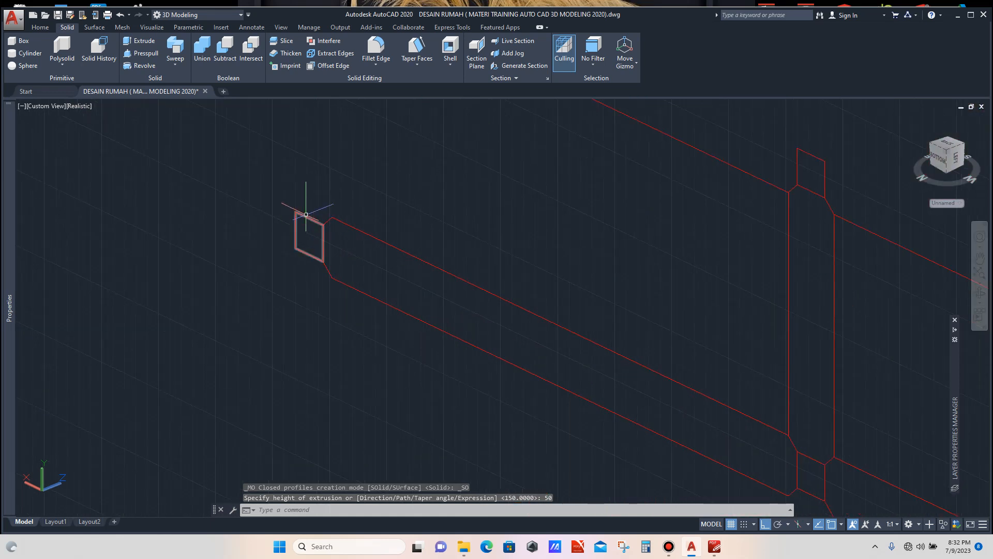
{"action": "left_click", "coordinate": [306, 215]}
{"action": "key", "text": "Return"}
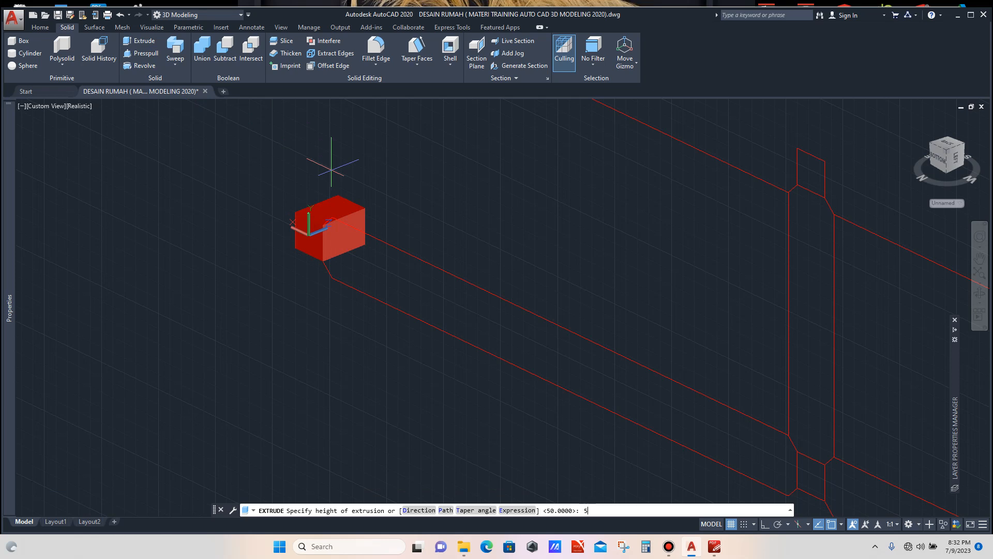
{"action": "key", "text": "Return"}
{"action": "scroll", "coordinate": [281, 261], "scroll_direction": "down", "scroll_amount": 3}
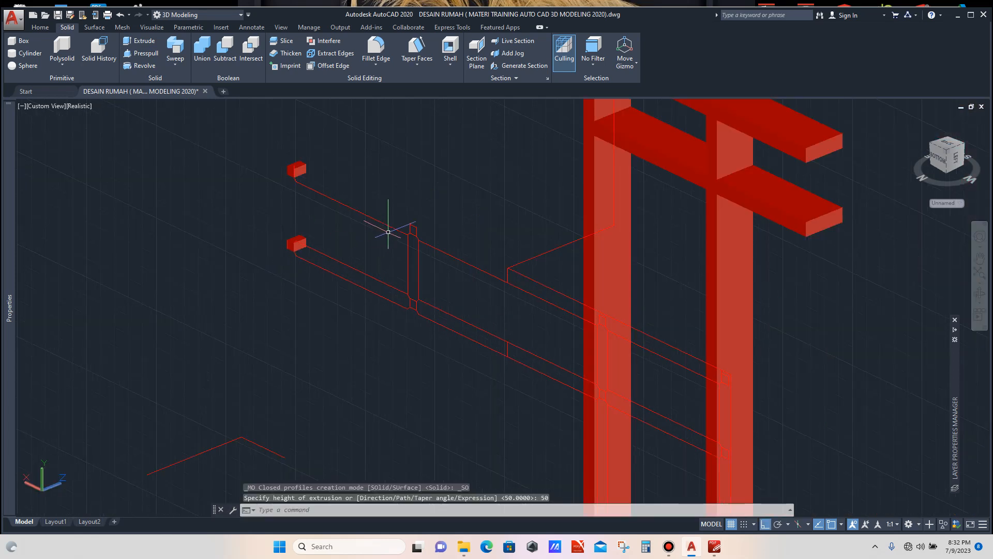
Extrude the small square joint outline at the top of the inner post to a height of 50.
{"action": "scroll", "coordinate": [393, 231], "scroll_direction": "up", "scroll_amount": 3}
{"action": "left_click", "coordinate": [438, 218]}
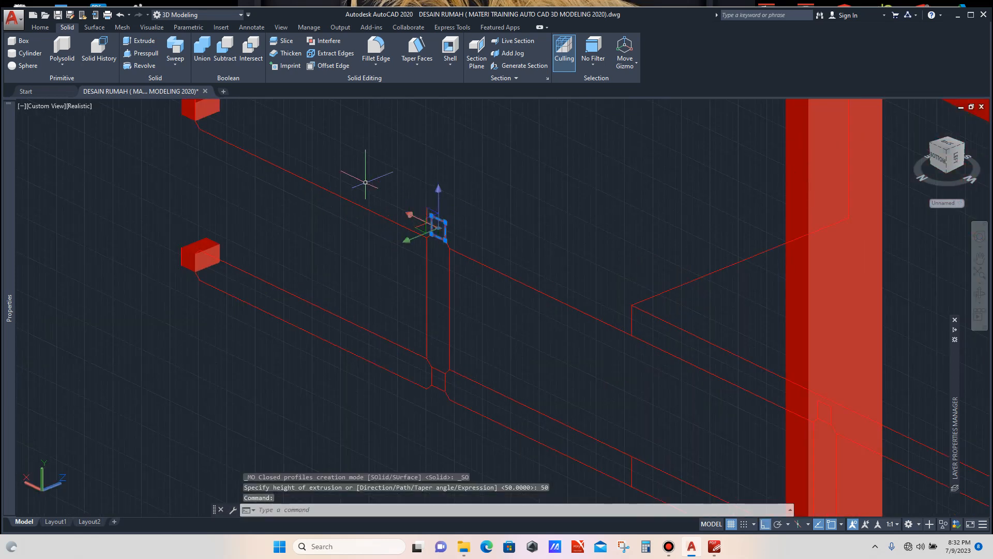
{"action": "left_click", "coordinate": [139, 41]}
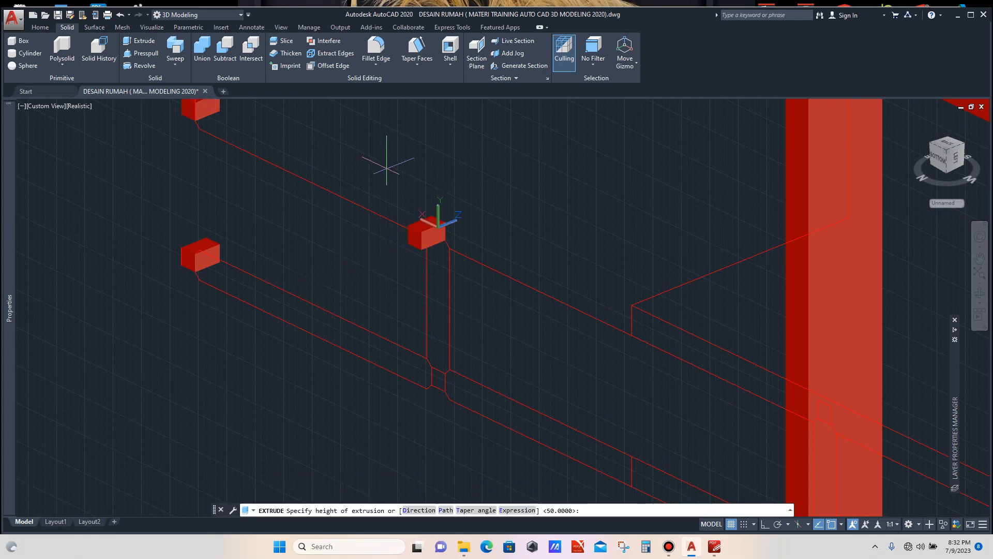
{"action": "type", "text": "50"}
{"action": "key", "text": "Return"}
{"action": "scroll", "coordinate": [413, 256], "scroll_direction": "down", "scroll_amount": 3}
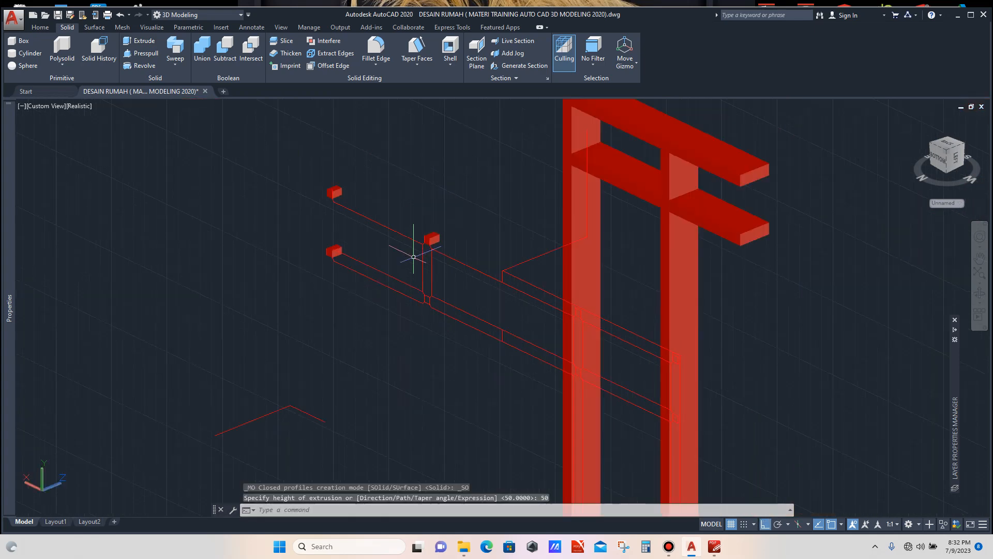
Move the three small extruded joint blocks together a short distance along the positive Z axis from their outlines.
{"action": "scroll", "coordinate": [421, 241], "scroll_direction": "up", "scroll_amount": 6}
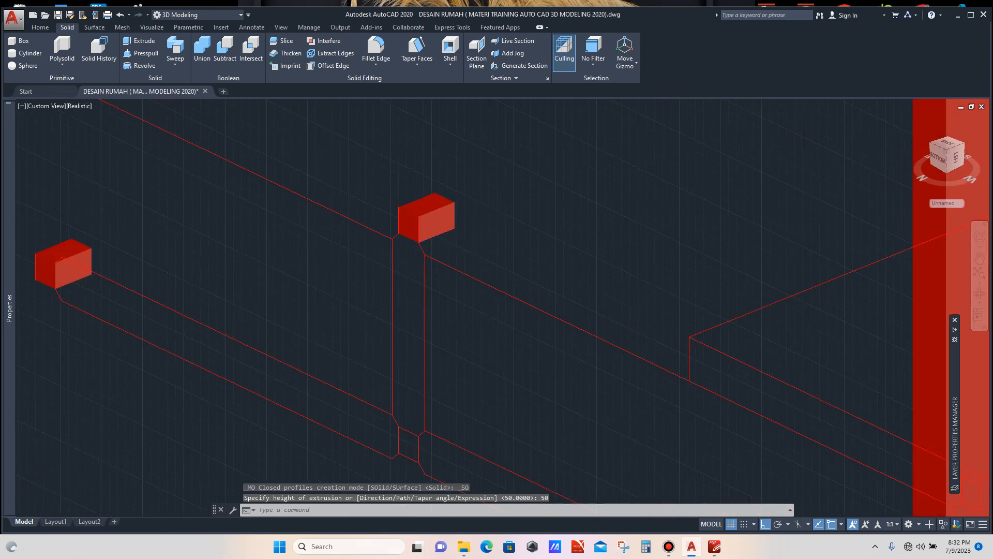
{"action": "left_click", "coordinate": [439, 218]}
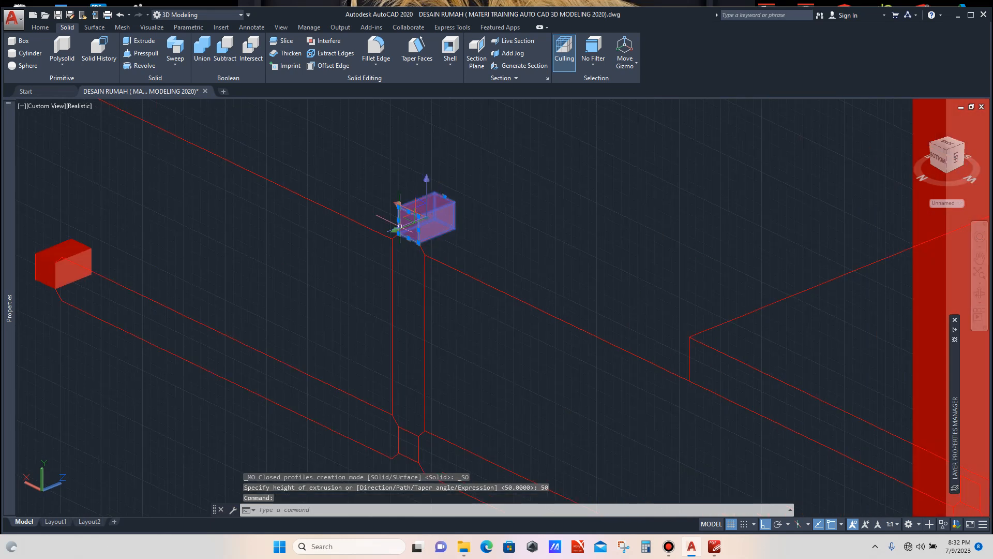
{"action": "left_click", "coordinate": [82, 250]}
{"action": "scroll", "coordinate": [181, 249], "scroll_direction": "down", "scroll_amount": 5}
{"action": "scroll", "coordinate": [147, 178], "scroll_direction": "up", "scroll_amount": 5}
{"action": "left_click", "coordinate": [147, 178]}
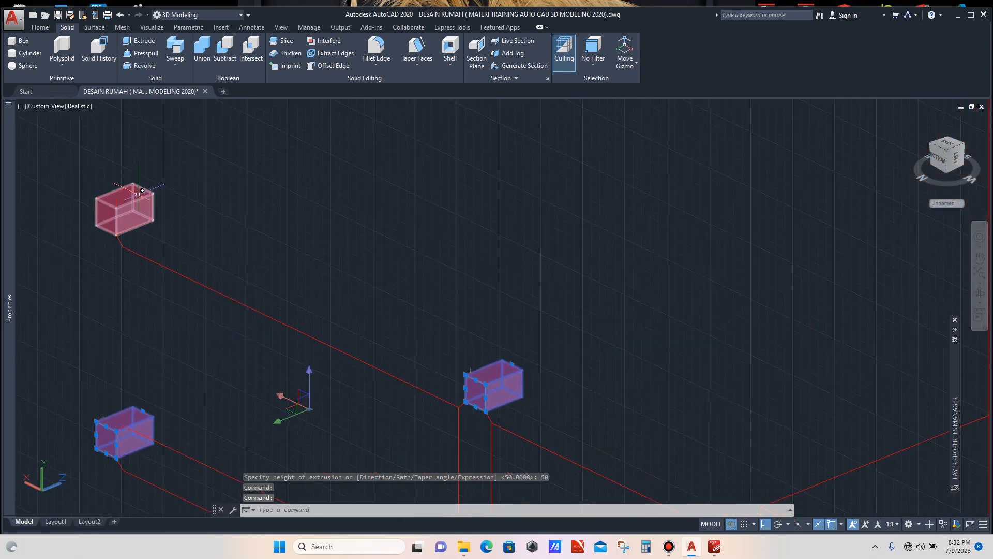
{"action": "type", "text": "m"}
{"action": "key", "text": "Return"}
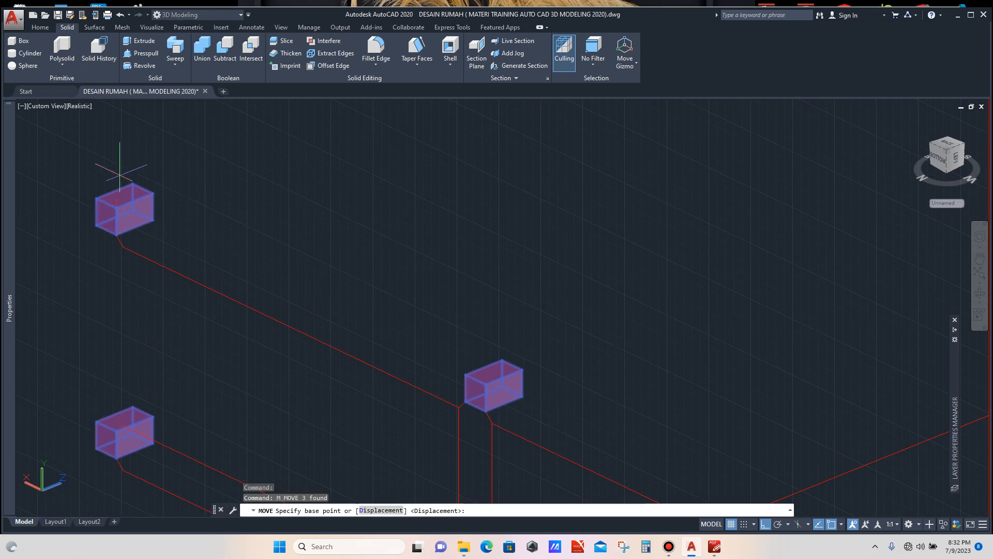
{"action": "left_click", "coordinate": [96, 199]}
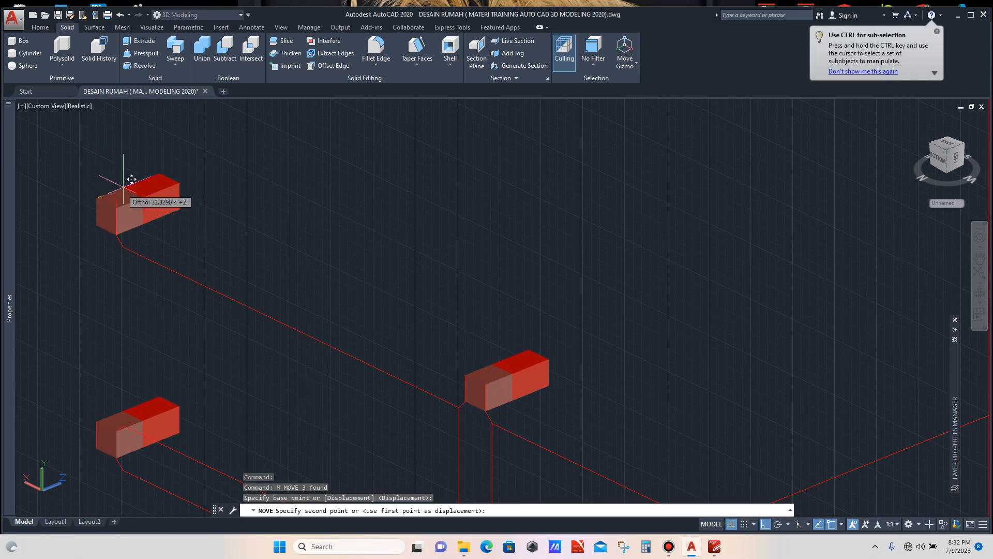
{"action": "left_click", "coordinate": [129, 183]}
{"action": "scroll", "coordinate": [265, 175], "scroll_direction": "down", "scroll_amount": 1}
{"action": "scroll", "coordinate": [266, 175], "scroll_direction": "down", "scroll_amount": 4}
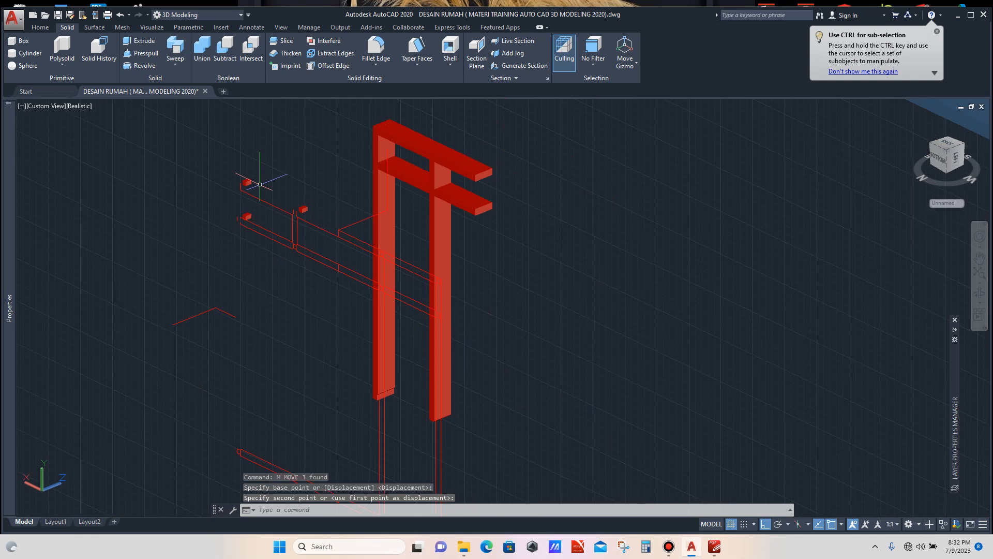
Copy the finished outer post along the negative Z axis onto its original outline, enclosing the two small joint blocks at the rails.
{"action": "scroll", "coordinate": [388, 132], "scroll_direction": "up", "scroll_amount": 1}
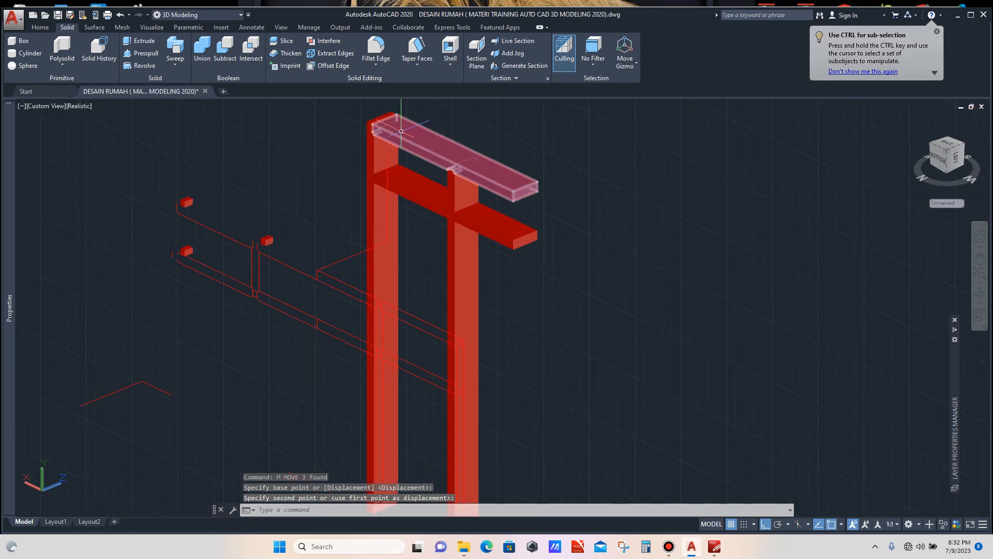
{"action": "scroll", "coordinate": [397, 133], "scroll_direction": "up", "scroll_amount": 1}
{"action": "left_click", "coordinate": [406, 131]}
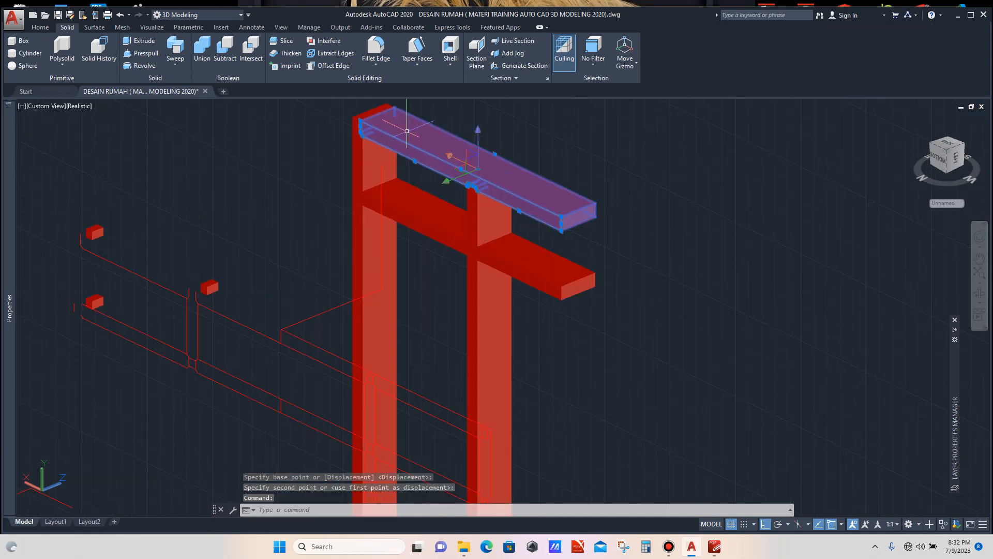
{"action": "key", "text": "Escape"}
{"action": "scroll", "coordinate": [372, 152], "scroll_direction": "up", "scroll_amount": 2}
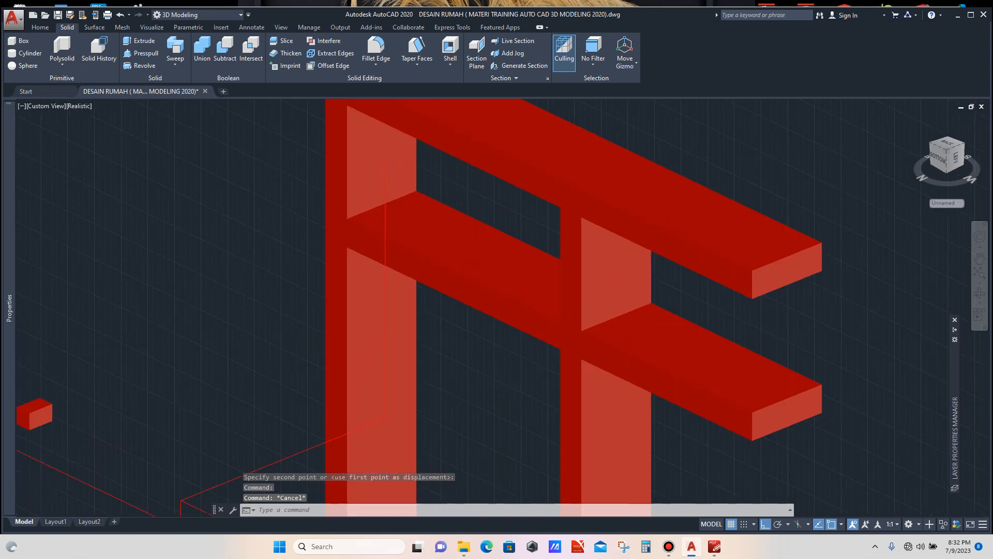
{"action": "left_click", "coordinate": [365, 159]}
{"action": "scroll", "coordinate": [349, 171], "scroll_direction": "down", "scroll_amount": 2}
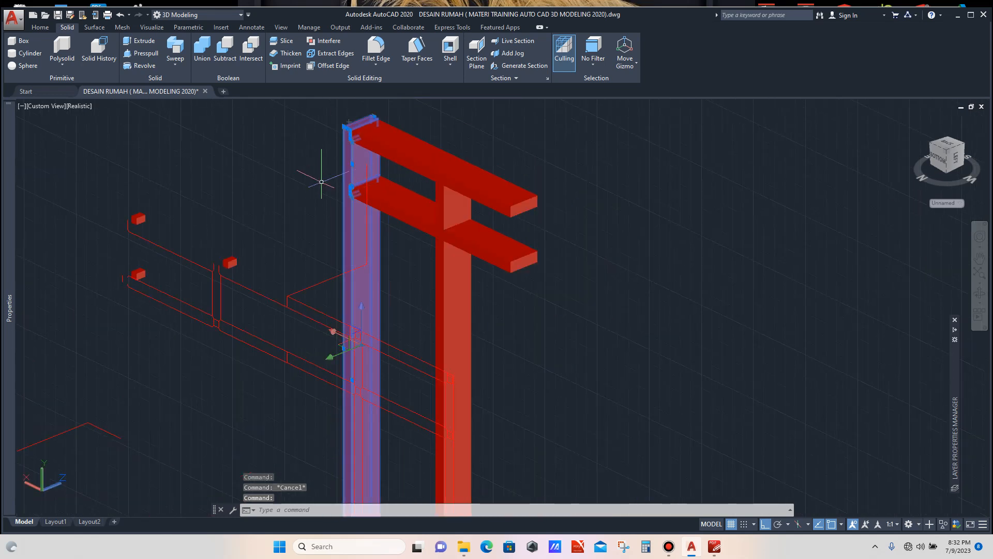
{"action": "type", "text": "co"}
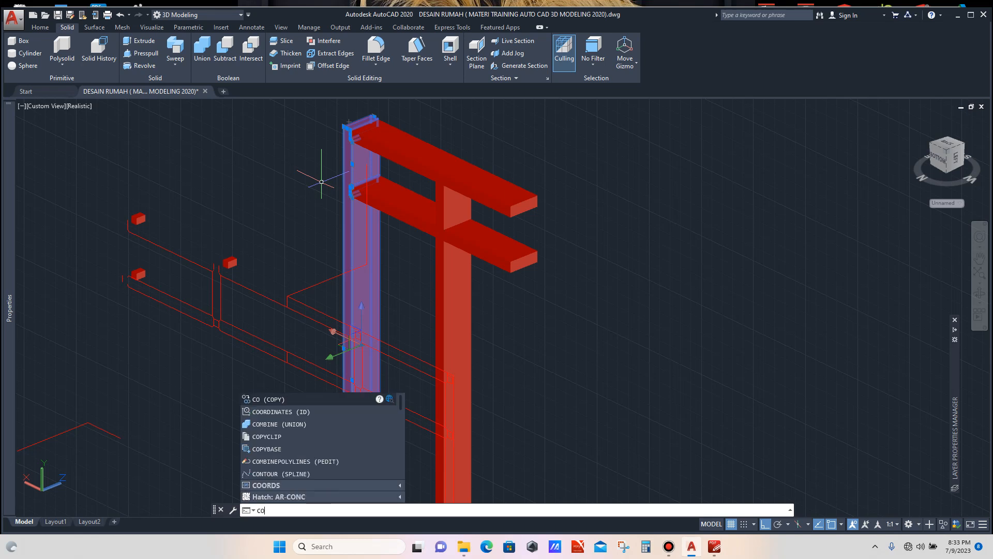
{"action": "key", "text": "Return"}
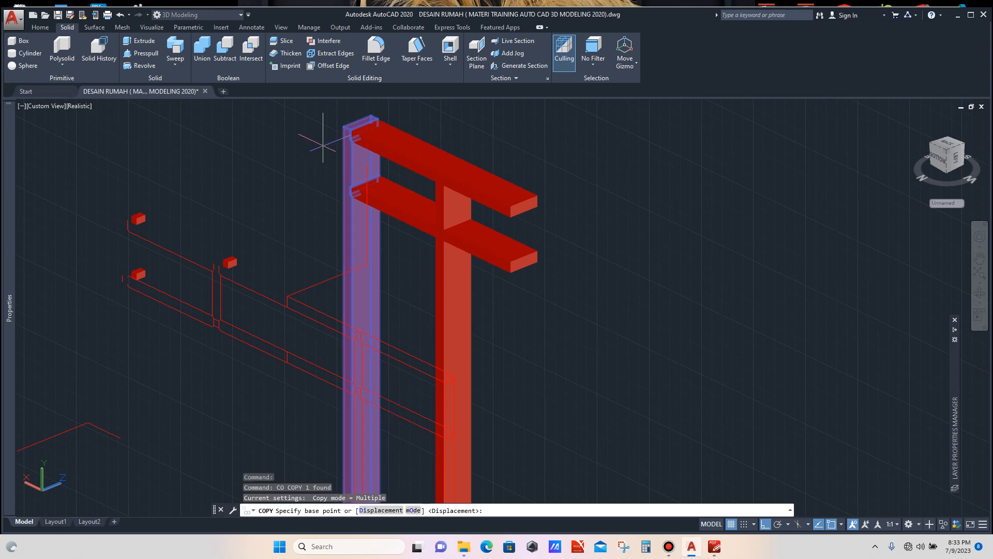
{"action": "scroll", "coordinate": [341, 144], "scroll_direction": "up", "scroll_amount": 3}
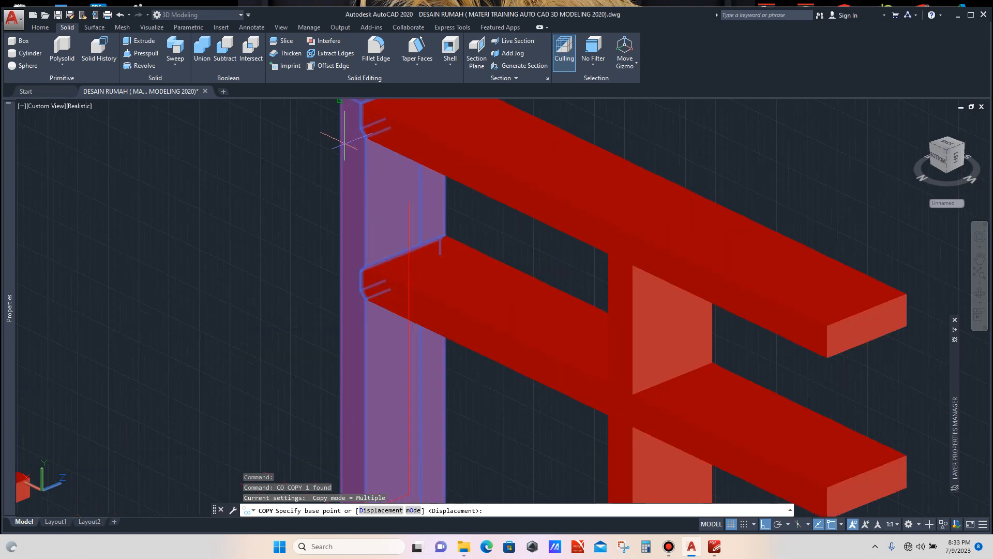
{"action": "scroll", "coordinate": [351, 138], "scroll_direction": "up", "scroll_amount": 2}
{"action": "scroll", "coordinate": [353, 138], "scroll_direction": "down", "scroll_amount": 5}
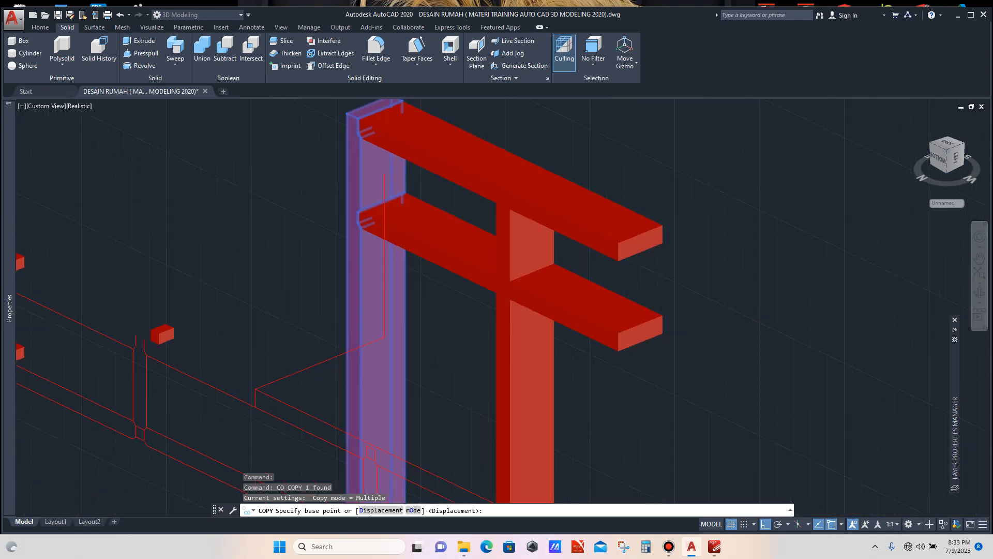
{"action": "scroll", "coordinate": [354, 138], "scroll_direction": "up", "scroll_amount": 4}
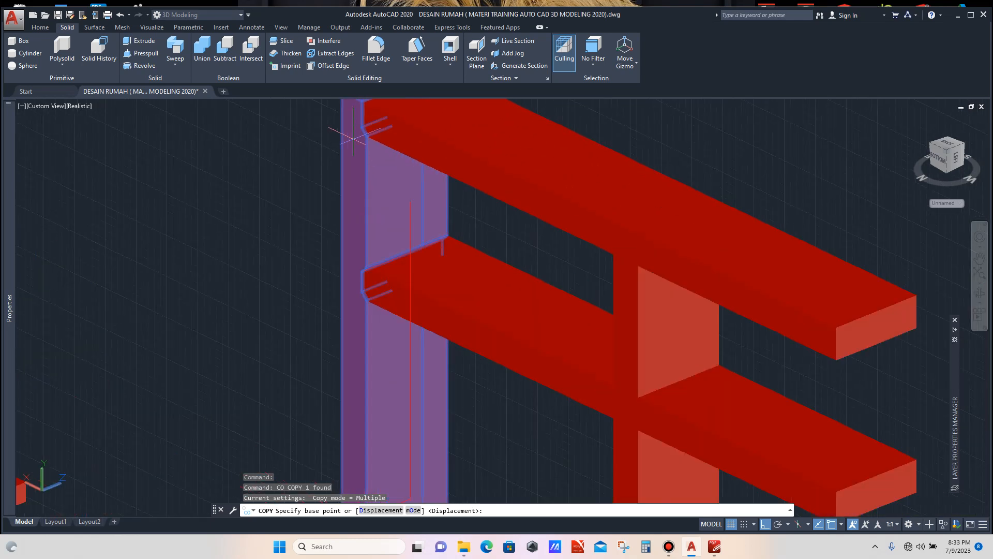
{"action": "left_click", "coordinate": [365, 122]}
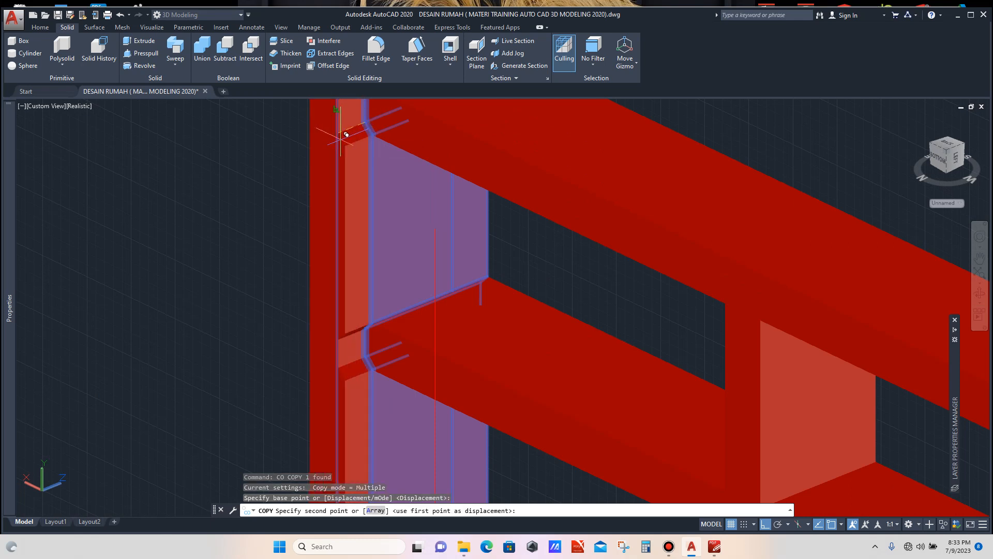
{"action": "scroll", "coordinate": [343, 129], "scroll_direction": "down", "scroll_amount": 4}
{"action": "scroll", "coordinate": [217, 186], "scroll_direction": "up", "scroll_amount": 2}
{"action": "scroll", "coordinate": [210, 192], "scroll_direction": "up", "scroll_amount": 5}
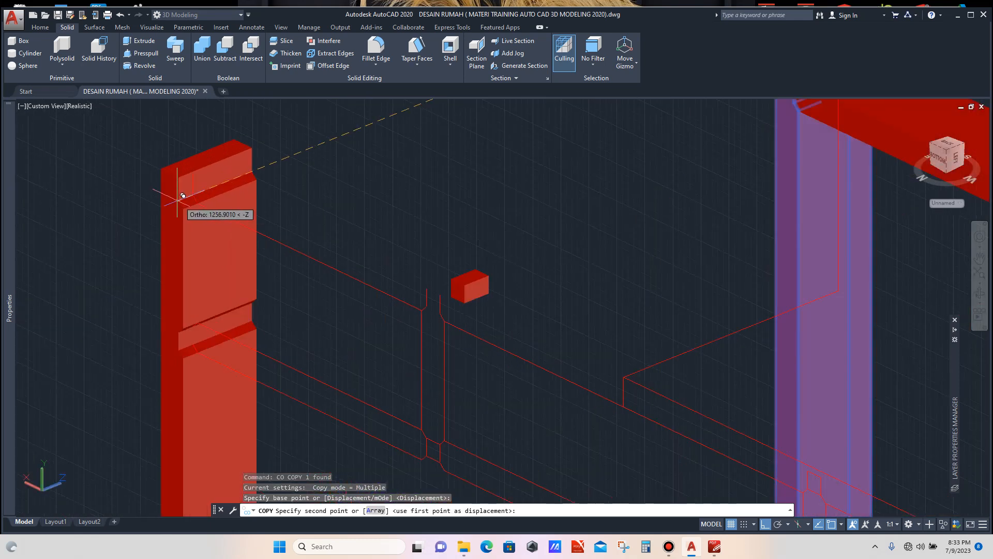
{"action": "left_click", "coordinate": [228, 177]}
{"action": "scroll", "coordinate": [217, 191], "scroll_direction": "down", "scroll_amount": 2}
{"action": "key", "text": "Escape"}
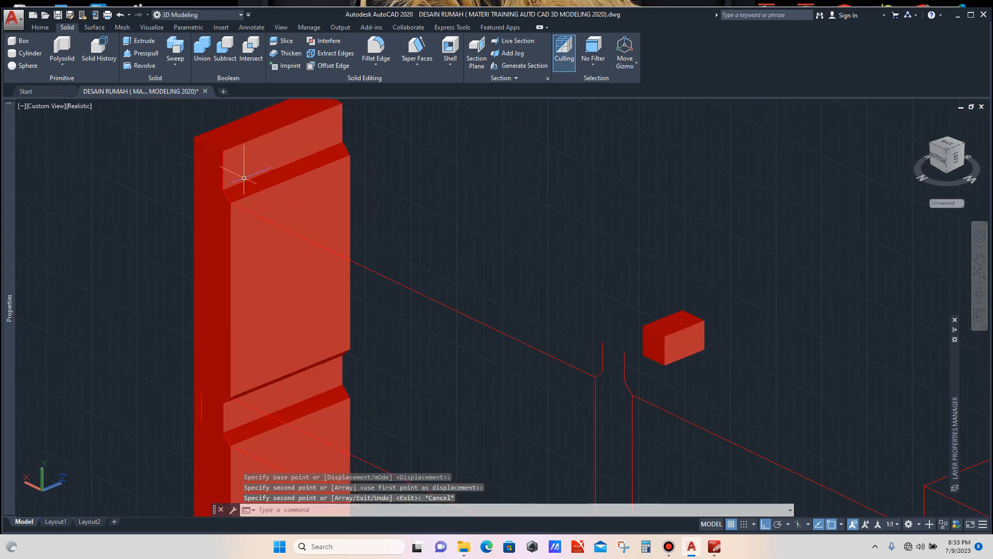
Switch the viewport's visual style to 2D Wireframe and inspect the joint blocks inside the copied post.
{"action": "scroll", "coordinate": [253, 193], "scroll_direction": "down", "scroll_amount": 5}
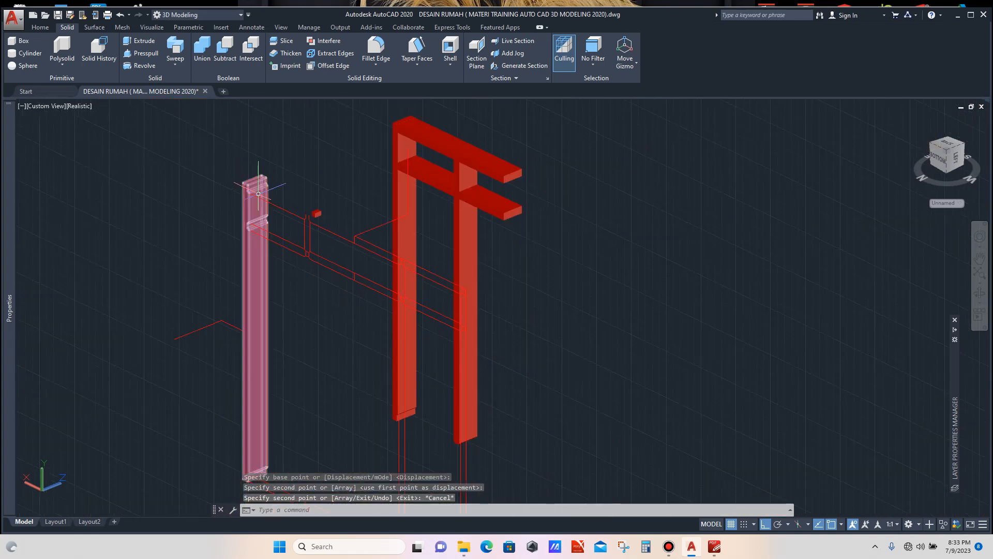
{"action": "scroll", "coordinate": [258, 224], "scroll_direction": "up", "scroll_amount": 4}
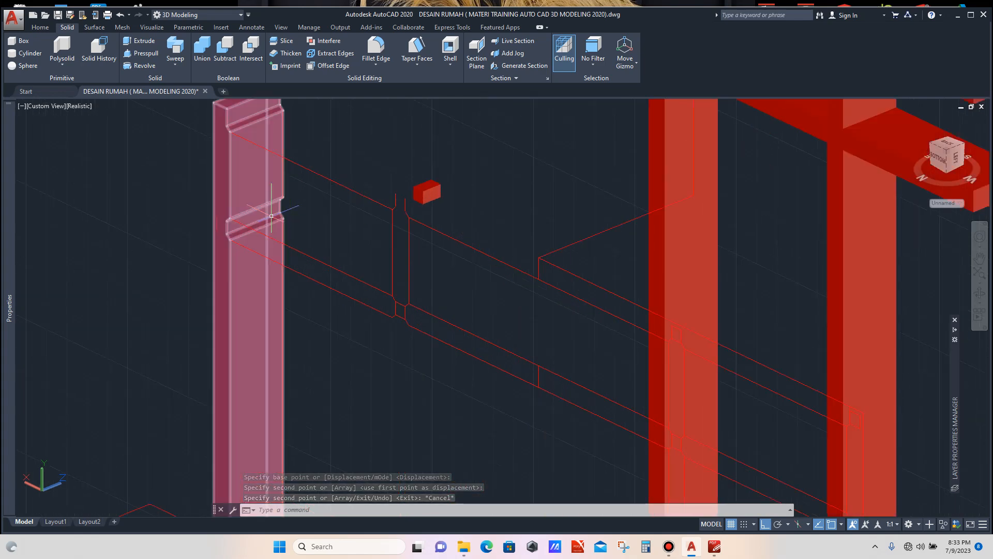
{"action": "scroll", "coordinate": [281, 210], "scroll_direction": "down", "scroll_amount": 4}
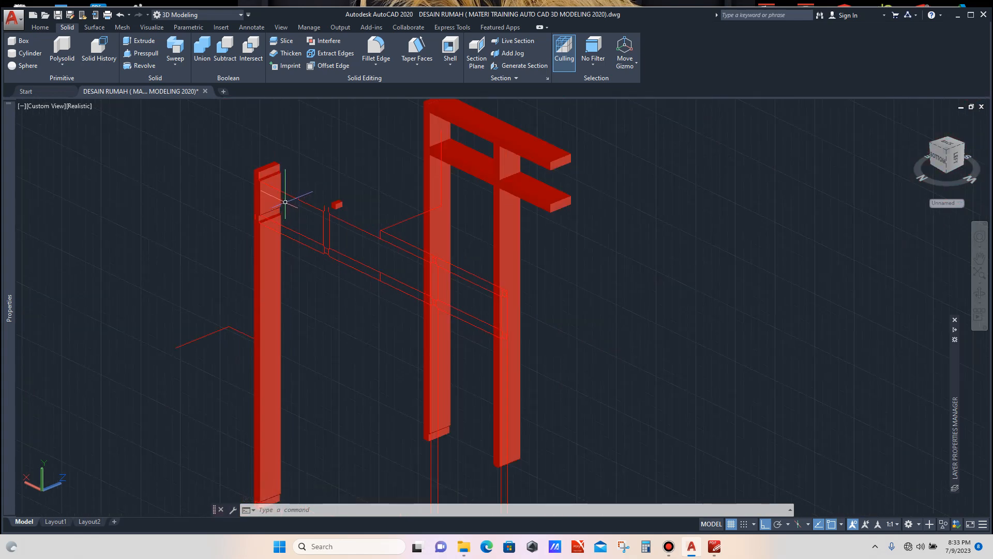
{"action": "scroll", "coordinate": [285, 202], "scroll_direction": "down", "scroll_amount": 3}
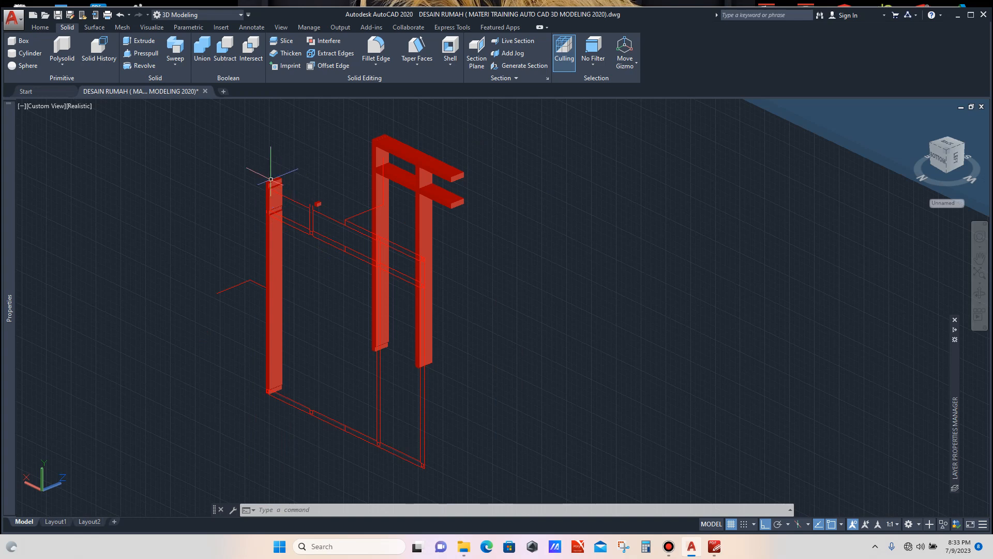
{"action": "left_click", "coordinate": [79, 105]}
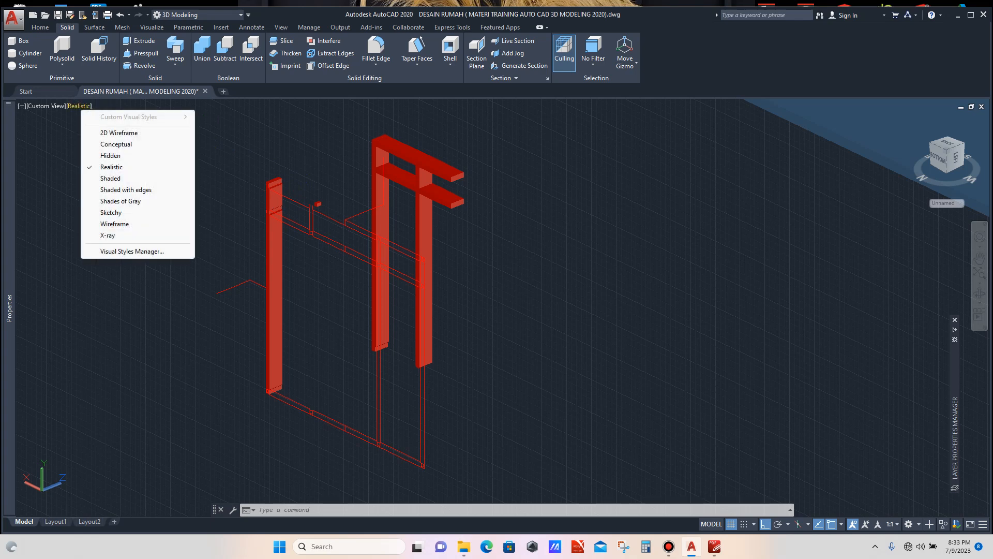
{"action": "left_click", "coordinate": [119, 133]}
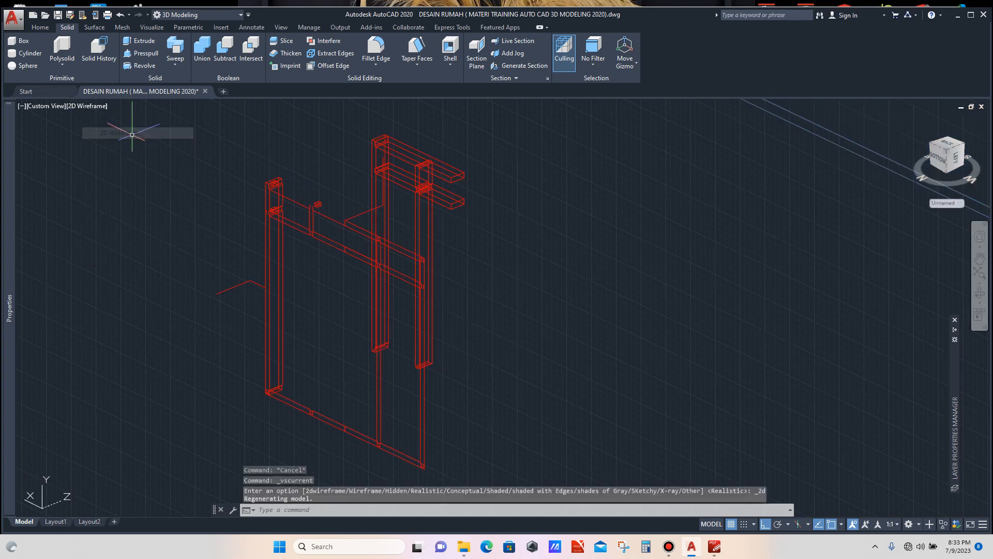
{"action": "scroll", "coordinate": [277, 195], "scroll_direction": "up", "scroll_amount": 5}
{"action": "scroll", "coordinate": [264, 138], "scroll_direction": "up", "scroll_amount": 5}
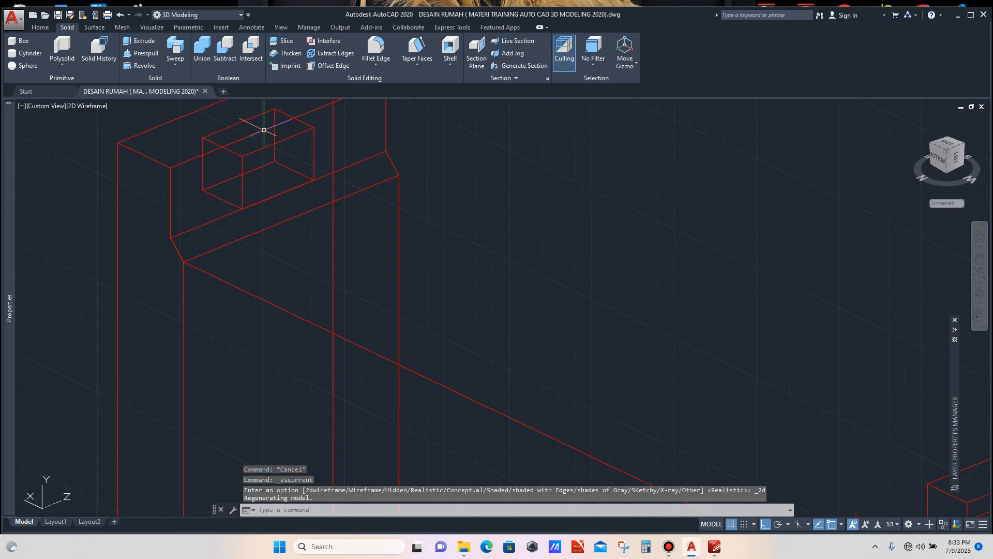
{"action": "scroll", "coordinate": [263, 118], "scroll_direction": "down", "scroll_amount": 5}
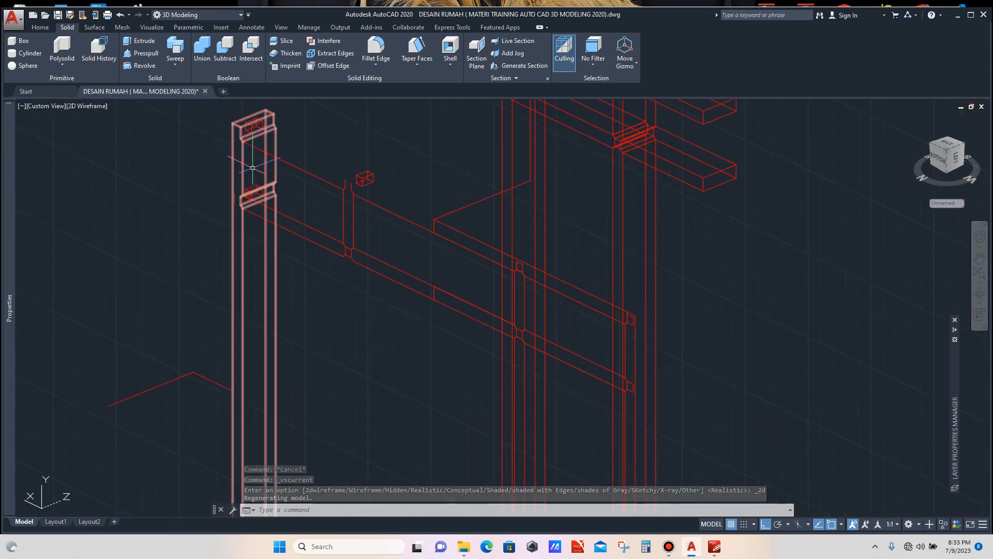
{"action": "scroll", "coordinate": [255, 181], "scroll_direction": "down", "scroll_amount": 6}
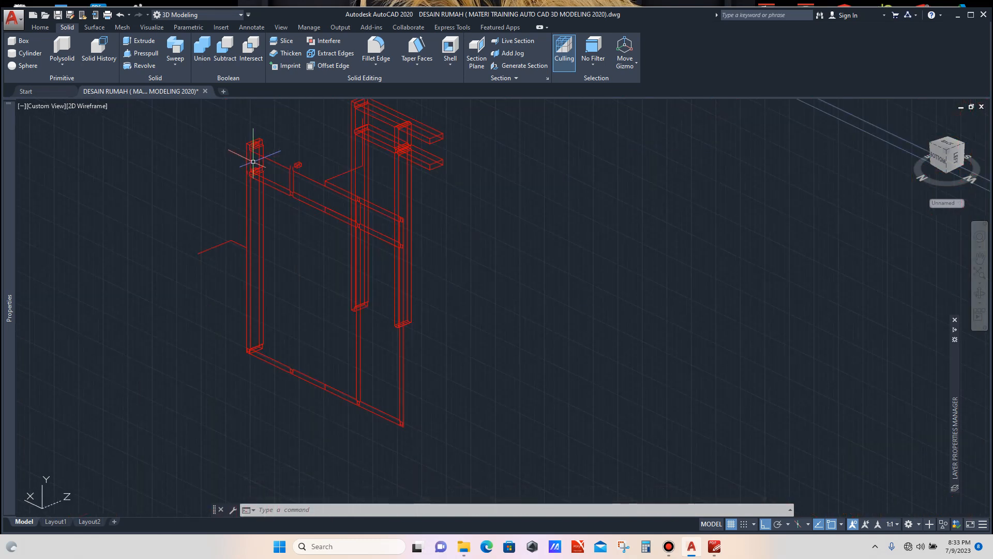
Mirror the uppermost joint block in 3D to the post's lower end, using three points on the mid-height reference lines and keeping the source.
{"action": "scroll", "coordinate": [253, 158], "scroll_direction": "up", "scroll_amount": 8}
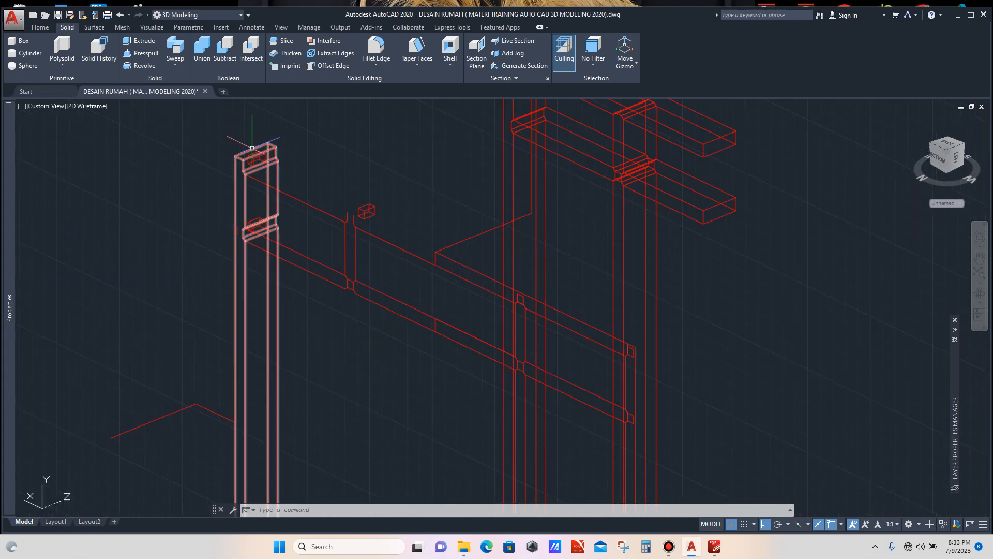
{"action": "left_click", "coordinate": [265, 162]}
{"action": "scroll", "coordinate": [265, 162], "scroll_direction": "down", "scroll_amount": 8}
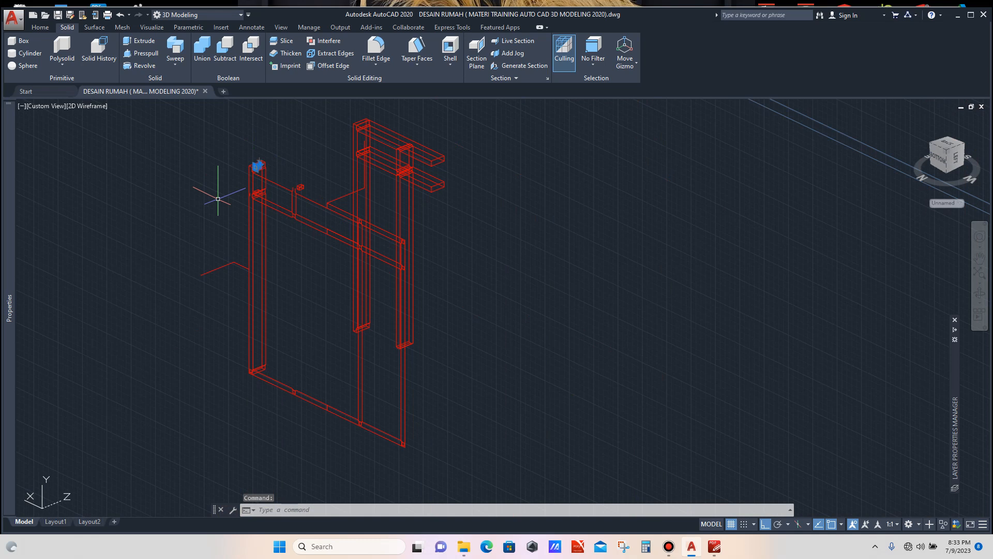
{"action": "type", "text": "MI"}
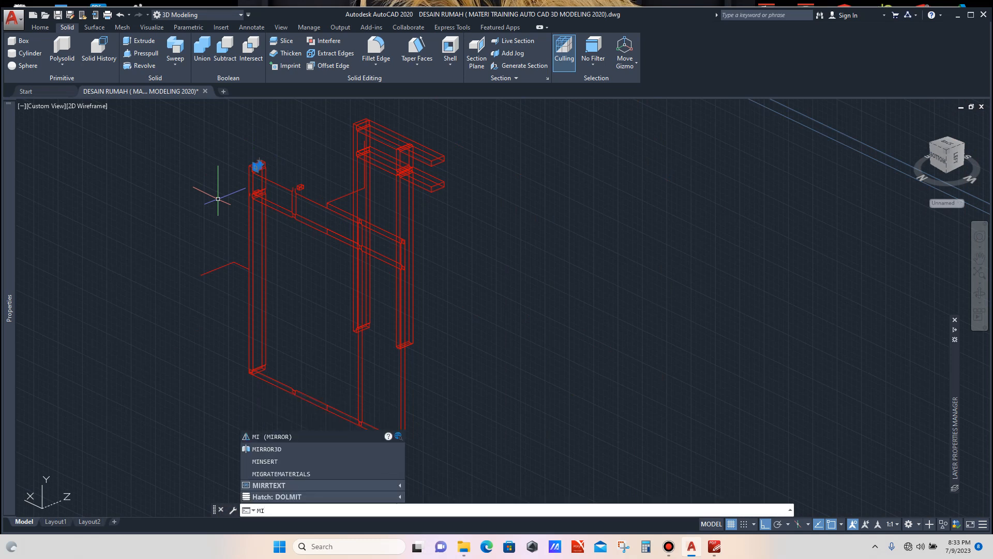
{"action": "key", "text": "Down"}
{"action": "key", "text": "Return"}
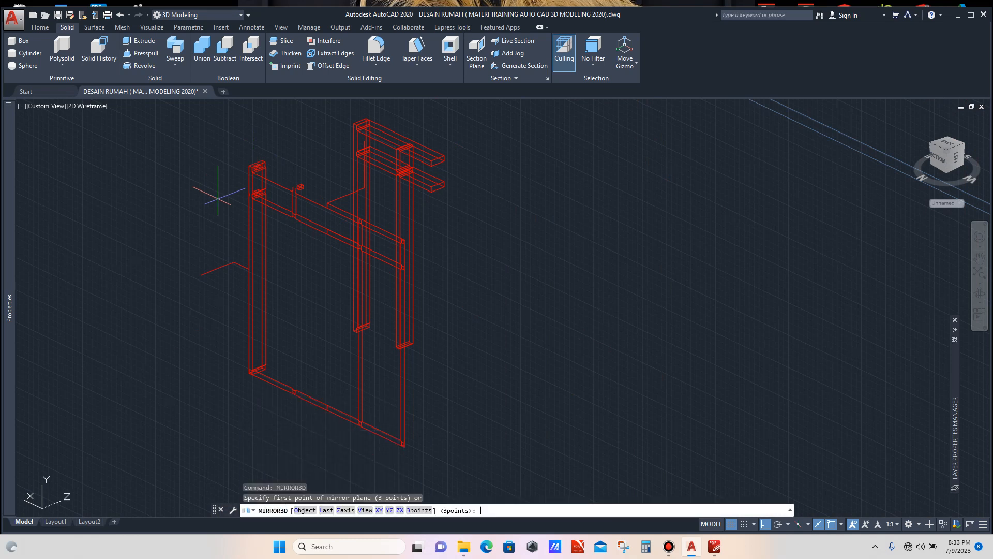
{"action": "scroll", "coordinate": [240, 267], "scroll_direction": "up", "scroll_amount": 5}
{"action": "left_click", "coordinate": [257, 258]}
{"action": "left_click", "coordinate": [236, 249]}
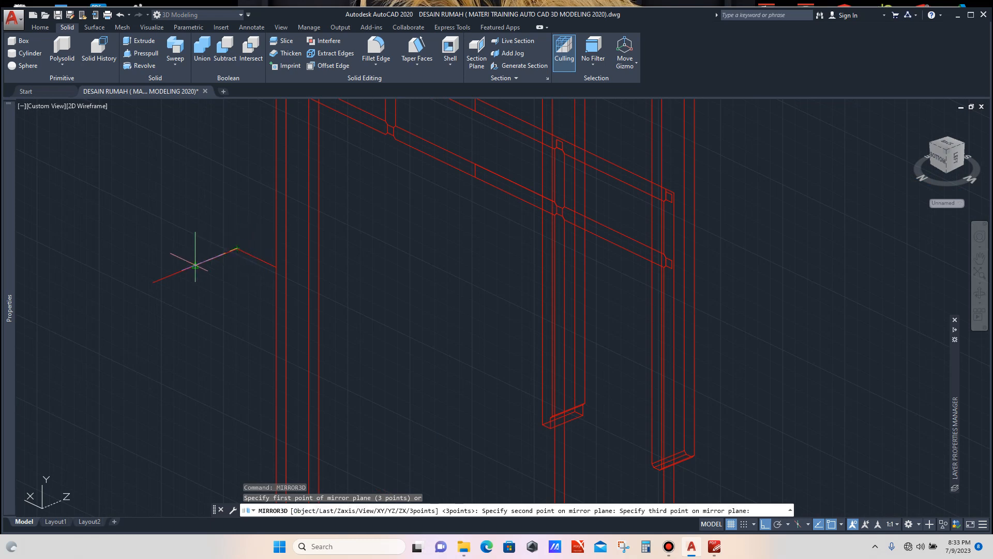
{"action": "left_click", "coordinate": [195, 265]}
{"action": "key", "text": "Return"}
Set the color of the three joint blocks inside the copied post (upper, transom and lower) to Cyan.
{"action": "scroll", "coordinate": [272, 251], "scroll_direction": "down", "scroll_amount": 3}
{"action": "scroll", "coordinate": [282, 331], "scroll_direction": "up", "scroll_amount": 6}
{"action": "scroll", "coordinate": [278, 408], "scroll_direction": "up", "scroll_amount": 2}
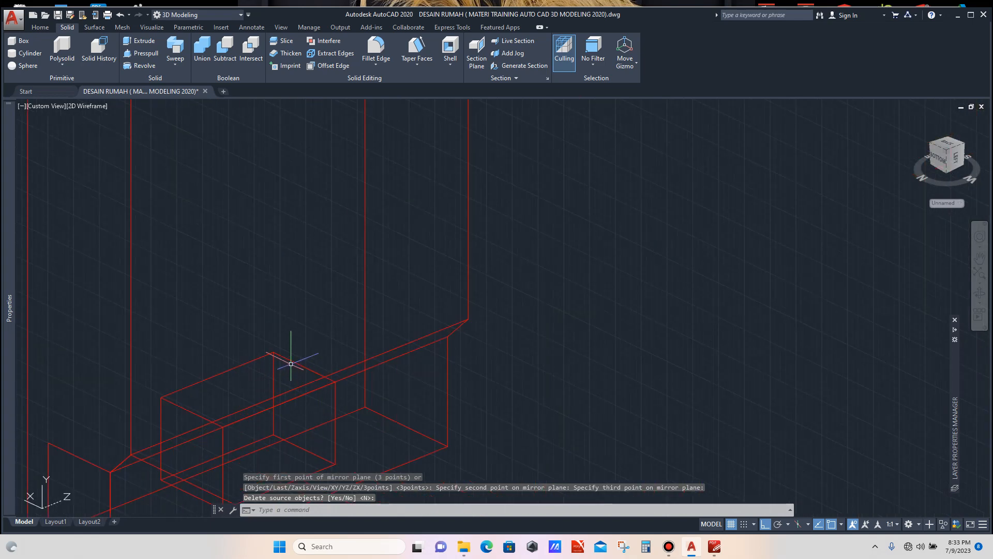
{"action": "left_click", "coordinate": [279, 356]}
{"action": "scroll", "coordinate": [265, 355], "scroll_direction": "down", "scroll_amount": 10}
{"action": "scroll", "coordinate": [265, 310], "scroll_direction": "down", "scroll_amount": 2}
{"action": "scroll", "coordinate": [262, 207], "scroll_direction": "up", "scroll_amount": 10}
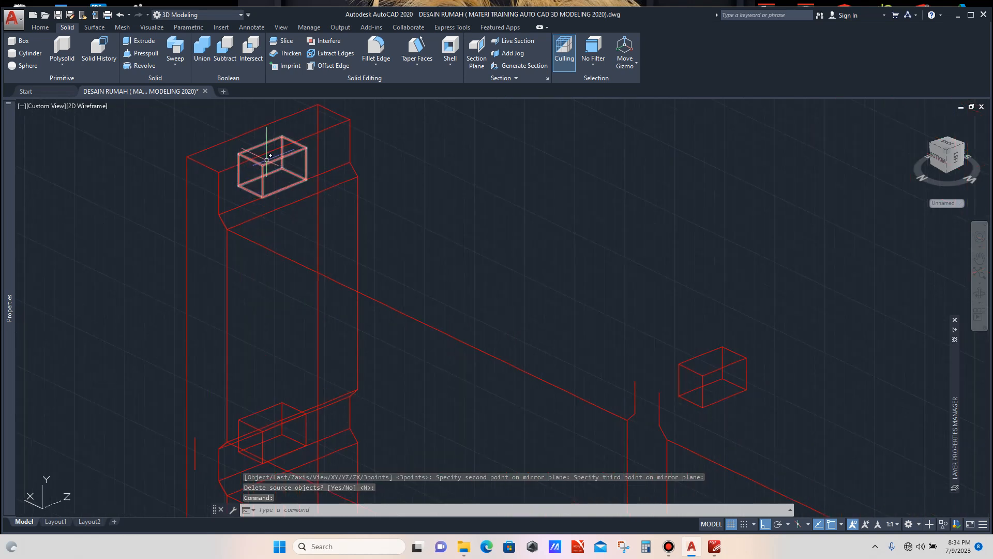
{"action": "left_click", "coordinate": [266, 160]}
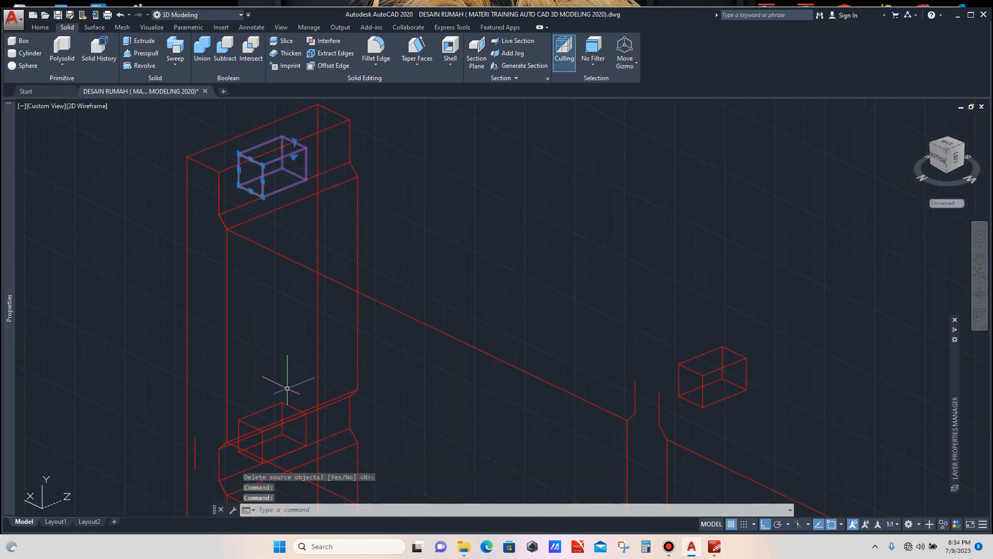
{"action": "left_click", "coordinate": [277, 409]}
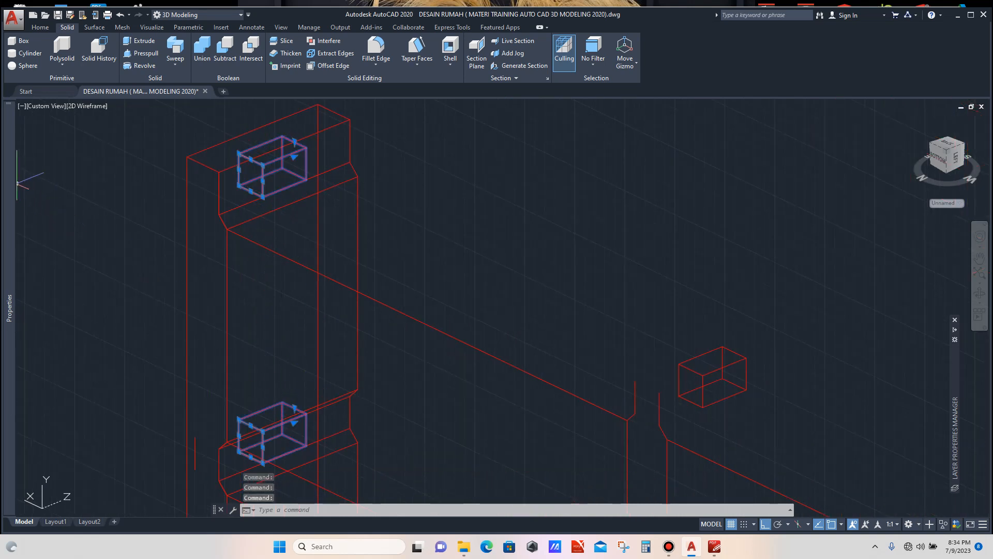
{"action": "mouse_move", "coordinate": [9, 183]}
{"action": "left_click", "coordinate": [132, 136]}
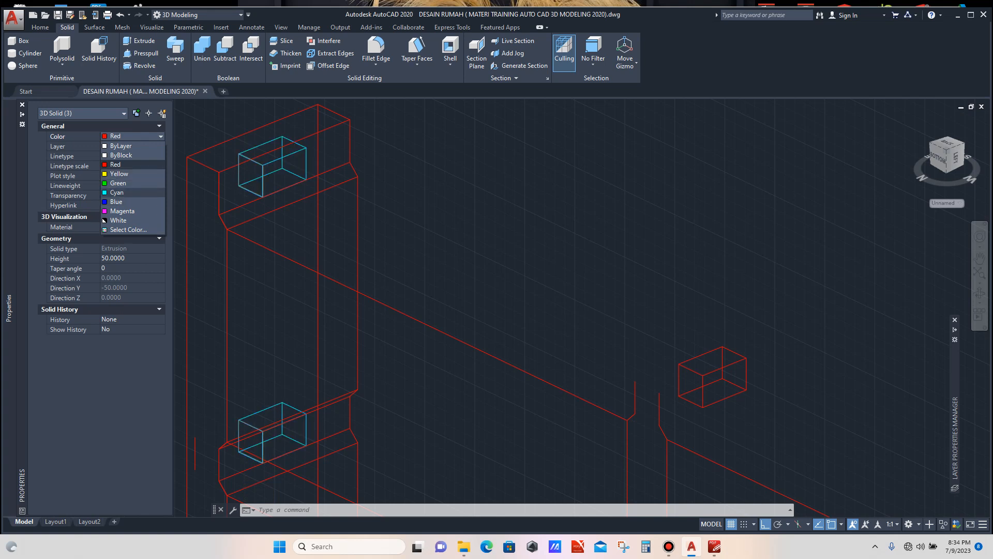
{"action": "left_click", "coordinate": [117, 192]}
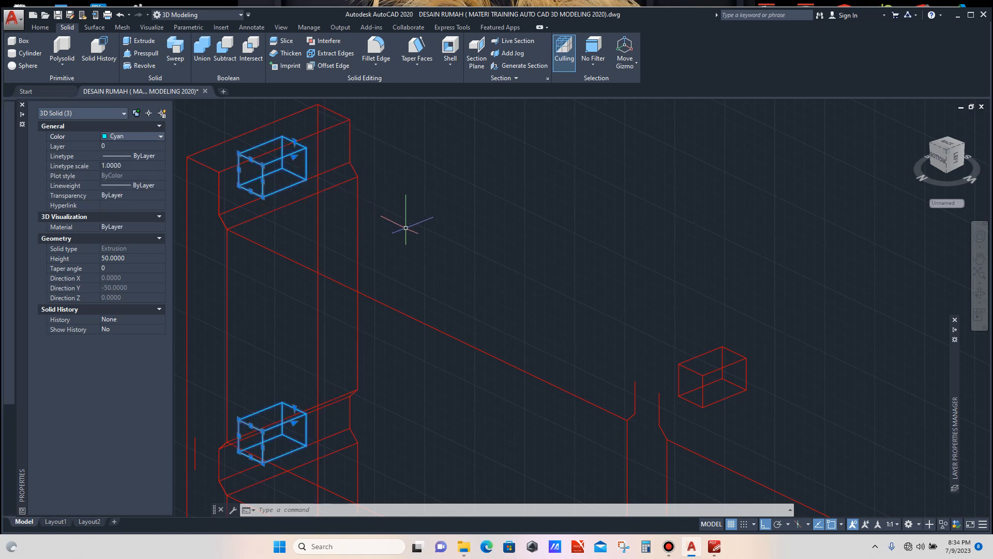
{"action": "key", "text": "ctrl+1"}
{"action": "key", "text": "Escape"}
{"action": "scroll", "coordinate": [393, 222], "scroll_direction": "down", "scroll_amount": 3}
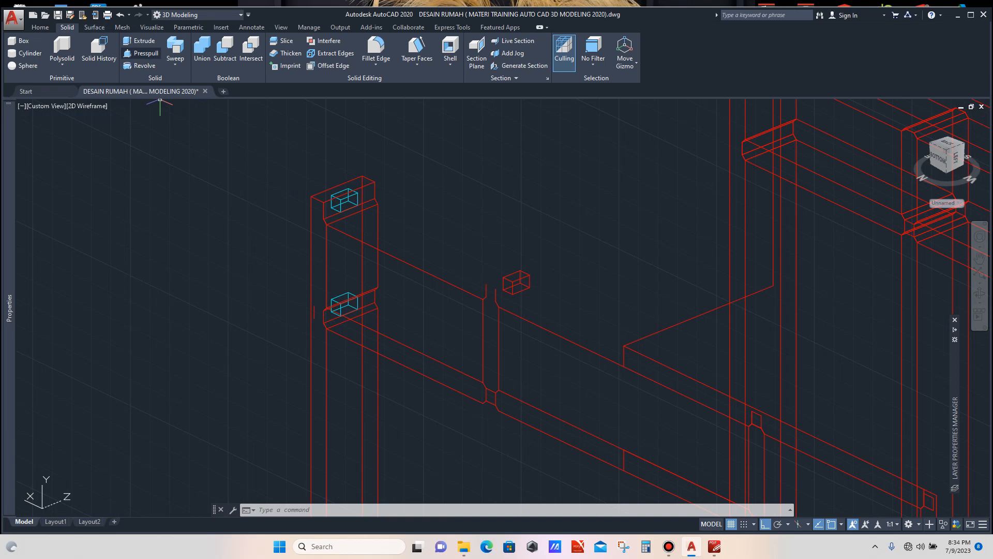
Subtract the three cyan joint blocks from the copied outer post to cut its upper, transom and lower mortises.
{"action": "left_click", "coordinate": [225, 51]}
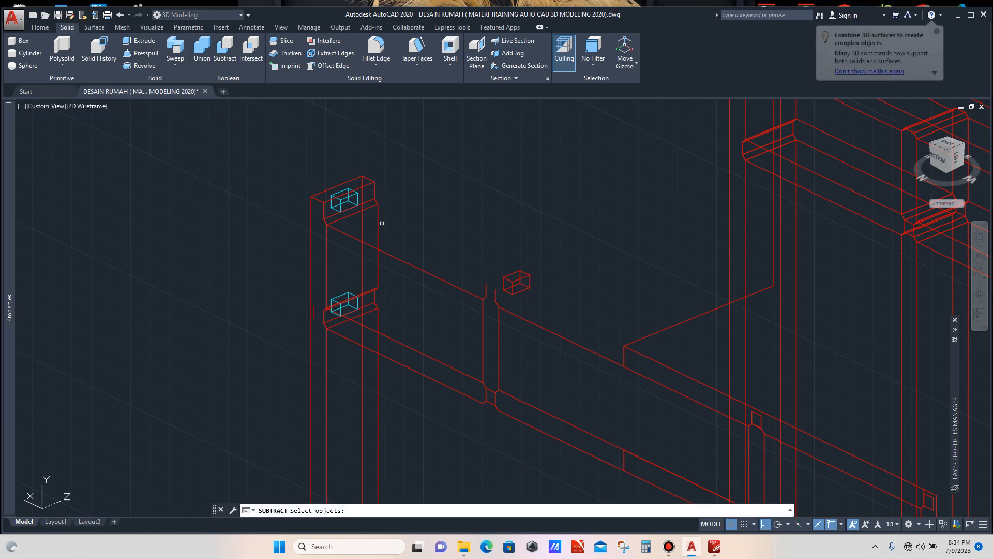
{"action": "scroll", "coordinate": [379, 219], "scroll_direction": "up", "scroll_amount": 4}
{"action": "scroll", "coordinate": [336, 195], "scroll_direction": "down", "scroll_amount": 4}
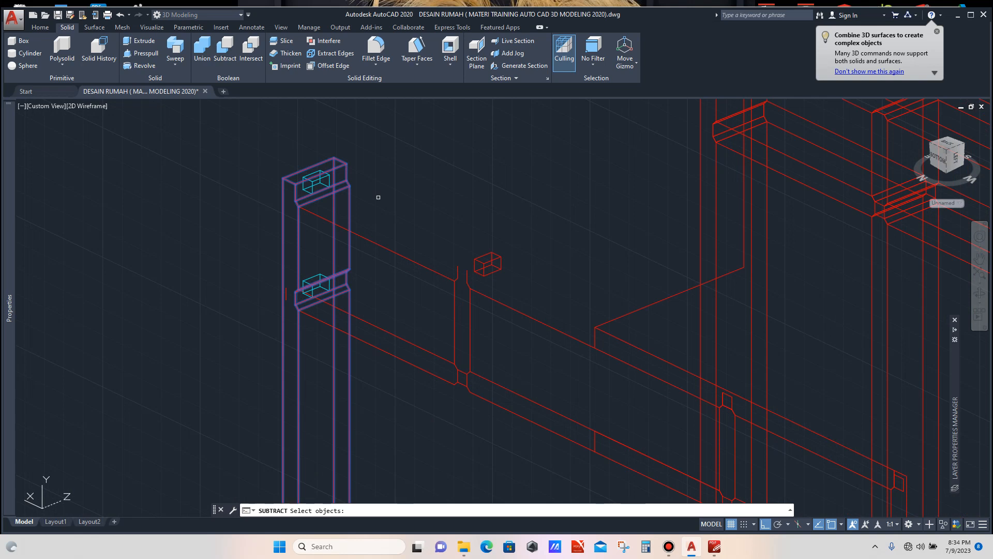
{"action": "scroll", "coordinate": [331, 192], "scroll_direction": "up", "scroll_amount": 4}
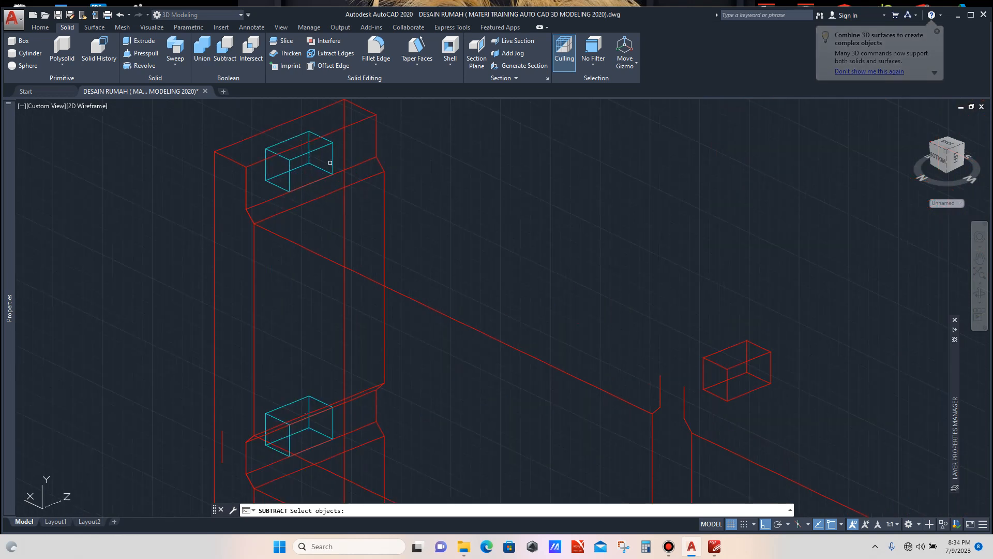
{"action": "scroll", "coordinate": [331, 207], "scroll_direction": "down", "scroll_amount": 3}
{"action": "scroll", "coordinate": [318, 250], "scroll_direction": "up", "scroll_amount": 5}
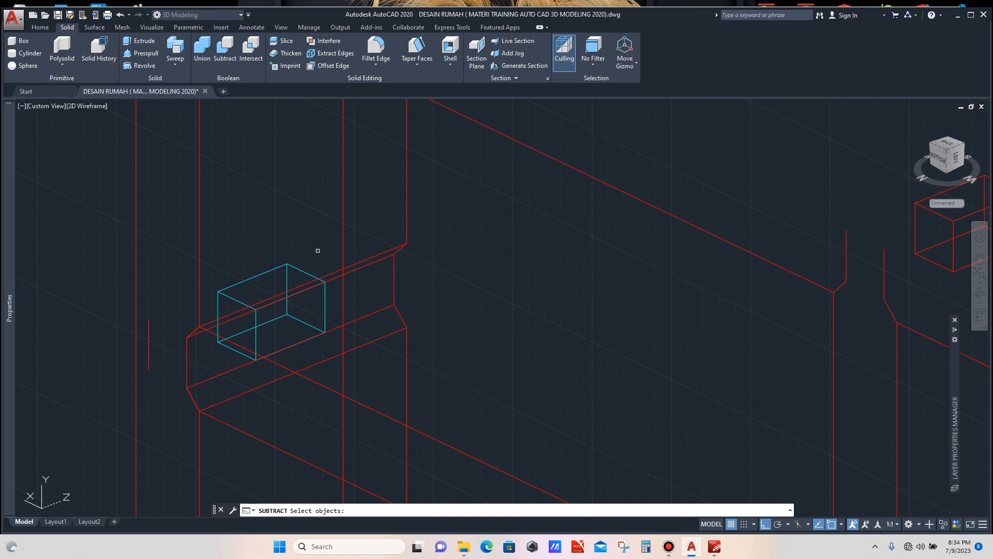
{"action": "scroll", "coordinate": [308, 270], "scroll_direction": "down", "scroll_amount": 6}
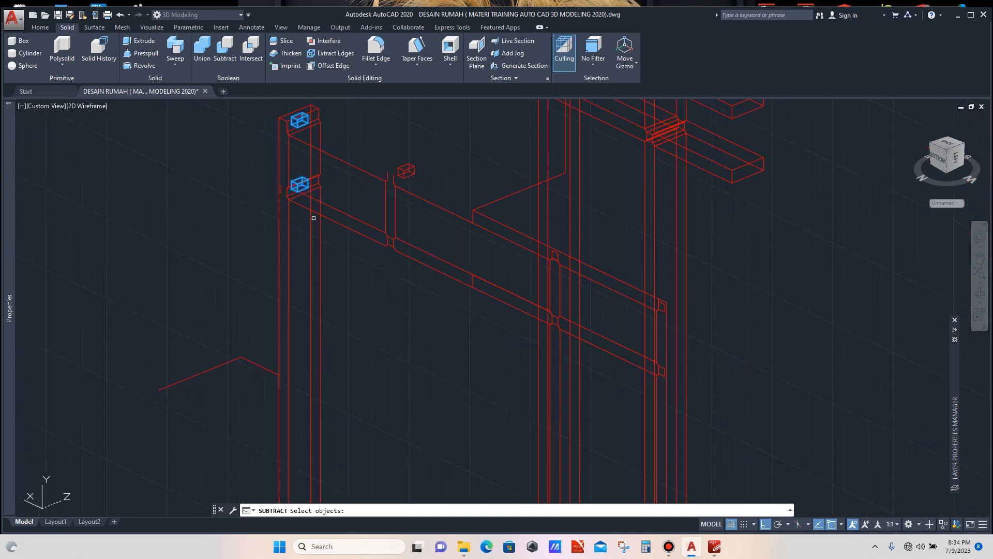
{"action": "scroll", "coordinate": [312, 317], "scroll_direction": "up", "scroll_amount": 6}
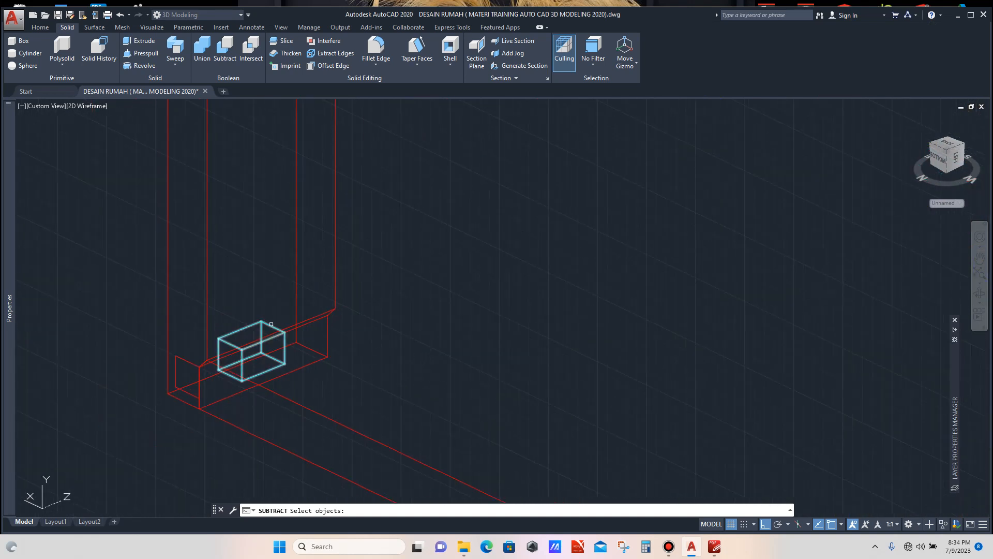
{"action": "left_click", "coordinate": [269, 324]}
{"action": "key", "text": "Escape"}
{"action": "scroll", "coordinate": [310, 275], "scroll_direction": "down", "scroll_amount": 2}
Switch the viewport's visual style to Realistic and inspect the mortises along the copied post.
{"action": "left_click", "coordinate": [87, 106]}
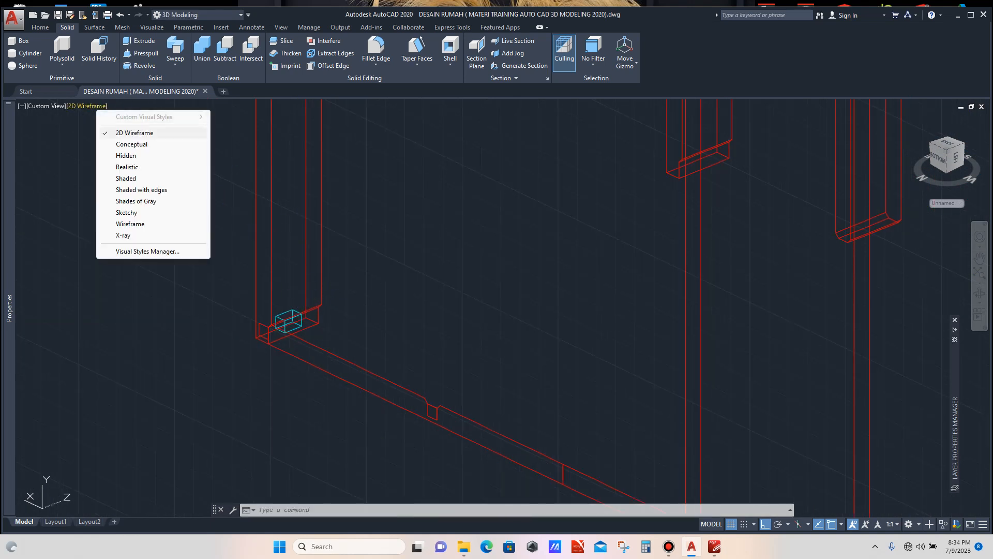
{"action": "scroll", "coordinate": [289, 323], "scroll_direction": "up", "scroll_amount": 8}
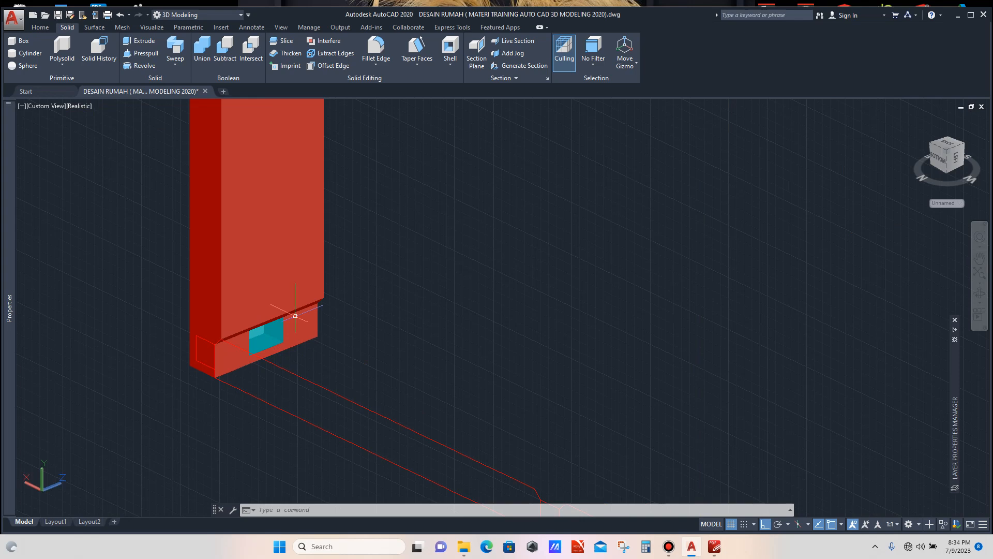
{"action": "scroll", "coordinate": [202, 306], "scroll_direction": "down", "scroll_amount": 10}
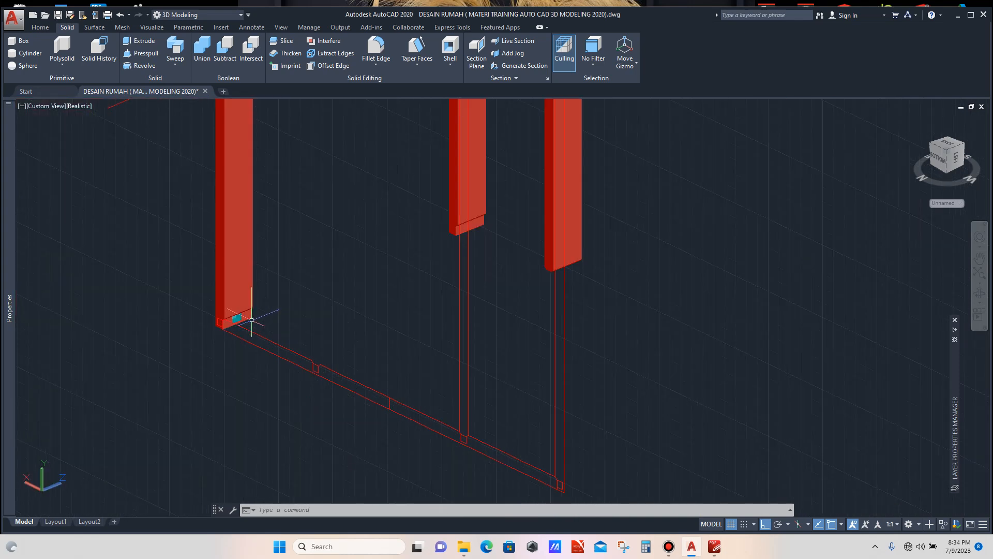
{"action": "scroll", "coordinate": [251, 160], "scroll_direction": "up", "scroll_amount": 3}
{"action": "scroll", "coordinate": [282, 171], "scroll_direction": "down", "scroll_amount": 5}
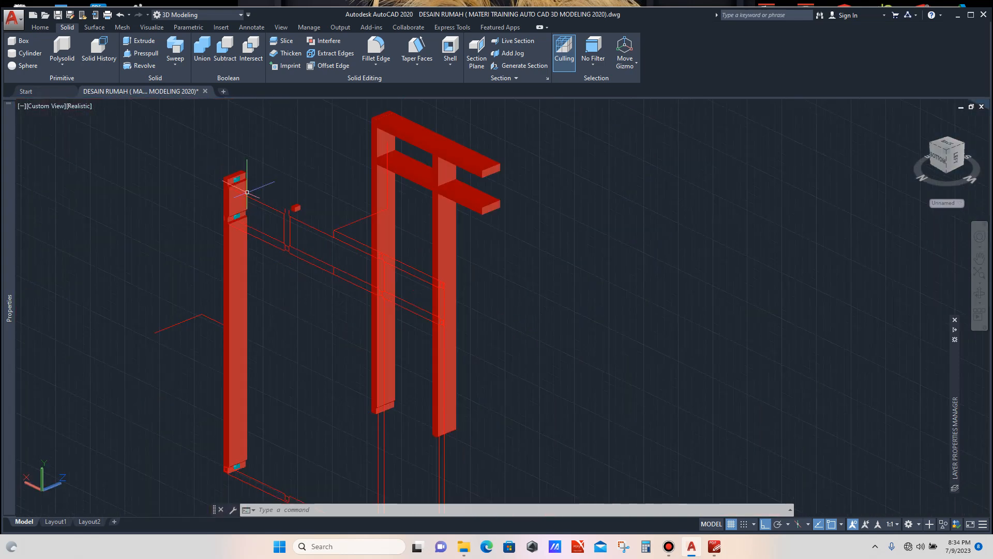
{"action": "scroll", "coordinate": [339, 232], "scroll_direction": "down", "scroll_amount": 2}
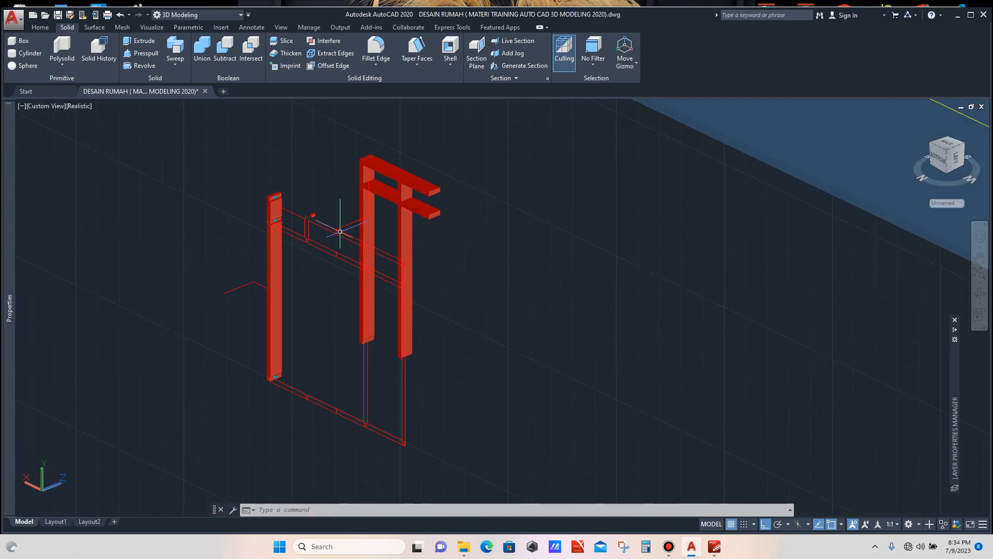
Delete the original outer post at the end of the two solid rails.
{"action": "scroll", "coordinate": [368, 182], "scroll_direction": "up", "scroll_amount": 4}
{"action": "left_click", "coordinate": [357, 167]}
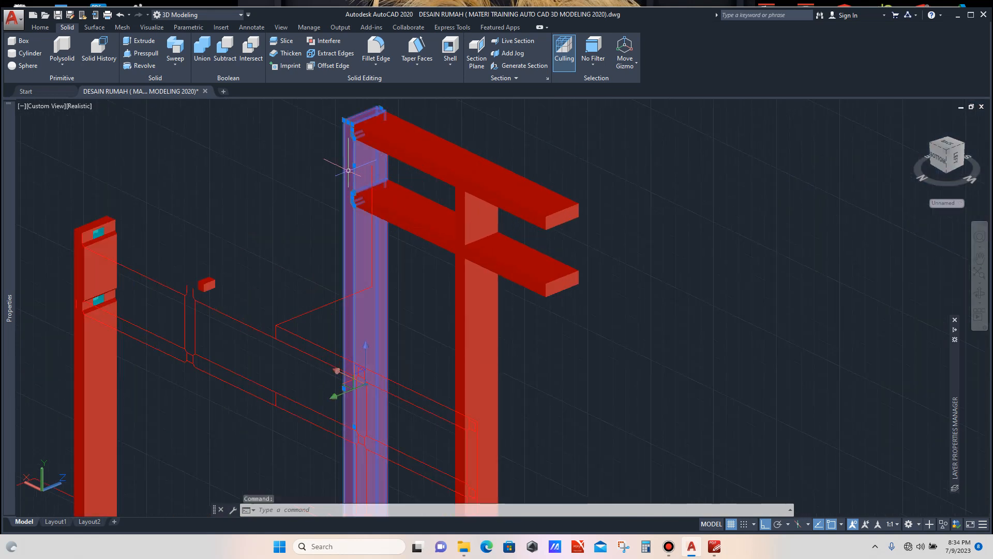
{"action": "scroll", "coordinate": [331, 174], "scroll_direction": "down", "scroll_amount": 2}
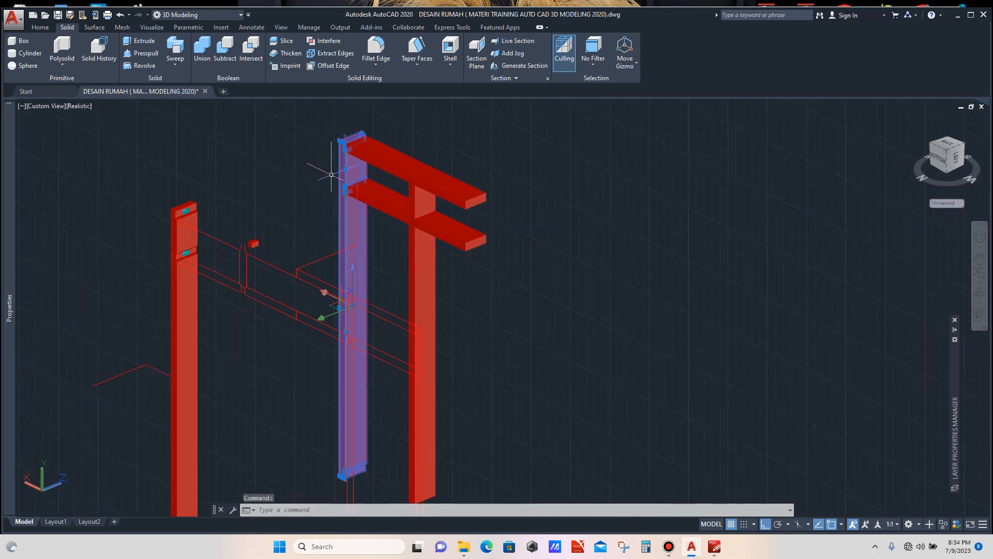
{"action": "key", "text": "Delete"}
{"action": "scroll", "coordinate": [351, 185], "scroll_direction": "down", "scroll_amount": 2}
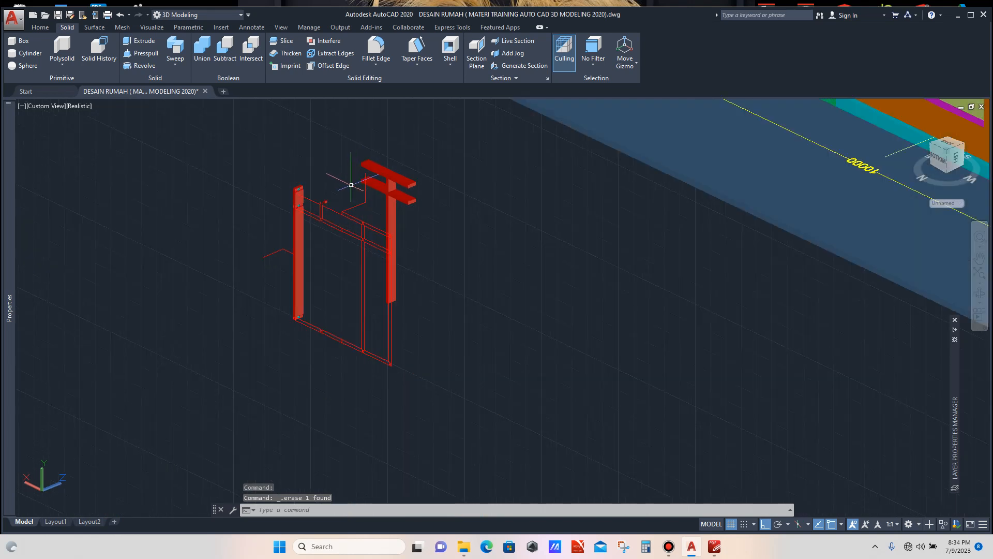
{"action": "scroll", "coordinate": [352, 192], "scroll_direction": "up", "scroll_amount": 3}
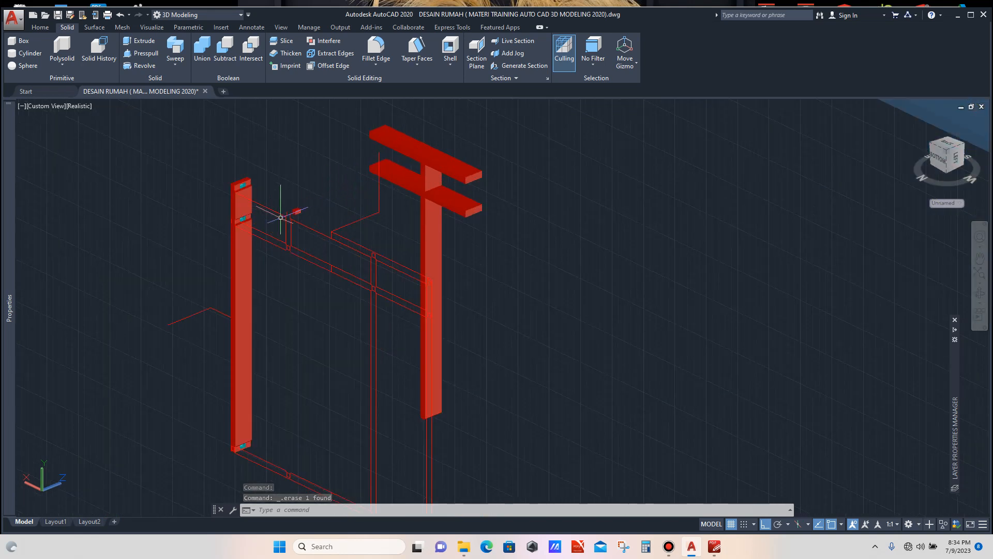
{"action": "scroll", "coordinate": [246, 261], "scroll_direction": "up", "scroll_amount": 2}
{"action": "left_click", "coordinate": [241, 269]}
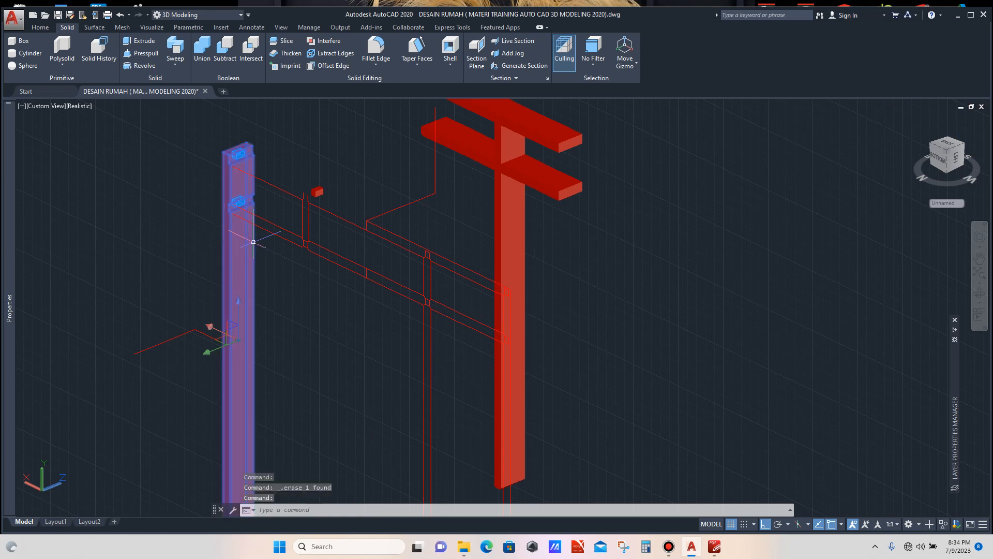
{"action": "scroll", "coordinate": [222, 277], "scroll_direction": "down", "scroll_amount": 3}
{"action": "key", "text": "Escape"}
{"action": "scroll", "coordinate": [376, 191], "scroll_direction": "up", "scroll_amount": 3}
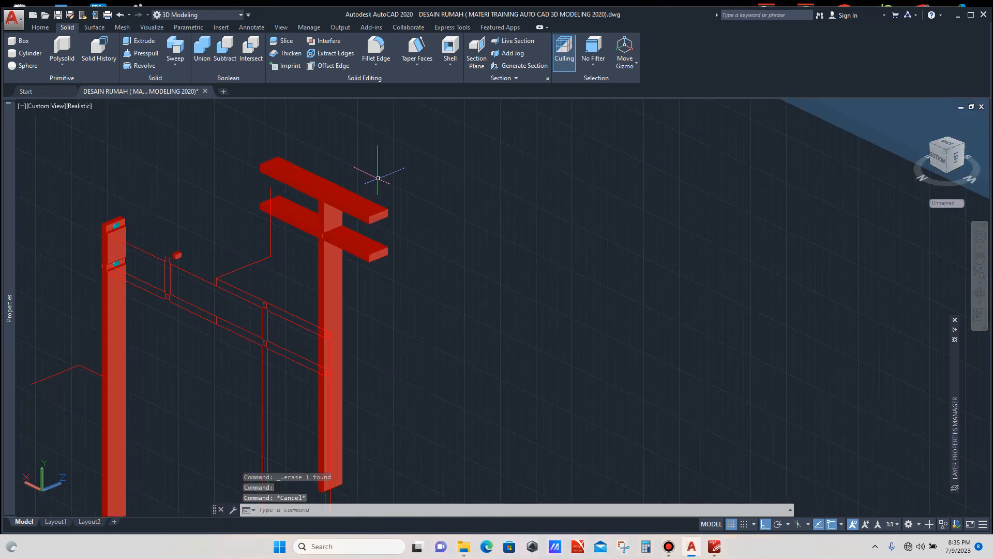
Move the remaining solid post and its two rails together, clear of the frame outline toward the house.
{"action": "left_click", "coordinate": [378, 178]}
{"action": "left_click", "coordinate": [324, 226]}
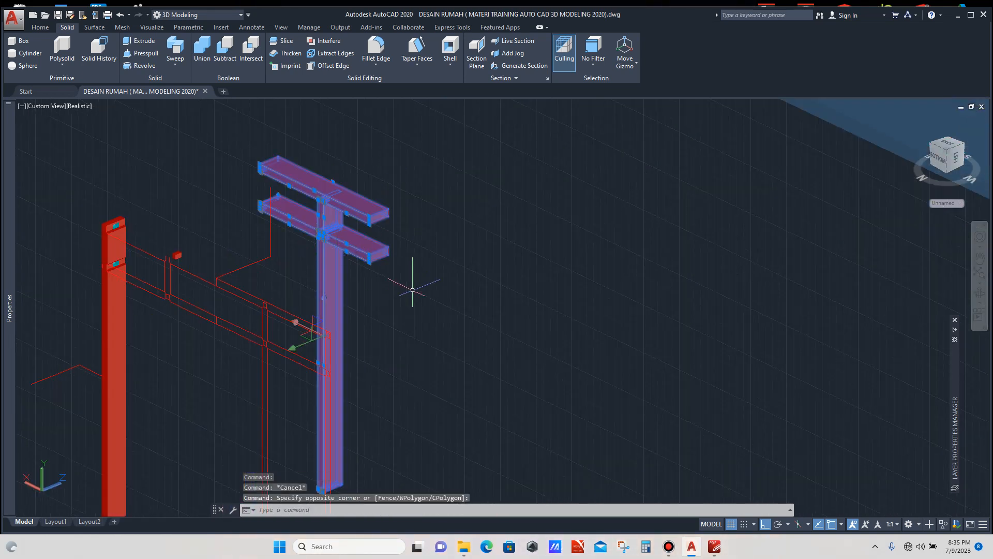
{"action": "type", "text": "m"}
{"action": "key", "text": "Return"}
{"action": "scroll", "coordinate": [409, 287], "scroll_direction": "down", "scroll_amount": 3}
{"action": "left_click", "coordinate": [401, 339]}
{"action": "left_click", "coordinate": [474, 333]}
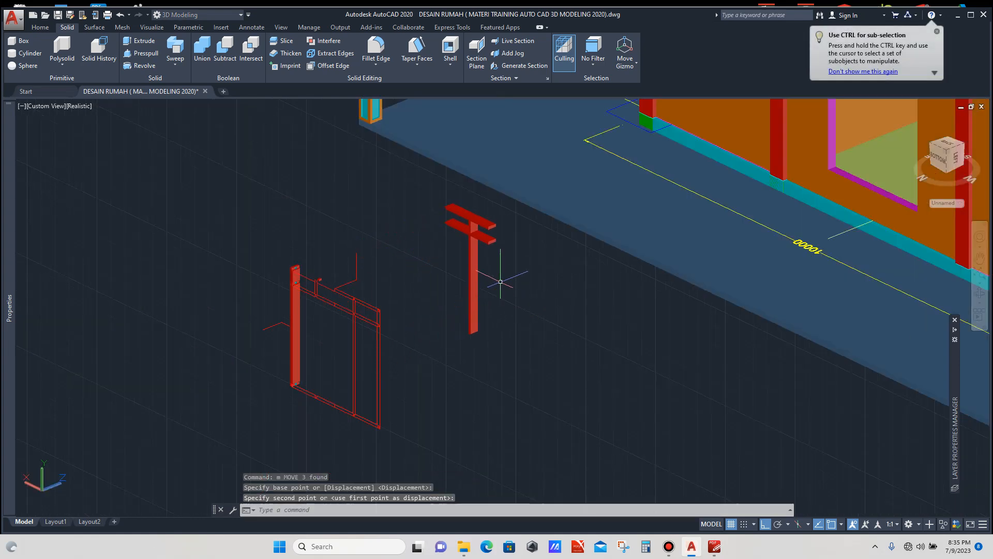
Mirror the mortised post in 3D to the frame's opposite side, using three points on the reference lines above the upper rail and keeping the source.
{"action": "scroll", "coordinate": [318, 272], "scroll_direction": "up", "scroll_amount": 6}
{"action": "left_click", "coordinate": [264, 236]}
{"action": "scroll", "coordinate": [249, 253], "scroll_direction": "down", "scroll_amount": 5}
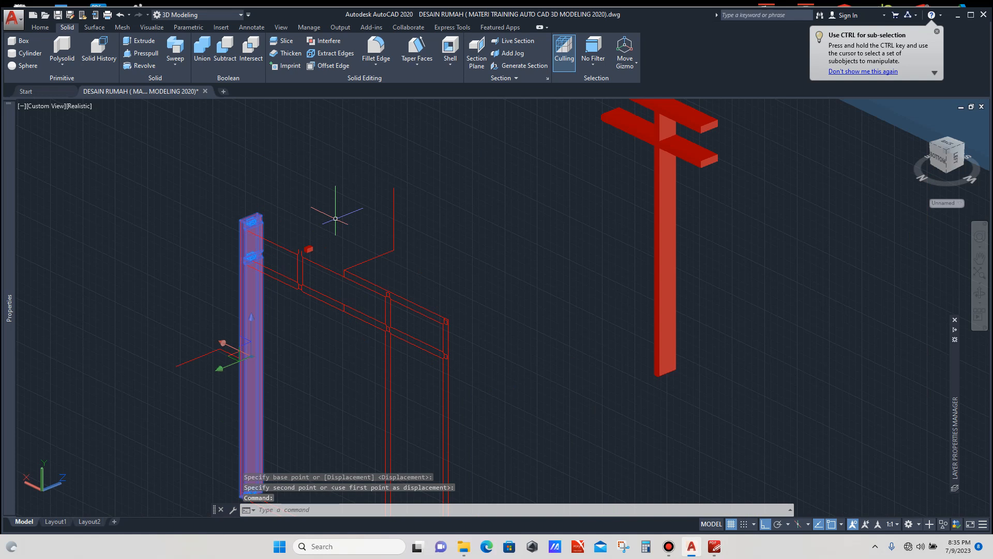
{"action": "type", "text": "mi"}
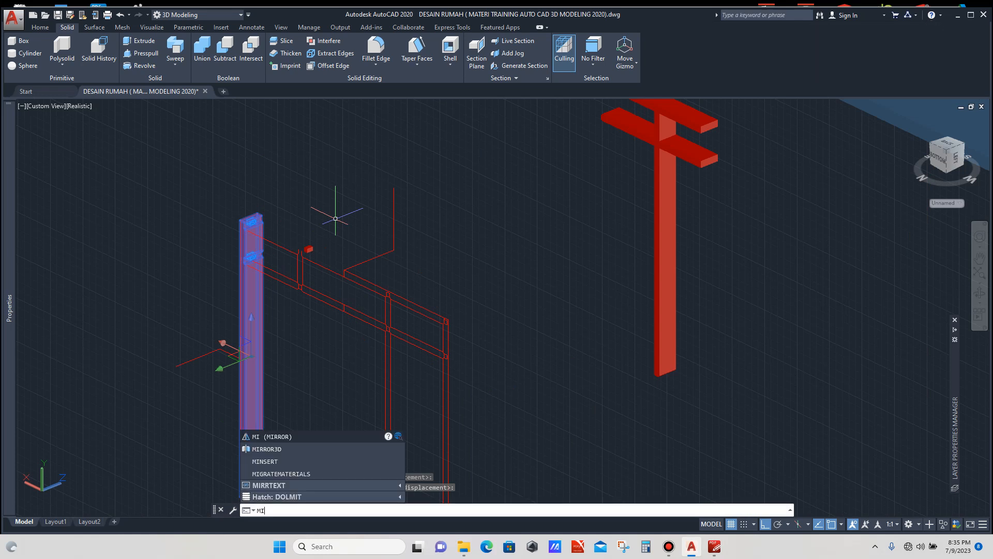
{"action": "key", "text": "Down"}
{"action": "key", "text": "Return"}
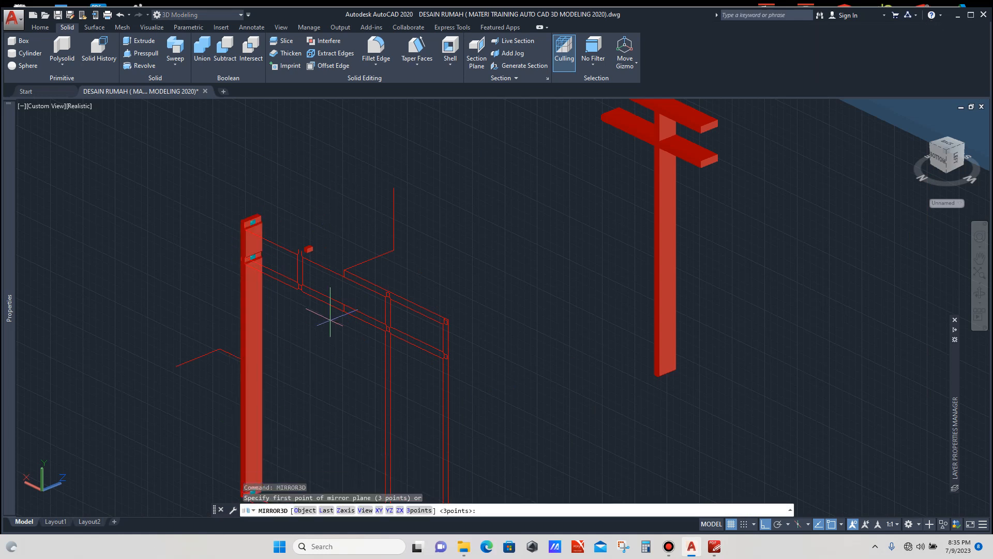
{"action": "left_click", "coordinate": [368, 260]}
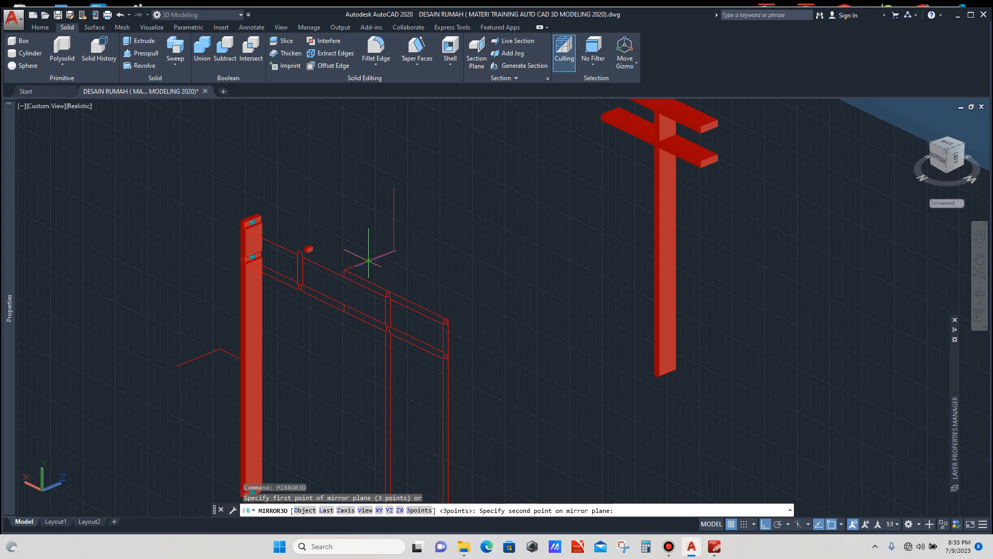
{"action": "left_click", "coordinate": [394, 250]}
{"action": "left_click", "coordinate": [394, 219]}
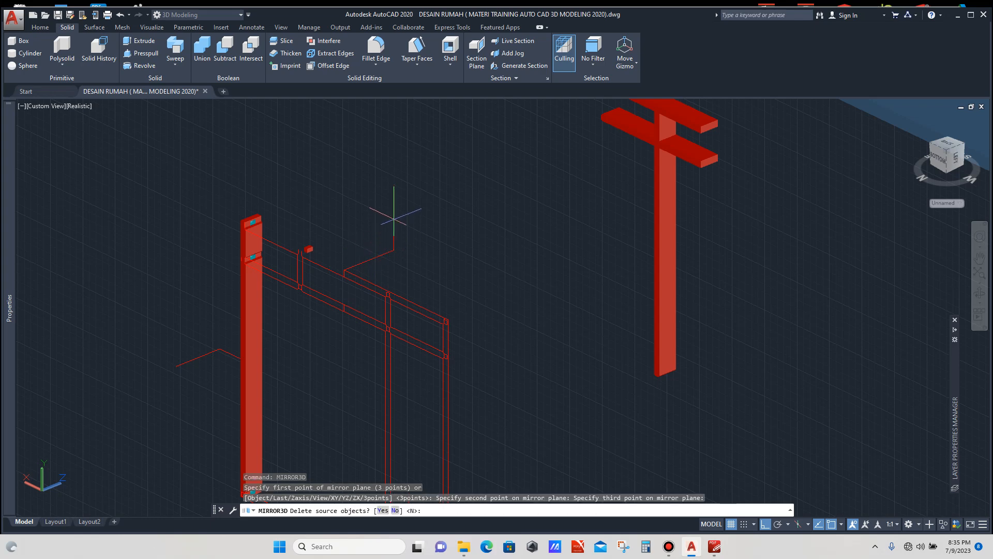
{"action": "key", "text": "Return"}
{"action": "scroll", "coordinate": [473, 289], "scroll_direction": "up", "scroll_amount": 3}
{"action": "scroll", "coordinate": [774, 322], "scroll_direction": "down", "scroll_amount": 6}
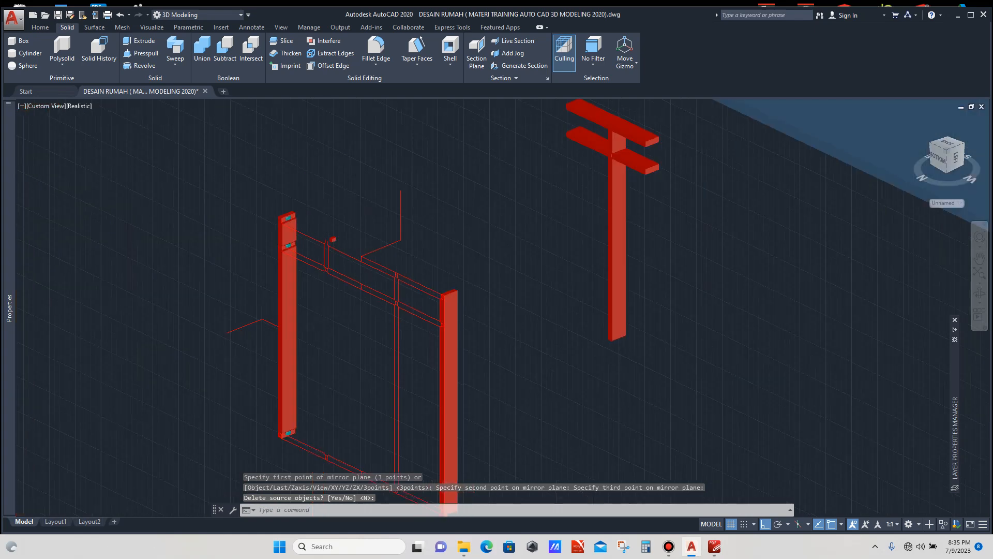
Orbit around the frame to examine the mortises in both outer posts and the separate post with two rails.
{"action": "left_click", "coordinate": [979, 293]}
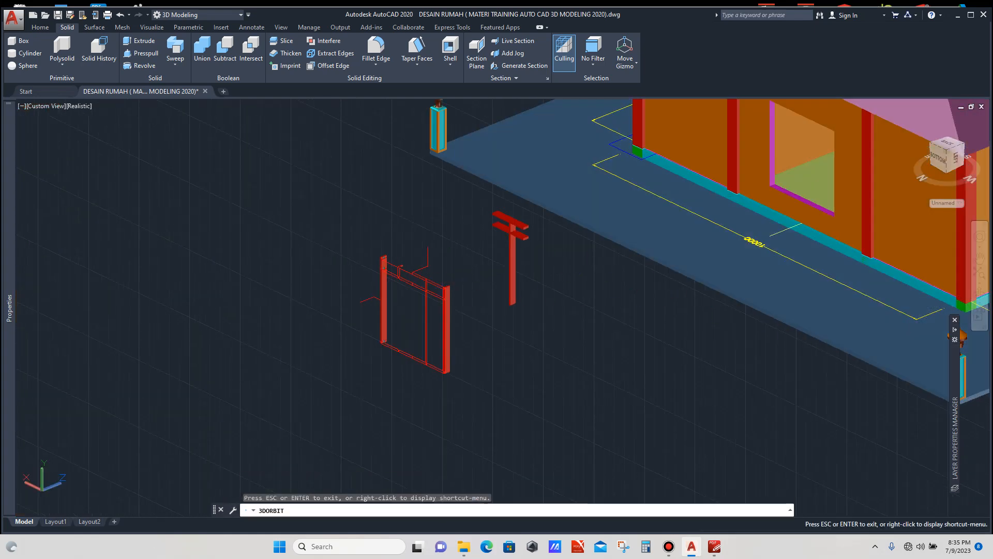
{"action": "left_click_drag", "start_coordinate": [311, 336], "coordinate": [500, 337]}
{"action": "scroll", "coordinate": [500, 337], "scroll_direction": "down", "scroll_amount": 1}
{"action": "scroll", "coordinate": [709, 305], "scroll_direction": "up", "scroll_amount": 6}
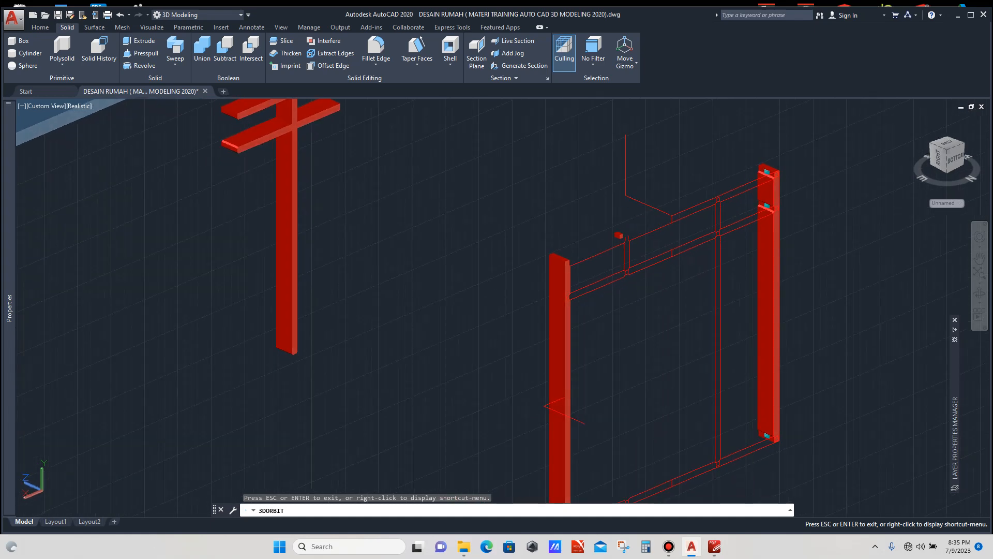
{"action": "scroll", "coordinate": [801, 161], "scroll_direction": "up", "scroll_amount": 4}
{"action": "left_click_drag", "start_coordinate": [725, 310], "coordinate": [321, 310]}
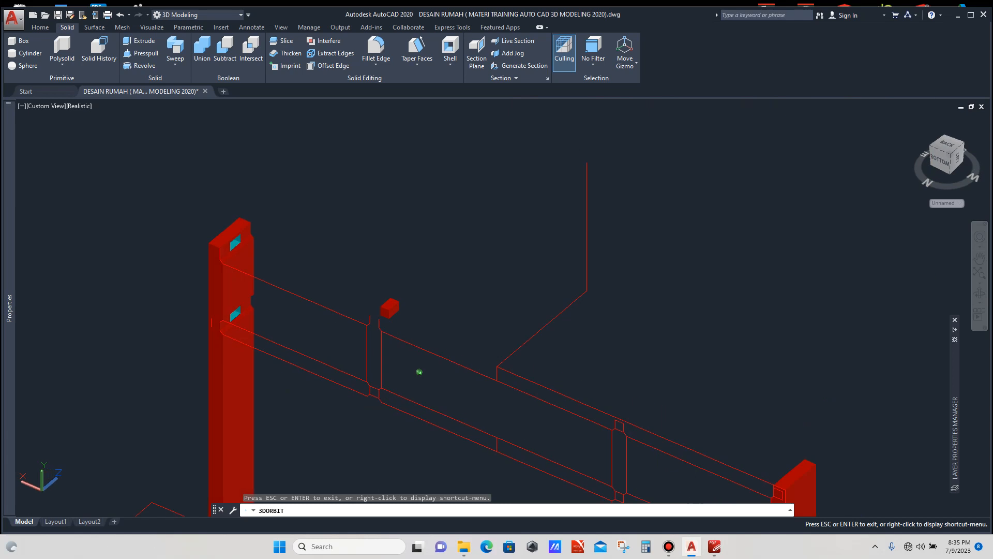
{"action": "scroll", "coordinate": [419, 371], "scroll_direction": "down", "scroll_amount": 8}
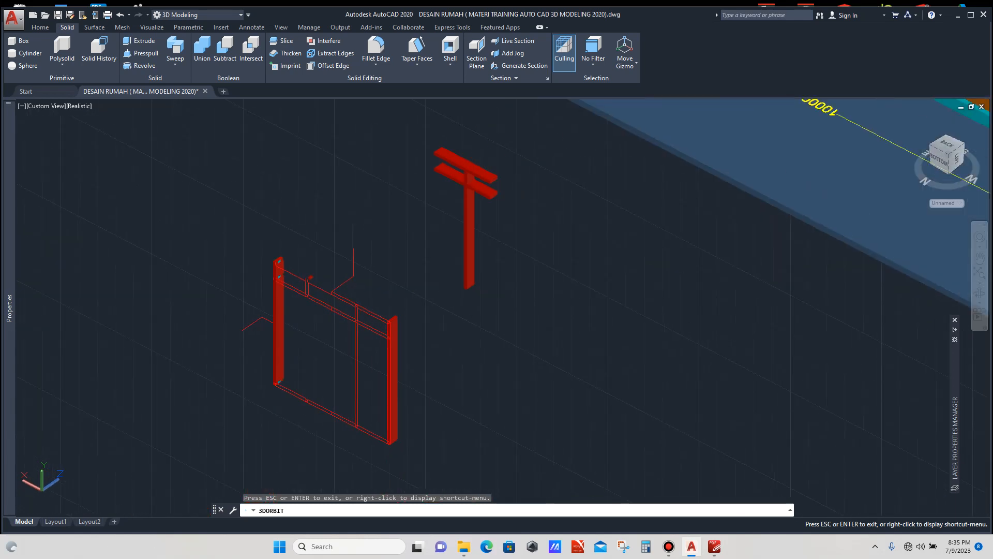
{"action": "scroll", "coordinate": [399, 247], "scroll_direction": "up", "scroll_amount": 2}
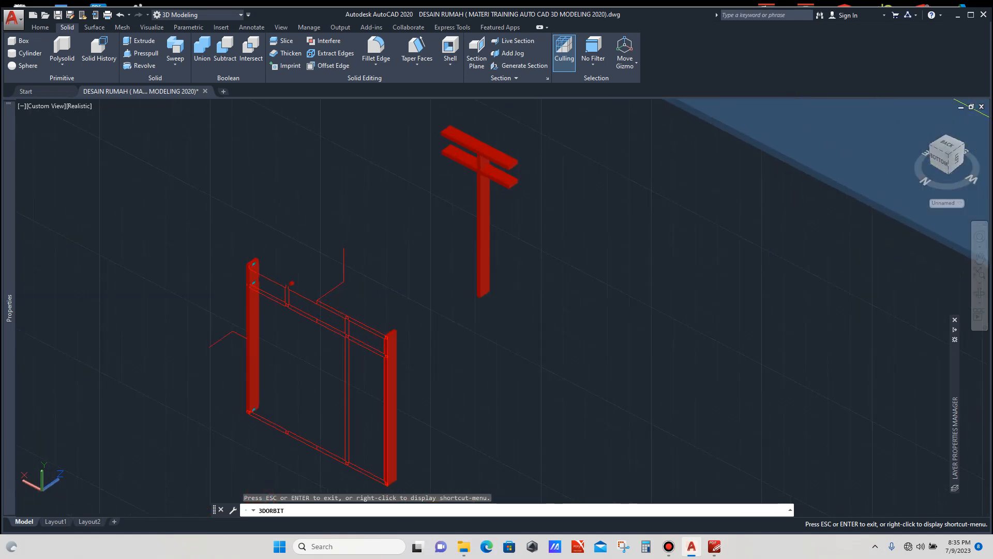
{"action": "key", "text": "Escape"}
{"action": "scroll", "coordinate": [399, 249], "scroll_direction": "down", "scroll_amount": 3}
{"action": "scroll", "coordinate": [430, 182], "scroll_direction": "up", "scroll_amount": 7}
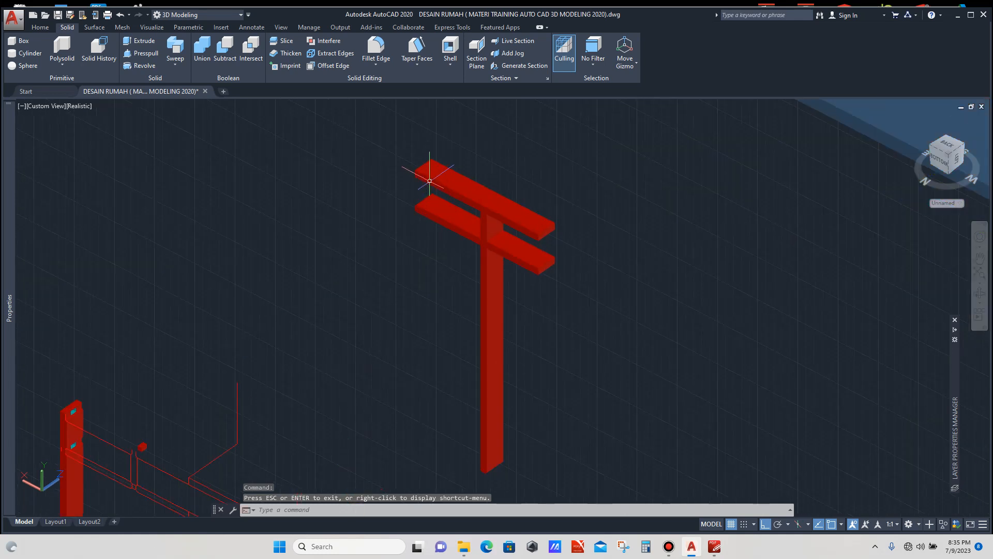
{"action": "mouse_move", "coordinate": [431, 174]}
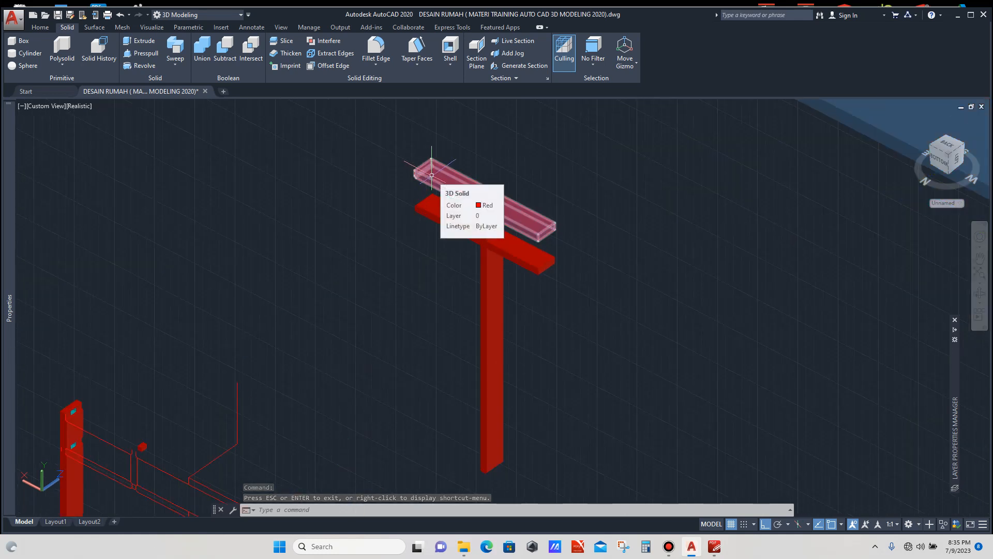
{"action": "scroll", "coordinate": [395, 203], "scroll_direction": "down", "scroll_amount": 2}
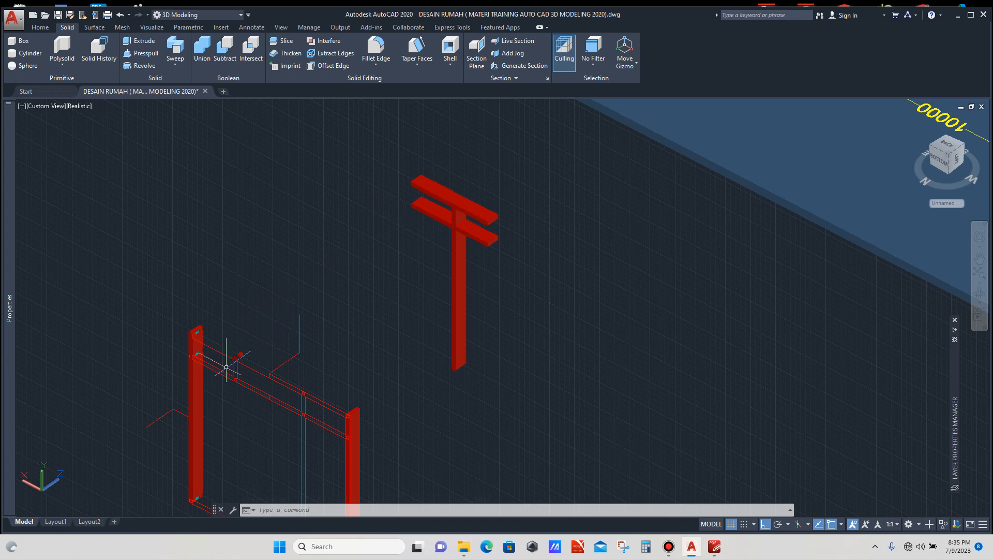
Copy the loose tenon block above the frame outline onto the end corner of the separate assembly's upper rail.
{"action": "scroll", "coordinate": [233, 357], "scroll_direction": "up", "scroll_amount": 5}
{"action": "left_click", "coordinate": [269, 312]}
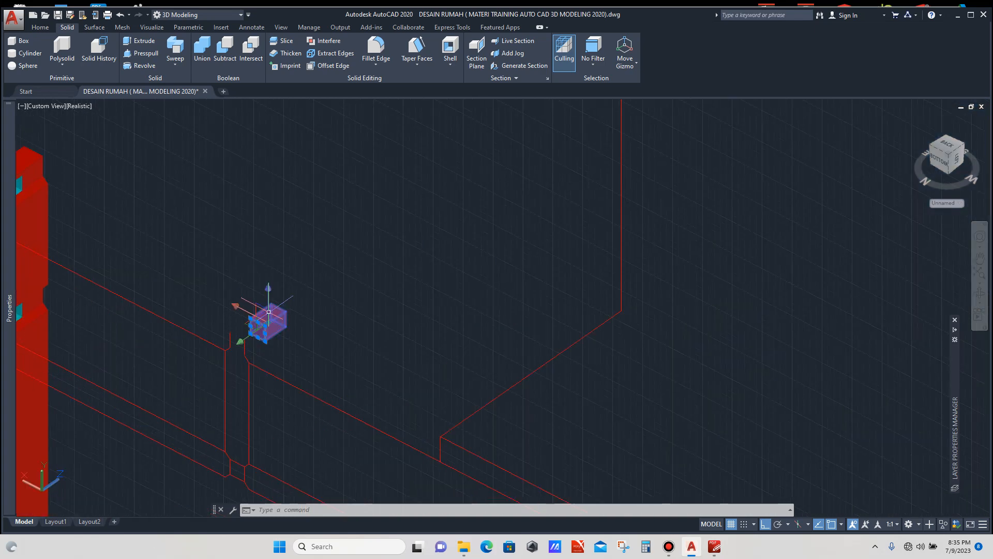
{"action": "type", "text": "co"}
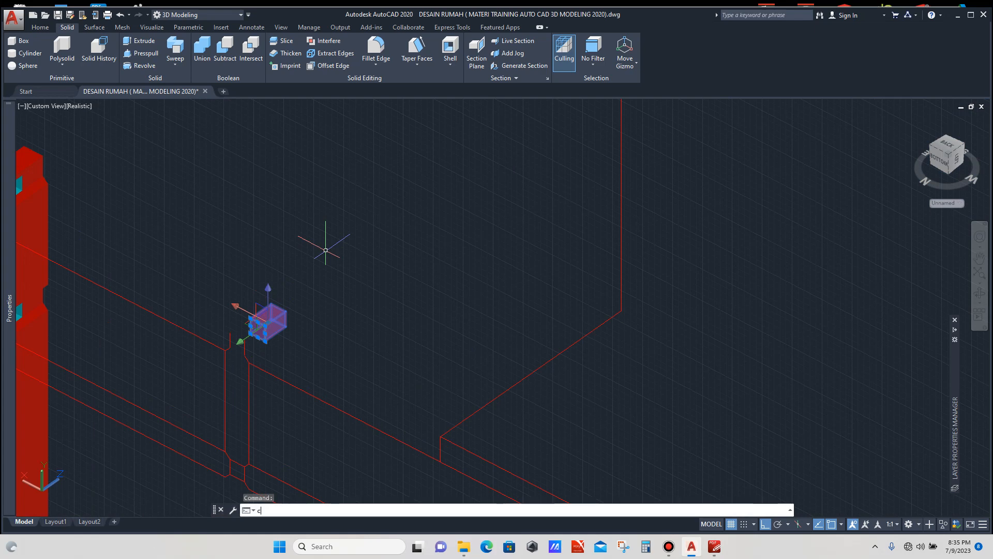
{"action": "key", "text": "Return"}
{"action": "scroll", "coordinate": [329, 246], "scroll_direction": "down", "scroll_amount": 2}
{"action": "scroll", "coordinate": [297, 310], "scroll_direction": "up", "scroll_amount": 3}
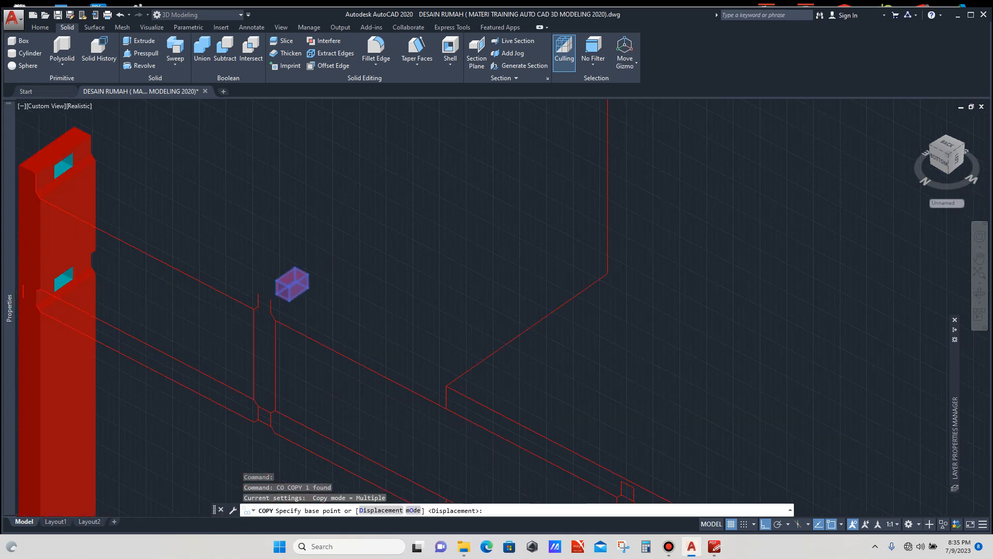
{"action": "left_click", "coordinate": [287, 274]}
{"action": "scroll", "coordinate": [310, 279], "scroll_direction": "down", "scroll_amount": 4}
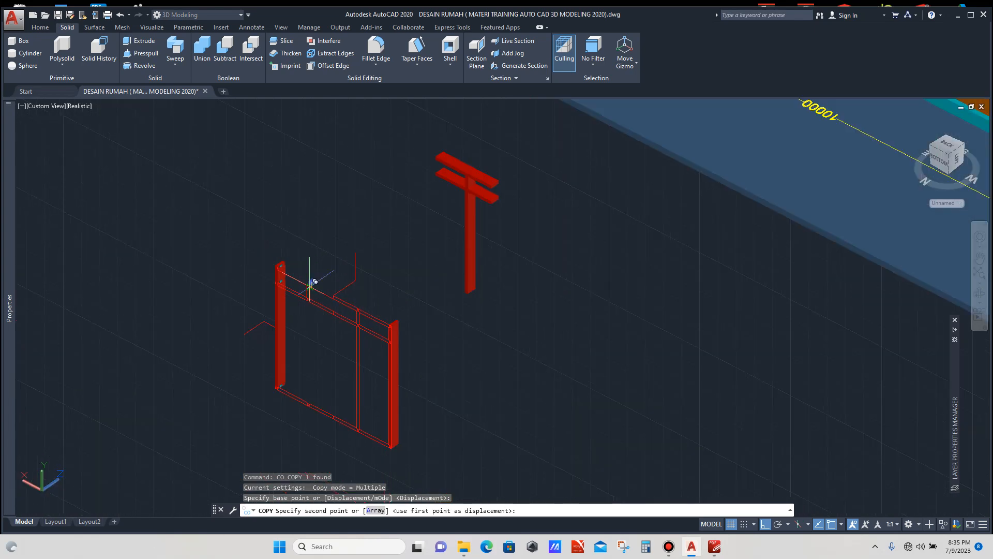
{"action": "scroll", "coordinate": [313, 282], "scroll_direction": "down", "scroll_amount": 2}
{"action": "scroll", "coordinate": [397, 199], "scroll_direction": "up", "scroll_amount": 4}
{"action": "scroll", "coordinate": [392, 209], "scroll_direction": "up", "scroll_amount": 5}
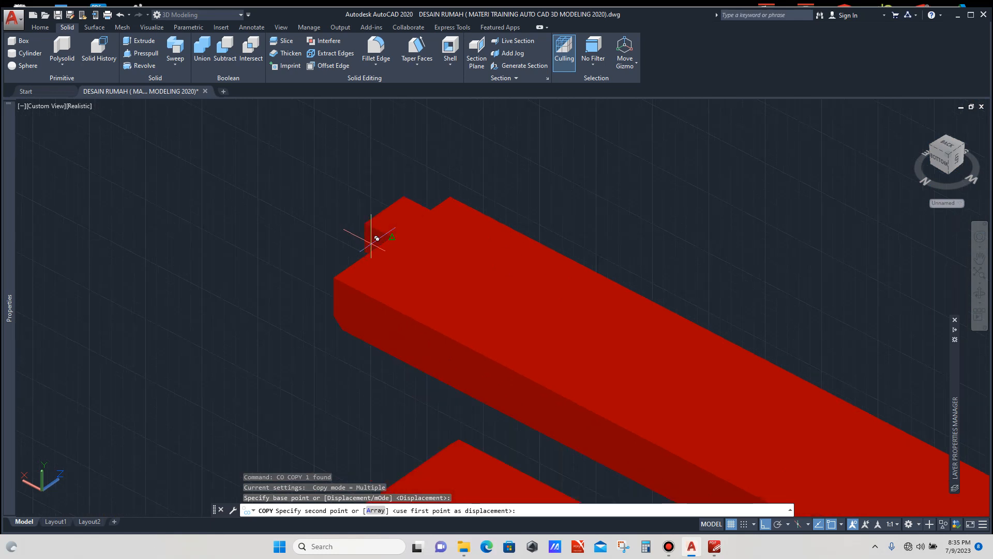
{"action": "scroll", "coordinate": [339, 283], "scroll_direction": "up", "scroll_amount": 2}
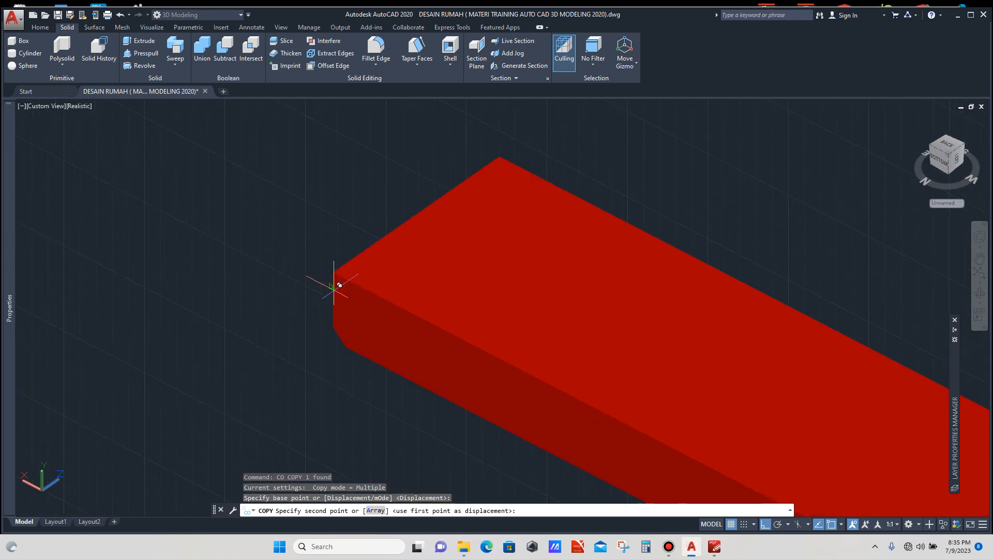
{"action": "left_click", "coordinate": [338, 280]}
{"action": "key", "text": "Escape"}
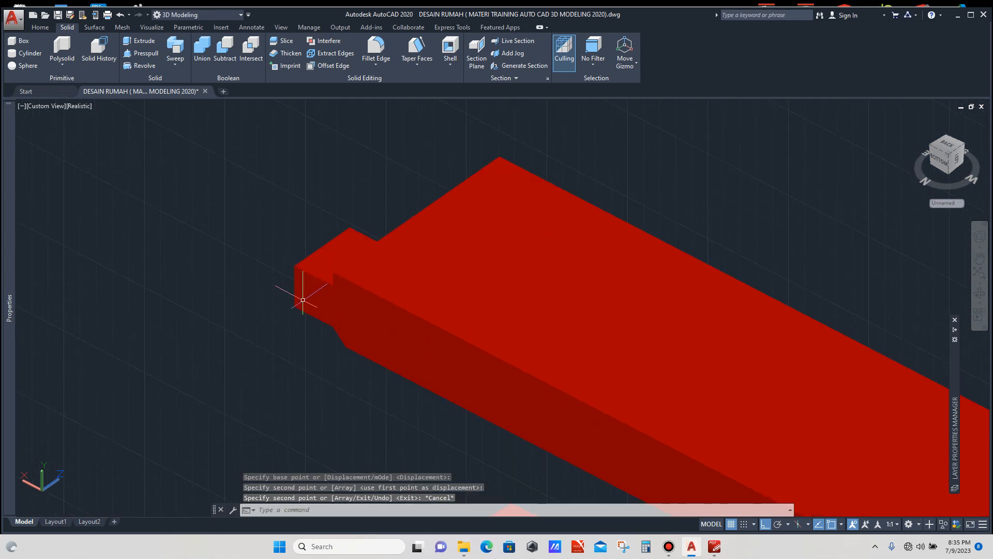
Move the copied tenon block along the Z axis, inward from the upper rail's corner toward the middle of its end.
{"action": "scroll", "coordinate": [306, 288], "scroll_direction": "down", "scroll_amount": 2}
{"action": "scroll", "coordinate": [305, 274], "scroll_direction": "up", "scroll_amount": 1}
{"action": "left_click", "coordinate": [309, 277]}
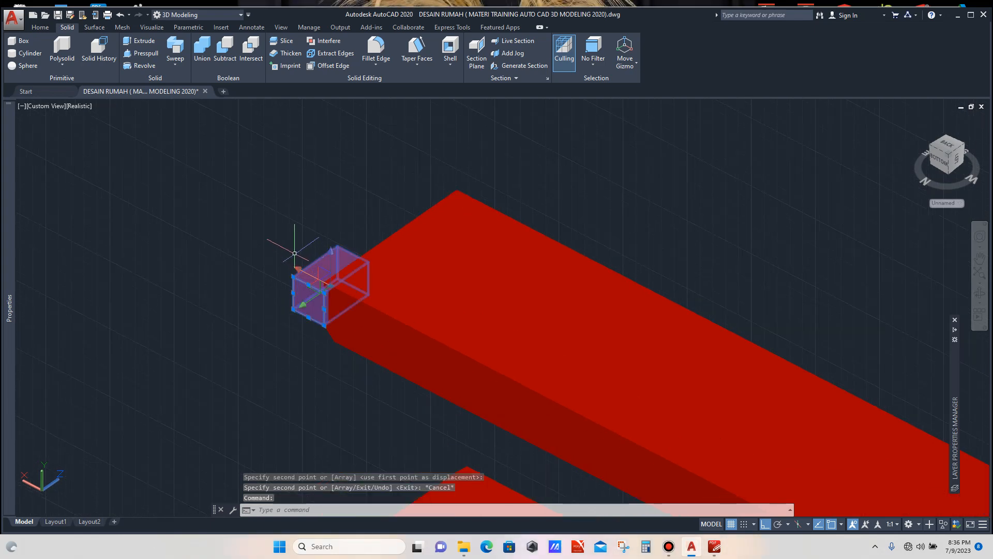
{"action": "type", "text": "m"}
{"action": "key", "text": "Return"}
{"action": "left_click", "coordinate": [293, 276]}
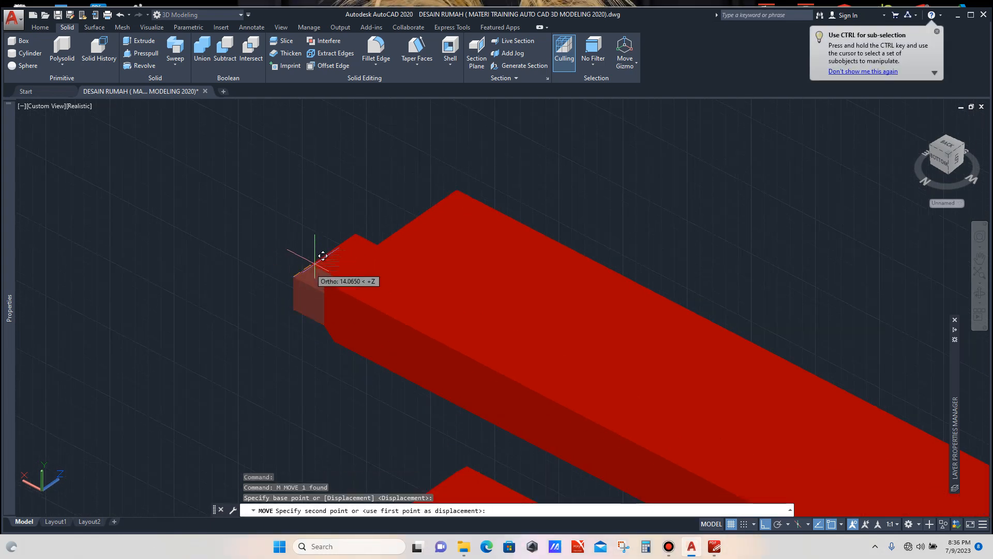
{"action": "scroll", "coordinate": [295, 215], "scroll_direction": "down", "scroll_amount": 2}
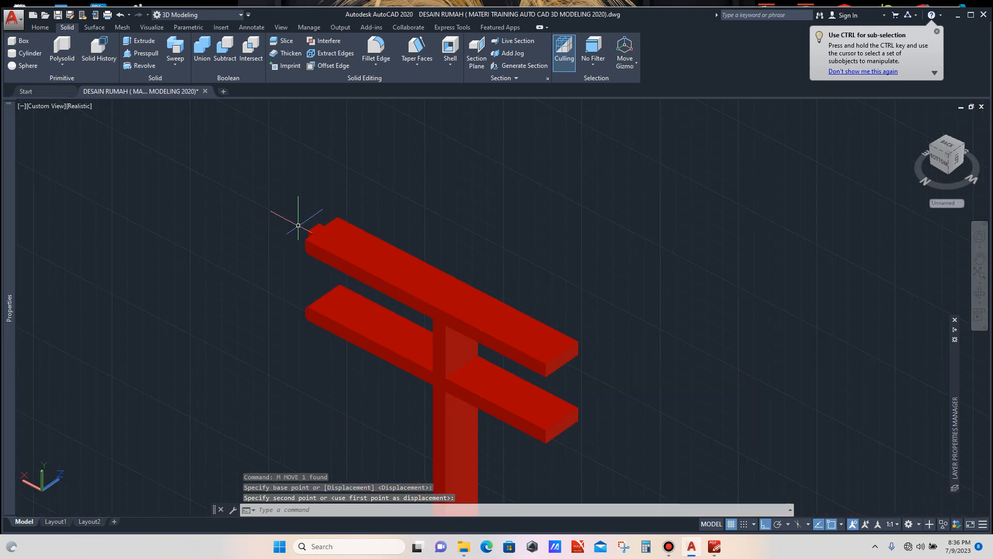
{"action": "left_click", "coordinate": [319, 248]}
Copy the upper rail's tenon block down to the matching position on the lower rail's end.
{"action": "scroll", "coordinate": [314, 228], "scroll_direction": "up", "scroll_amount": 4}
{"action": "left_click", "coordinate": [314, 227]}
{"action": "scroll", "coordinate": [311, 227], "scroll_direction": "down", "scroll_amount": 3}
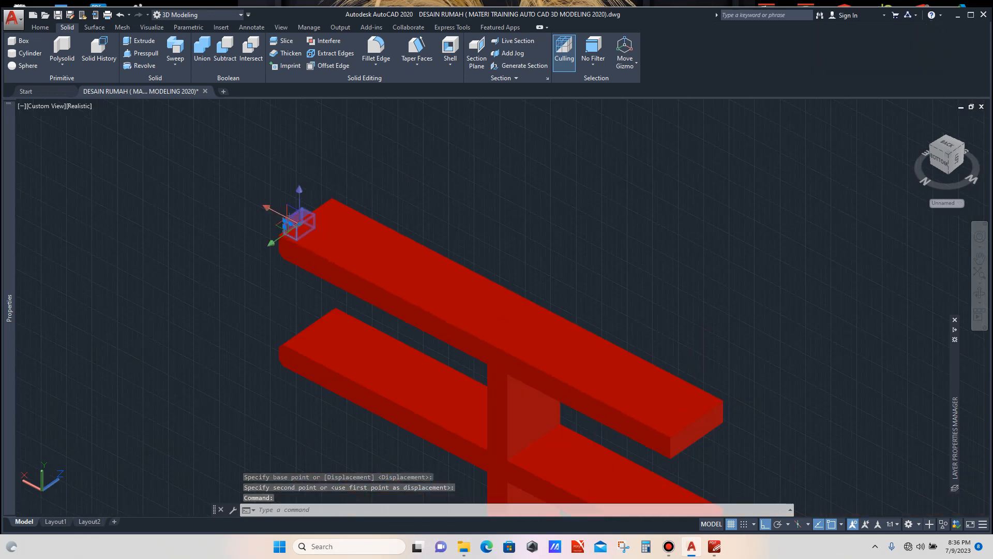
{"action": "type", "text": "co"}
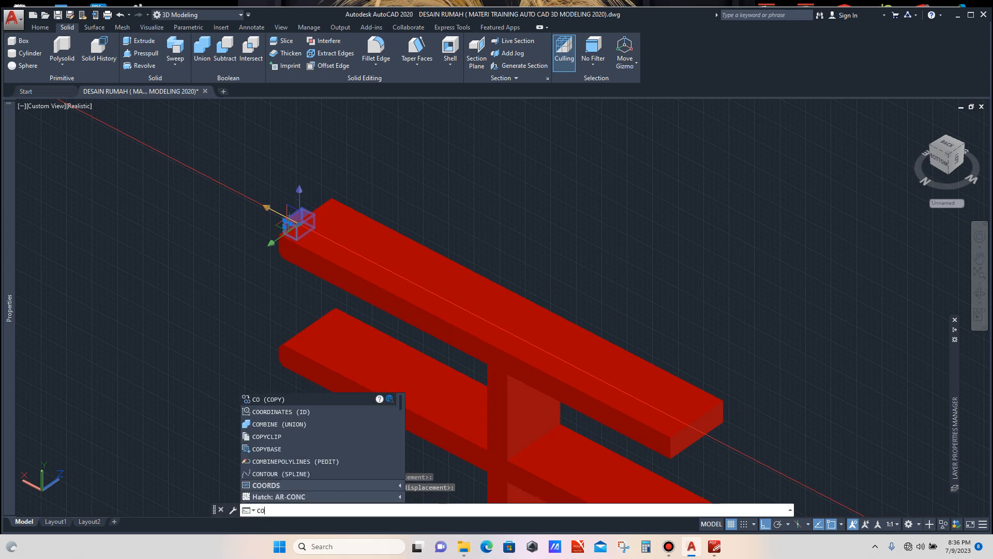
{"action": "key", "text": "Return"}
{"action": "scroll", "coordinate": [266, 259], "scroll_direction": "up", "scroll_amount": 4}
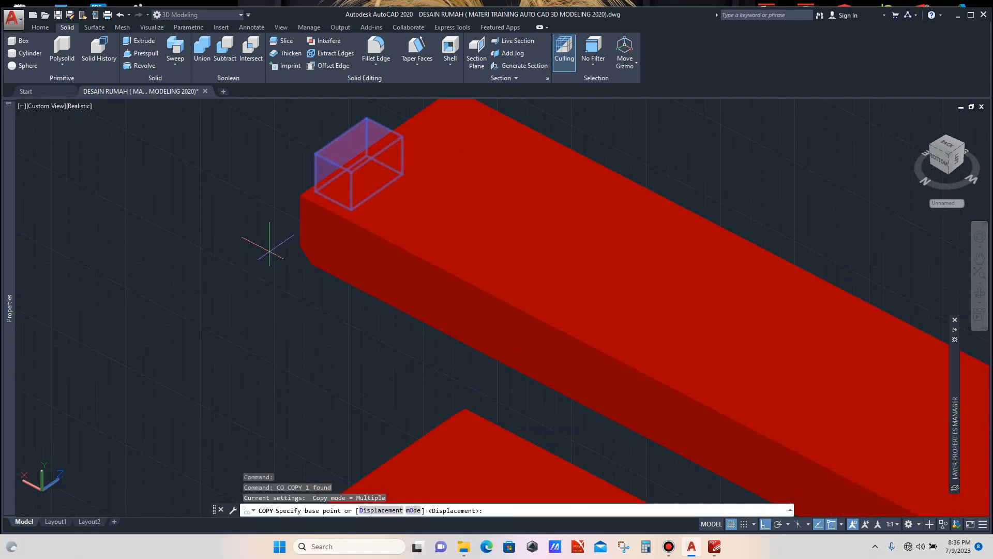
{"action": "scroll", "coordinate": [269, 248], "scroll_direction": "down", "scroll_amount": 3}
{"action": "left_click", "coordinate": [284, 241]}
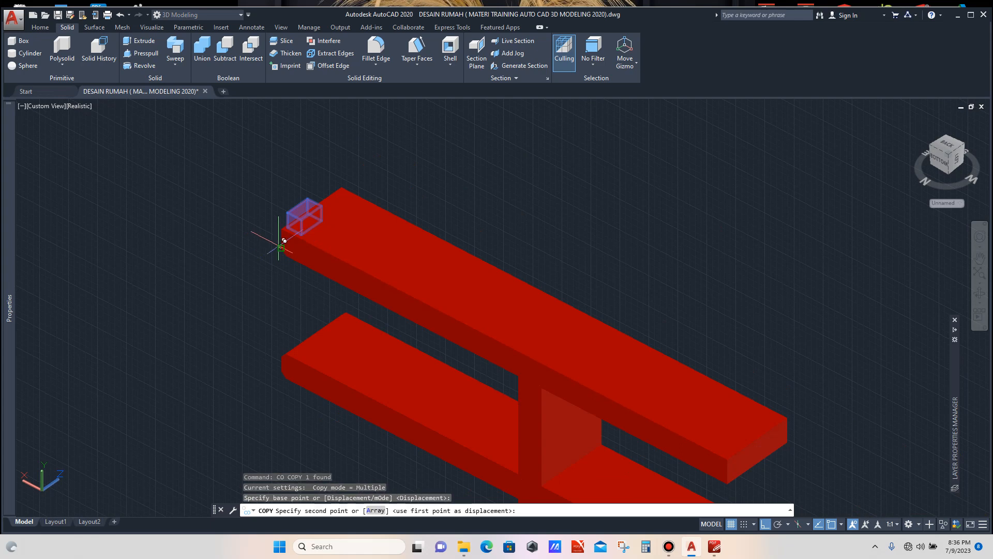
{"action": "scroll", "coordinate": [281, 355], "scroll_direction": "up", "scroll_amount": 3}
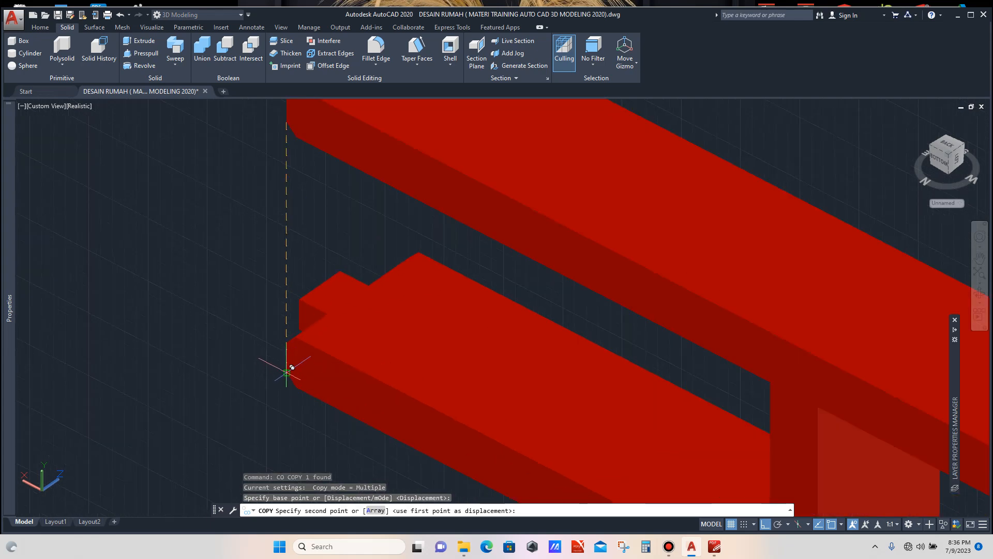
{"action": "left_click", "coordinate": [287, 372]}
{"action": "key", "text": "Escape"}
Orbit to the rails' tenoned ends and union the upper tenon block with the upper rail.
{"action": "scroll", "coordinate": [278, 259], "scroll_direction": "down", "scroll_amount": 4}
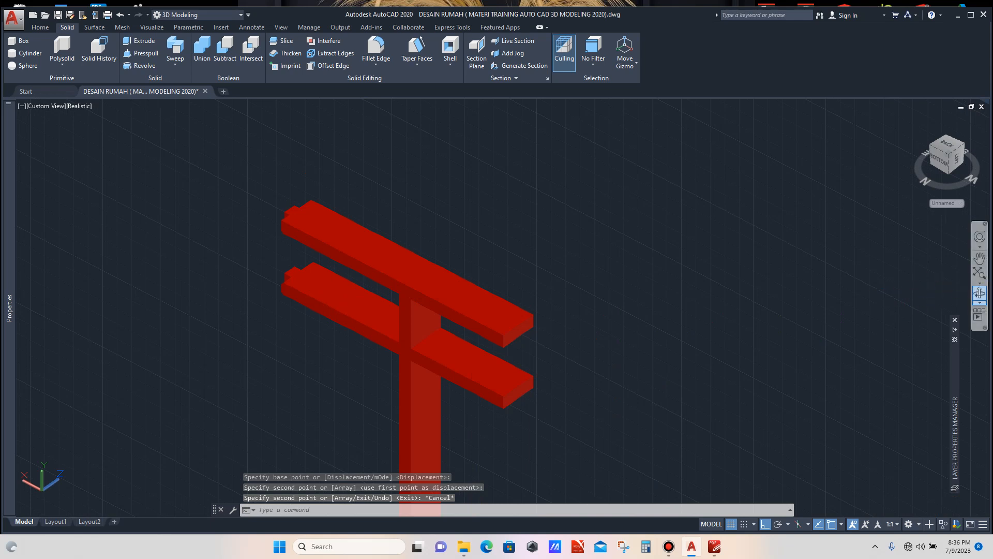
{"action": "left_click", "coordinate": [980, 292]}
{"action": "left_click_drag", "start_coordinate": [348, 275], "coordinate": [348, 275]}
{"action": "key", "text": "Escape"}
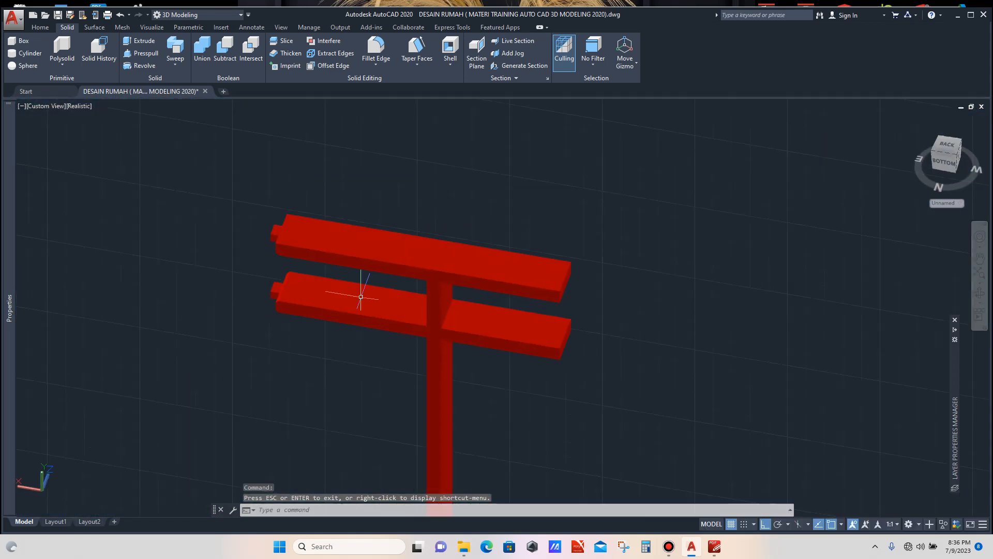
{"action": "left_click", "coordinate": [202, 49]}
{"action": "scroll", "coordinate": [264, 221], "scroll_direction": "up", "scroll_amount": 2}
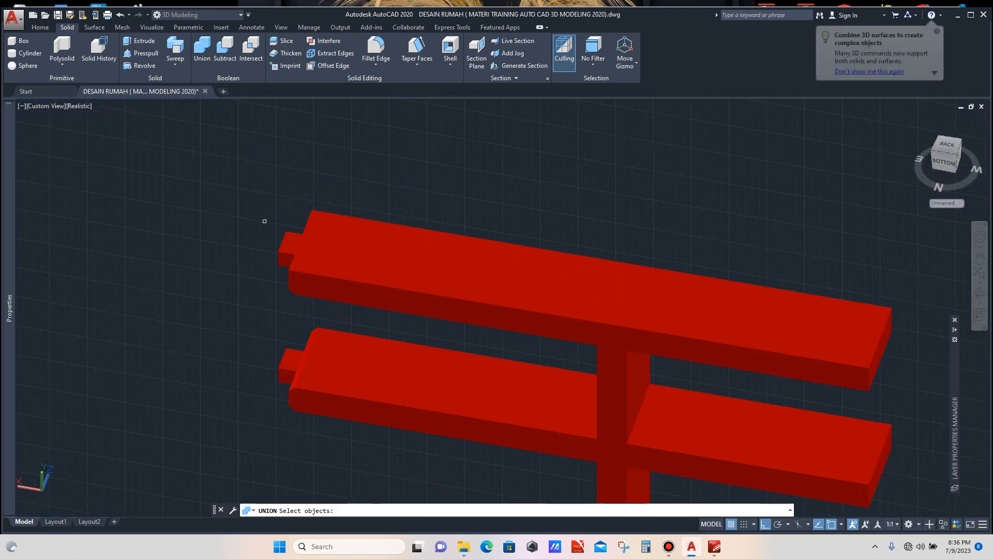
{"action": "left_click", "coordinate": [287, 241]}
{"action": "left_click", "coordinate": [342, 258]}
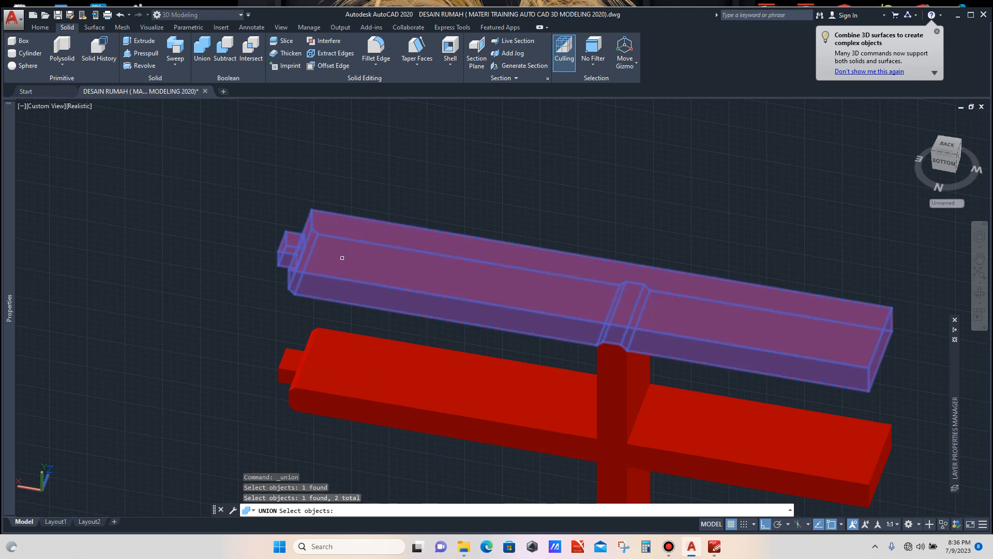
{"action": "key", "text": "Return"}
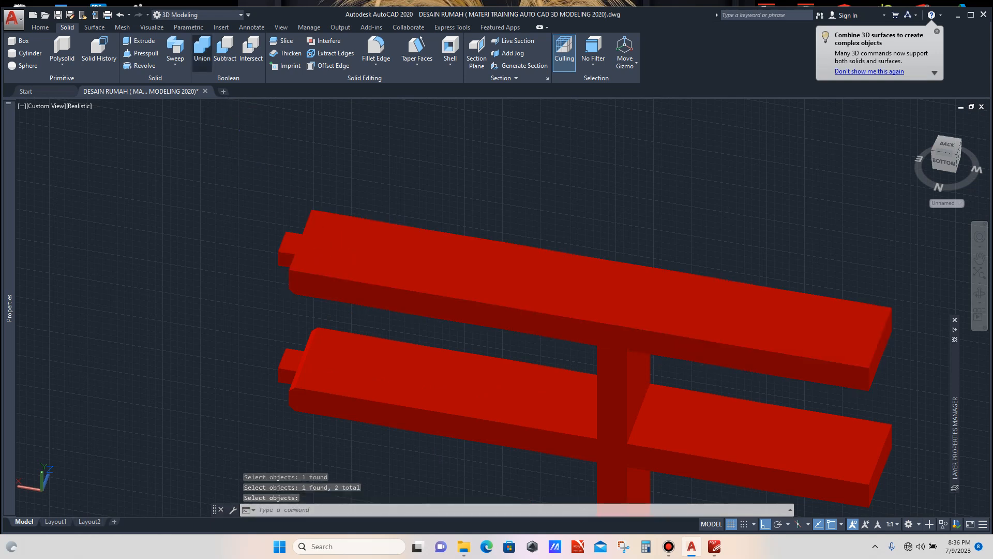
Union the lower tenon block with the lower rail, and check that each rail selects as one solid with its tenon.
{"action": "key", "text": "Return"}
{"action": "scroll", "coordinate": [279, 293], "scroll_direction": "up", "scroll_amount": 2}
{"action": "left_click", "coordinate": [293, 382]}
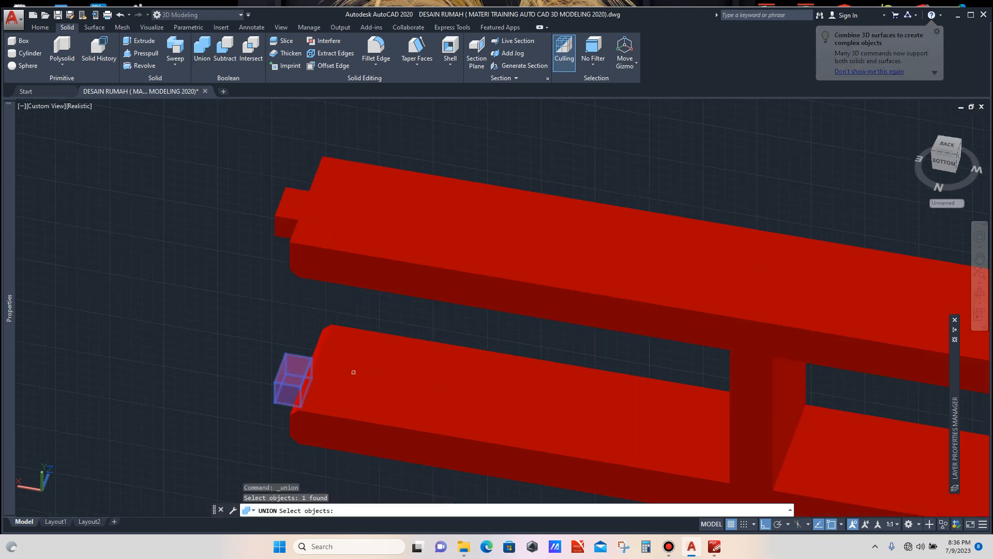
{"action": "left_click", "coordinate": [357, 368]}
{"action": "scroll", "coordinate": [322, 310], "scroll_direction": "down", "scroll_amount": 4}
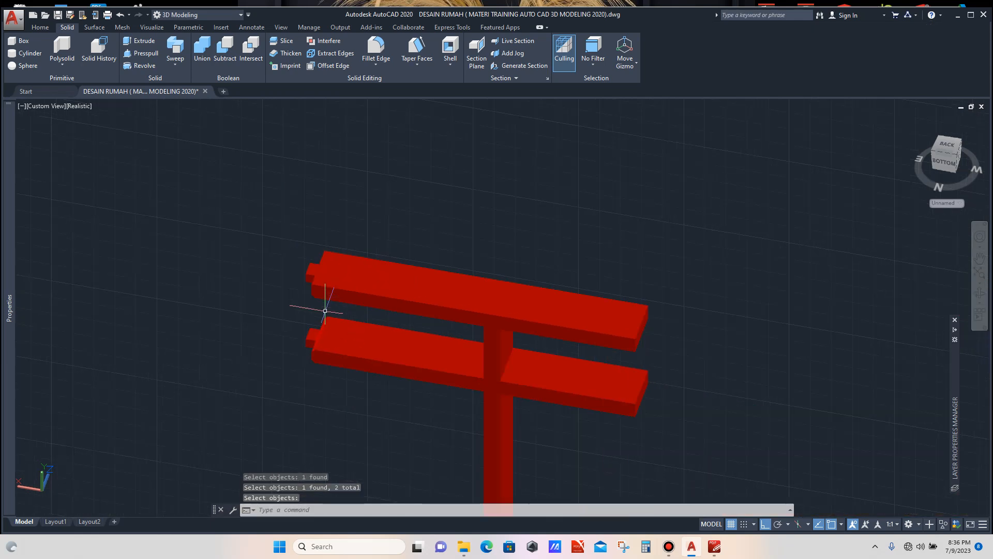
{"action": "key", "text": "Return"}
{"action": "left_click", "coordinate": [345, 290]}
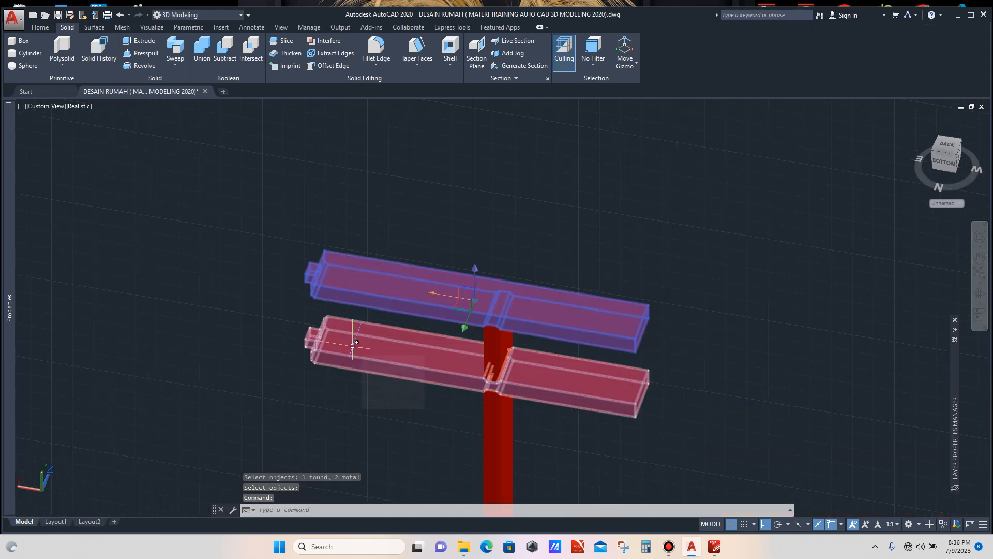
{"action": "key", "text": "Escape"}
{"action": "left_click", "coordinate": [353, 345]}
{"action": "key", "text": "Escape"}
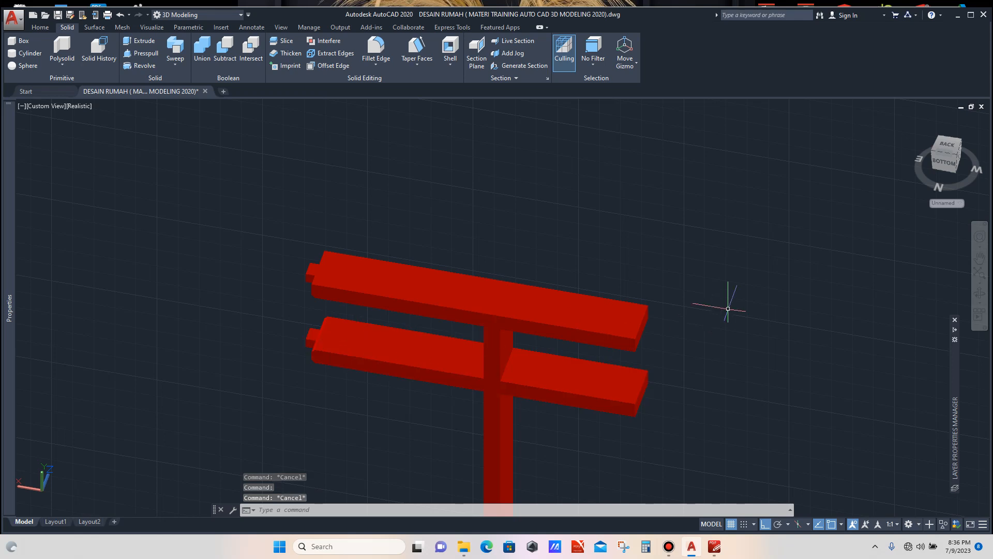
Examine the tenoned rails and compare the separate assembly with the mortised posts on the frame outline.
{"action": "left_click", "coordinate": [979, 293]}
{"action": "left_click_drag", "start_coordinate": [475, 332], "coordinate": [475, 259]}
{"action": "left_click_drag", "start_coordinate": [642, 279], "coordinate": [543, 307]}
{"action": "scroll", "coordinate": [543, 308], "scroll_direction": "down", "scroll_amount": 4}
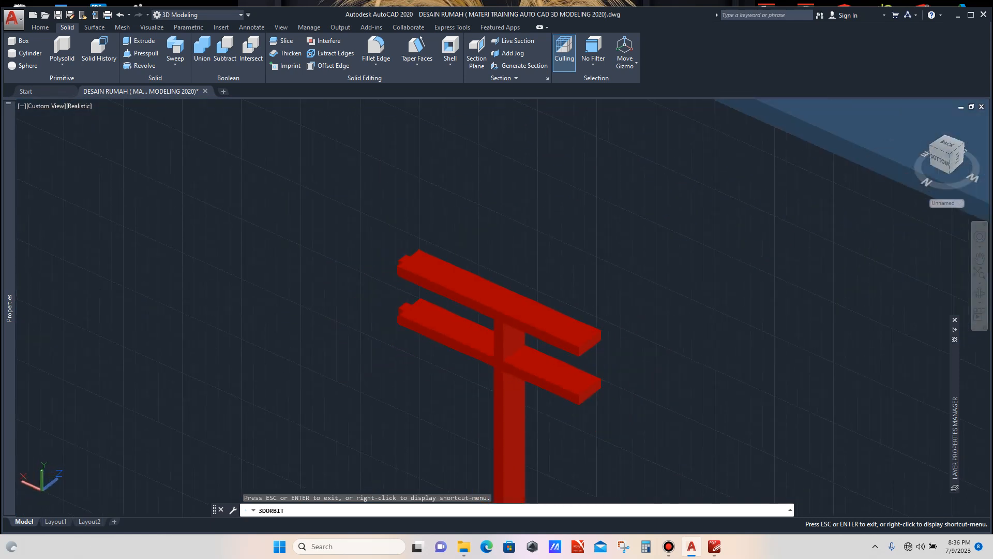
{"action": "scroll", "coordinate": [542, 308], "scroll_direction": "down", "scroll_amount": 5}
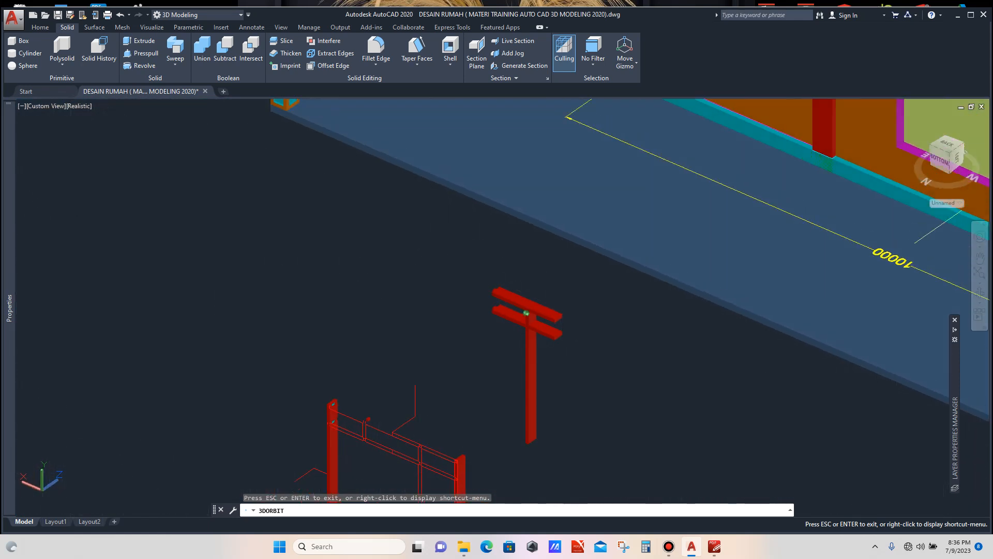
{"action": "scroll", "coordinate": [471, 396], "scroll_direction": "up", "scroll_amount": 2}
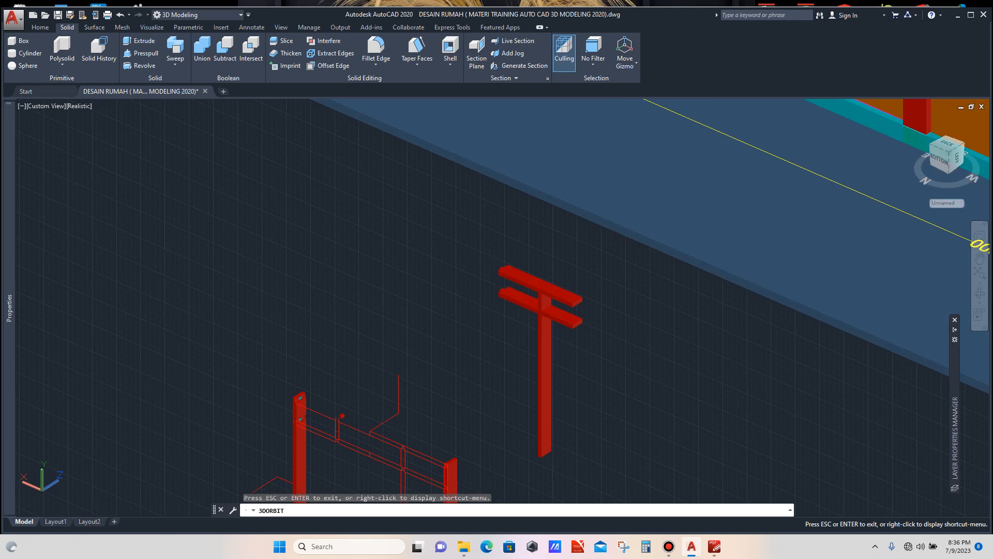
{"action": "scroll", "coordinate": [452, 375], "scroll_direction": "down", "scroll_amount": 2}
{"action": "key", "text": "Escape"}
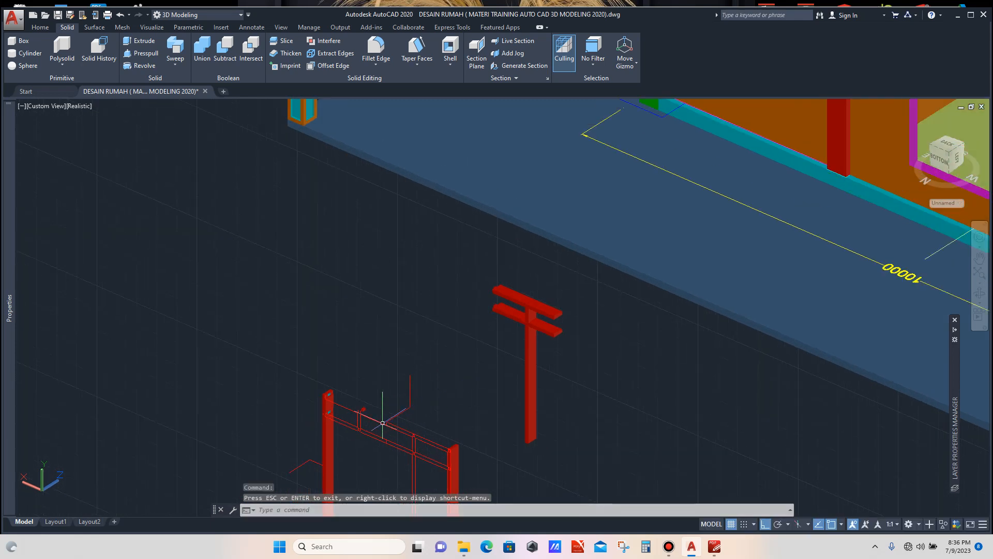
{"action": "scroll", "coordinate": [369, 432], "scroll_direction": "up", "scroll_amount": 4}
{"action": "scroll", "coordinate": [378, 363], "scroll_direction": "down", "scroll_amount": 5}
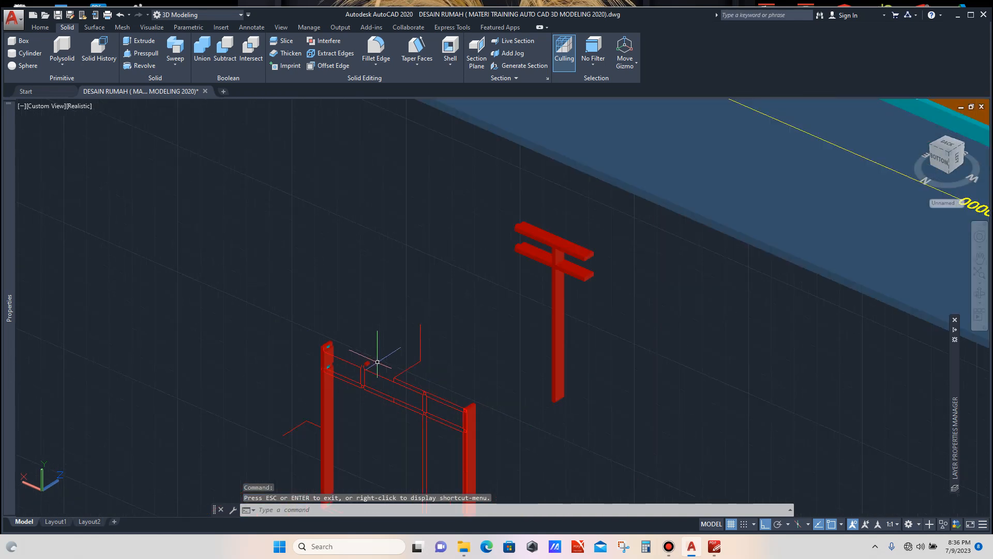
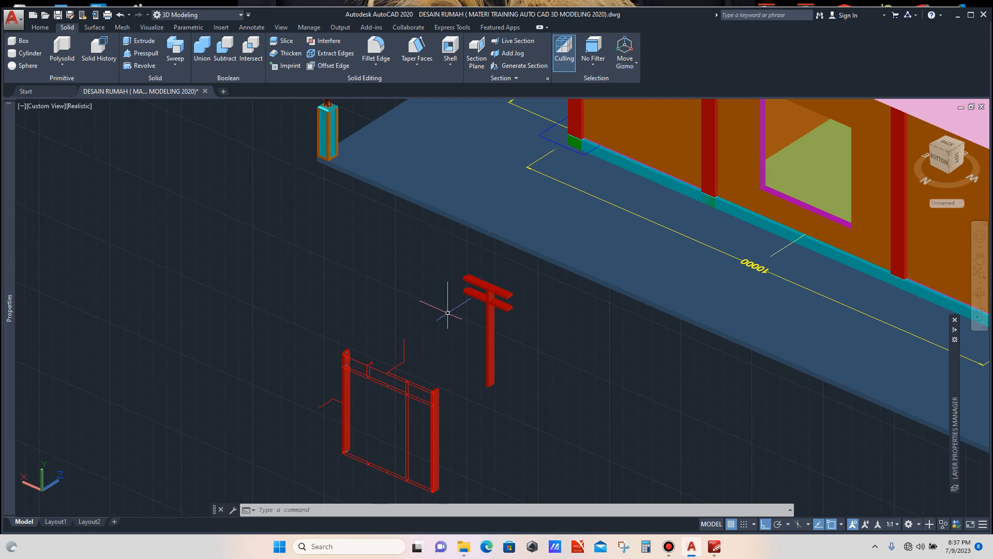
{"action": "scroll", "coordinate": [376, 352], "scroll_direction": "up", "scroll_amount": 4}
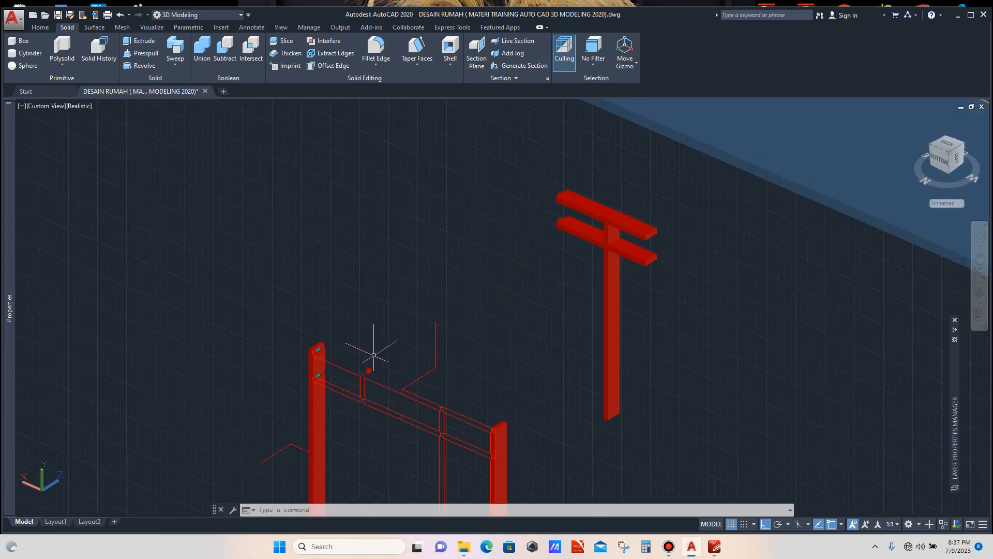
{"action": "scroll", "coordinate": [377, 368], "scroll_direction": "up", "scroll_amount": 2}
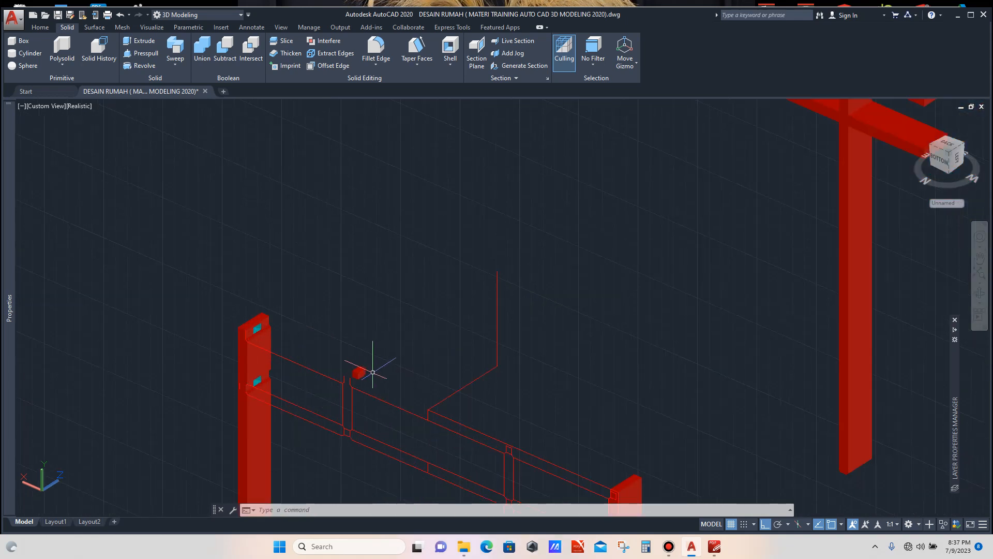
{"action": "scroll", "coordinate": [373, 372], "scroll_direction": "down", "scroll_amount": 3}
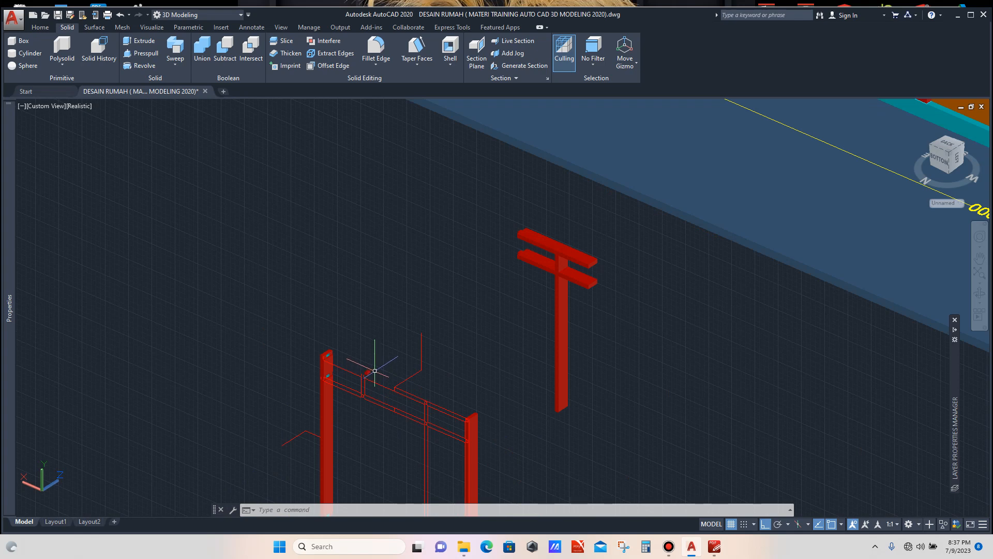
{"action": "scroll", "coordinate": [374, 370], "scroll_direction": "down", "scroll_amount": 2}
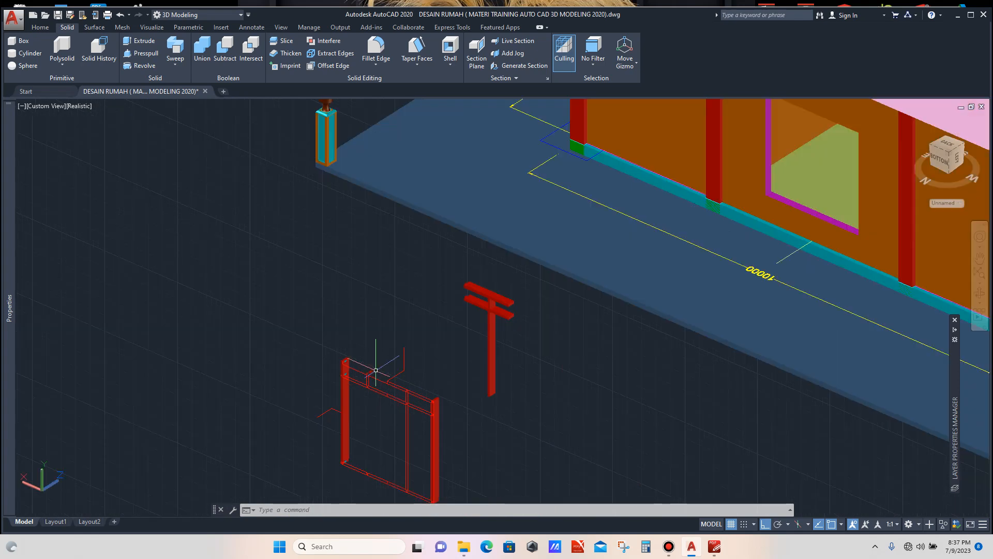
Copy the upper tenoned rail from the separate assembly onto the frame outline, seating its tenoned end corner in the left post's top joint.
{"action": "left_click", "coordinate": [481, 293]}
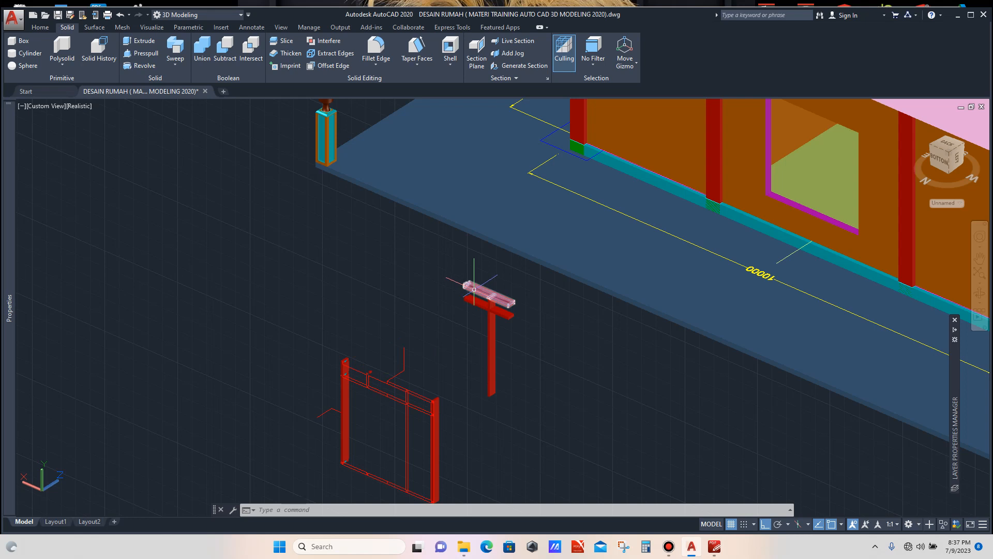
{"action": "scroll", "coordinate": [476, 289], "scroll_direction": "up", "scroll_amount": 3}
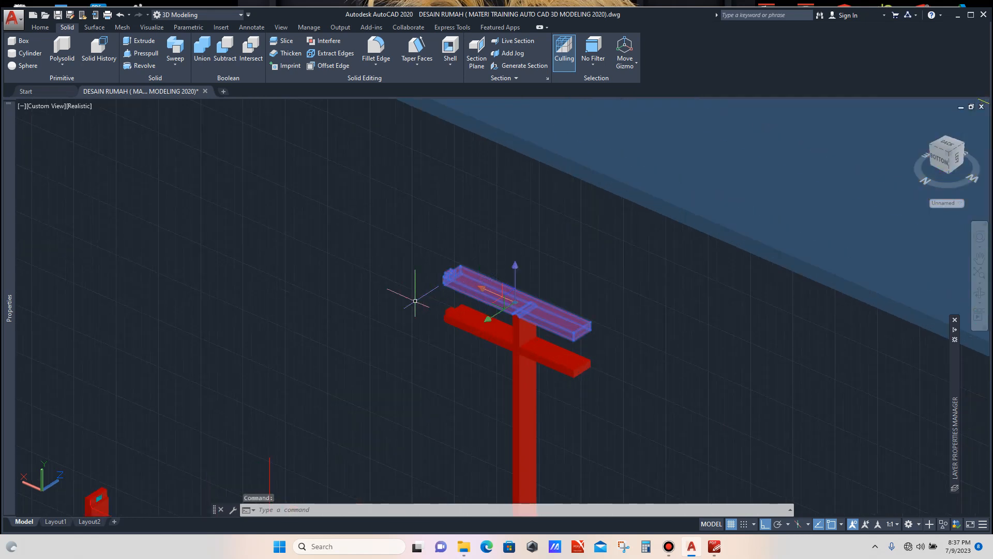
{"action": "scroll", "coordinate": [404, 311], "scroll_direction": "down", "scroll_amount": 4}
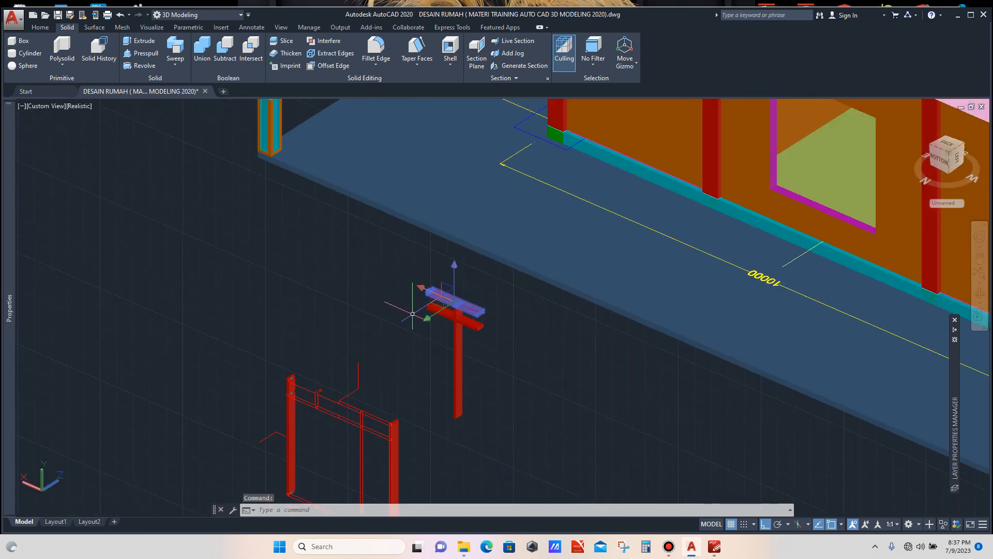
{"action": "scroll", "coordinate": [414, 313], "scroll_direction": "up", "scroll_amount": 4}
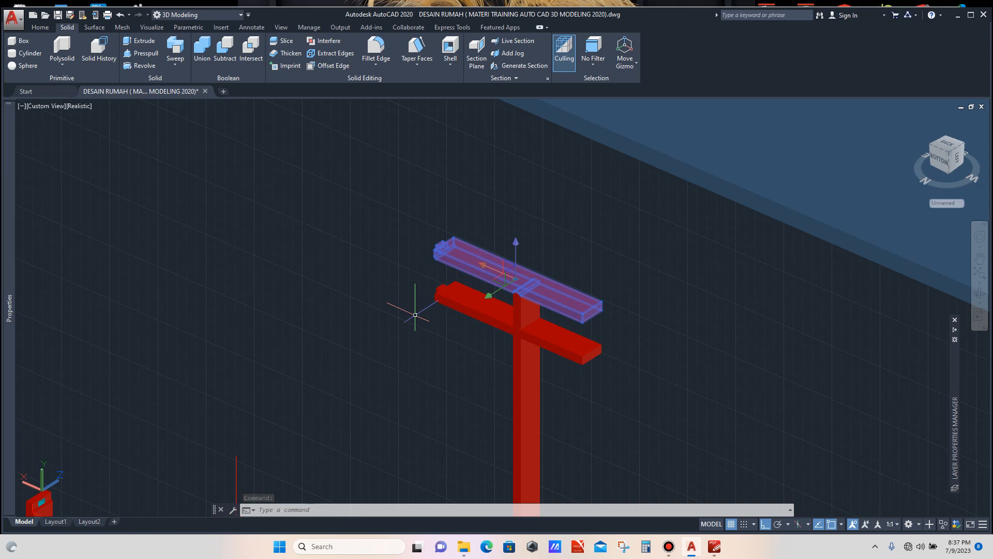
{"action": "type", "text": "co"}
{"action": "key", "text": "Return"}
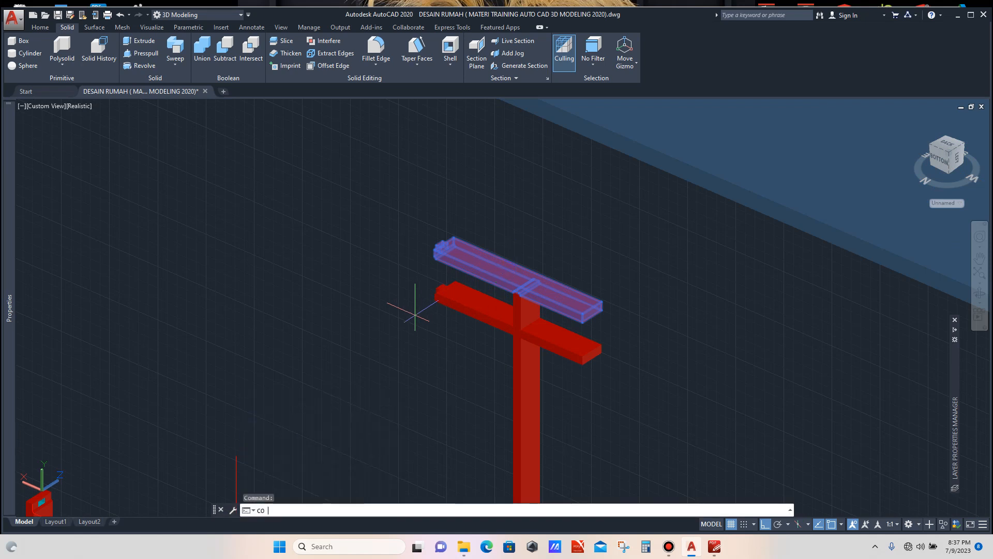
{"action": "scroll", "coordinate": [423, 264], "scroll_direction": "up", "scroll_amount": 5}
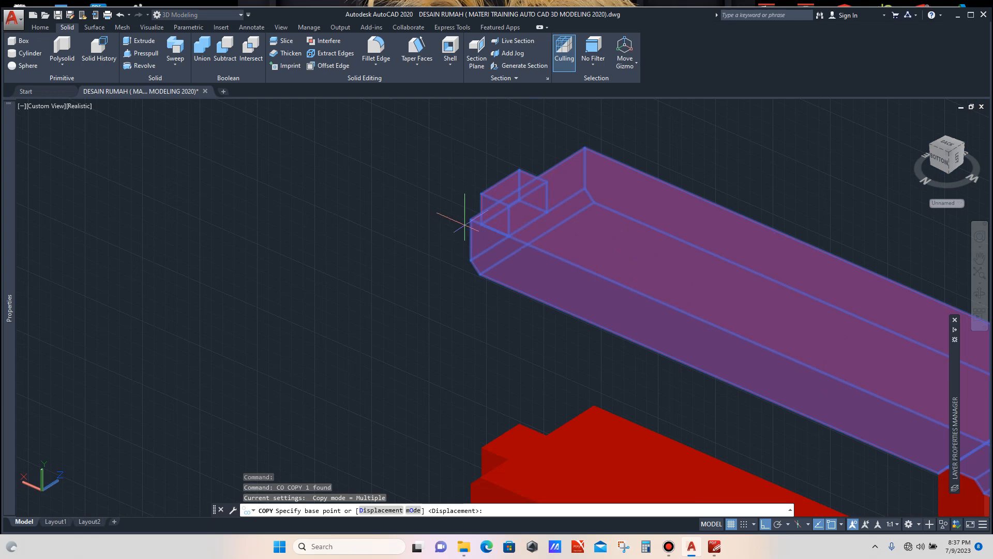
{"action": "left_click", "coordinate": [470, 219]}
{"action": "scroll", "coordinate": [409, 219], "scroll_direction": "down", "scroll_amount": 7}
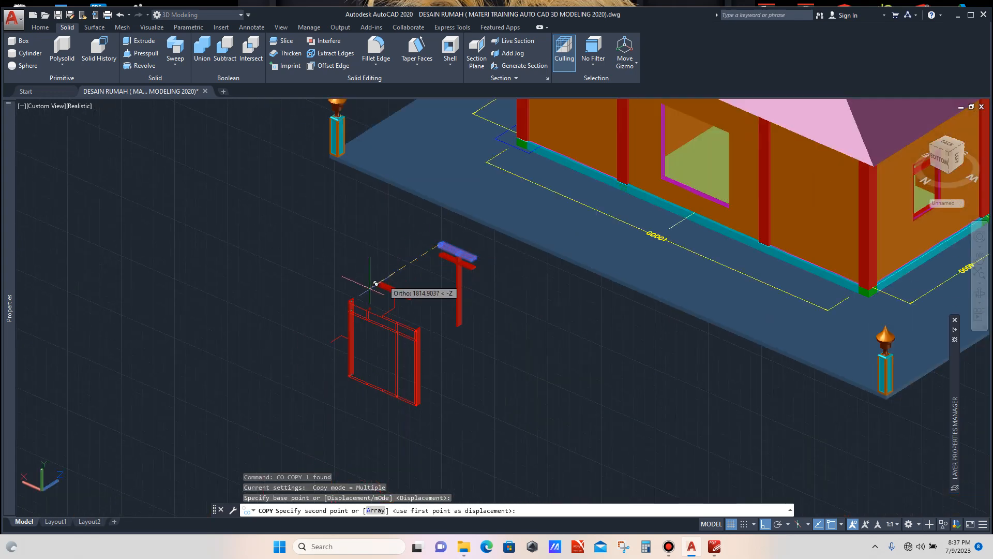
{"action": "scroll", "coordinate": [358, 291], "scroll_direction": "up", "scroll_amount": 2}
{"action": "scroll", "coordinate": [364, 290], "scroll_direction": "up", "scroll_amount": 8}
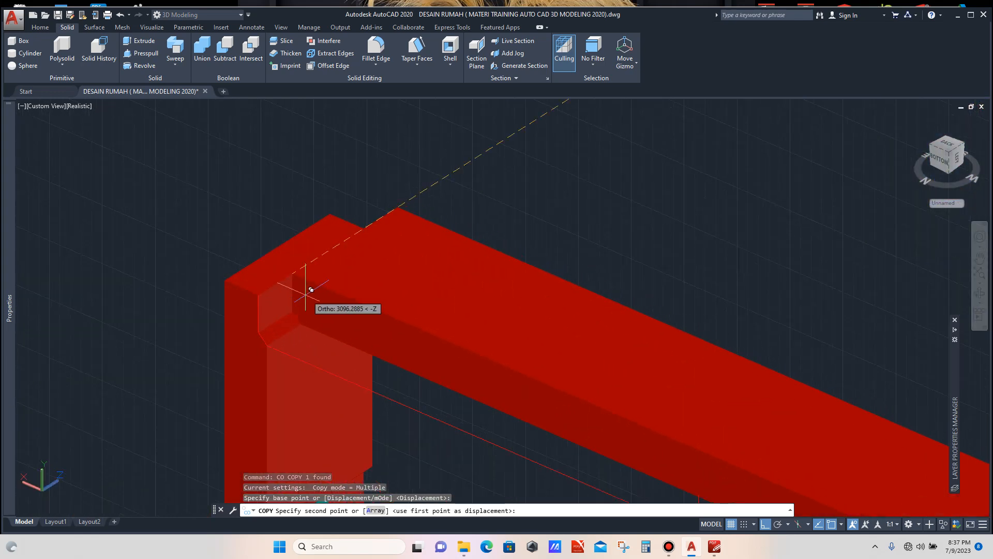
{"action": "left_click", "coordinate": [264, 289]}
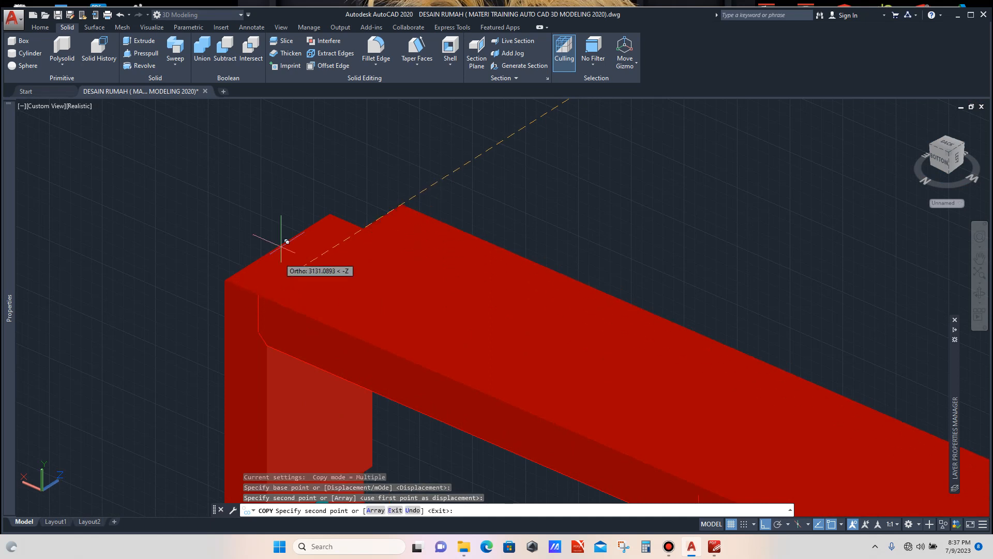
{"action": "scroll", "coordinate": [288, 206], "scroll_direction": "down", "scroll_amount": 4}
{"action": "key", "text": "Escape"}
{"action": "scroll", "coordinate": [339, 234], "scroll_direction": "down", "scroll_amount": 4}
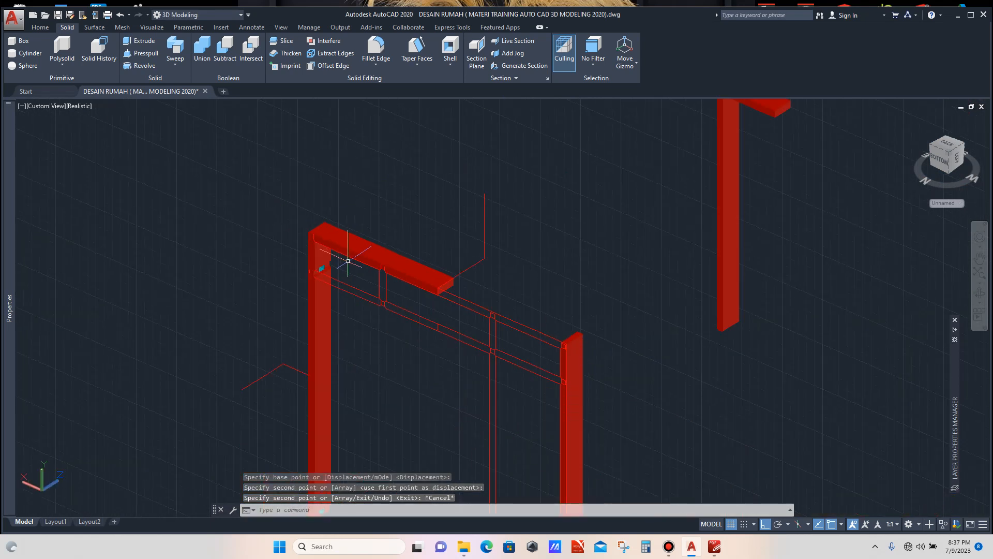
{"action": "scroll", "coordinate": [348, 262], "scroll_direction": "down", "scroll_amount": 2}
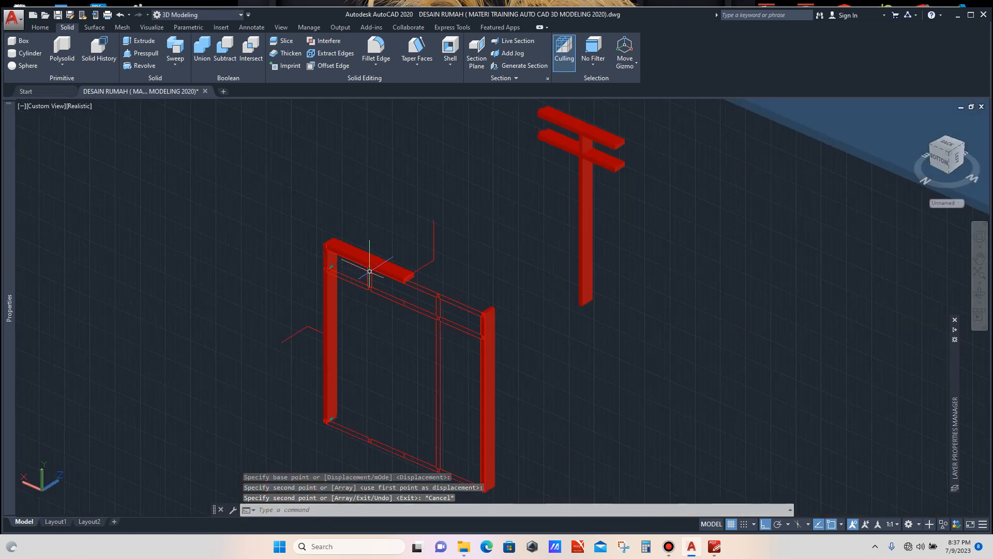
{"action": "scroll", "coordinate": [383, 273], "scroll_direction": "up", "scroll_amount": 3}
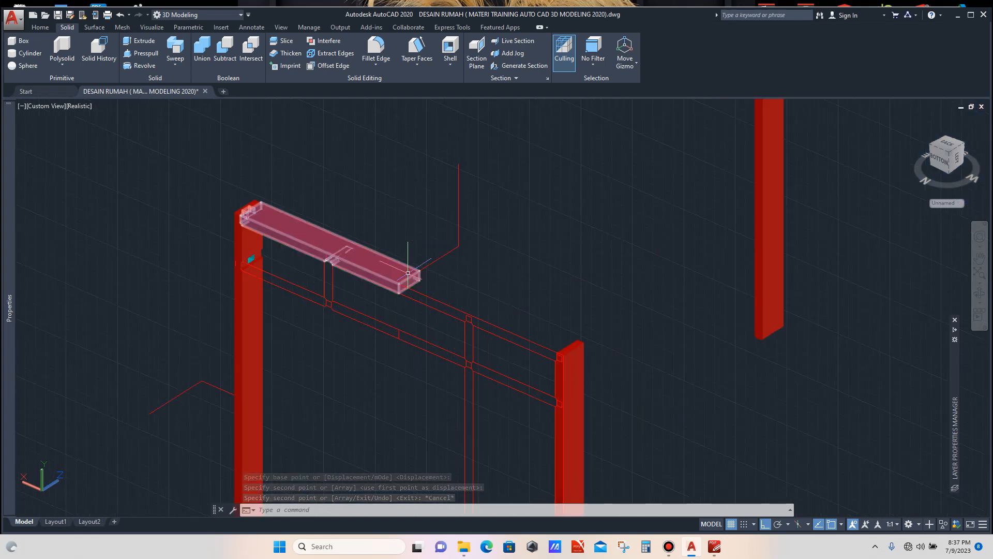
{"action": "left_click", "coordinate": [397, 269]}
{"action": "type", "text": "m"}
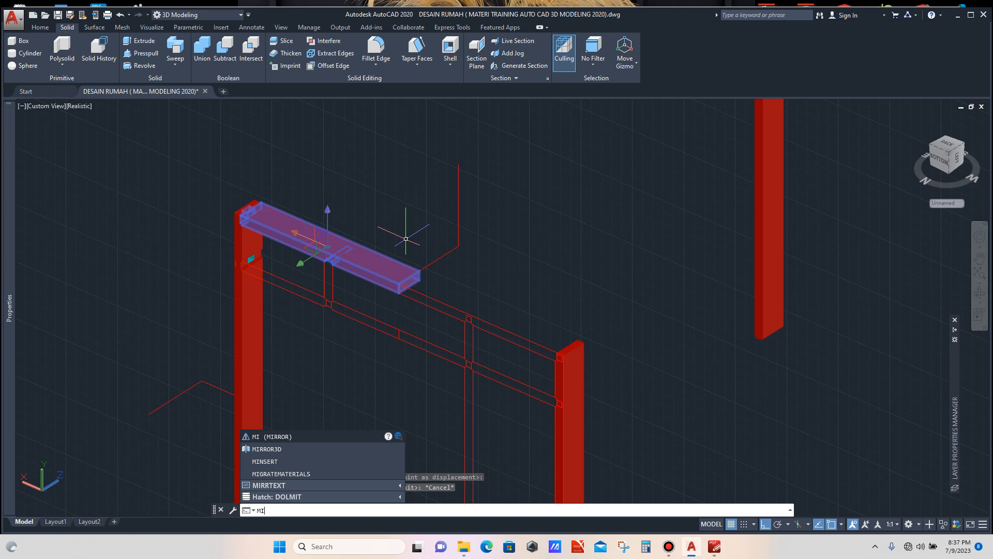
{"action": "key", "text": "Escape"}
{"action": "key", "text": "Escape"}
{"action": "scroll", "coordinate": [404, 258], "scroll_direction": "down", "scroll_amount": 4}
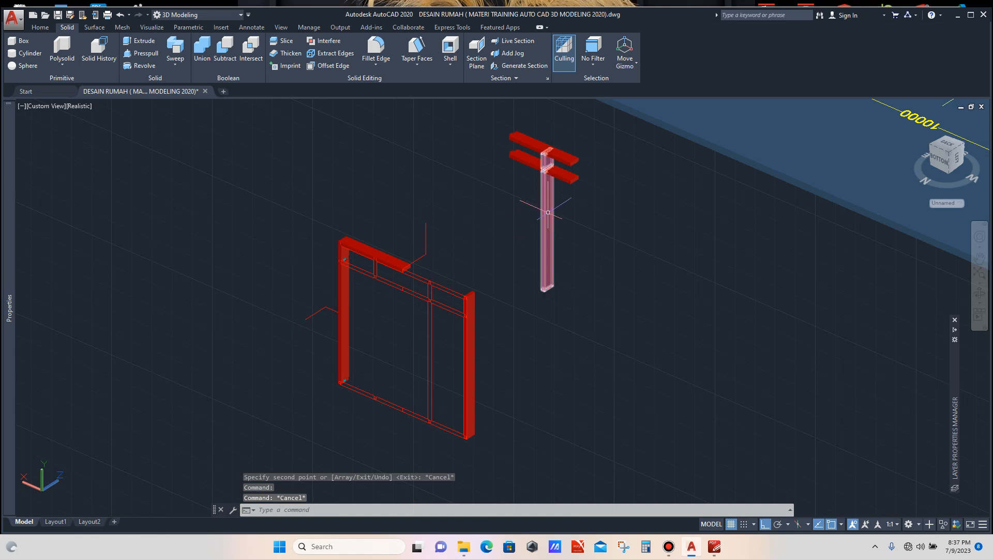
{"action": "scroll", "coordinate": [548, 200], "scroll_direction": "up", "scroll_amount": 2}
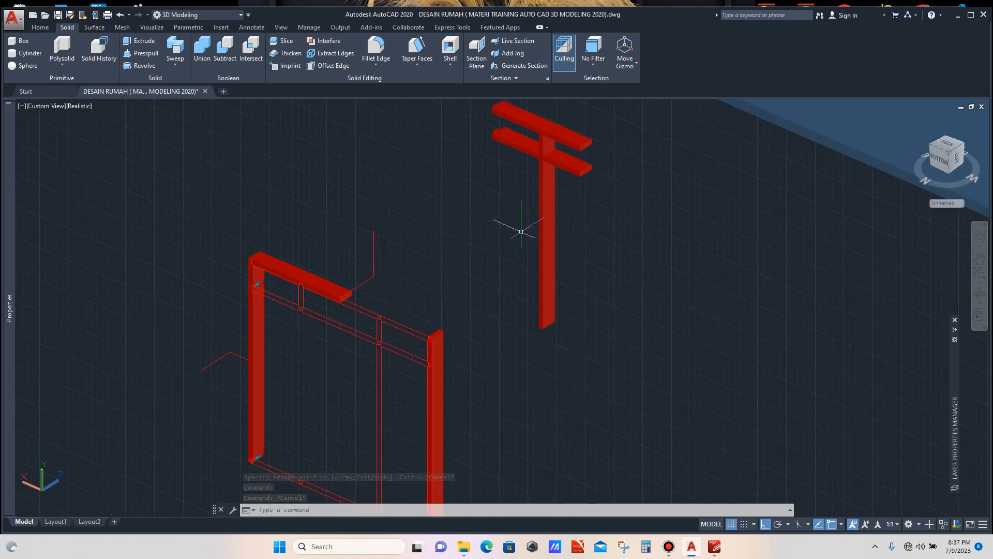
{"action": "scroll", "coordinate": [528, 215], "scroll_direction": "down", "scroll_amount": 5}
{"action": "scroll", "coordinate": [520, 199], "scroll_direction": "up", "scroll_amount": 5}
{"action": "left_click", "coordinate": [513, 199]}
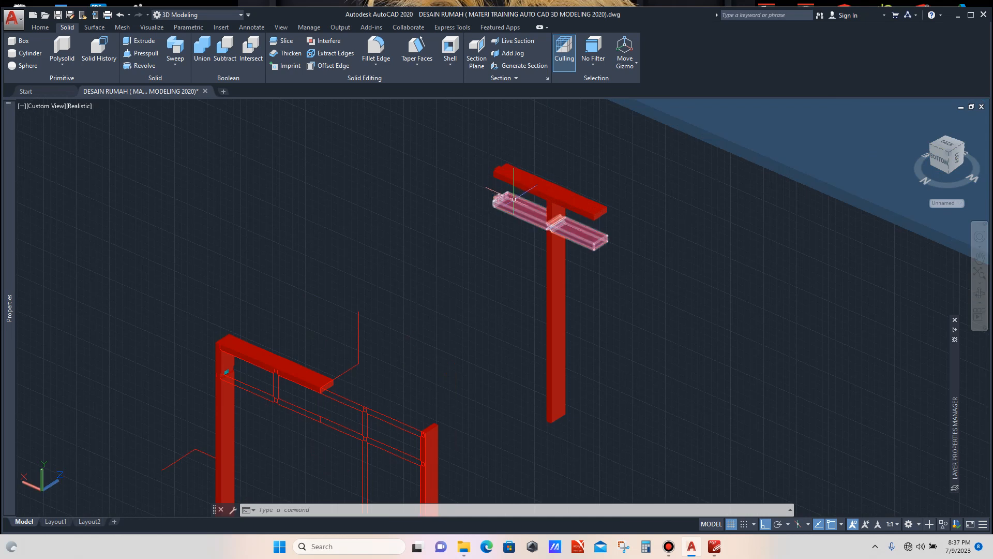
{"action": "left_click", "coordinate": [514, 199]}
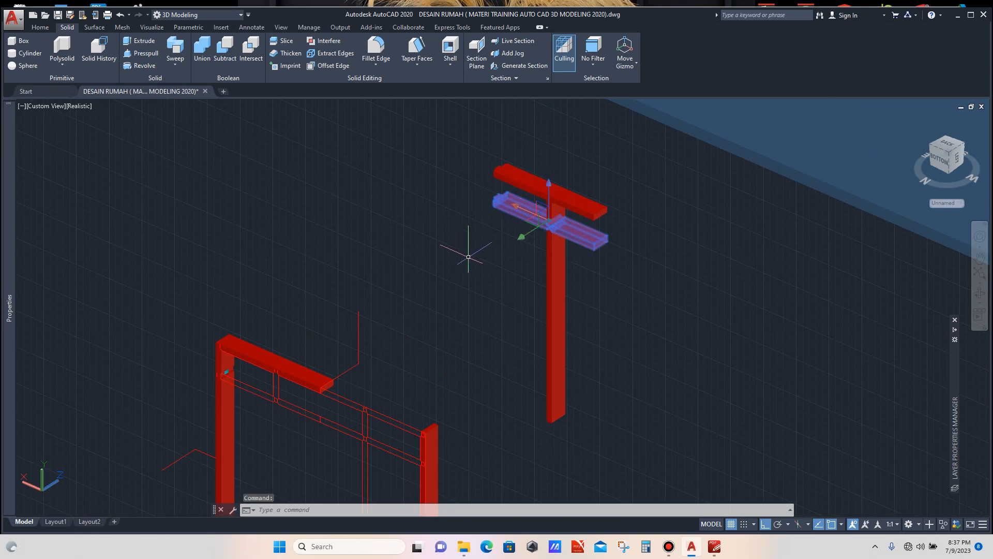
{"action": "key", "text": "Escape"}
{"action": "key", "text": "Escape"}
Copy the lower tenoned rail from the separate assembly onto the frame outline, seating its tenoned end corner in the left post's lower joint.
{"action": "left_click", "coordinate": [505, 202]}
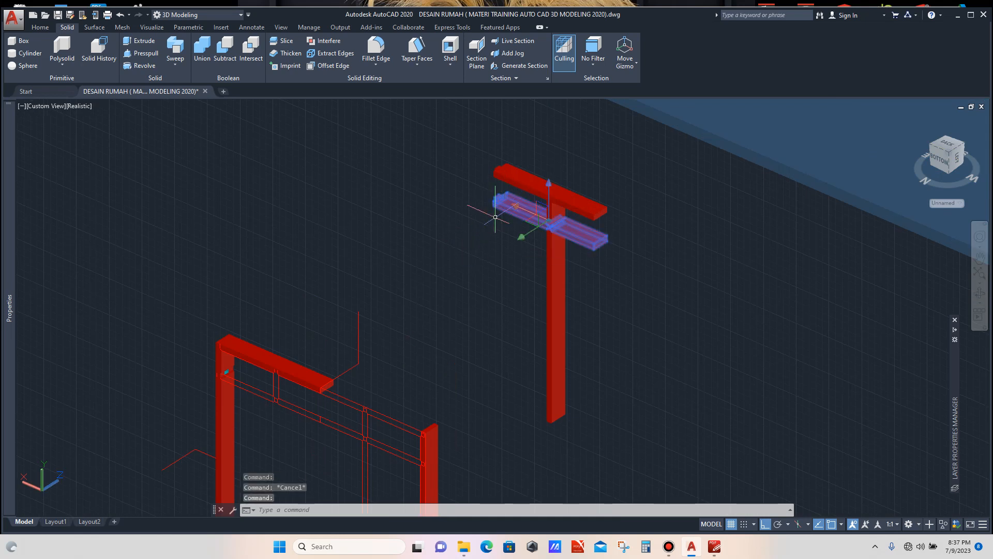
{"action": "type", "text": "co"}
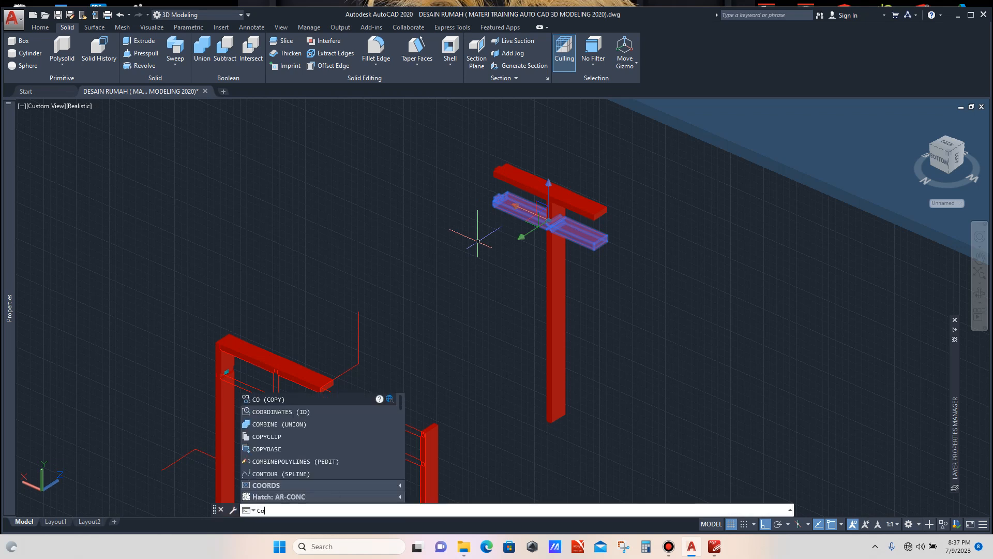
{"action": "key", "text": "Return"}
{"action": "scroll", "coordinate": [493, 211], "scroll_direction": "up", "scroll_amount": 2}
{"action": "scroll", "coordinate": [493, 209], "scroll_direction": "up", "scroll_amount": 5}
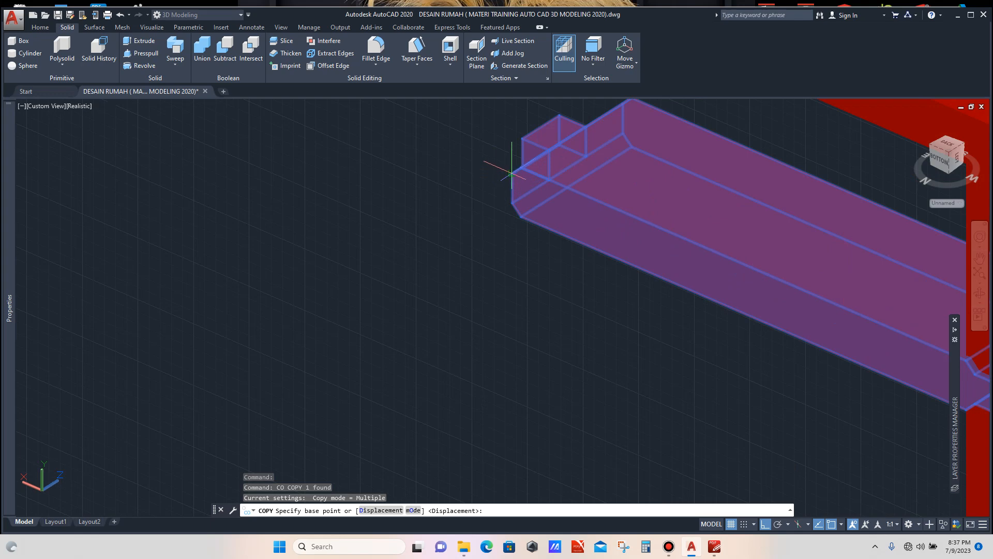
{"action": "left_click", "coordinate": [511, 174]}
{"action": "scroll", "coordinate": [479, 199], "scroll_direction": "down", "scroll_amount": 8}
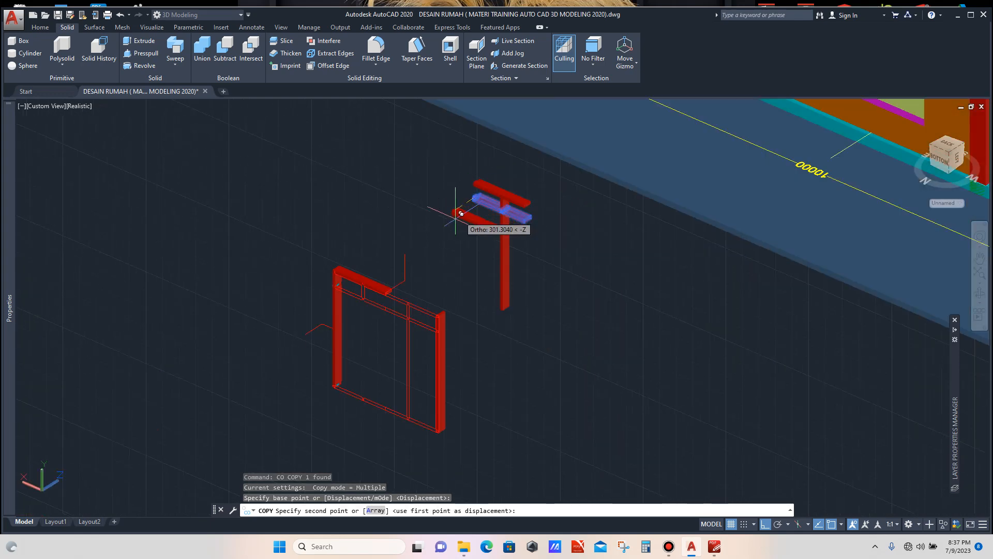
{"action": "scroll", "coordinate": [352, 285], "scroll_direction": "up", "scroll_amount": 8}
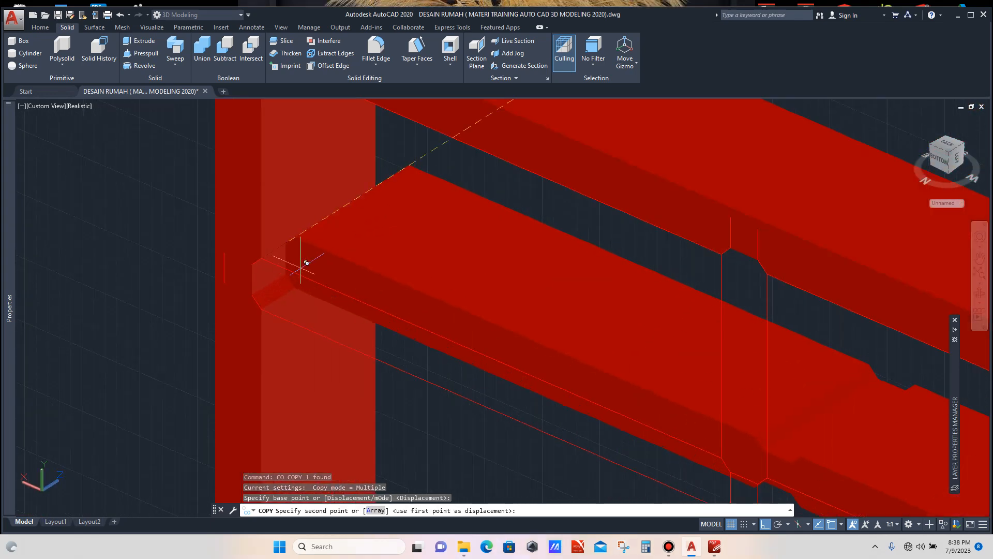
{"action": "left_click", "coordinate": [361, 234]}
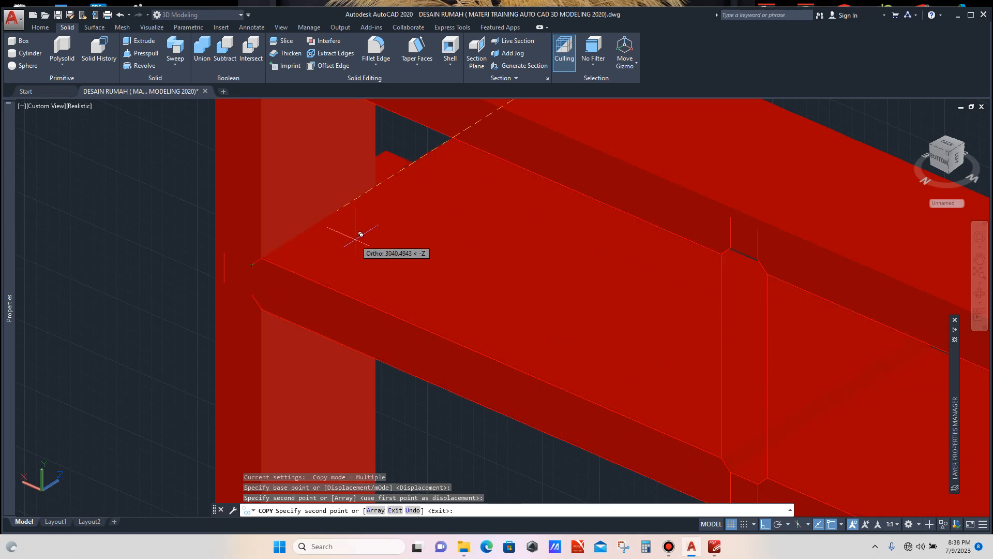
{"action": "key", "text": "Escape"}
{"action": "scroll", "coordinate": [357, 236], "scroll_direction": "down", "scroll_amount": 6}
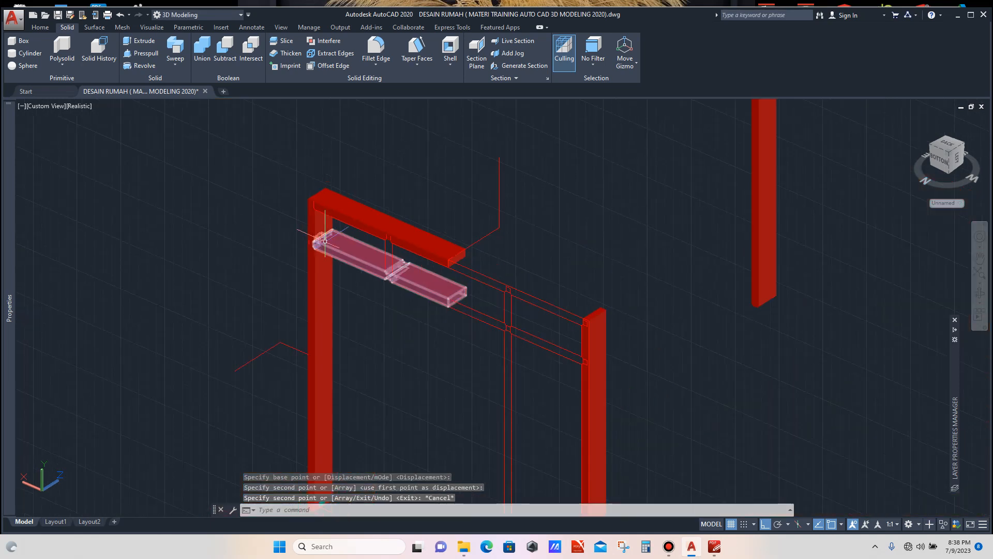
{"action": "scroll", "coordinate": [359, 255], "scroll_direction": "down", "scroll_amount": 3}
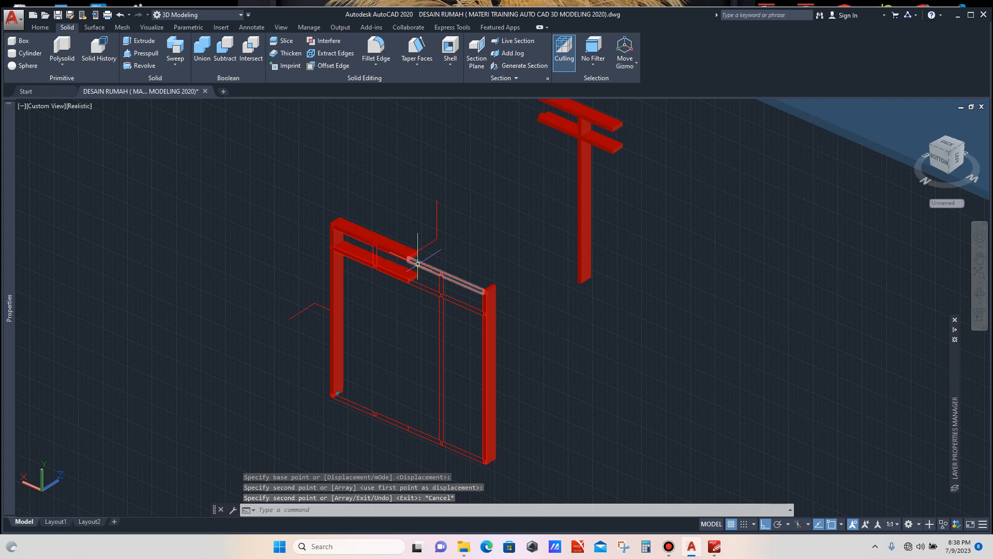
{"action": "scroll", "coordinate": [418, 265], "scroll_direction": "down", "scroll_amount": 2}
{"action": "scroll", "coordinate": [525, 204], "scroll_direction": "up", "scroll_amount": 2}
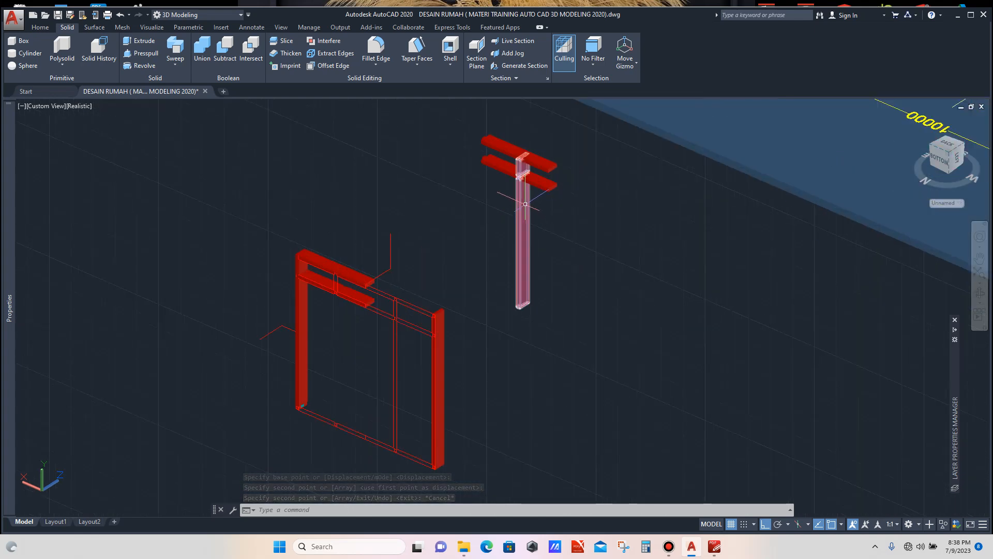
{"action": "left_click", "coordinate": [524, 207]}
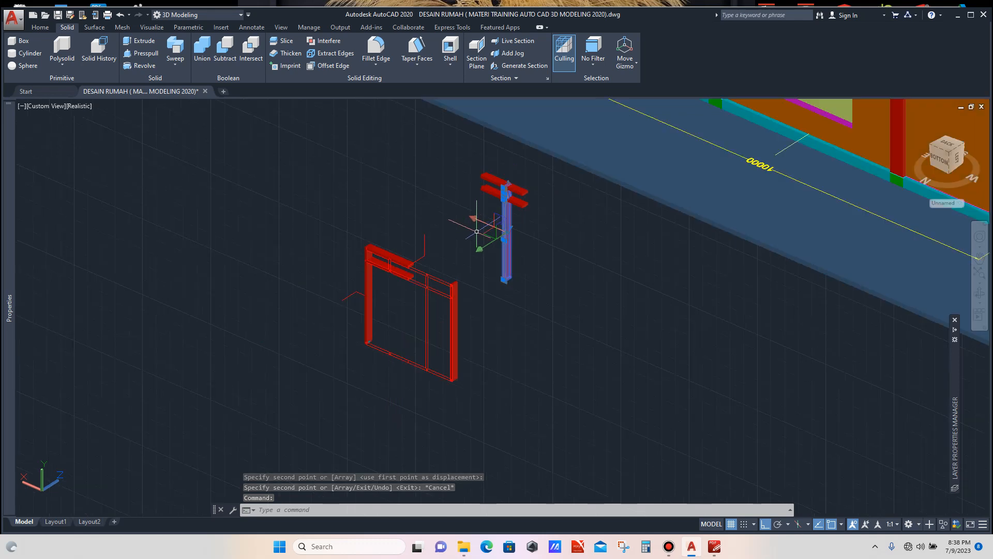
{"action": "key", "text": "Escape"}
Move both original tenoned rails of the separate assembly away from the middle post so the post stands alone.
{"action": "scroll", "coordinate": [494, 162], "scroll_direction": "up", "scroll_amount": 3}
{"action": "left_click", "coordinate": [494, 157]}
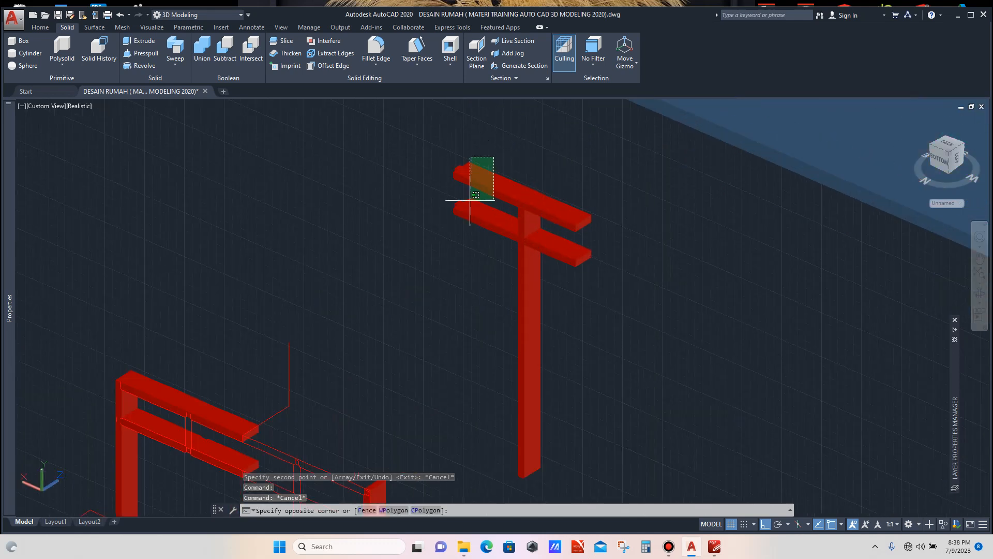
{"action": "left_click", "coordinate": [454, 232]}
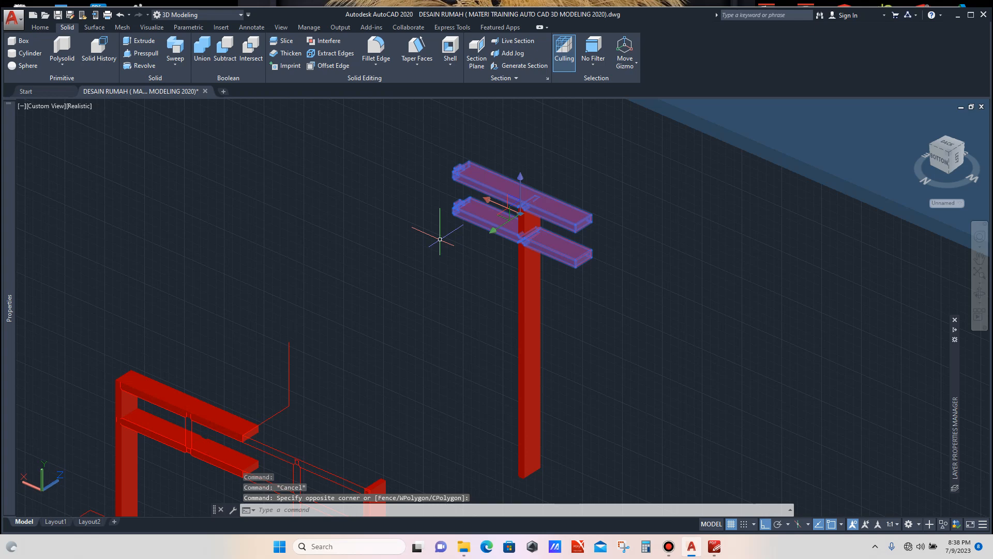
{"action": "type", "text": "m"}
{"action": "key", "text": "Return"}
{"action": "scroll", "coordinate": [454, 243], "scroll_direction": "down", "scroll_amount": 2}
{"action": "left_click", "coordinate": [456, 259]}
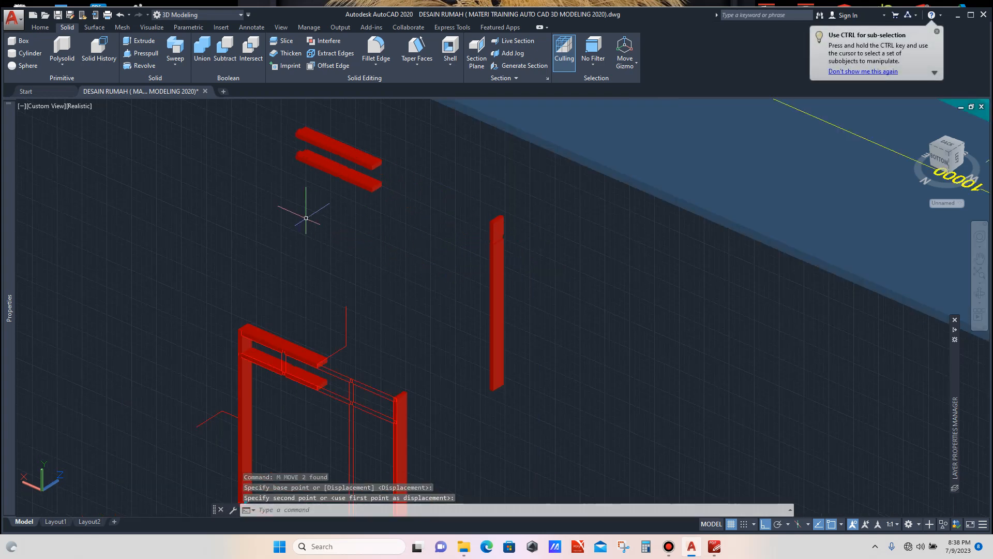
Move the copied upper rail off the frame outline to a spot above it, clear of the left post's mortise.
{"action": "scroll", "coordinate": [494, 221], "scroll_direction": "down", "scroll_amount": 3}
{"action": "scroll", "coordinate": [495, 255], "scroll_direction": "up", "scroll_amount": 2}
{"action": "scroll", "coordinate": [496, 224], "scroll_direction": "up", "scroll_amount": 3}
{"action": "scroll", "coordinate": [494, 197], "scroll_direction": "down", "scroll_amount": 2}
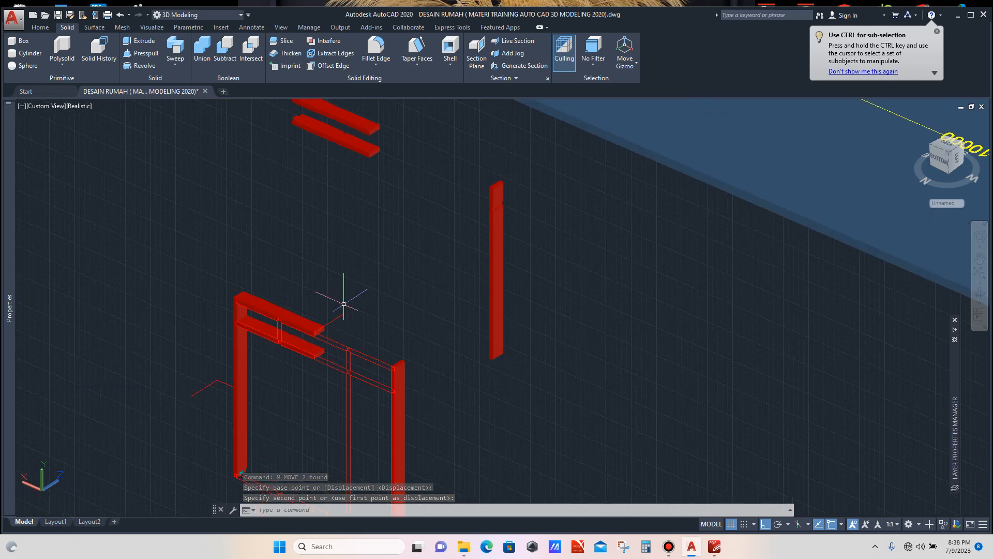
{"action": "left_click", "coordinate": [313, 317]}
{"action": "scroll", "coordinate": [313, 321], "scroll_direction": "up", "scroll_amount": 3}
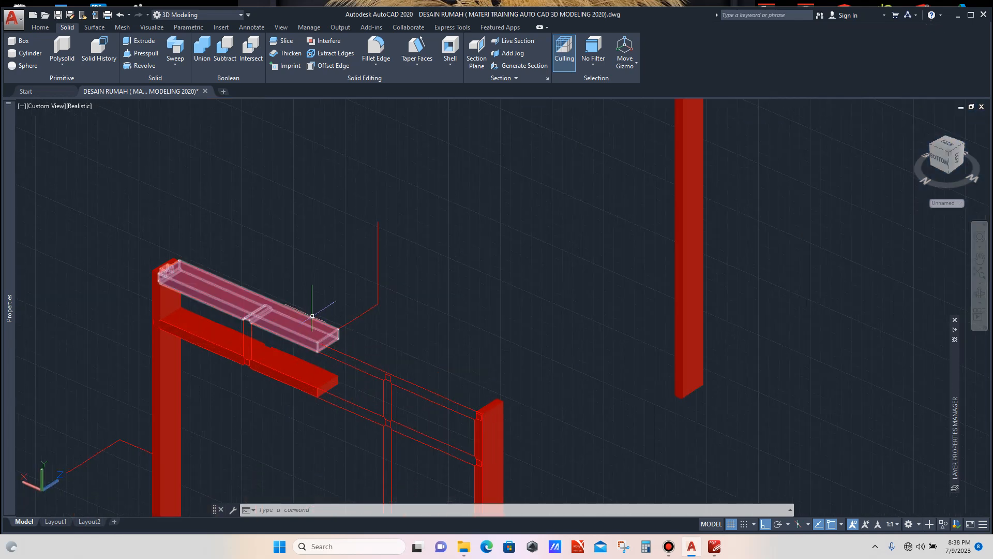
{"action": "scroll", "coordinate": [312, 316], "scroll_direction": "down", "scroll_amount": 3}
{"action": "scroll", "coordinate": [306, 323], "scroll_direction": "up", "scroll_amount": 3}
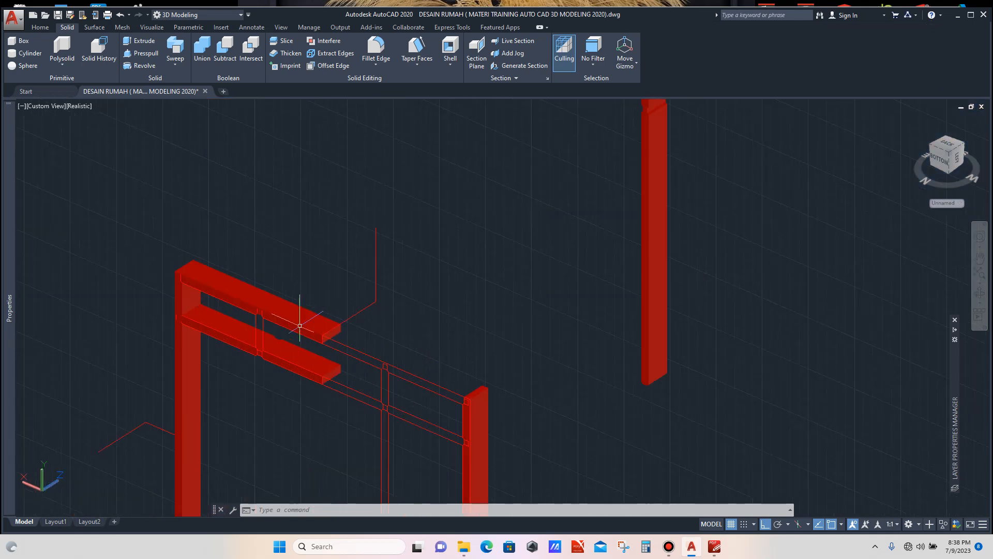
{"action": "left_click", "coordinate": [305, 322]}
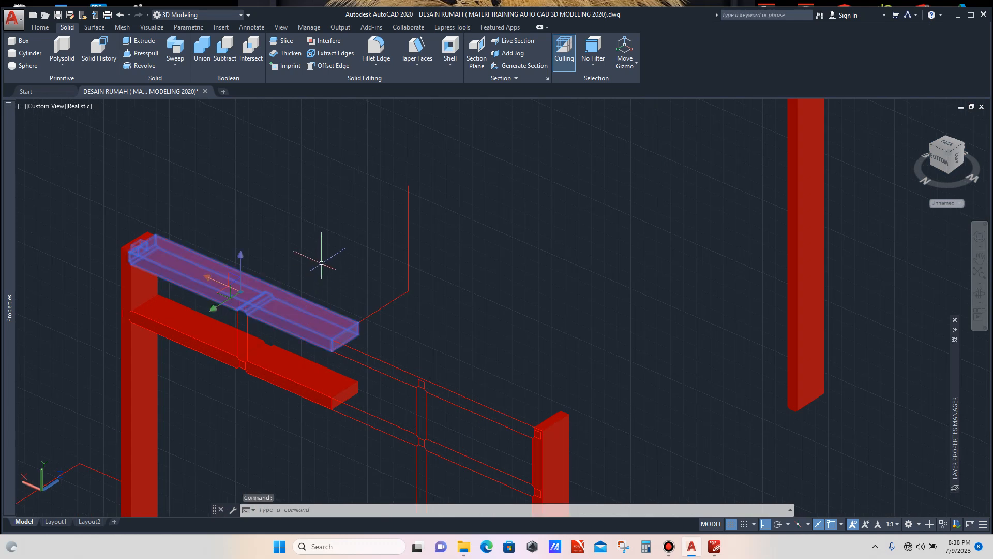
{"action": "type", "text": "m"}
{"action": "key", "text": "Return"}
{"action": "left_click", "coordinate": [328, 255]}
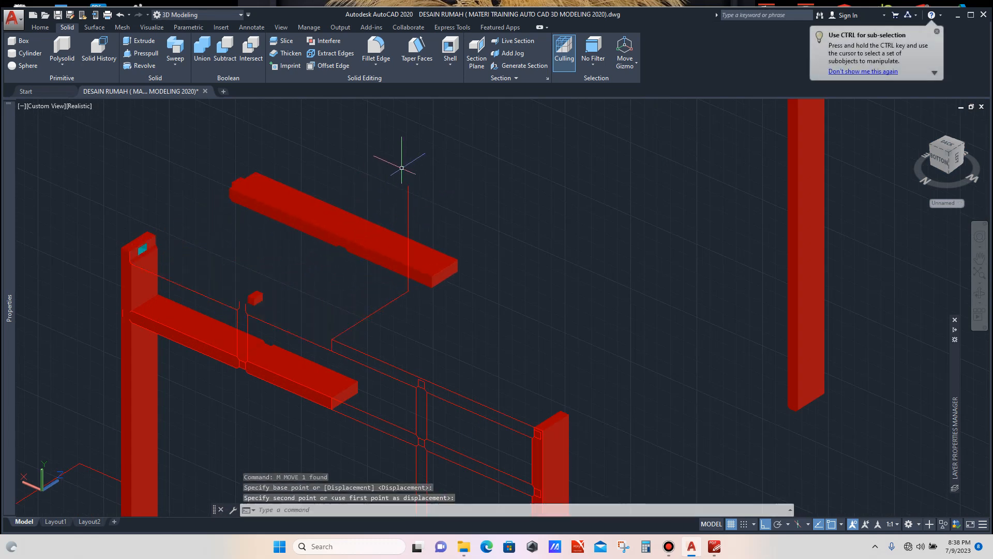
Move the small loose tenon block from the frame outline onto the top end of the standalone middle post, snapping its lower corner to the post.
{"action": "left_click", "coordinate": [258, 297]}
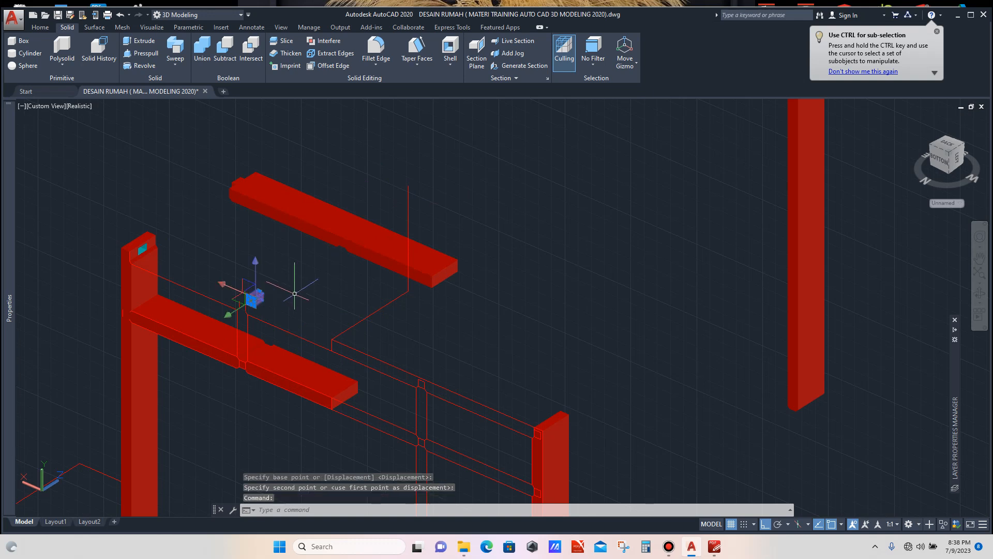
{"action": "type", "text": "m"}
{"action": "key", "text": "Return"}
{"action": "scroll", "coordinate": [267, 300], "scroll_direction": "up", "scroll_amount": 3}
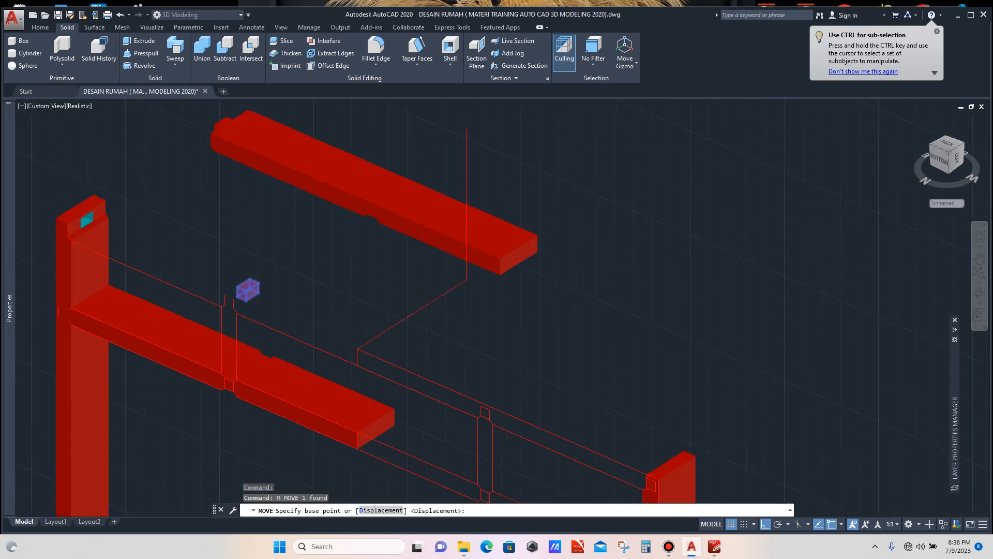
{"action": "left_click", "coordinate": [235, 293]}
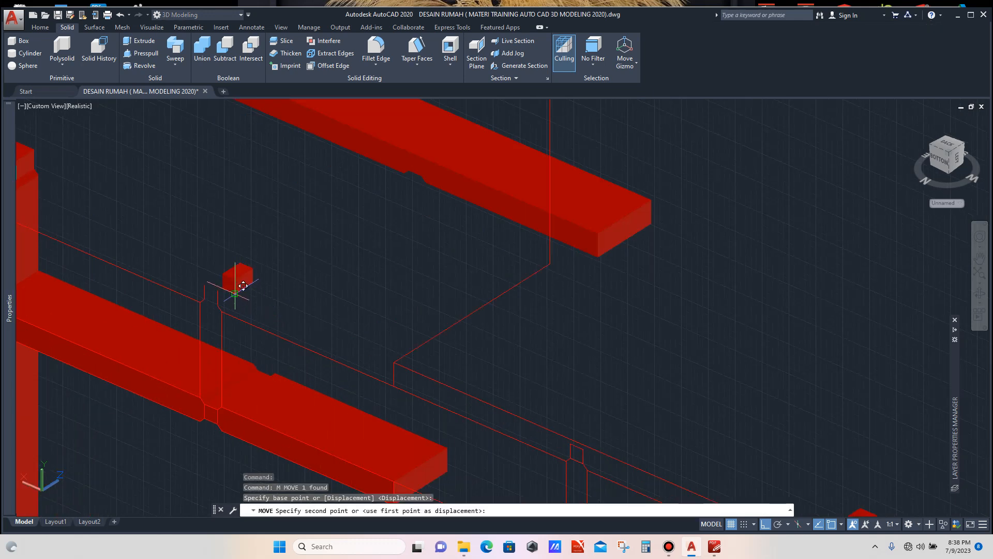
{"action": "scroll", "coordinate": [241, 299], "scroll_direction": "down", "scroll_amount": 5}
{"action": "scroll", "coordinate": [241, 299], "scroll_direction": "down", "scroll_amount": 2}
{"action": "scroll", "coordinate": [416, 202], "scroll_direction": "up", "scroll_amount": 6}
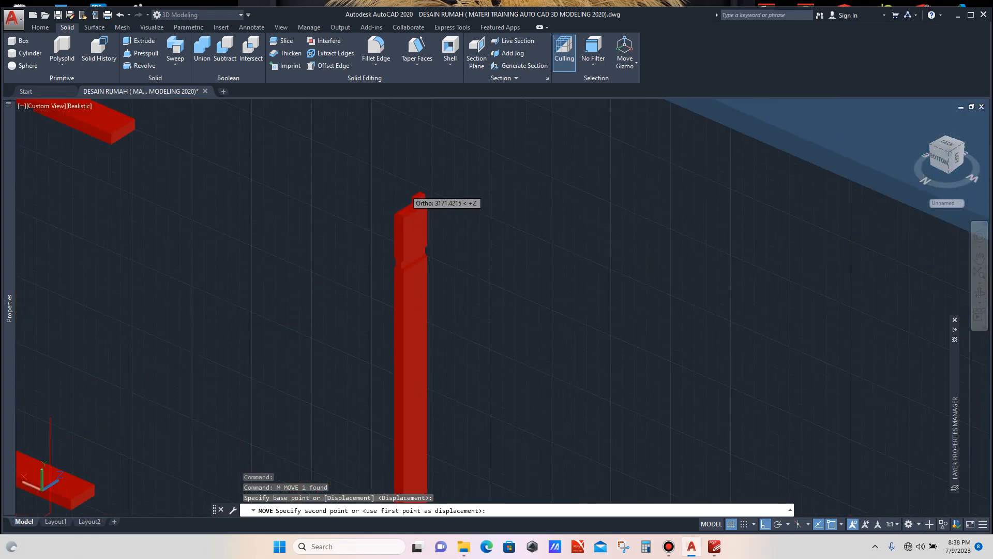
{"action": "scroll", "coordinate": [393, 230], "scroll_direction": "up", "scroll_amount": 3}
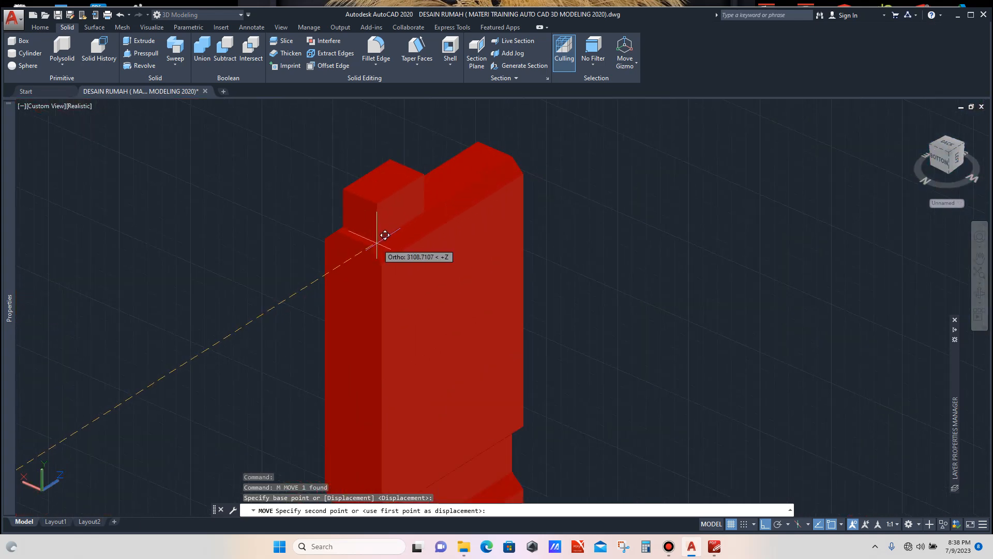
{"action": "left_click", "coordinate": [369, 248]}
{"action": "key", "text": "Escape"}
Move the tenon block inward along the post's top end by one block length, so it sits centred across the post's depth.
{"action": "scroll", "coordinate": [370, 248], "scroll_direction": "up", "scroll_amount": 2}
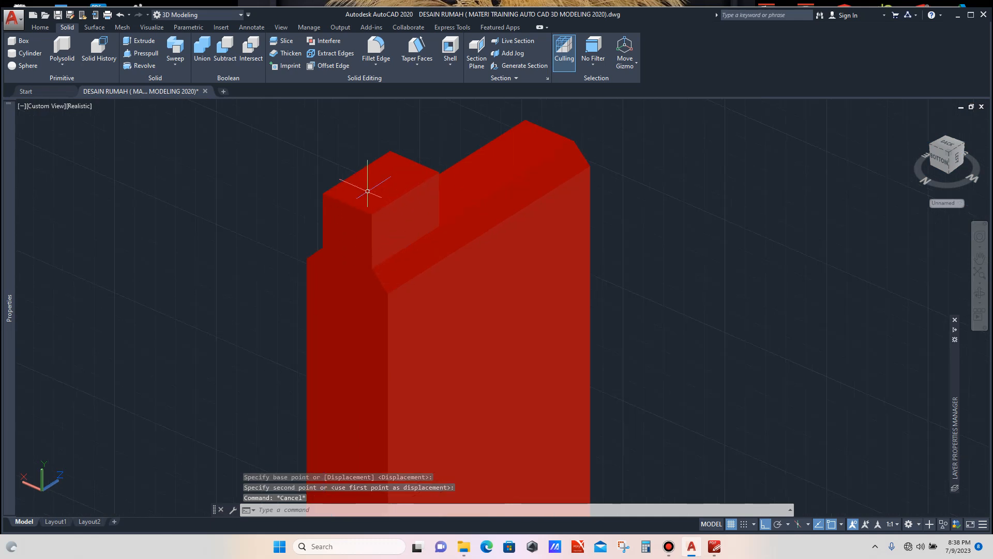
{"action": "left_click", "coordinate": [325, 191]}
{"action": "type", "text": "m"}
{"action": "key", "text": "Return"}
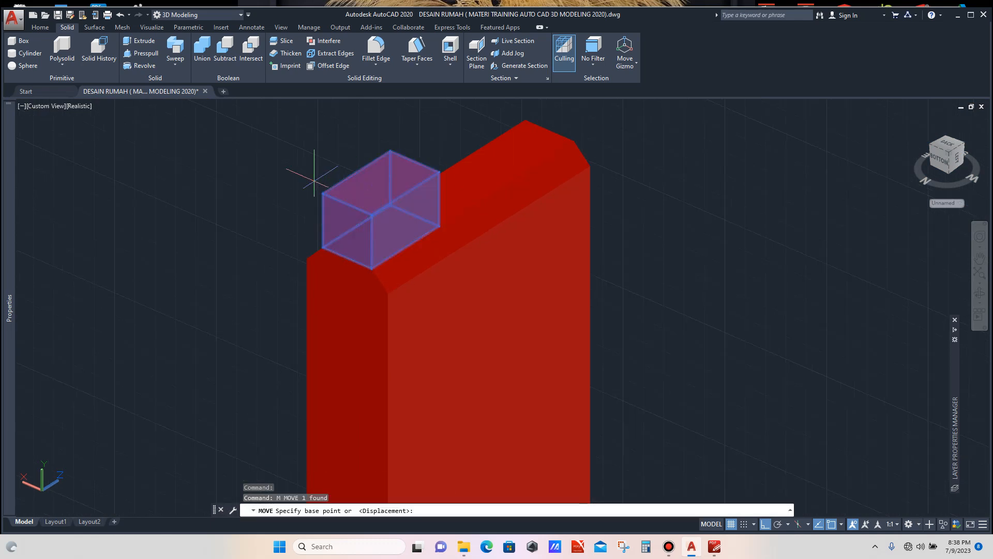
{"action": "left_click", "coordinate": [322, 190]}
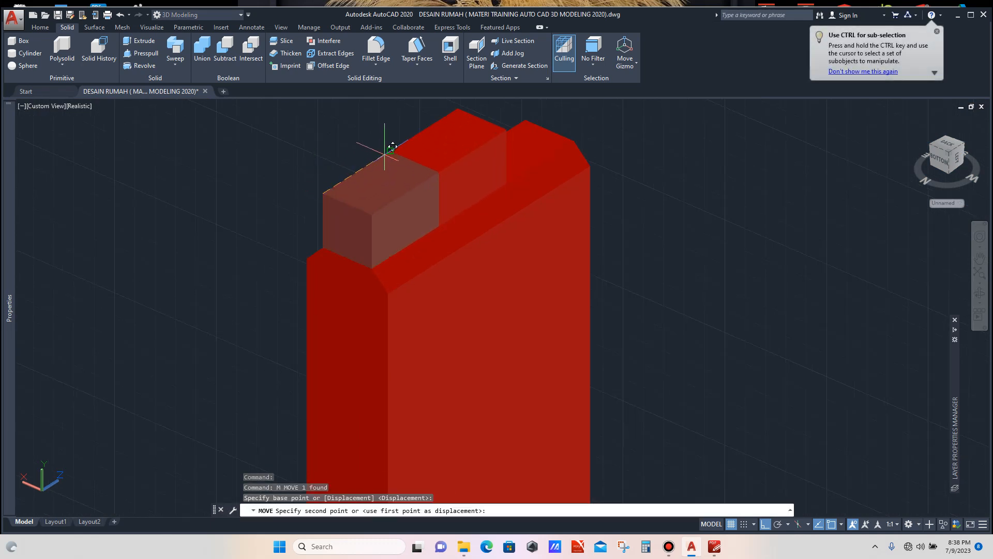
{"action": "left_click", "coordinate": [394, 144]}
{"action": "scroll", "coordinate": [392, 189], "scroll_direction": "down", "scroll_amount": 5}
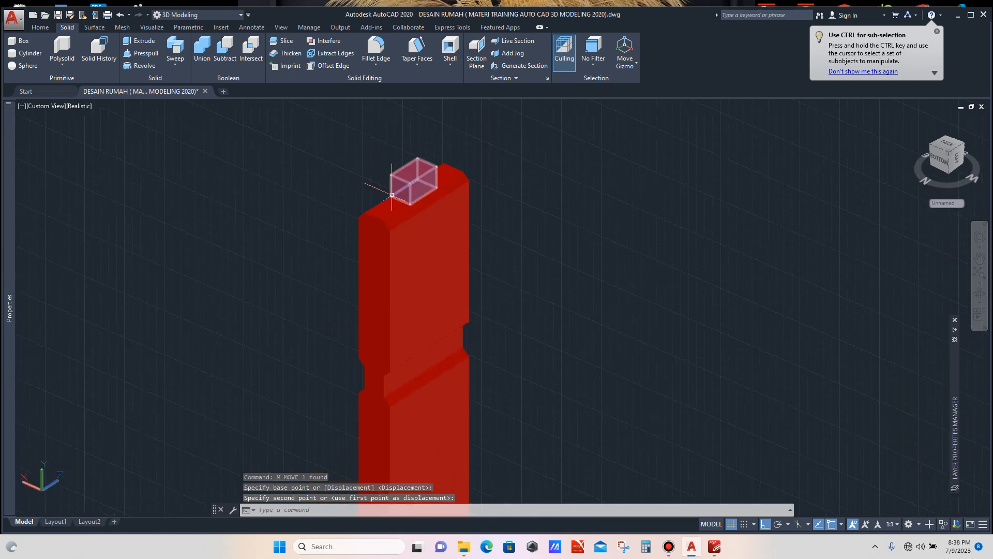
Examine the standalone middle post from its top tenon down to its lower end.
{"action": "scroll", "coordinate": [391, 193], "scroll_direction": "down", "scroll_amount": 5}
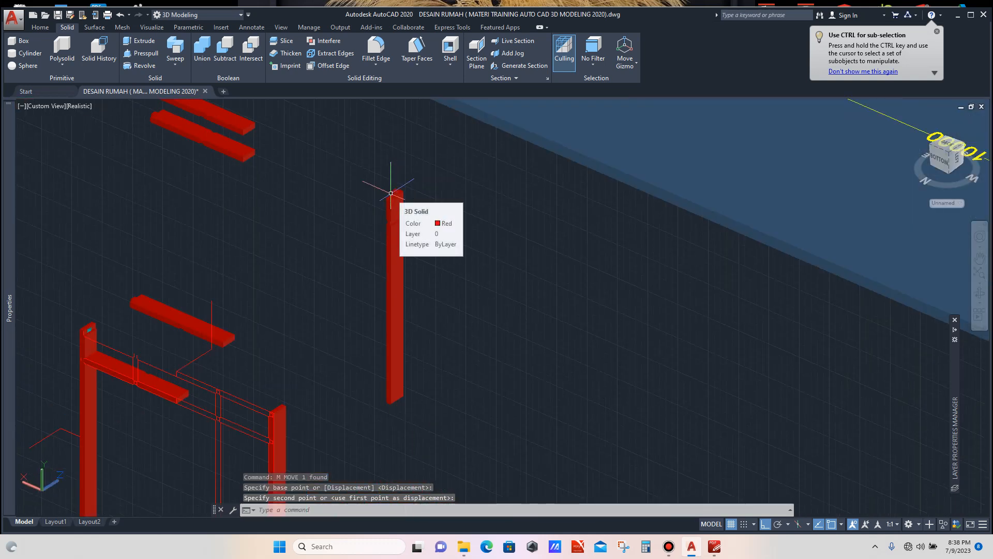
{"action": "scroll", "coordinate": [400, 198], "scroll_direction": "up", "scroll_amount": 5}
{"action": "scroll", "coordinate": [405, 199], "scroll_direction": "down", "scroll_amount": 3}
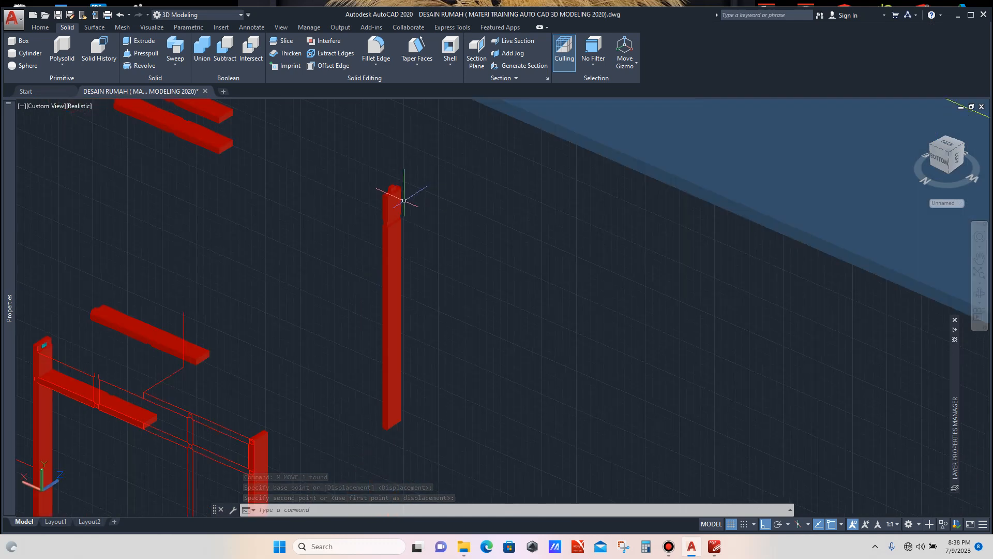
{"action": "scroll", "coordinate": [401, 195], "scroll_direction": "up", "scroll_amount": 3}
{"action": "scroll", "coordinate": [395, 197], "scroll_direction": "down", "scroll_amount": 5}
{"action": "scroll", "coordinate": [393, 310], "scroll_direction": "up", "scroll_amount": 4}
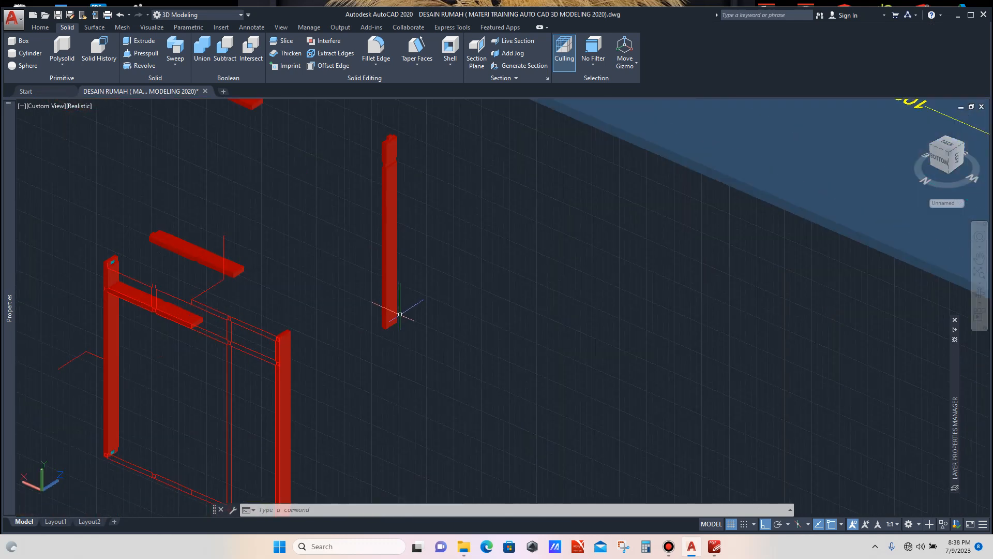
{"action": "scroll", "coordinate": [386, 331], "scroll_direction": "down", "scroll_amount": 4}
{"action": "scroll", "coordinate": [370, 216], "scroll_direction": "up", "scroll_amount": 5}
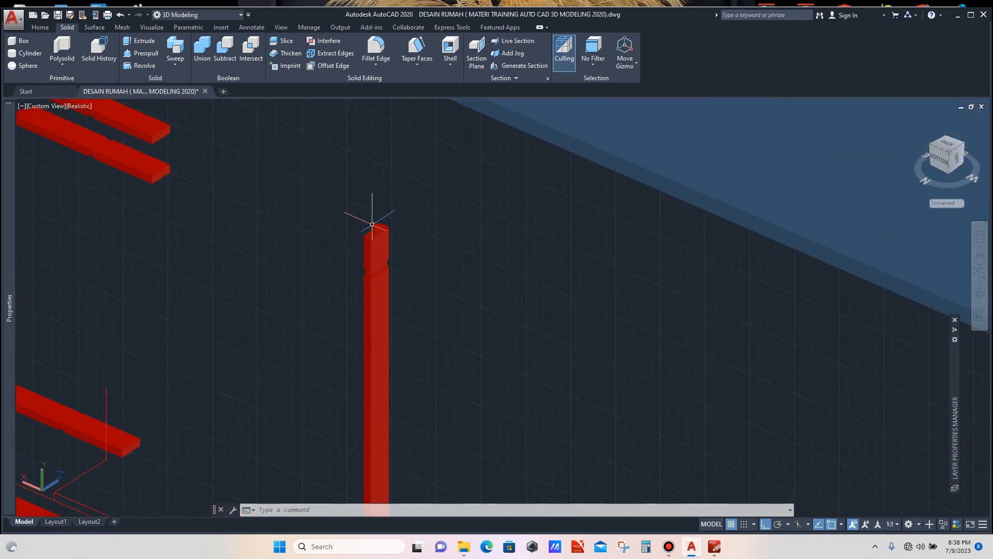
{"action": "scroll", "coordinate": [374, 221], "scroll_direction": "up", "scroll_amount": 2}
{"action": "left_click", "coordinate": [386, 236]}
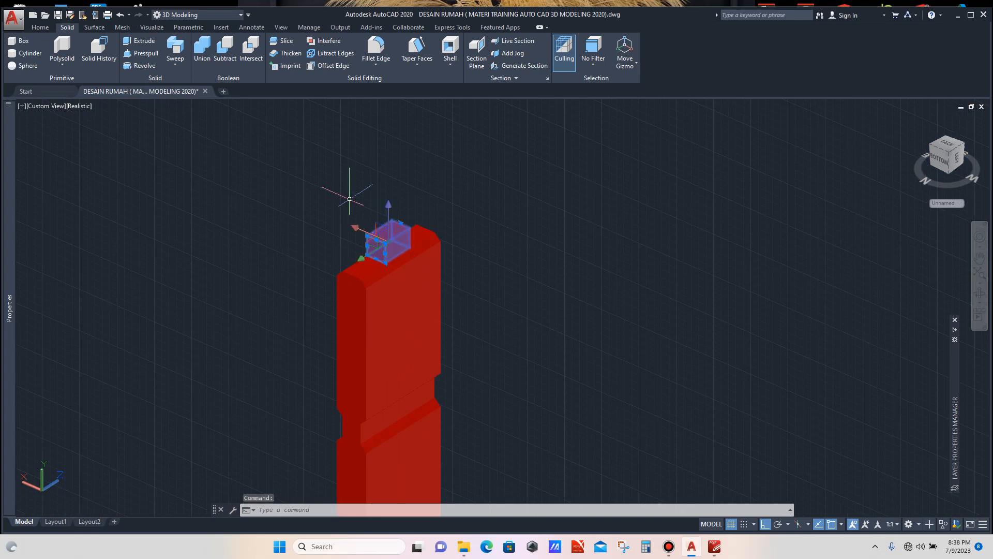
{"action": "scroll", "coordinate": [322, 176], "scroll_direction": "down", "scroll_amount": 2}
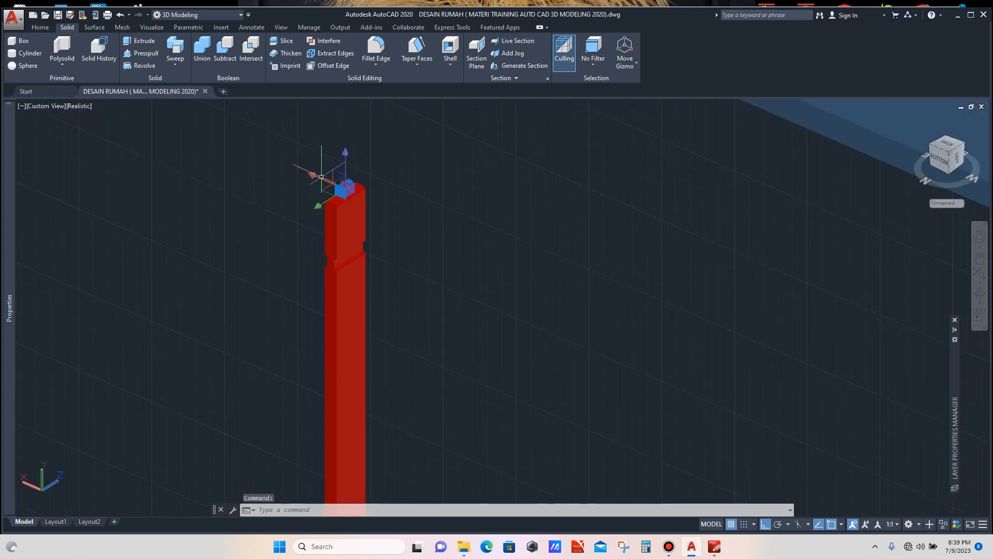
{"action": "key", "text": "Escape"}
{"action": "scroll", "coordinate": [317, 180], "scroll_direction": "down", "scroll_amount": 3}
{"action": "scroll", "coordinate": [303, 257], "scroll_direction": "up", "scroll_amount": 2}
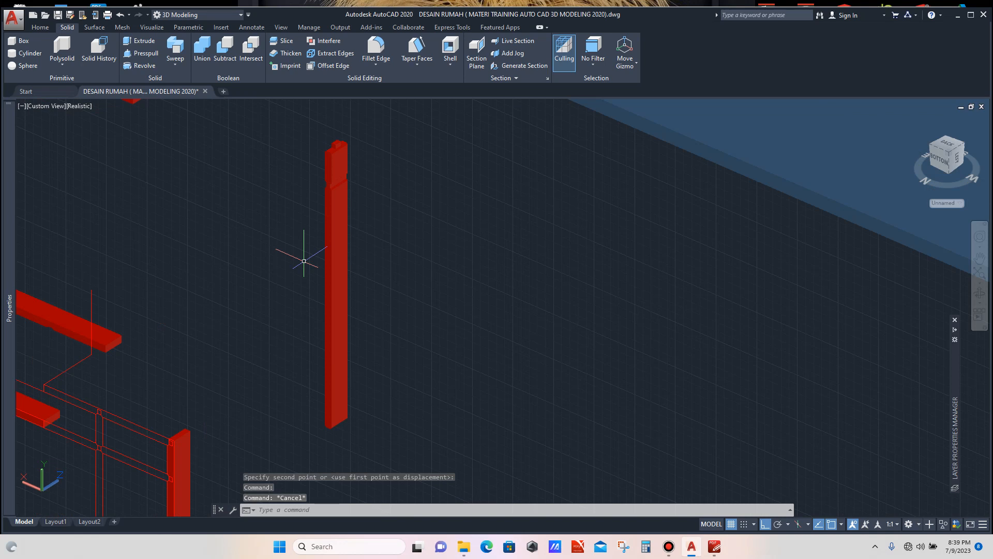
{"action": "type", "text": "l"}
{"action": "key", "text": "Return"}
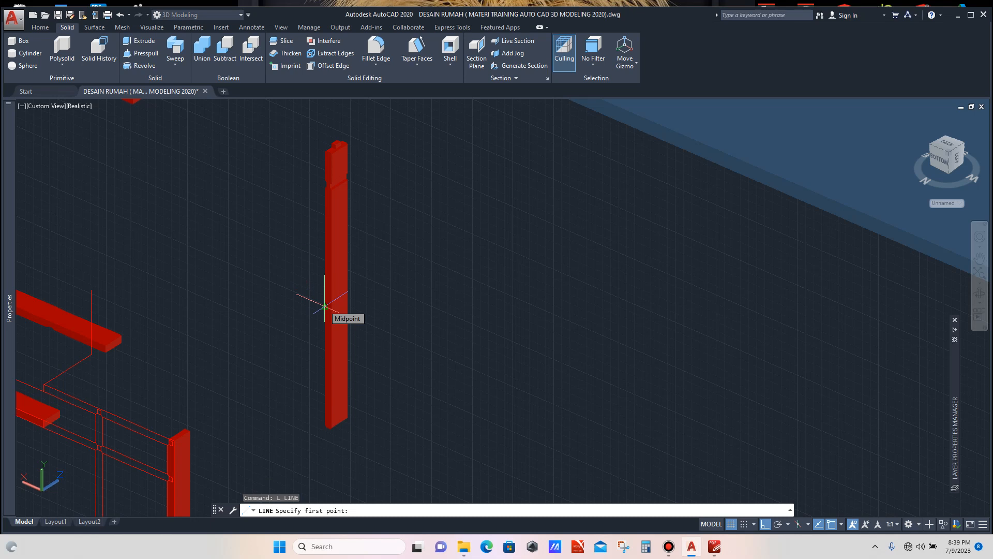
{"action": "key", "text": "Escape"}
{"action": "scroll", "coordinate": [394, 212], "scroll_direction": "down", "scroll_amount": 2}
{"action": "scroll", "coordinate": [371, 191], "scroll_direction": "up", "scroll_amount": 2}
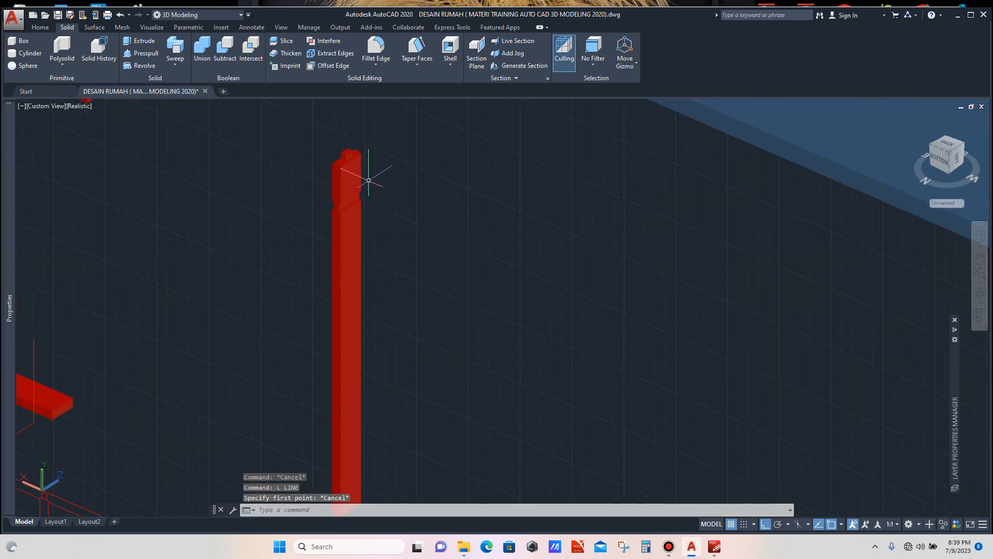
Copy the middle post together with its tenon block onto the frame outline, seating its top shoulder corner at the outlined middle post's upper joint.
{"action": "scroll", "coordinate": [366, 168], "scroll_direction": "up", "scroll_amount": 2}
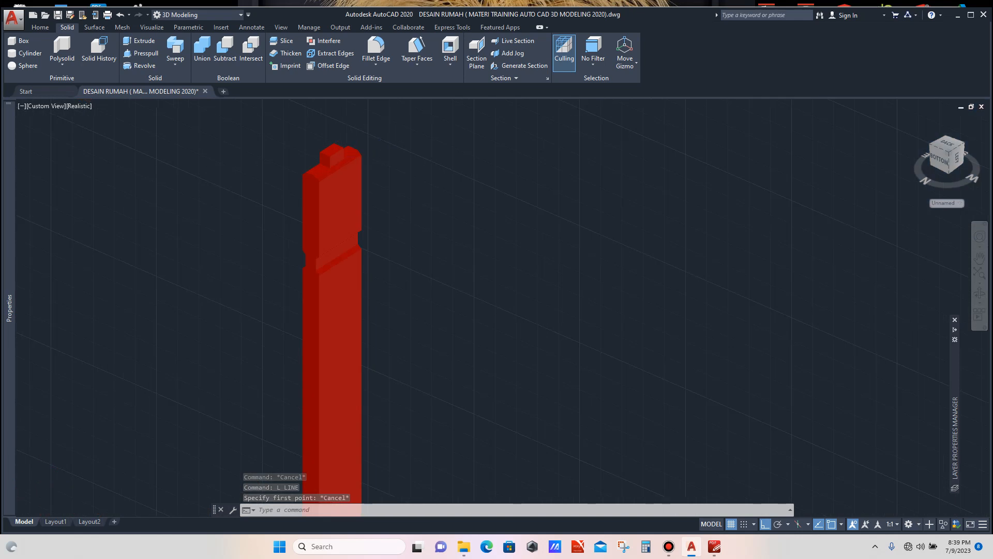
{"action": "left_click", "coordinate": [369, 134]}
{"action": "left_click", "coordinate": [323, 196]}
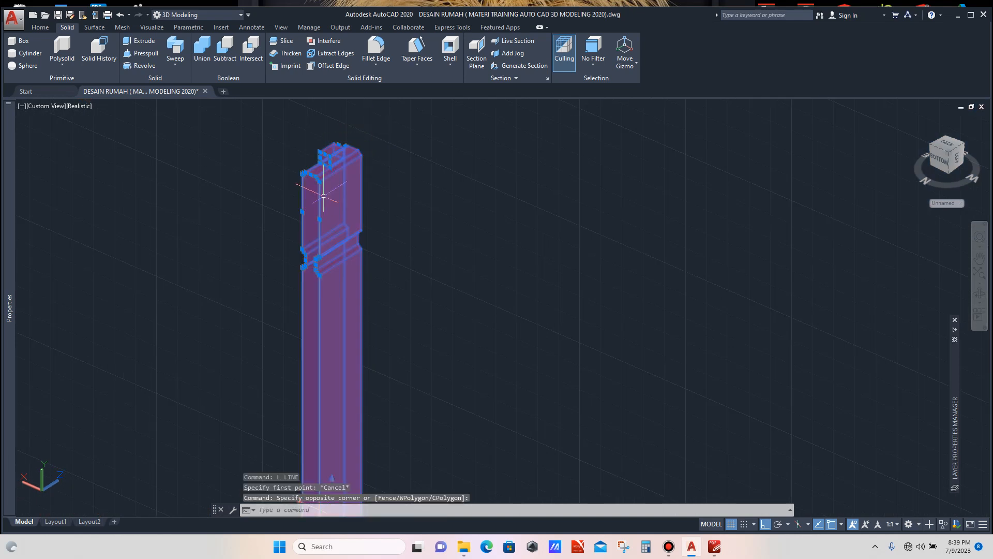
{"action": "type", "text": "co"}
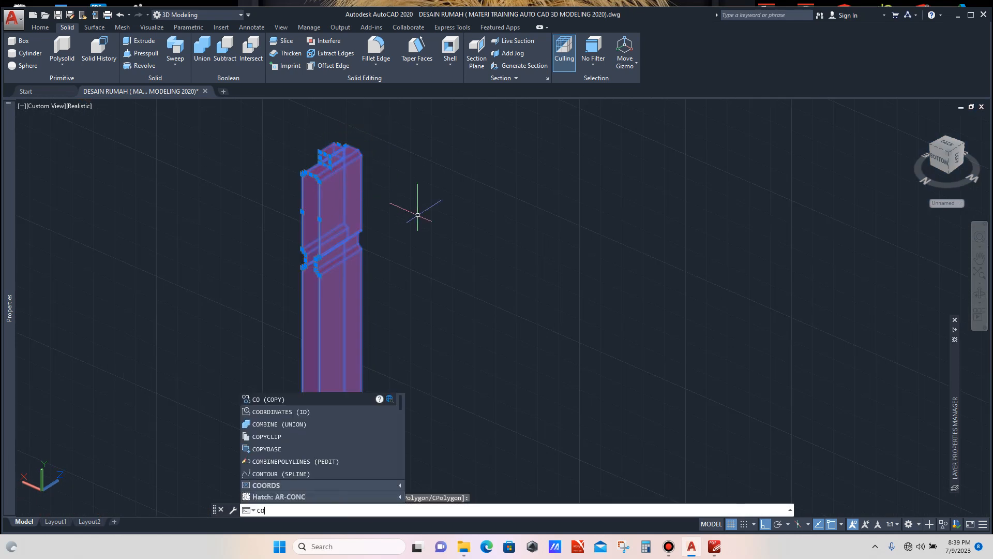
{"action": "key", "text": "Return"}
{"action": "scroll", "coordinate": [298, 175], "scroll_direction": "up", "scroll_amount": 3}
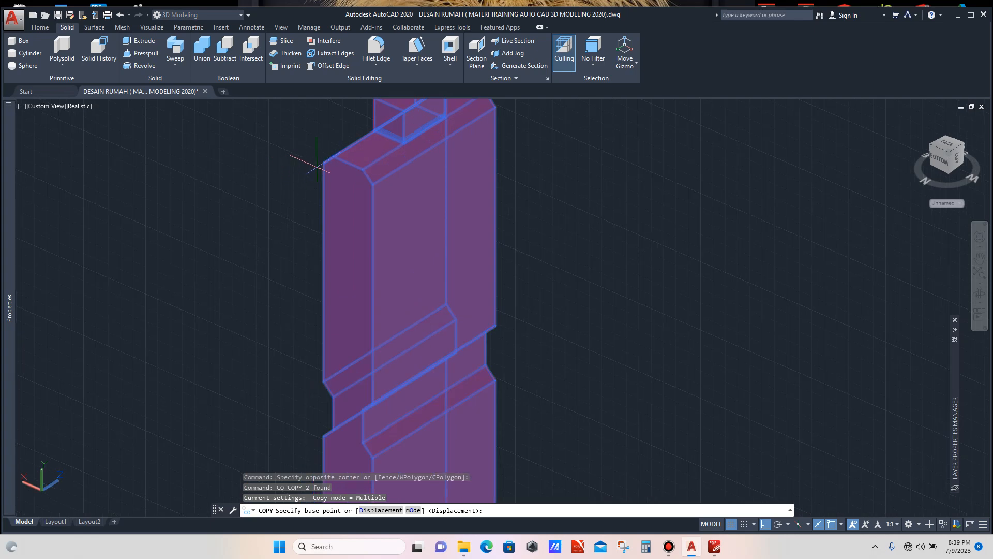
{"action": "left_click", "coordinate": [334, 156]}
{"action": "scroll", "coordinate": [341, 155], "scroll_direction": "down", "scroll_amount": 5}
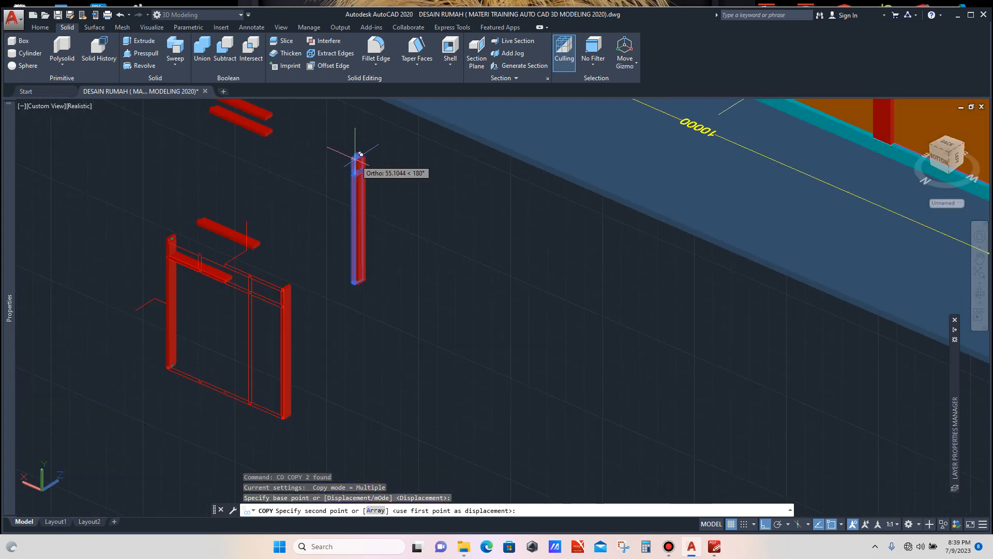
{"action": "scroll", "coordinate": [255, 288], "scroll_direction": "up", "scroll_amount": 6}
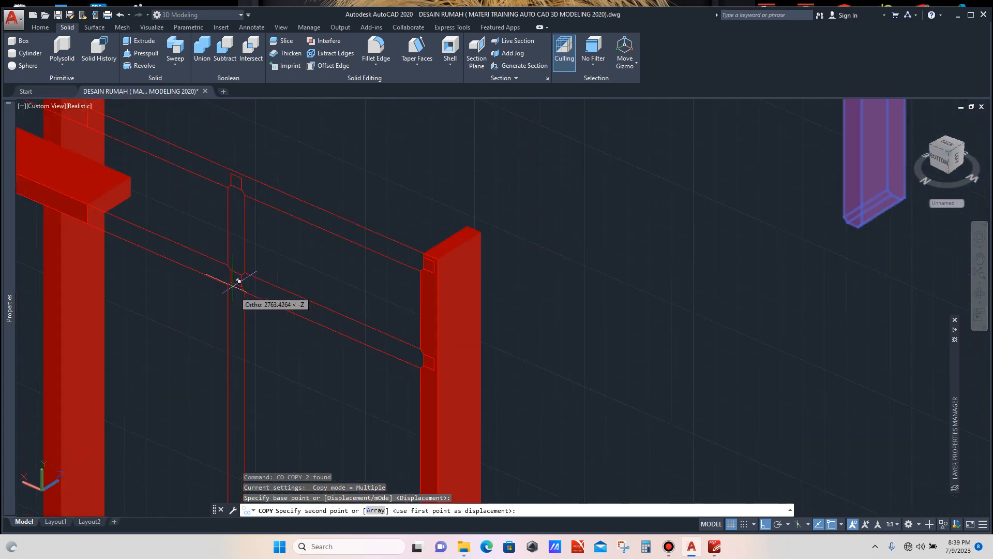
{"action": "scroll", "coordinate": [234, 263], "scroll_direction": "up", "scroll_amount": 5}
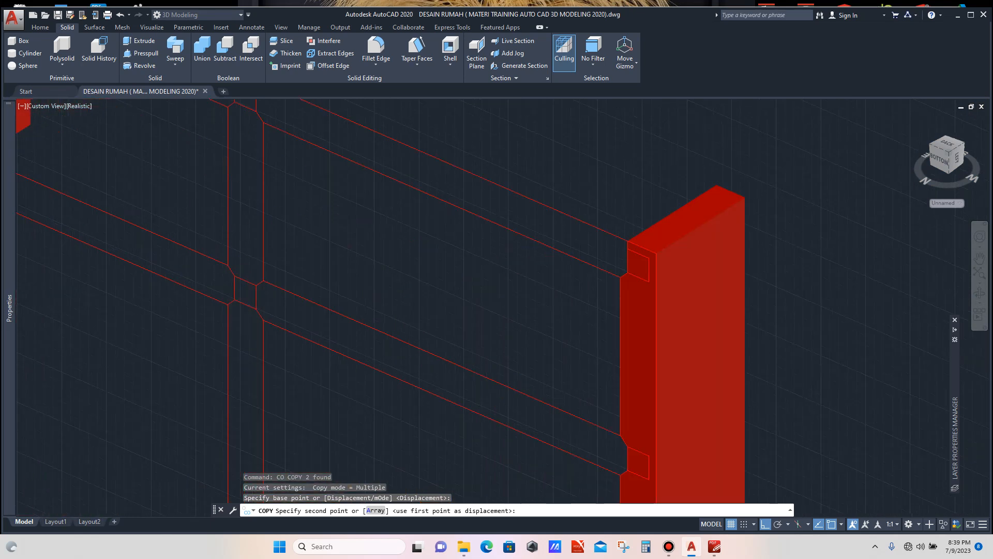
{"action": "scroll", "coordinate": [236, 207], "scroll_direction": "up", "scroll_amount": 3}
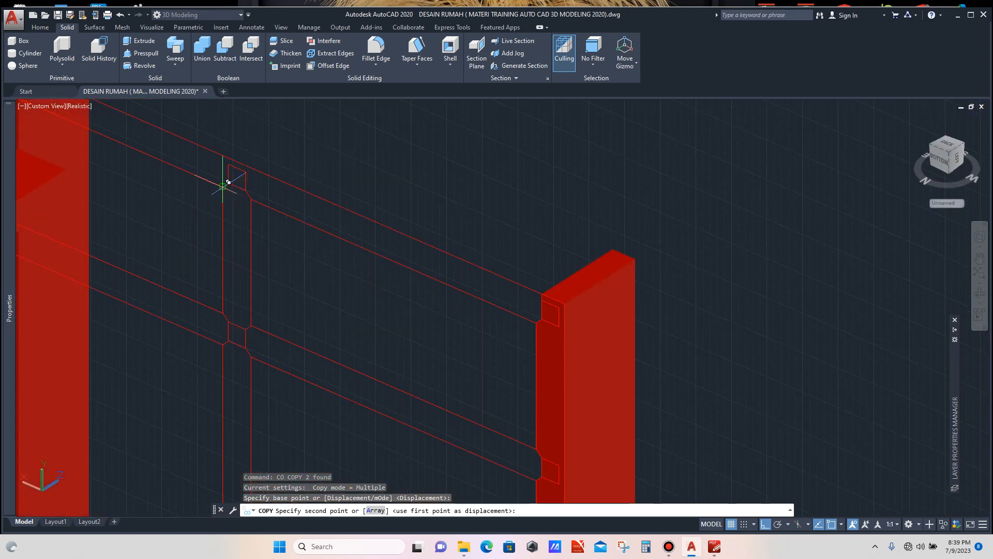
{"action": "left_click", "coordinate": [228, 182]}
{"action": "key", "text": "Escape"}
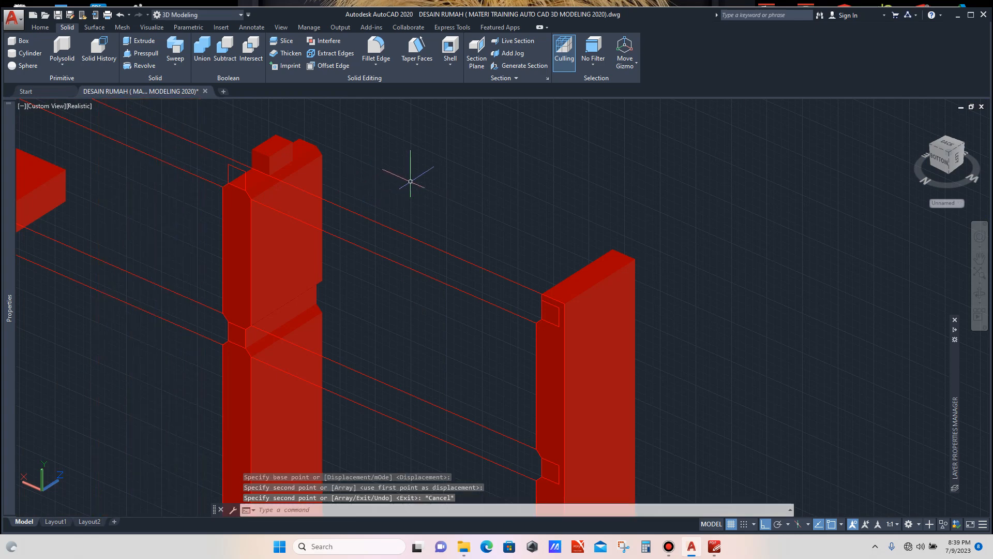
Start mirroring the tenon block on top of the copied middle post.
{"action": "scroll", "coordinate": [412, 187], "scroll_direction": "down", "scroll_amount": 4}
{"action": "scroll", "coordinate": [412, 187], "scroll_direction": "down", "scroll_amount": 3}
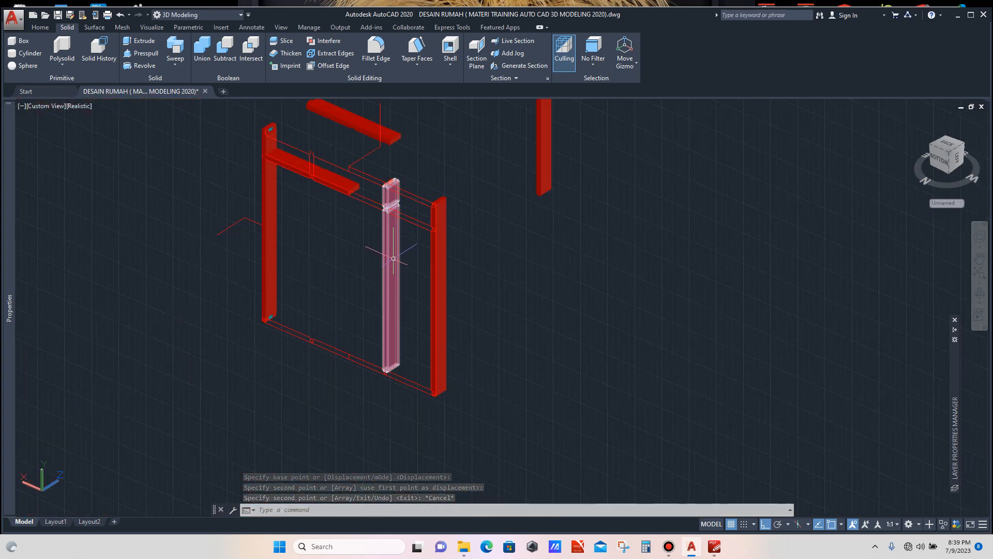
{"action": "scroll", "coordinate": [392, 360], "scroll_direction": "up", "scroll_amount": 2}
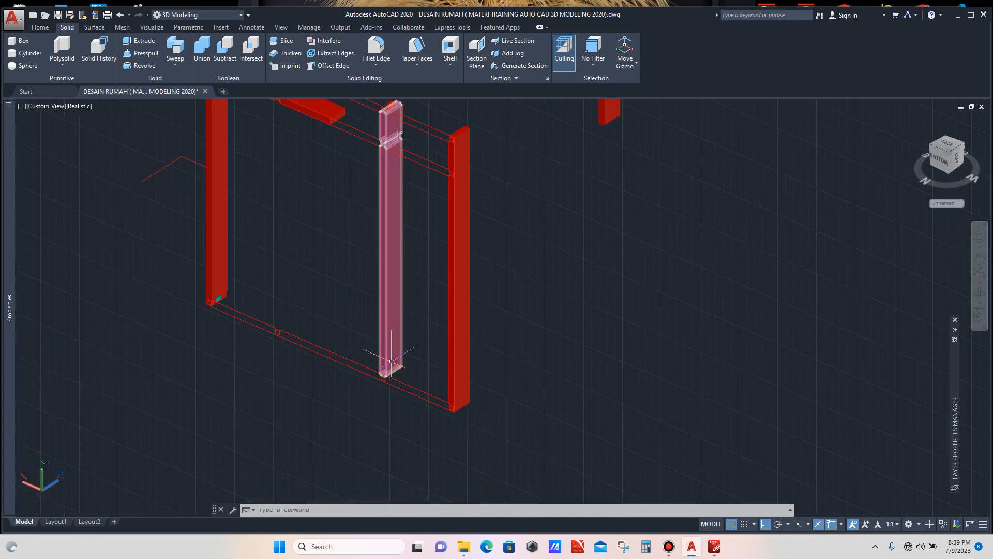
{"action": "scroll", "coordinate": [377, 233], "scroll_direction": "down", "scroll_amount": 2}
{"action": "scroll", "coordinate": [381, 195], "scroll_direction": "up", "scroll_amount": 5}
{"action": "scroll", "coordinate": [414, 183], "scroll_direction": "up", "scroll_amount": 1}
{"action": "left_click", "coordinate": [416, 188]}
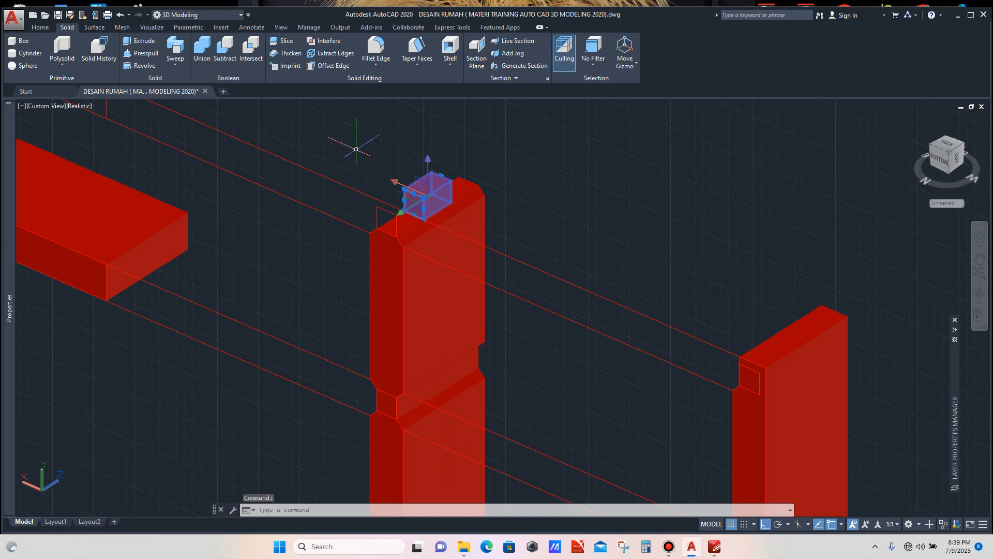
{"action": "type", "text": "MI"}
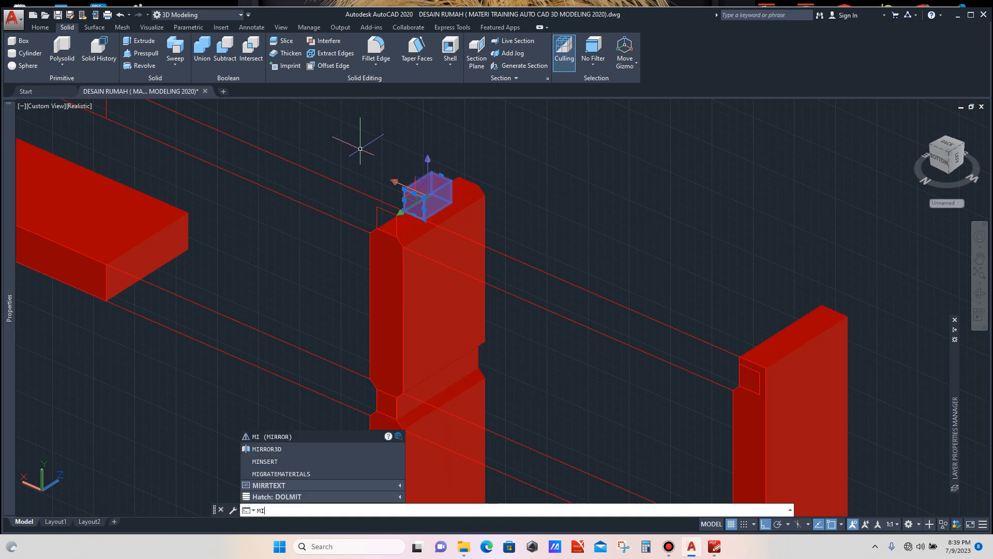
Mirror the middle post's upper tenon block to its lower end with MIRROR3D, using the mid-height guide lines as the plane and keeping the original.
{"action": "key", "text": "Down"}
{"action": "key", "text": "Return"}
{"action": "scroll", "coordinate": [336, 233], "scroll_direction": "down", "scroll_amount": 5}
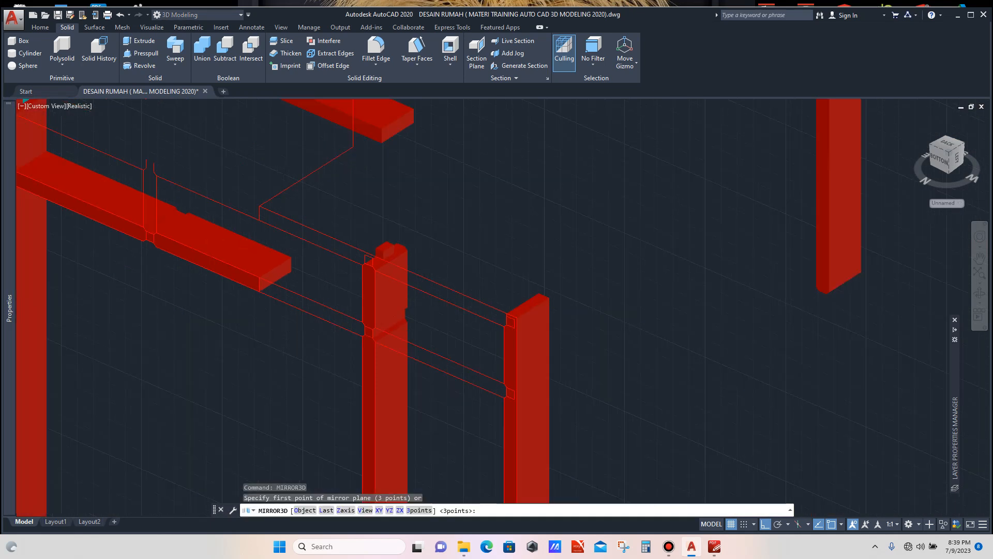
{"action": "scroll", "coordinate": [220, 324], "scroll_direction": "up", "scroll_amount": 2}
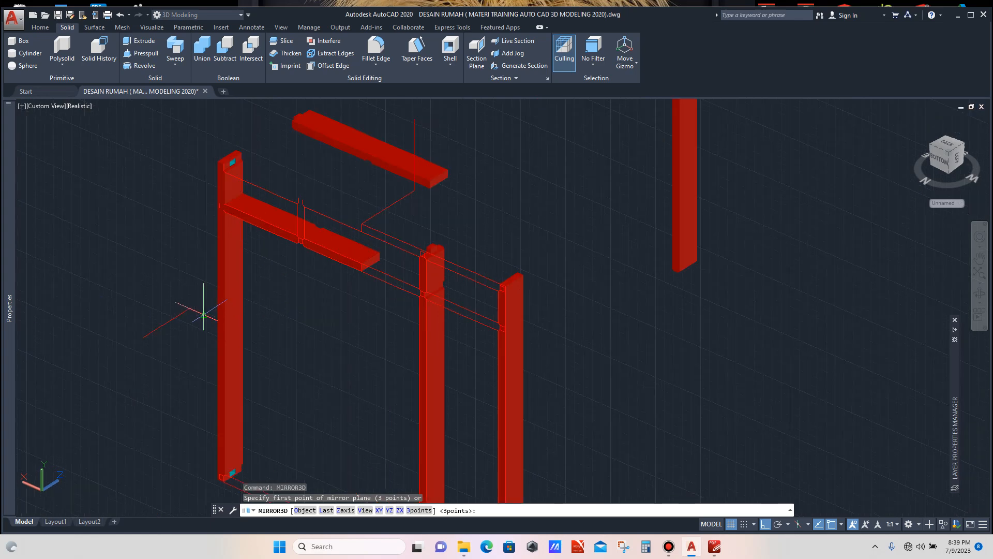
{"action": "left_click", "coordinate": [190, 310]}
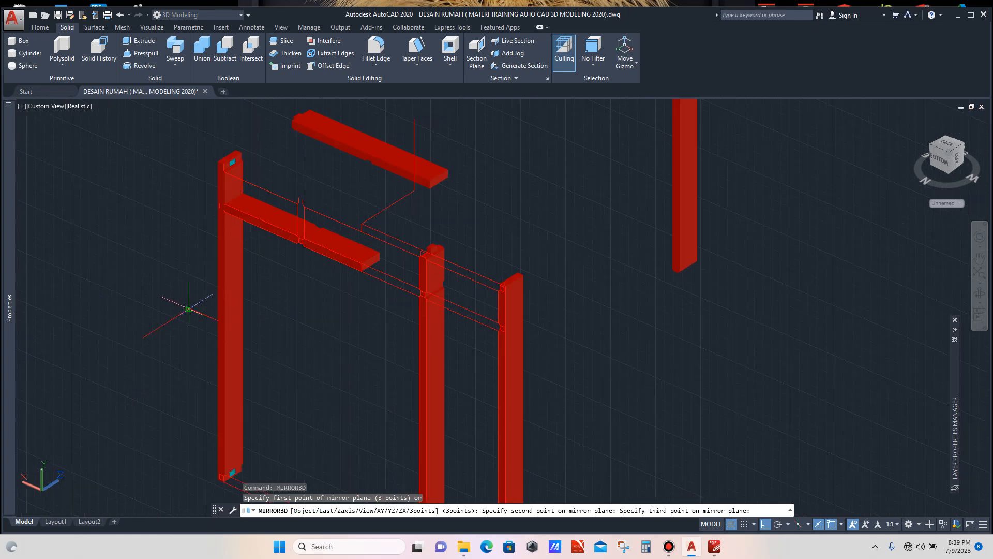
{"action": "left_click", "coordinate": [166, 323]}
{"action": "key", "text": "Return"}
{"action": "scroll", "coordinate": [352, 290], "scroll_direction": "down", "scroll_amount": 4}
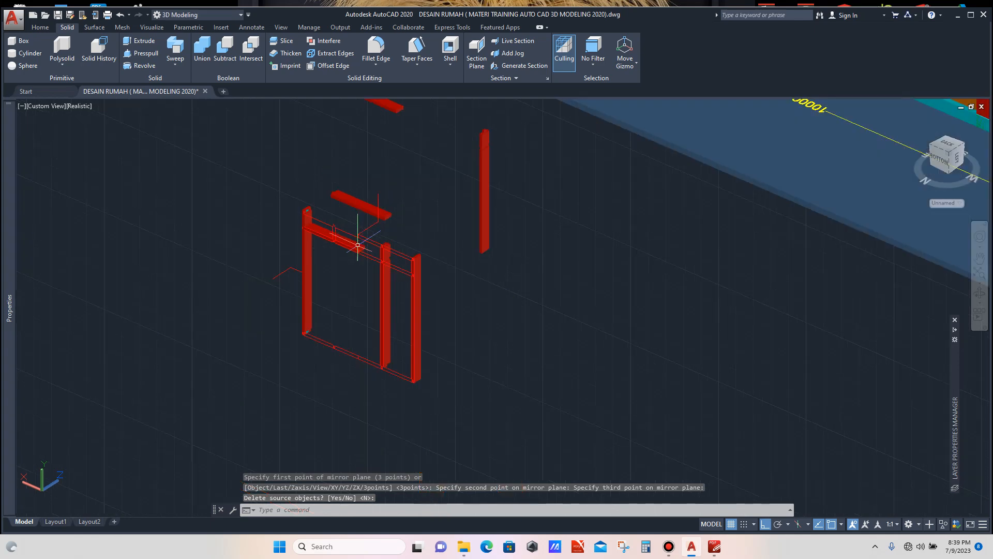
Union the middle post with the tenon blocks at its lower and upper ends.
{"action": "scroll", "coordinate": [406, 377], "scroll_direction": "up", "scroll_amount": 9}
{"action": "scroll", "coordinate": [430, 374], "scroll_direction": "down", "scroll_amount": 4}
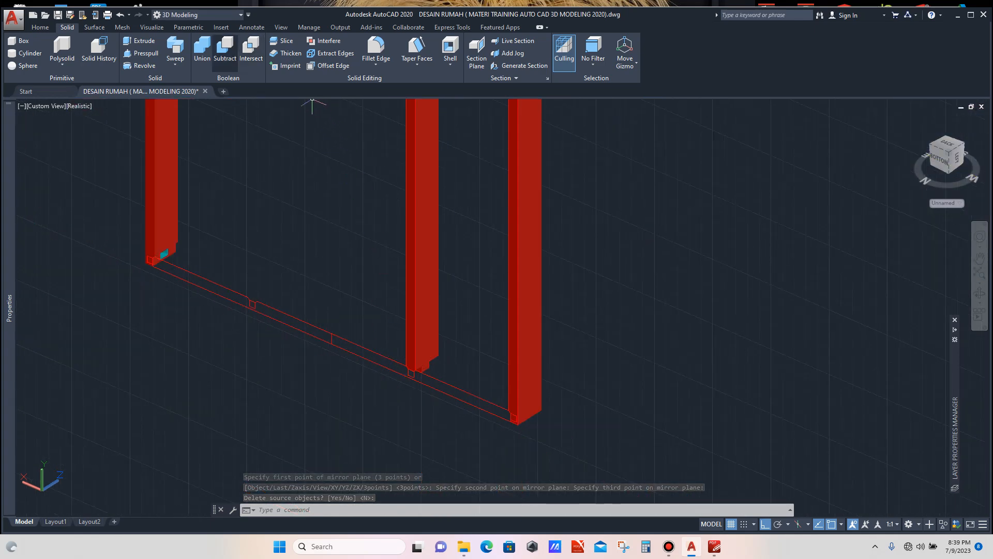
{"action": "left_click", "coordinate": [202, 49]}
{"action": "scroll", "coordinate": [393, 363], "scroll_direction": "up", "scroll_amount": 5}
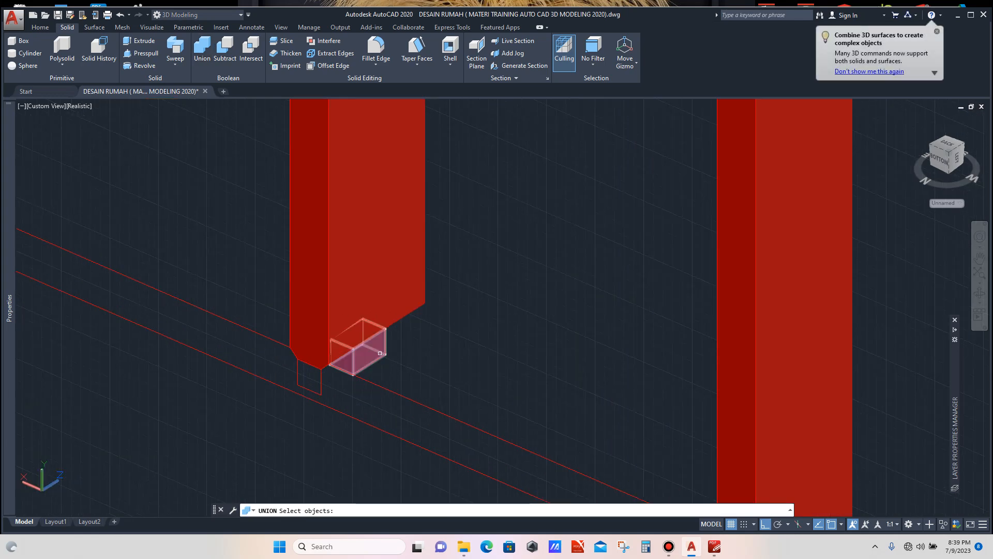
{"action": "left_click", "coordinate": [382, 354]}
{"action": "left_click", "coordinate": [414, 268]}
{"action": "scroll", "coordinate": [395, 344], "scroll_direction": "down", "scroll_amount": 3}
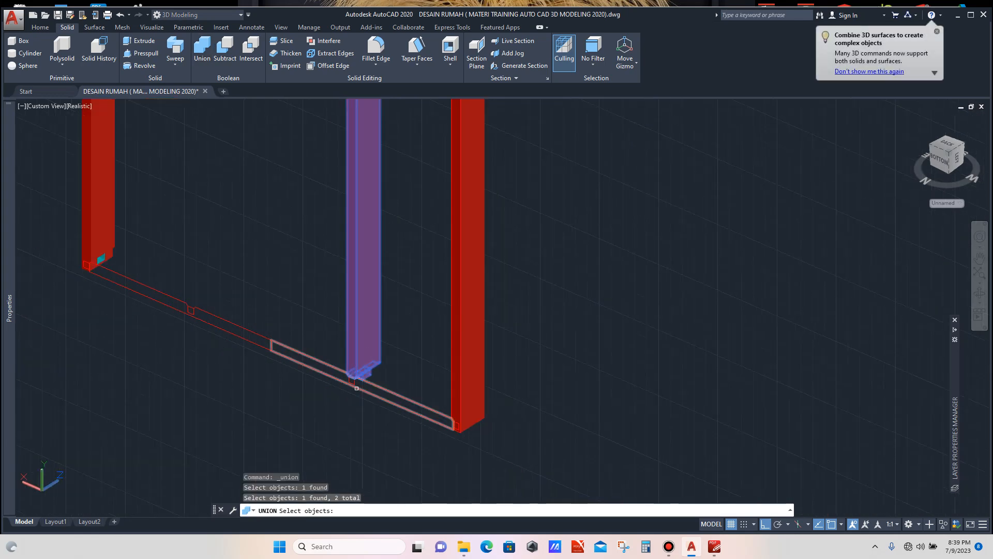
{"action": "scroll", "coordinate": [356, 388], "scroll_direction": "down", "scroll_amount": 5}
{"action": "scroll", "coordinate": [357, 265], "scroll_direction": "up", "scroll_amount": 10}
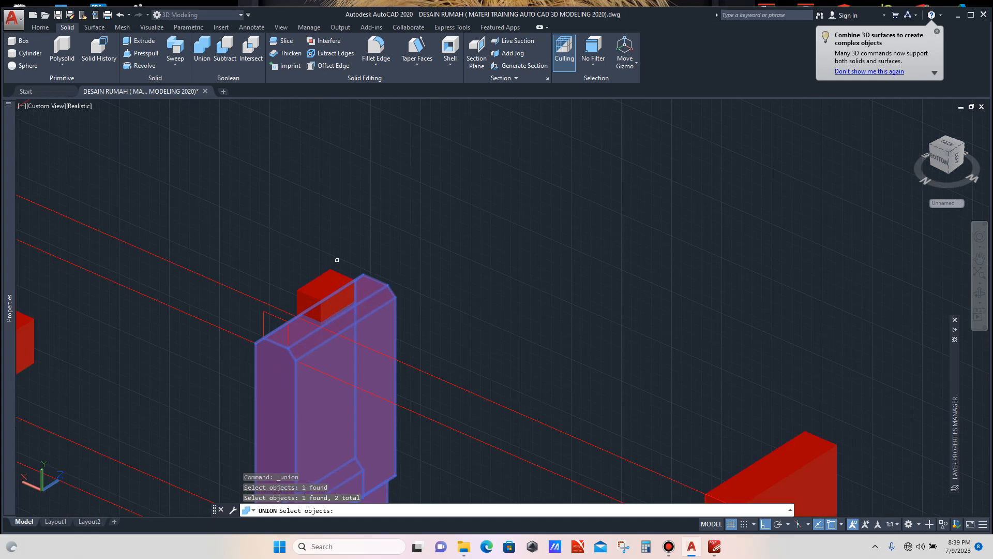
{"action": "left_click", "coordinate": [331, 284]}
{"action": "key", "text": "Return"}
Examine the united middle post's lower tenon and its upper notch.
{"action": "scroll", "coordinate": [343, 279], "scroll_direction": "down", "scroll_amount": 8}
{"action": "scroll", "coordinate": [373, 312], "scroll_direction": "up", "scroll_amount": 2}
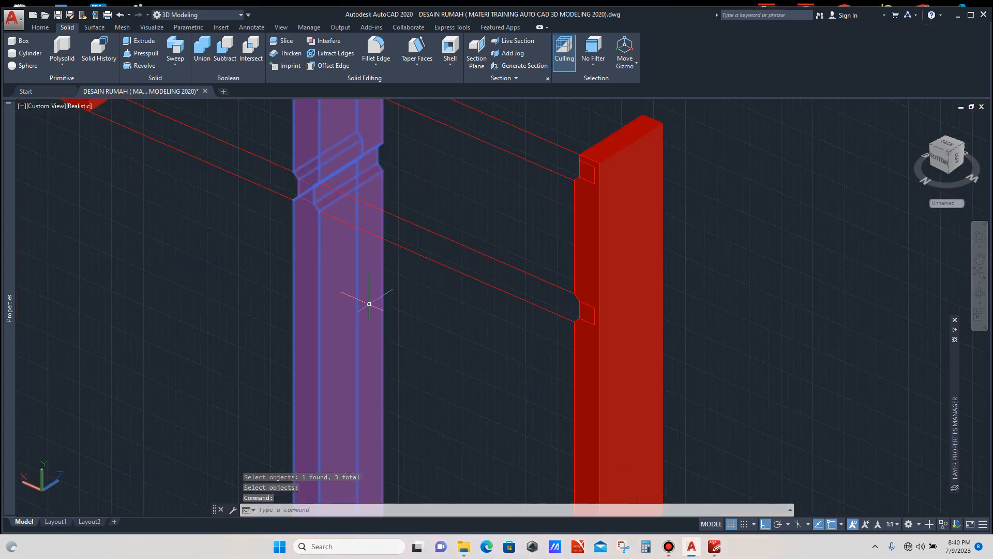
{"action": "scroll", "coordinate": [361, 297], "scroll_direction": "down", "scroll_amount": 6}
{"action": "scroll", "coordinate": [375, 403], "scroll_direction": "up", "scroll_amount": 6}
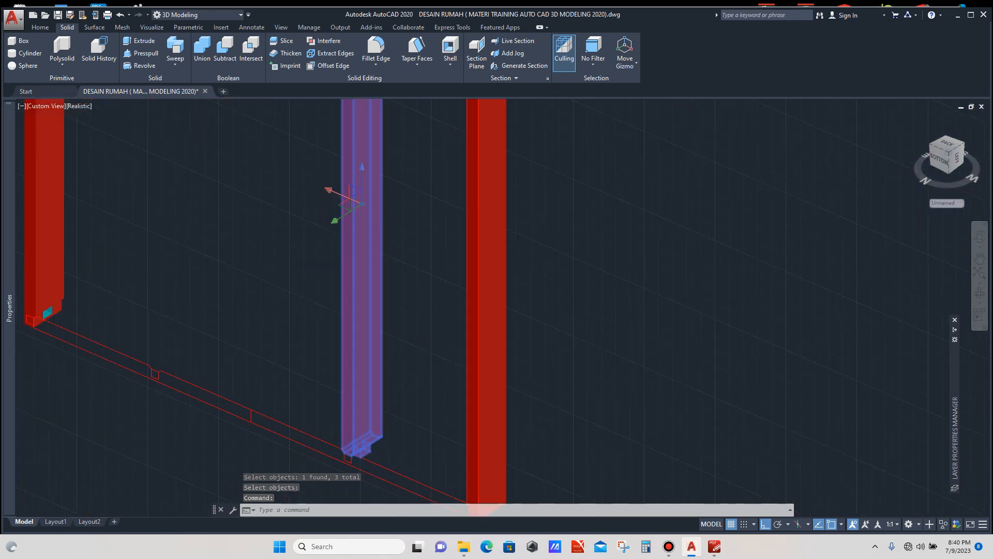
{"action": "key", "text": "Escape"}
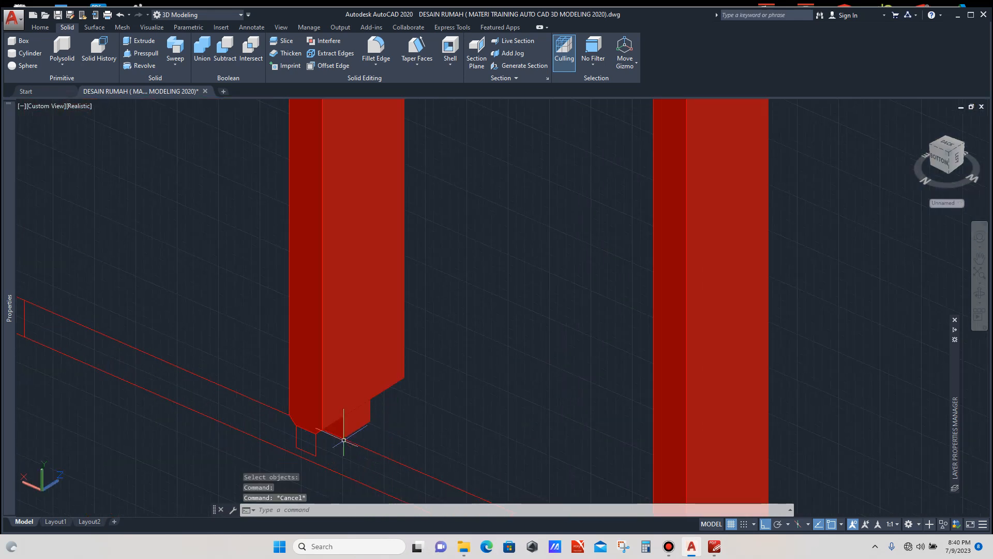
{"action": "scroll", "coordinate": [344, 435], "scroll_direction": "up", "scroll_amount": 3}
{"action": "scroll", "coordinate": [356, 418], "scroll_direction": "down", "scroll_amount": 8}
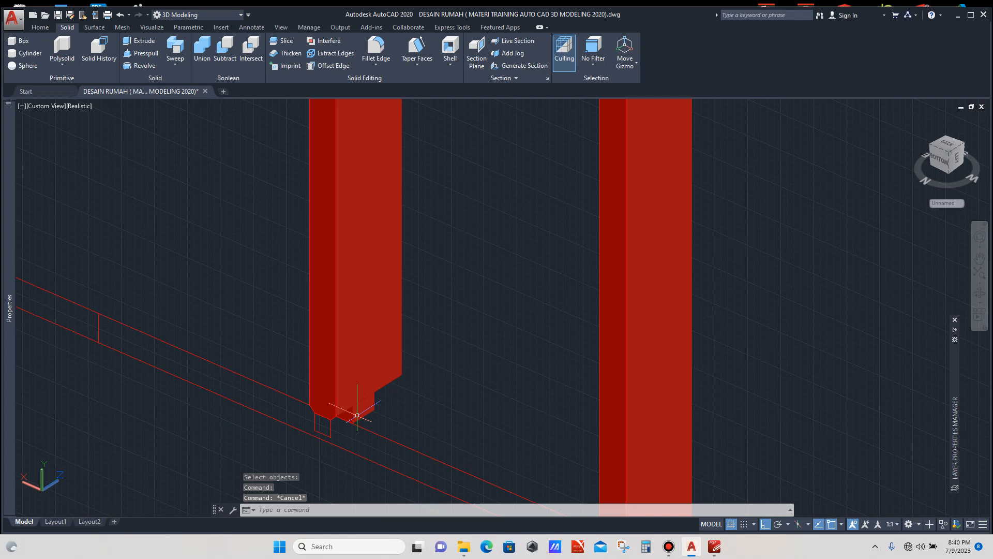
{"action": "scroll", "coordinate": [352, 162], "scroll_direction": "up", "scroll_amount": 8}
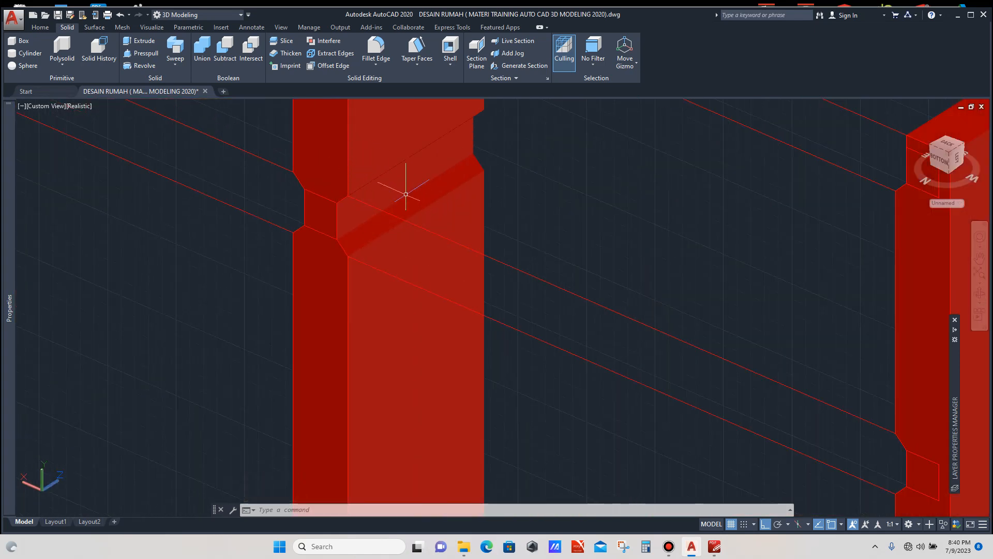
{"action": "scroll", "coordinate": [403, 191], "scroll_direction": "down", "scroll_amount": 7}
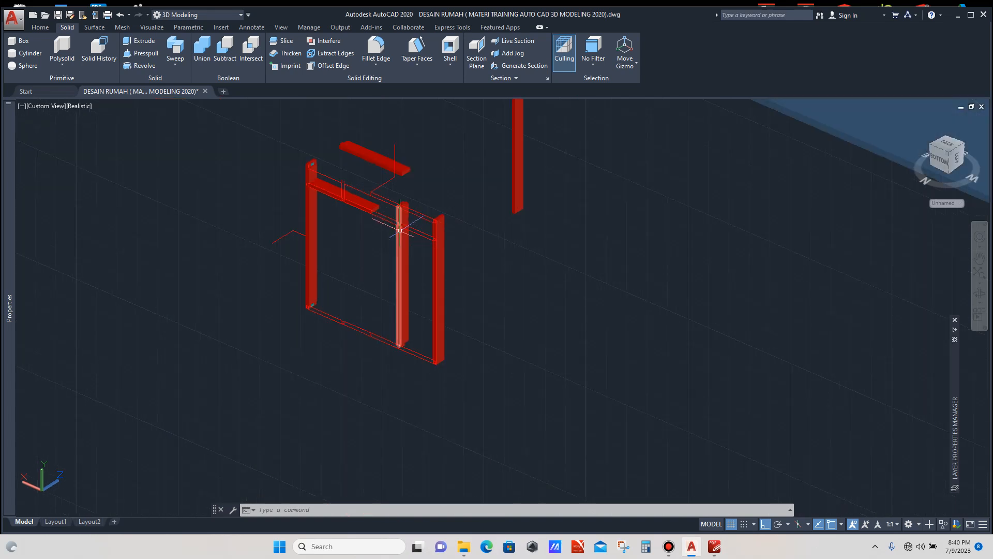
Mirror the united middle post across the frame's vertical centre plane with MIRROR3D, picking the plane on the upper guide lines and keeping the original.
{"action": "scroll", "coordinate": [400, 231], "scroll_direction": "up", "scroll_amount": 4}
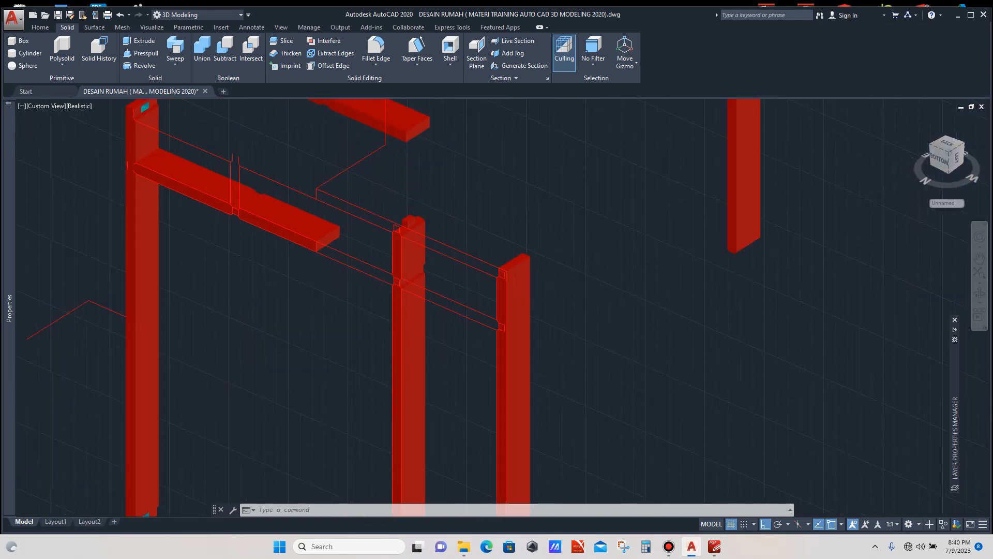
{"action": "left_click", "coordinate": [409, 253]}
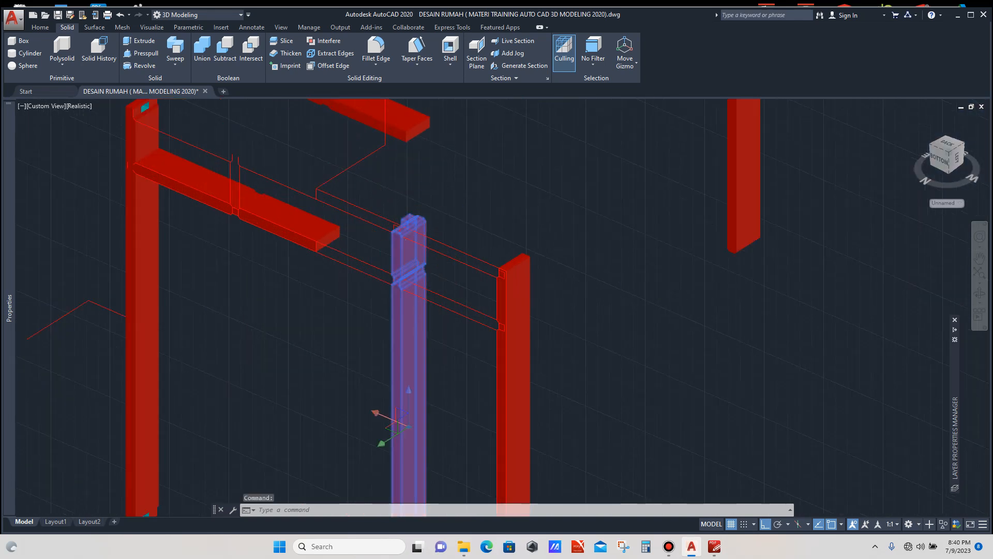
{"action": "scroll", "coordinate": [456, 209], "scroll_direction": "down", "scroll_amount": 2}
{"action": "type", "text": "MI"}
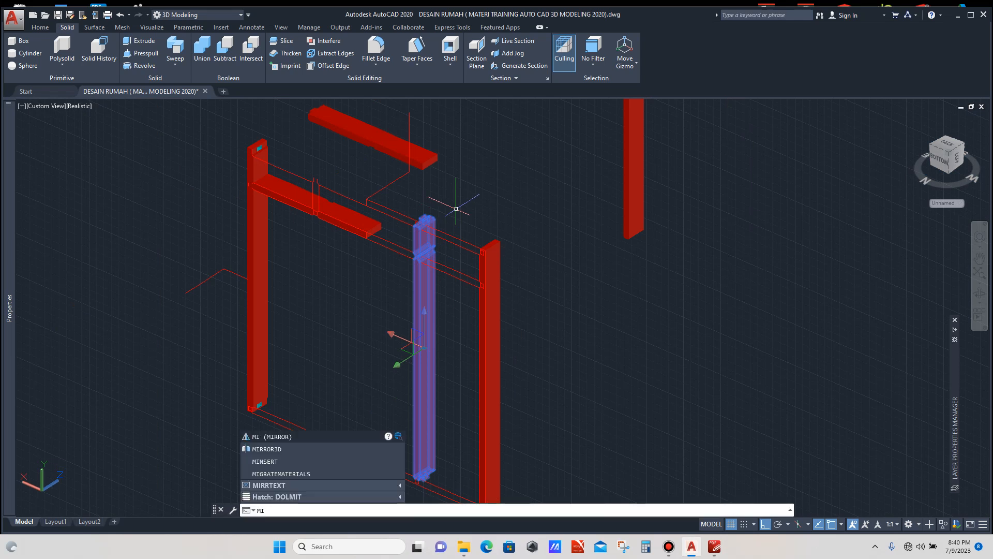
{"action": "key", "text": "Down"}
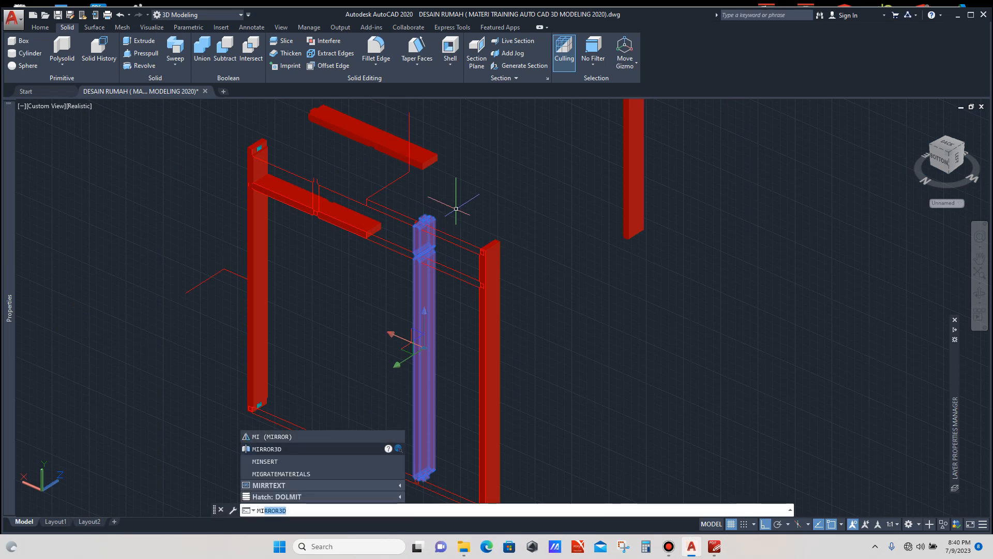
{"action": "key", "text": "Return"}
{"action": "left_click", "coordinate": [389, 183]}
{"action": "scroll", "coordinate": [396, 180], "scroll_direction": "up", "scroll_amount": 2}
{"action": "left_click", "coordinate": [415, 169]}
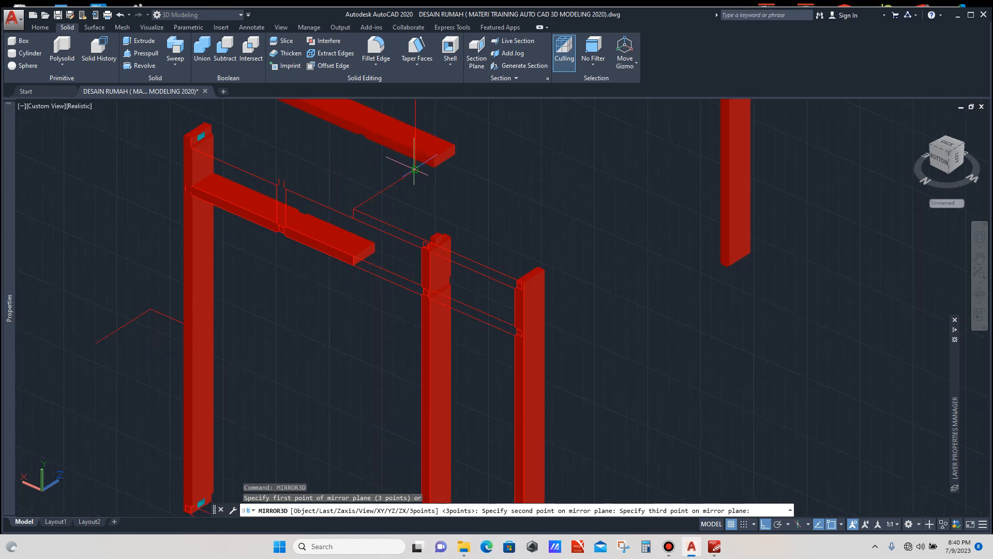
{"action": "scroll", "coordinate": [413, 163], "scroll_direction": "down", "scroll_amount": 3}
{"action": "scroll", "coordinate": [414, 155], "scroll_direction": "up", "scroll_amount": 2}
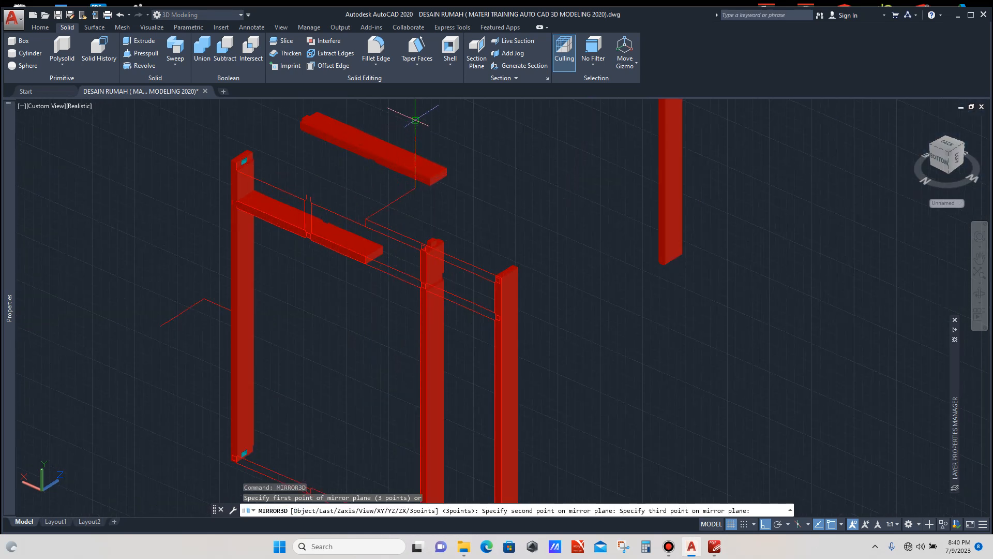
{"action": "left_click", "coordinate": [415, 119]}
{"action": "key", "text": "Return"}
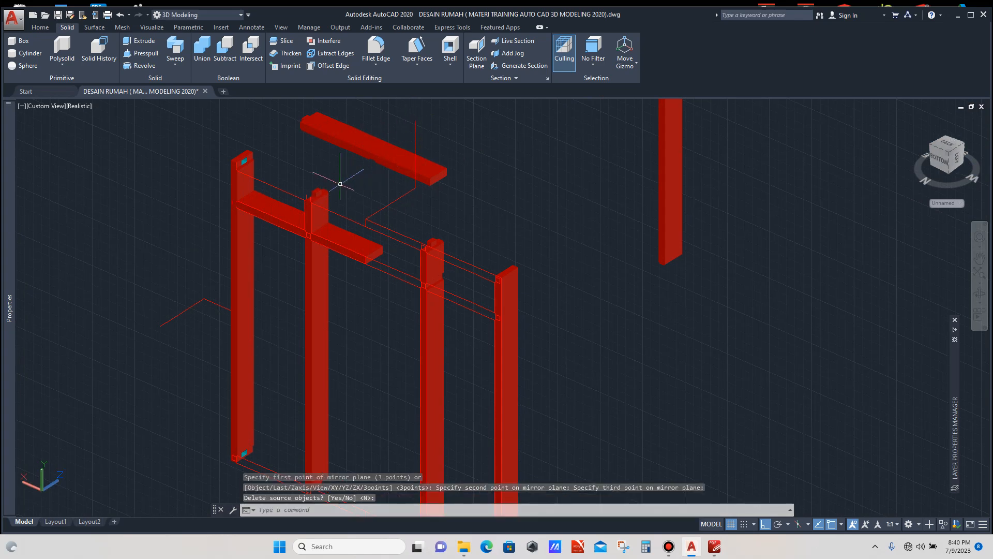
{"action": "scroll", "coordinate": [342, 179], "scroll_direction": "up", "scroll_amount": 3}
{"action": "scroll", "coordinate": [439, 244], "scroll_direction": "down", "scroll_amount": 3}
{"action": "scroll", "coordinate": [433, 266], "scroll_direction": "down", "scroll_amount": 2}
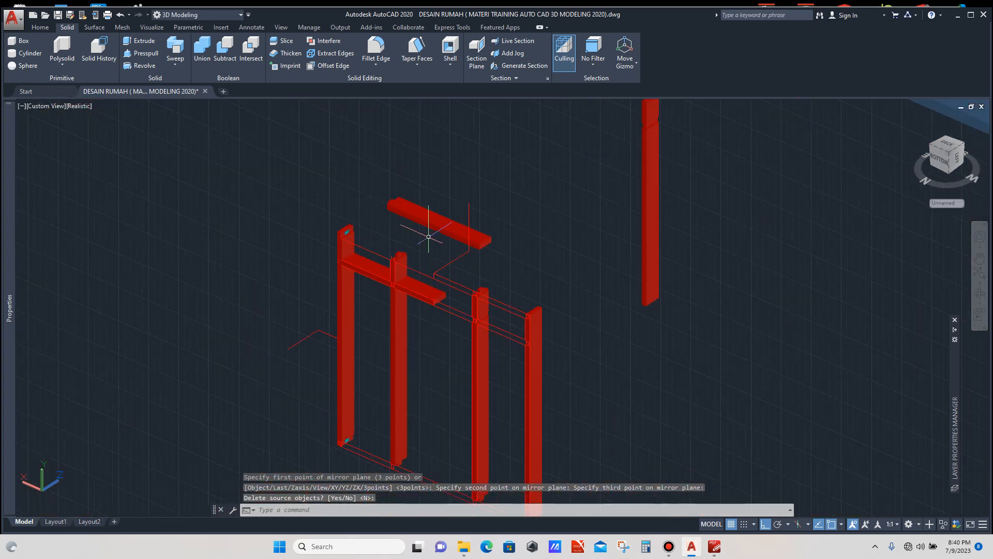
{"action": "scroll", "coordinate": [421, 212], "scroll_direction": "up", "scroll_amount": 3}
{"action": "left_click", "coordinate": [422, 213]}
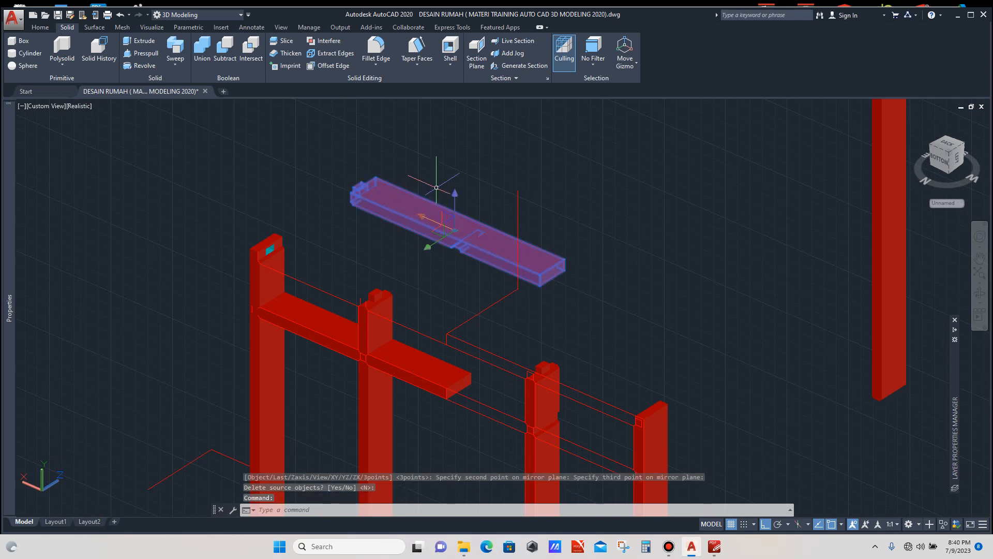
{"action": "type", "text": "m"}
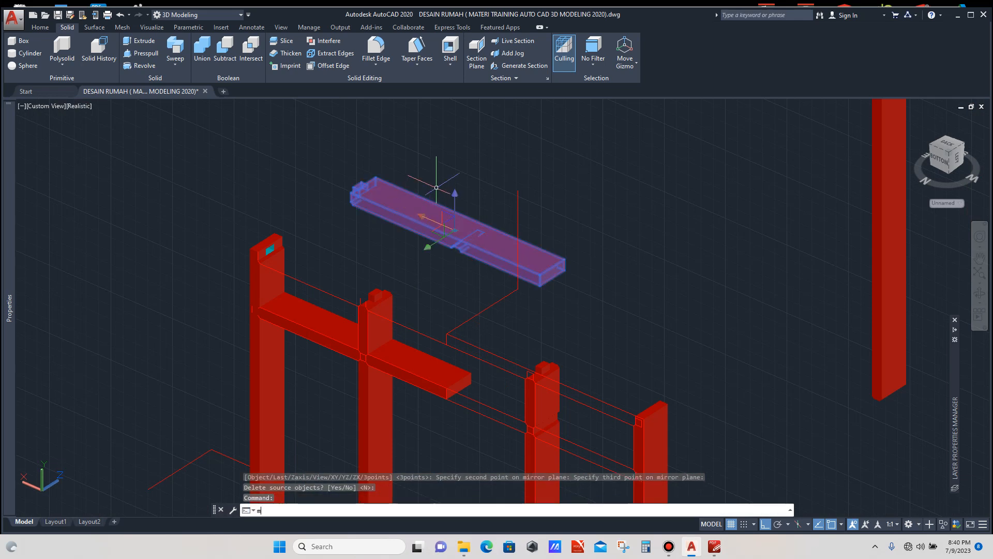
{"action": "key", "text": "Return"}
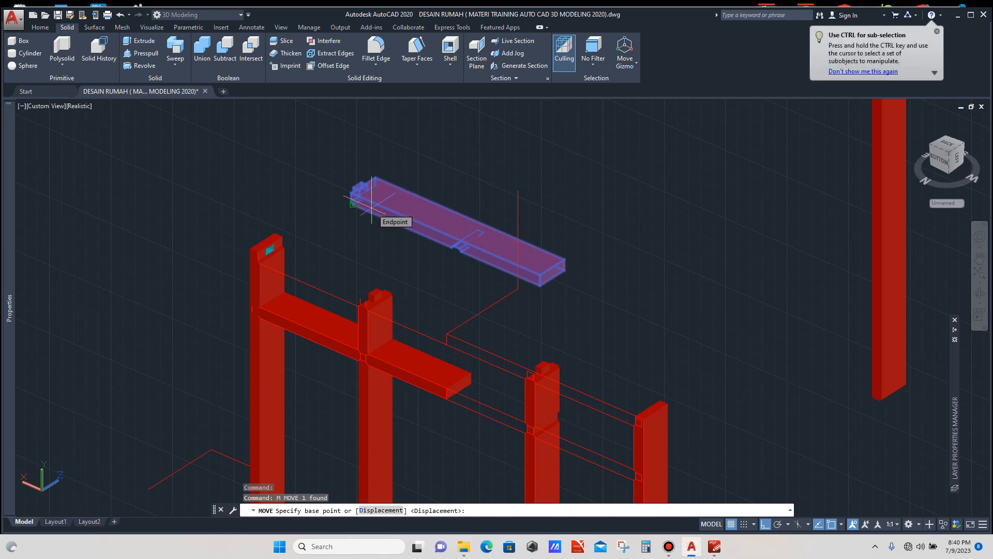
{"action": "scroll", "coordinate": [362, 197], "scroll_direction": "up", "scroll_amount": 3}
{"action": "key", "text": "Escape"}
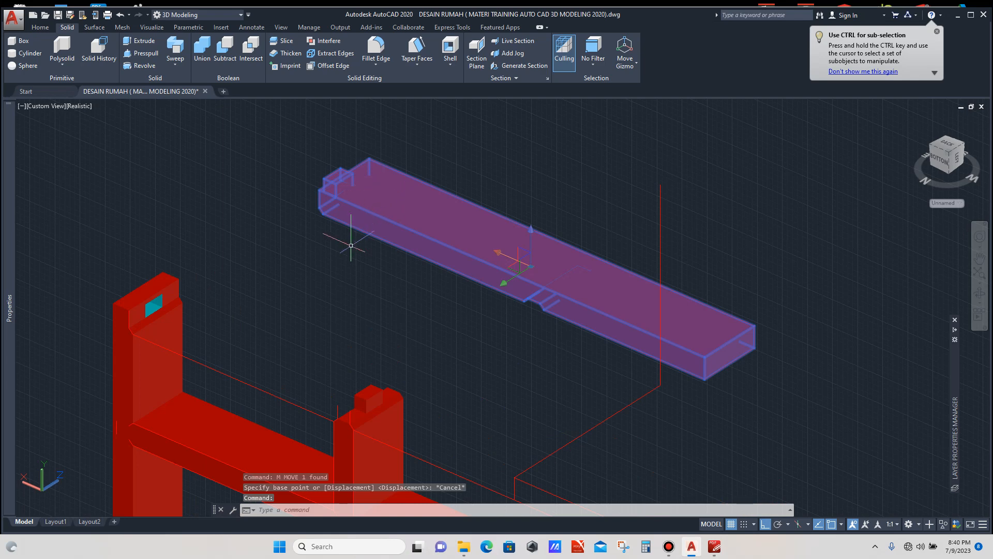
Move the loose upper beam by its tenon-end front corner onto the matching corner of the joint in the outer post.
{"action": "type", "text": "m"}
{"action": "key", "text": "Return"}
{"action": "scroll", "coordinate": [306, 203], "scroll_direction": "up", "scroll_amount": 3}
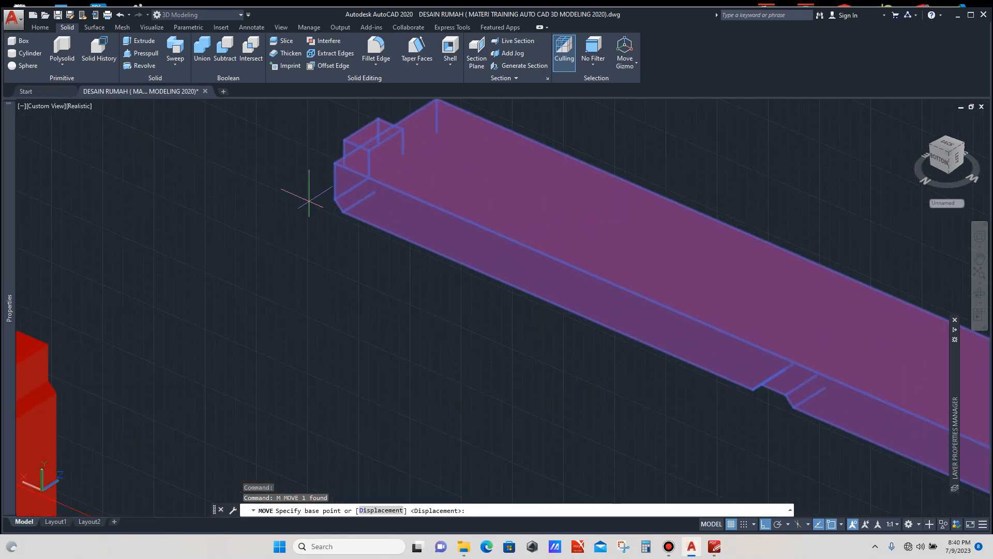
{"action": "left_click", "coordinate": [334, 162]}
{"action": "scroll", "coordinate": [306, 204], "scroll_direction": "down", "scroll_amount": 4}
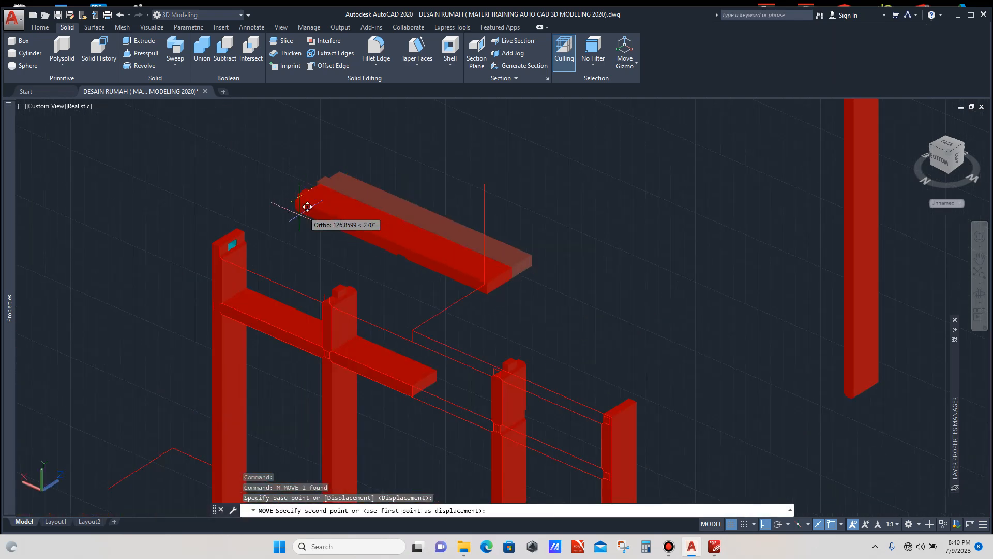
{"action": "scroll", "coordinate": [255, 233], "scroll_direction": "up", "scroll_amount": 5}
{"action": "scroll", "coordinate": [200, 253], "scroll_direction": "up", "scroll_amount": 4}
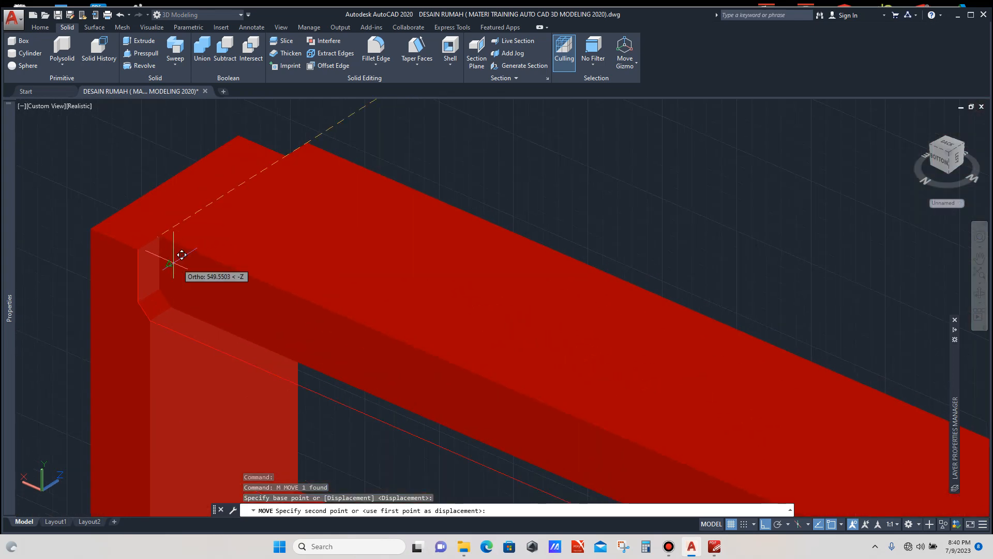
{"action": "left_click", "coordinate": [138, 249]}
Examine how the moved upper beam fits the outer post and the mirrored middle post.
{"action": "scroll", "coordinate": [293, 203], "scroll_direction": "down", "scroll_amount": 6}
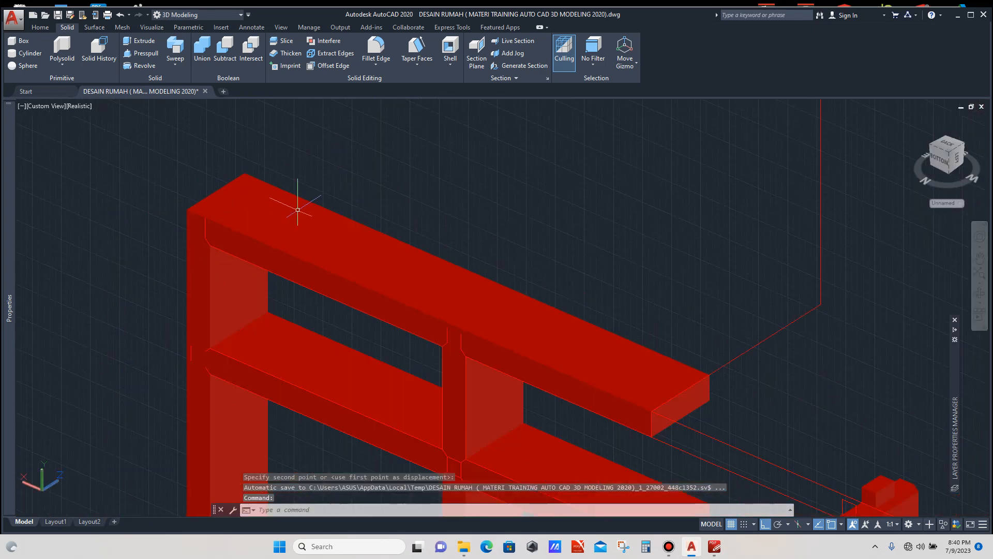
{"action": "scroll", "coordinate": [374, 269], "scroll_direction": "up", "scroll_amount": 3}
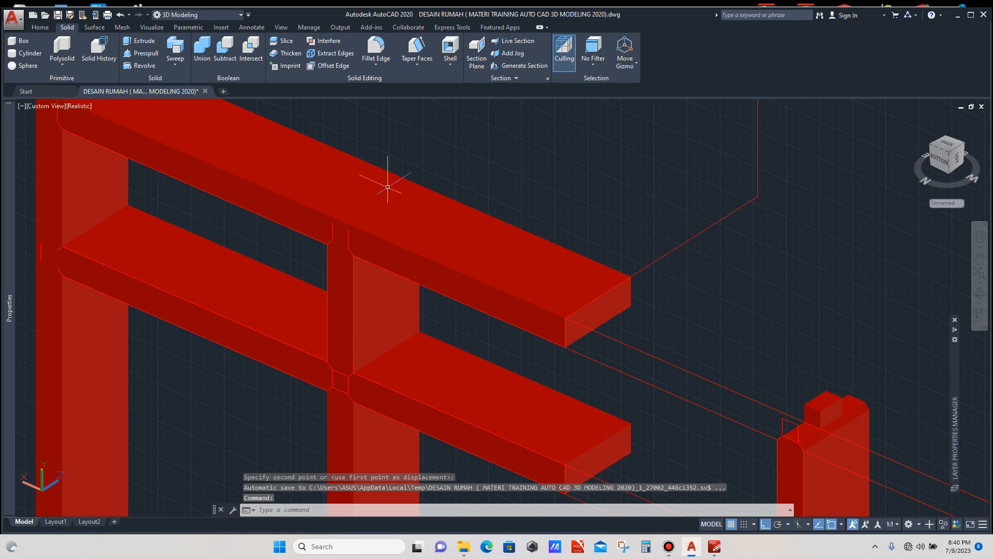
{"action": "scroll", "coordinate": [386, 217], "scroll_direction": "down", "scroll_amount": 2}
{"action": "scroll", "coordinate": [370, 258], "scroll_direction": "down", "scroll_amount": 3}
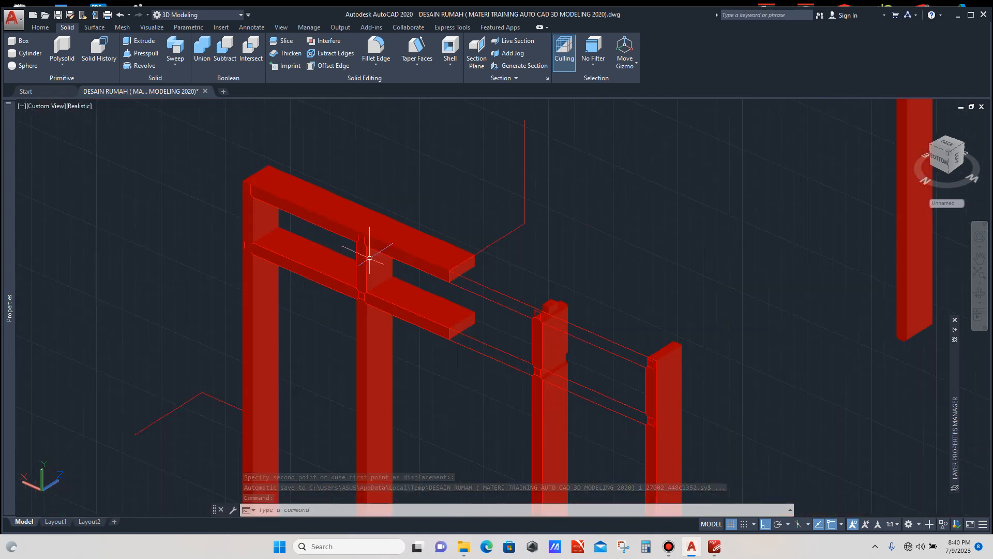
{"action": "scroll", "coordinate": [370, 257], "scroll_direction": "down", "scroll_amount": 1}
{"action": "key", "text": "Escape"}
{"action": "scroll", "coordinate": [377, 261], "scroll_direction": "up", "scroll_amount": 3}
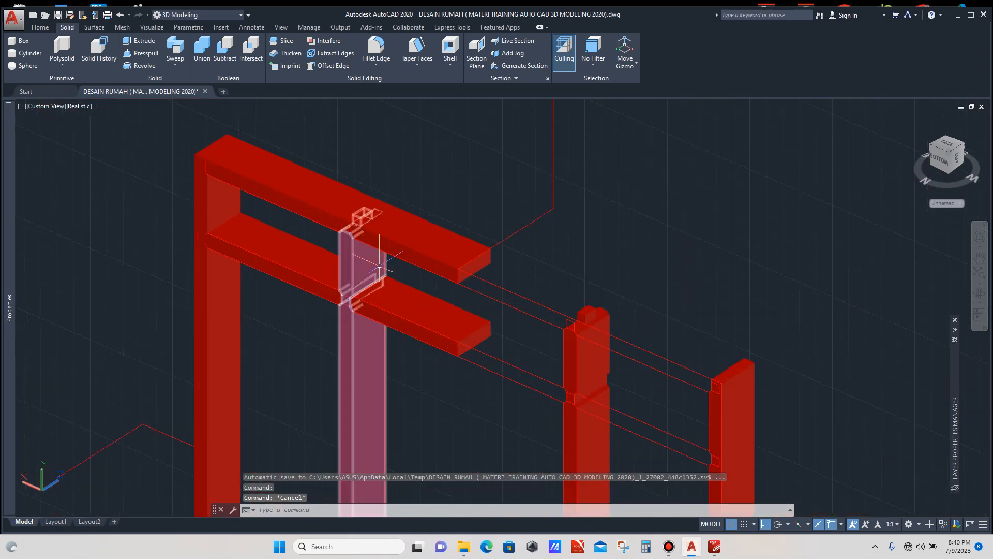
{"action": "scroll", "coordinate": [370, 276], "scroll_direction": "up", "scroll_amount": 3}
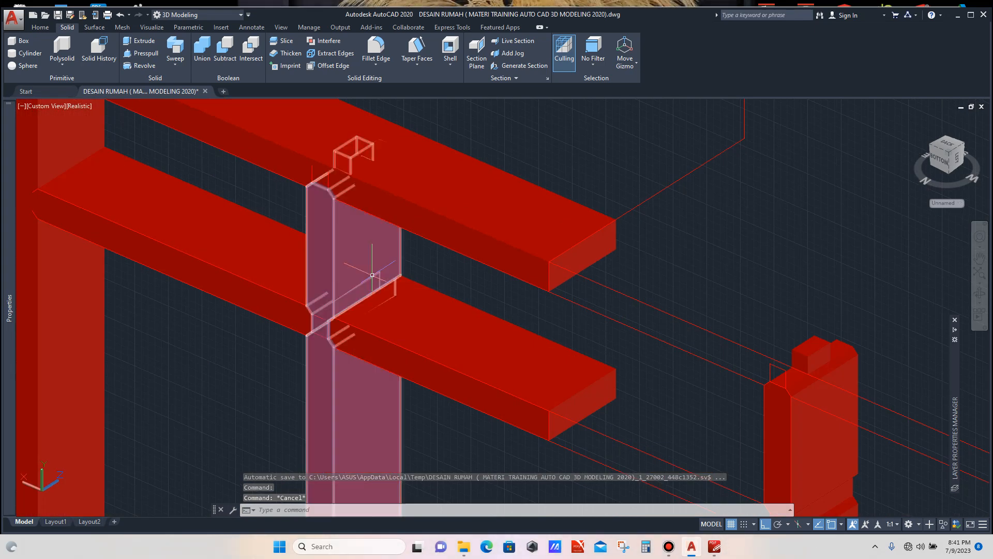
{"action": "scroll", "coordinate": [375, 272], "scroll_direction": "down", "scroll_amount": 2}
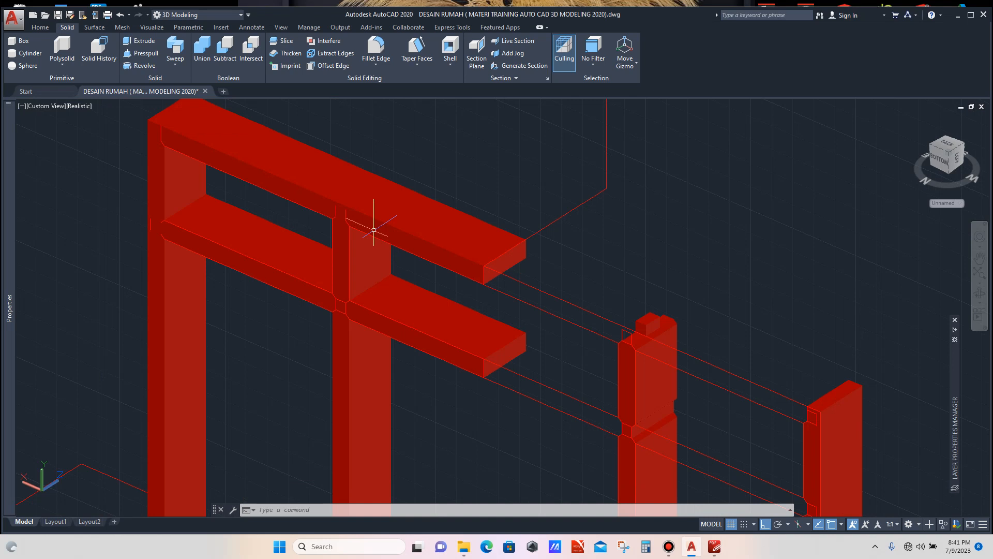
Subtract the first middle post from the upper beam to cut the post's joint out of the beam.
{"action": "left_click", "coordinate": [225, 49]}
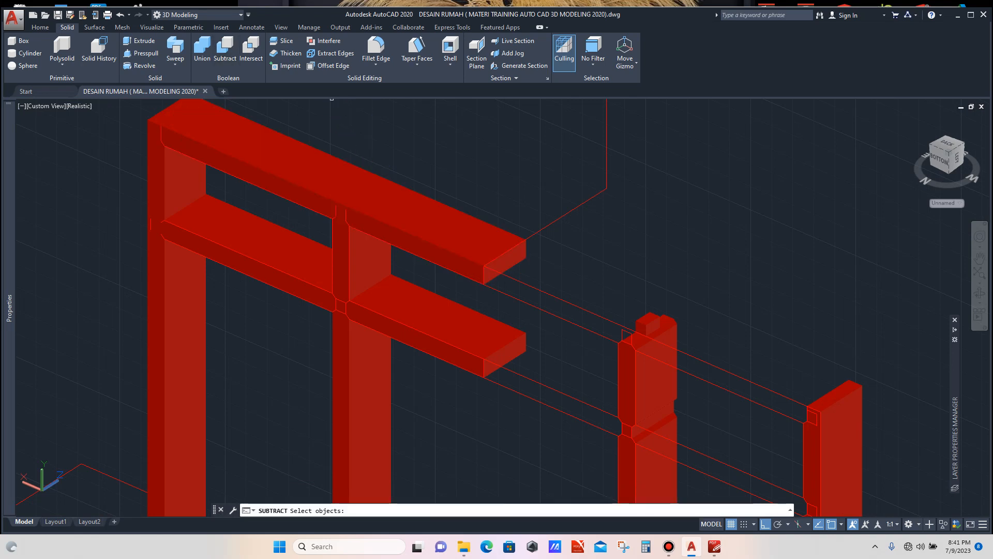
{"action": "left_click", "coordinate": [301, 167]}
{"action": "key", "text": "Return"}
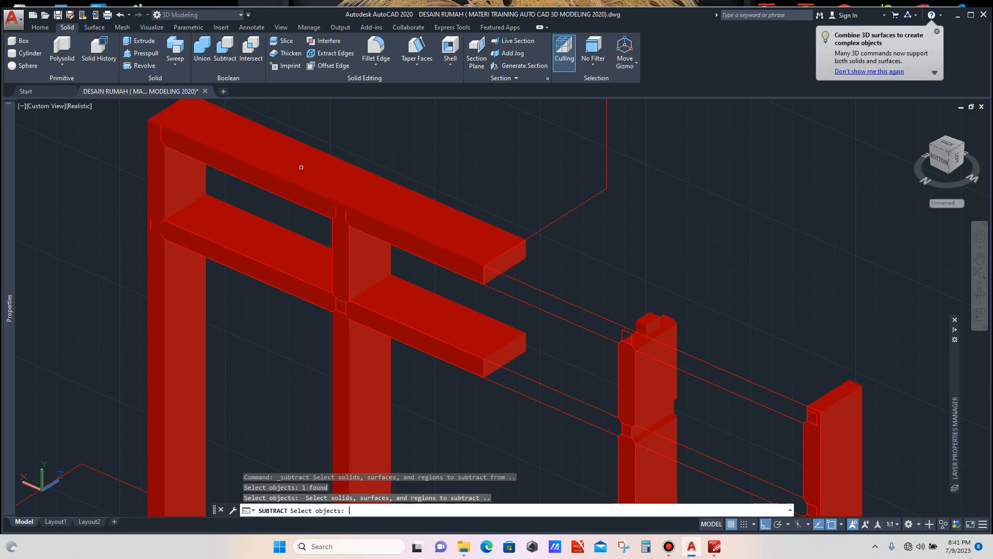
{"action": "left_click", "coordinate": [367, 250]}
{"action": "scroll", "coordinate": [367, 250], "scroll_direction": "up", "scroll_amount": 7}
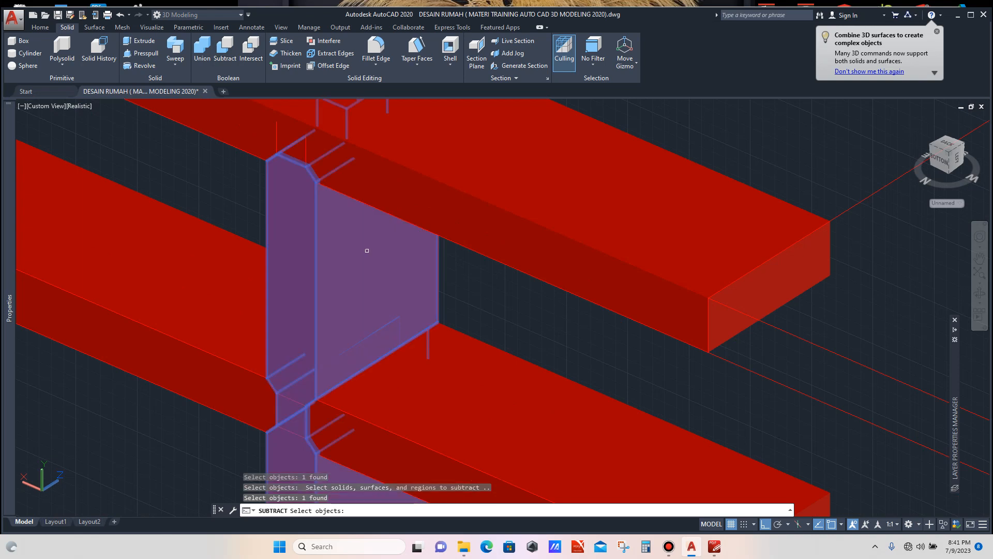
{"action": "key", "text": "Return"}
{"action": "scroll", "coordinate": [398, 251], "scroll_direction": "down", "scroll_amount": 3}
{"action": "scroll", "coordinate": [533, 261], "scroll_direction": "down", "scroll_amount": 4}
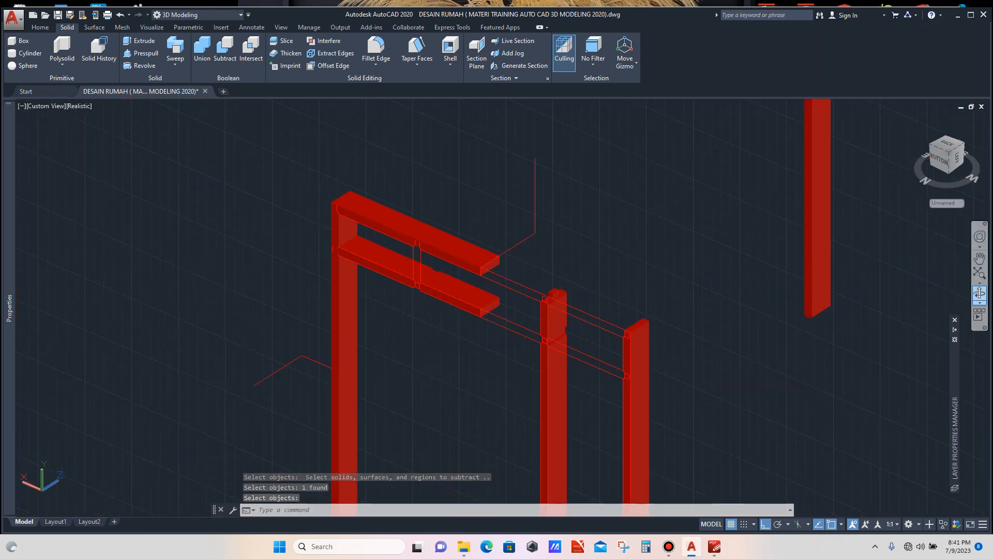
Examine the joint cut into the underside of the upper beam from below and from above.
{"action": "left_click", "coordinate": [980, 293]}
{"action": "left_click_drag", "start_coordinate": [433, 278], "coordinate": [432, 163]}
{"action": "scroll", "coordinate": [432, 278], "scroll_direction": "up", "scroll_amount": 7}
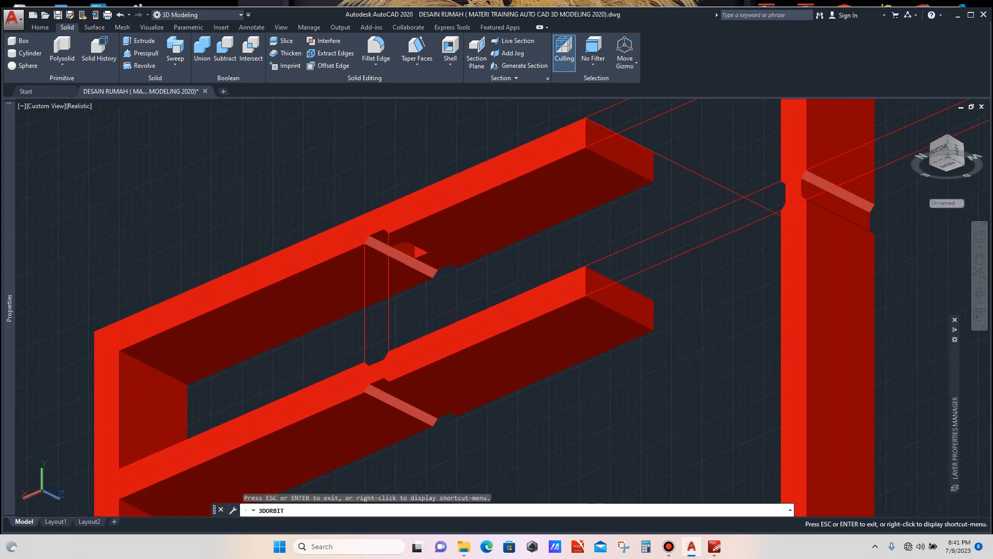
{"action": "scroll", "coordinate": [413, 261], "scroll_direction": "up", "scroll_amount": 2}
{"action": "left_click_drag", "start_coordinate": [435, 339], "coordinate": [435, 432]}
{"action": "scroll", "coordinate": [434, 339], "scroll_direction": "down", "scroll_amount": 10}
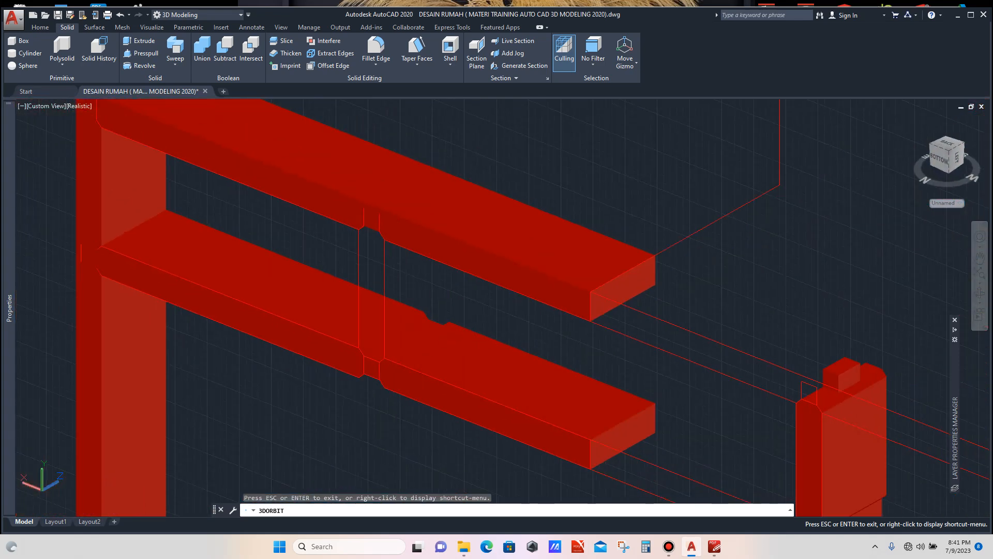
{"action": "scroll", "coordinate": [383, 321], "scroll_direction": "down", "scroll_amount": 2}
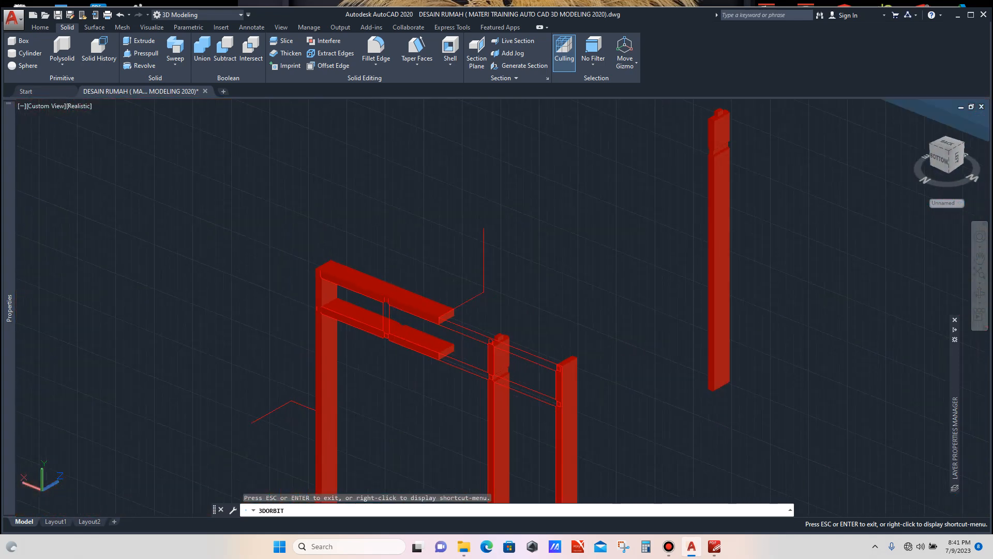
{"action": "key", "text": "Escape"}
Mirror the remaining middle post across the frame's vertical centre plane with MIRROR3D, picking the plane on the upper guide lines and keeping the original.
{"action": "scroll", "coordinate": [494, 356], "scroll_direction": "up", "scroll_amount": 4}
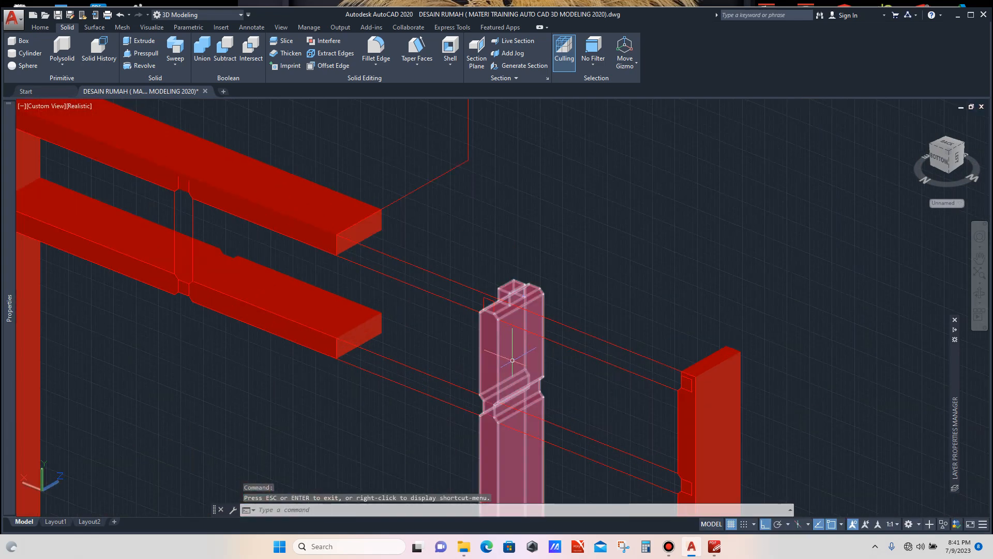
{"action": "left_click", "coordinate": [516, 358]}
{"action": "scroll", "coordinate": [470, 359], "scroll_direction": "down", "scroll_amount": 4}
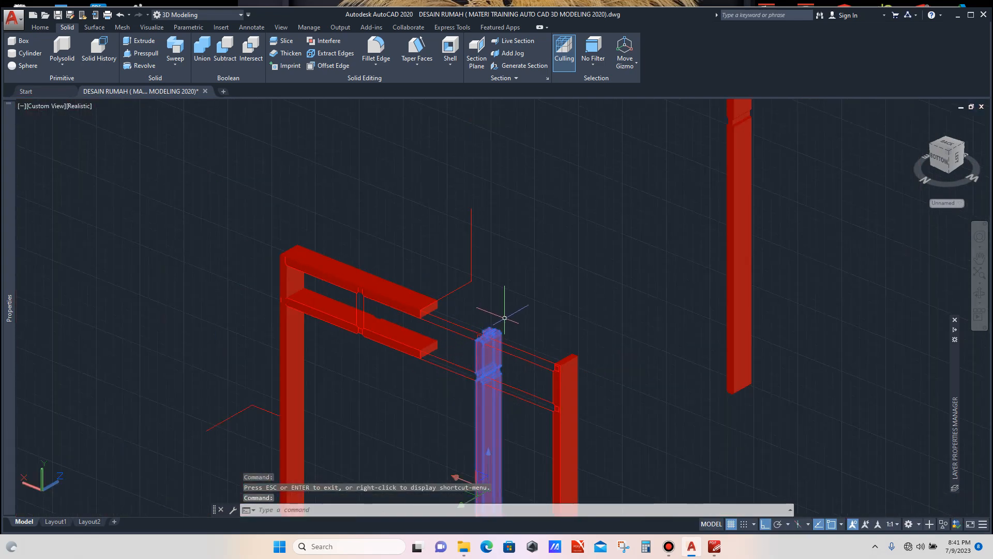
{"action": "type", "text": "mi"}
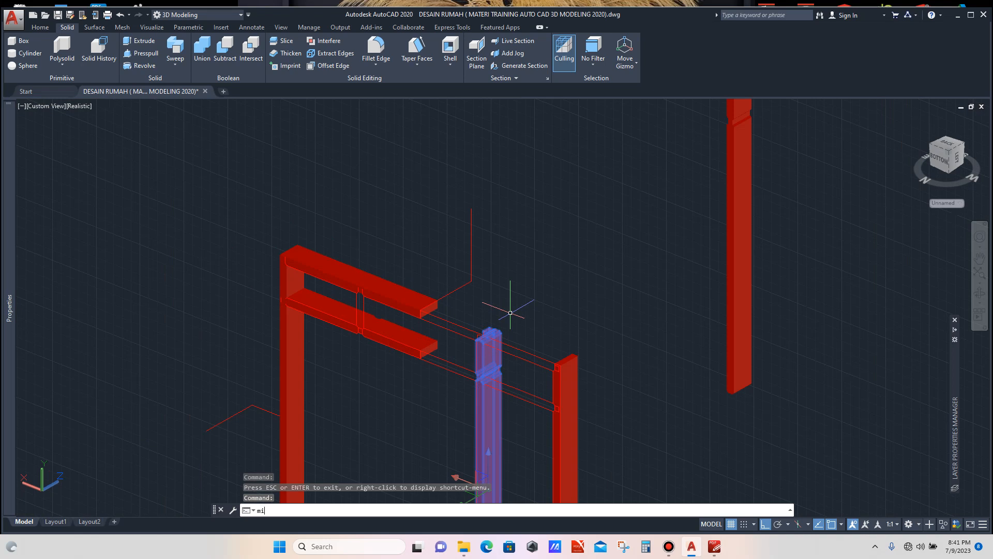
{"action": "key", "text": "Down"}
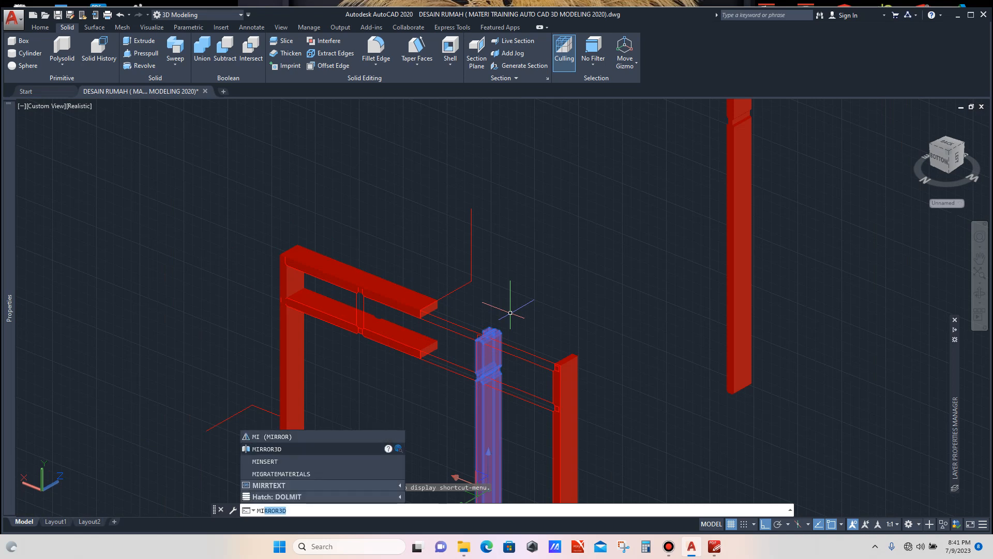
{"action": "key", "text": "Return"}
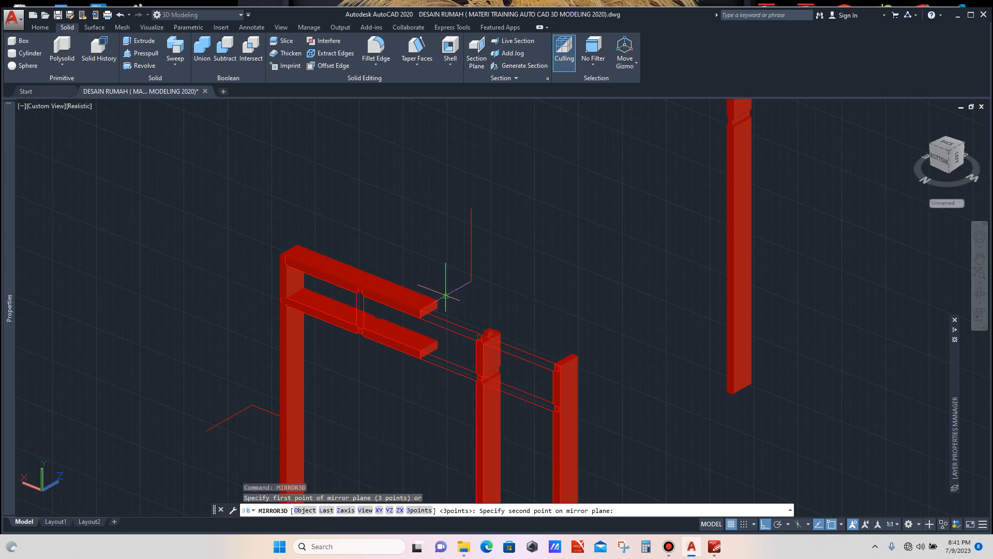
{"action": "left_click", "coordinate": [472, 282]}
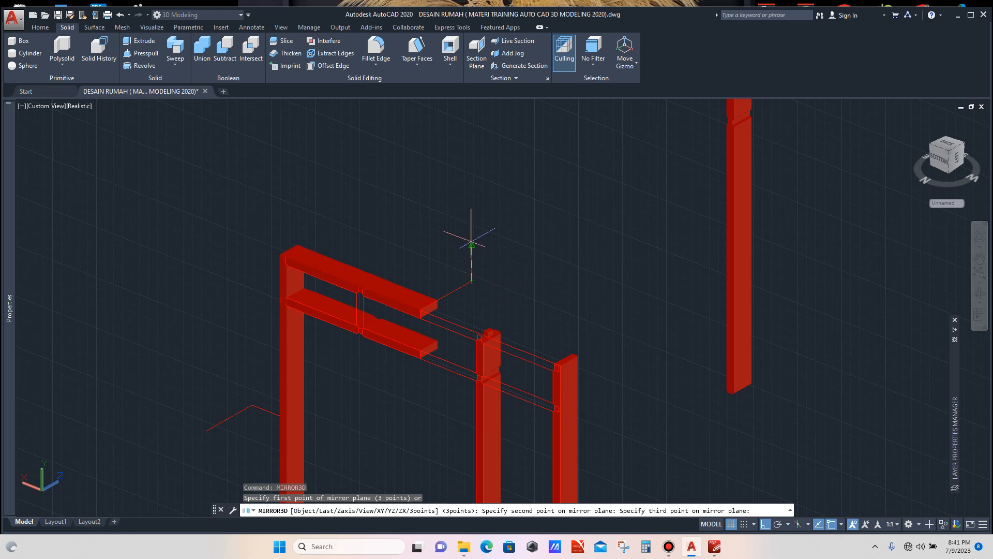
{"action": "left_click", "coordinate": [471, 244]}
{"action": "key", "text": "Return"}
{"action": "scroll", "coordinate": [372, 280], "scroll_direction": "up", "scroll_amount": 4}
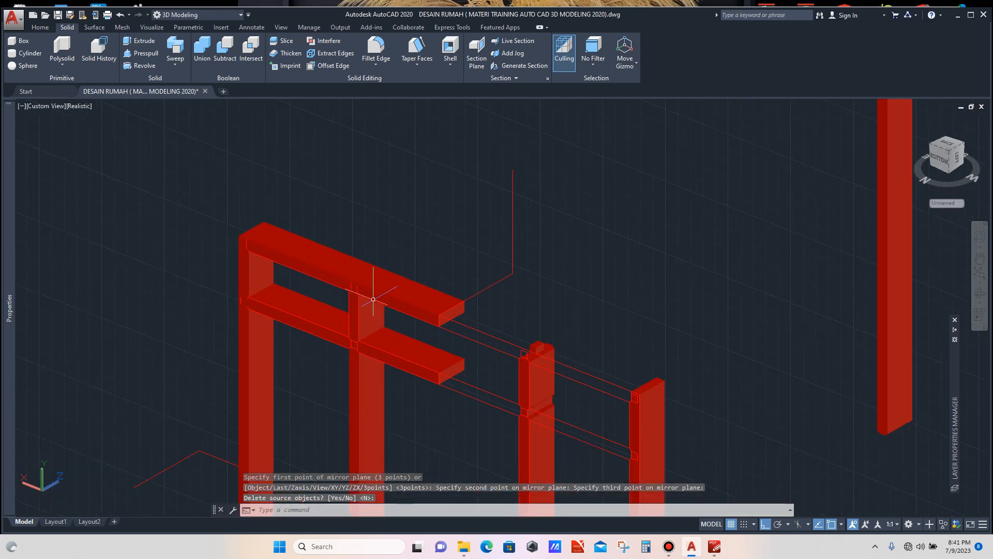
{"action": "scroll", "coordinate": [345, 277], "scroll_direction": "down", "scroll_amount": 5}
{"action": "scroll", "coordinate": [410, 300], "scroll_direction": "up", "scroll_amount": 3}
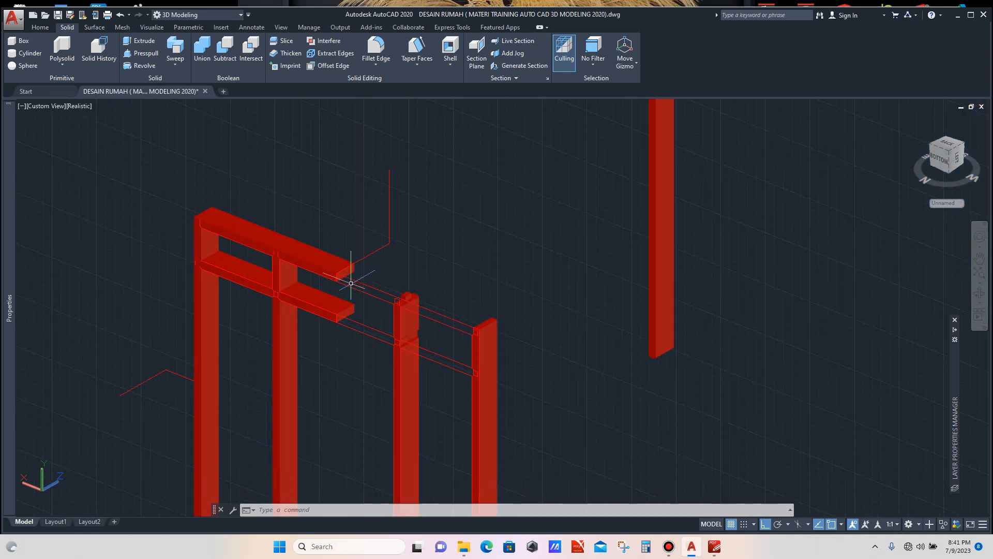
Mirror the notched upper half-beam across the same vertical centre plane with MIRROR3D, keeping the original.
{"action": "scroll", "coordinate": [334, 263], "scroll_direction": "up", "scroll_amount": 4}
{"action": "left_click", "coordinate": [328, 258]}
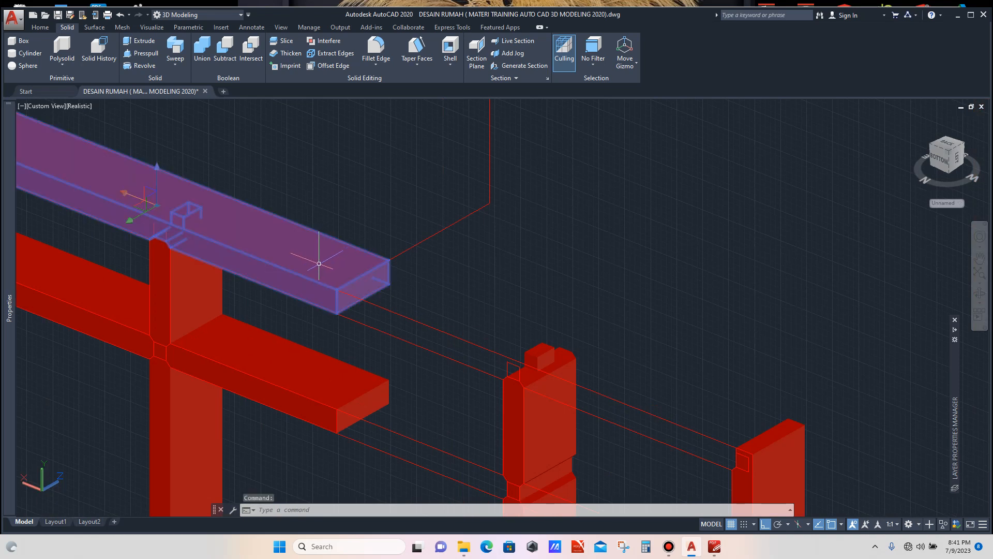
{"action": "scroll", "coordinate": [337, 236], "scroll_direction": "down", "scroll_amount": 3}
{"action": "type", "text": "m"}
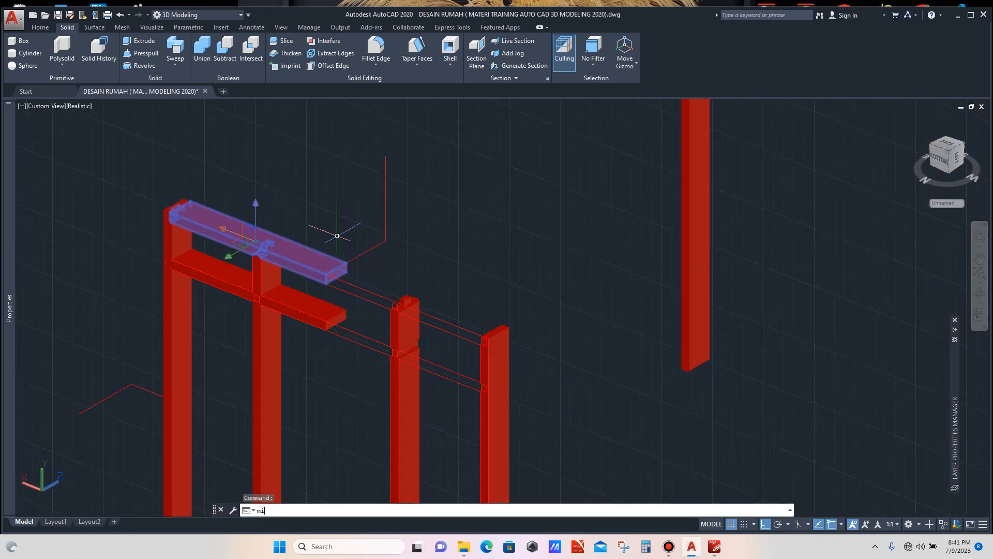
{"action": "type", "text": "i"}
{"action": "key", "text": "Down"}
{"action": "key", "text": "Return"}
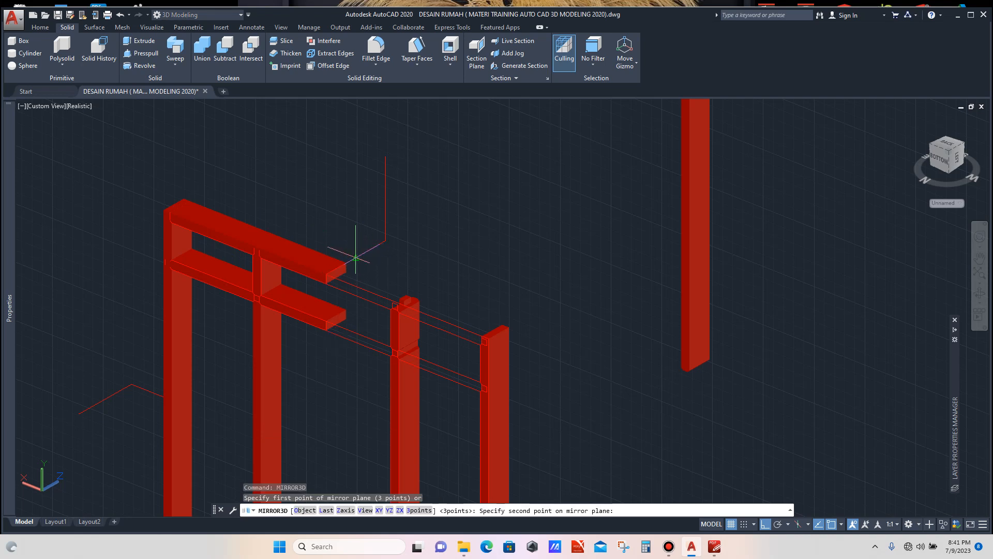
{"action": "left_click", "coordinate": [385, 240]}
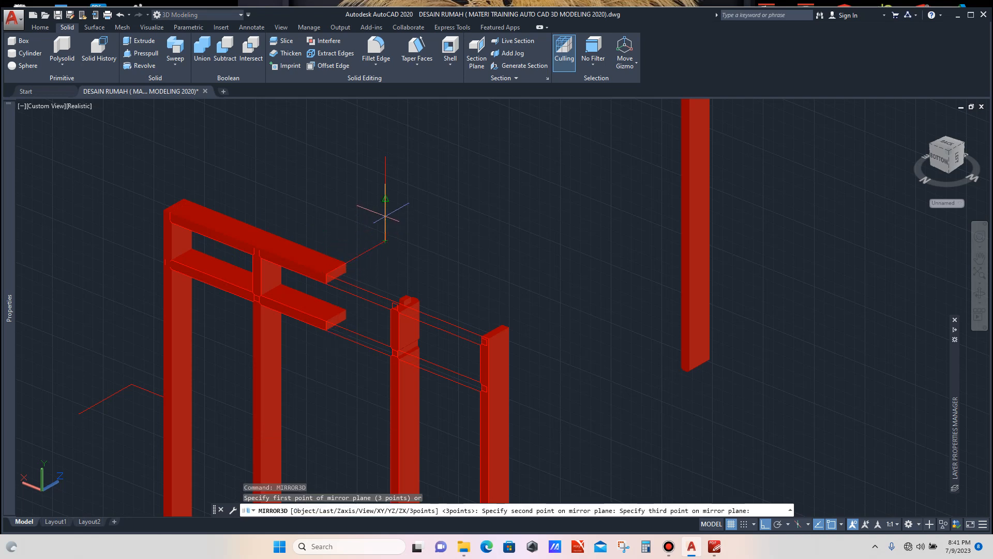
{"action": "left_click", "coordinate": [387, 193]}
{"action": "key", "text": "Return"}
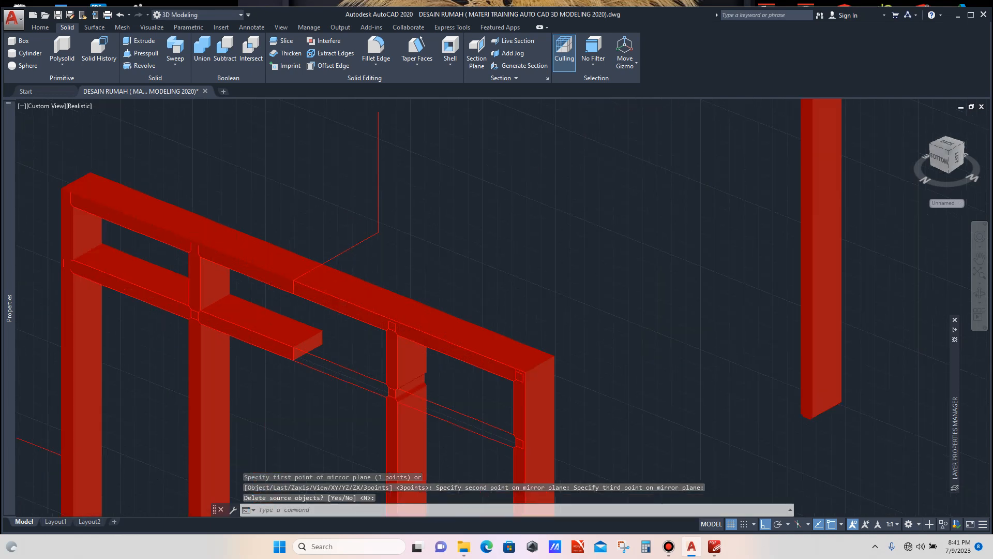
{"action": "scroll", "coordinate": [390, 299], "scroll_direction": "up", "scroll_amount": 2}
Move the mirrored upper half-beam out of the frame into free space.
{"action": "key", "text": "Return"}
{"action": "left_click", "coordinate": [414, 278]}
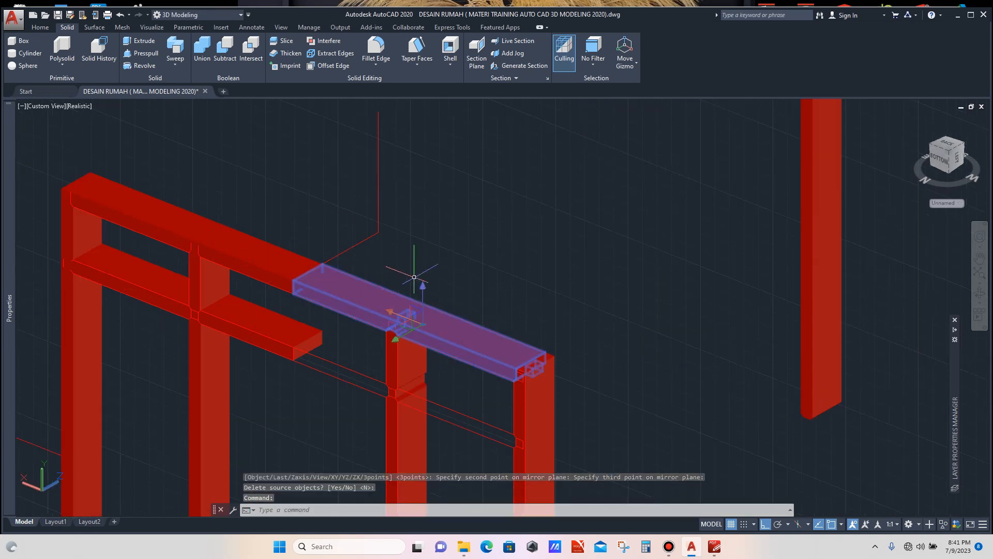
{"action": "type", "text": "m"}
{"action": "key", "text": "Return"}
{"action": "left_click", "coordinate": [413, 274]}
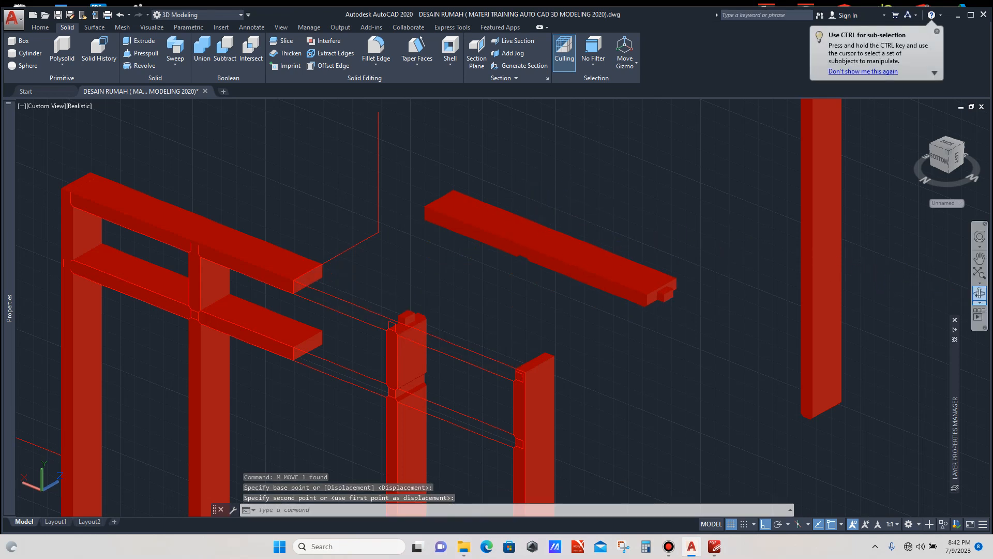
Examine the end tenon and the underside notch of the mirrored upper half-beam from several angles.
{"action": "left_click", "coordinate": [979, 293]}
{"action": "left_click_drag", "start_coordinate": [724, 310], "coordinate": [533, 225]}
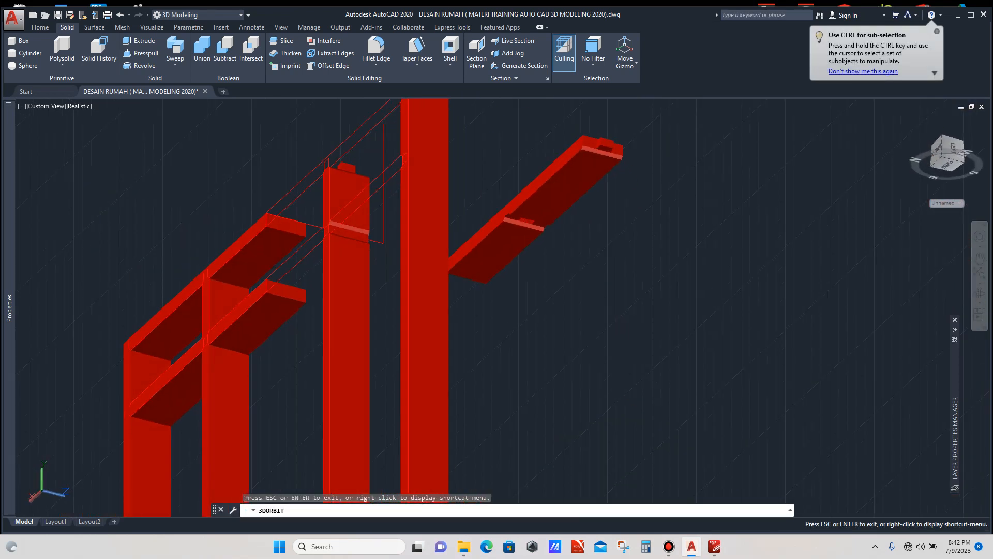
{"action": "scroll", "coordinate": [533, 225], "scroll_direction": "up", "scroll_amount": 4}
{"action": "scroll", "coordinate": [533, 228], "scroll_direction": "up", "scroll_amount": 3}
{"action": "left_click_drag", "start_coordinate": [532, 228], "coordinate": [509, 320]}
{"action": "scroll", "coordinate": [441, 266], "scroll_direction": "down", "scroll_amount": 4}
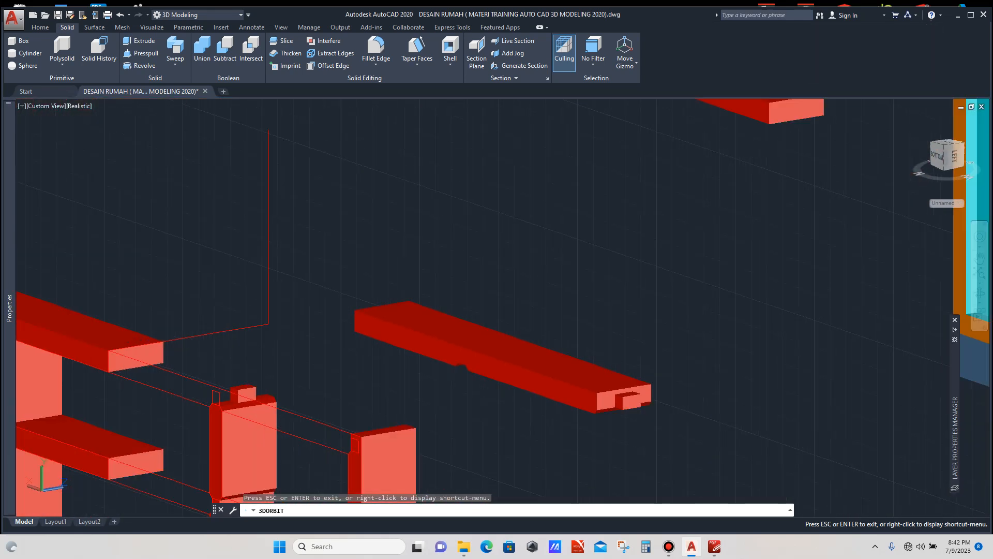
{"action": "left_click_drag", "start_coordinate": [415, 285], "coordinate": [432, 301]}
{"action": "middle_click_drag", "start_coordinate": [432, 301], "coordinate": [470, 337], "text": "shift"}
{"action": "scroll", "coordinate": [437, 322], "scroll_direction": "up", "scroll_amount": 2}
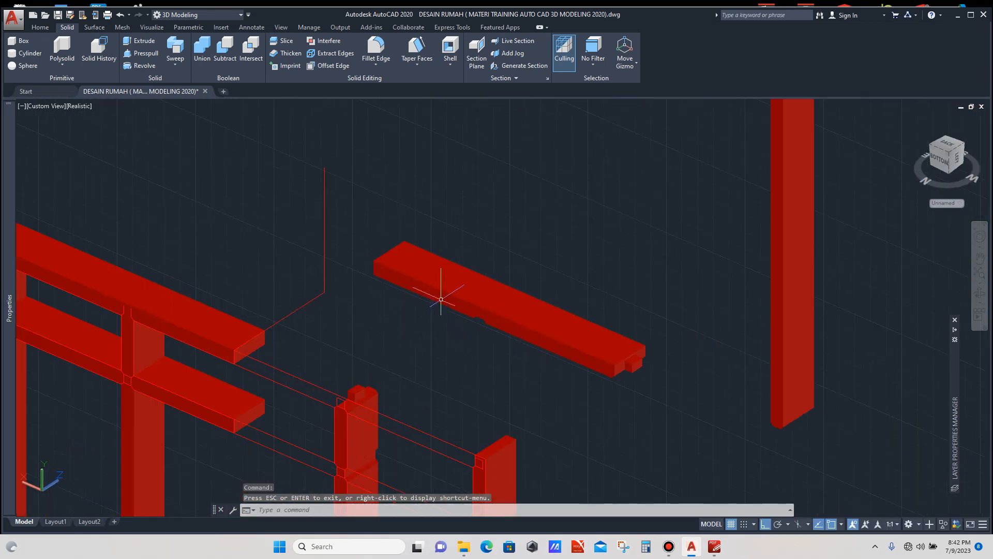
Move the mirrored upper half-beam by its plain-end top front corner onto the matching end corner of the original half-beam.
{"action": "left_click", "coordinate": [437, 287]}
{"action": "type", "text": "m"}
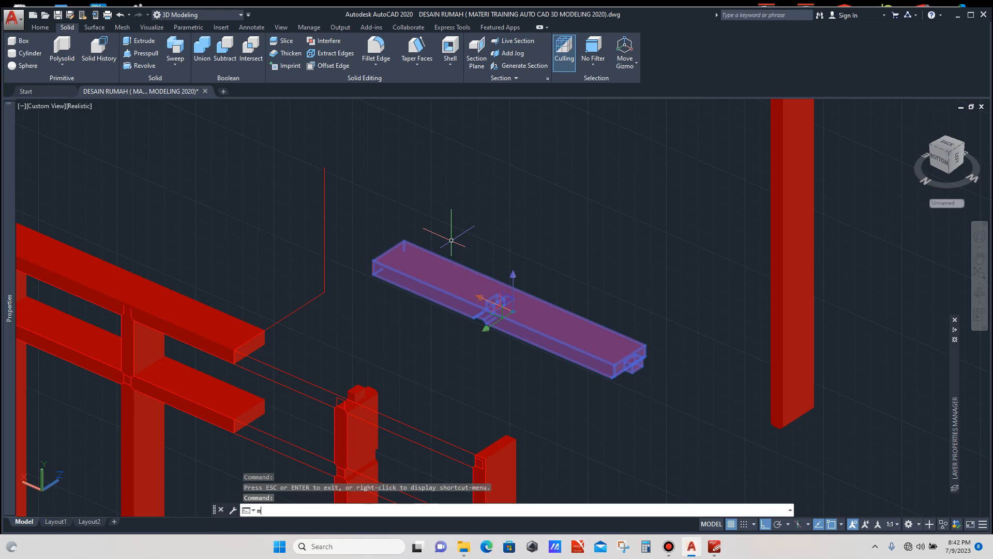
{"action": "key", "text": "Return"}
{"action": "left_click", "coordinate": [373, 260]}
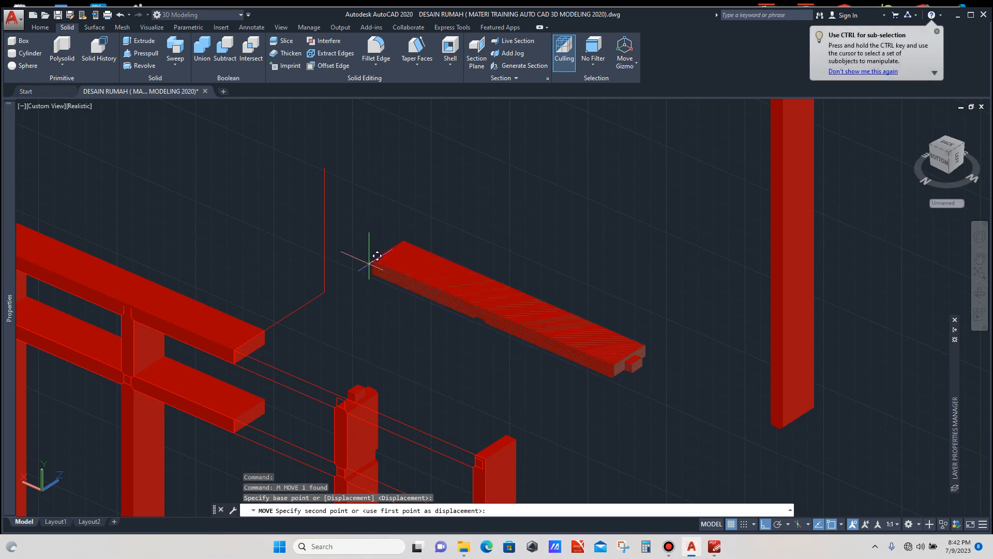
{"action": "scroll", "coordinate": [259, 352], "scroll_direction": "up", "scroll_amount": 5}
{"action": "left_click", "coordinate": [216, 356]}
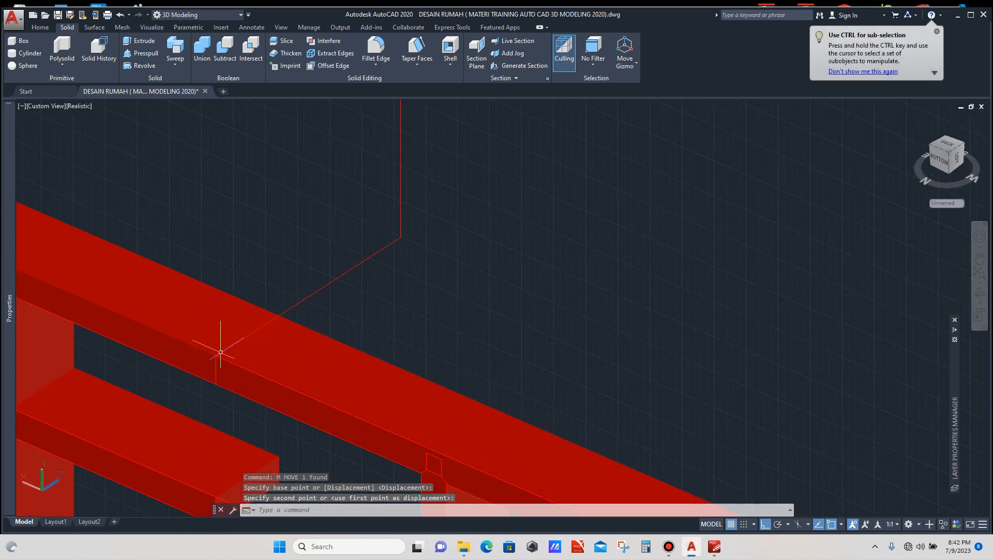
{"action": "scroll", "coordinate": [441, 216], "scroll_direction": "down", "scroll_amount": 9}
{"action": "scroll", "coordinate": [429, 242], "scroll_direction": "up", "scroll_amount": 3}
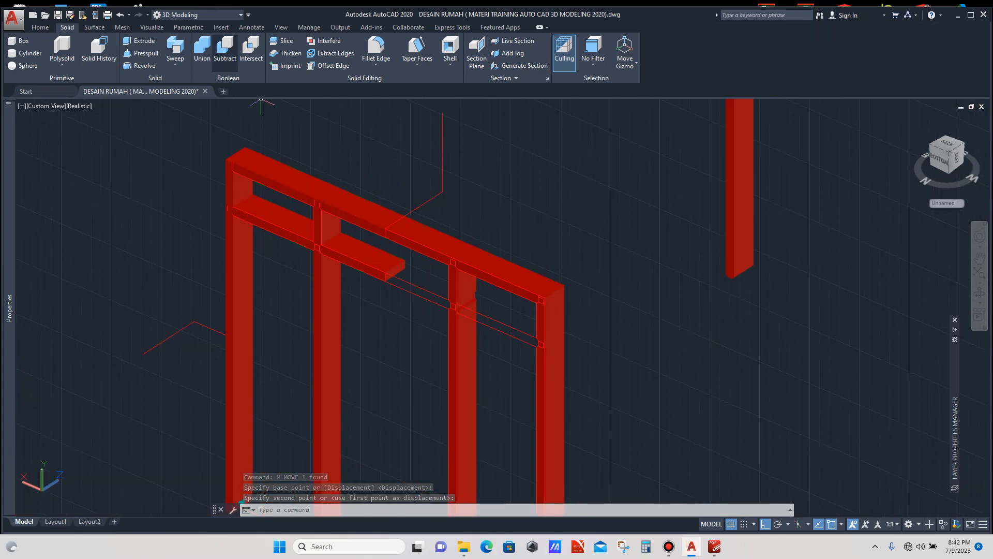
Unite the two upper half-beams into one solid spanning the full frame width.
{"action": "left_click", "coordinate": [202, 48]}
{"action": "left_click", "coordinate": [355, 207]}
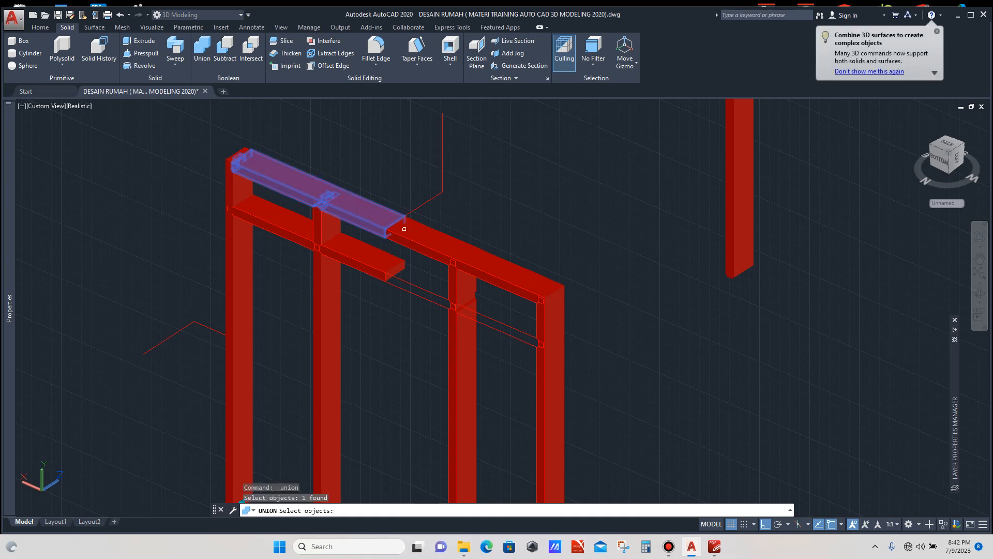
{"action": "scroll", "coordinate": [429, 237], "scroll_direction": "up", "scroll_amount": 2}
{"action": "left_click", "coordinate": [435, 235]}
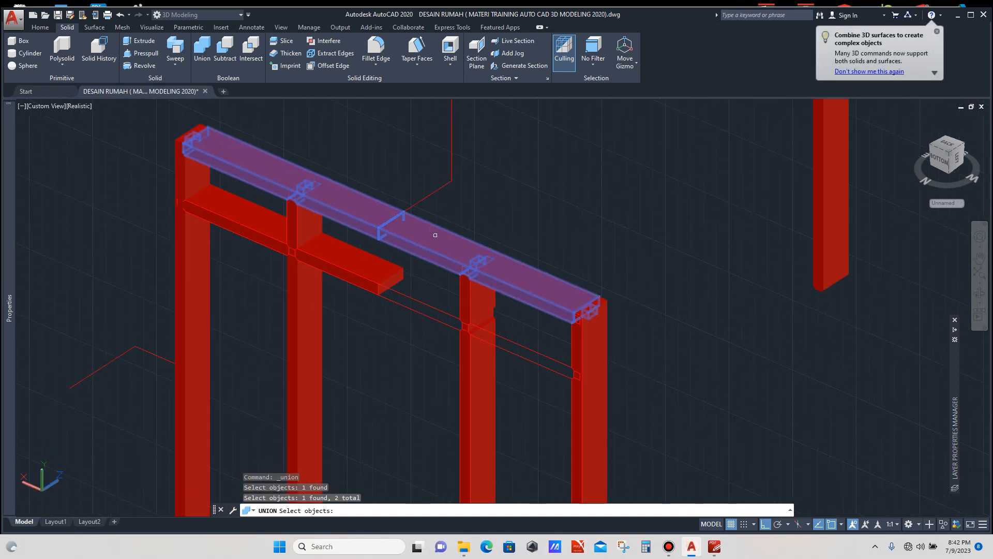
{"action": "key", "text": "Return"}
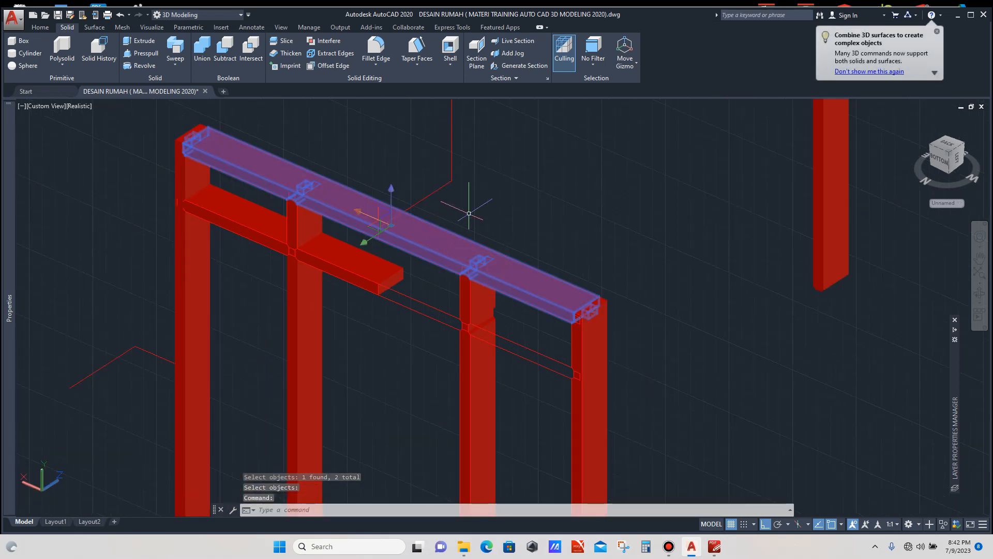
{"action": "key", "text": "Escape"}
{"action": "scroll", "coordinate": [469, 210], "scroll_direction": "down", "scroll_amount": 4}
{"action": "scroll", "coordinate": [457, 216], "scroll_direction": "up", "scroll_amount": 2}
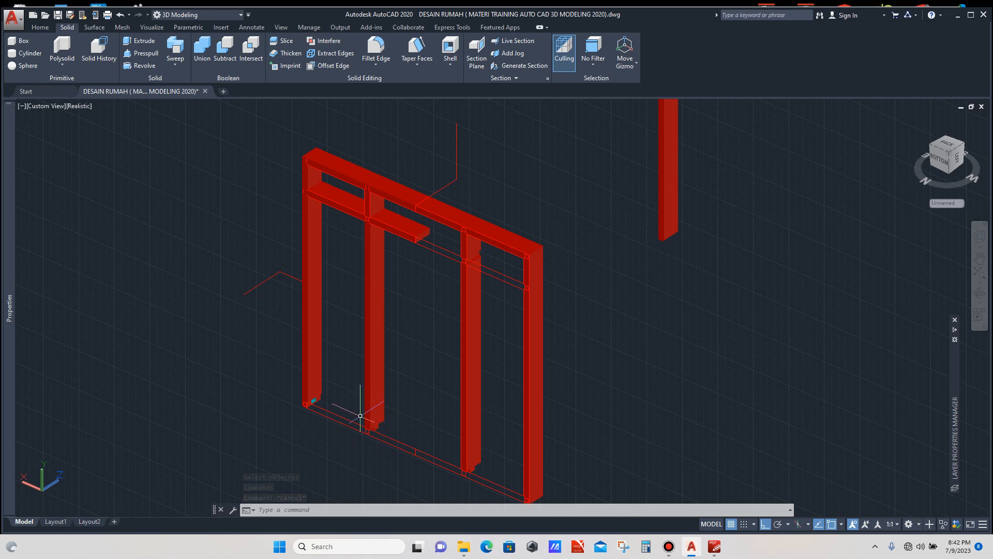
Mirror the united upper beam in 3D about the frame's mid-height plane to form the bottom beam, keeping the source beam.
{"action": "left_click", "coordinate": [446, 213]}
{"action": "type", "text": "mi"}
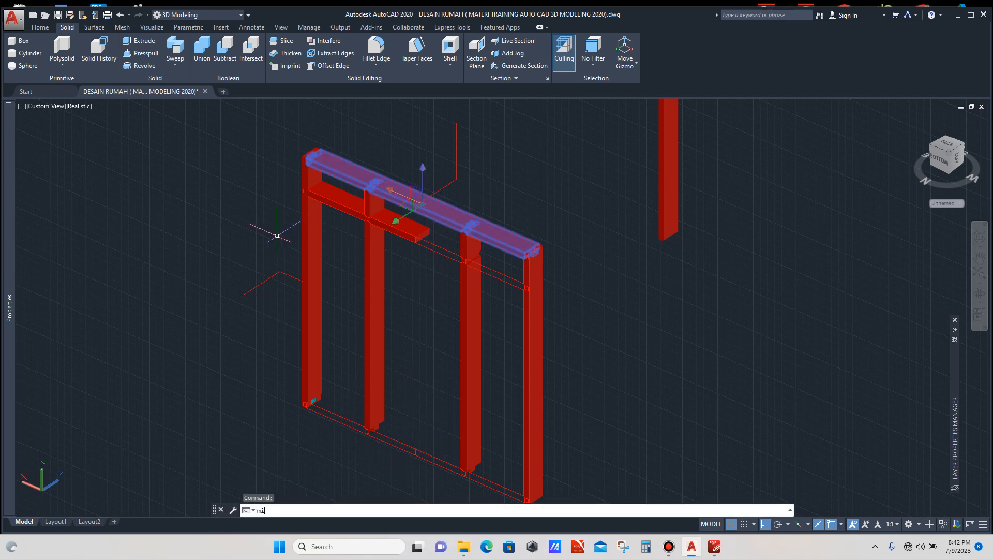
{"action": "key", "text": "Down"}
{"action": "key", "text": "Return"}
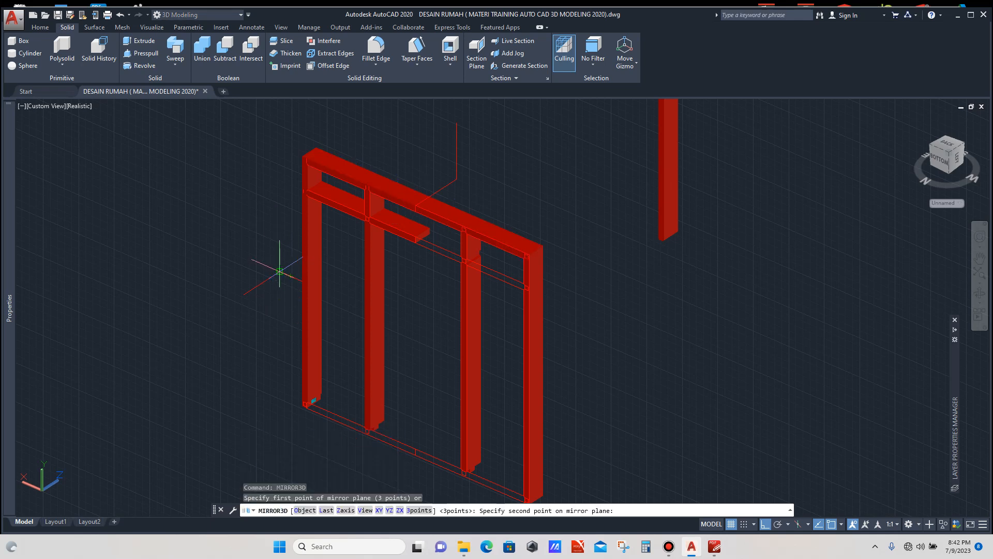
{"action": "left_click", "coordinate": [279, 271]}
{"action": "left_click", "coordinate": [261, 271]}
{"action": "key", "text": "Return"}
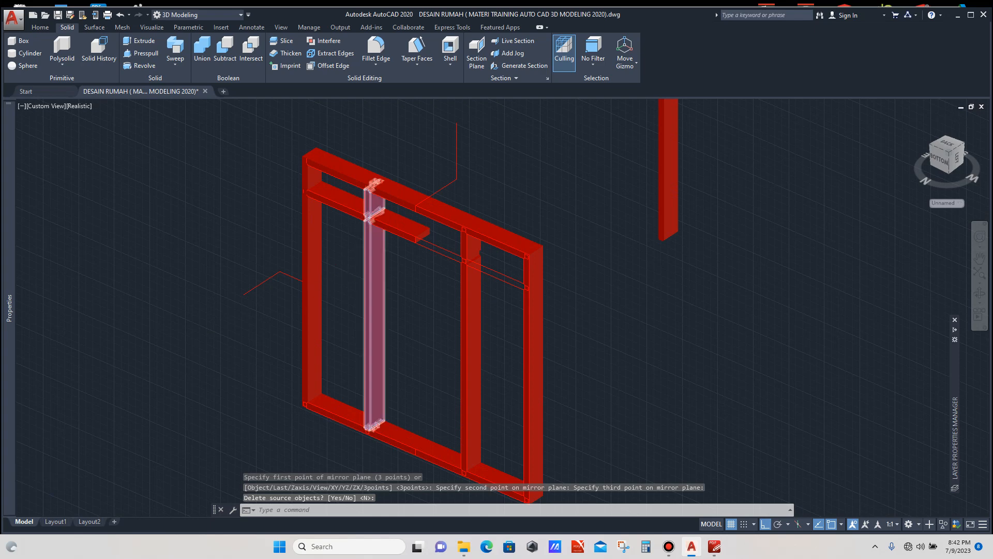
Examine the completed outer frame and the crossing between the intermediate half-beam and the inner post.
{"action": "scroll", "coordinate": [388, 395], "scroll_direction": "up", "scroll_amount": 5}
{"action": "scroll", "coordinate": [386, 395], "scroll_direction": "down", "scroll_amount": 7}
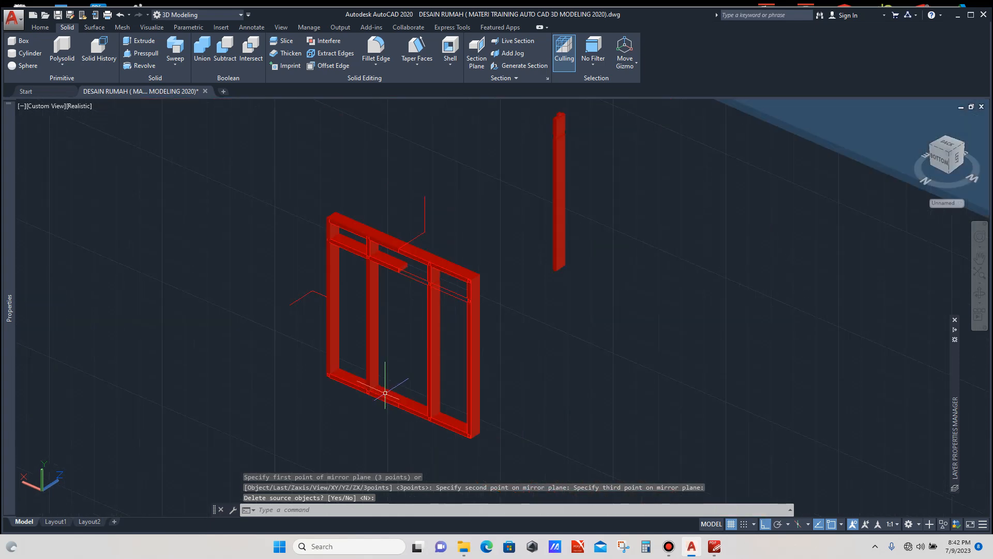
{"action": "scroll", "coordinate": [385, 394], "scroll_direction": "down", "scroll_amount": 3}
{"action": "scroll", "coordinate": [381, 290], "scroll_direction": "up", "scroll_amount": 7}
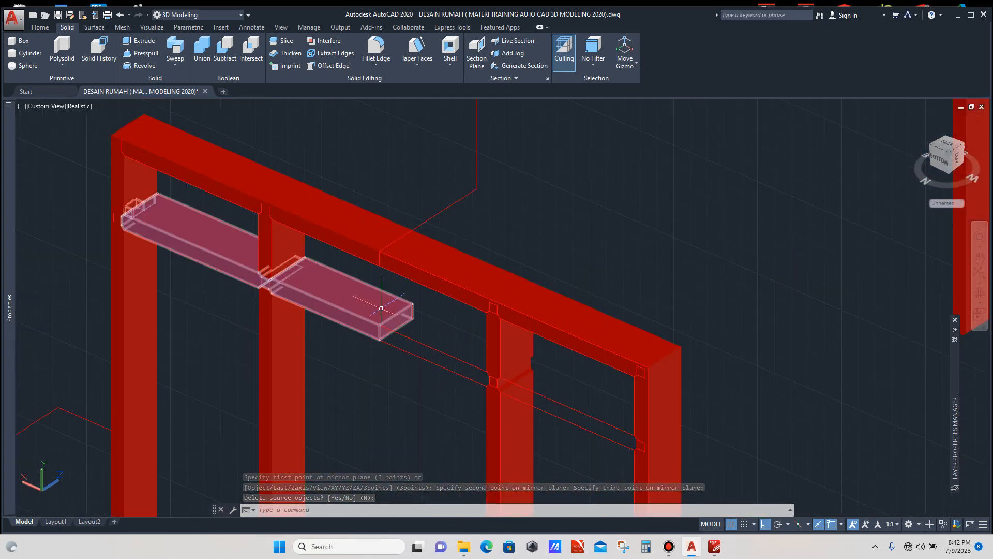
{"action": "scroll", "coordinate": [315, 285], "scroll_direction": "up", "scroll_amount": 3}
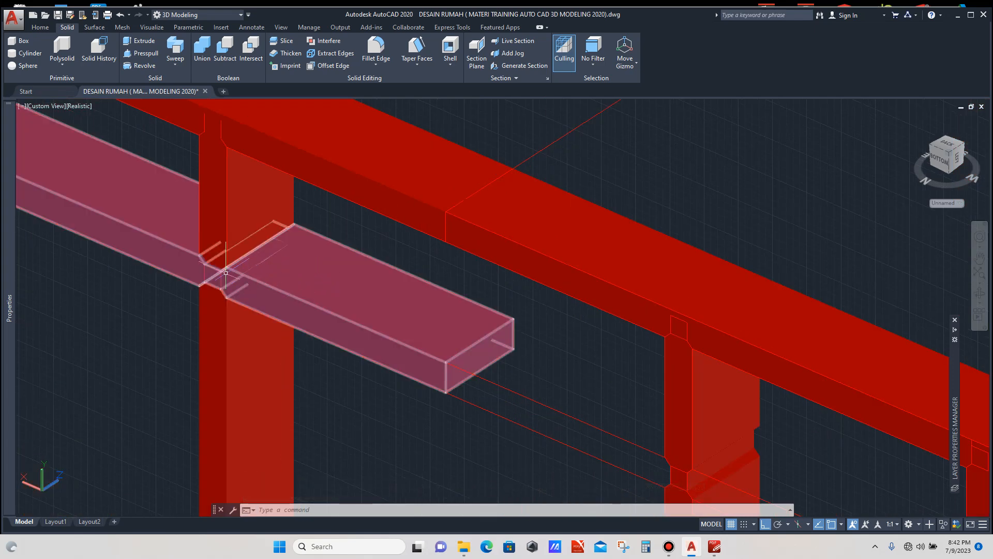
{"action": "scroll", "coordinate": [226, 273], "scroll_direction": "up", "scroll_amount": 2}
{"action": "scroll", "coordinate": [355, 260], "scroll_direction": "down", "scroll_amount": 3}
{"action": "scroll", "coordinate": [354, 270], "scroll_direction": "down", "scroll_amount": 2}
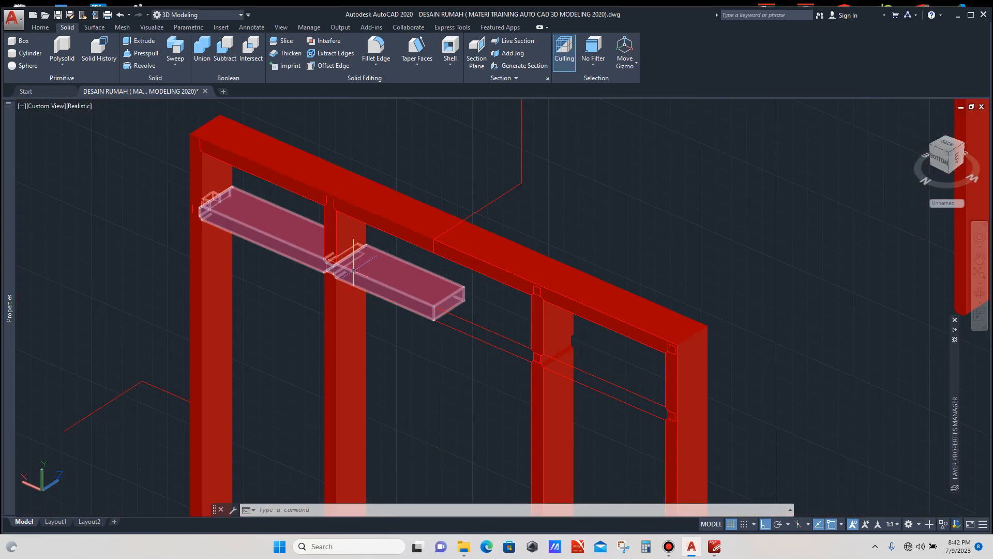
Erase the spare post solids standing in free space beside the frame.
{"action": "scroll", "coordinate": [353, 270], "scroll_direction": "down", "scroll_amount": 7}
{"action": "scroll", "coordinate": [462, 205], "scroll_direction": "up", "scroll_amount": 2}
{"action": "left_click", "coordinate": [462, 206]}
{"action": "left_click", "coordinate": [421, 264]}
{"action": "key", "text": "Delete"}
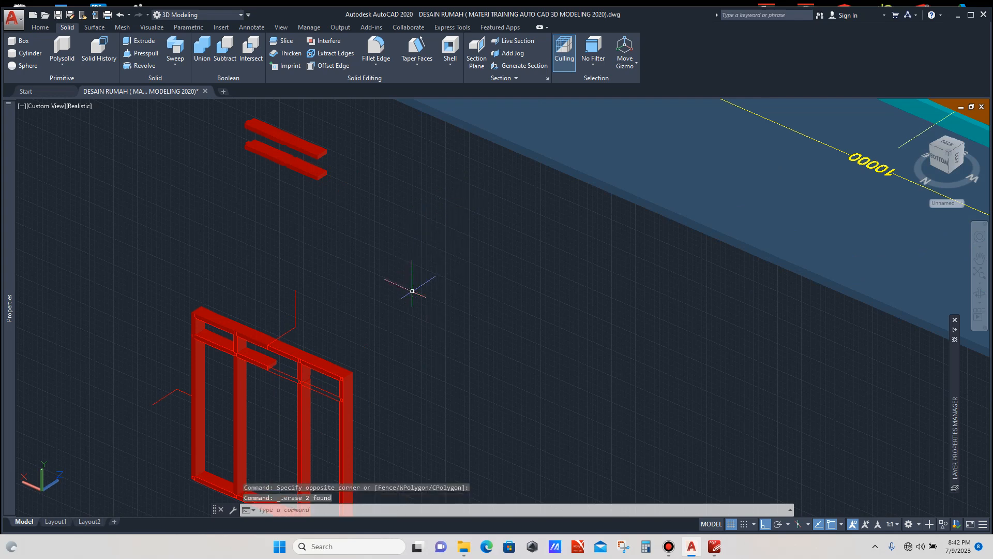
Erase the two spare half-beams lying in free space above the frame.
{"action": "scroll", "coordinate": [412, 291], "scroll_direction": "down", "scroll_amount": 3}
{"action": "scroll", "coordinate": [382, 177], "scroll_direction": "up", "scroll_amount": 4}
{"action": "left_click", "coordinate": [381, 181]}
{"action": "left_click", "coordinate": [288, 273]}
{"action": "key", "text": "Delete"}
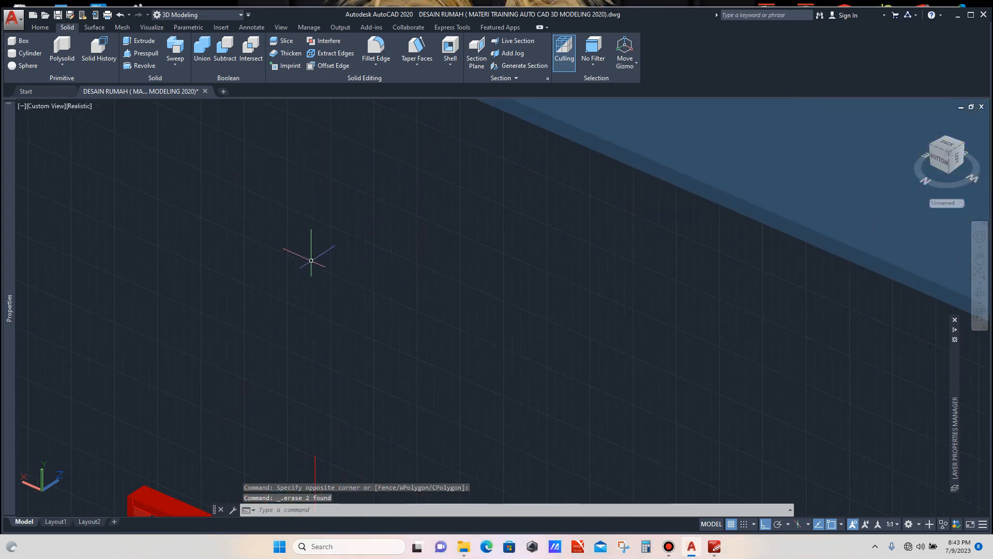
Copy the intermediate half-beam together with the inner post it crosses to free space beside the frame.
{"action": "scroll", "coordinate": [310, 261], "scroll_direction": "down", "scroll_amount": 3}
{"action": "scroll", "coordinate": [289, 315], "scroll_direction": "up", "scroll_amount": 6}
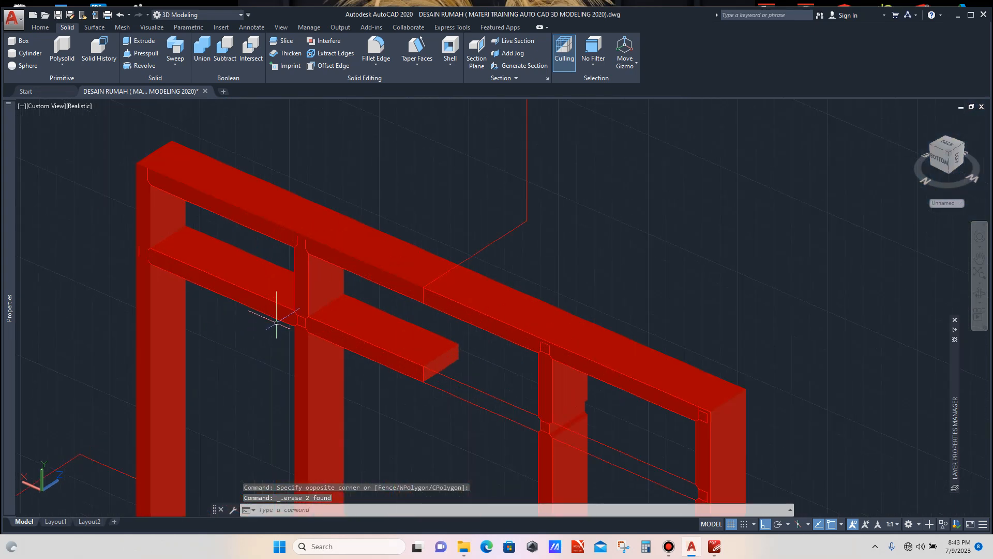
{"action": "scroll", "coordinate": [276, 322], "scroll_direction": "up", "scroll_amount": 1}
{"action": "scroll", "coordinate": [336, 307], "scroll_direction": "up", "scroll_amount": 3}
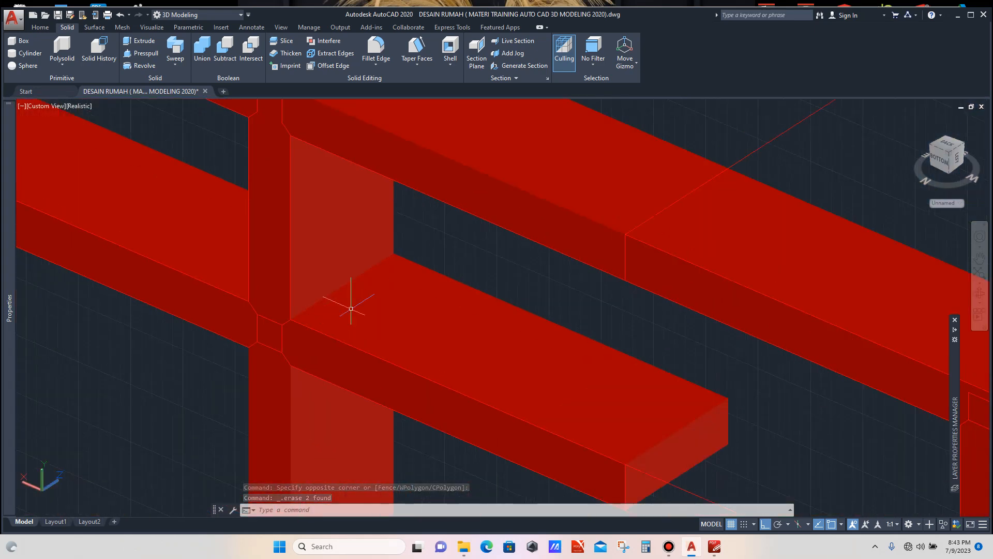
{"action": "scroll", "coordinate": [414, 302], "scroll_direction": "down", "scroll_amount": 4}
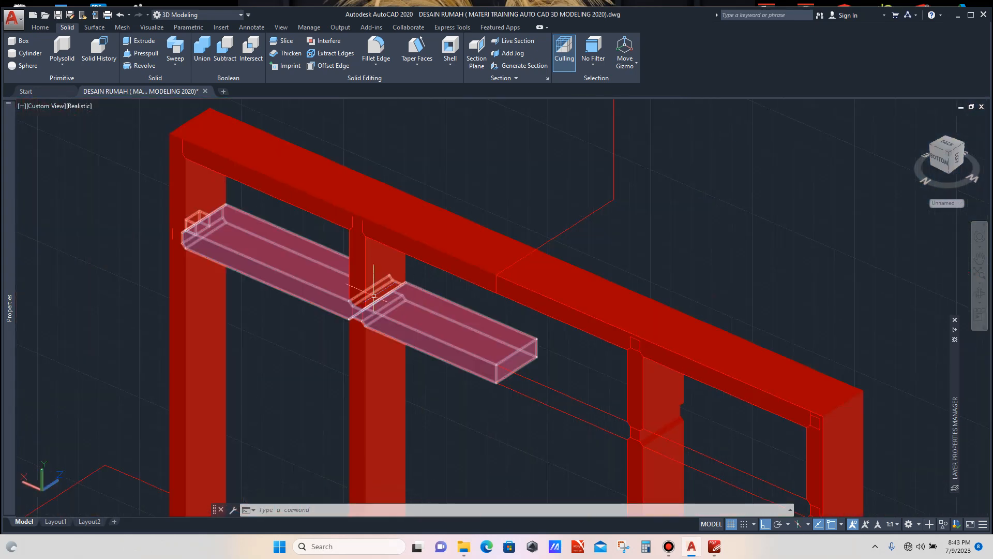
{"action": "left_click", "coordinate": [334, 272]}
{"action": "left_click", "coordinate": [377, 266]}
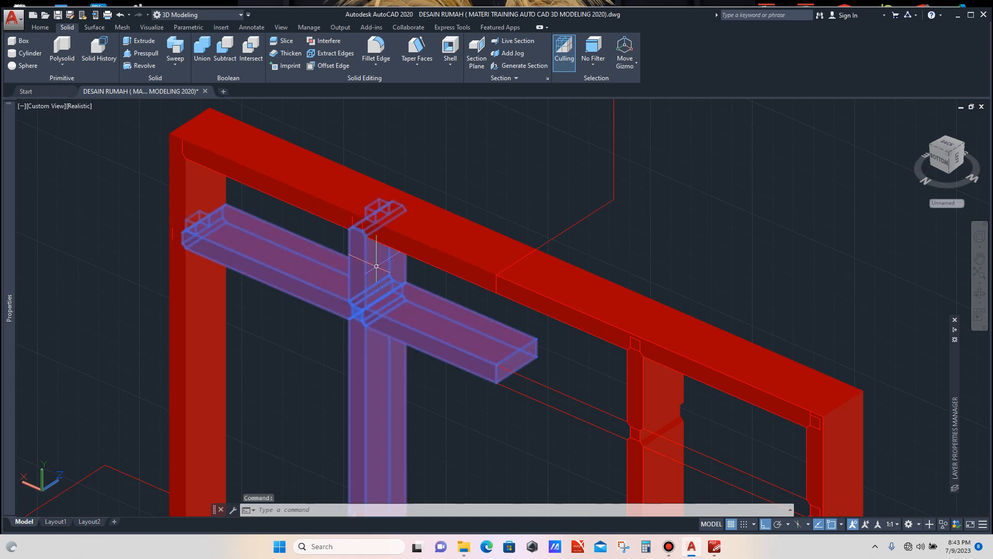
{"action": "scroll", "coordinate": [417, 301], "scroll_direction": "down", "scroll_amount": 2}
{"action": "scroll", "coordinate": [418, 311], "scroll_direction": "down", "scroll_amount": 4}
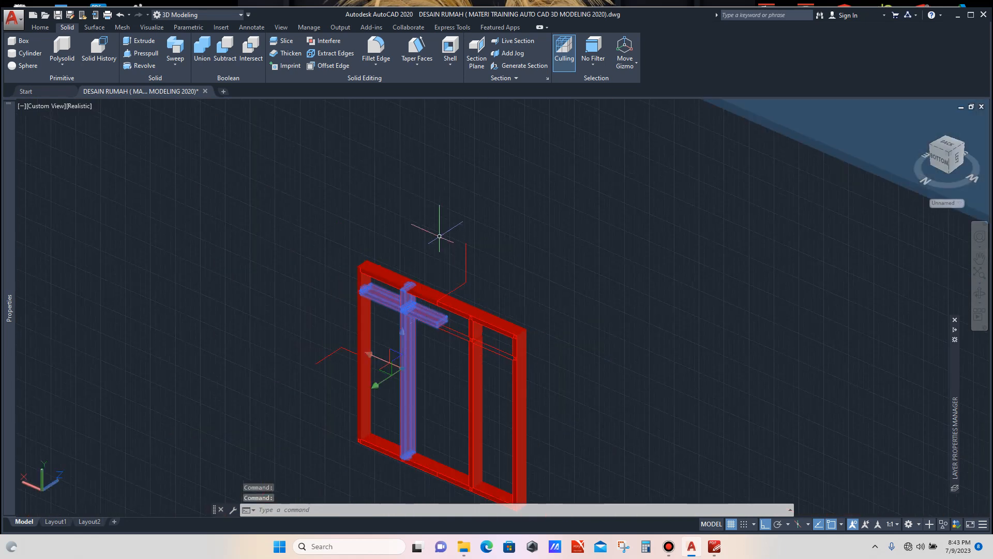
{"action": "type", "text": "co"}
{"action": "key", "text": "Return"}
{"action": "scroll", "coordinate": [493, 263], "scroll_direction": "down", "scroll_amount": 2}
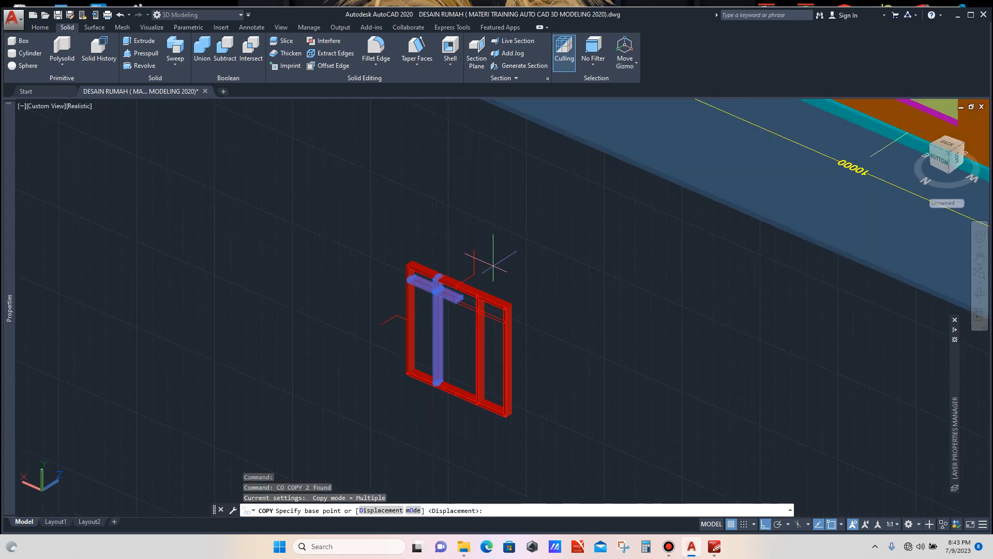
{"action": "left_click", "coordinate": [530, 263]}
{"action": "left_click", "coordinate": [380, 205]}
{"action": "key", "text": "Escape"}
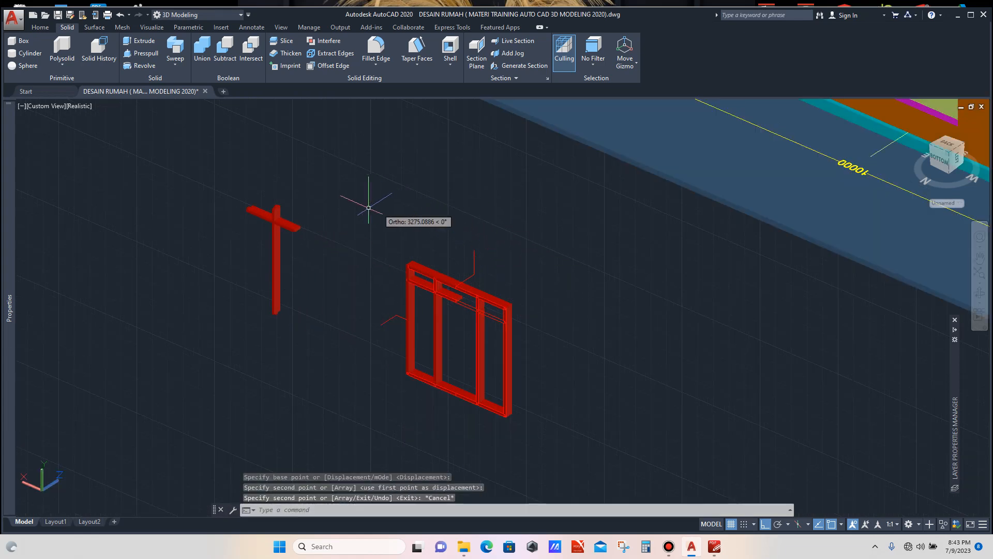
Examine how the copied half-beam and post interlock at their crossing joint.
{"action": "scroll", "coordinate": [274, 208], "scroll_direction": "up", "scroll_amount": 6}
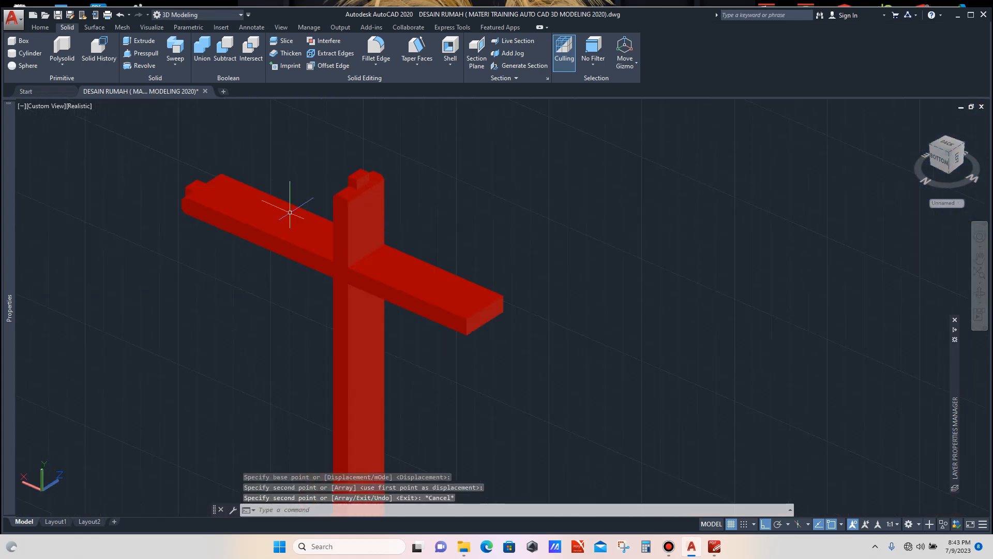
{"action": "scroll", "coordinate": [364, 244], "scroll_direction": "up", "scroll_amount": 4}
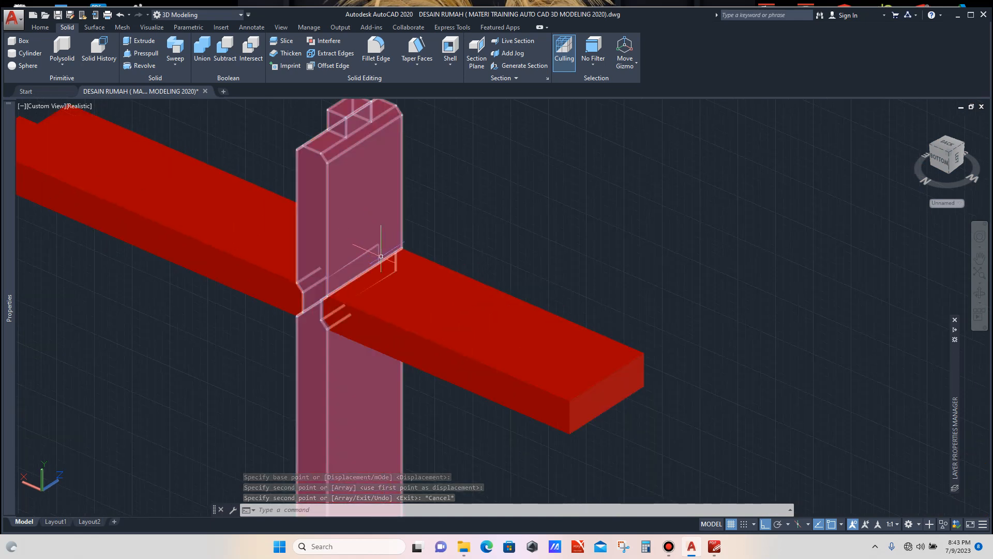
{"action": "scroll", "coordinate": [381, 258], "scroll_direction": "down", "scroll_amount": 2}
{"action": "scroll", "coordinate": [366, 285], "scroll_direction": "up", "scroll_amount": 3}
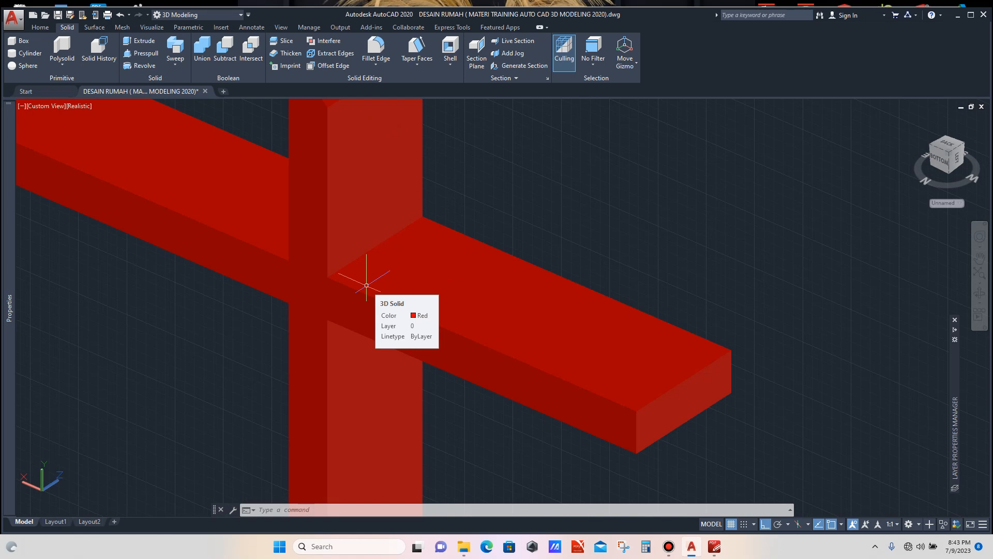
{"action": "left_click", "coordinate": [366, 285]}
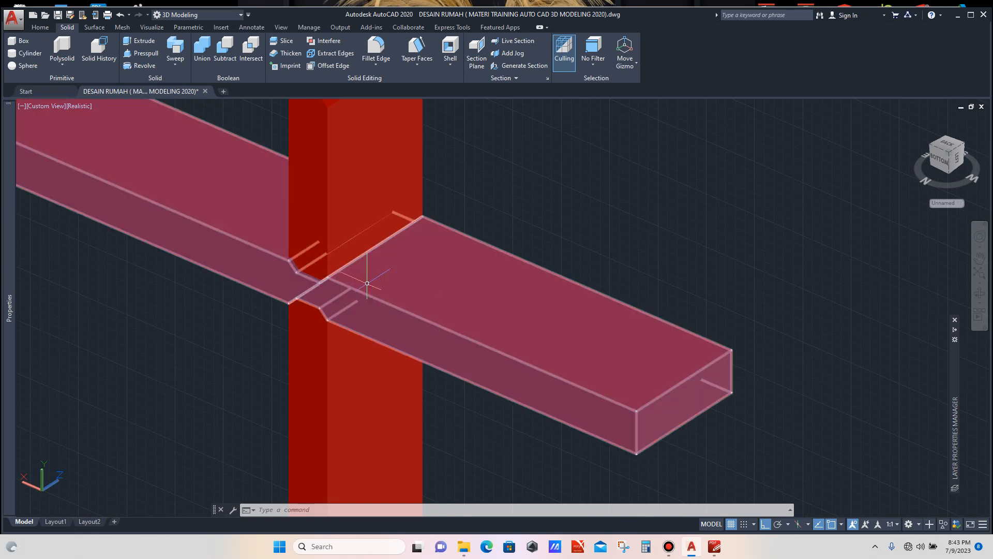
{"action": "scroll", "coordinate": [369, 282], "scroll_direction": "down", "scroll_amount": 2}
{"action": "scroll", "coordinate": [333, 279], "scroll_direction": "up", "scroll_amount": 4}
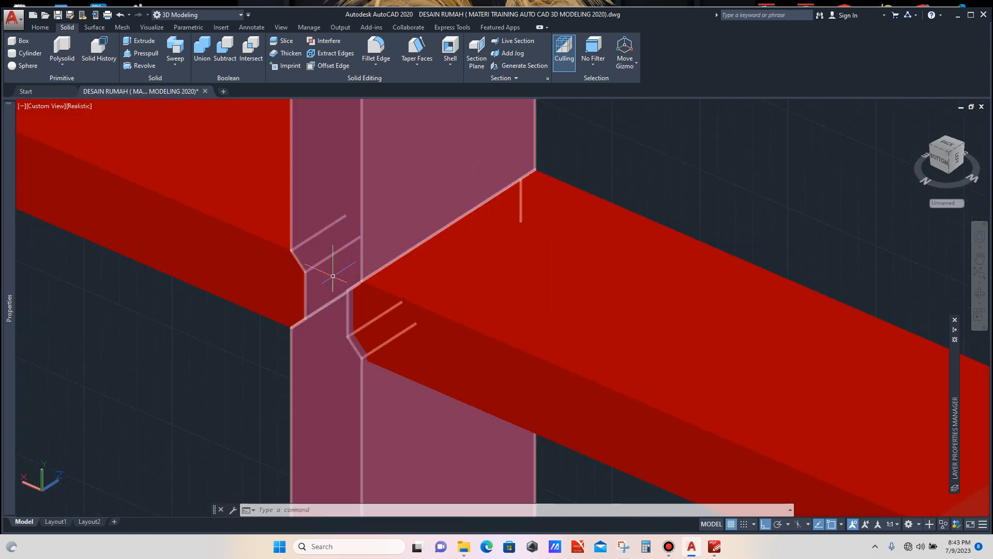
{"action": "scroll", "coordinate": [356, 266], "scroll_direction": "down", "scroll_amount": 3}
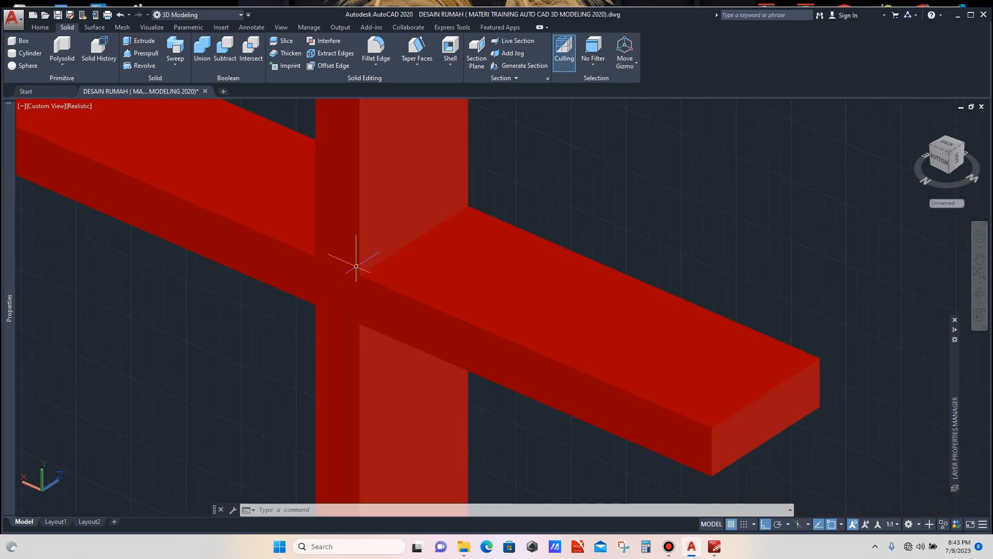
{"action": "scroll", "coordinate": [374, 268], "scroll_direction": "up", "scroll_amount": 2}
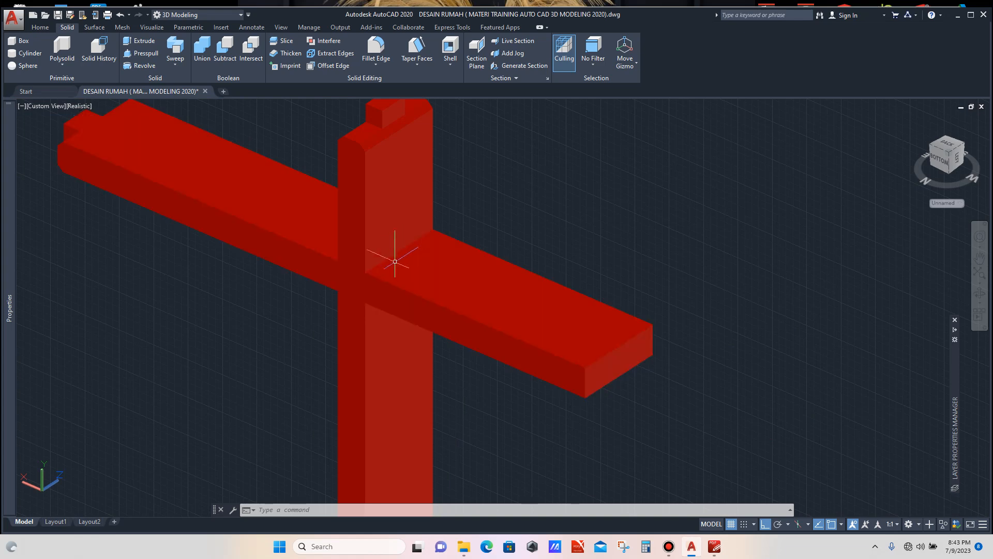
{"action": "scroll", "coordinate": [407, 254], "scroll_direction": "up", "scroll_amount": 2}
{"action": "scroll", "coordinate": [406, 251], "scroll_direction": "down", "scroll_amount": 5}
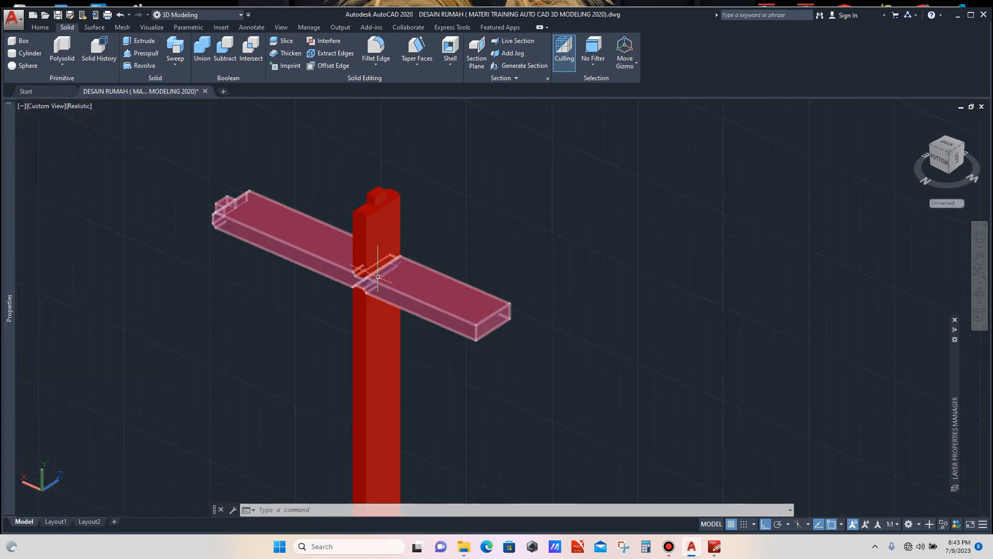
{"action": "scroll", "coordinate": [379, 276], "scroll_direction": "up", "scroll_amount": 3}
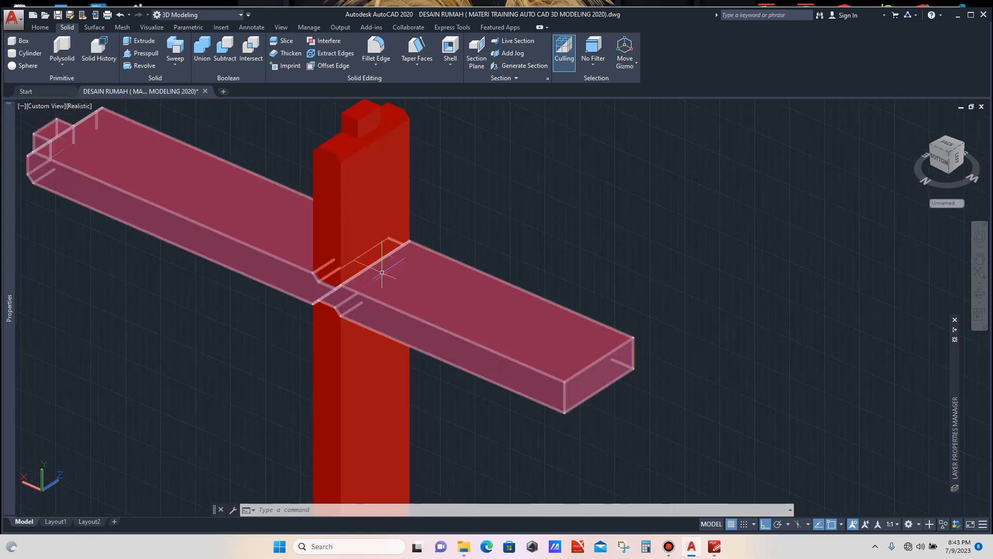
Move the copied post away from the copied half-beam into free space.
{"action": "scroll", "coordinate": [354, 290], "scroll_direction": "down", "scroll_amount": 4}
{"action": "left_click", "coordinate": [372, 261]}
{"action": "type", "text": "m"}
{"action": "key", "text": "Return"}
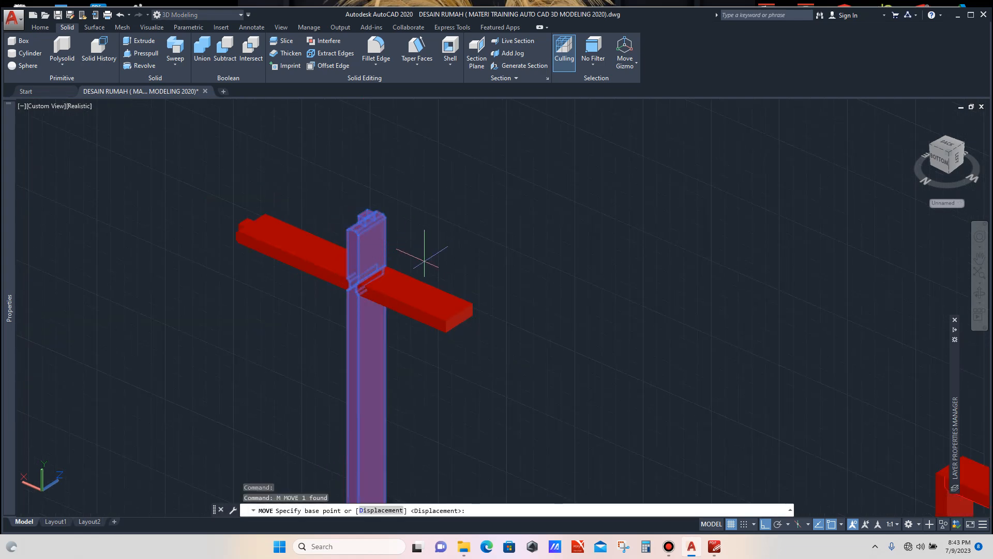
{"action": "scroll", "coordinate": [425, 248], "scroll_direction": "down", "scroll_amount": 3}
{"action": "left_click", "coordinate": [438, 350]}
{"action": "left_click", "coordinate": [496, 290]}
Examine the crossing notches and the end tenon of the copied half-beam.
{"action": "scroll", "coordinate": [408, 264], "scroll_direction": "up", "scroll_amount": 6}
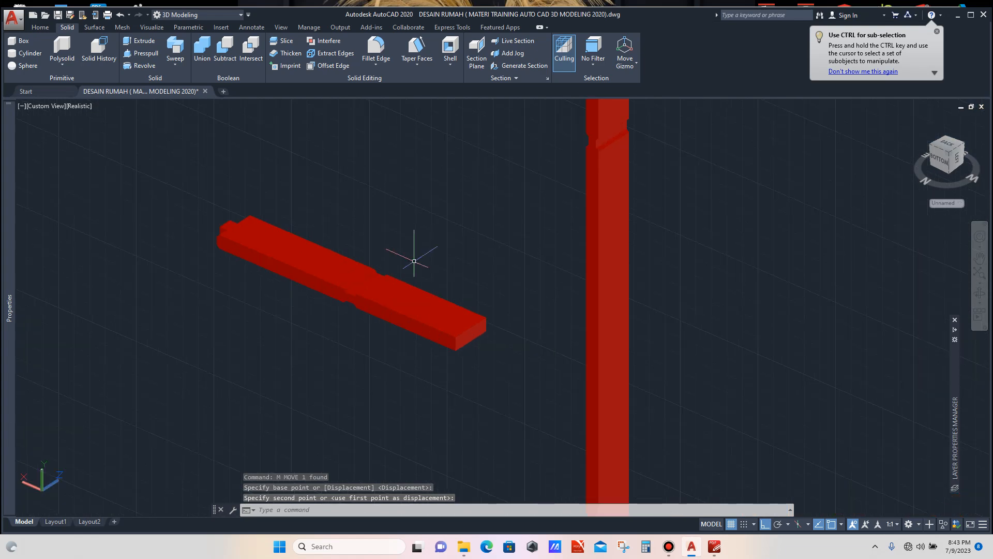
{"action": "scroll", "coordinate": [342, 297], "scroll_direction": "up", "scroll_amount": 3}
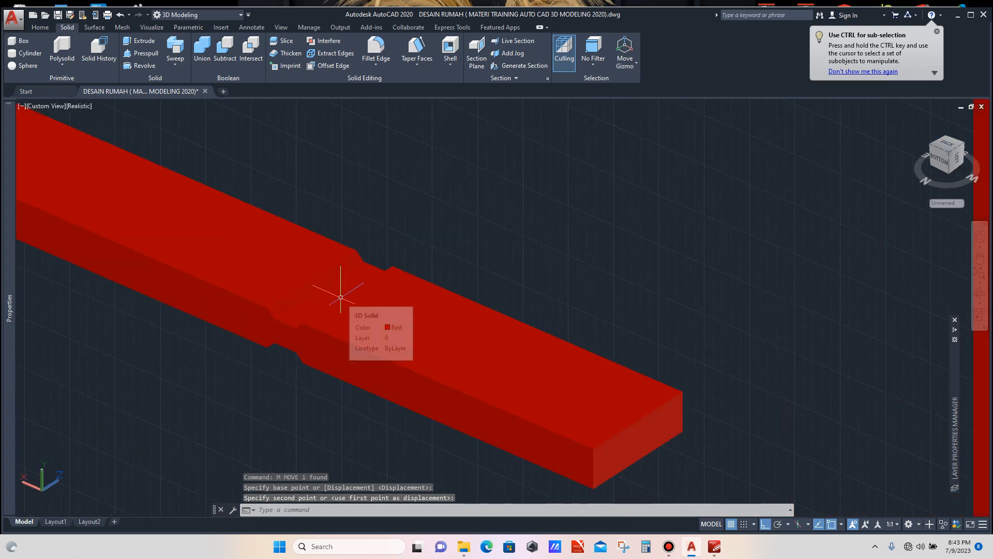
{"action": "left_click", "coordinate": [312, 290]}
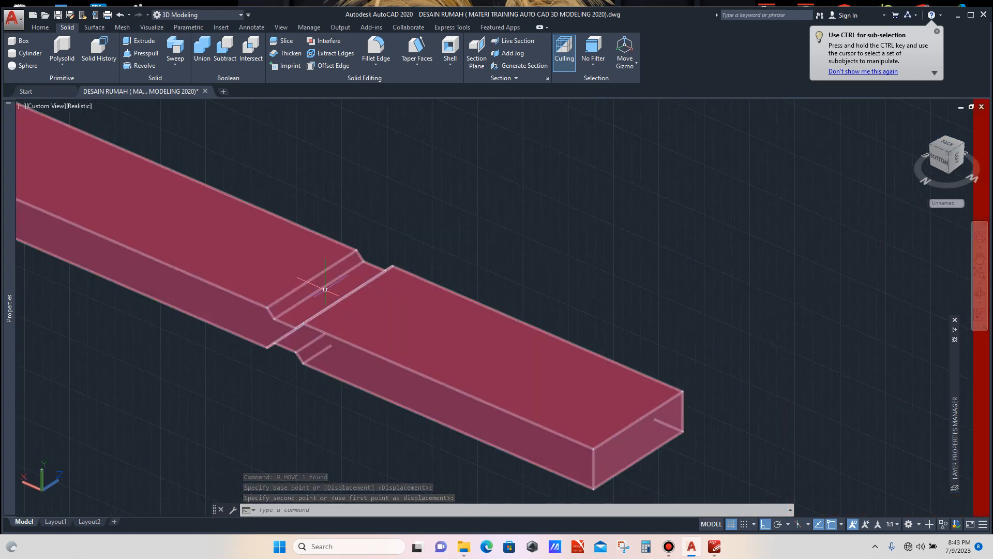
{"action": "scroll", "coordinate": [327, 289], "scroll_direction": "down", "scroll_amount": 2}
{"action": "scroll", "coordinate": [327, 288], "scroll_direction": "up", "scroll_amount": 2}
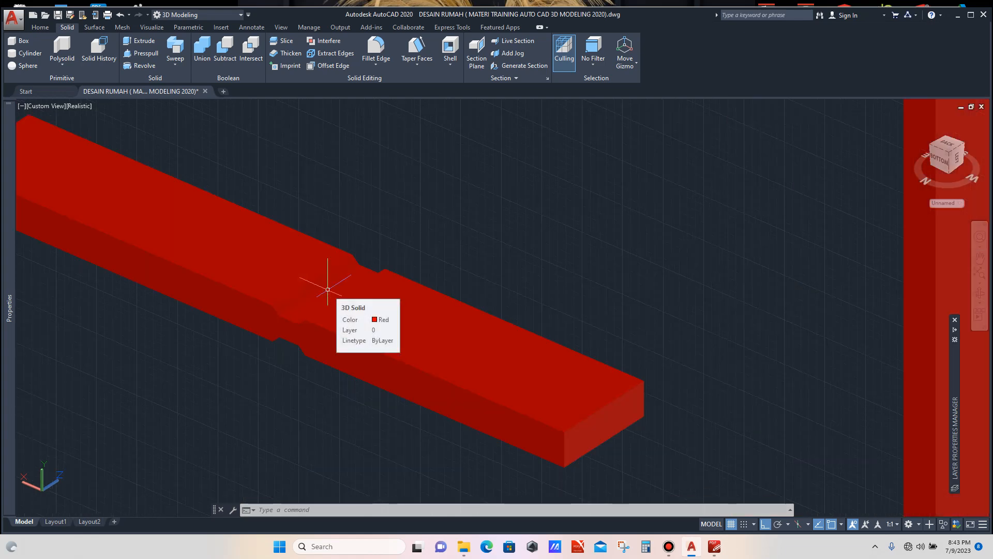
{"action": "scroll", "coordinate": [327, 289], "scroll_direction": "down", "scroll_amount": 2}
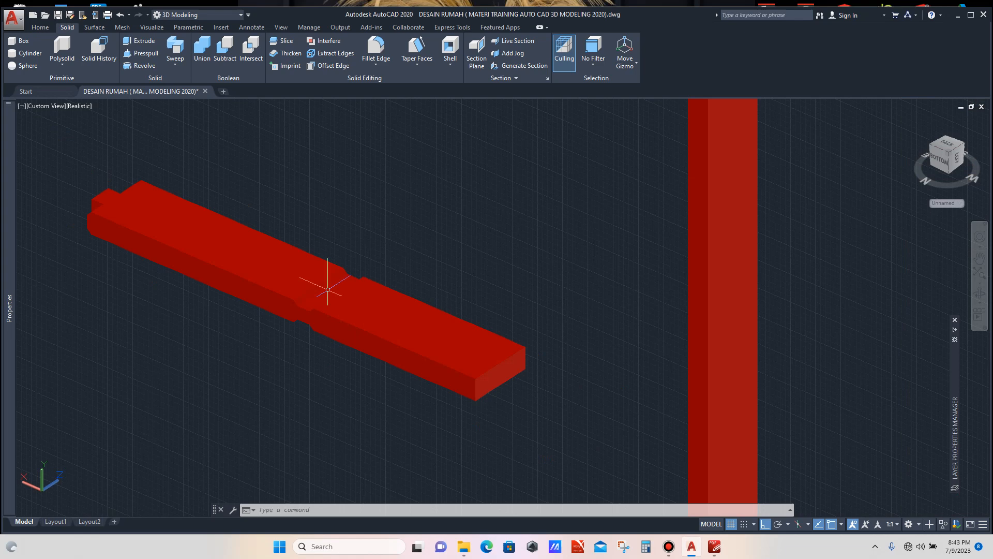
{"action": "scroll", "coordinate": [328, 289], "scroll_direction": "up", "scroll_amount": 2}
{"action": "scroll", "coordinate": [327, 289], "scroll_direction": "down", "scroll_amount": 2}
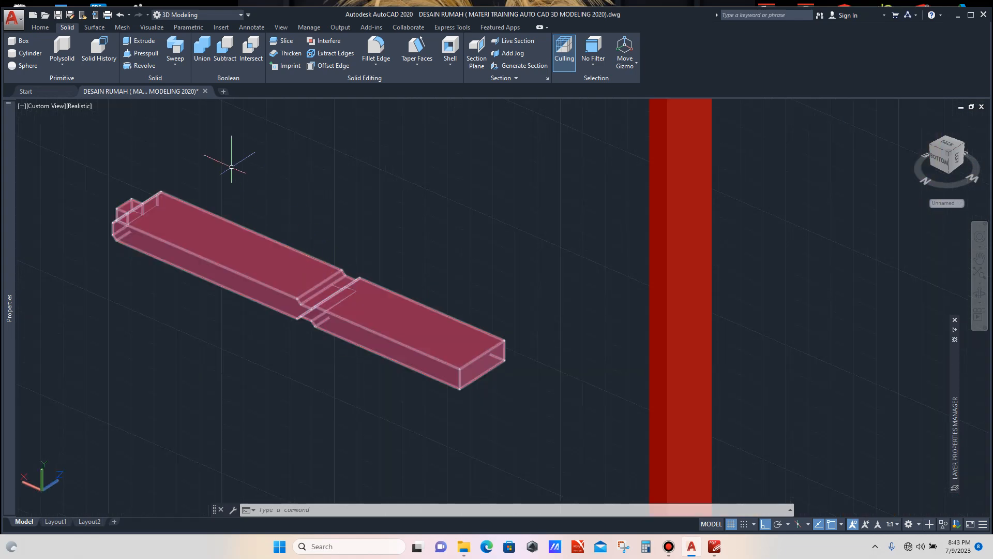
{"action": "scroll", "coordinate": [223, 165], "scroll_direction": "up", "scroll_amount": 2}
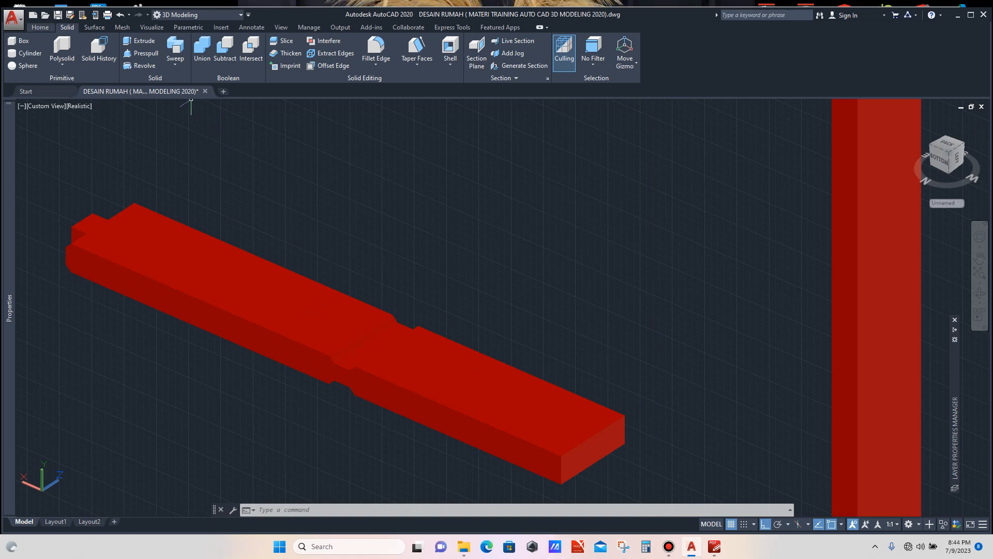
Draw a closed rectangular polyline on the copied half-beam's side face, spanning the crossing notches between their outer corners.
{"action": "left_click", "coordinate": [40, 26]}
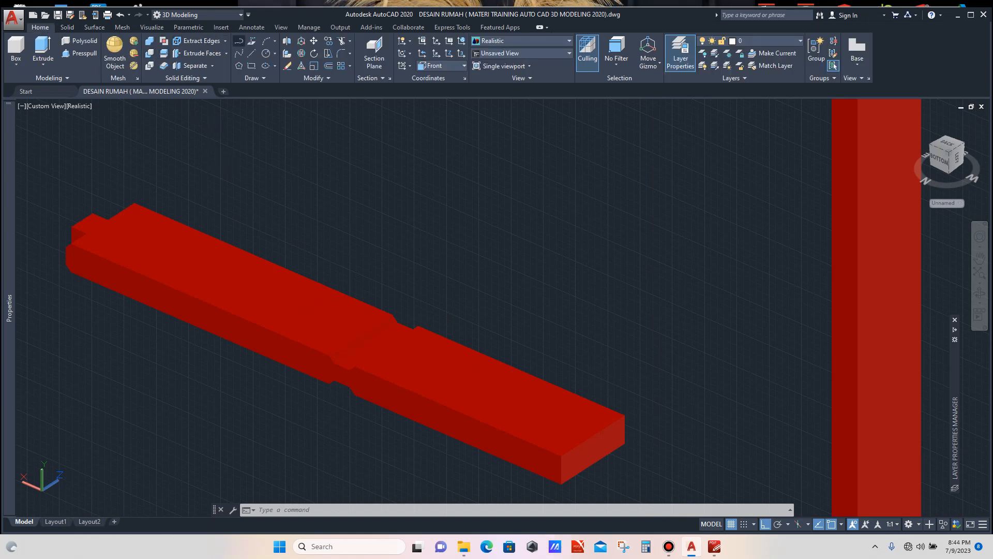
{"action": "left_click", "coordinate": [239, 41]}
{"action": "scroll", "coordinate": [336, 367], "scroll_direction": "up", "scroll_amount": 8}
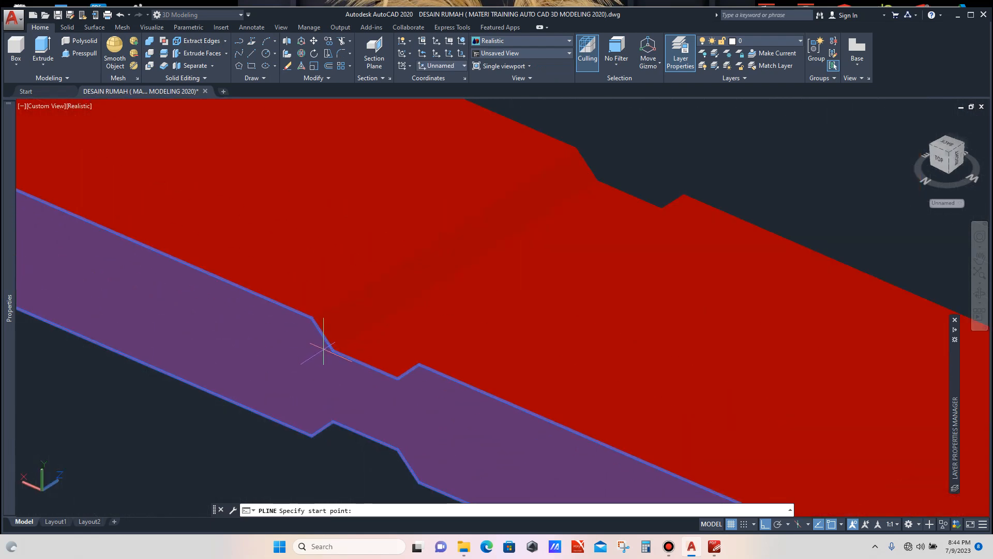
{"action": "left_click", "coordinate": [311, 317]}
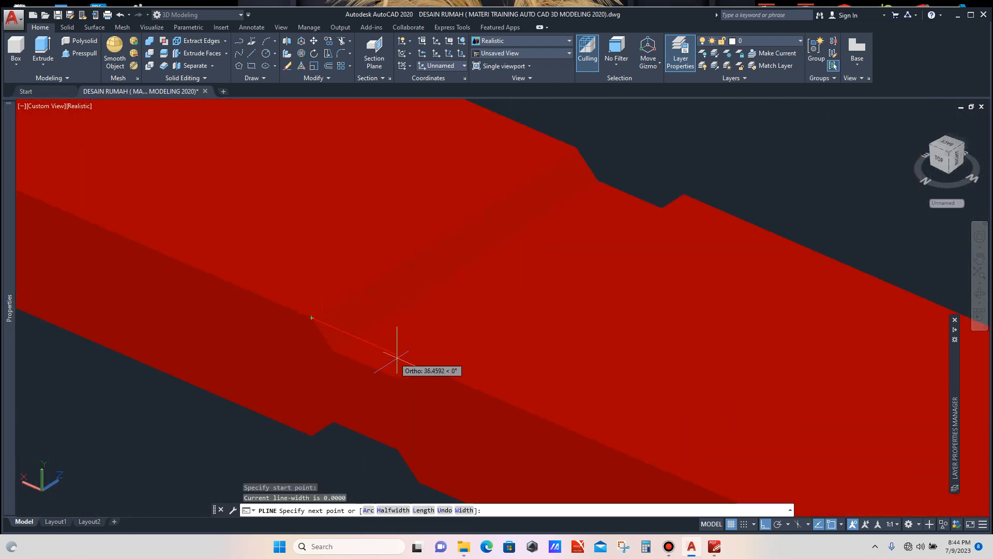
{"action": "left_click", "coordinate": [419, 364]}
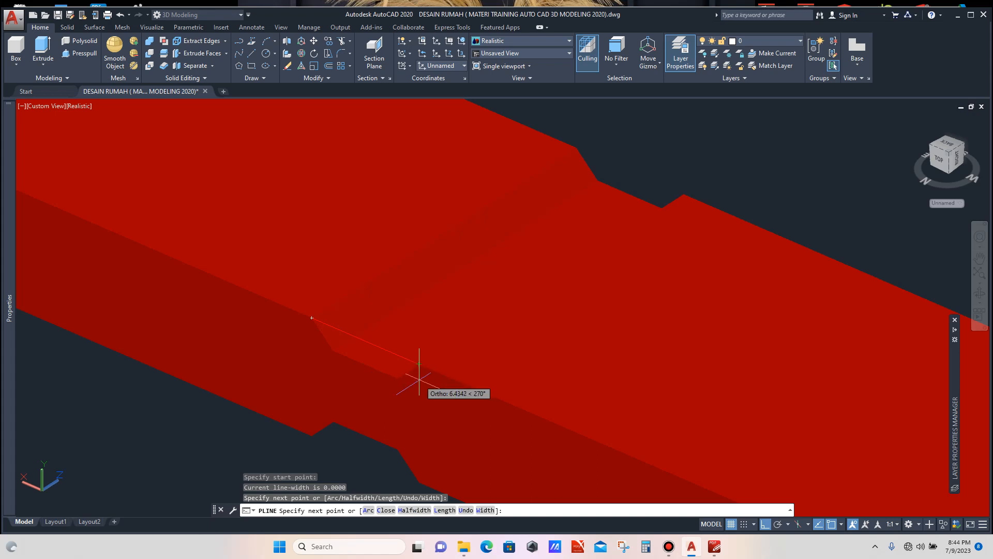
{"action": "scroll", "coordinate": [417, 388], "scroll_direction": "down", "scroll_amount": 2}
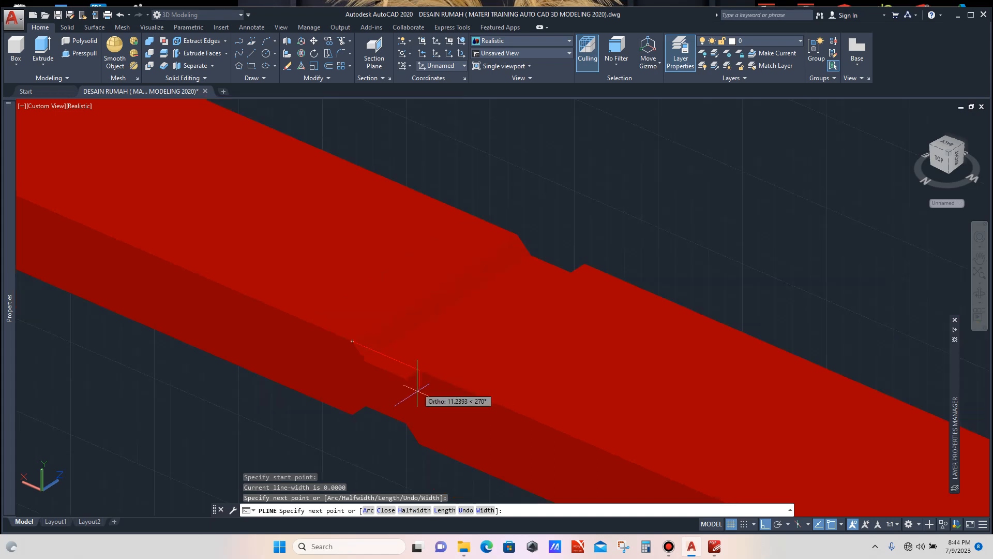
{"action": "left_click", "coordinate": [419, 443]}
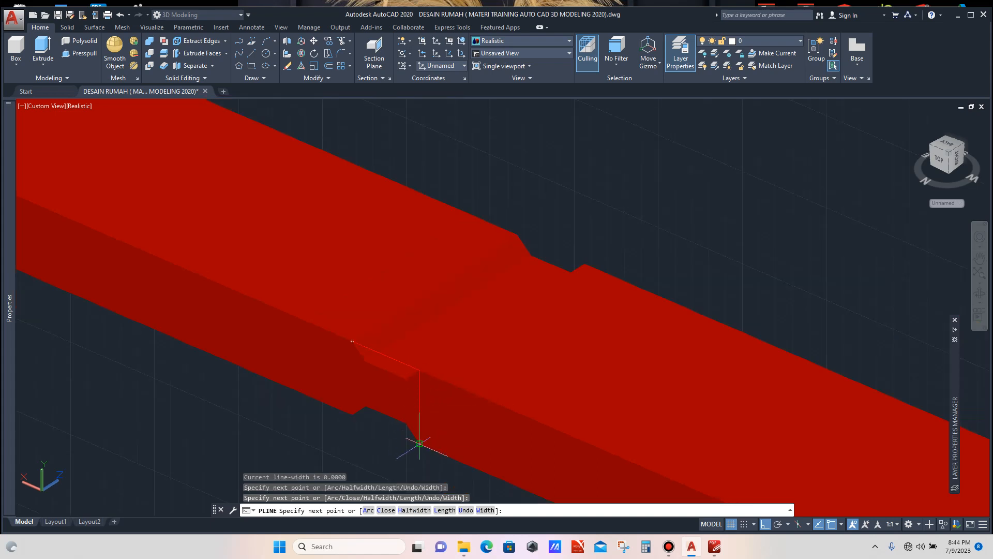
{"action": "left_click", "coordinate": [352, 414]}
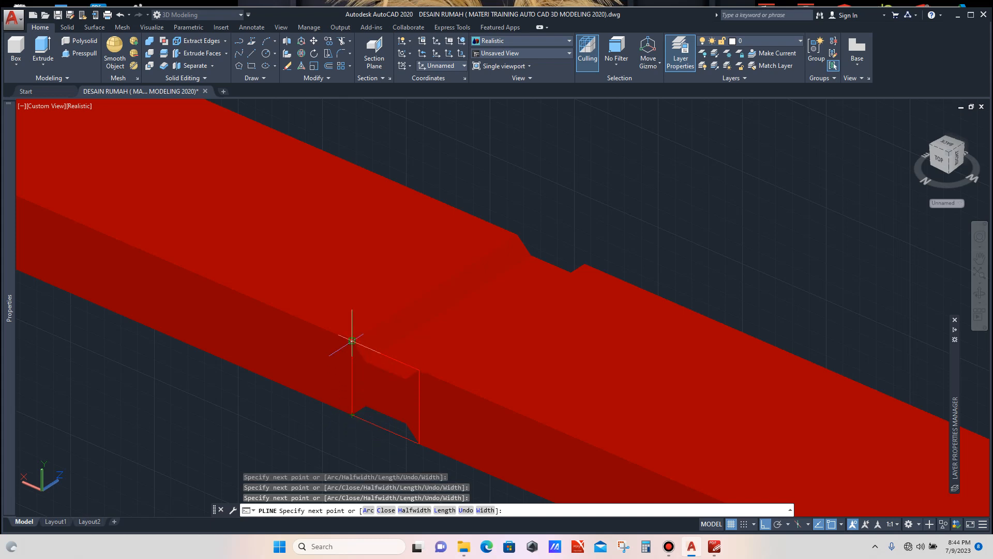
{"action": "left_click", "coordinate": [352, 341]}
{"action": "key", "text": "Escape"}
Extrude the rectangle at the crossing notches 75 into the half-beam as a solid block.
{"action": "scroll", "coordinate": [344, 315], "scroll_direction": "down", "scroll_amount": 4}
{"action": "scroll", "coordinate": [355, 369], "scroll_direction": "up", "scroll_amount": 3}
{"action": "left_click", "coordinate": [363, 349]}
{"action": "scroll", "coordinate": [331, 339], "scroll_direction": "down", "scroll_amount": 4}
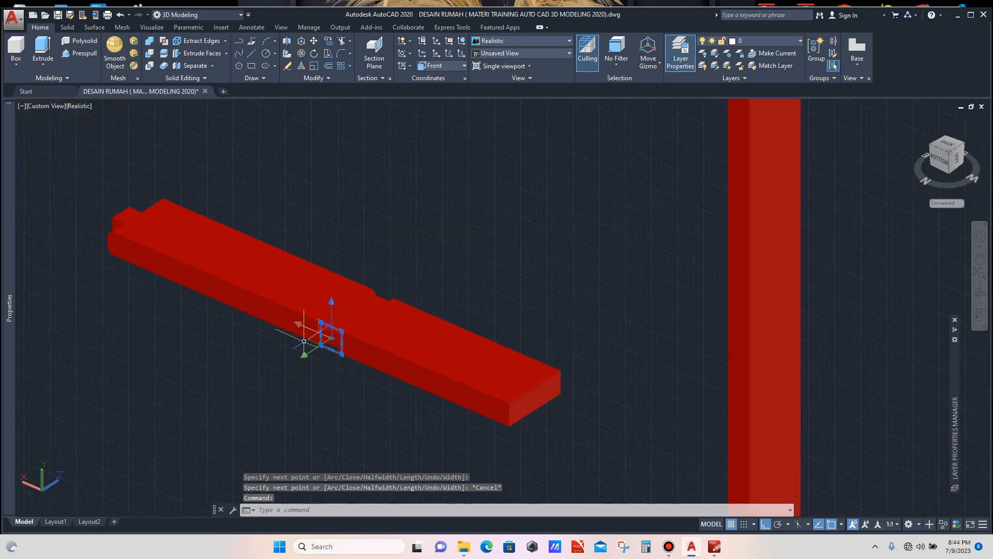
{"action": "left_click", "coordinate": [68, 27]}
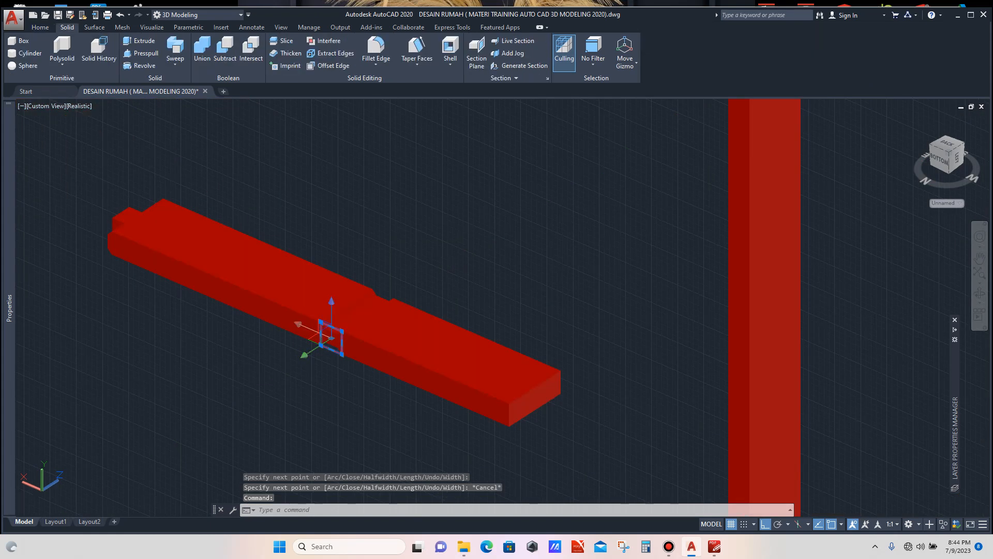
{"action": "left_click", "coordinate": [139, 42]}
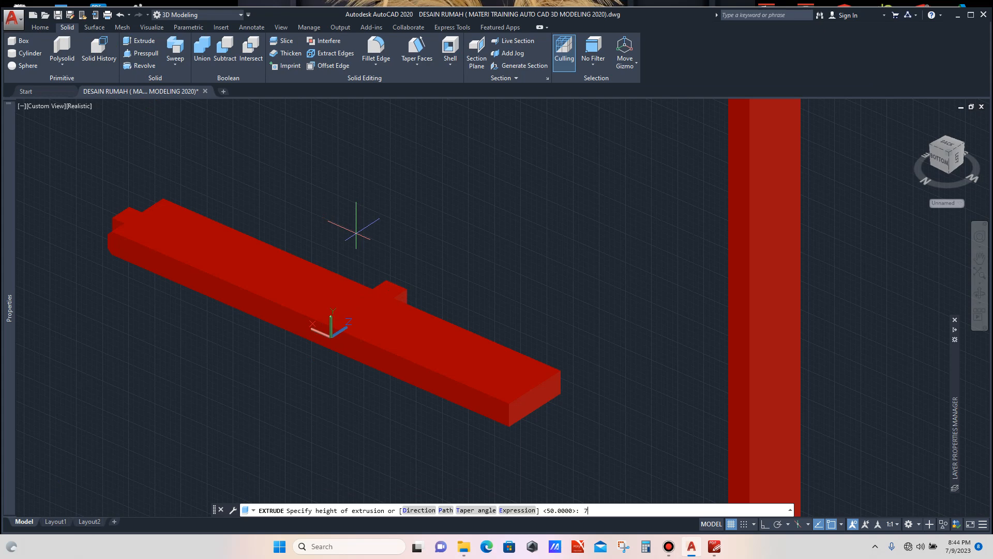
{"action": "key", "text": "Return"}
Copy the extruded block from the half-beam's crossing into the free space between the half-beam and the post.
{"action": "scroll", "coordinate": [344, 324], "scroll_direction": "up", "scroll_amount": 6}
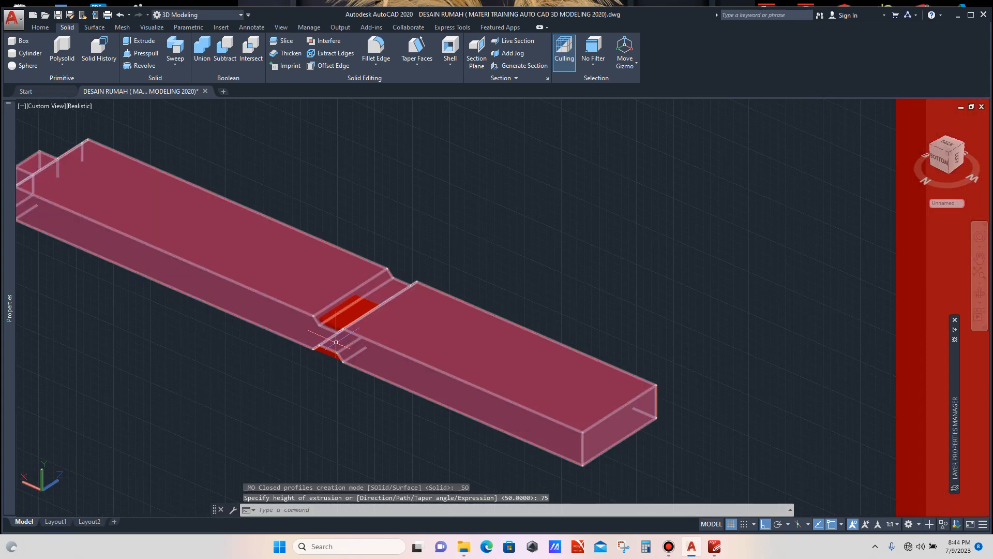
{"action": "left_click", "coordinate": [344, 324]}
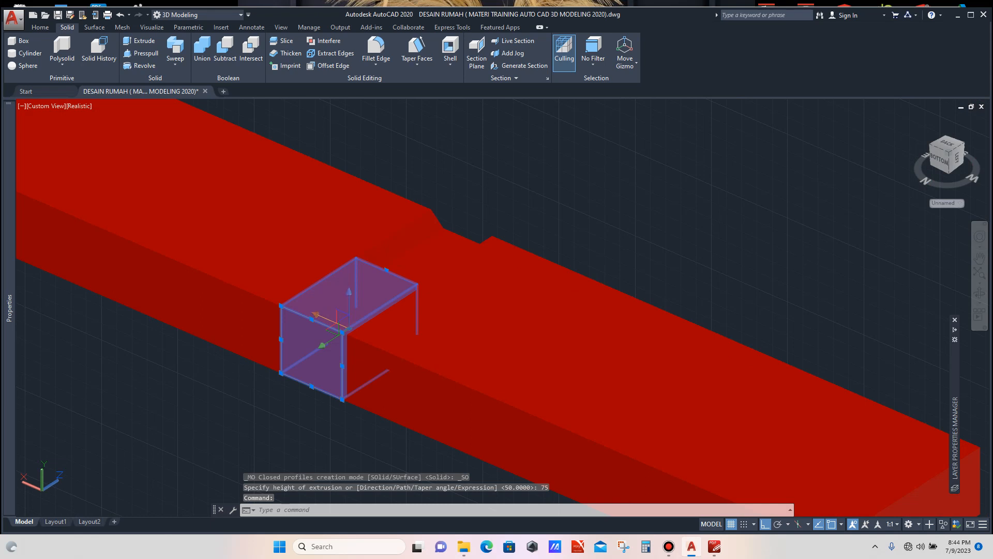
{"action": "scroll", "coordinate": [344, 324], "scroll_direction": "down", "scroll_amount": 3}
{"action": "scroll", "coordinate": [336, 310], "scroll_direction": "down", "scroll_amount": 4}
{"action": "scroll", "coordinate": [323, 307], "scroll_direction": "down", "scroll_amount": 4}
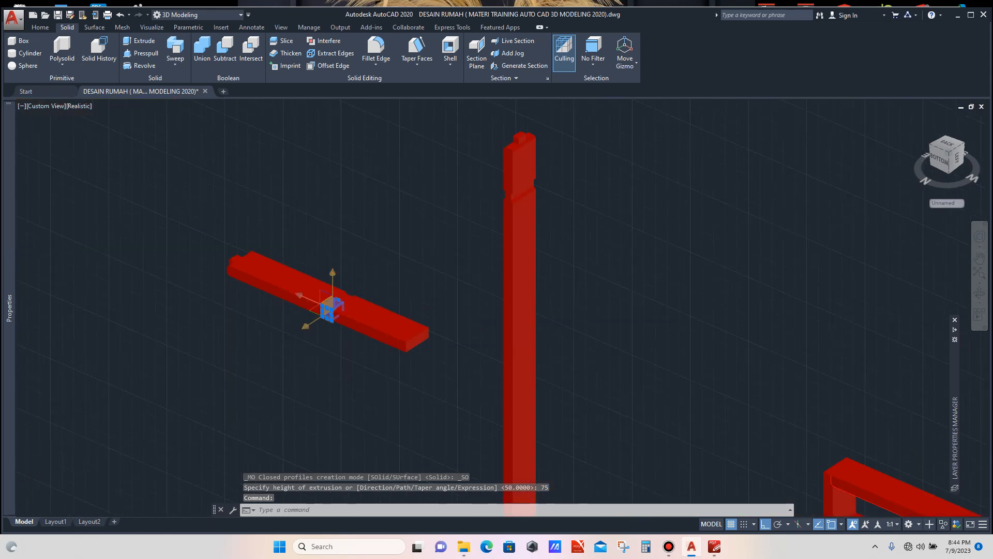
{"action": "scroll", "coordinate": [336, 297], "scroll_direction": "up", "scroll_amount": 4}
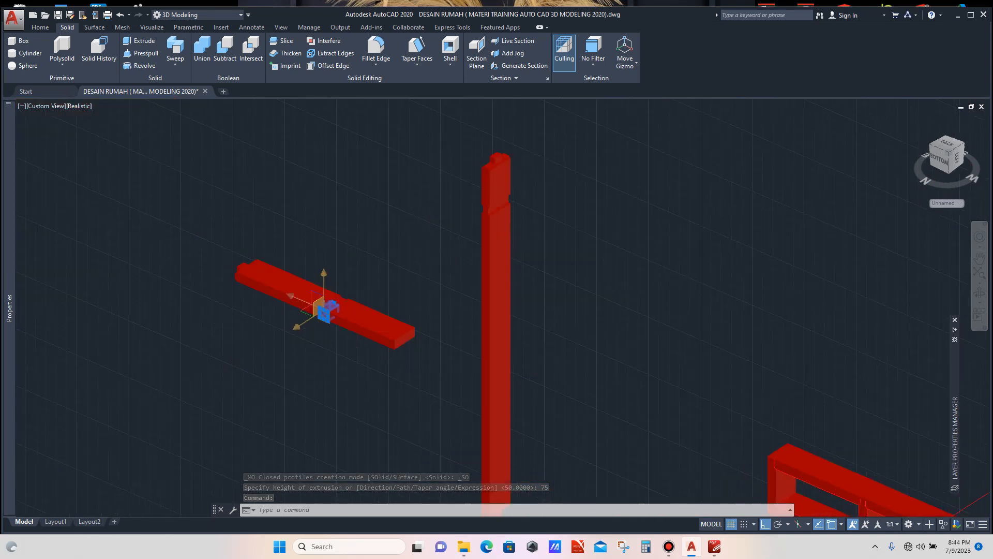
{"action": "type", "text": "co"}
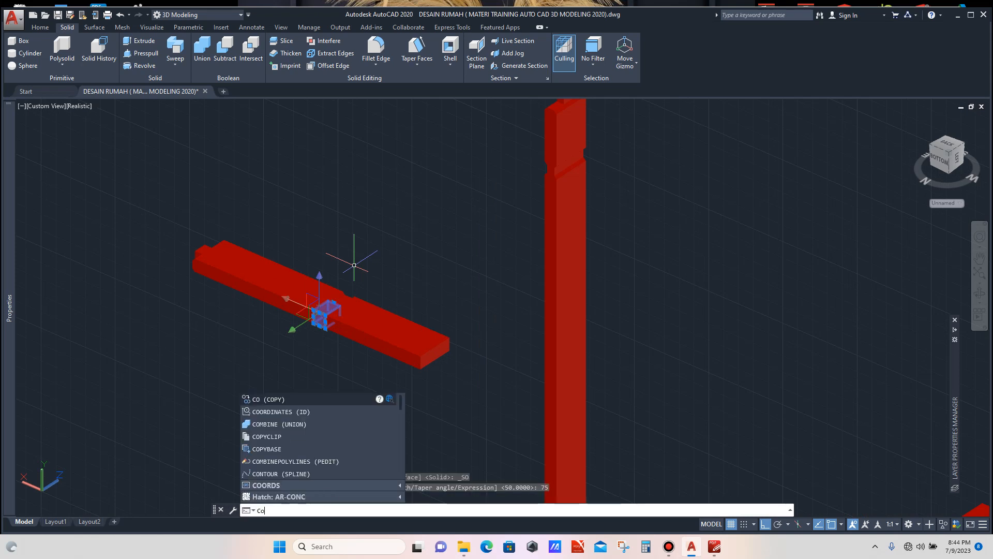
{"action": "key", "text": "Return"}
{"action": "left_click", "coordinate": [383, 285]}
{"action": "left_click", "coordinate": [460, 214]}
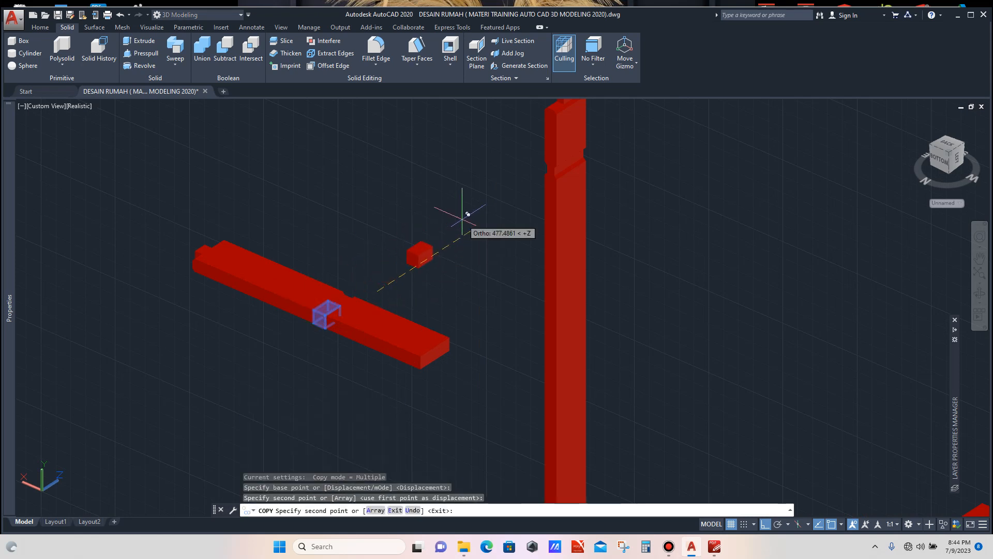
{"action": "key", "text": "Escape"}
Change the color of the block at the half-beam's crossing to Blue.
{"action": "scroll", "coordinate": [341, 300], "scroll_direction": "up", "scroll_amount": 3}
{"action": "scroll", "coordinate": [310, 320], "scroll_direction": "up", "scroll_amount": 4}
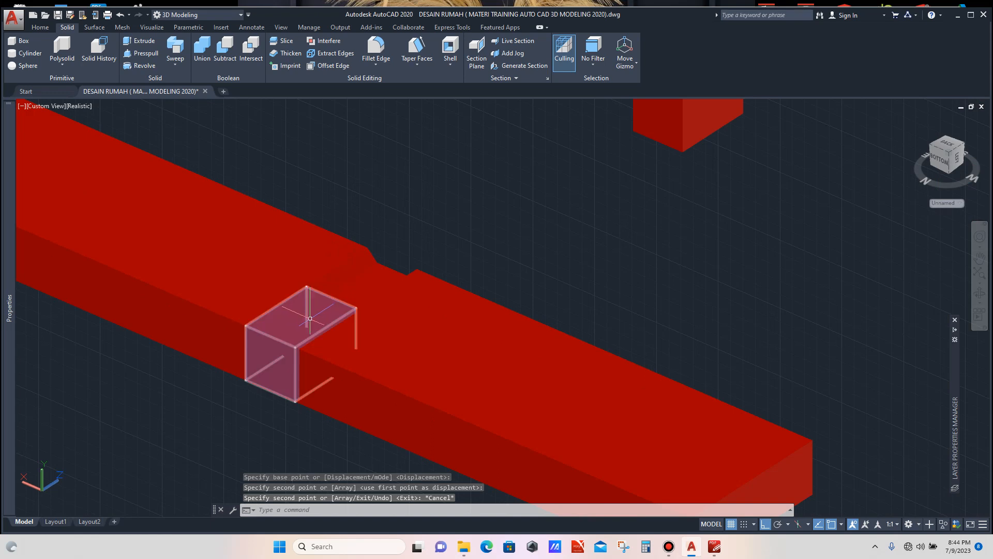
{"action": "left_click", "coordinate": [312, 314]}
{"action": "mouse_move", "coordinate": [10, 178]}
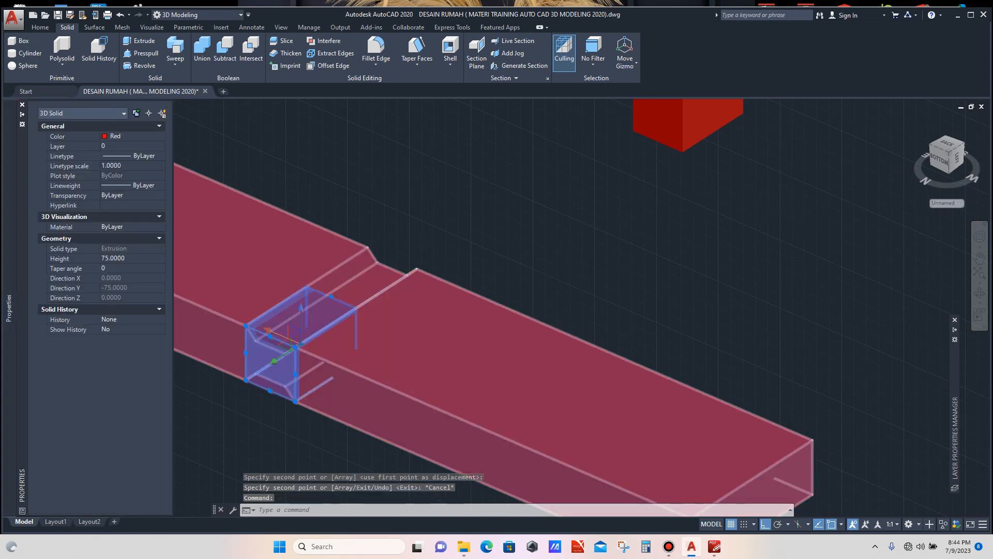
{"action": "left_click", "coordinate": [132, 136]}
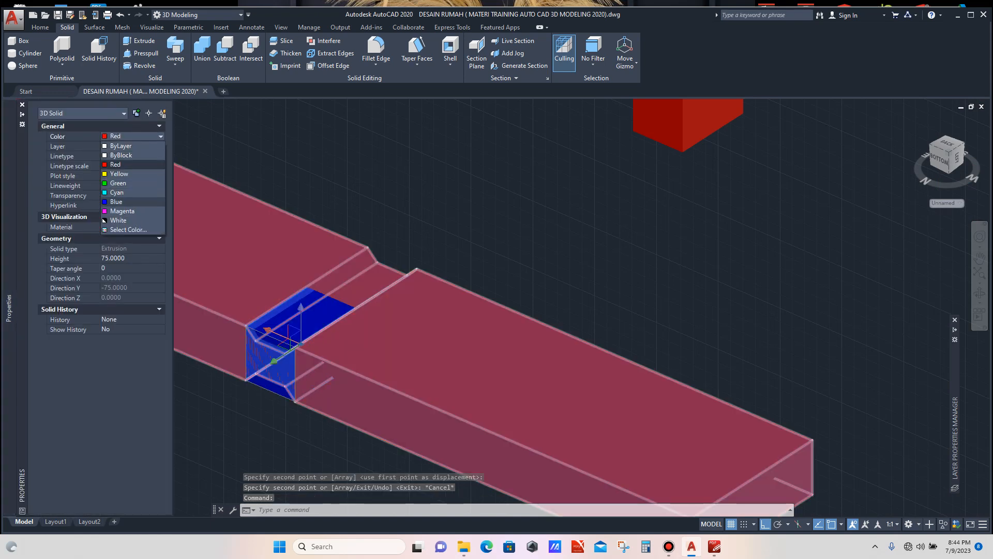
{"action": "left_click", "coordinate": [116, 201]}
{"action": "key", "text": "Escape"}
{"action": "scroll", "coordinate": [401, 192], "scroll_direction": "down", "scroll_amount": 2}
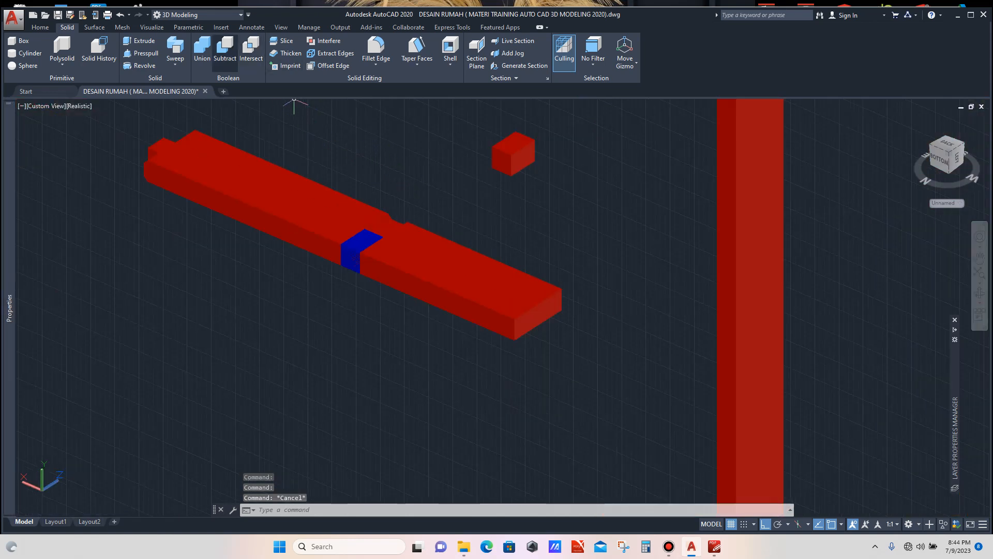
Subtract the blue block from the half-beam to cut a lap notch at the crossing.
{"action": "left_click", "coordinate": [225, 49]}
{"action": "scroll", "coordinate": [349, 219], "scroll_direction": "up", "scroll_amount": 3}
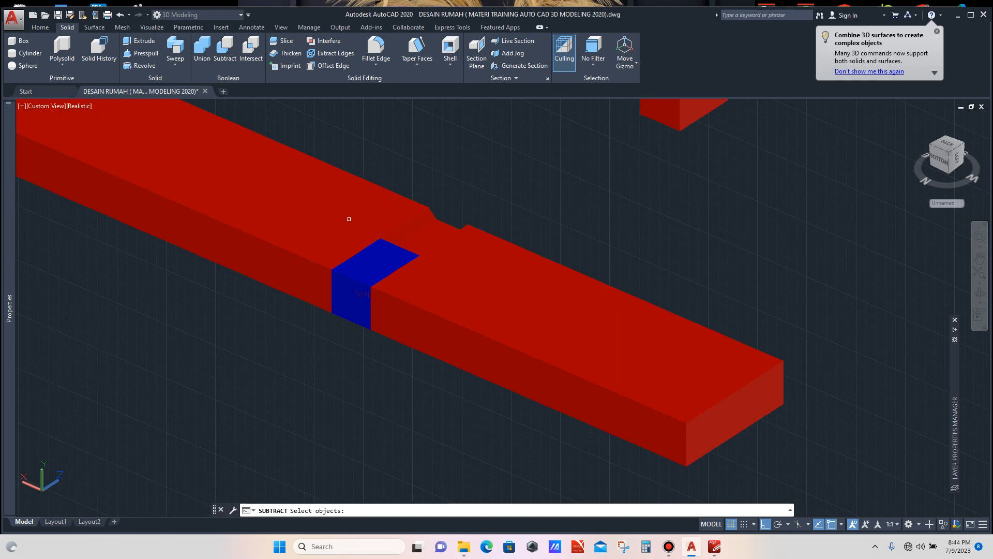
{"action": "left_click", "coordinate": [350, 219]}
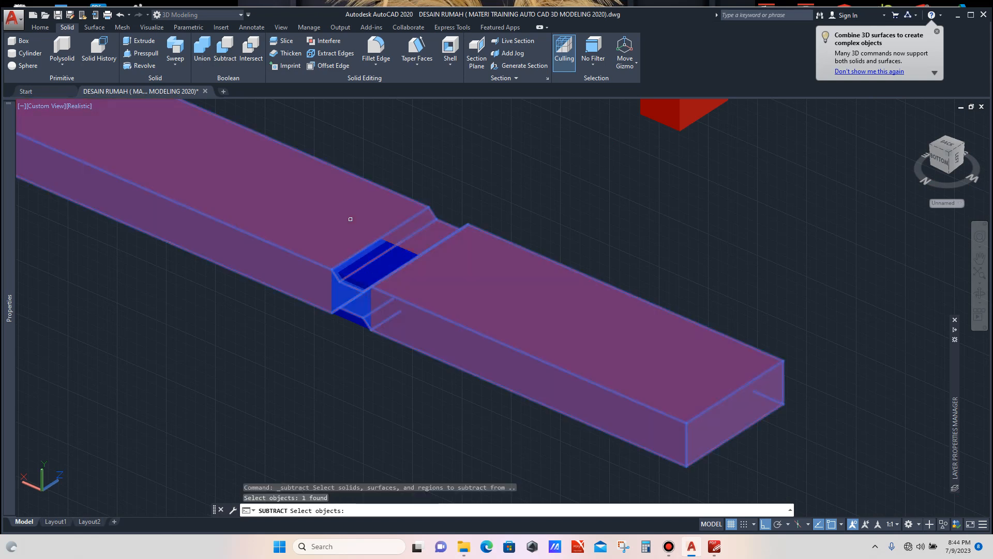
{"action": "key", "text": "Return"}
{"action": "left_click", "coordinate": [368, 263]}
{"action": "key", "text": "Return"}
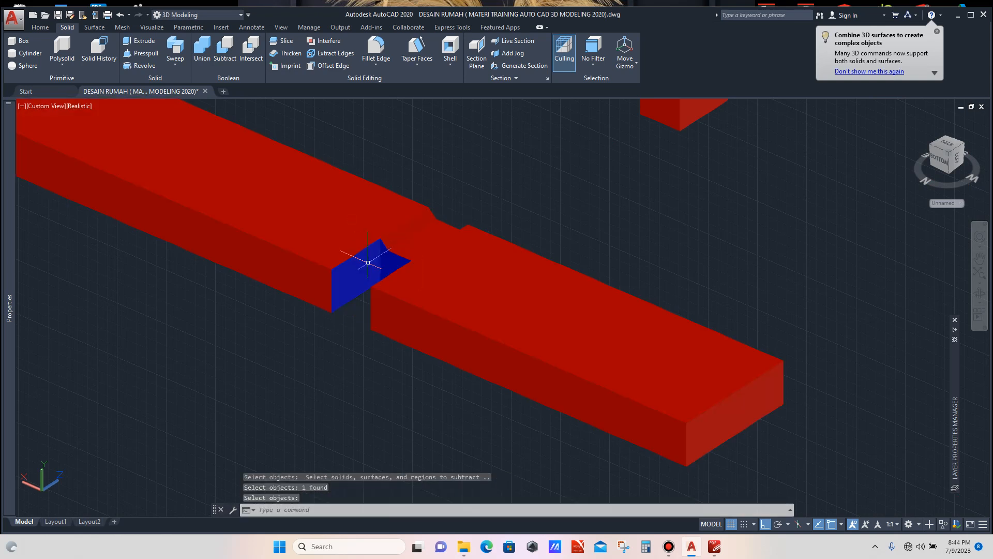
Examine the lap notch in the half-beam and its position relative to the copied block and the post.
{"action": "scroll", "coordinate": [368, 262], "scroll_direction": "up", "scroll_amount": 3}
{"action": "scroll", "coordinate": [370, 256], "scroll_direction": "down", "scroll_amount": 4}
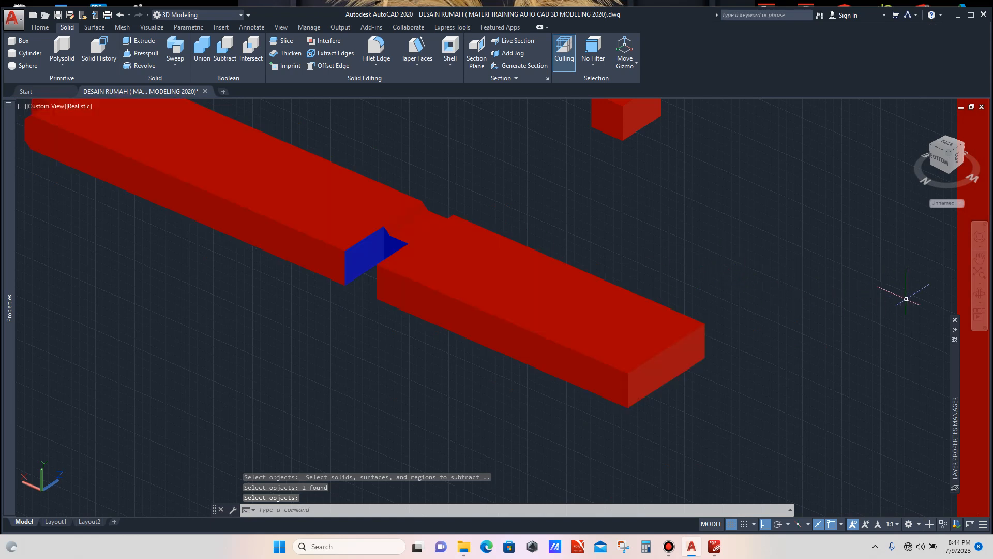
{"action": "left_click", "coordinate": [979, 294]}
{"action": "left_click_drag", "start_coordinate": [451, 280], "coordinate": [643, 228]}
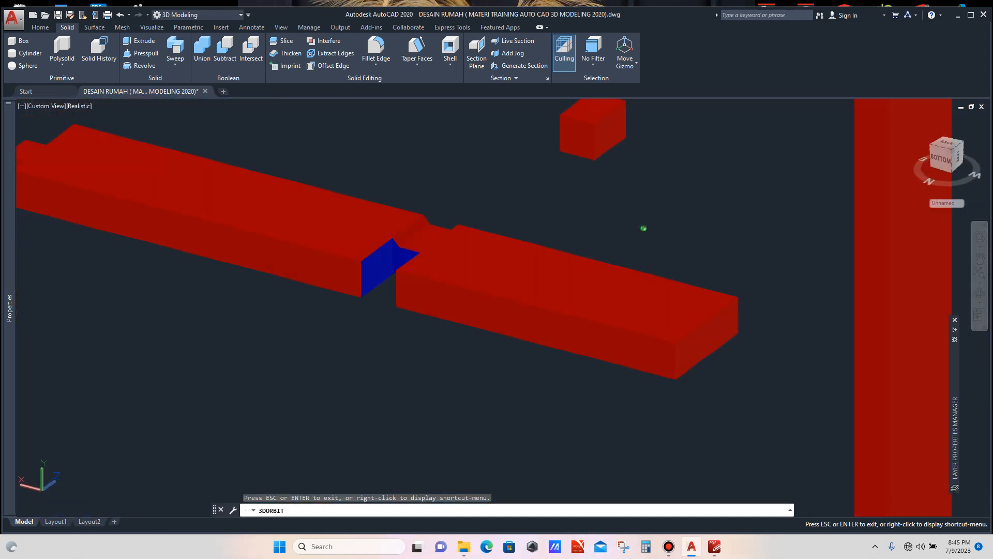
{"action": "scroll", "coordinate": [278, 332], "scroll_direction": "down", "scroll_amount": 3}
{"action": "scroll", "coordinate": [274, 336], "scroll_direction": "down", "scroll_amount": 4}
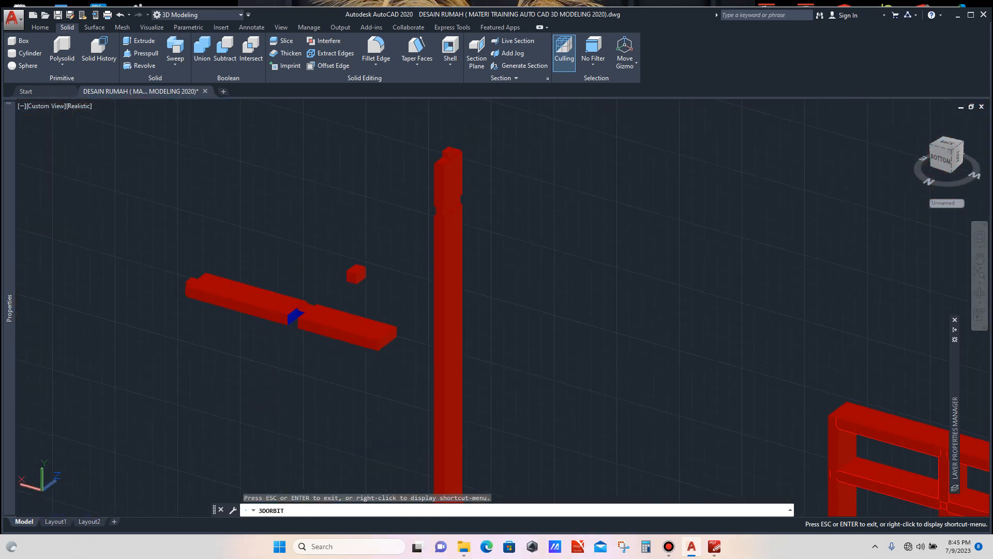
{"action": "key", "text": "Escape"}
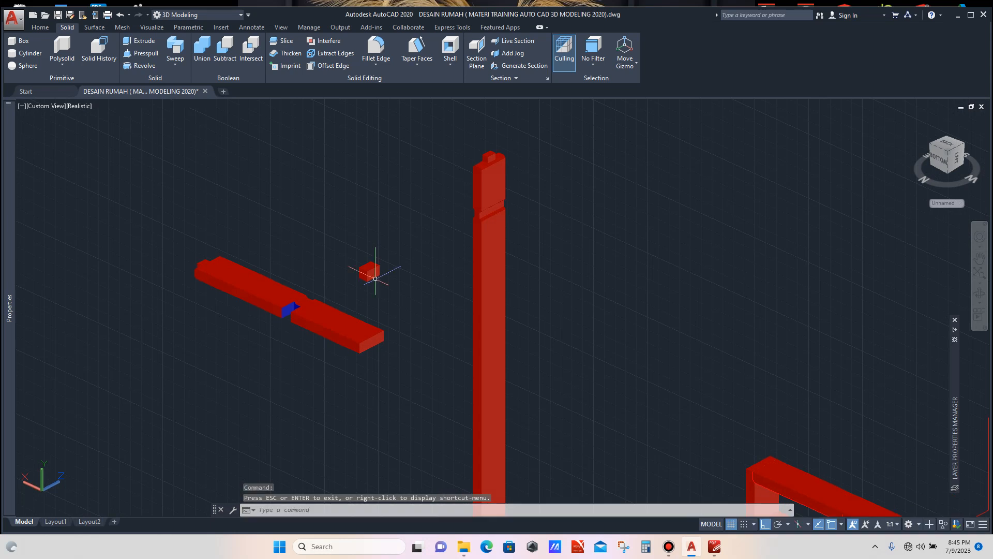
Change the color of the copied block in free space to Blue.
{"action": "scroll", "coordinate": [377, 268], "scroll_direction": "up", "scroll_amount": 2}
{"action": "left_click", "coordinate": [368, 272]}
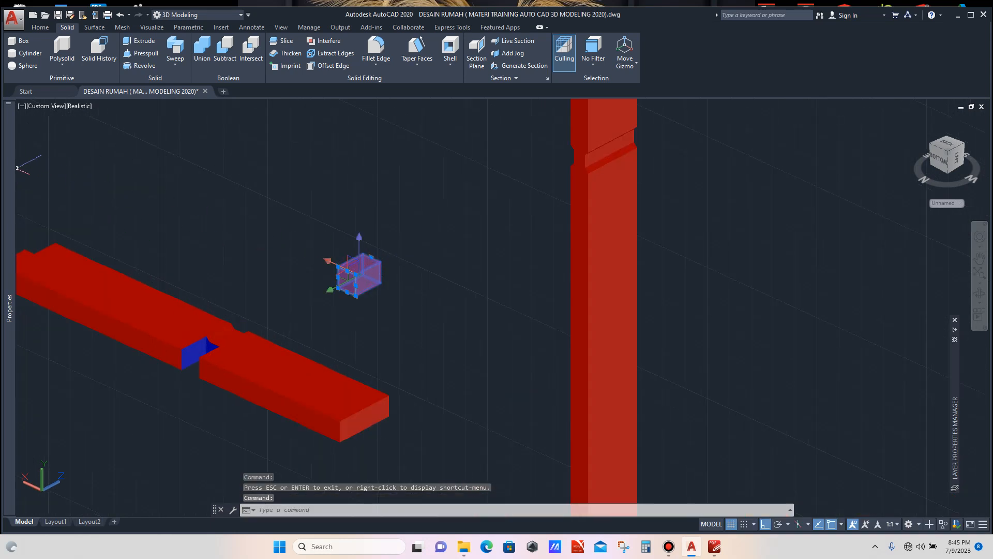
{"action": "mouse_move", "coordinate": [8, 167]}
{"action": "left_click", "coordinate": [132, 136]}
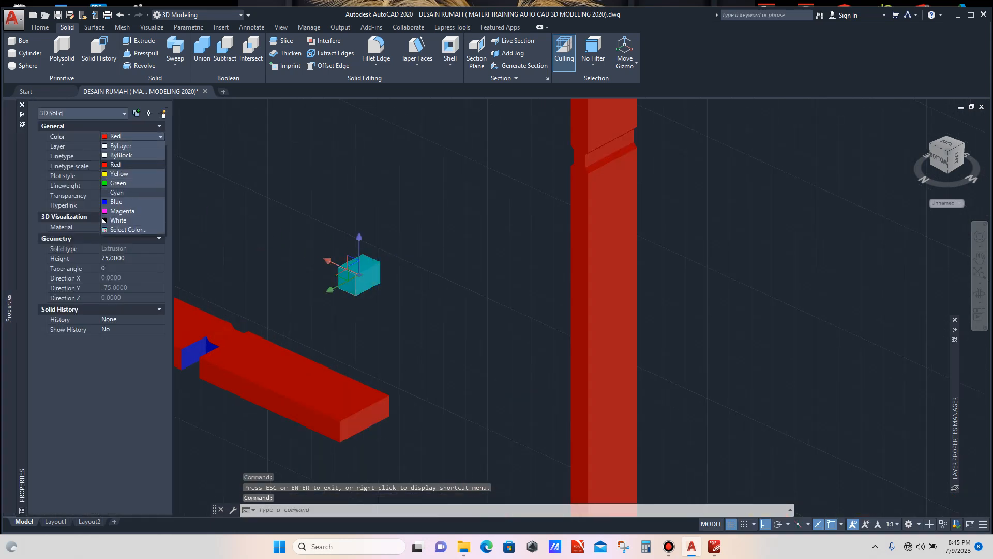
{"action": "left_click", "coordinate": [119, 202]}
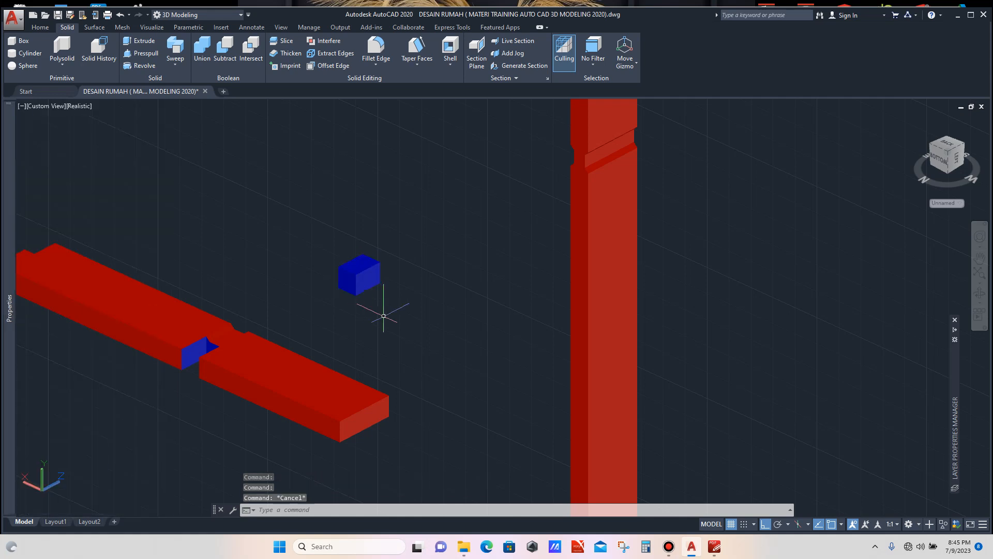
{"action": "key", "text": "Escape"}
Move the copied blue block by its upper corner onto the upper edge corner of the post's crossing notch.
{"action": "scroll", "coordinate": [348, 328], "scroll_direction": "down", "scroll_amount": 2}
{"action": "scroll", "coordinate": [358, 296], "scroll_direction": "up", "scroll_amount": 3}
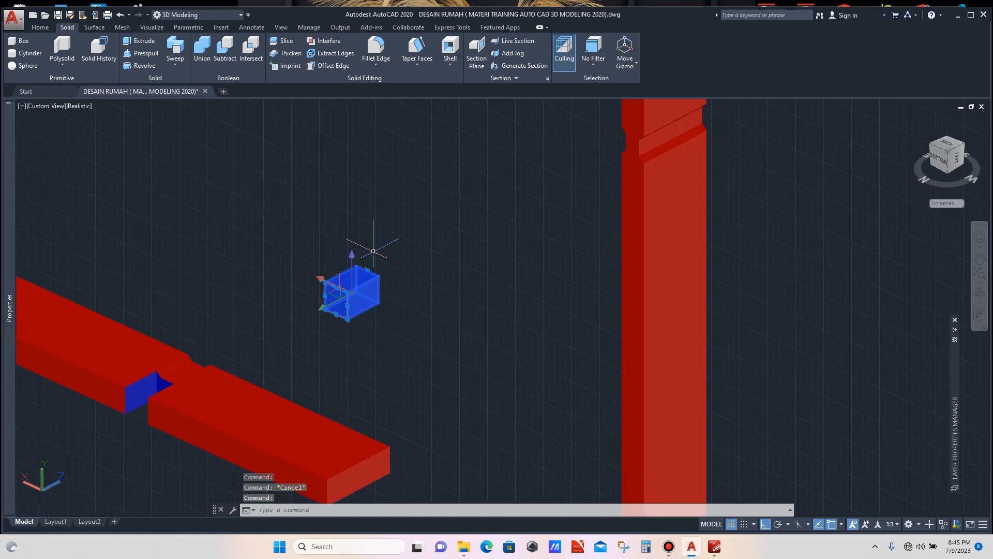
{"action": "type", "text": "M"}
{"action": "key", "text": "Return"}
{"action": "scroll", "coordinate": [383, 256], "scroll_direction": "up", "scroll_amount": 3}
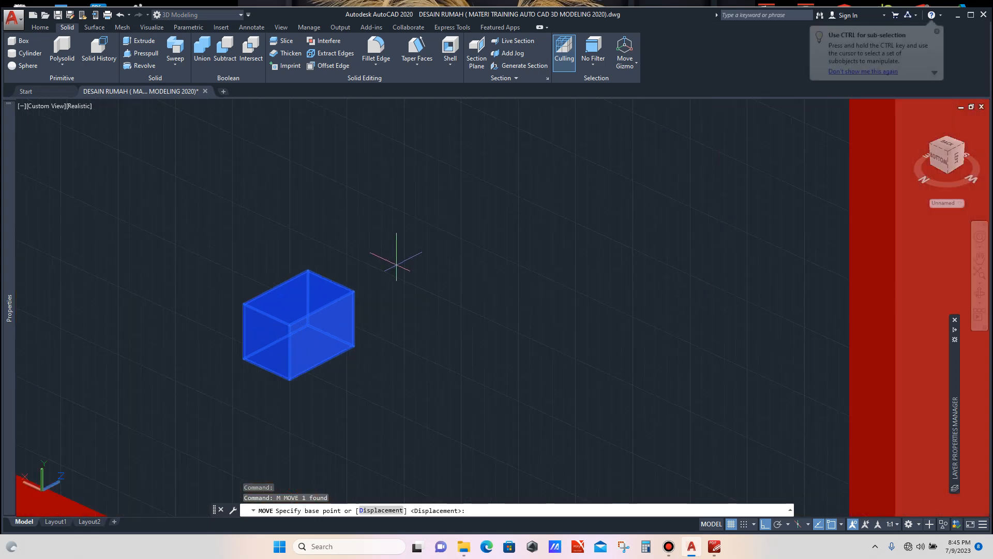
{"action": "left_click", "coordinate": [354, 291]}
{"action": "scroll", "coordinate": [440, 290], "scroll_direction": "down", "scroll_amount": 5}
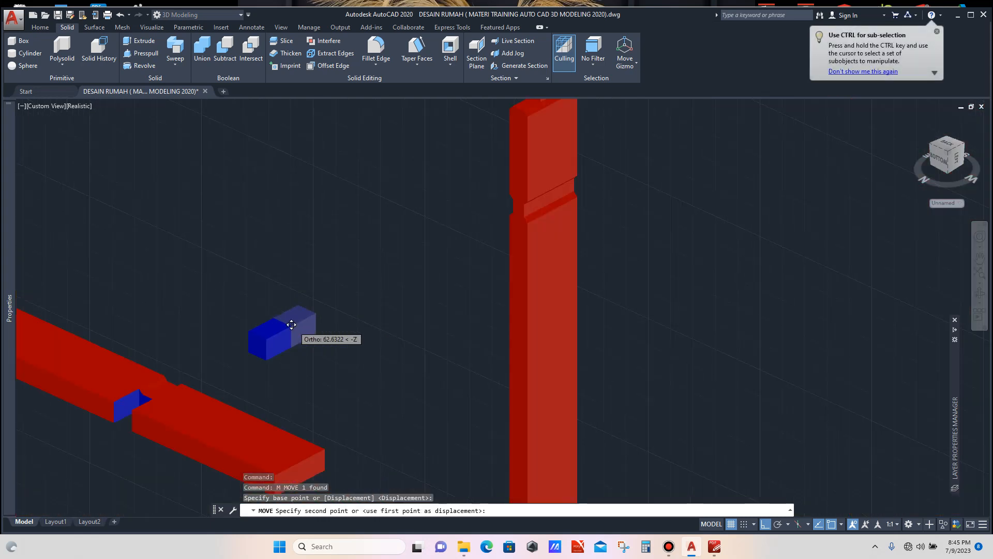
{"action": "scroll", "coordinate": [471, 233], "scroll_direction": "up", "scroll_amount": 3}
{"action": "scroll", "coordinate": [473, 217], "scroll_direction": "up", "scroll_amount": 3}
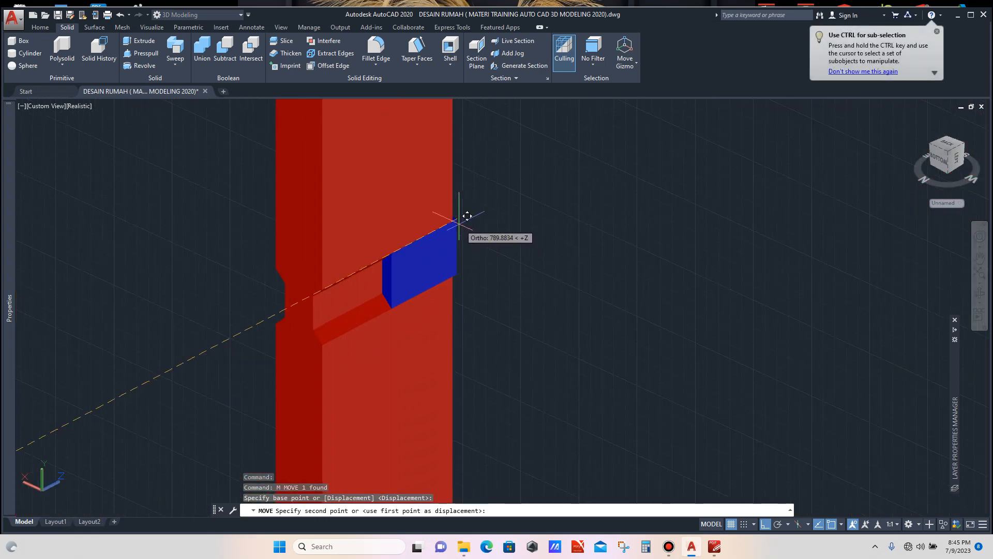
{"action": "left_click", "coordinate": [453, 219]}
{"action": "scroll", "coordinate": [468, 263], "scroll_direction": "down", "scroll_amount": 5}
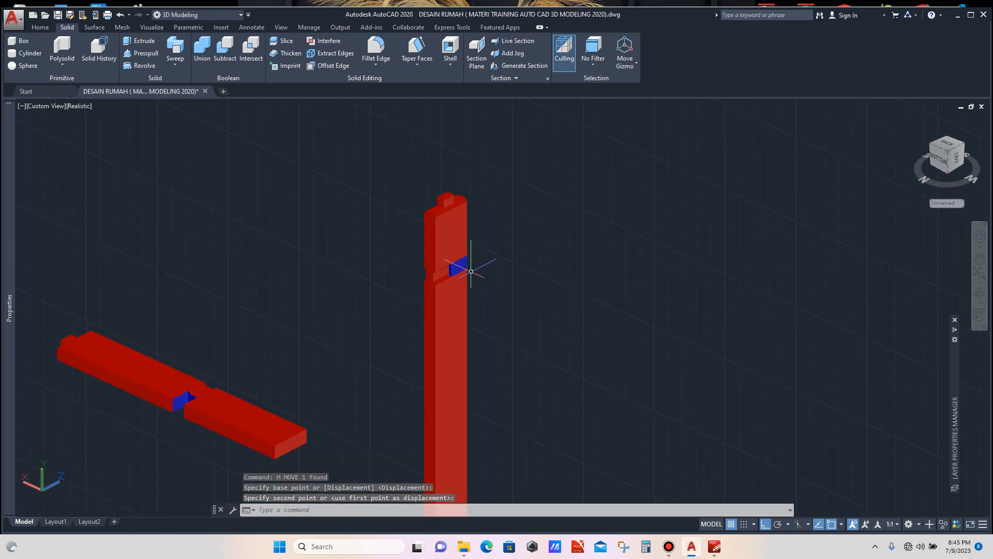
Subtract the blue block from the post to cut a lap notch at the beam crossing.
{"action": "scroll", "coordinate": [466, 264], "scroll_direction": "up", "scroll_amount": 6}
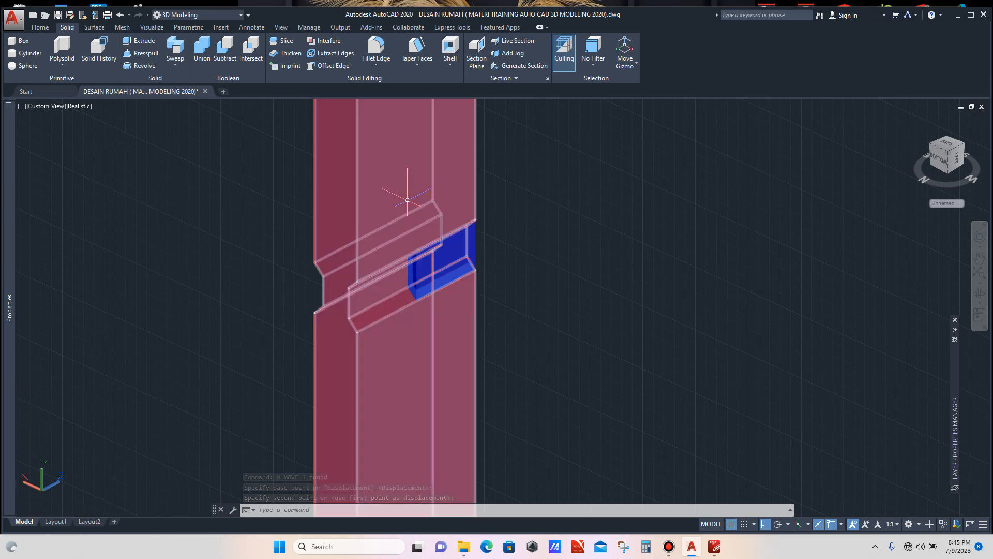
{"action": "left_click", "coordinate": [225, 52]}
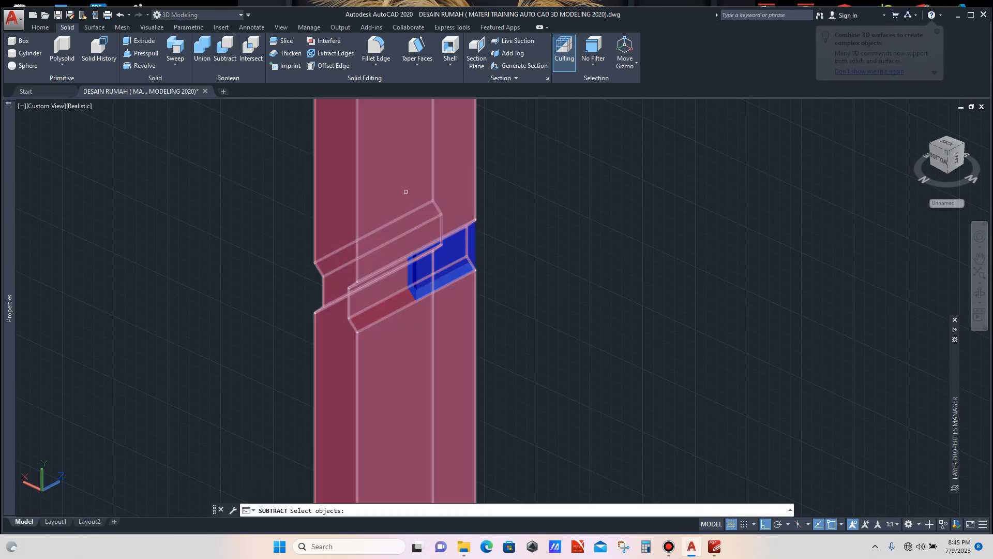
{"action": "left_click", "coordinate": [405, 193]}
{"action": "key", "text": "Return"}
{"action": "scroll", "coordinate": [443, 237], "scroll_direction": "up", "scroll_amount": 2}
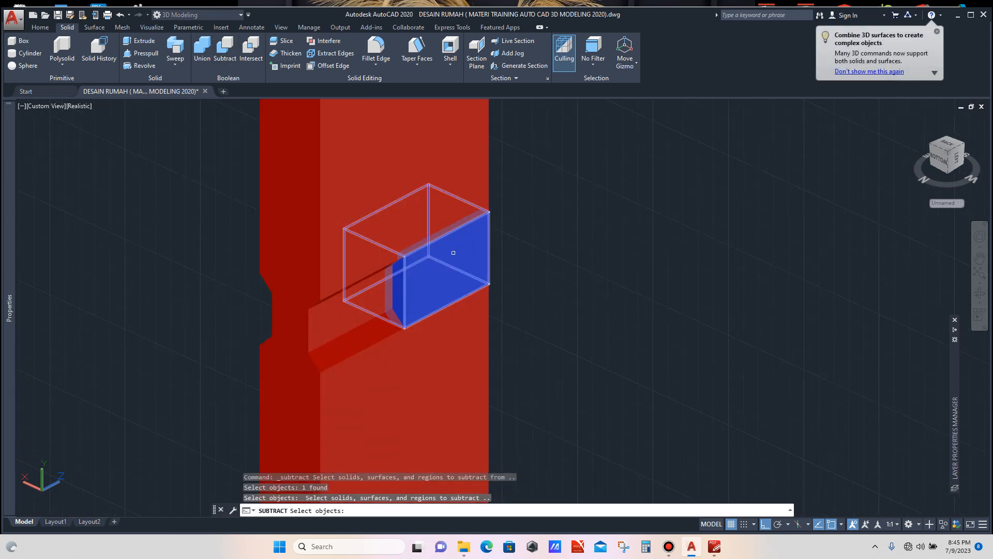
{"action": "left_click", "coordinate": [443, 237]}
{"action": "key", "text": "Return"}
{"action": "scroll", "coordinate": [455, 259], "scroll_direction": "down", "scroll_amount": 5}
{"action": "scroll", "coordinate": [455, 260], "scroll_direction": "down", "scroll_amount": 3}
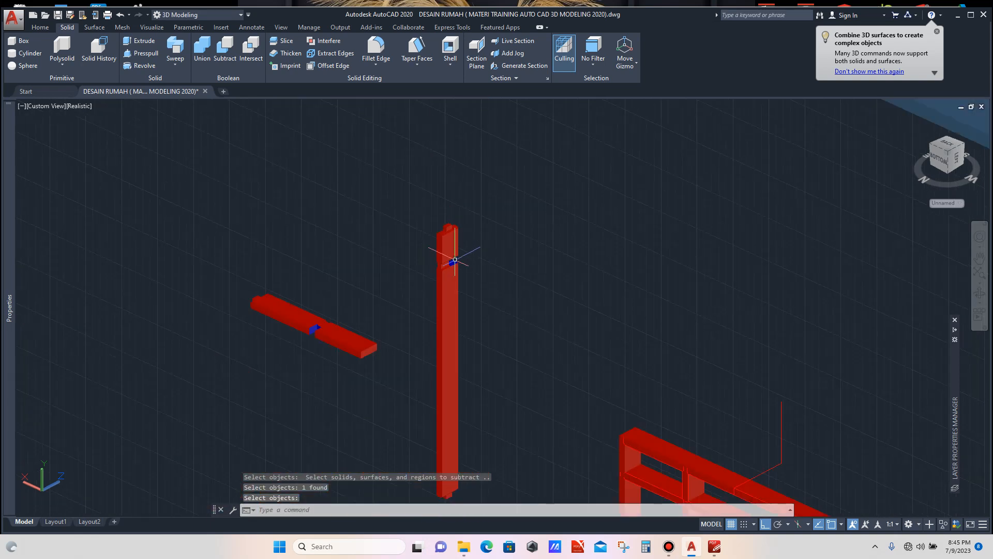
Move the post by its side notch edge onto the matching notch edge of the half-beam.
{"action": "scroll", "coordinate": [455, 239], "scroll_direction": "up", "scroll_amount": 4}
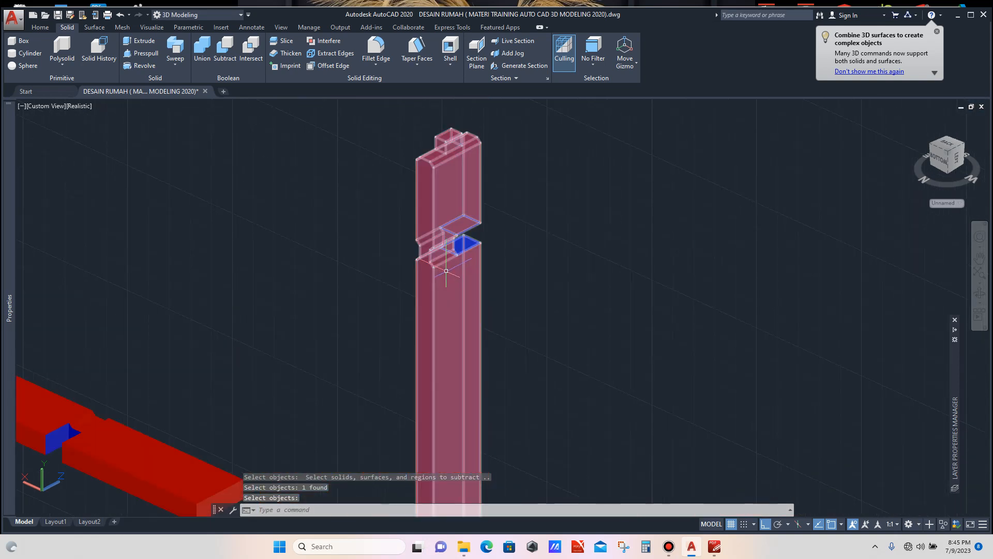
{"action": "scroll", "coordinate": [458, 223], "scroll_direction": "down", "scroll_amount": 4}
{"action": "scroll", "coordinate": [452, 224], "scroll_direction": "up", "scroll_amount": 3}
{"action": "left_click", "coordinate": [452, 217]}
{"action": "key", "text": "Return"}
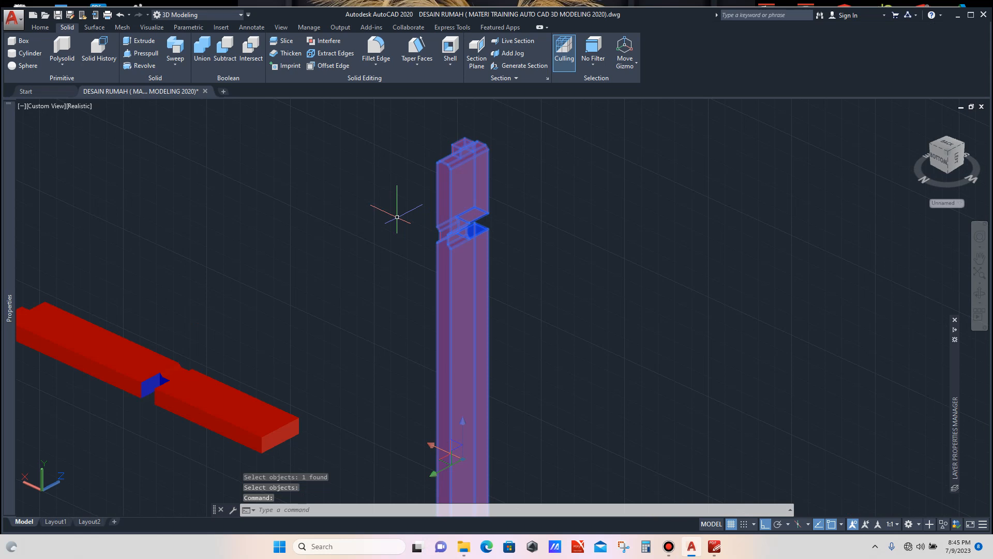
{"action": "type", "text": "m"}
{"action": "key", "text": "Return"}
{"action": "scroll", "coordinate": [443, 217], "scroll_direction": "up", "scroll_amount": 4}
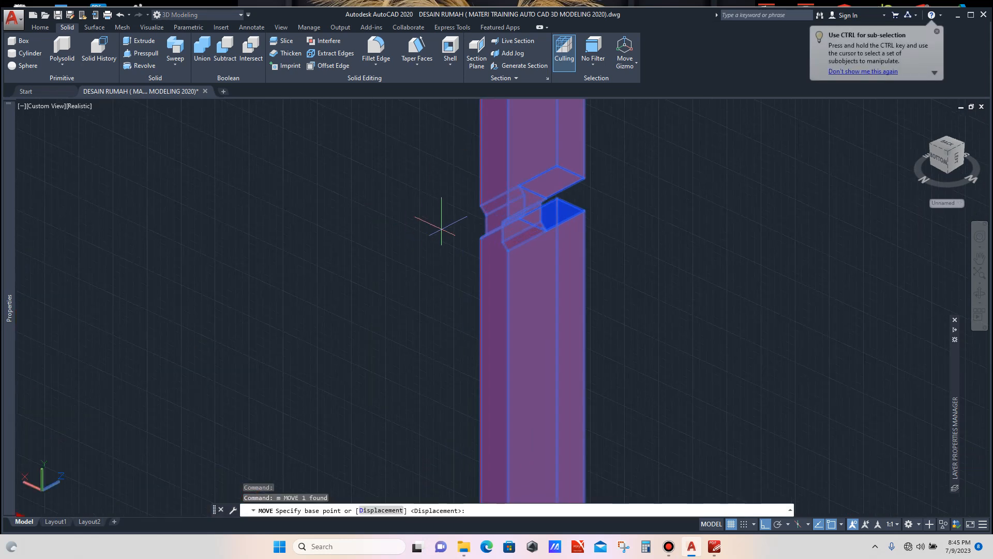
{"action": "left_click", "coordinate": [485, 215]}
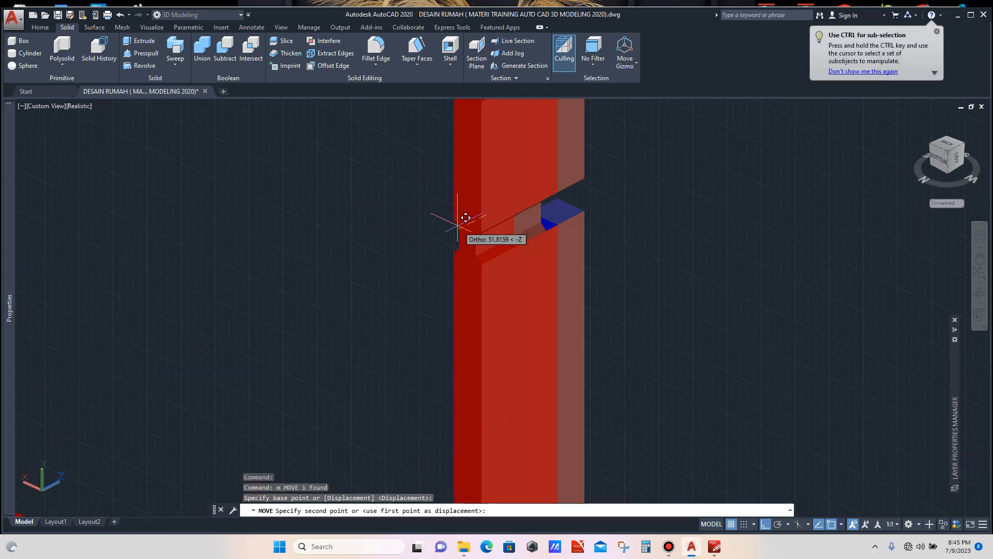
{"action": "scroll", "coordinate": [430, 233], "scroll_direction": "down", "scroll_amount": 4}
{"action": "scroll", "coordinate": [333, 295], "scroll_direction": "up", "scroll_amount": 4}
{"action": "scroll", "coordinate": [324, 294], "scroll_direction": "up", "scroll_amount": 5}
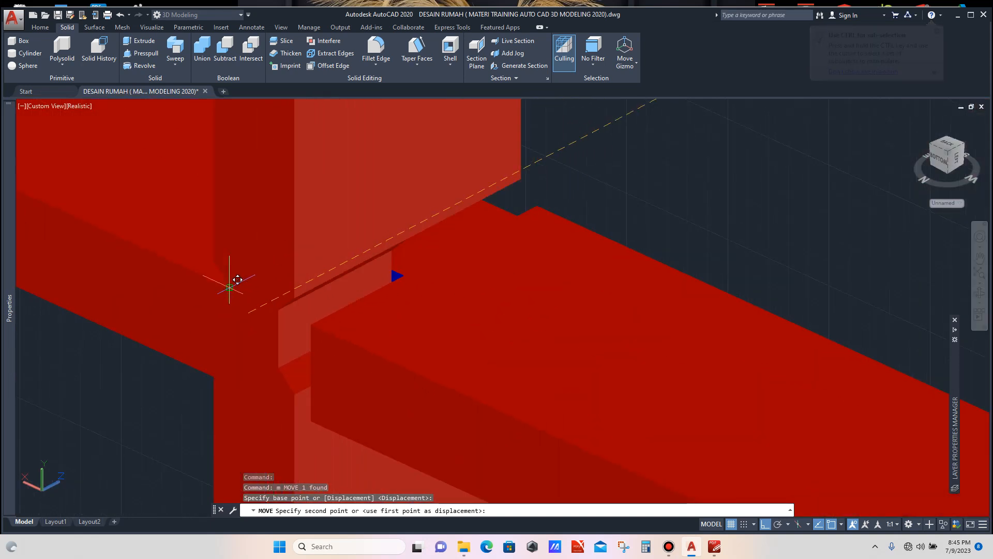
{"action": "left_click", "coordinate": [364, 249]}
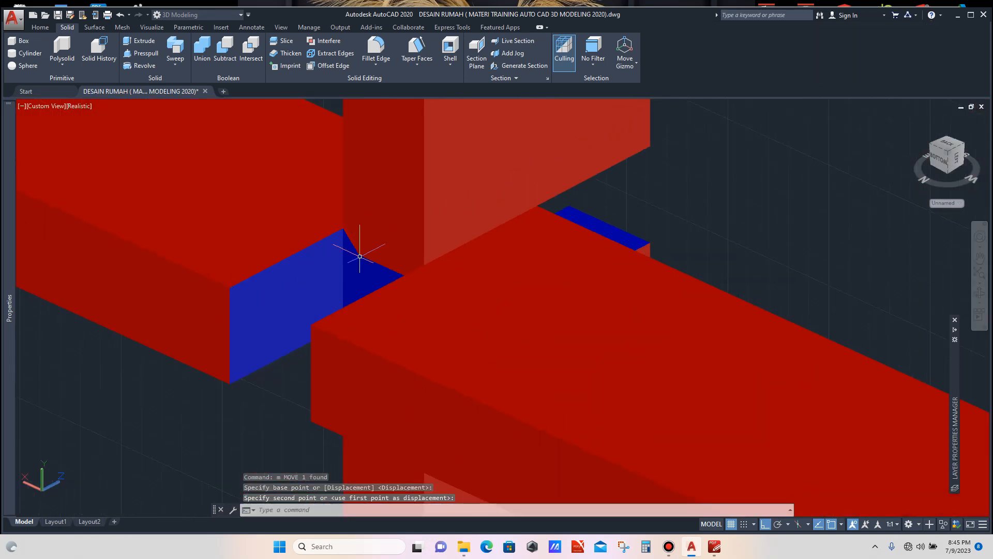
{"action": "scroll", "coordinate": [341, 256], "scroll_direction": "down", "scroll_amount": 6}
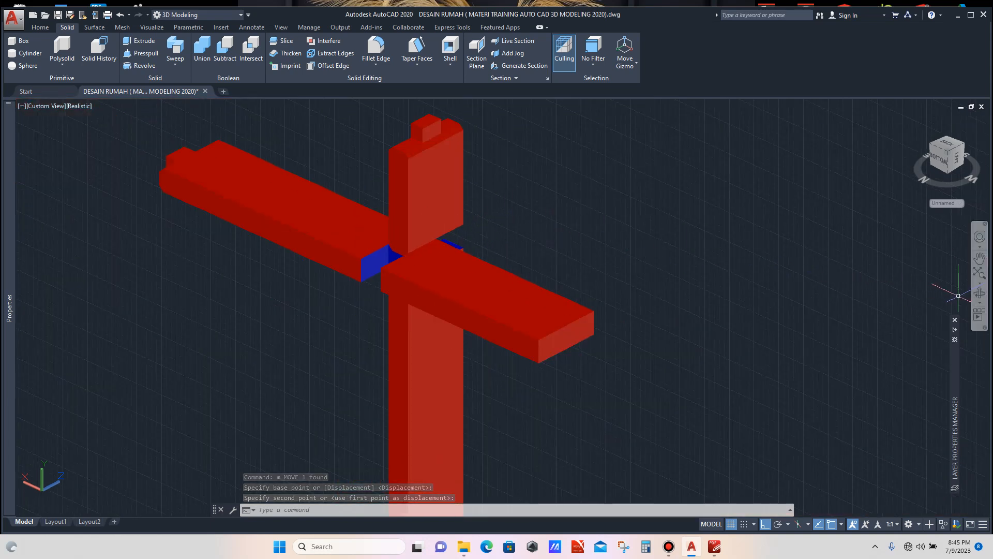
{"action": "left_click", "coordinate": [979, 293]}
{"action": "mouse_move", "coordinate": [356, 249]}
{"action": "left_mouse_down"}
{"action": "mouse_move", "coordinate": [371, 248]}
{"action": "mouse_move", "coordinate": [370, 269]}
{"action": "mouse_move", "coordinate": [382, 248]}
{"action": "mouse_move", "coordinate": [371, 249]}
{"action": "left_mouse_up"}
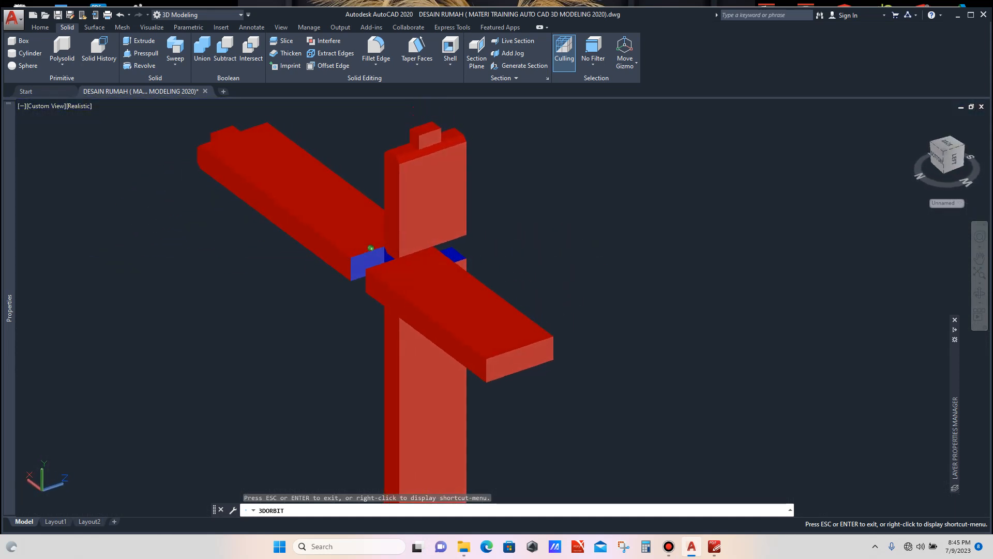
{"action": "key", "text": "Escape"}
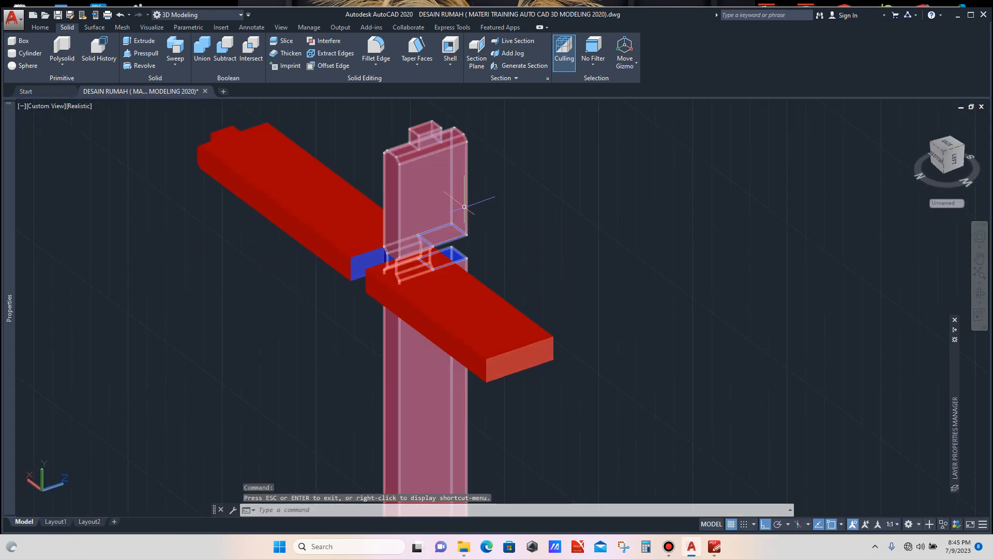
{"action": "left_click", "coordinate": [462, 207]}
{"action": "type", "text": "m"}
{"action": "key", "text": "Return"}
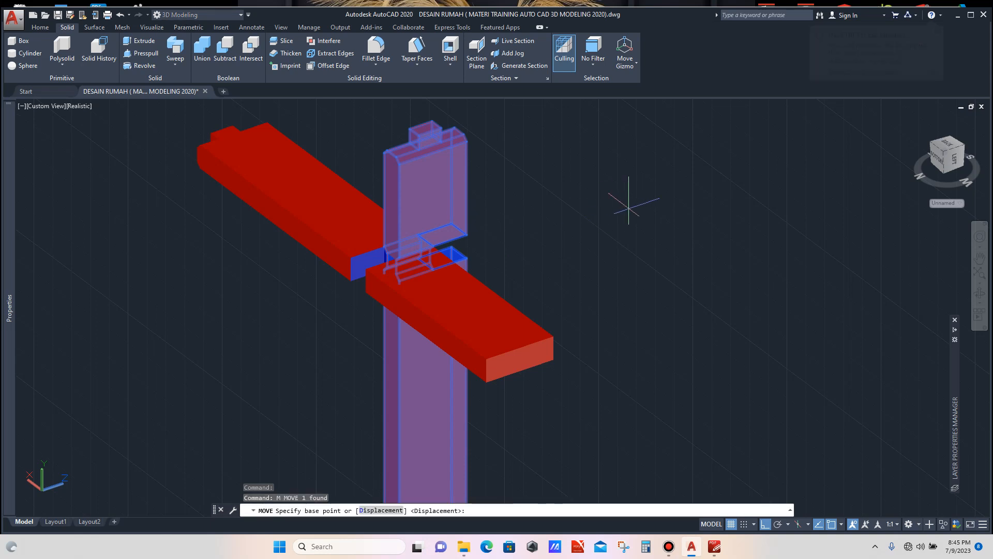
{"action": "left_click", "coordinate": [632, 201]}
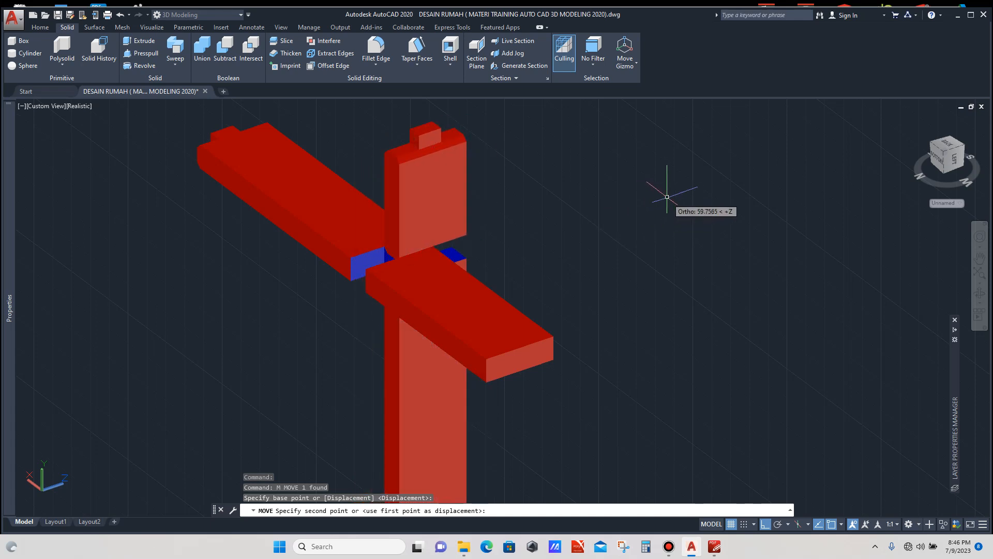
{"action": "key", "text": "Escape"}
Move the post by the outer upper corner of its lap notch onto the half-beam's notch corner so the two laps interlock.
{"action": "scroll", "coordinate": [470, 290], "scroll_direction": "down", "scroll_amount": 3}
{"action": "scroll", "coordinate": [470, 284], "scroll_direction": "up", "scroll_amount": 10}
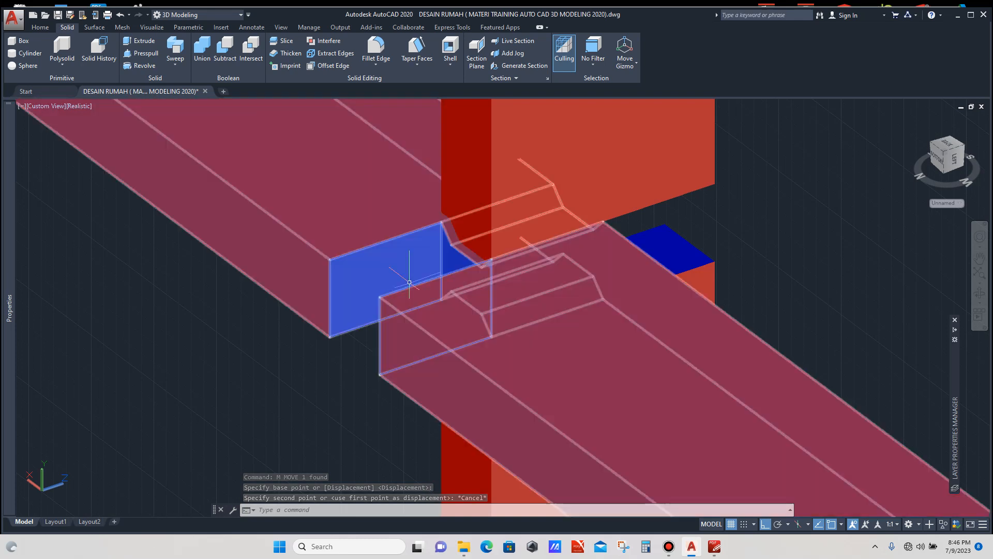
{"action": "scroll", "coordinate": [463, 263], "scroll_direction": "down", "scroll_amount": 4}
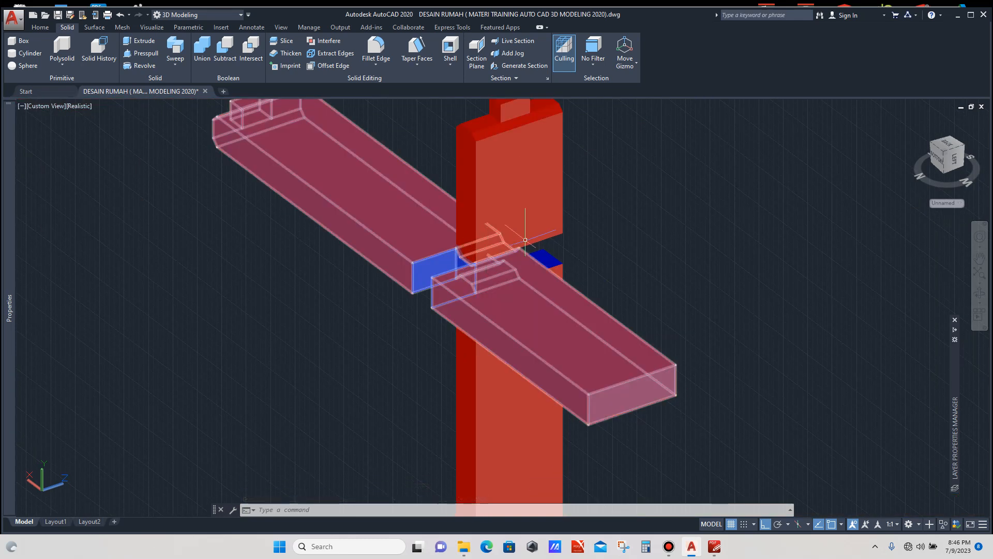
{"action": "scroll", "coordinate": [490, 268], "scroll_direction": "down", "scroll_amount": 3}
{"action": "scroll", "coordinate": [490, 269], "scroll_direction": "up", "scroll_amount": 5}
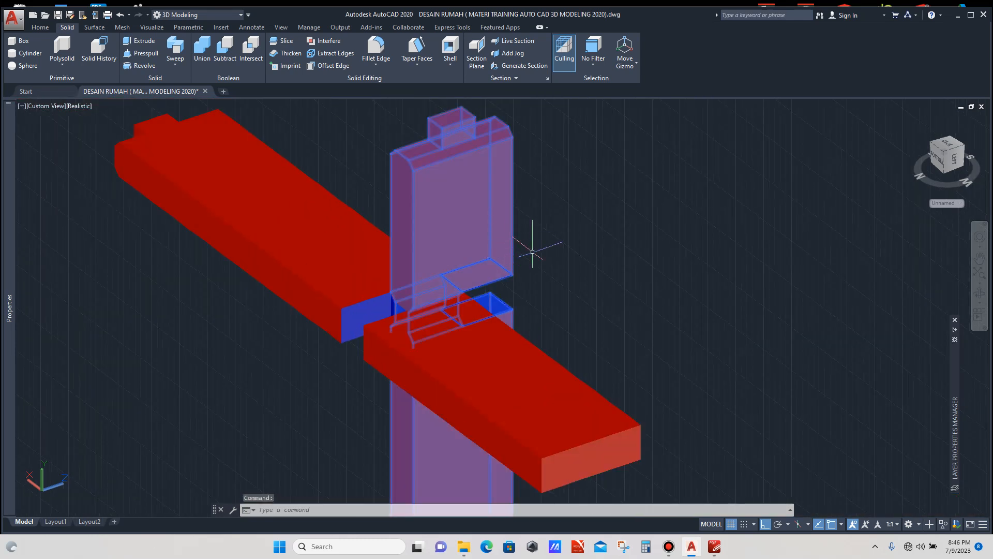
{"action": "type", "text": "m"}
{"action": "key", "text": "Return"}
{"action": "scroll", "coordinate": [513, 262], "scroll_direction": "up", "scroll_amount": 2}
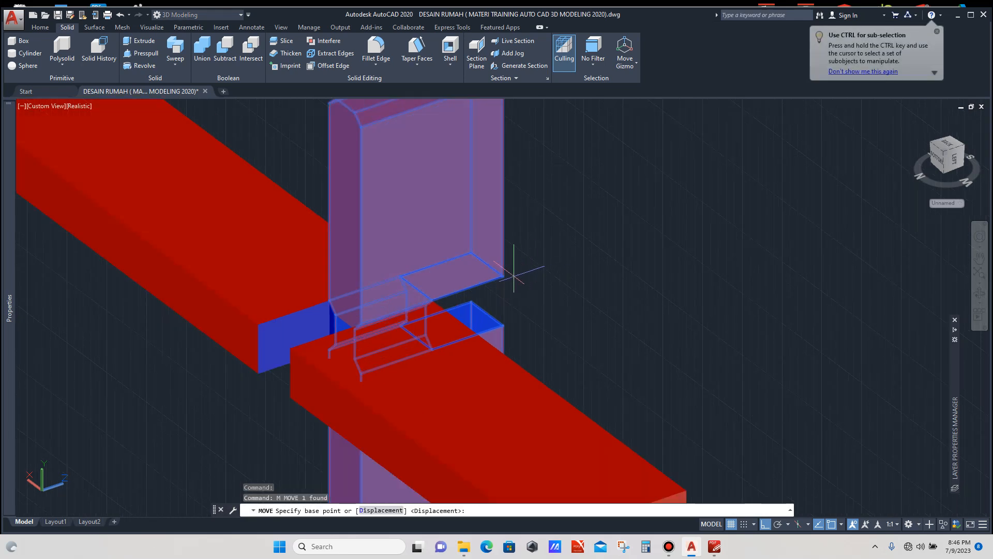
{"action": "left_click", "coordinate": [502, 276]}
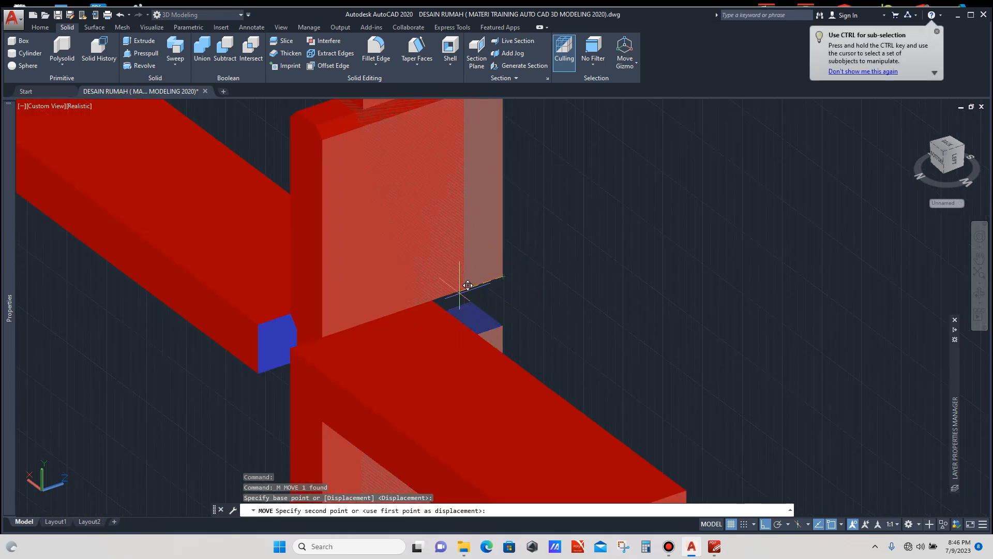
{"action": "left_click", "coordinate": [431, 299]}
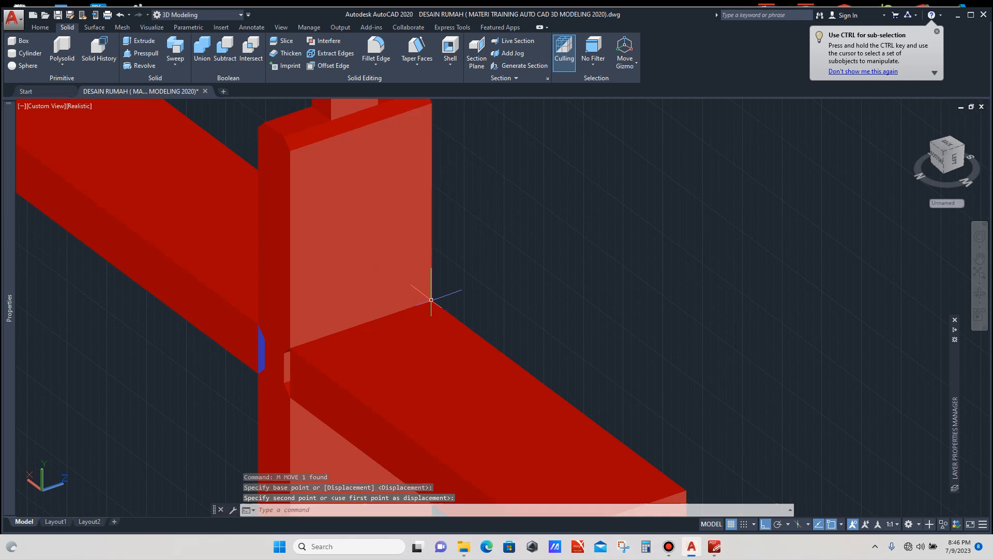
Examine the assembled lap joint between the post and the half-beam from several angles.
{"action": "scroll", "coordinate": [414, 298], "scroll_direction": "down", "scroll_amount": 3}
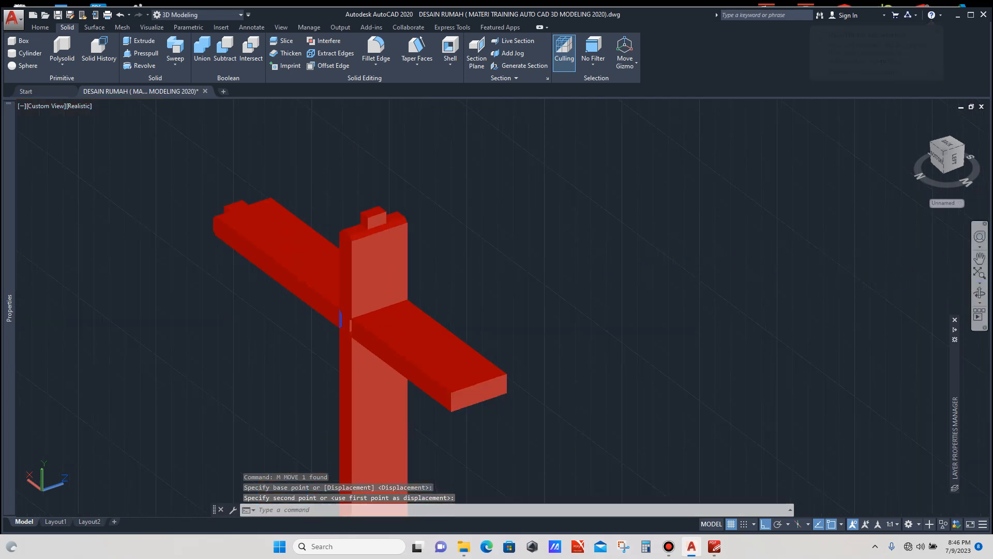
{"action": "left_click", "coordinate": [980, 294]}
{"action": "left_click_drag", "start_coordinate": [354, 301], "coordinate": [466, 308]}
{"action": "scroll", "coordinate": [242, 218], "scroll_direction": "up", "scroll_amount": 8}
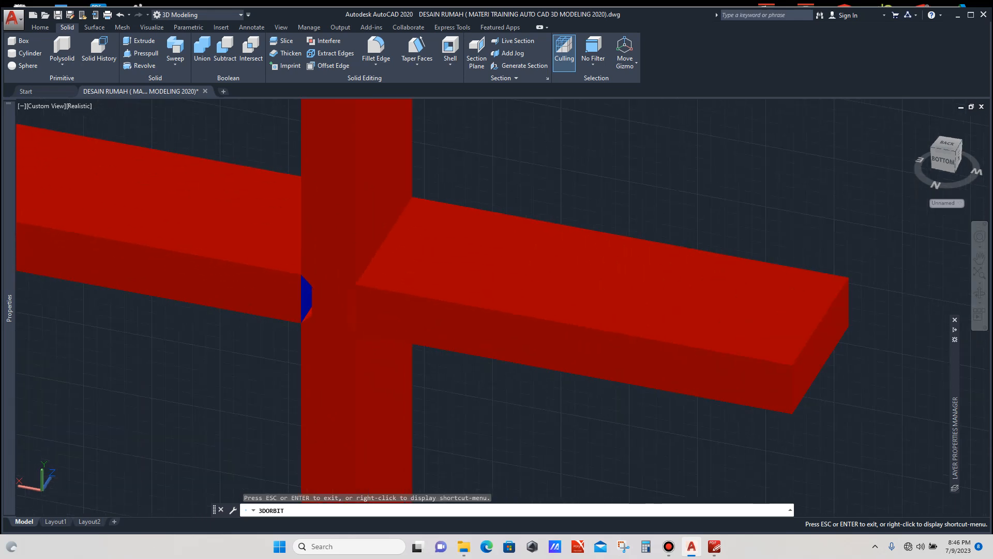
{"action": "left_click_drag", "start_coordinate": [243, 217], "coordinate": [93, 220]}
{"action": "left_click_drag", "start_coordinate": [242, 218], "coordinate": [412, 220]}
{"action": "middle_click_drag", "start_coordinate": [242, 218], "coordinate": [189, 241], "text": "shift"}
{"action": "scroll", "coordinate": [410, 169], "scroll_direction": "down", "scroll_amount": 1}
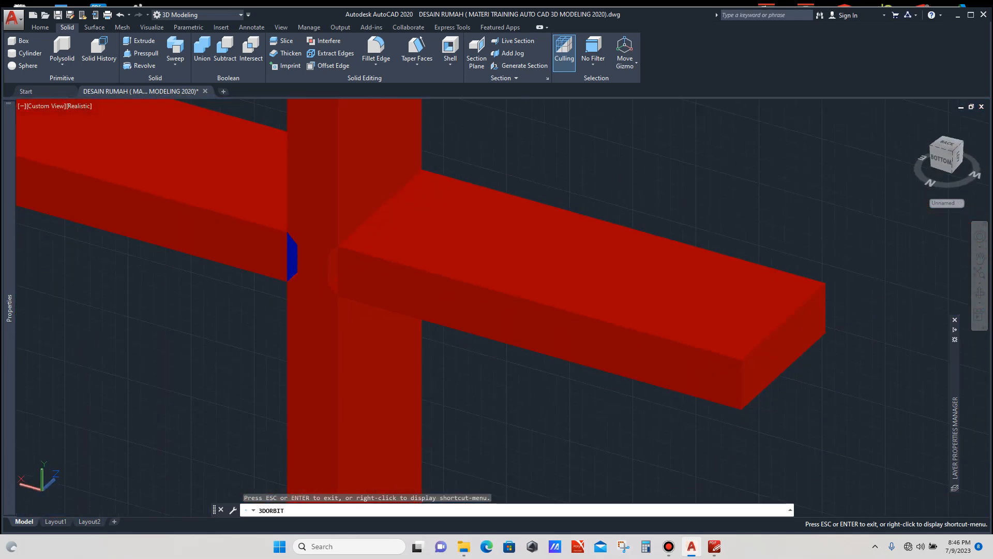
{"action": "key", "text": "Escape"}
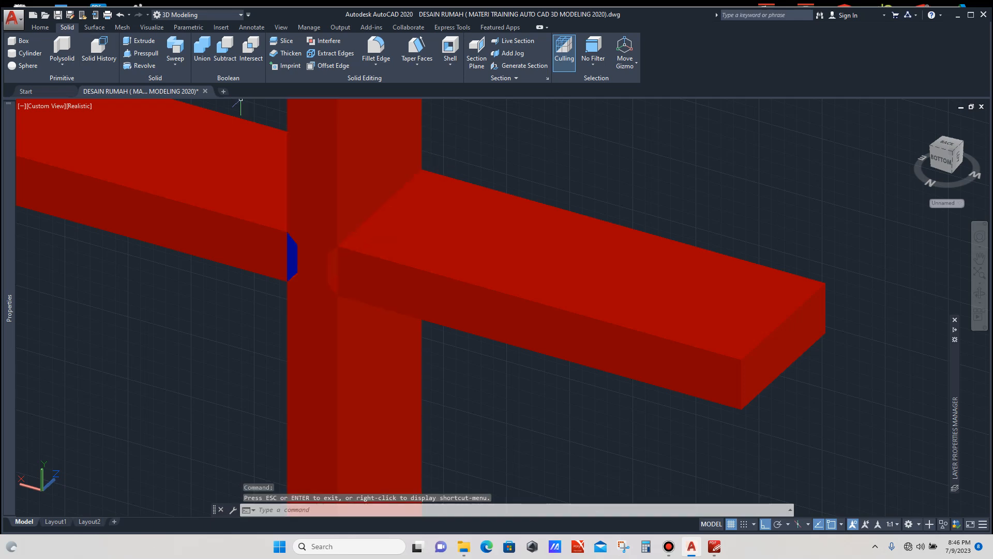
{"action": "left_click", "coordinate": [39, 26]}
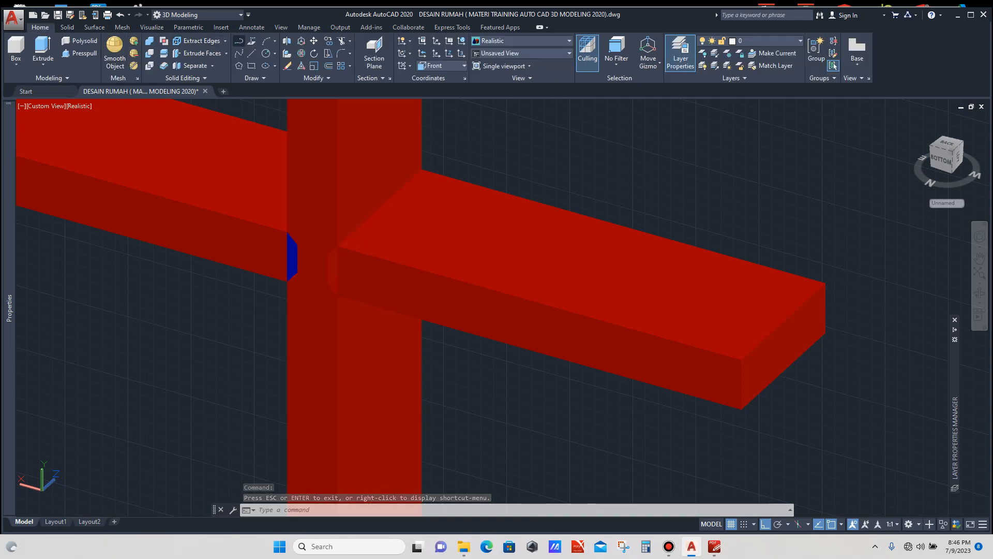
{"action": "left_click", "coordinate": [239, 41]}
{"action": "scroll", "coordinate": [331, 262], "scroll_direction": "up", "scroll_amount": 3}
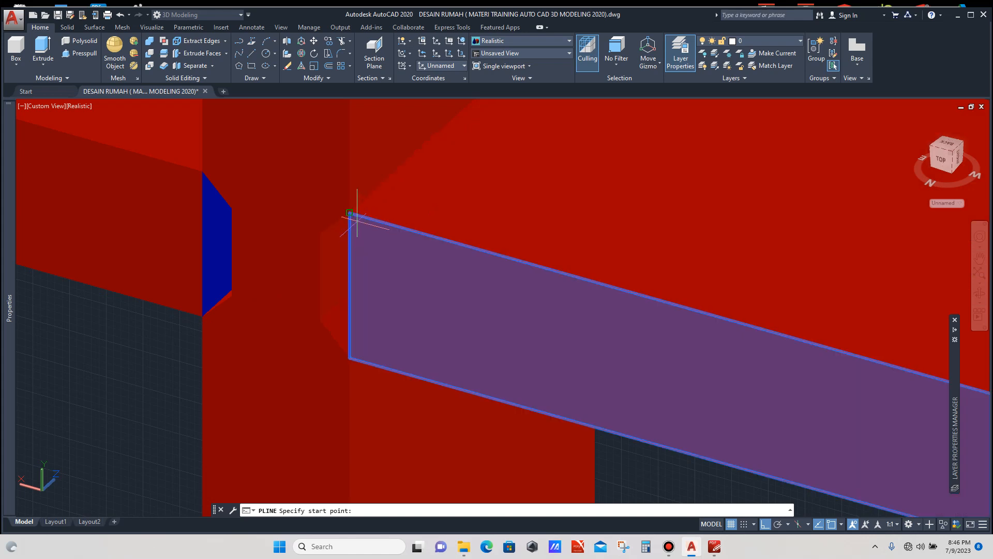
{"action": "left_click", "coordinate": [349, 212]}
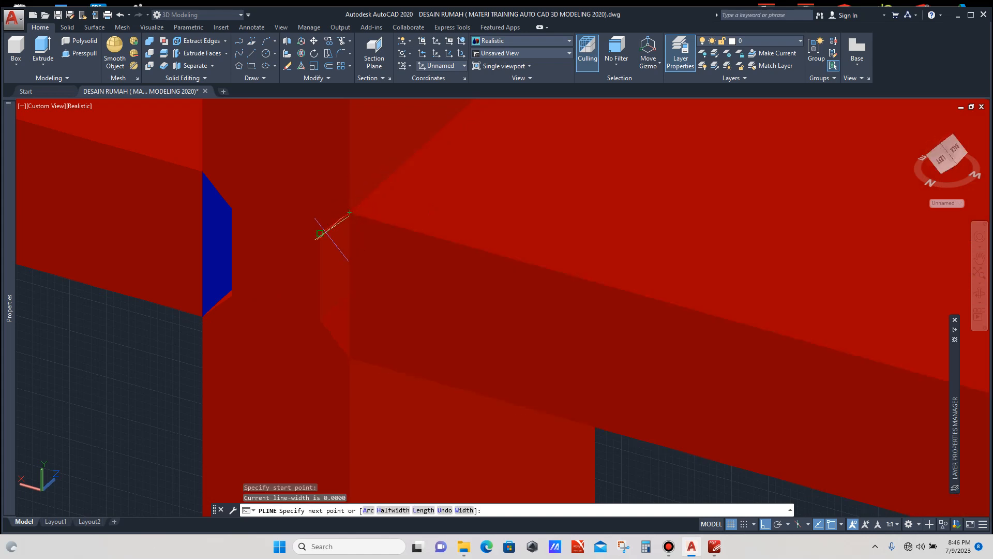
{"action": "left_click", "coordinate": [320, 233]}
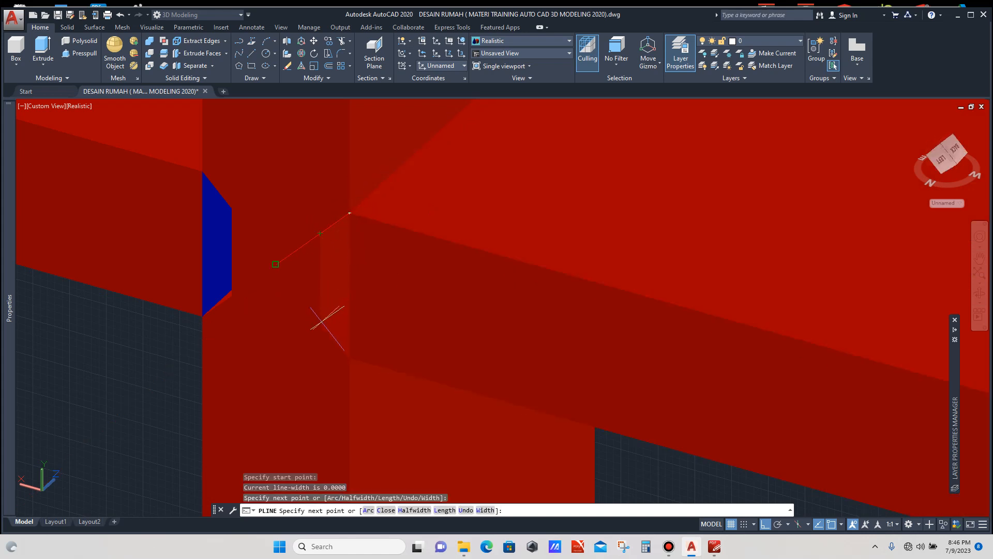
{"action": "scroll", "coordinate": [323, 298], "scroll_direction": "down", "scroll_amount": 4}
{"action": "key", "text": "Escape"}
{"action": "scroll", "coordinate": [344, 270], "scroll_direction": "down", "scroll_amount": 3}
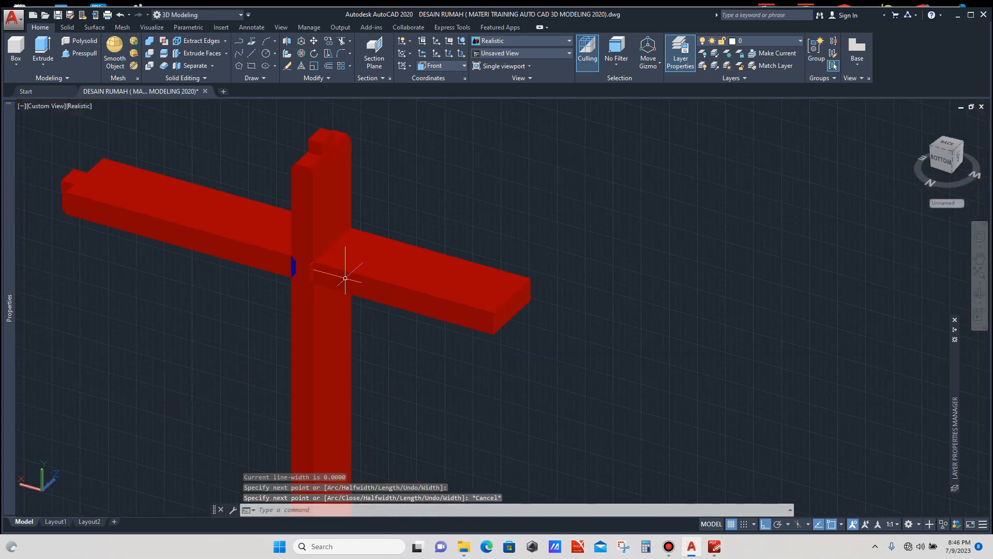
{"action": "key", "text": "Escape"}
Move the notched half-beam up out of the joint into free space above the post.
{"action": "scroll", "coordinate": [357, 281], "scroll_direction": "down", "scroll_amount": 5}
{"action": "scroll", "coordinate": [355, 281], "scroll_direction": "up", "scroll_amount": 5}
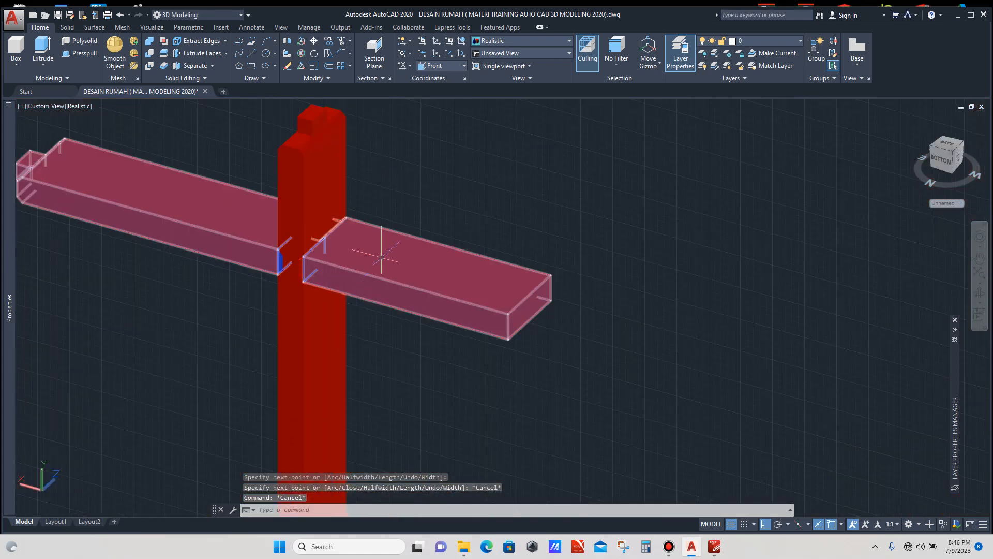
{"action": "scroll", "coordinate": [381, 259], "scroll_direction": "down", "scroll_amount": 3}
{"action": "key", "text": "Escape"}
{"action": "scroll", "coordinate": [408, 257], "scroll_direction": "up", "scroll_amount": 3}
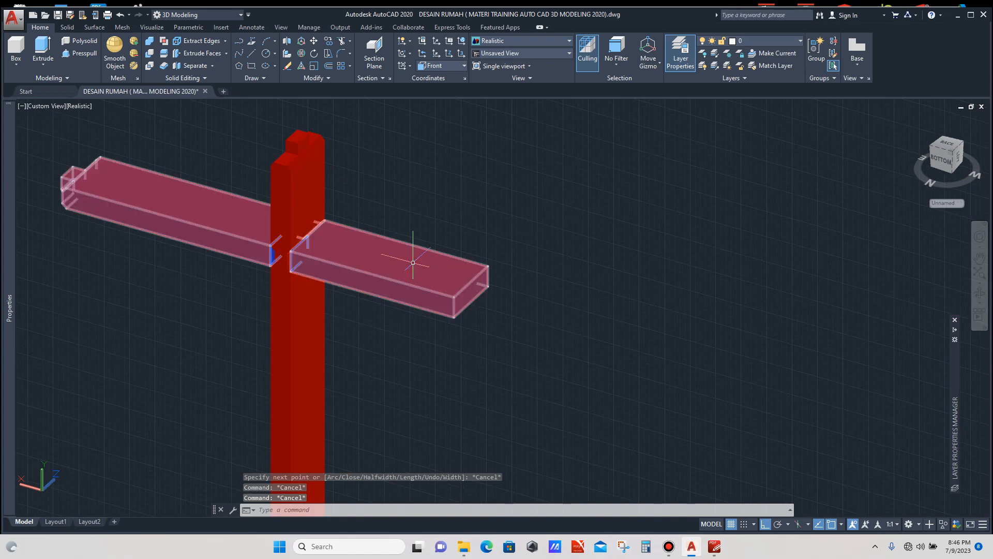
{"action": "left_click", "coordinate": [408, 257]}
{"action": "type", "text": "m"}
{"action": "key", "text": "Return"}
{"action": "scroll", "coordinate": [448, 245], "scroll_direction": "down", "scroll_amount": 3}
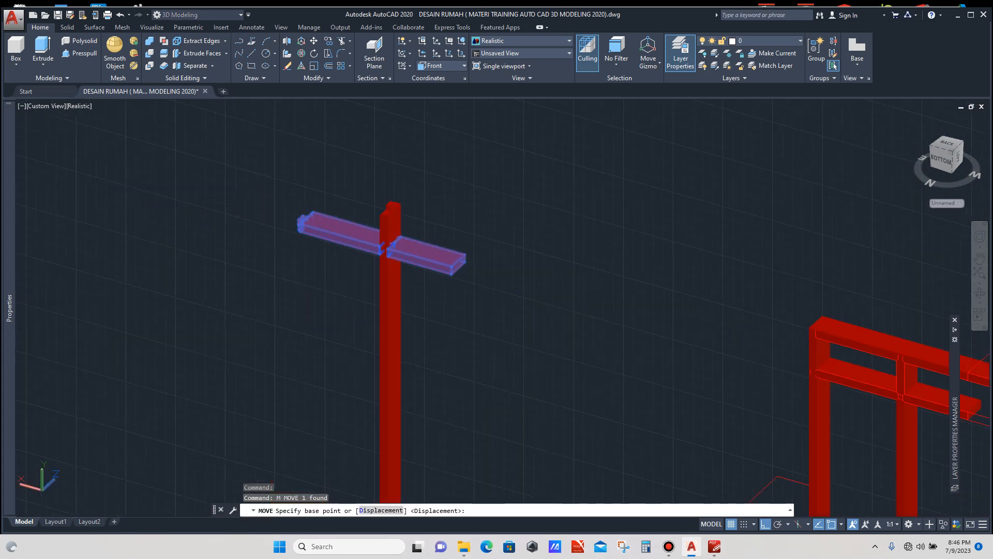
{"action": "left_click", "coordinate": [439, 305]}
{"action": "left_click", "coordinate": [445, 195]}
{"action": "scroll", "coordinate": [399, 248], "scroll_direction": "up", "scroll_amount": 6}
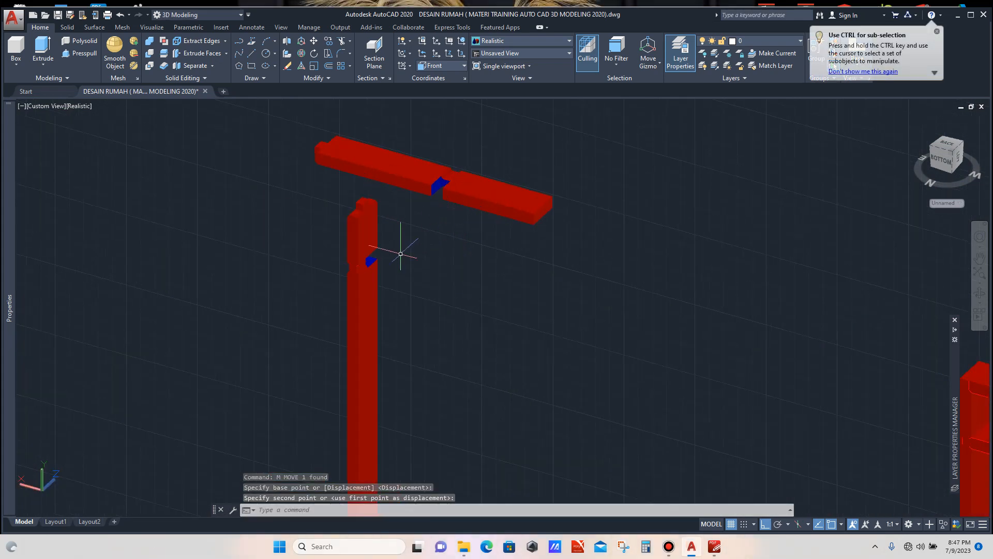
{"action": "scroll", "coordinate": [326, 217], "scroll_direction": "up", "scroll_amount": 4}
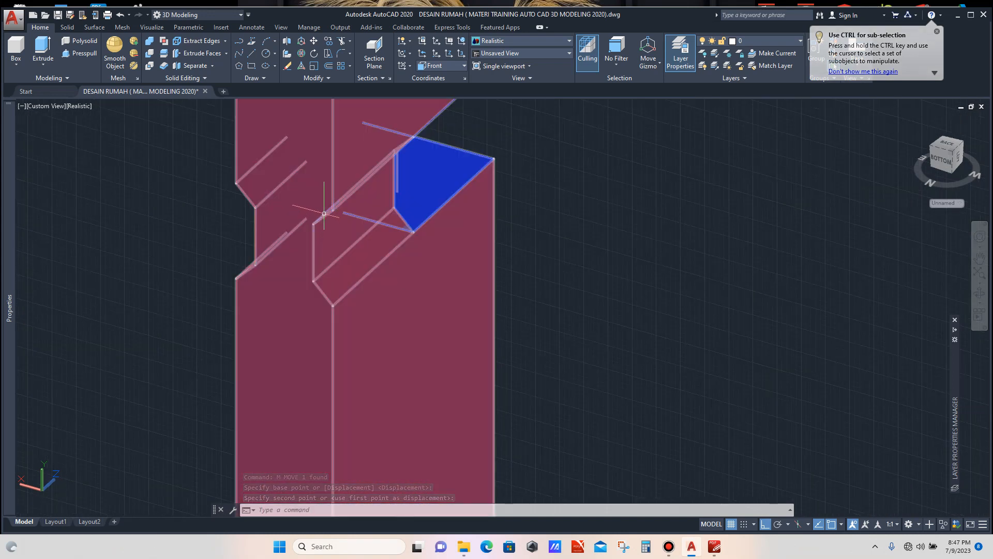
Draw a closed polyline around the profile of the post's small side notch, through its four corners.
{"action": "scroll", "coordinate": [322, 215], "scroll_direction": "down", "scroll_amount": 4}
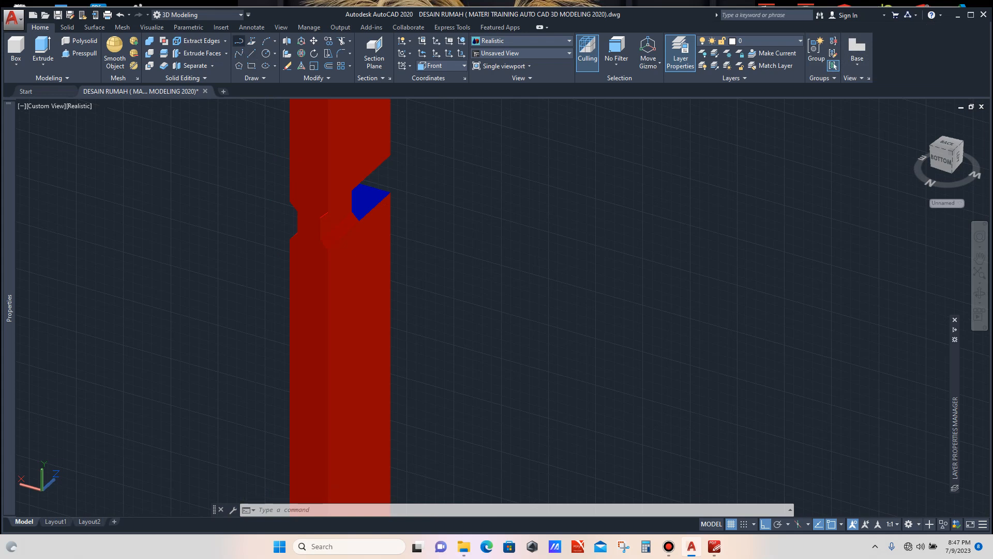
{"action": "type", "text": "pl"}
{"action": "key", "text": "Return"}
{"action": "scroll", "coordinate": [280, 198], "scroll_direction": "up", "scroll_amount": 2}
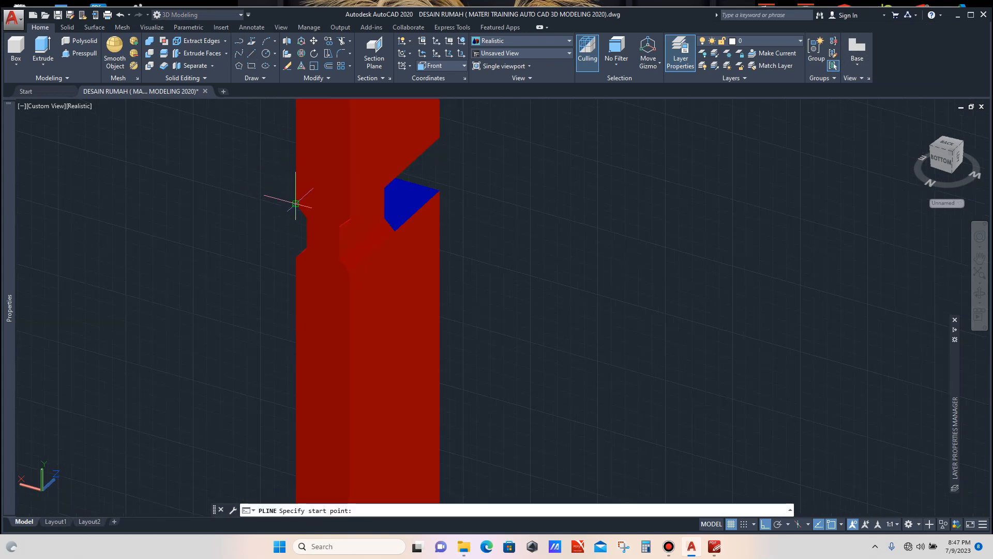
{"action": "left_click", "coordinate": [296, 204]}
{"action": "left_click", "coordinate": [306, 218]}
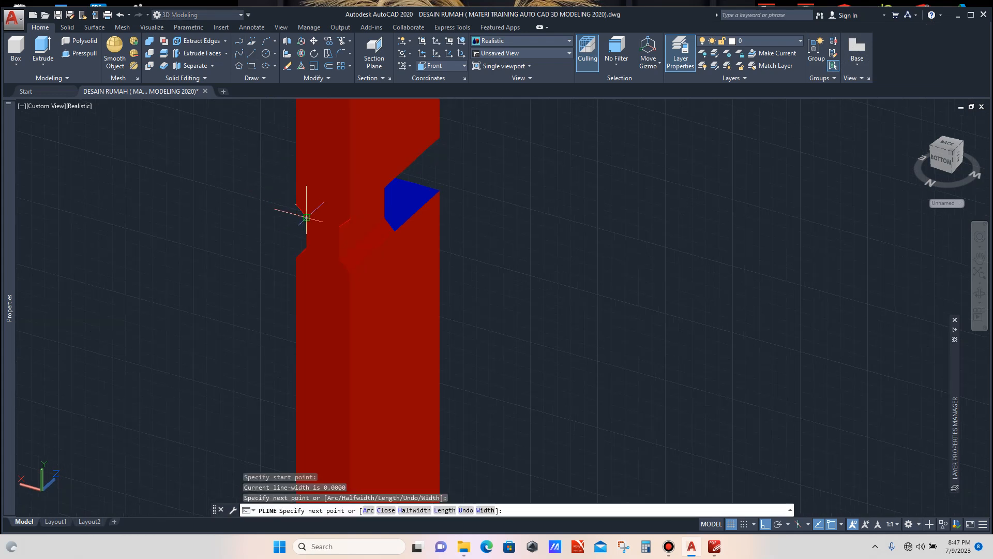
{"action": "left_click", "coordinate": [306, 249]}
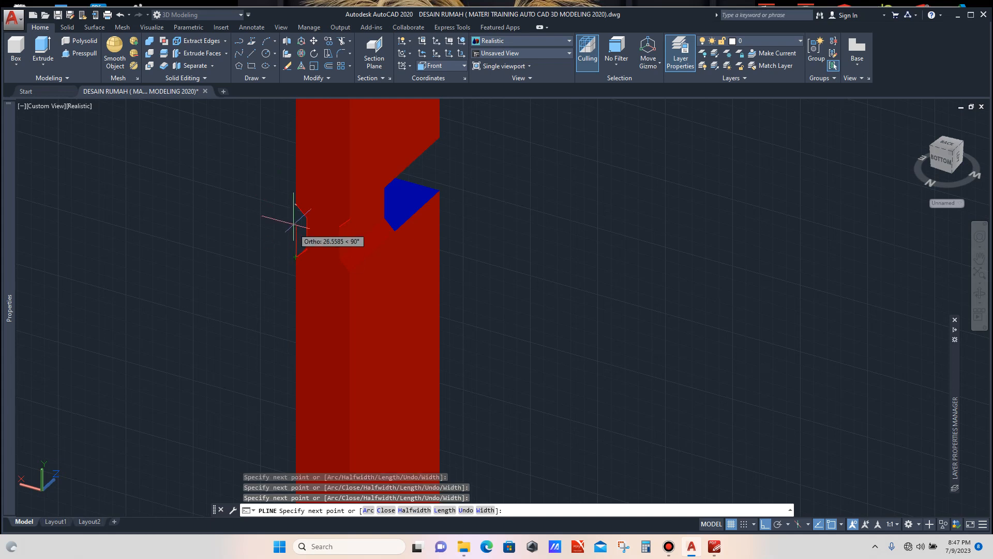
{"action": "key", "text": "Escape"}
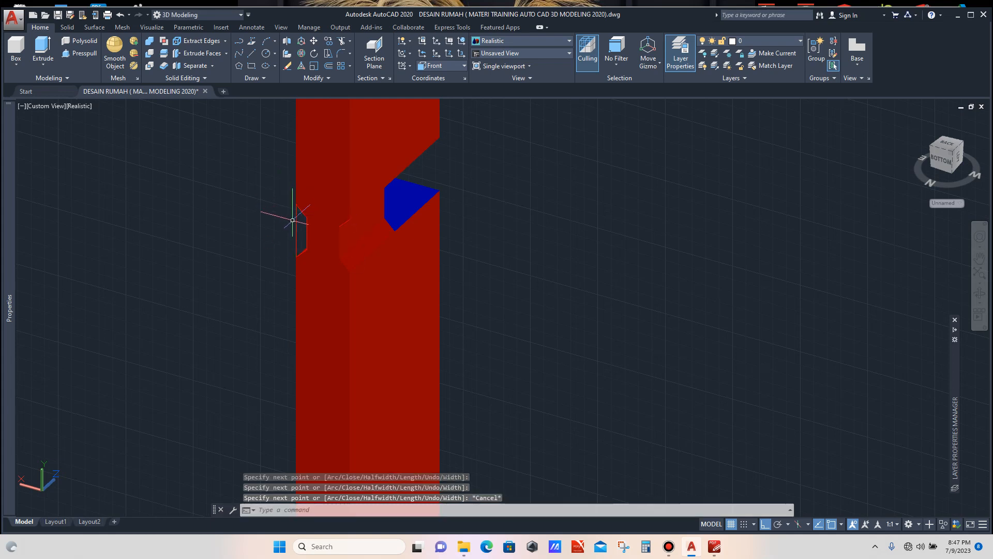
Extrude the side notch profile 75 into the post to form a solid filler block.
{"action": "scroll", "coordinate": [294, 228], "scroll_direction": "up", "scroll_amount": 2}
{"action": "left_click", "coordinate": [298, 230]}
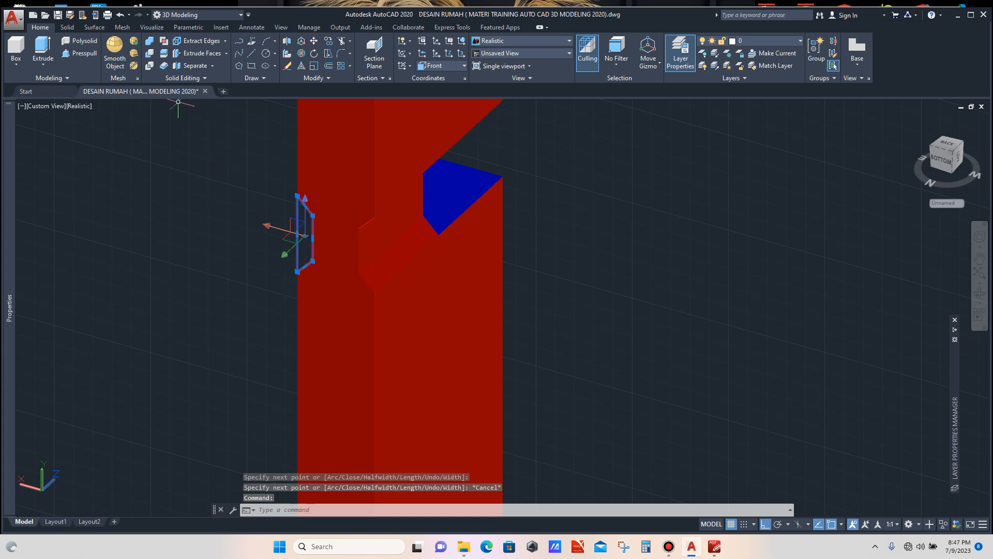
{"action": "left_click", "coordinate": [68, 27]}
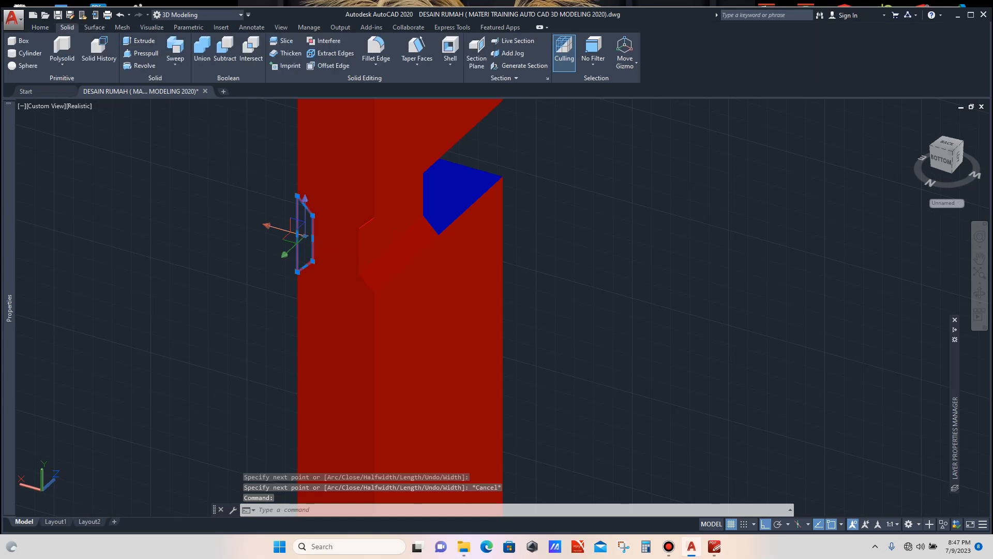
{"action": "left_click", "coordinate": [139, 41]}
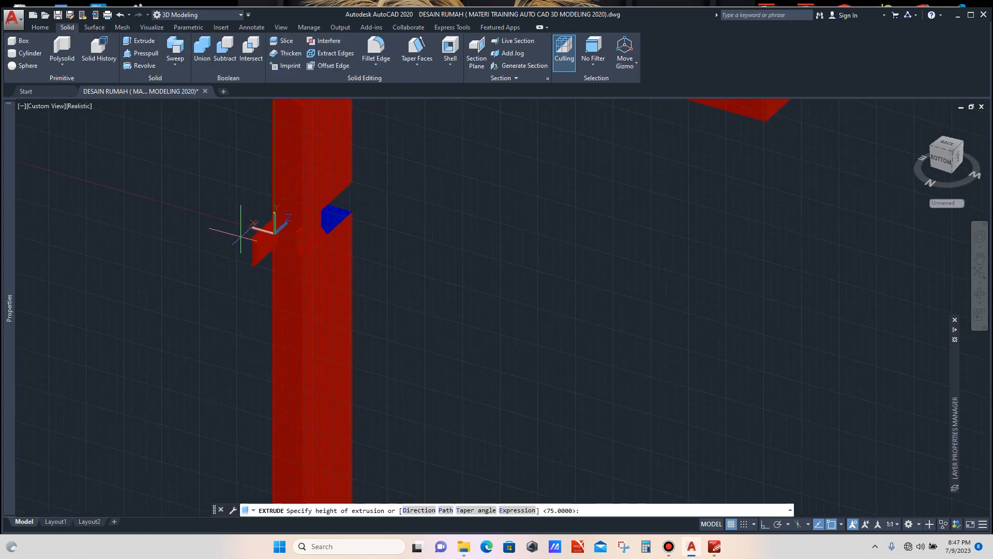
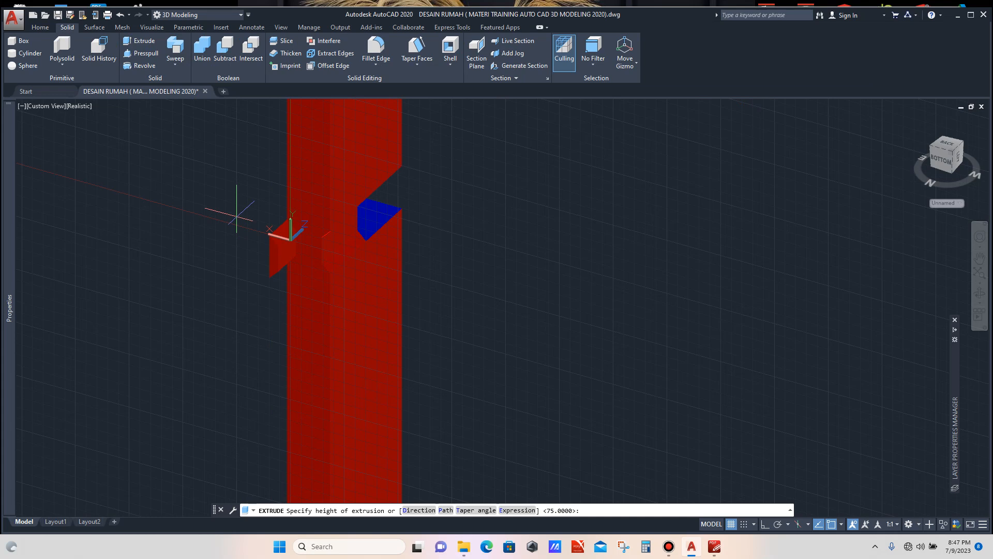
{"action": "type", "text": "75"}
{"action": "key", "text": "Return"}
Copy the extruded filler block from the side notch into the free space beside the post, below the half-beam.
{"action": "scroll", "coordinate": [284, 233], "scroll_direction": "up", "scroll_amount": 5}
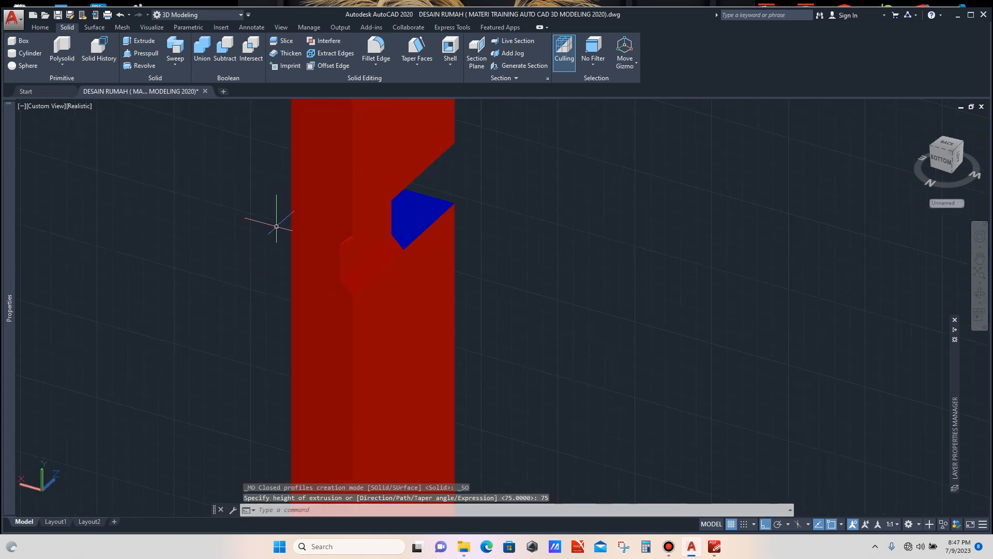
{"action": "left_click", "coordinate": [299, 263]}
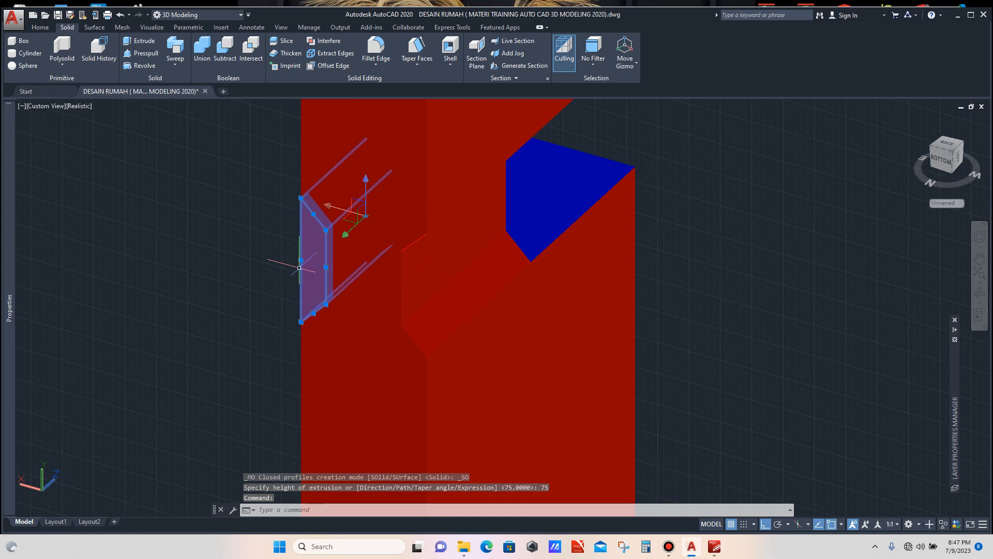
{"action": "scroll", "coordinate": [298, 264], "scroll_direction": "down", "scroll_amount": 5}
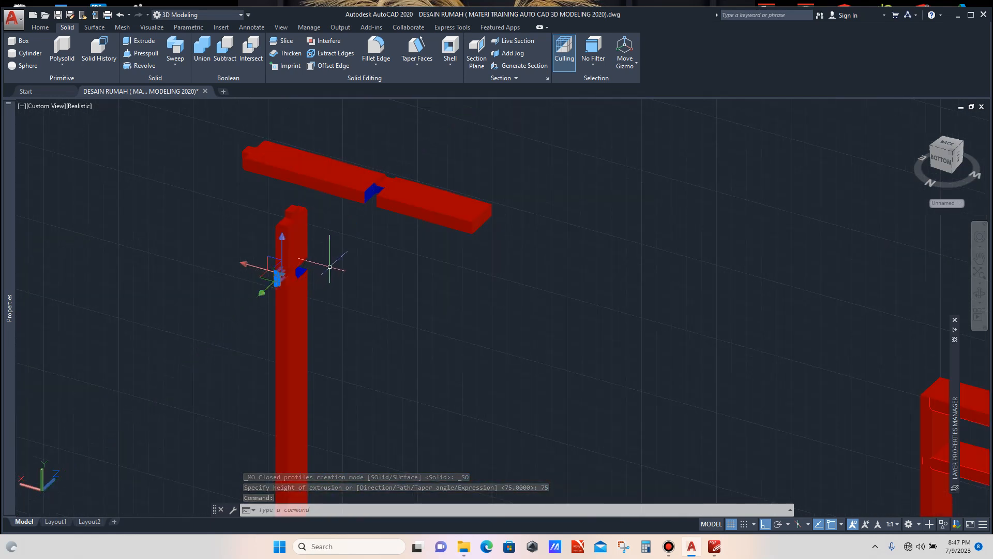
{"action": "key", "text": "Escape"}
{"action": "scroll", "coordinate": [280, 269], "scroll_direction": "up", "scroll_amount": 5}
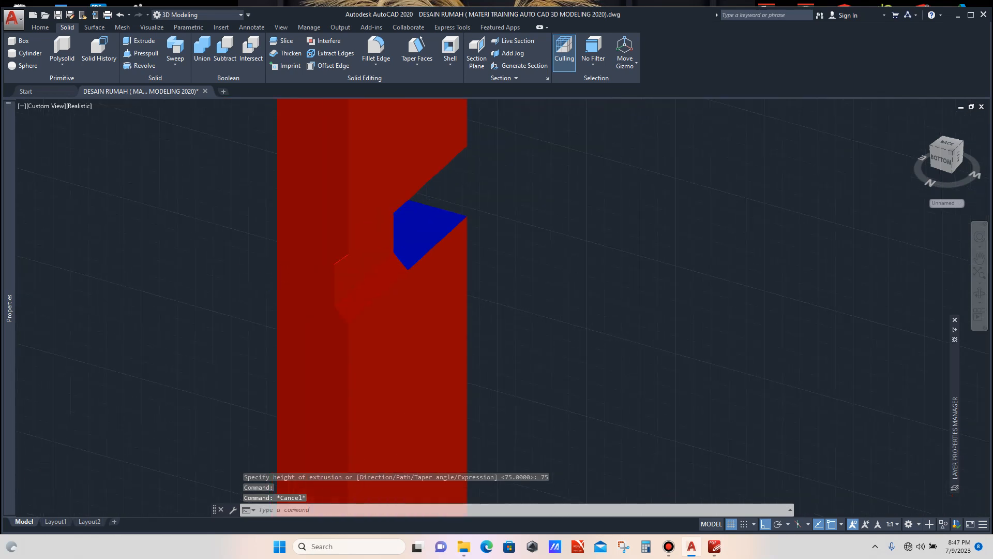
{"action": "left_click", "coordinate": [280, 269]}
{"action": "scroll", "coordinate": [223, 246], "scroll_direction": "down", "scroll_amount": 2}
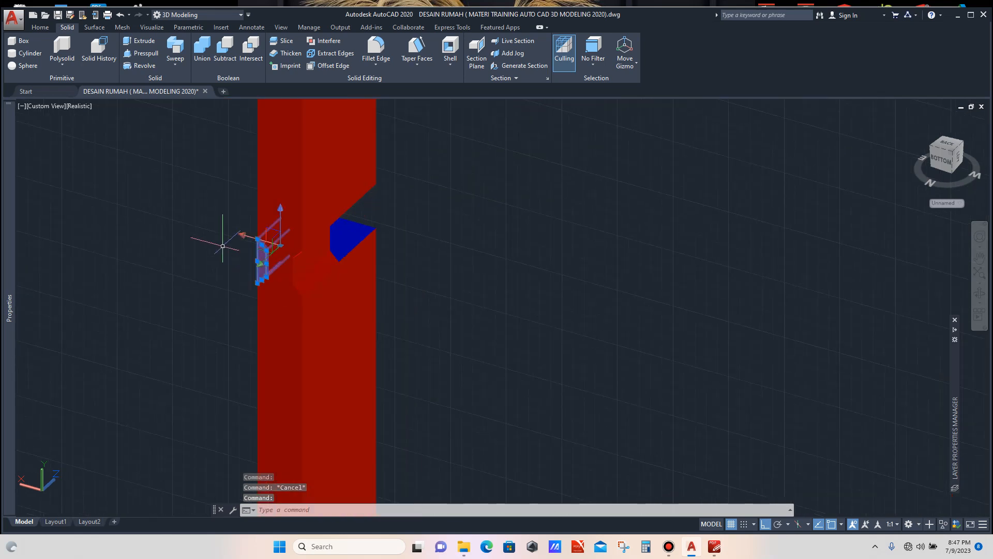
{"action": "type", "text": "co"}
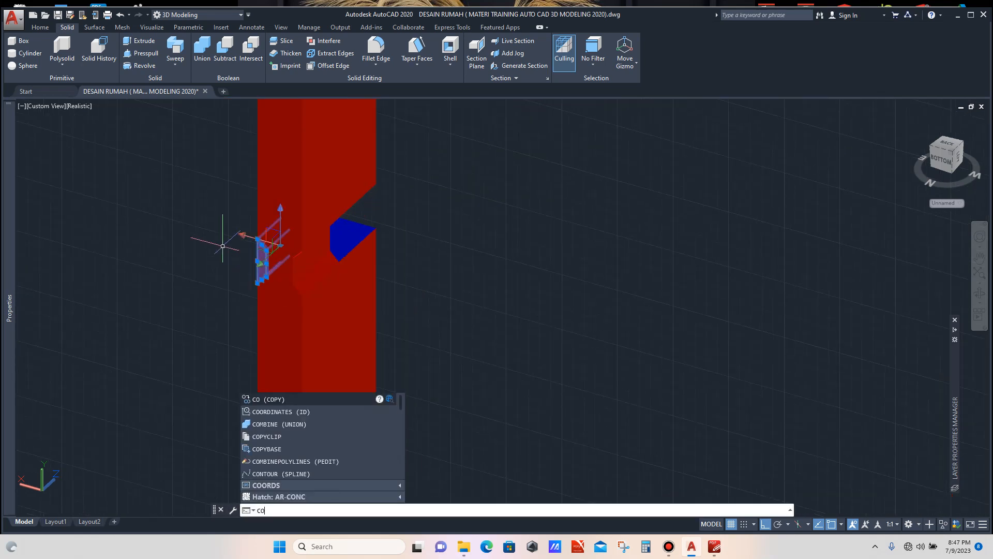
{"action": "key", "text": "Return"}
{"action": "scroll", "coordinate": [222, 246], "scroll_direction": "down", "scroll_amount": 2}
{"action": "scroll", "coordinate": [223, 246], "scroll_direction": "down", "scroll_amount": 2}
{"action": "left_click", "coordinate": [312, 281]}
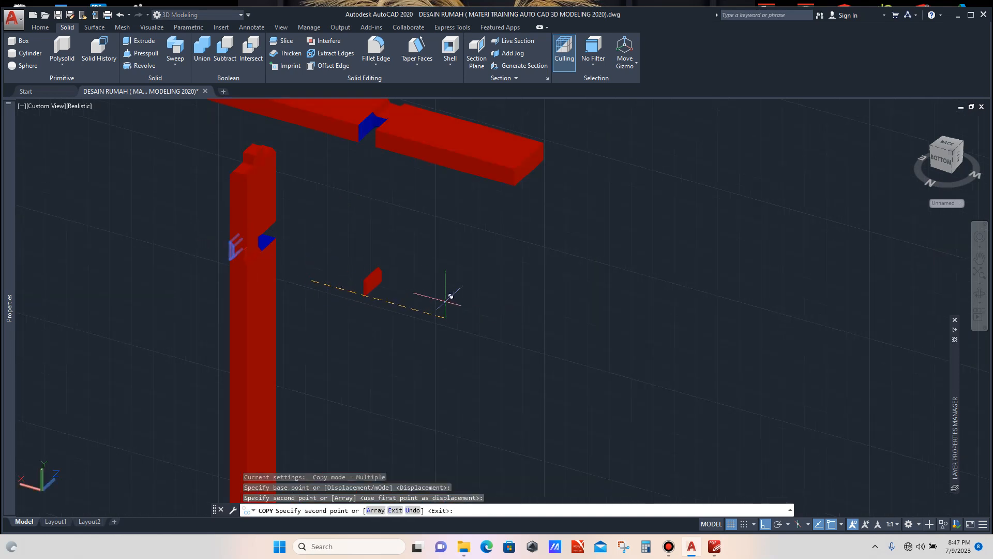
{"action": "key", "text": "Escape"}
{"action": "scroll", "coordinate": [357, 274], "scroll_direction": "down", "scroll_amount": 3}
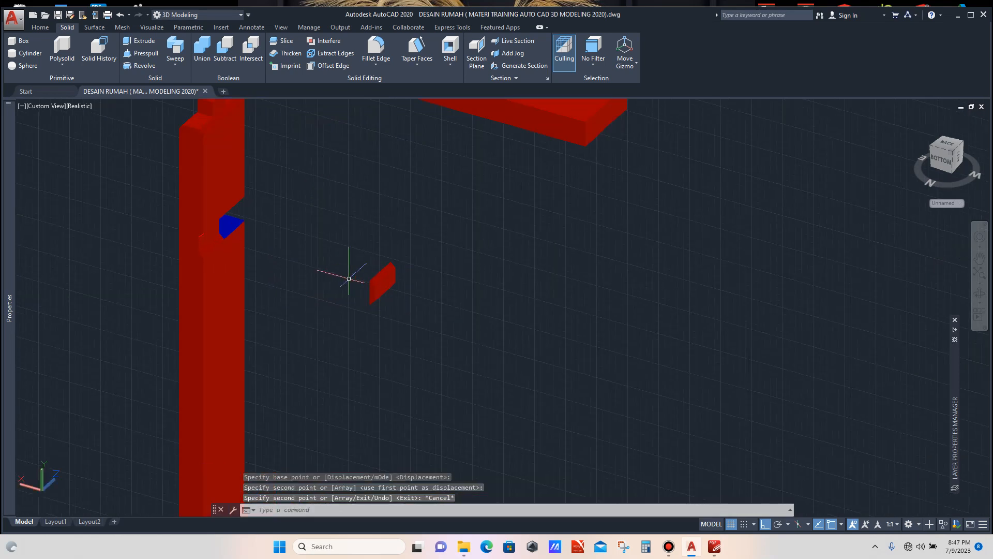
Change the color of the filler block in the post's side notch to Yellow.
{"action": "scroll", "coordinate": [354, 271], "scroll_direction": "up", "scroll_amount": 6}
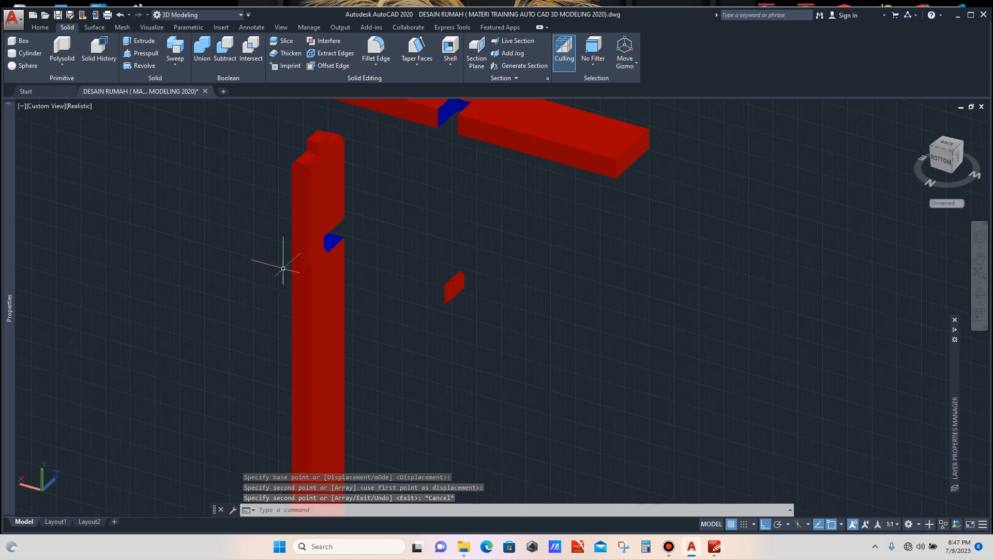
{"action": "left_click", "coordinate": [299, 240]}
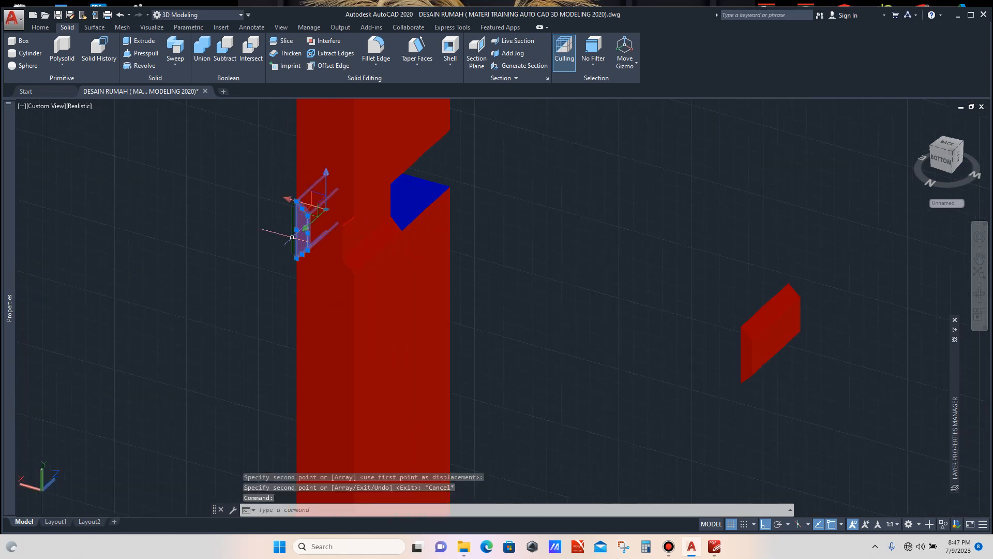
{"action": "mouse_move", "coordinate": [8, 181]}
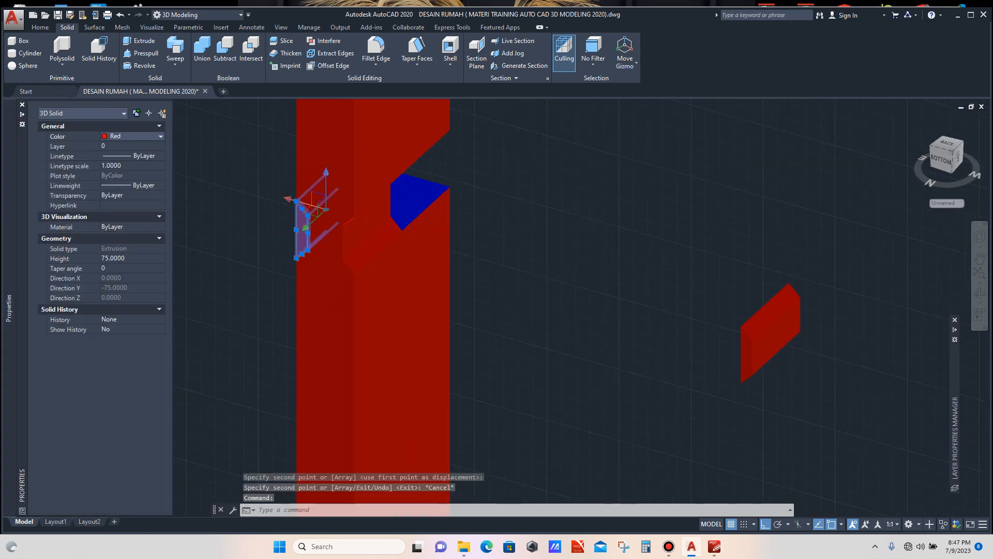
{"action": "left_click", "coordinate": [132, 136]}
{"action": "left_click", "coordinate": [119, 174]}
{"action": "key", "text": "Escape"}
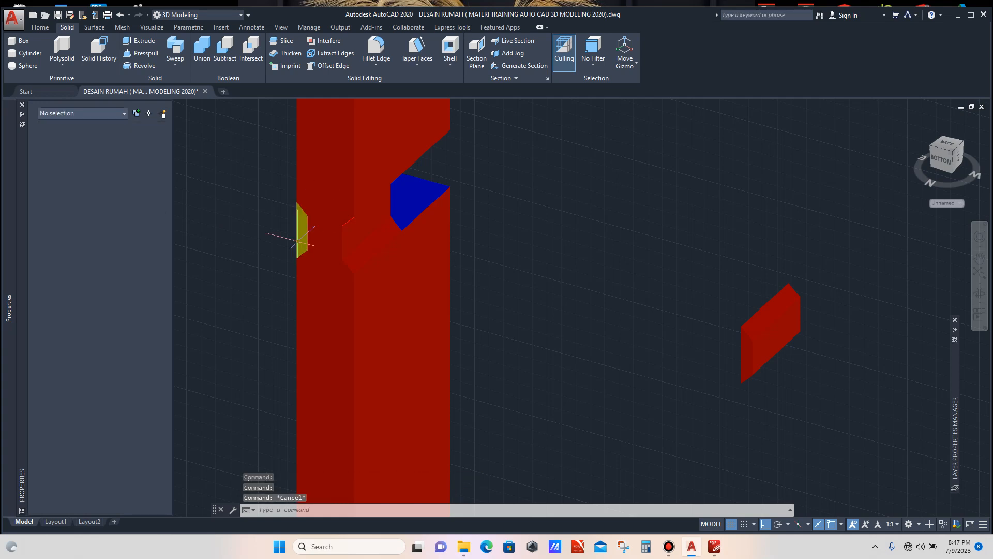
Change the color of the copied filler block beside the post to Yellow.
{"action": "scroll", "coordinate": [410, 239], "scroll_direction": "down", "scroll_amount": 3}
{"action": "scroll", "coordinate": [539, 278], "scroll_direction": "up", "scroll_amount": 2}
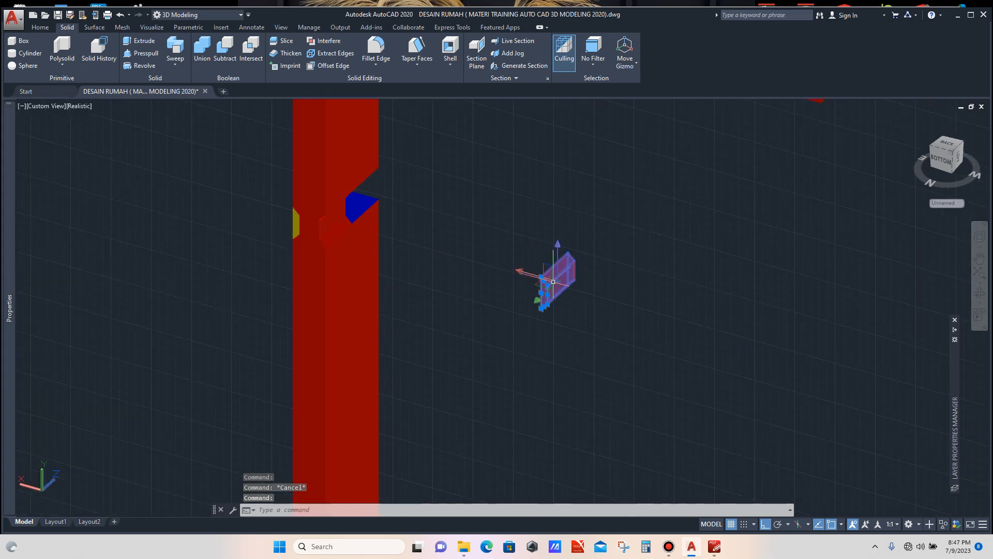
{"action": "mouse_move", "coordinate": [16, 133]}
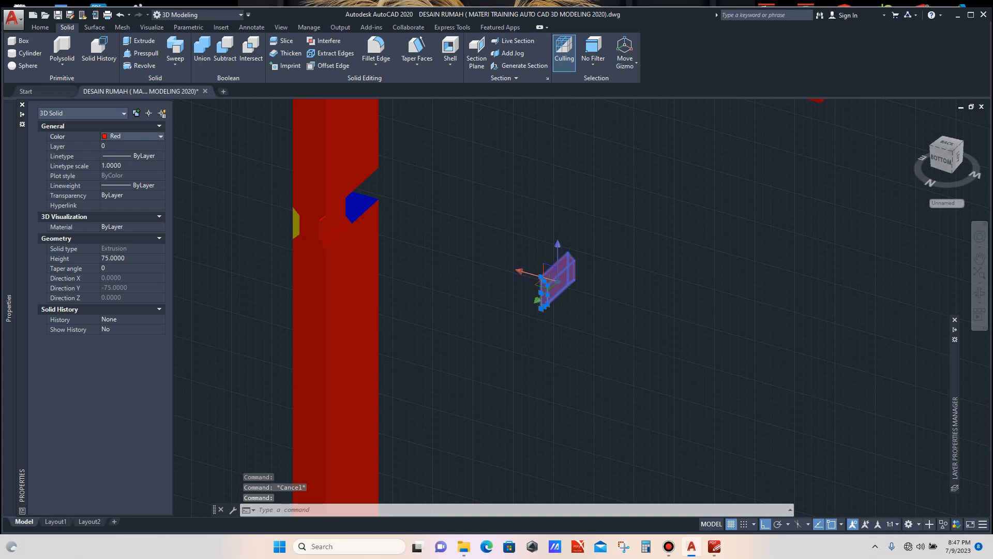
{"action": "left_click", "coordinate": [132, 136]}
{"action": "left_click", "coordinate": [119, 174]}
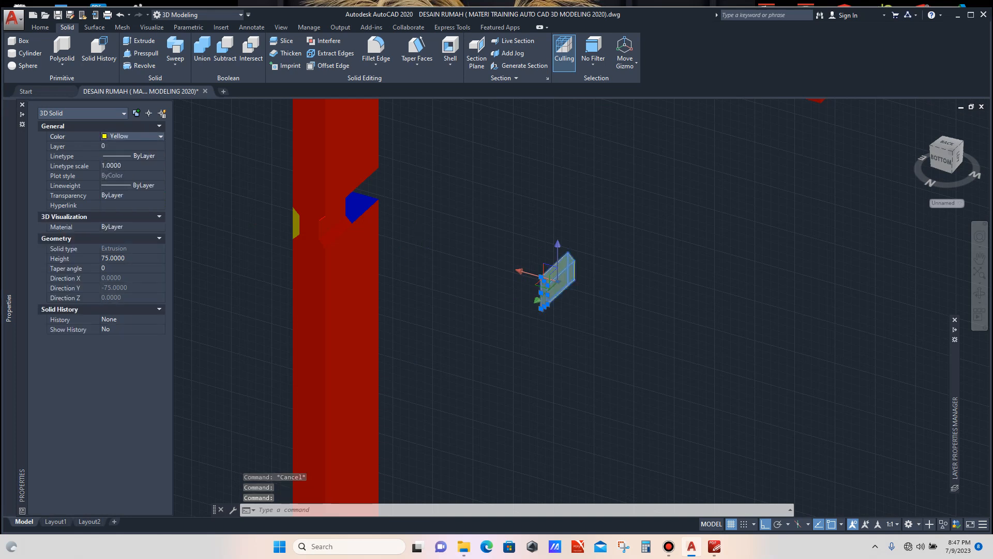
{"action": "scroll", "coordinate": [416, 259], "scroll_direction": "down", "scroll_amount": 4}
{"action": "key", "text": "Escape"}
Draw two connected helper lines from the middle of the post's tenon top edge, one outward along the depth and one vertical.
{"action": "scroll", "coordinate": [423, 258], "scroll_direction": "down", "scroll_amount": 4}
{"action": "scroll", "coordinate": [411, 206], "scroll_direction": "up", "scroll_amount": 6}
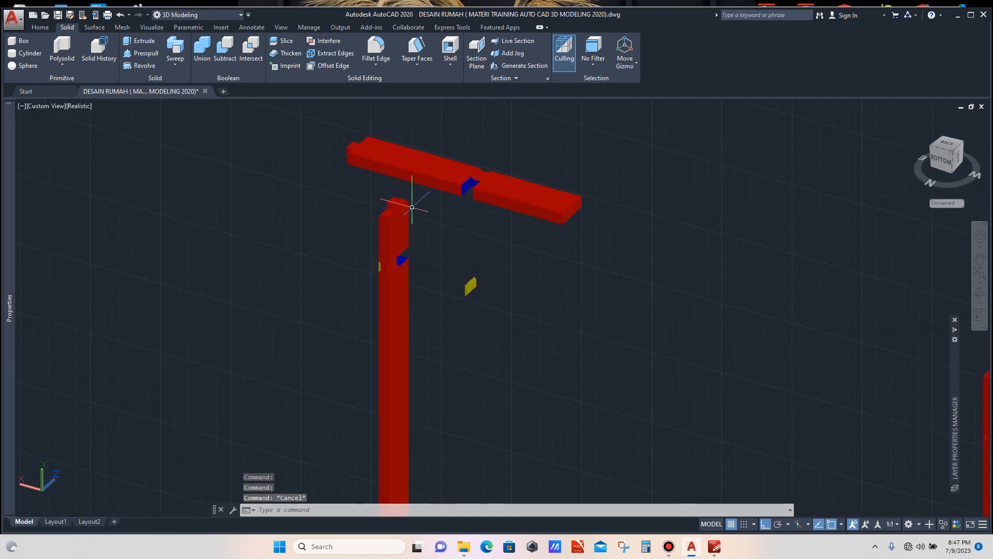
{"action": "scroll", "coordinate": [380, 182], "scroll_direction": "up", "scroll_amount": 3}
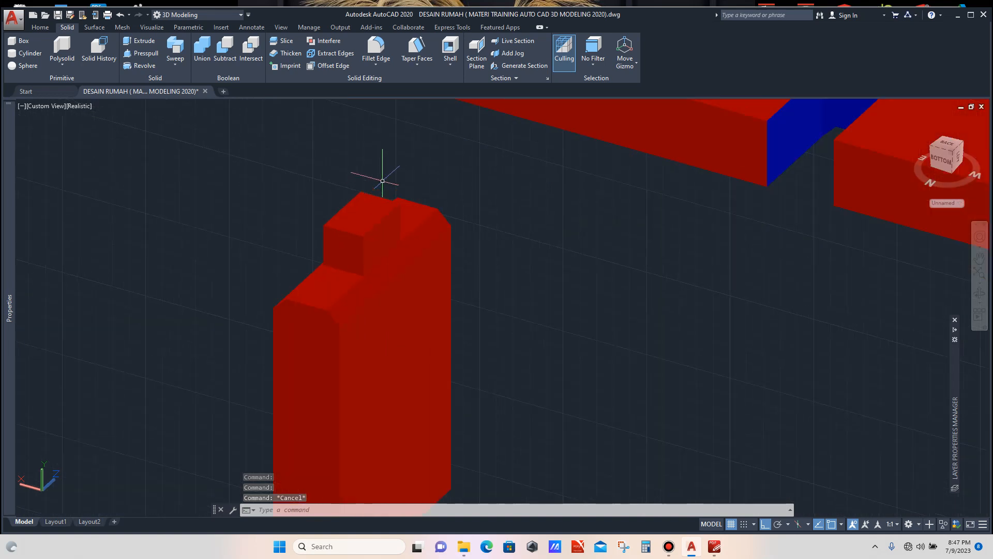
{"action": "scroll", "coordinate": [382, 180], "scroll_direction": "down", "scroll_amount": 2}
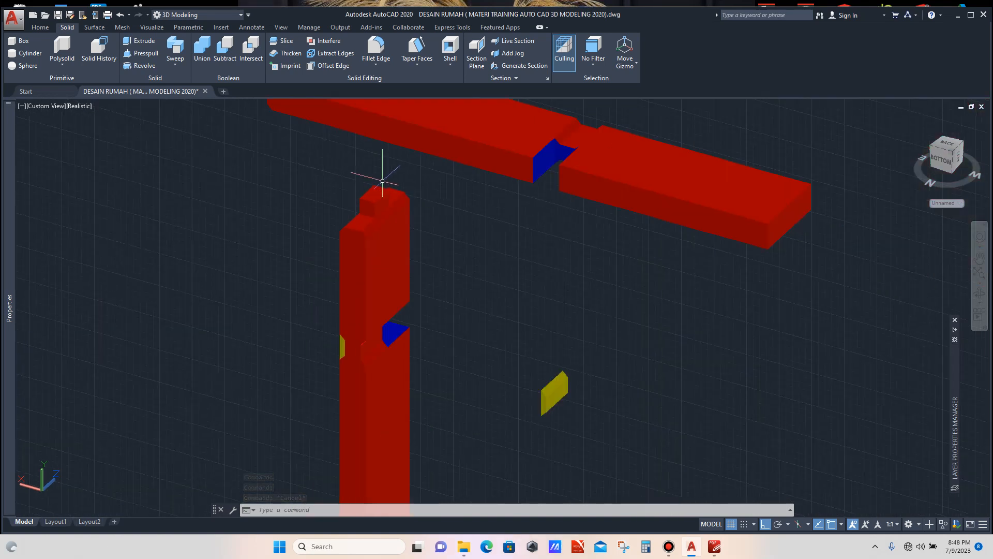
{"action": "scroll", "coordinate": [384, 181], "scroll_direction": "up", "scroll_amount": 1}
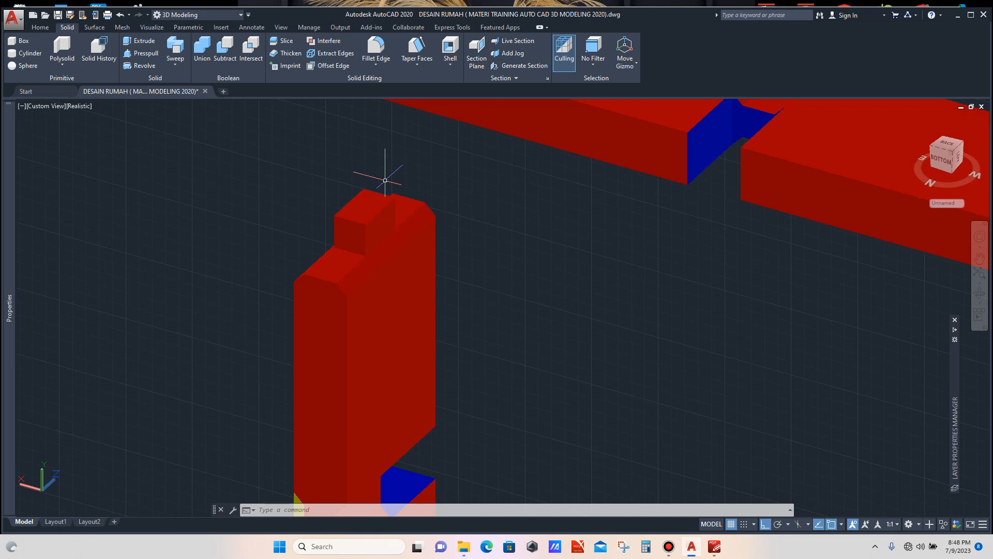
{"action": "type", "text": "1"}
{"action": "left_click", "coordinate": [379, 193]}
{"action": "left_click", "coordinate": [402, 145]}
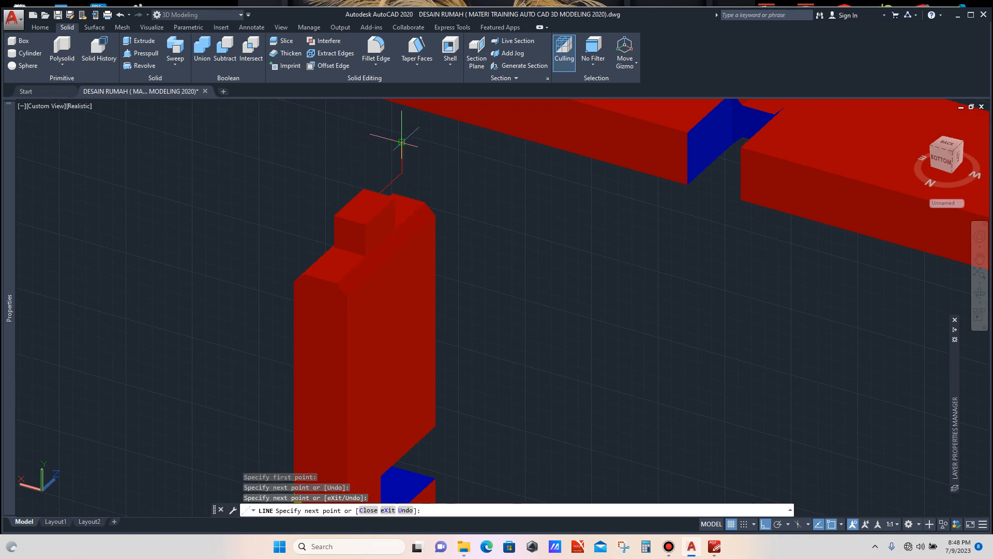
{"action": "key", "text": "Escape"}
Mirror the yellow block in the side notch in 3D across the three-point plane through the helper lines, keeping the source.
{"action": "scroll", "coordinate": [380, 168], "scroll_direction": "down", "scroll_amount": 4}
{"action": "scroll", "coordinate": [348, 274], "scroll_direction": "up", "scroll_amount": 5}
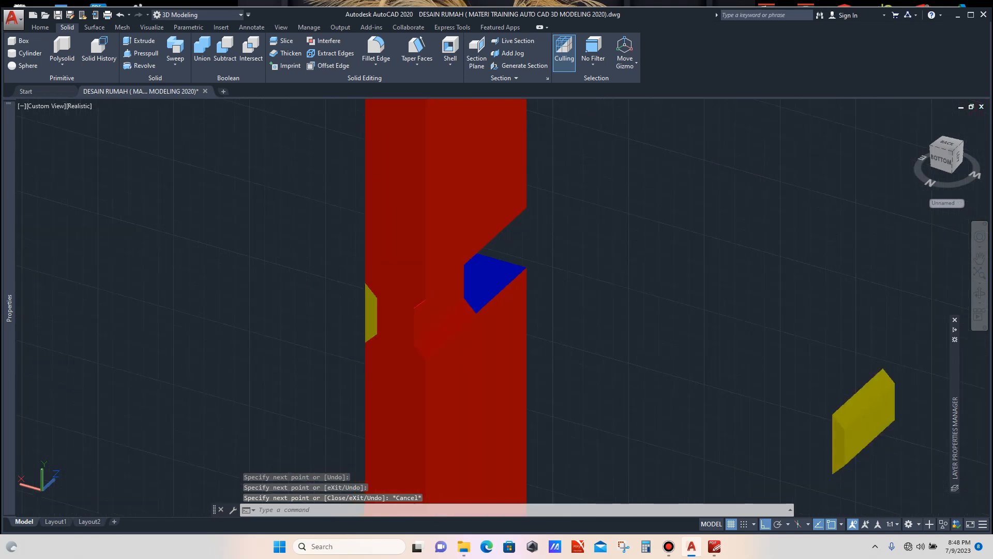
{"action": "left_click", "coordinate": [367, 304]}
{"action": "type", "text": "mi"}
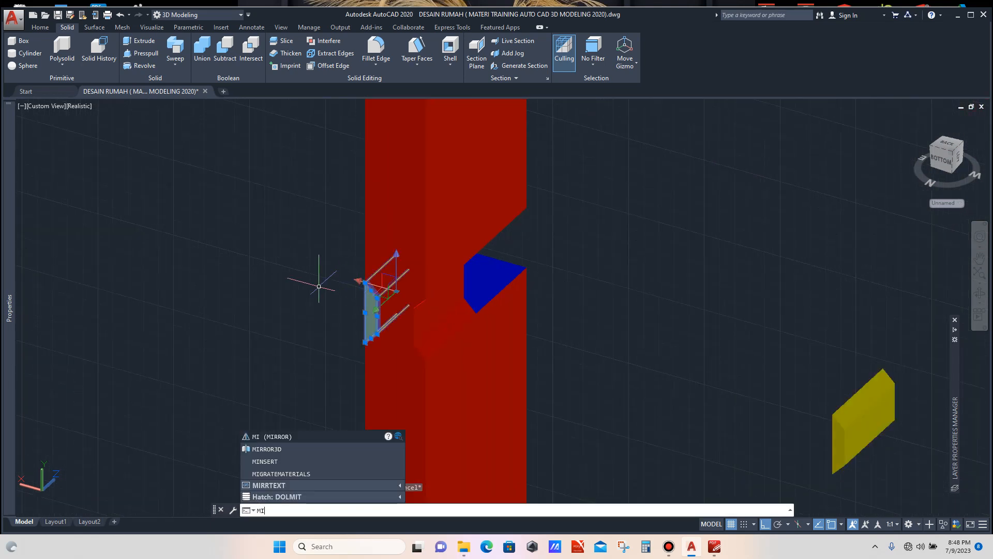
{"action": "key", "text": "Down"}
{"action": "key", "text": "Return"}
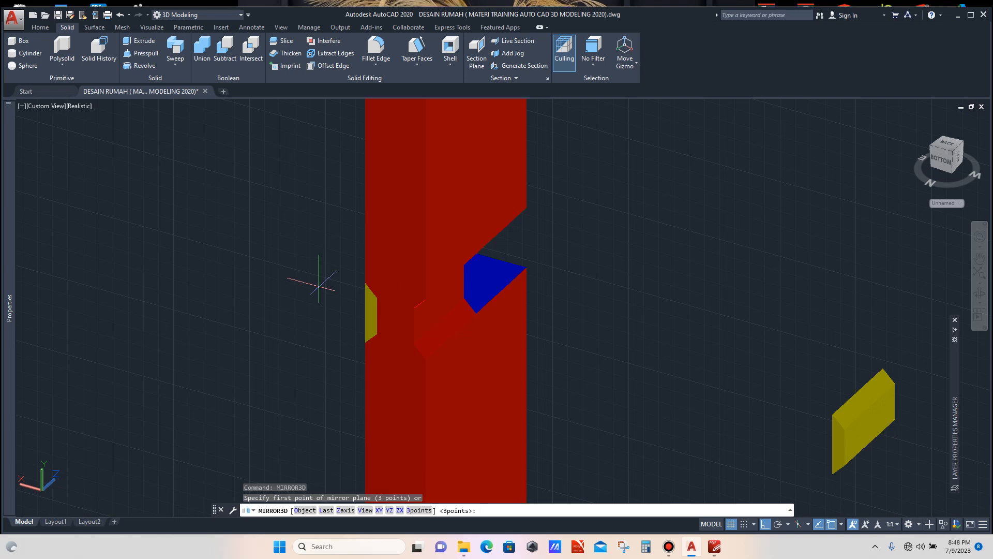
{"action": "scroll", "coordinate": [283, 398], "scroll_direction": "down", "scroll_amount": 5}
{"action": "scroll", "coordinate": [347, 223], "scroll_direction": "up", "scroll_amount": 2}
{"action": "scroll", "coordinate": [365, 210], "scroll_direction": "up", "scroll_amount": 2}
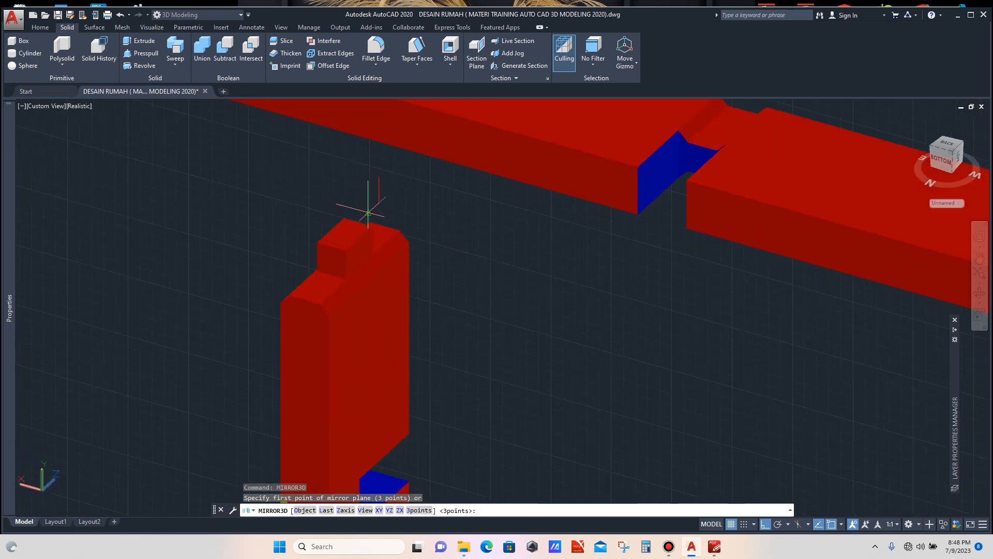
{"action": "left_click", "coordinate": [379, 203]}
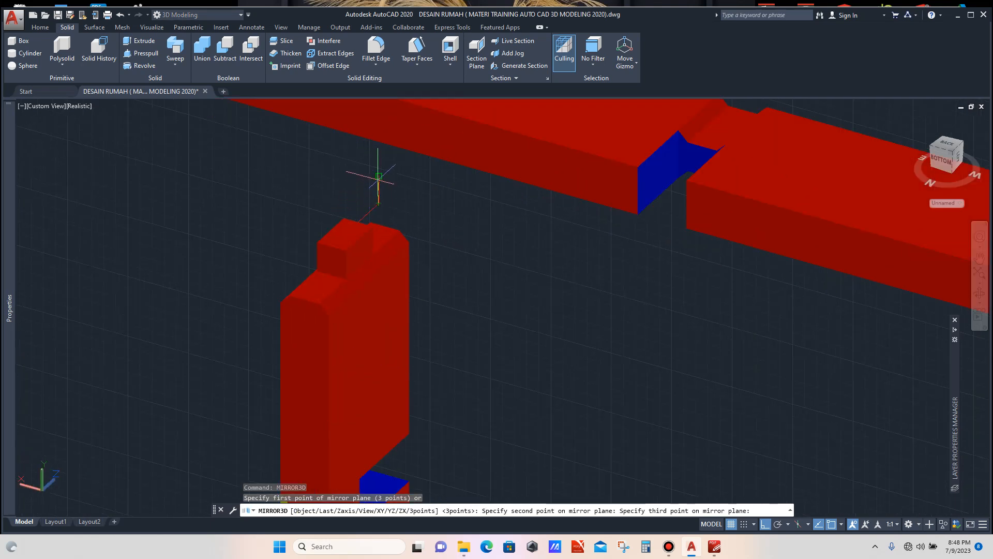
{"action": "left_click", "coordinate": [378, 176]}
{"action": "scroll", "coordinate": [362, 218], "scroll_direction": "down", "scroll_amount": 6}
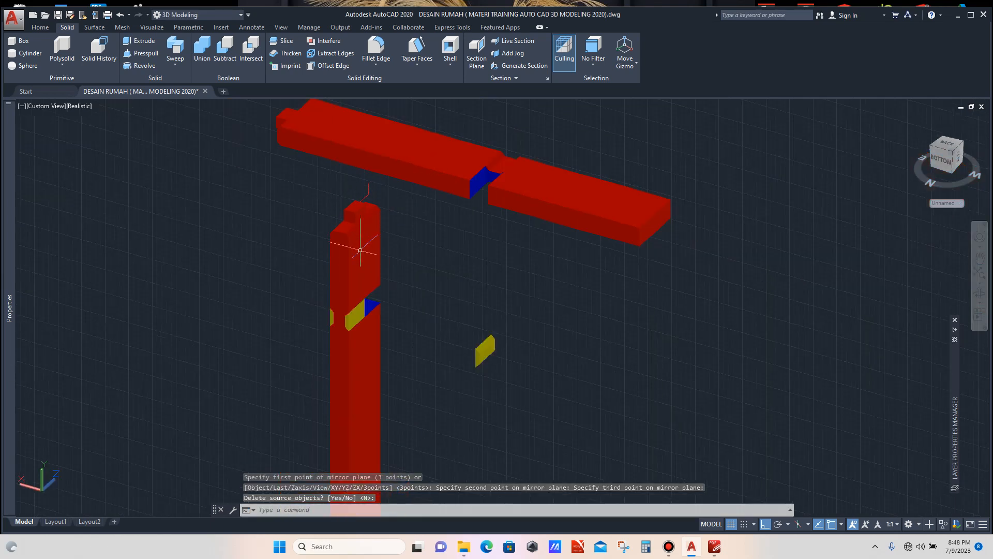
Union the two yellow filler blocks in the side notch with the notched post.
{"action": "scroll", "coordinate": [351, 322], "scroll_direction": "up", "scroll_amount": 6}
{"action": "scroll", "coordinate": [351, 322], "scroll_direction": "up", "scroll_amount": 3}
{"action": "key", "text": "Return"}
{"action": "scroll", "coordinate": [238, 145], "scroll_direction": "down", "scroll_amount": 2}
{"action": "left_click", "coordinate": [202, 49]}
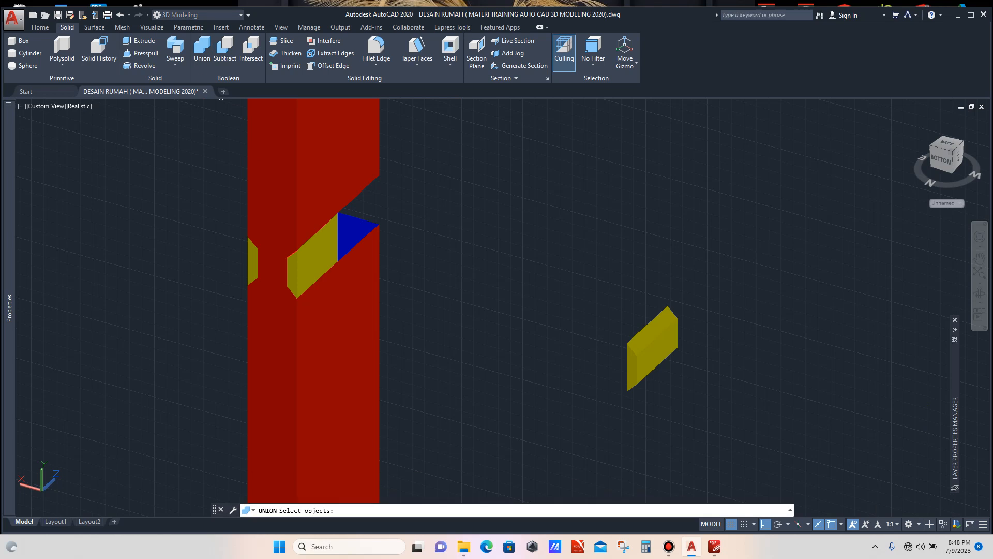
{"action": "scroll", "coordinate": [259, 254], "scroll_direction": "up", "scroll_amount": 3}
{"action": "left_click", "coordinate": [243, 253]}
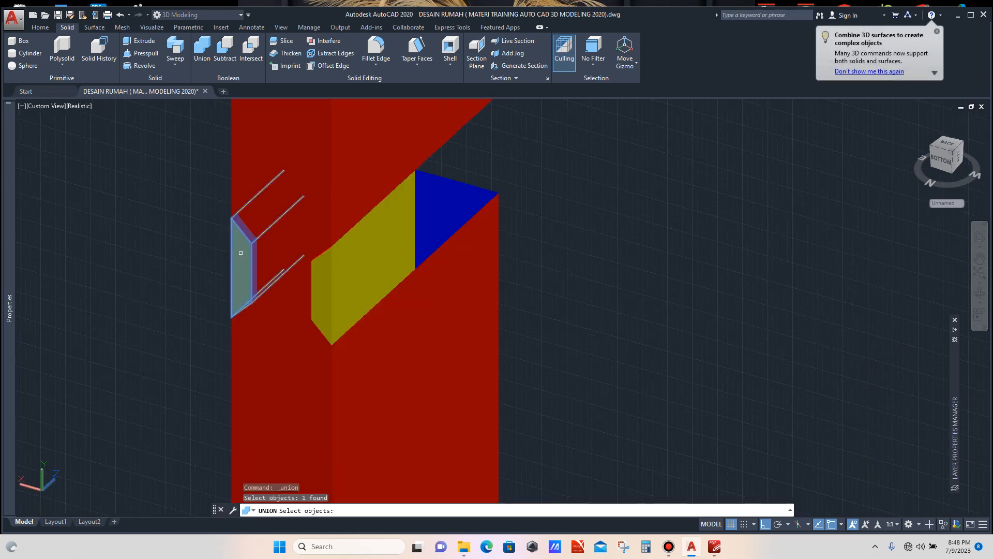
{"action": "left_click", "coordinate": [330, 279]}
{"action": "left_click", "coordinate": [339, 200]}
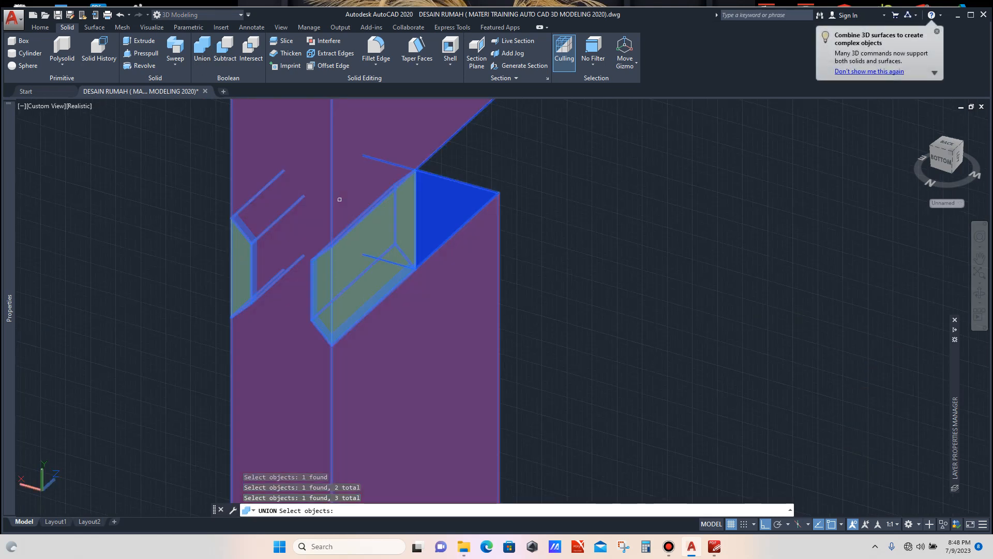
{"action": "key", "text": "Return"}
{"action": "scroll", "coordinate": [362, 269], "scroll_direction": "down", "scroll_amount": 6}
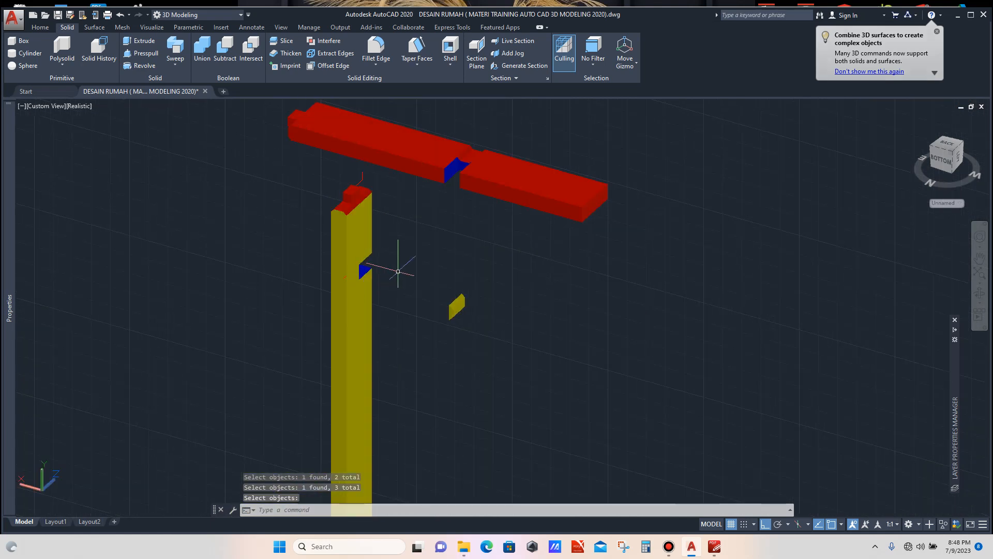
{"action": "key", "text": "Escape"}
Set the color of the merged post to Red.
{"action": "scroll", "coordinate": [367, 261], "scroll_direction": "up", "scroll_amount": 3}
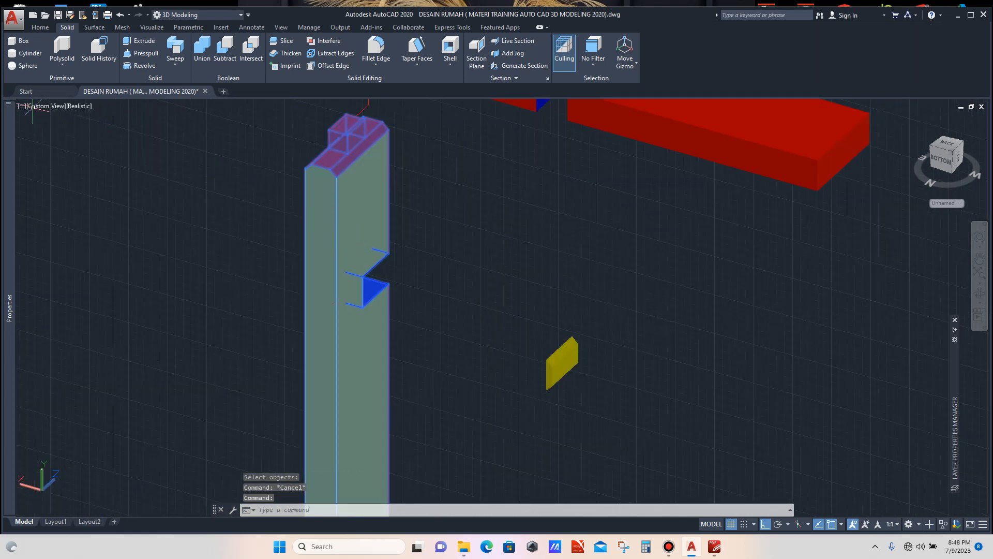
{"action": "mouse_move", "coordinate": [9, 125]}
{"action": "left_click", "coordinate": [132, 136]}
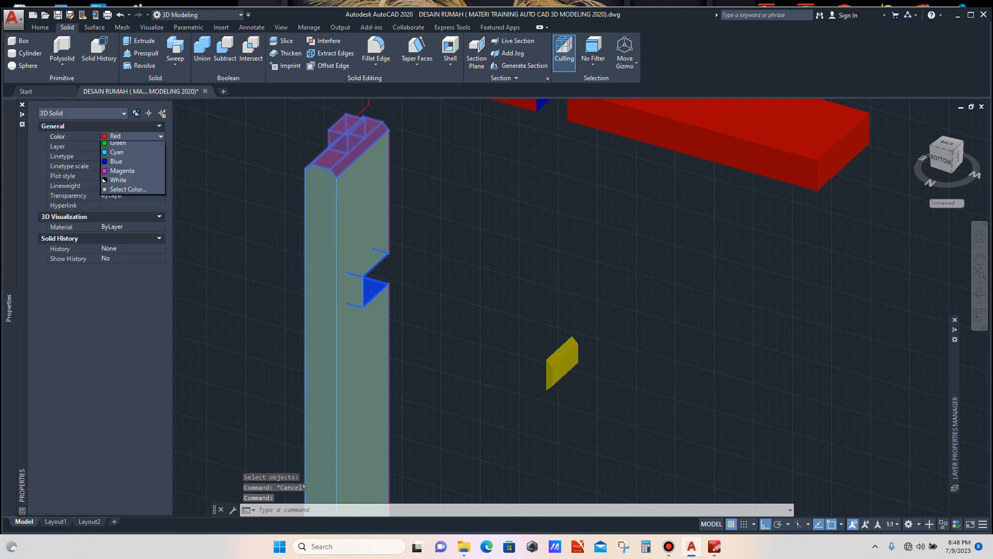
{"action": "left_click", "coordinate": [117, 192]}
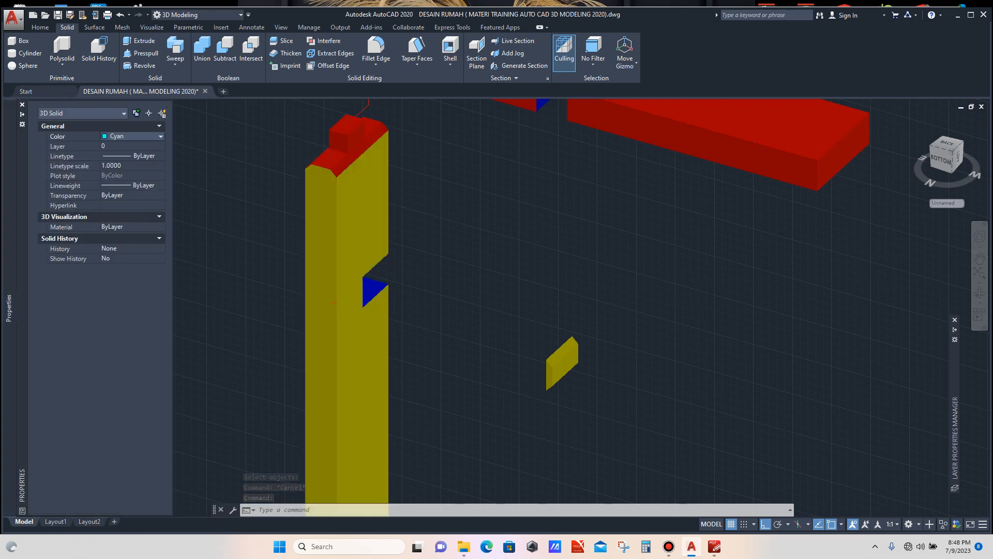
{"action": "left_click", "coordinate": [132, 136]}
{"action": "left_click", "coordinate": [132, 136]}
{"action": "left_click", "coordinate": [132, 136]}
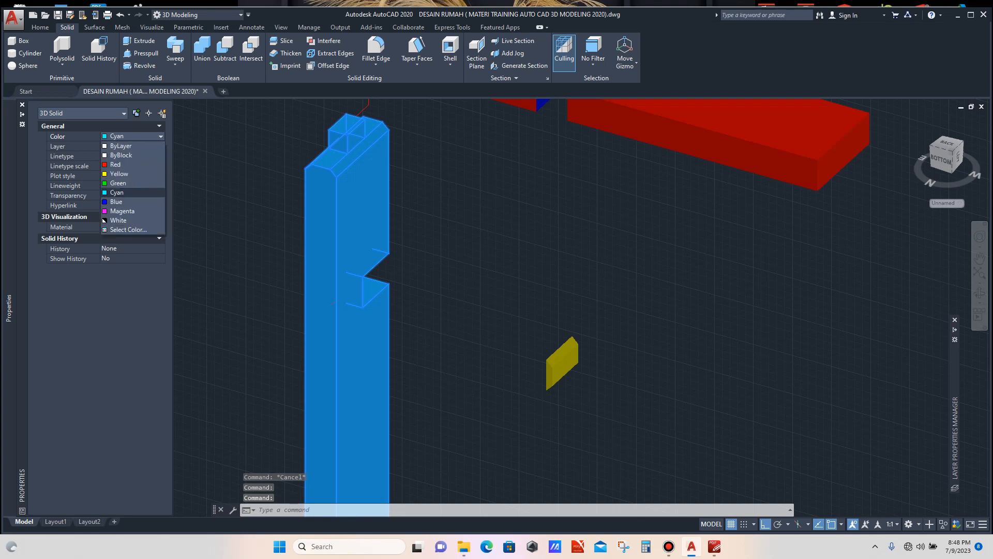
{"action": "left_click", "coordinate": [115, 164]}
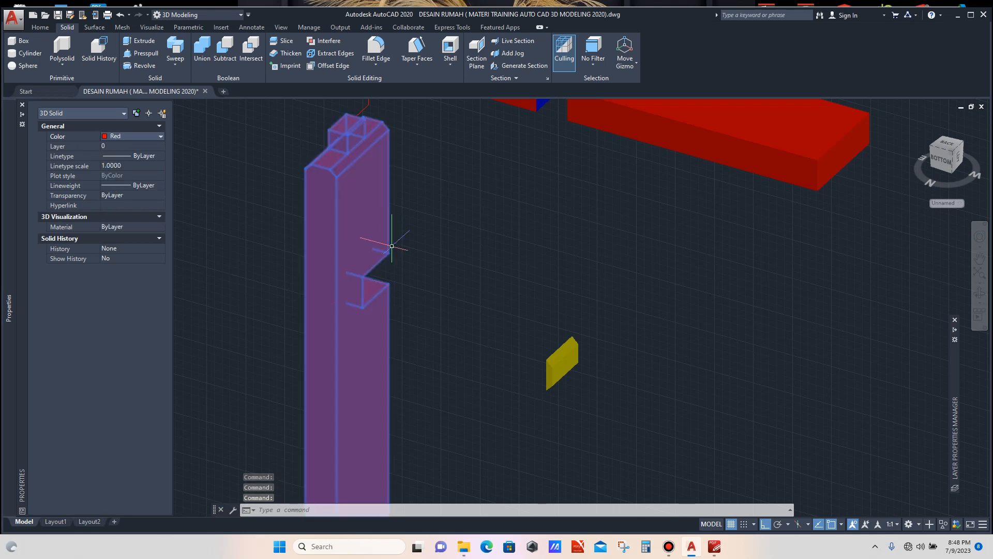
{"action": "key", "text": "ctrl+1"}
{"action": "key", "text": "Escape"}
{"action": "scroll", "coordinate": [451, 286], "scroll_direction": "down", "scroll_amount": 2}
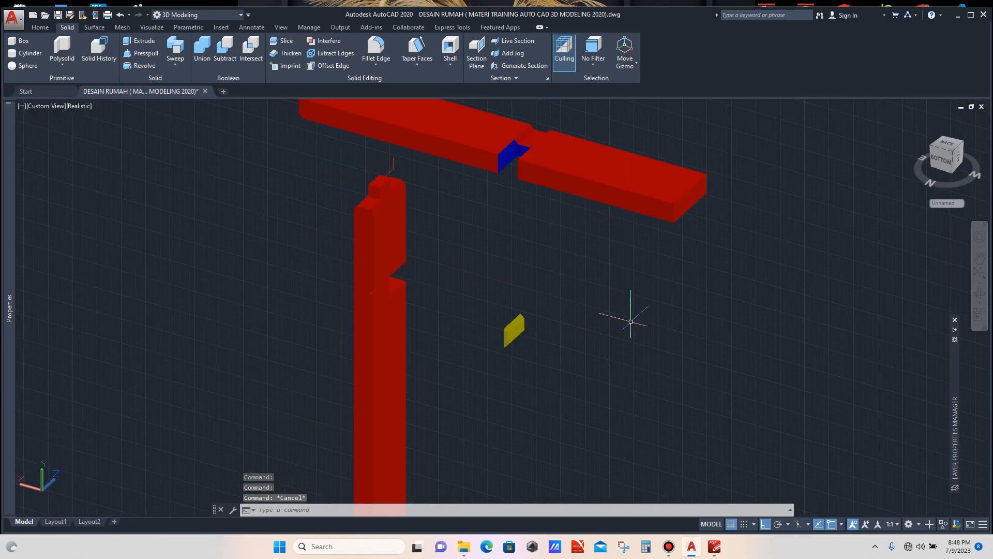
Rotate the loose yellow block beside the post about its upper corner so that it lies flat.
{"action": "left_click", "coordinate": [980, 293]}
{"action": "left_click_drag", "start_coordinate": [672, 290], "coordinate": [657, 303]}
{"action": "scroll", "coordinate": [533, 300], "scroll_direction": "up", "scroll_amount": 3}
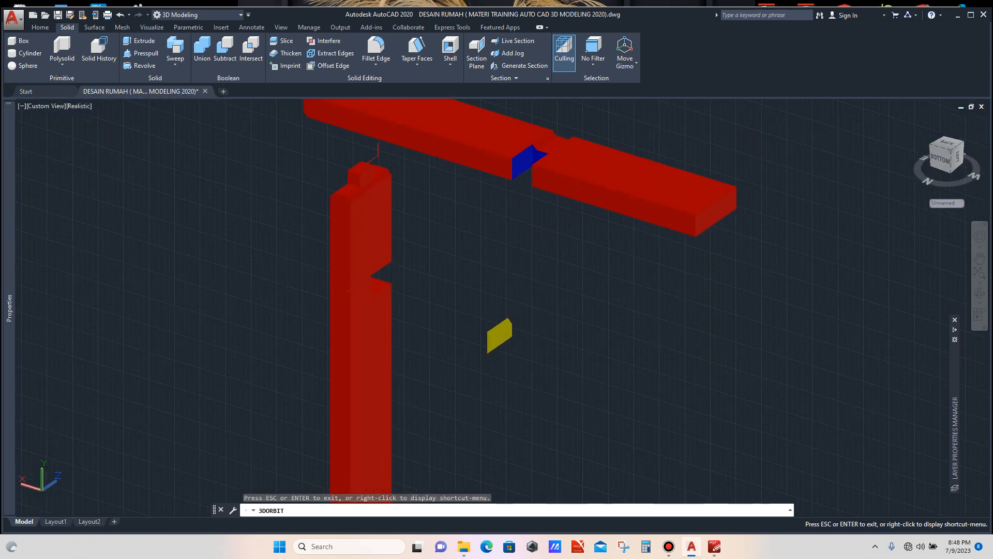
{"action": "mouse_move", "coordinate": [533, 300]}
{"action": "left_mouse_down"}
{"action": "mouse_move", "coordinate": [506, 305]}
{"action": "mouse_move", "coordinate": [519, 301]}
{"action": "left_mouse_up"}
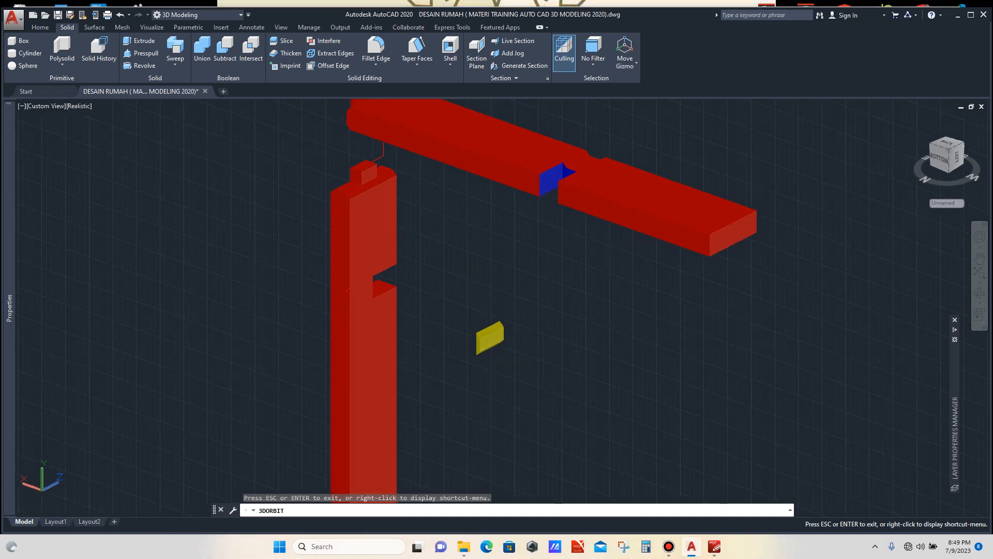
{"action": "key", "text": "Escape"}
{"action": "scroll", "coordinate": [510, 322], "scroll_direction": "up", "scroll_amount": 2}
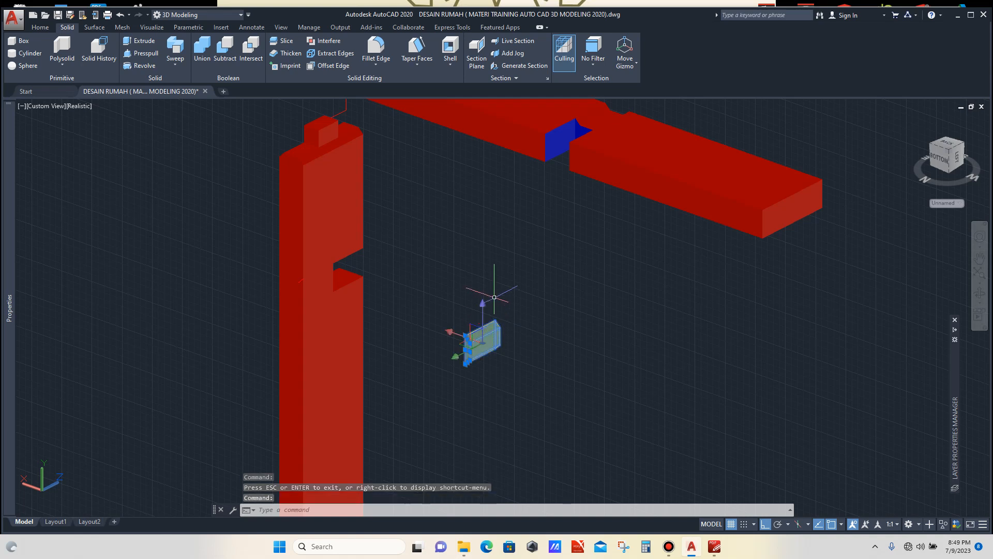
{"action": "type", "text": "ro"}
{"action": "key", "text": "Return"}
{"action": "scroll", "coordinate": [496, 310], "scroll_direction": "up", "scroll_amount": 3}
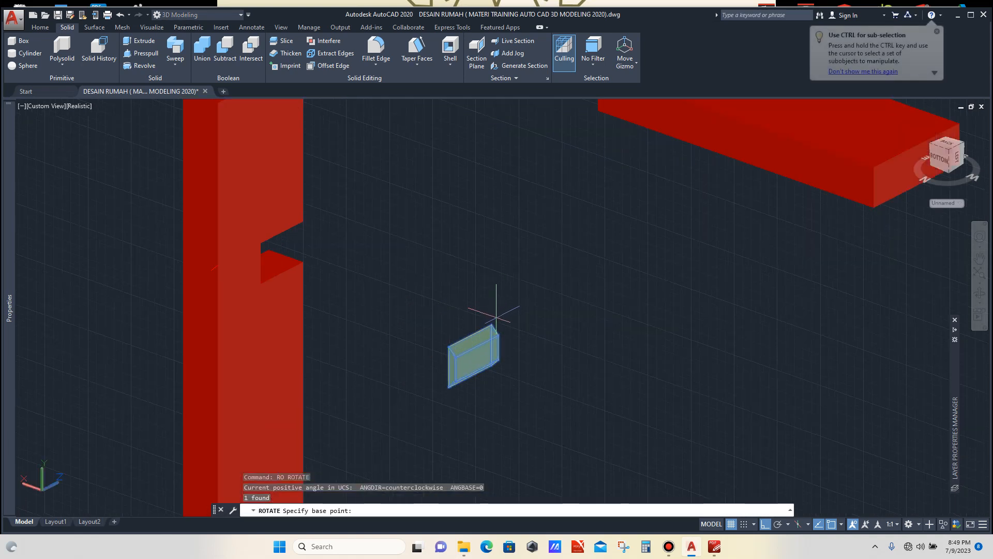
{"action": "left_click", "coordinate": [492, 324]}
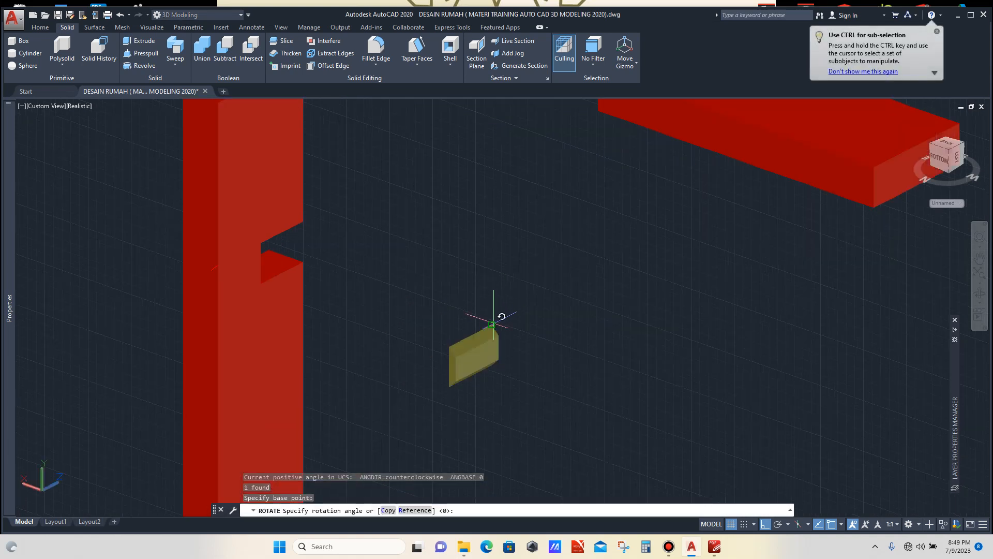
{"action": "left_click", "coordinate": [488, 270]}
Copy the flat yellow block by its corner to the matching upper corner of the beam's notch.
{"action": "scroll", "coordinate": [426, 333], "scroll_direction": "down", "scroll_amount": 3}
{"action": "scroll", "coordinate": [423, 331], "scroll_direction": "up", "scroll_amount": 2}
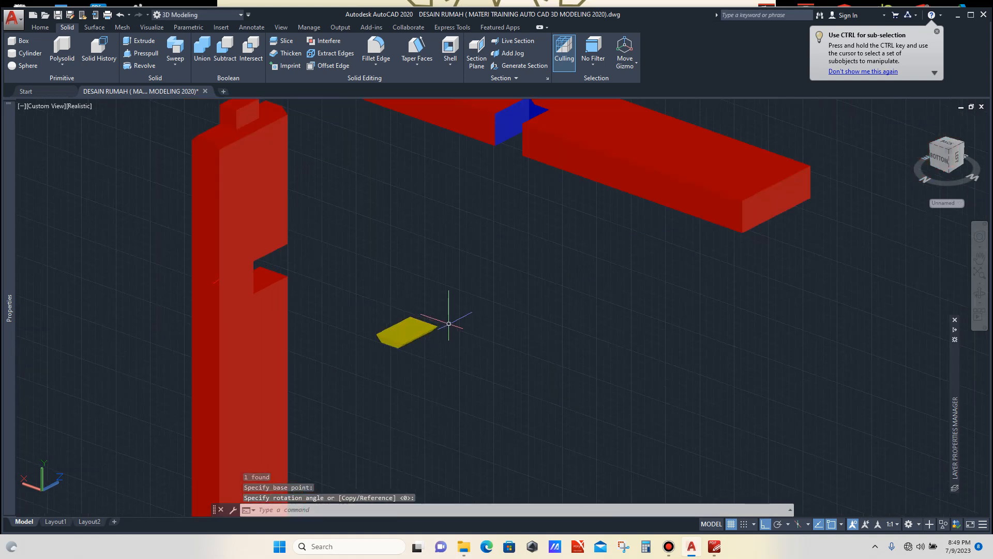
{"action": "left_click", "coordinate": [430, 323]}
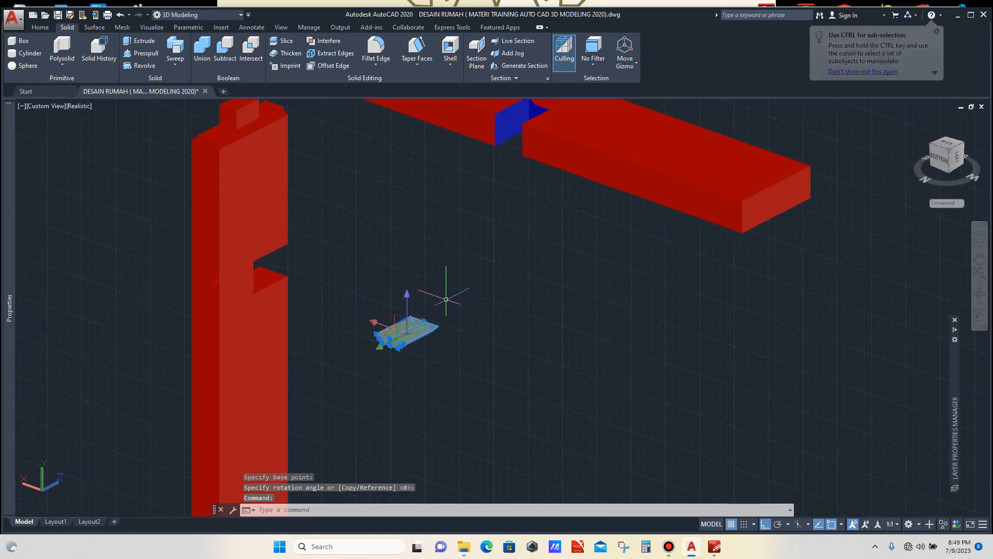
{"action": "type", "text": "Co"}
{"action": "key", "text": "Return"}
{"action": "scroll", "coordinate": [446, 300], "scroll_direction": "up", "scroll_amount": 3}
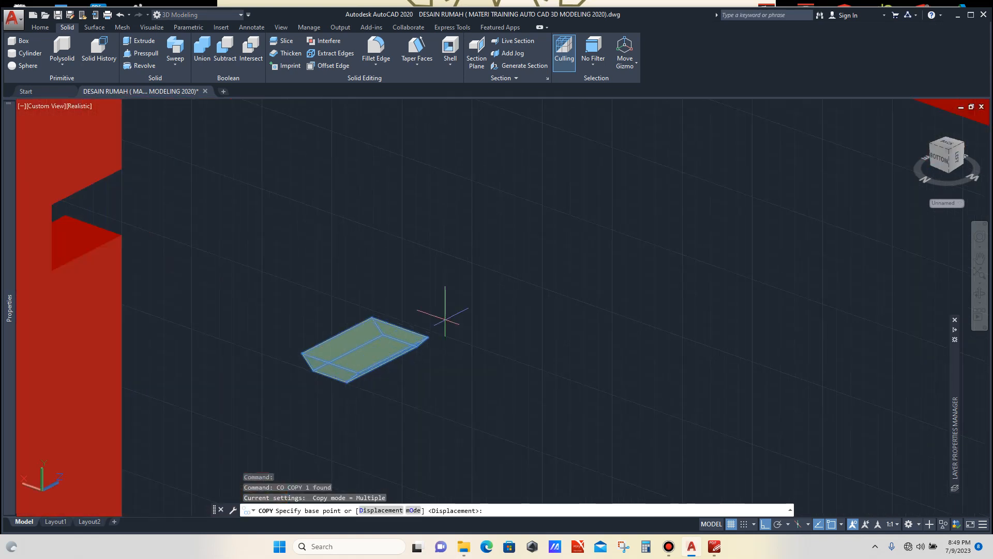
{"action": "left_click", "coordinate": [427, 337]}
{"action": "scroll", "coordinate": [424, 339], "scroll_direction": "down", "scroll_amount": 5}
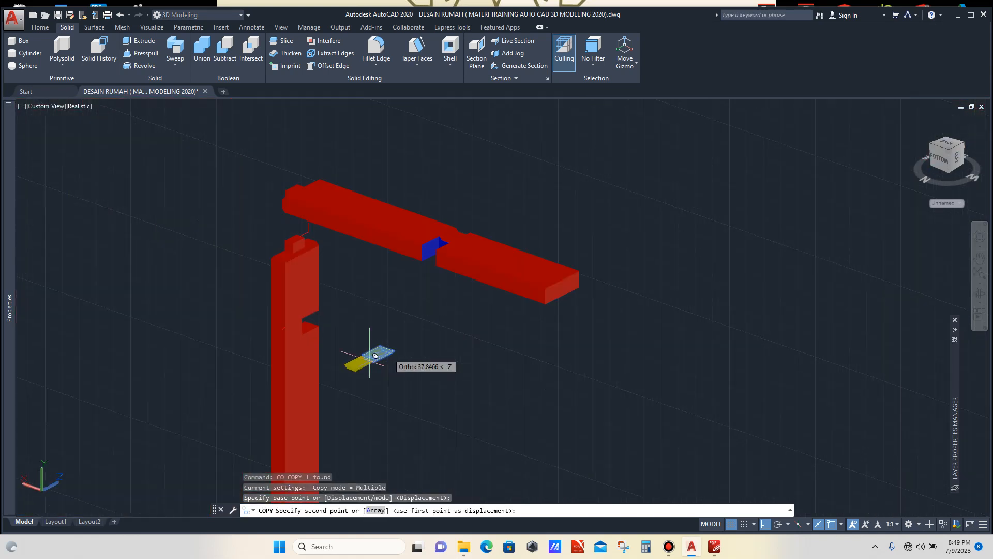
{"action": "scroll", "coordinate": [473, 228], "scroll_direction": "up", "scroll_amount": 3}
{"action": "scroll", "coordinate": [471, 238], "scroll_direction": "up", "scroll_amount": 2}
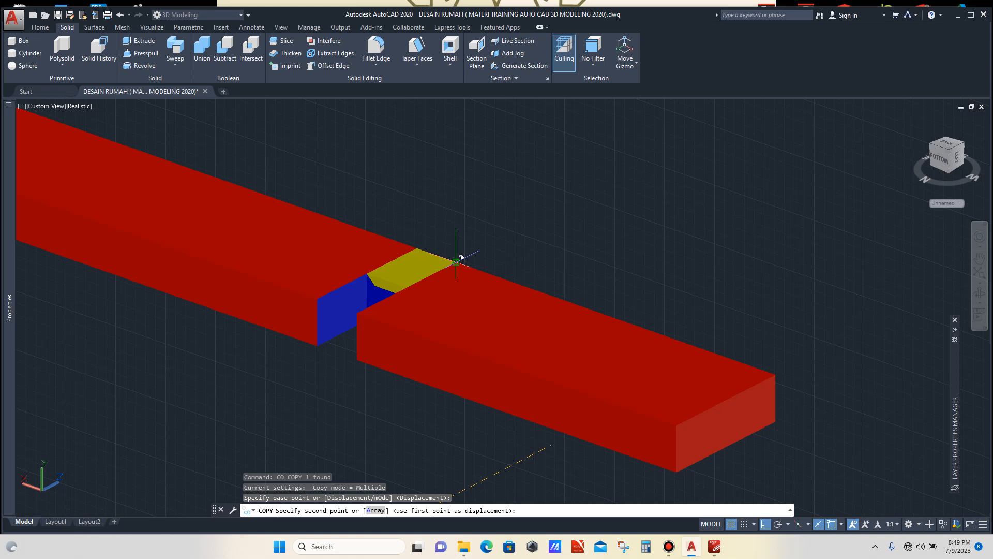
{"action": "left_click", "coordinate": [458, 260]}
{"action": "key", "text": "Escape"}
{"action": "scroll", "coordinate": [437, 238], "scroll_direction": "down", "scroll_amount": 2}
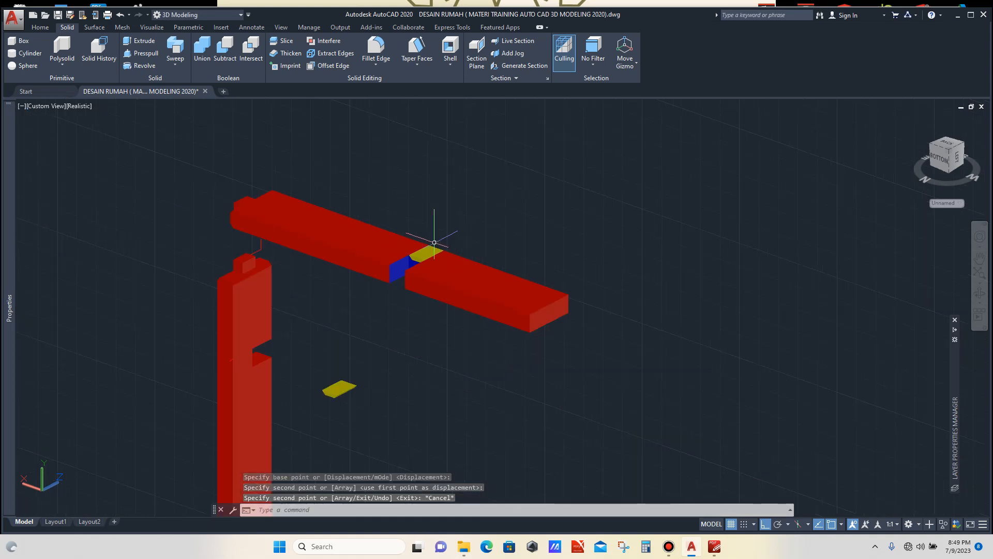
Draw two connected helper lines from the middle of the beam's plain end edge, one outward along the beam and one across it.
{"action": "scroll", "coordinate": [589, 294], "scroll_direction": "up", "scroll_amount": 2}
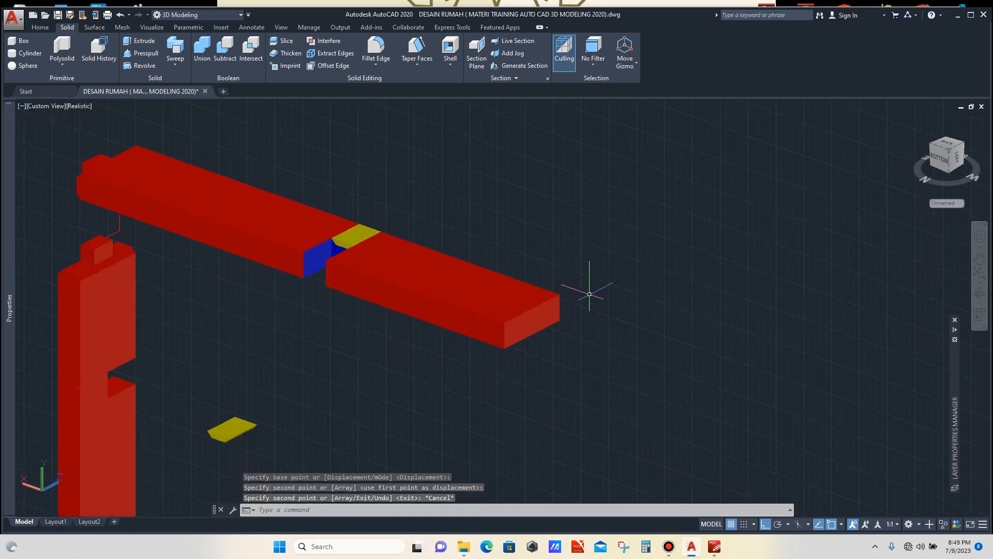
{"action": "type", "text": "1"}
{"action": "key", "text": "Return"}
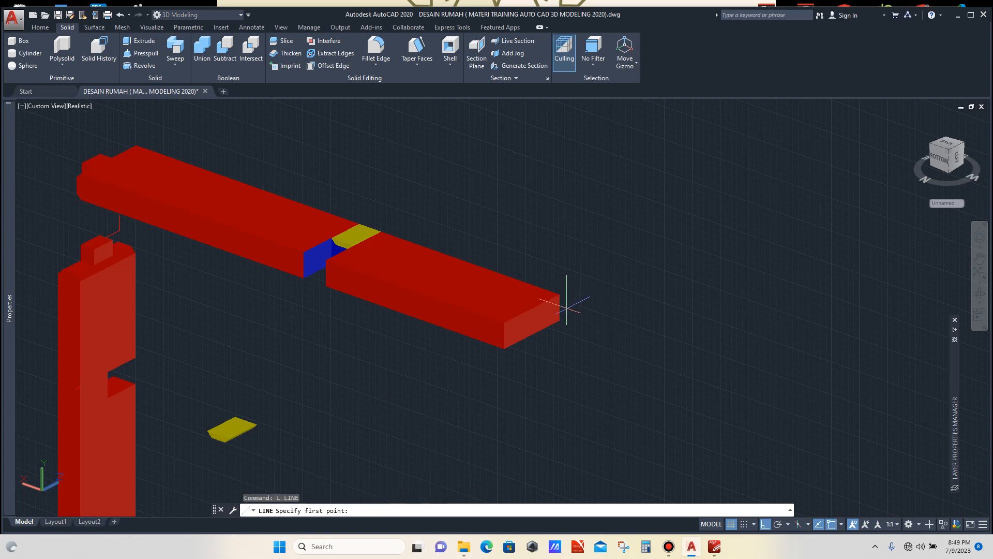
{"action": "left_click", "coordinate": [559, 307]}
{"action": "left_click", "coordinate": [602, 322]}
{"action": "left_click", "coordinate": [634, 305]}
{"action": "key", "text": "Escape"}
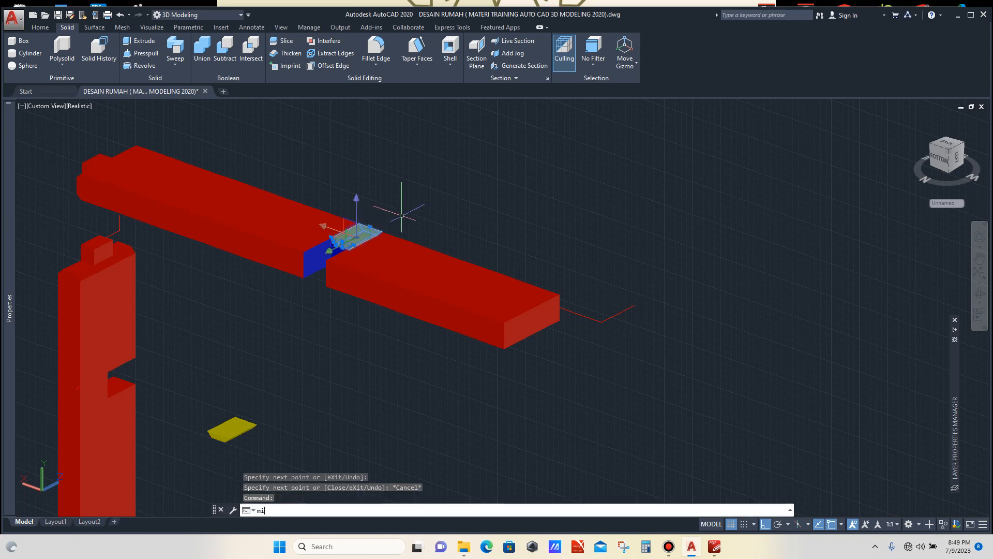
Mirror the yellow block in the beam notch in 3D across the three-point plane through the helper lines, keeping the source.
{"action": "key", "text": "Down"}
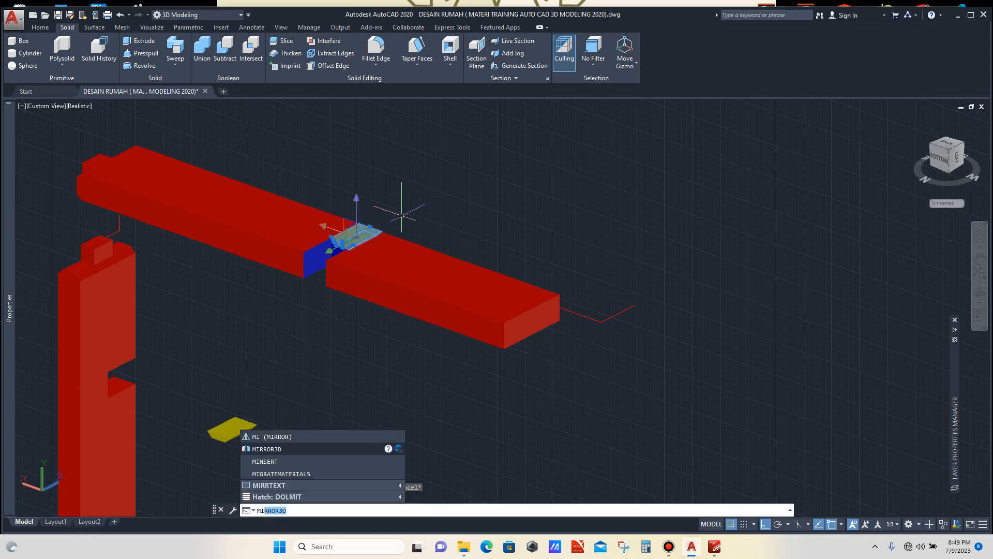
{"action": "key", "text": "Return"}
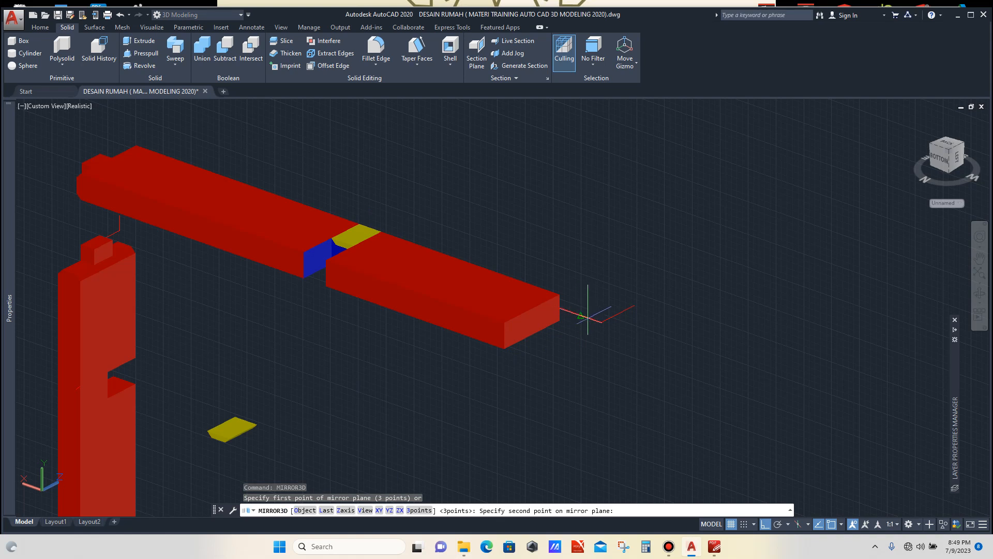
{"action": "left_click", "coordinate": [602, 321]}
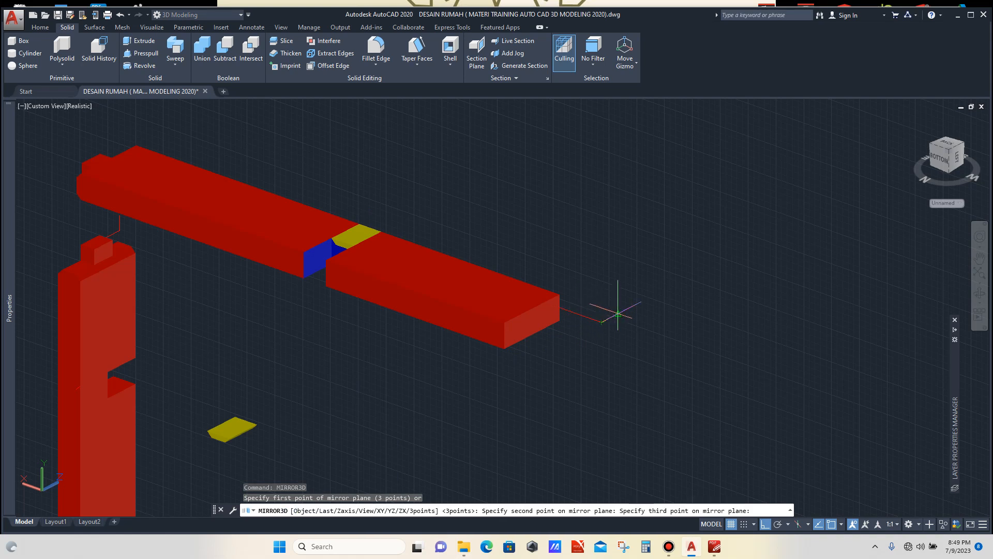
{"action": "left_click", "coordinate": [617, 313]}
{"action": "key", "text": "Return"}
{"action": "scroll", "coordinate": [613, 295], "scroll_direction": "down", "scroll_amount": 3}
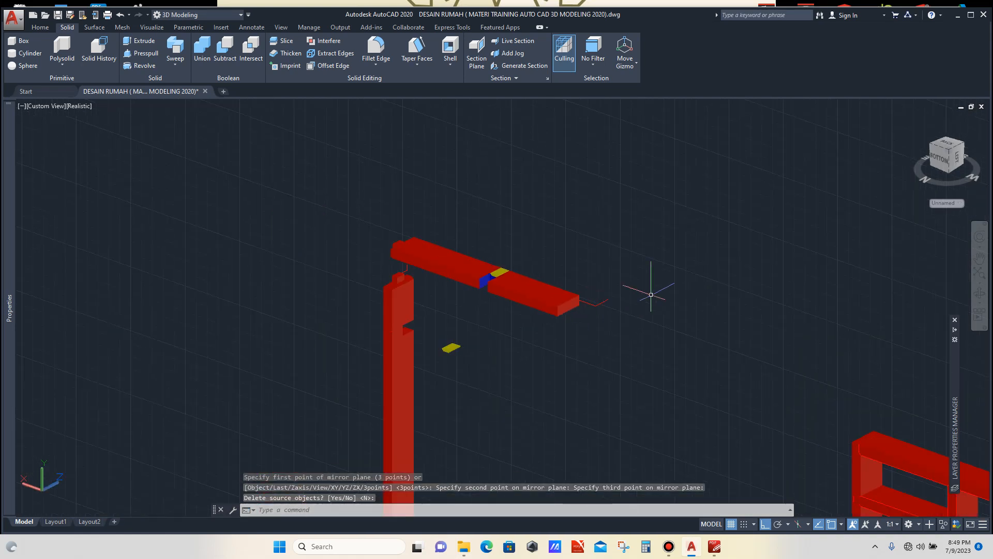
Union the two yellow filler blocks in the beam's notch with the notched beam.
{"action": "left_click", "coordinate": [980, 293]}
{"action": "left_click_drag", "start_coordinate": [646, 305], "coordinate": [526, 302]}
{"action": "scroll", "coordinate": [509, 305], "scroll_direction": "down", "scroll_amount": 4}
{"action": "left_click_drag", "start_coordinate": [604, 353], "coordinate": [445, 367]}
{"action": "middle_click_drag", "start_coordinate": [570, 305], "coordinate": [419, 318]}
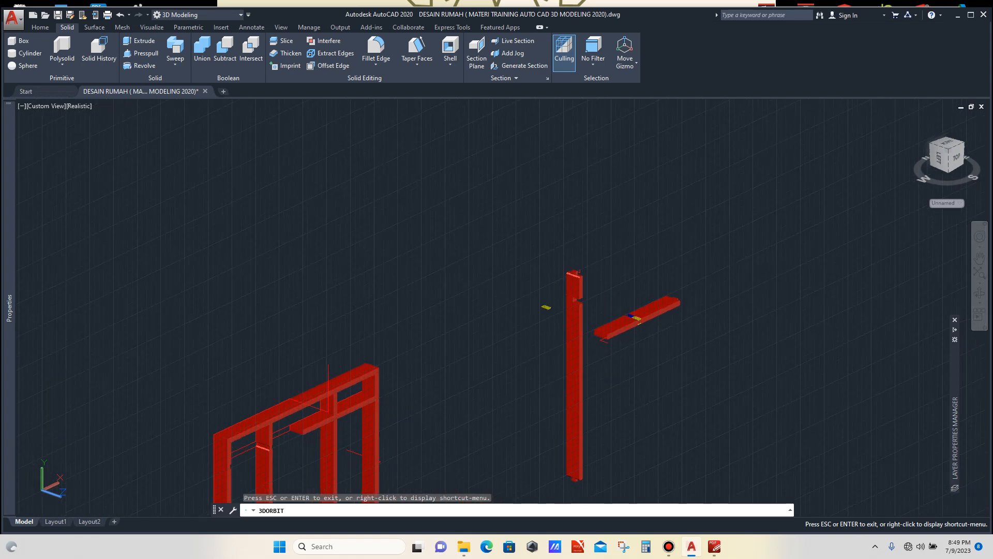
{"action": "scroll", "coordinate": [430, 323], "scroll_direction": "up", "scroll_amount": 10}
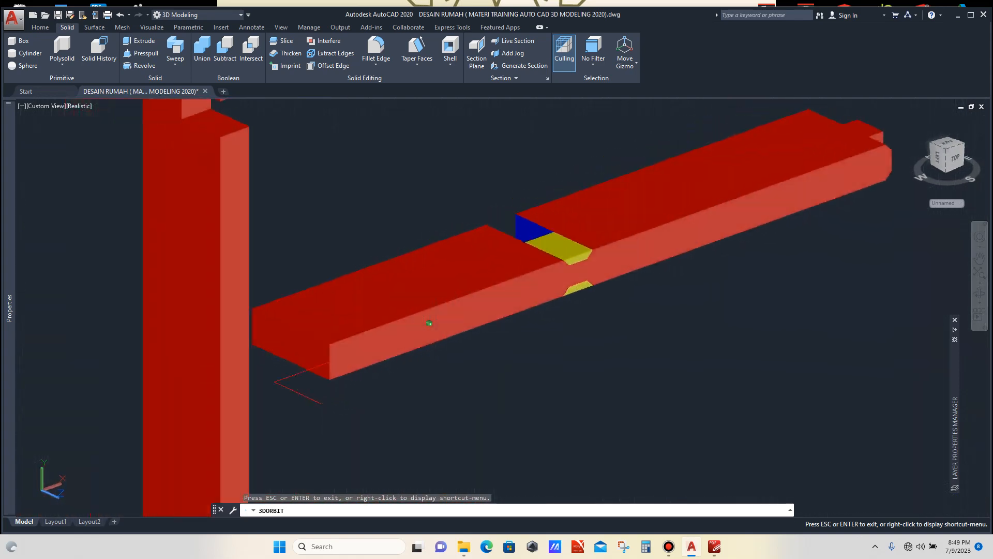
{"action": "key", "text": "Escape"}
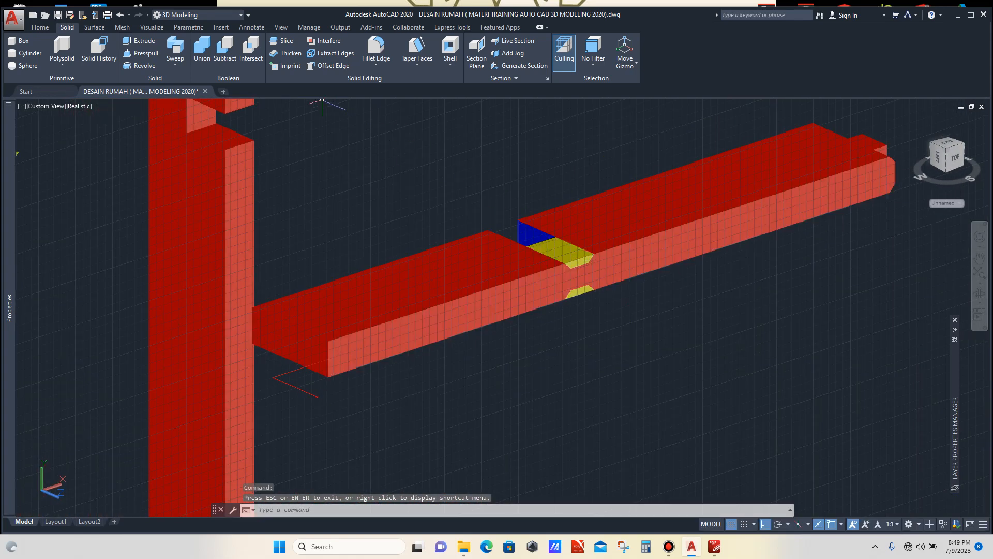
{"action": "left_click", "coordinate": [202, 52]}
{"action": "scroll", "coordinate": [564, 246], "scroll_direction": "up", "scroll_amount": 2}
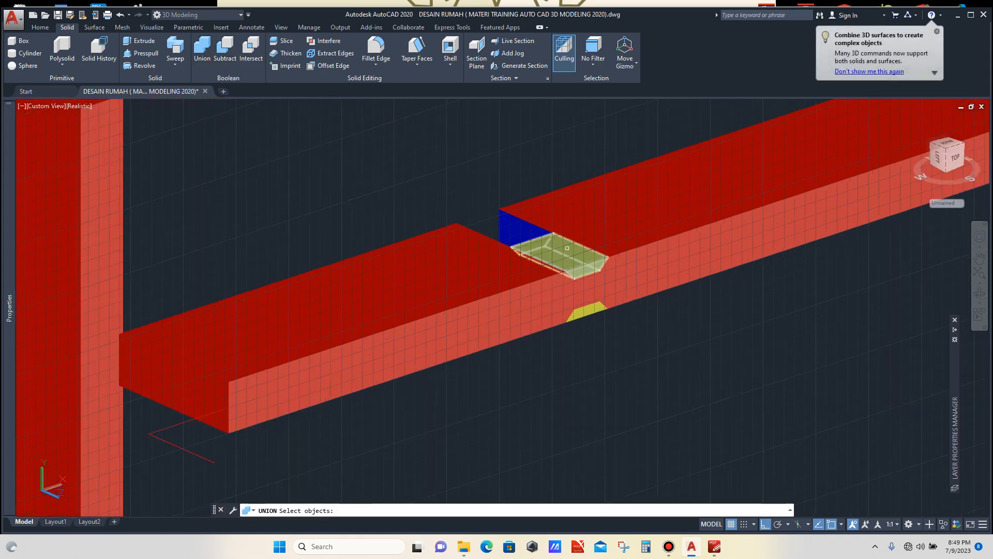
{"action": "left_click", "coordinate": [567, 248]}
{"action": "scroll", "coordinate": [591, 311], "scroll_direction": "up", "scroll_amount": 2}
{"action": "left_click", "coordinate": [591, 311]}
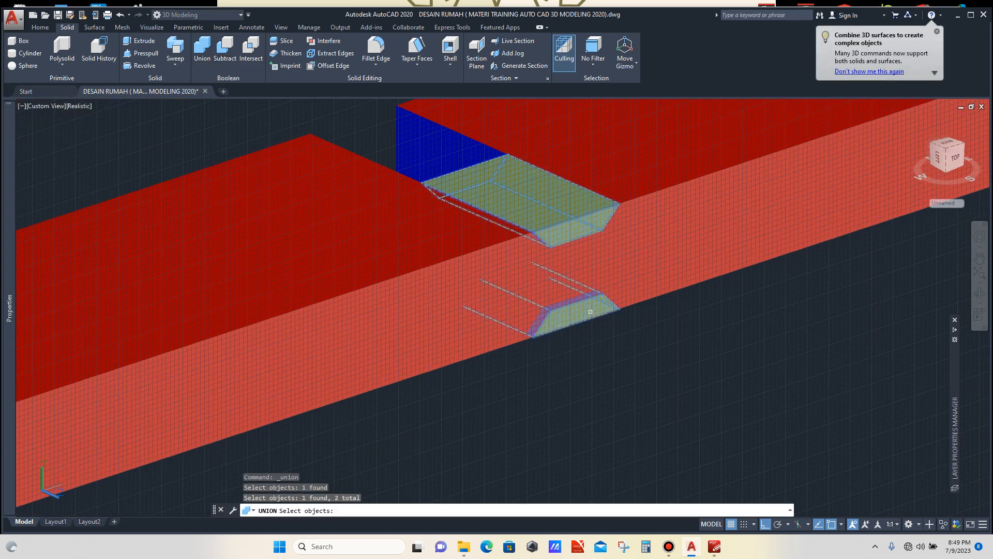
{"action": "left_click", "coordinate": [439, 326]}
{"action": "key", "text": "Return"}
{"action": "scroll", "coordinate": [479, 286], "scroll_direction": "down", "scroll_amount": 5}
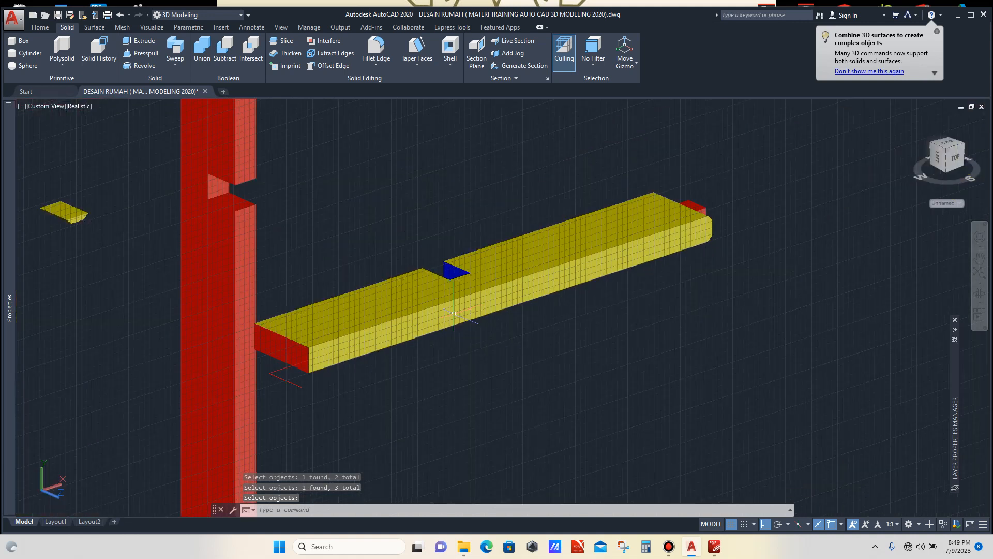
{"action": "key", "text": "Escape"}
{"action": "scroll", "coordinate": [508, 333], "scroll_direction": "down", "scroll_amount": 3}
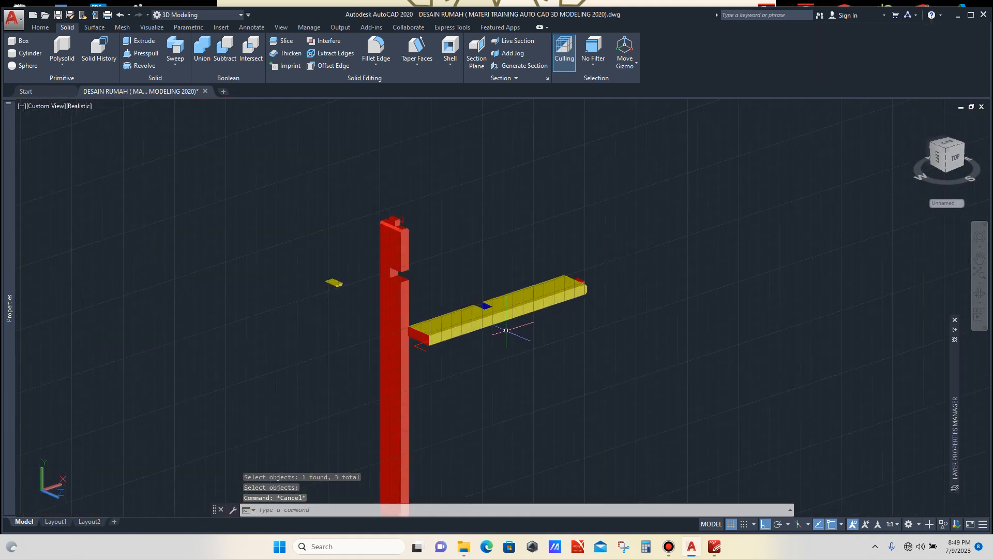
Set the merged notched beam's colour to Red so all its faces share one colour.
{"action": "scroll", "coordinate": [507, 317], "scroll_direction": "up", "scroll_amount": 4}
{"action": "left_click", "coordinate": [507, 264]}
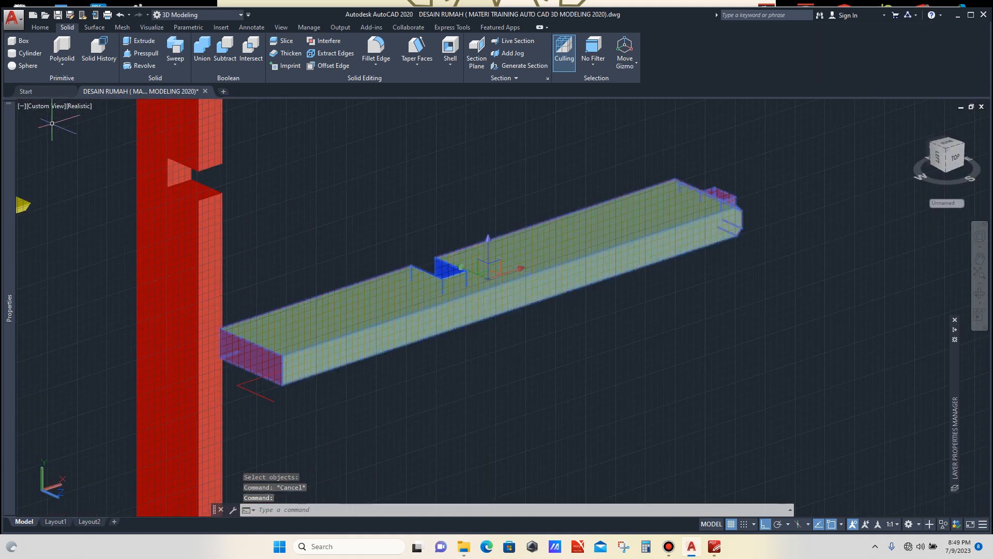
{"action": "mouse_move", "coordinate": [9, 308]}
{"action": "left_click", "coordinate": [111, 136]}
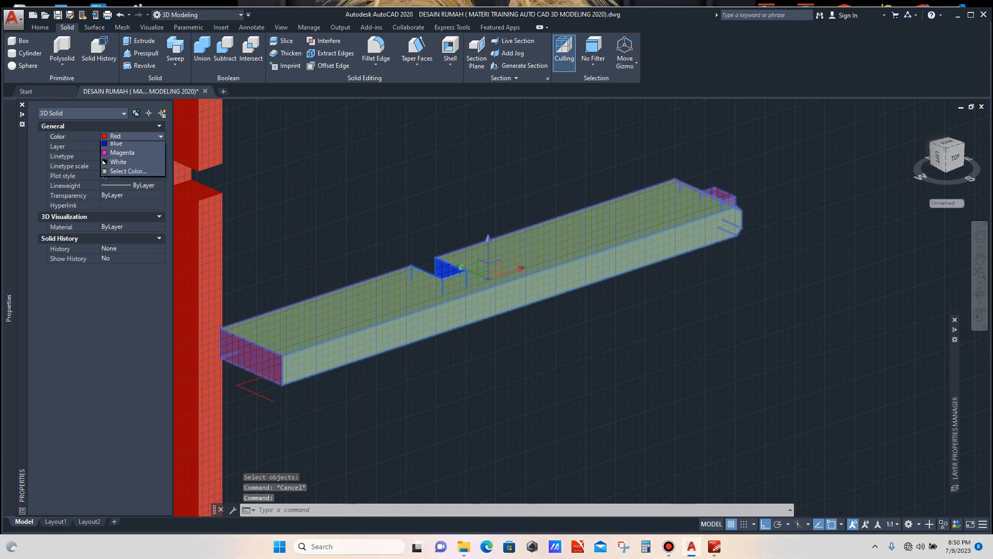
{"action": "left_click", "coordinate": [116, 192]}
{"action": "left_click", "coordinate": [132, 137]}
{"action": "left_click", "coordinate": [132, 136]}
{"action": "left_click", "coordinate": [132, 136]}
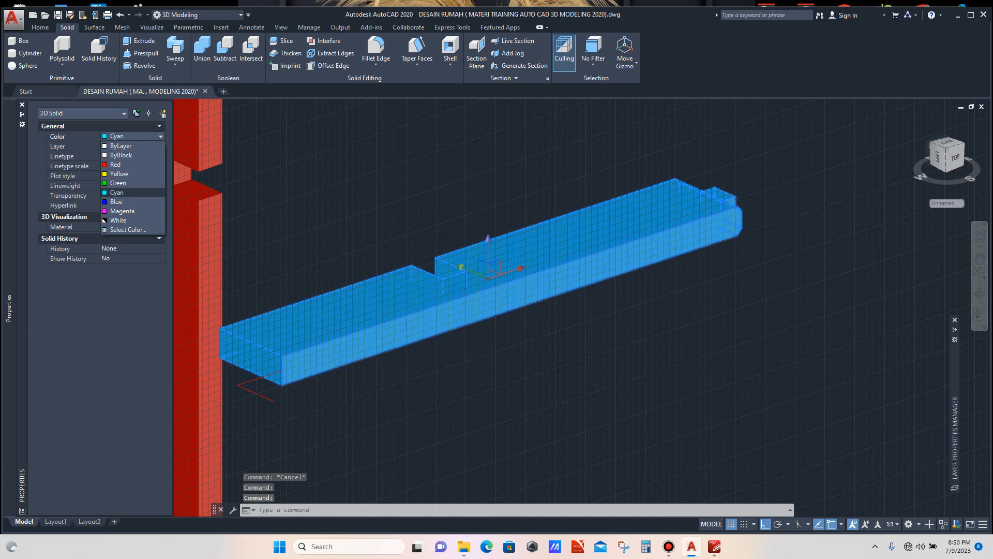
{"action": "left_click", "coordinate": [115, 164]}
{"action": "key", "text": "Escape"}
{"action": "scroll", "coordinate": [627, 333], "scroll_direction": "down", "scroll_amount": 3}
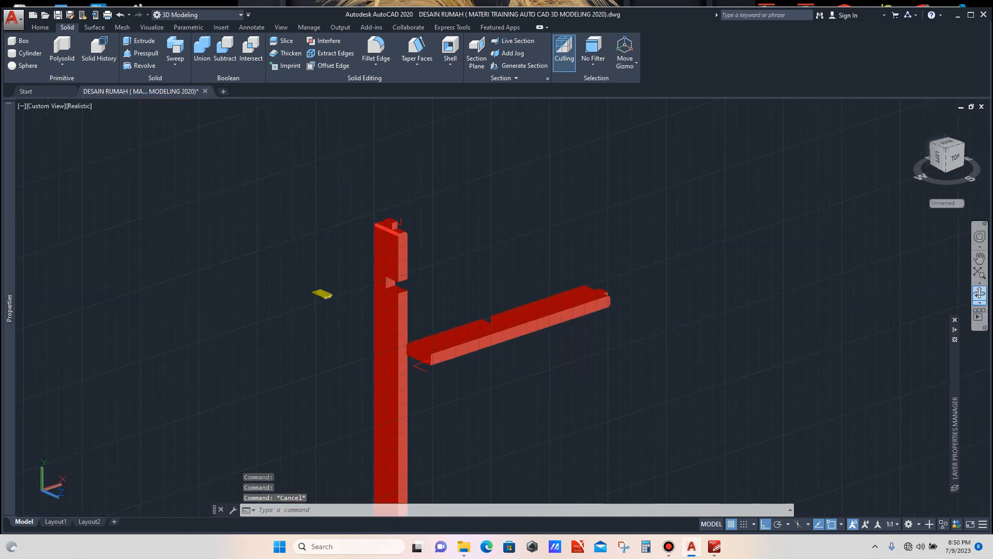
Delete the leftover flat yellow block beside the post.
{"action": "left_click", "coordinate": [980, 293]}
{"action": "left_click_drag", "start_coordinate": [290, 295], "coordinate": [497, 323]}
{"action": "middle_click_drag", "start_coordinate": [357, 371], "coordinate": [451, 378]}
{"action": "scroll", "coordinate": [450, 378], "scroll_direction": "up", "scroll_amount": 1}
{"action": "key", "text": "Escape"}
{"action": "left_click_drag", "start_coordinate": [489, 328], "coordinate": [467, 355]}
{"action": "key", "text": "Delete"}
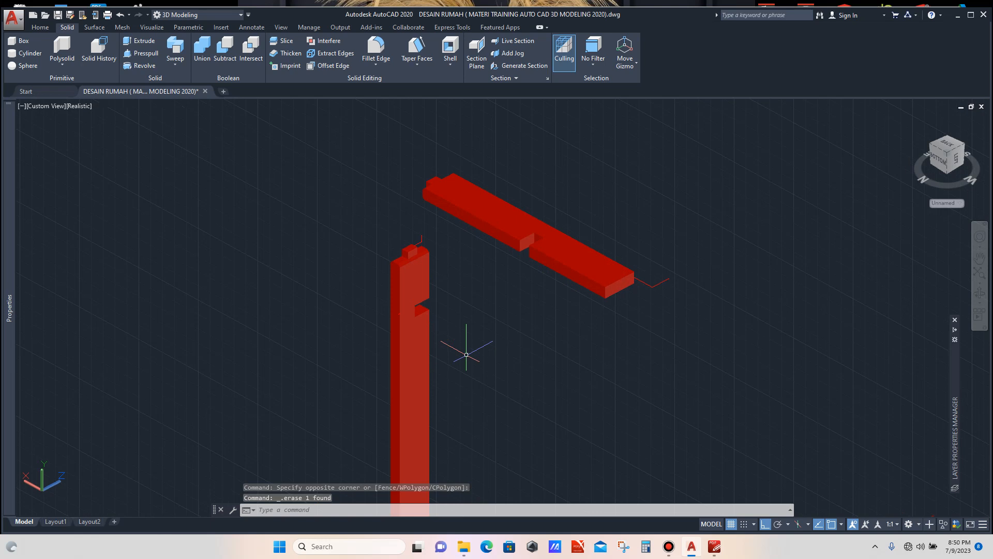
Move the notched beam by the lower corner of its notch to the inner lower corner of the post's notch.
{"action": "scroll", "coordinate": [522, 243], "scroll_direction": "up", "scroll_amount": 3}
{"action": "left_click", "coordinate": [516, 229]}
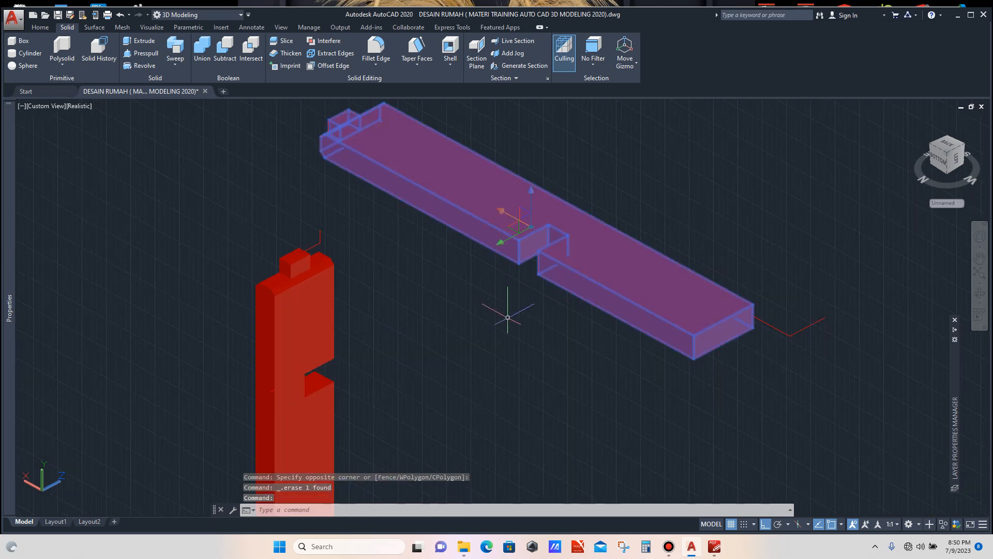
{"action": "scroll", "coordinate": [508, 317], "scroll_direction": "down", "scroll_amount": 2}
{"action": "type", "text": "m"}
{"action": "key", "text": "Return"}
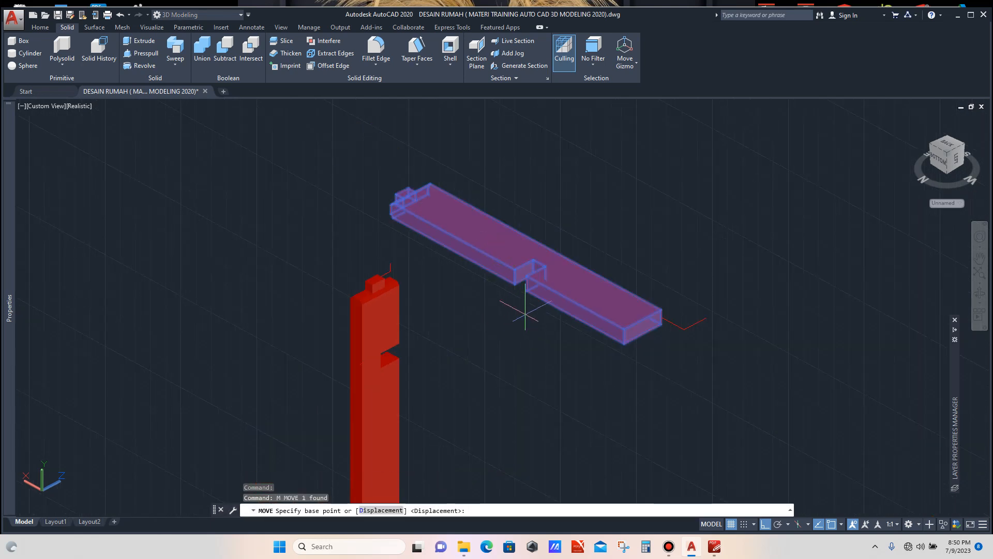
{"action": "scroll", "coordinate": [520, 311], "scroll_direction": "up", "scroll_amount": 2}
{"action": "left_click", "coordinate": [526, 282]}
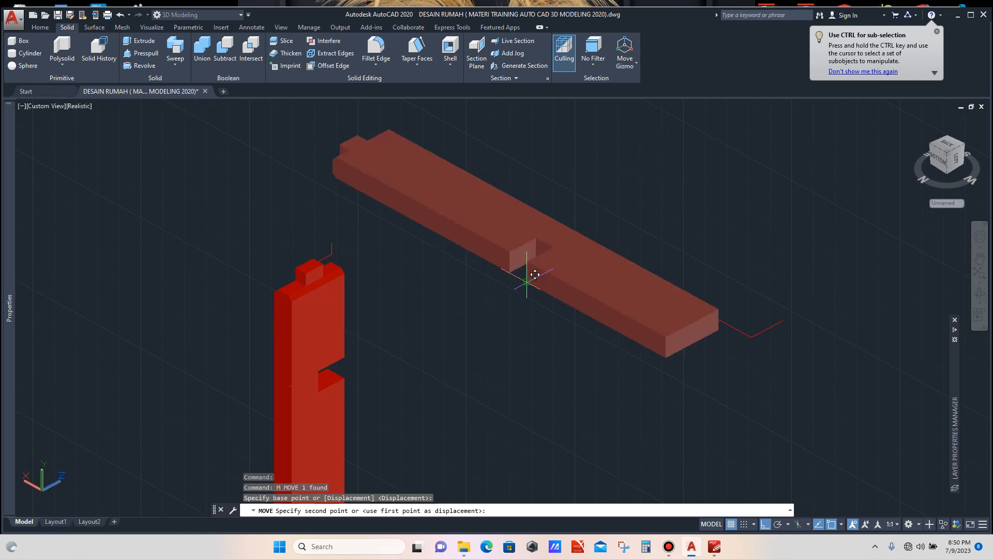
{"action": "scroll", "coordinate": [356, 381], "scroll_direction": "up", "scroll_amount": 3}
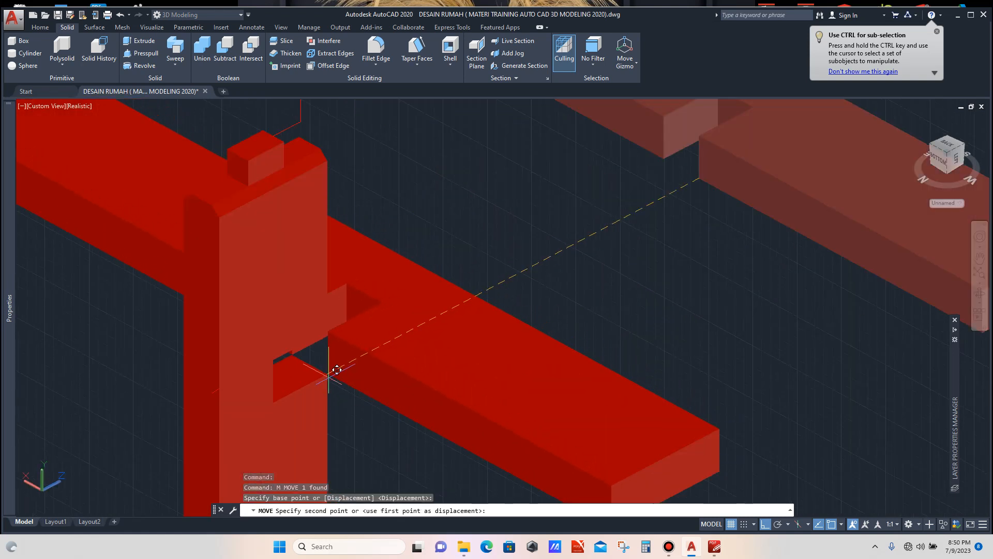
{"action": "left_click", "coordinate": [275, 400]}
Move the beam across the post from its upper notch corner to the post's edge so the two notches interlock.
{"action": "scroll", "coordinate": [362, 310], "scroll_direction": "down", "scroll_amount": 5}
{"action": "scroll", "coordinate": [460, 322], "scroll_direction": "up", "scroll_amount": 4}
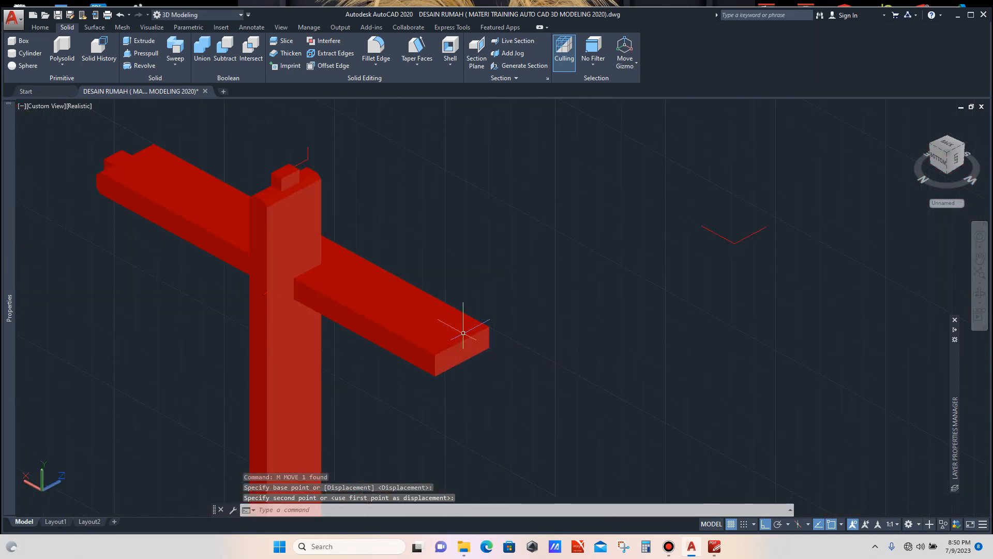
{"action": "left_click", "coordinate": [468, 324]}
{"action": "type", "text": "m"}
{"action": "key", "text": "Return"}
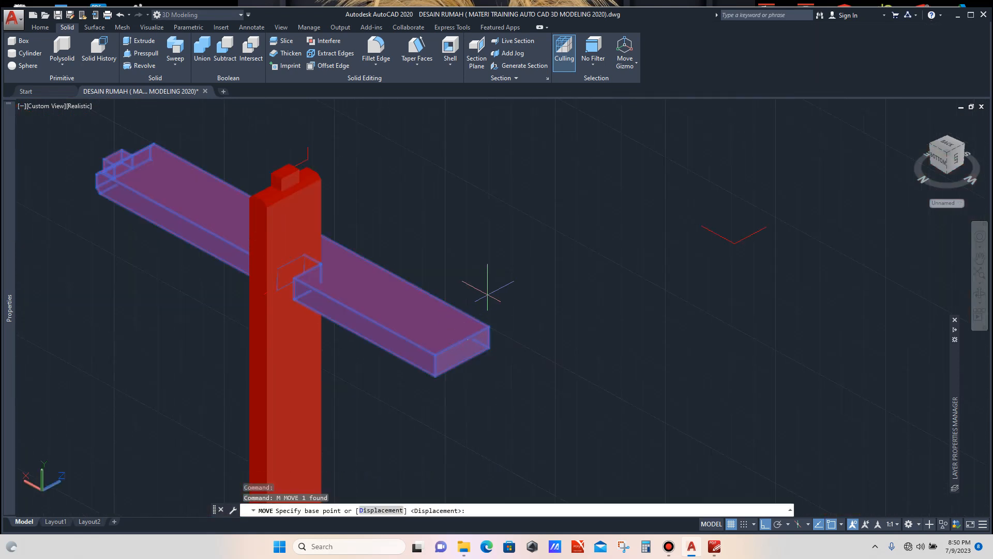
{"action": "scroll", "coordinate": [340, 268], "scroll_direction": "up", "scroll_amount": 3}
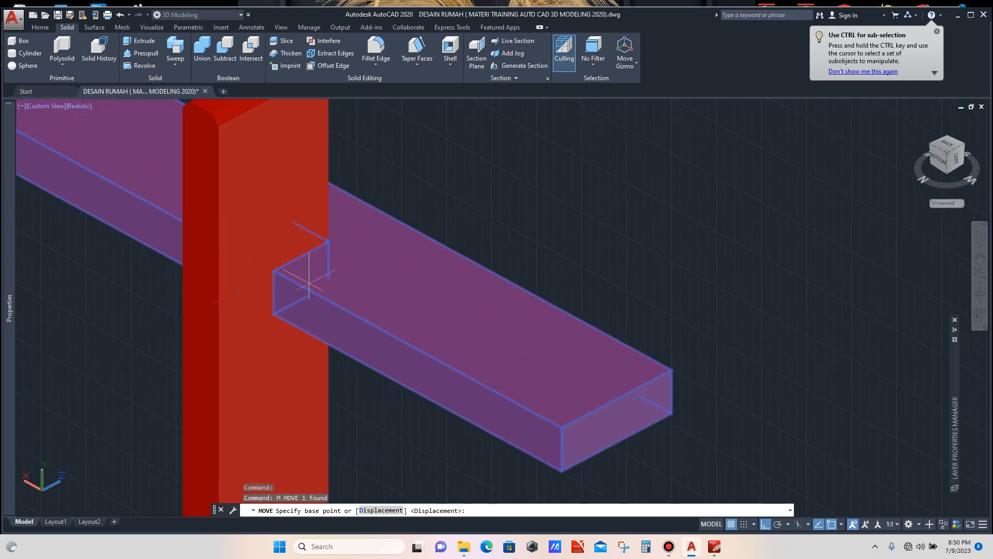
{"action": "left_click", "coordinate": [273, 270]}
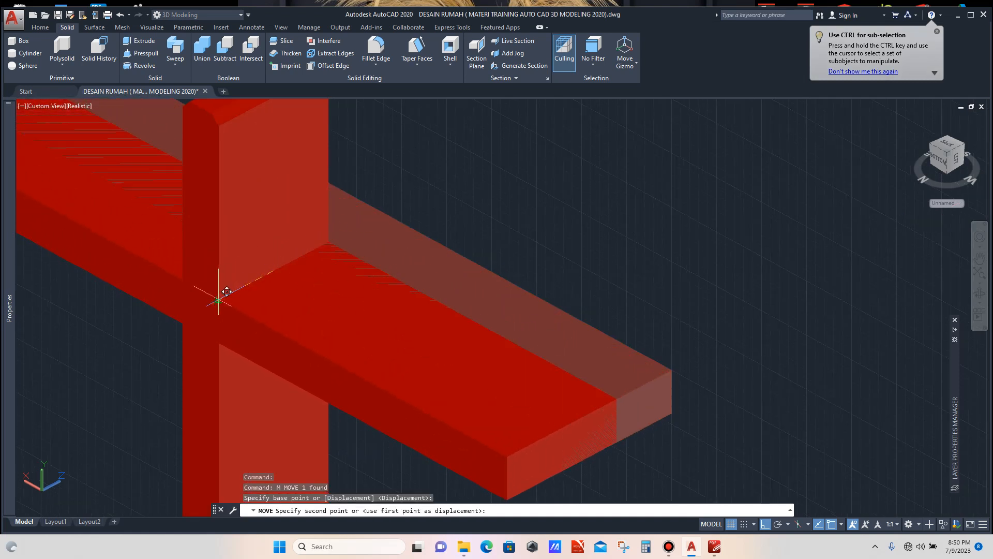
{"action": "left_click", "coordinate": [259, 268]}
Delete the old short beam and the intermediate post it crosses from the large frame.
{"action": "scroll", "coordinate": [340, 233], "scroll_direction": "down", "scroll_amount": 6}
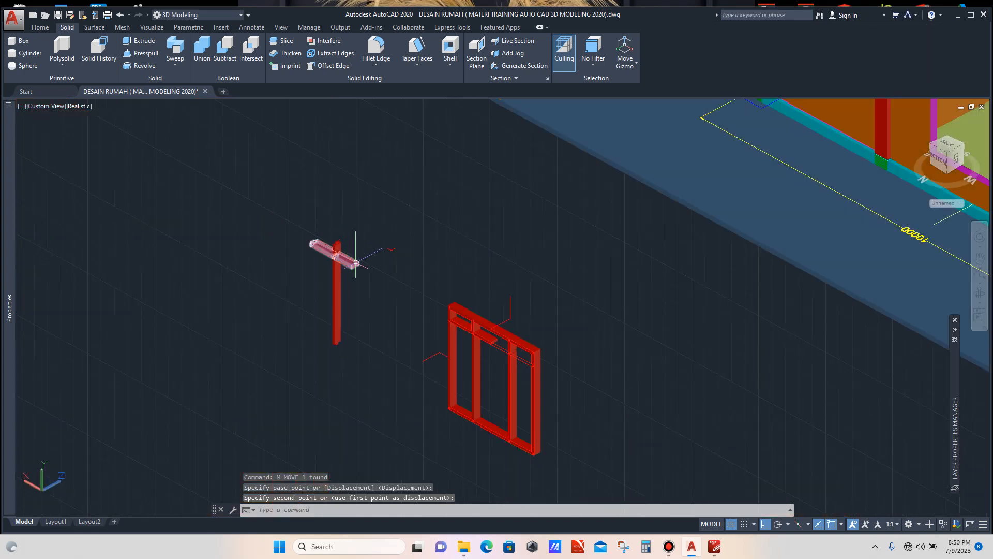
{"action": "scroll", "coordinate": [356, 263], "scroll_direction": "up", "scroll_amount": 2}
{"action": "scroll", "coordinate": [349, 264], "scroll_direction": "down", "scroll_amount": 2}
{"action": "scroll", "coordinate": [357, 267], "scroll_direction": "up", "scroll_amount": 6}
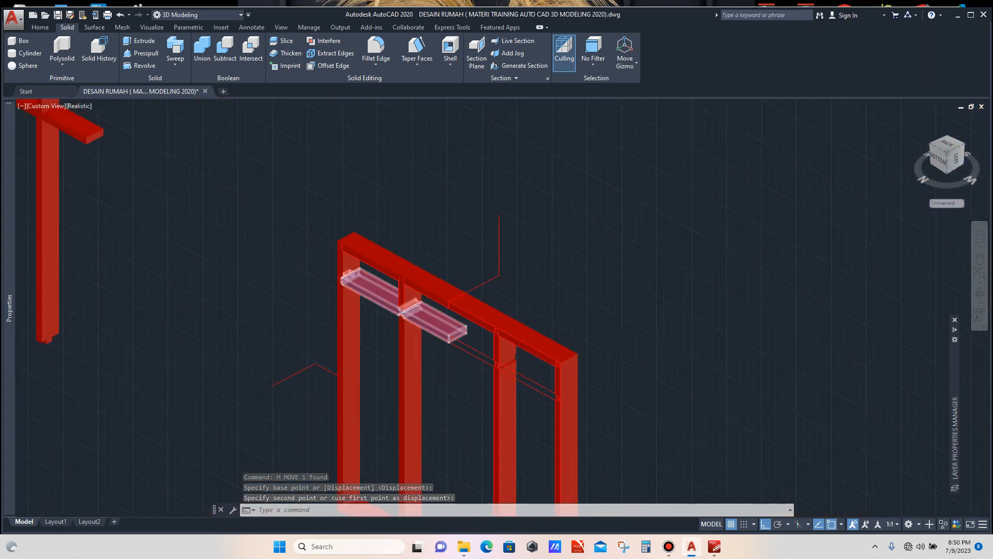
{"action": "scroll", "coordinate": [442, 328], "scroll_direction": "up", "scroll_amount": 5}
{"action": "scroll", "coordinate": [461, 308], "scroll_direction": "down", "scroll_amount": 2}
{"action": "left_click", "coordinate": [460, 309]}
{"action": "scroll", "coordinate": [421, 281], "scroll_direction": "up", "scroll_amount": 3}
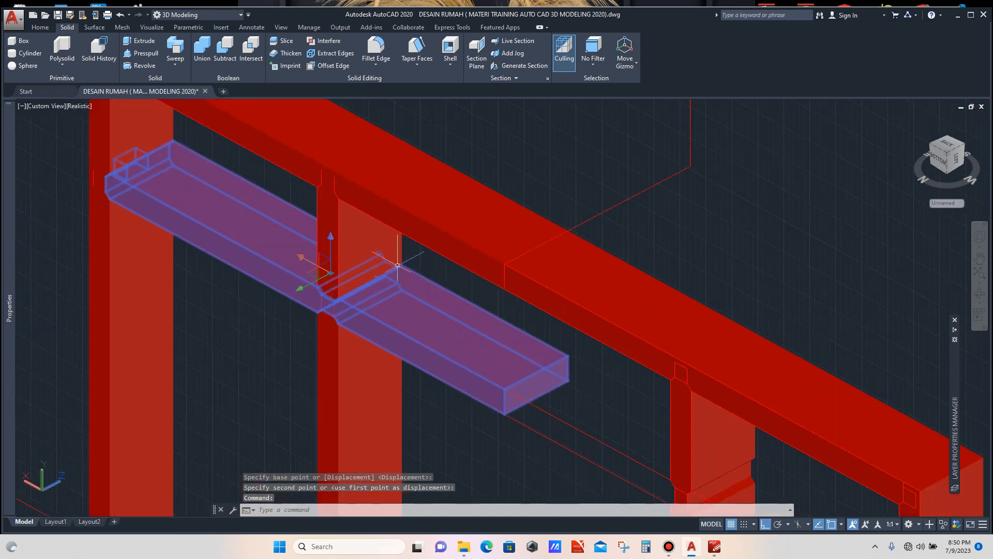
{"action": "left_click", "coordinate": [389, 255]}
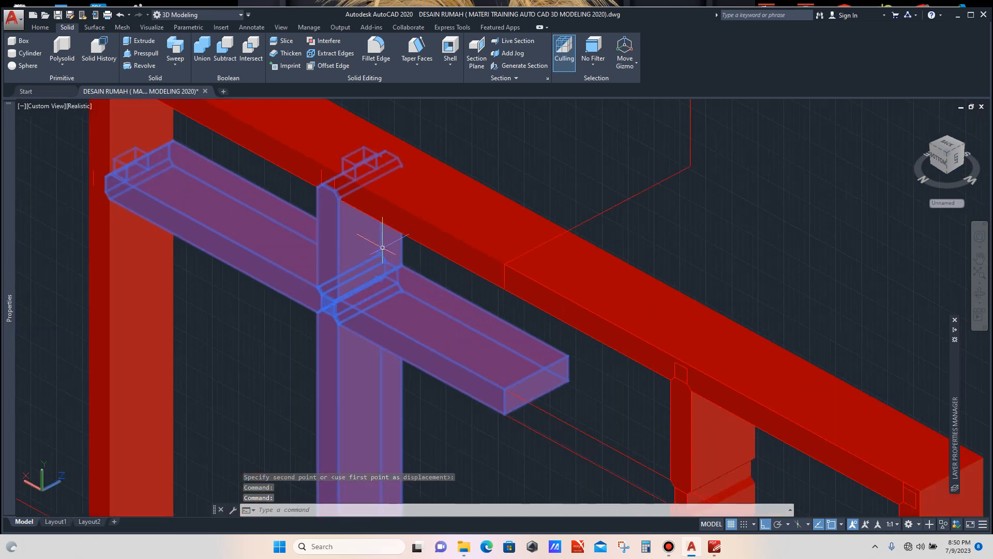
{"action": "scroll", "coordinate": [382, 248], "scroll_direction": "down", "scroll_amount": 4}
{"action": "key", "text": "Delete"}
Copy the interlocked post and beam by the beam's tenon-end corner to the matching socket corner in the frame's outer post.
{"action": "scroll", "coordinate": [401, 249], "scroll_direction": "down", "scroll_amount": 3}
{"action": "scroll", "coordinate": [533, 311], "scroll_direction": "up", "scroll_amount": 4}
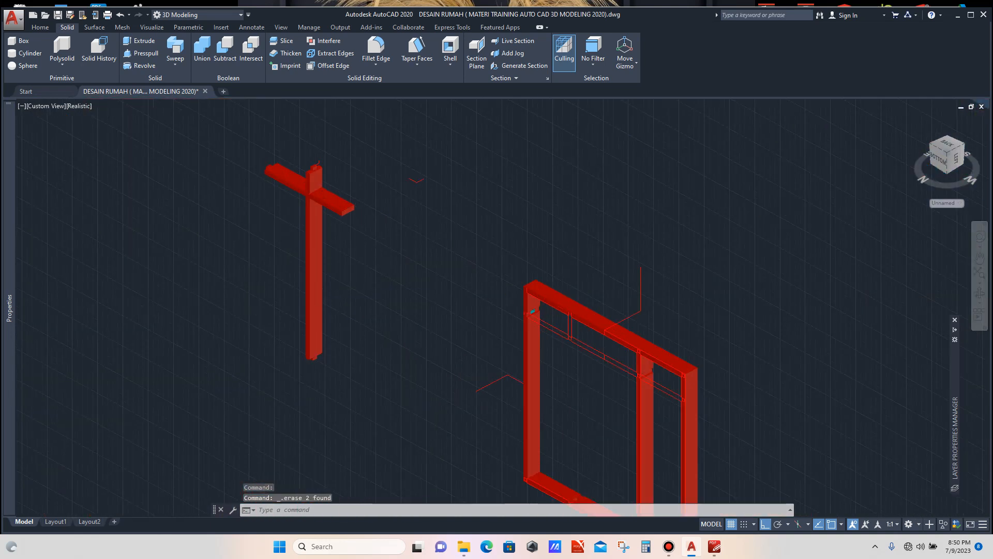
{"action": "scroll", "coordinate": [285, 184], "scroll_direction": "up", "scroll_amount": 4}
{"action": "left_click", "coordinate": [288, 178]}
{"action": "left_click", "coordinate": [339, 238]}
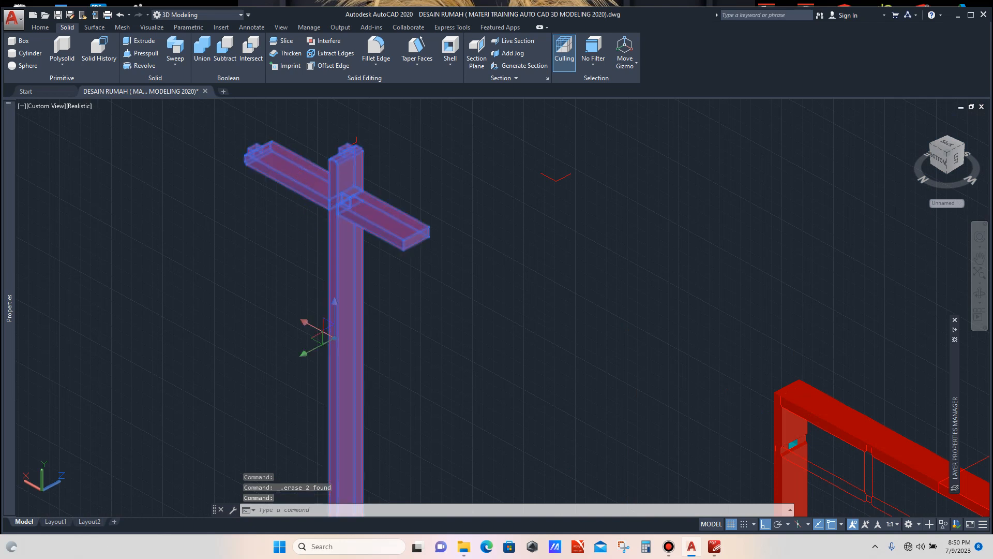
{"action": "type", "text": "co"}
{"action": "key", "text": "Return"}
{"action": "scroll", "coordinate": [279, 174], "scroll_direction": "up", "scroll_amount": 5}
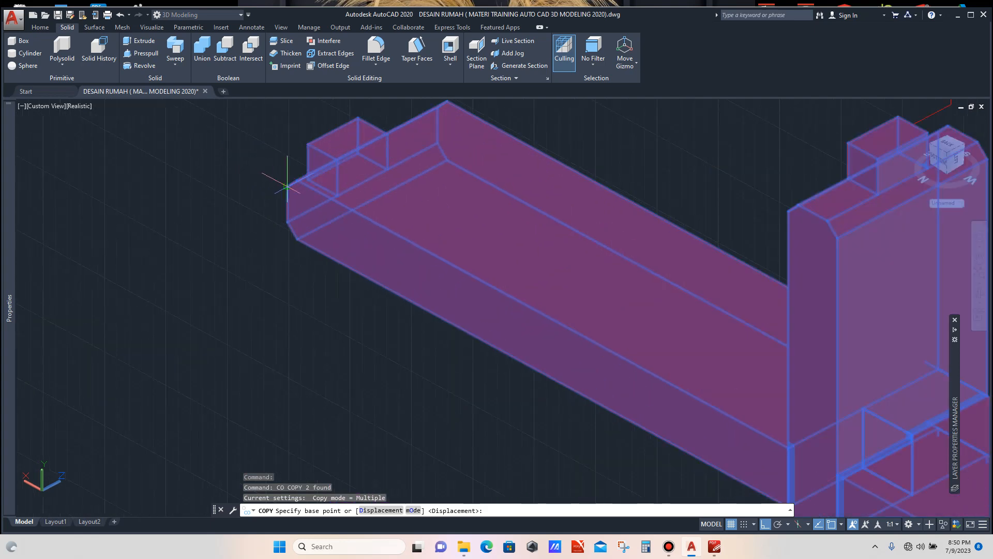
{"action": "left_click", "coordinate": [287, 186]}
{"action": "scroll", "coordinate": [279, 178], "scroll_direction": "down", "scroll_amount": 8}
{"action": "scroll", "coordinate": [445, 261], "scroll_direction": "up", "scroll_amount": 4}
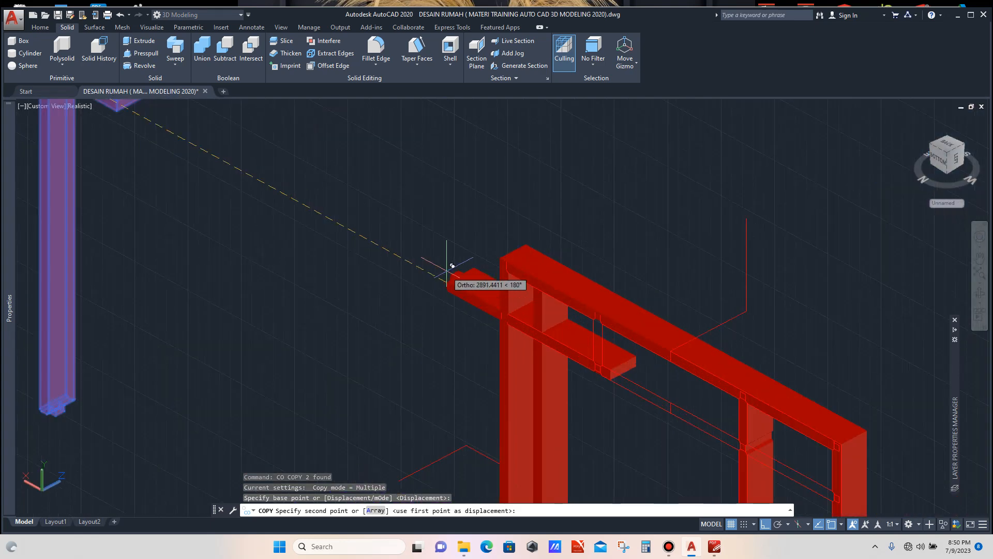
{"action": "scroll", "coordinate": [451, 266], "scroll_direction": "up", "scroll_amount": 6}
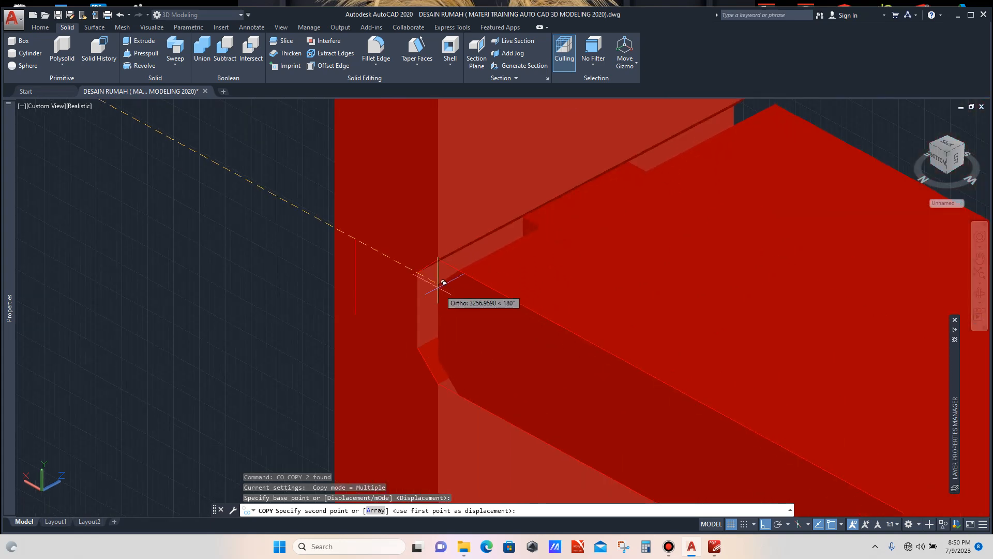
{"action": "left_click", "coordinate": [422, 268]}
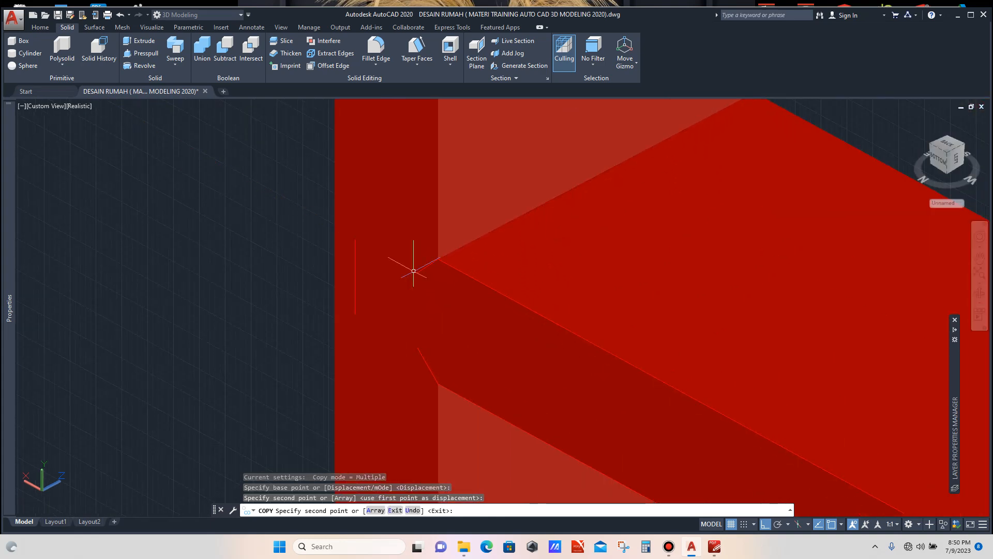
{"action": "key", "text": "Escape"}
Mirror the copied post and beam in 3D across the three-point plane through the top beam's helper lines, keeping the source.
{"action": "scroll", "coordinate": [413, 269], "scroll_direction": "down", "scroll_amount": 8}
{"action": "scroll", "coordinate": [413, 270], "scroll_direction": "up", "scroll_amount": 3}
{"action": "scroll", "coordinate": [413, 270], "scroll_direction": "up", "scroll_amount": 2}
{"action": "scroll", "coordinate": [408, 259], "scroll_direction": "down", "scroll_amount": 6}
{"action": "scroll", "coordinate": [376, 227], "scroll_direction": "up", "scroll_amount": 7}
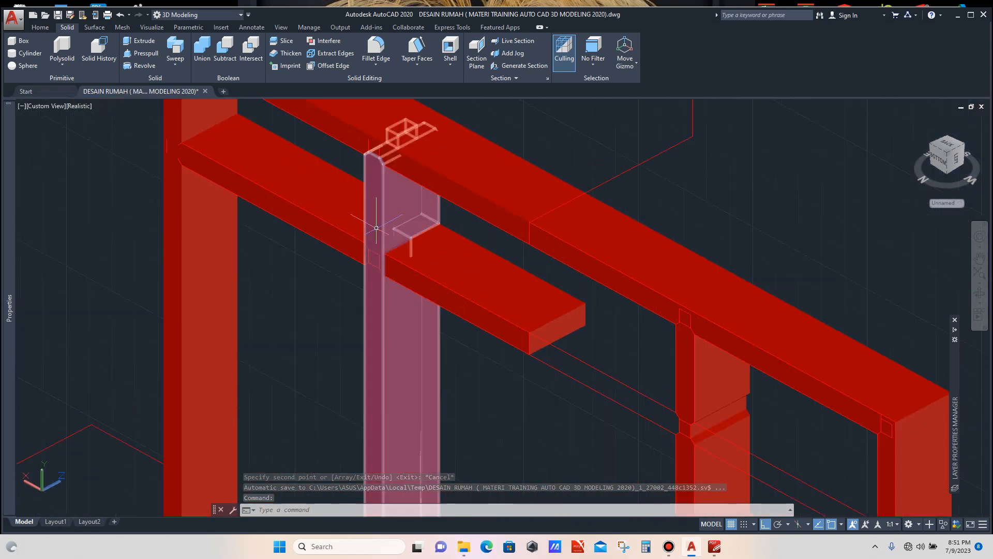
{"action": "left_click", "coordinate": [393, 210]}
{"action": "left_click", "coordinate": [347, 211]}
{"action": "scroll", "coordinate": [334, 307], "scroll_direction": "down", "scroll_amount": 4}
{"action": "type", "text": "m"}
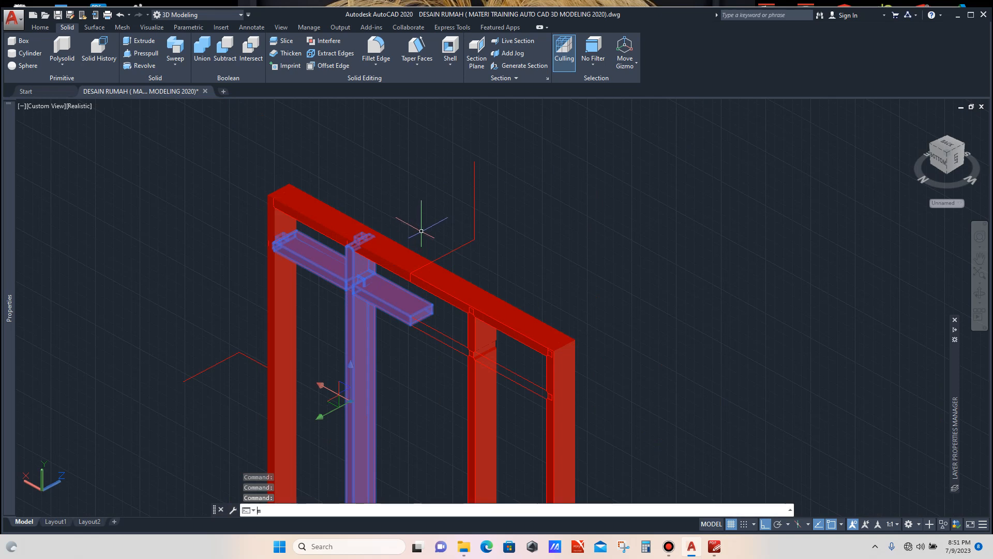
{"action": "type", "text": "i"}
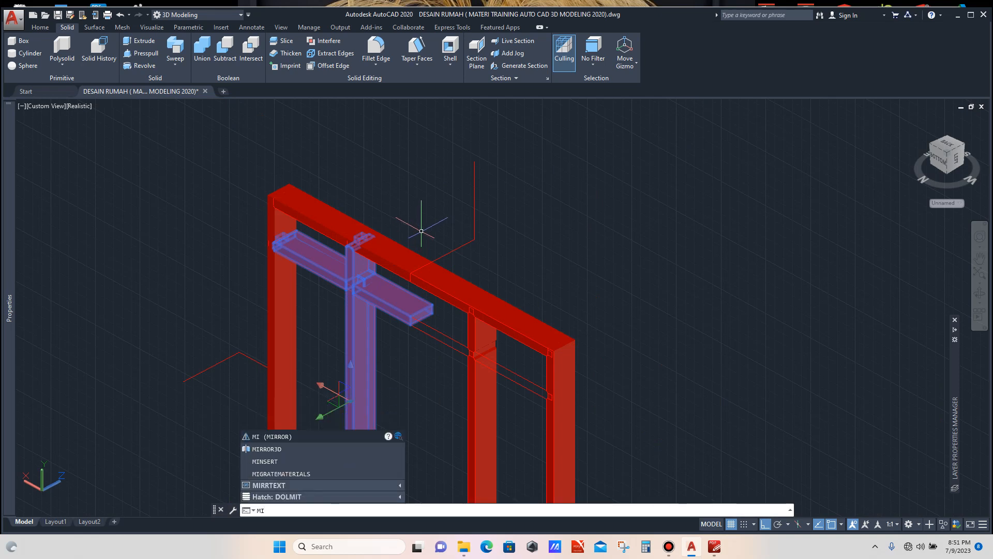
{"action": "key", "text": "Down"}
{"action": "key", "text": "Return"}
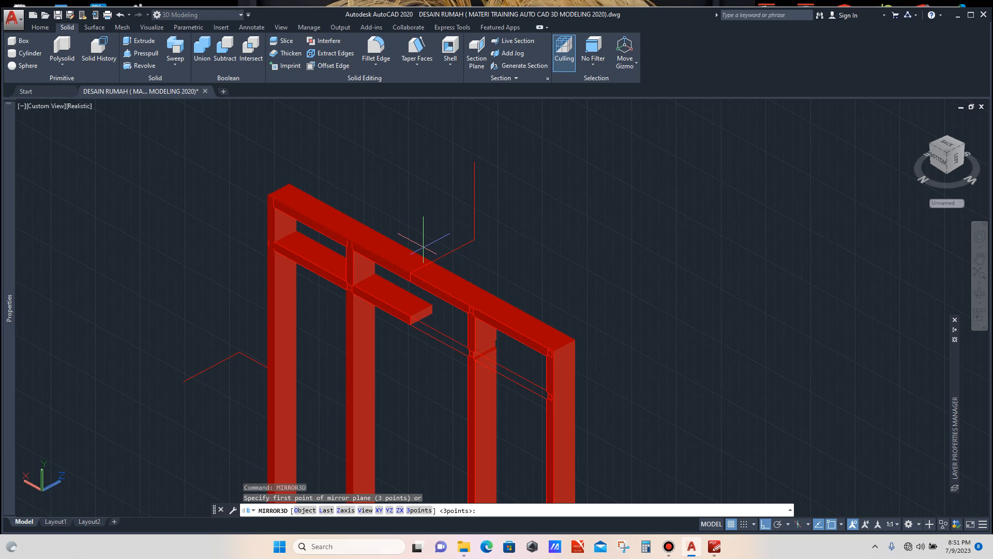
{"action": "left_click", "coordinate": [474, 239]}
{"action": "left_click", "coordinate": [474, 199]}
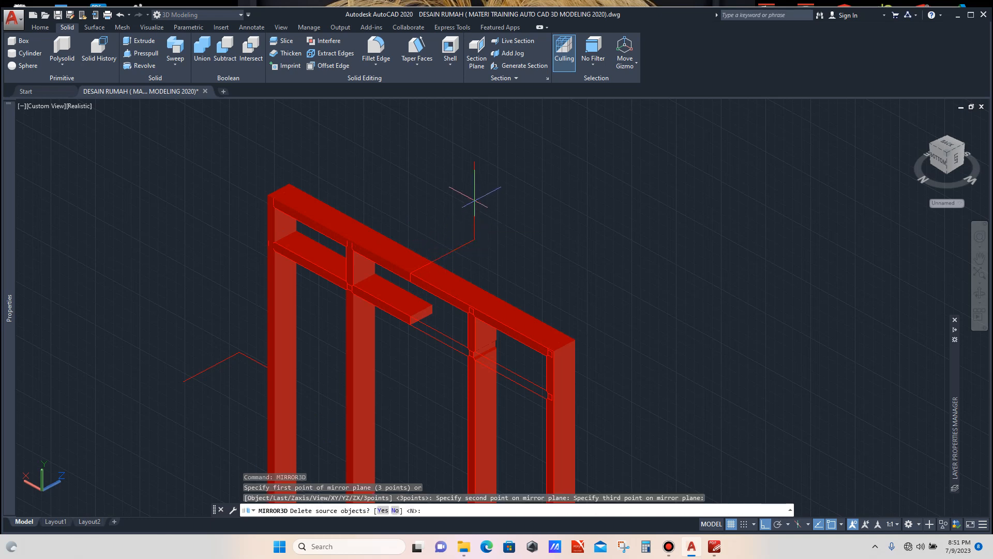
{"action": "key", "text": "Return"}
{"action": "scroll", "coordinate": [483, 234], "scroll_direction": "up", "scroll_amount": 2}
{"action": "scroll", "coordinate": [479, 221], "scroll_direction": "down", "scroll_amount": 5}
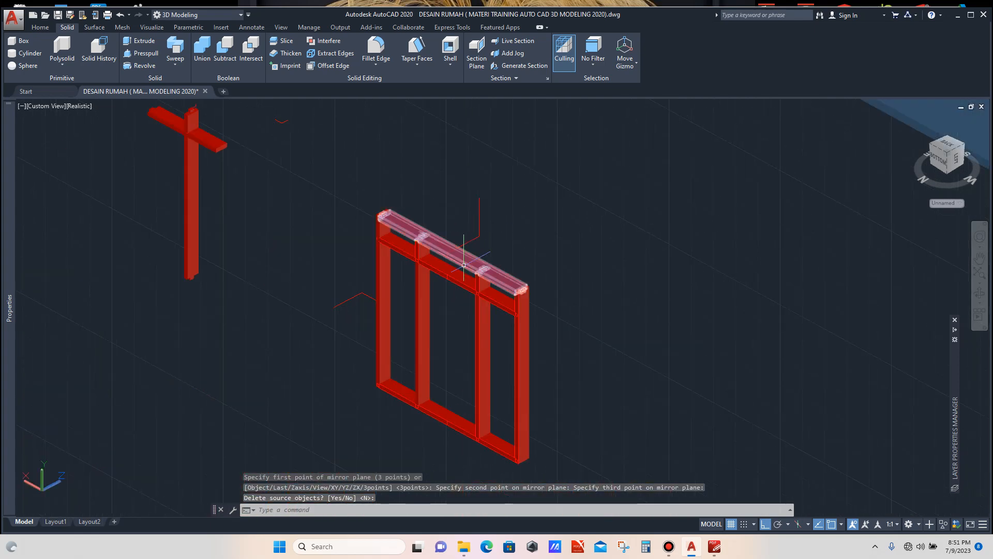
Union the two mirrored halves of the middle horizontal beam into one solid and check its selection.
{"action": "scroll", "coordinate": [443, 277], "scroll_direction": "up", "scroll_amount": 4}
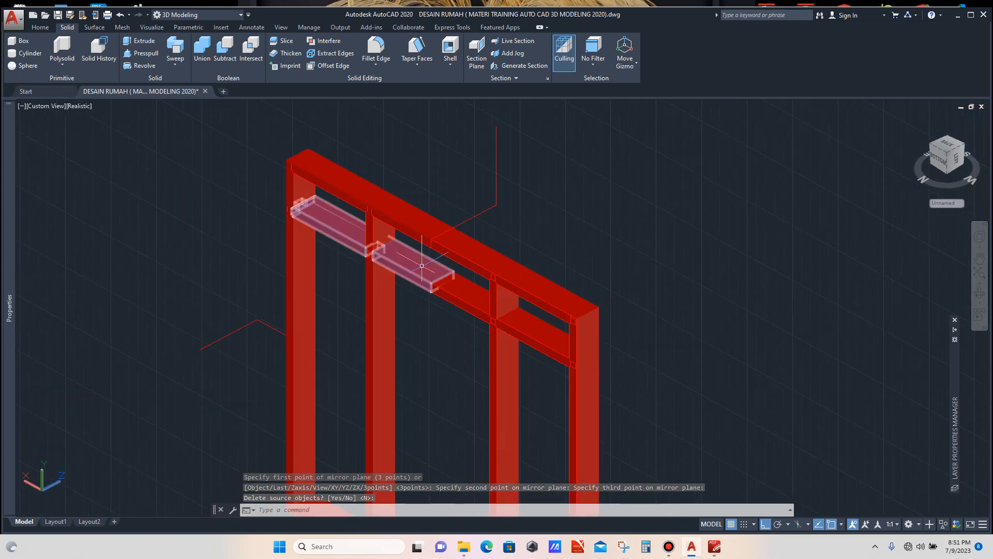
{"action": "scroll", "coordinate": [422, 265], "scroll_direction": "up", "scroll_amount": 3}
{"action": "scroll", "coordinate": [416, 254], "scroll_direction": "down", "scroll_amount": 2}
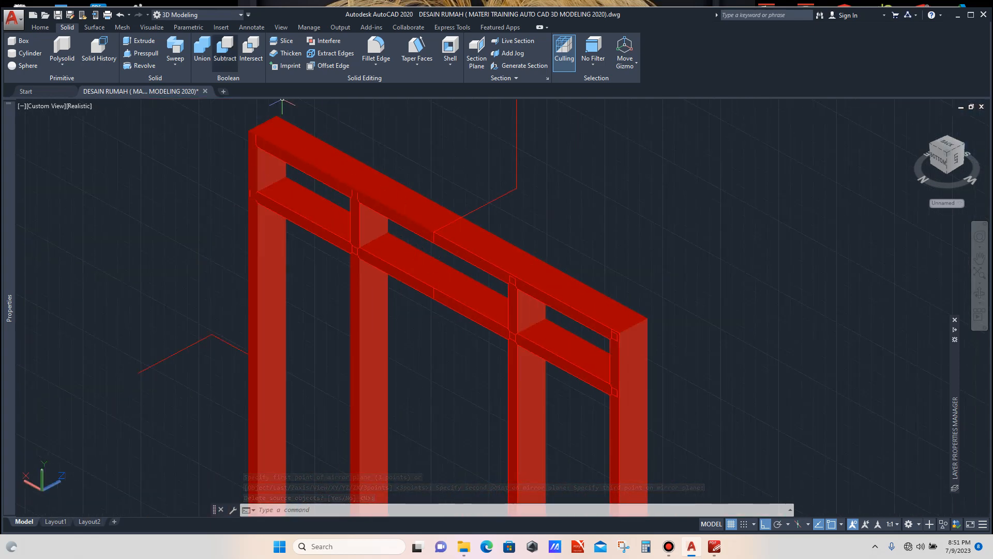
{"action": "left_click", "coordinate": [202, 52]}
{"action": "left_click", "coordinate": [411, 268]}
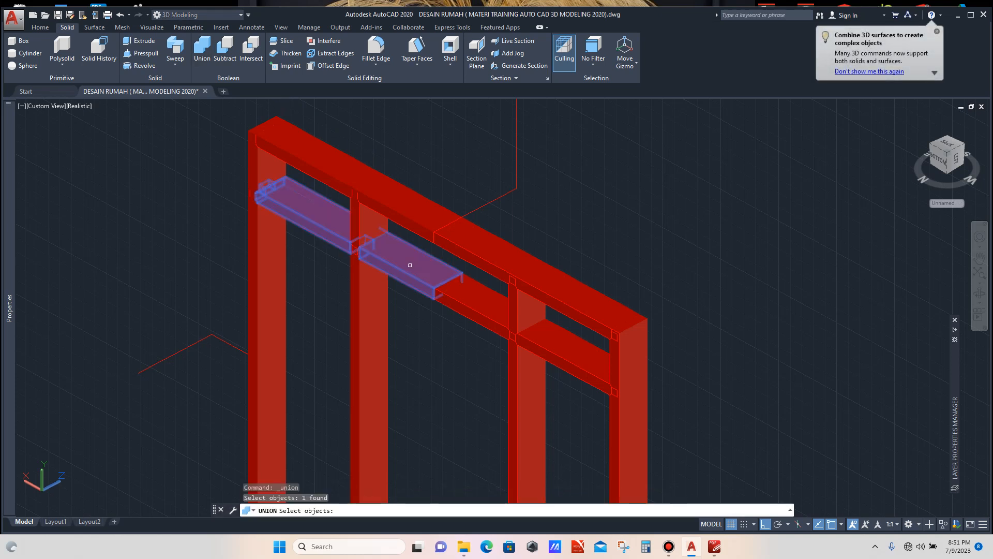
{"action": "left_click", "coordinate": [475, 295]}
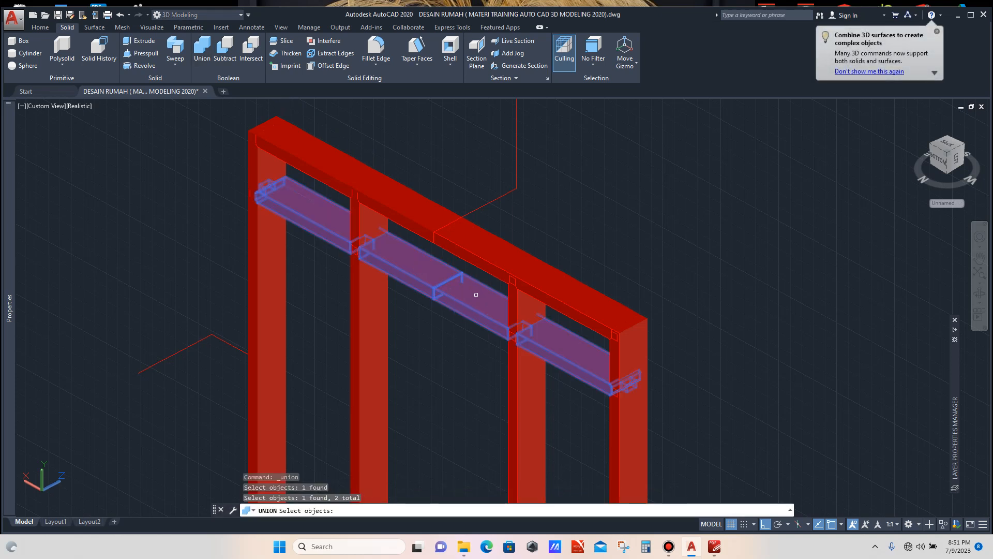
{"action": "key", "text": "Return"}
{"action": "left_click", "coordinate": [472, 293]}
{"action": "scroll", "coordinate": [452, 282], "scroll_direction": "down", "scroll_amount": 2}
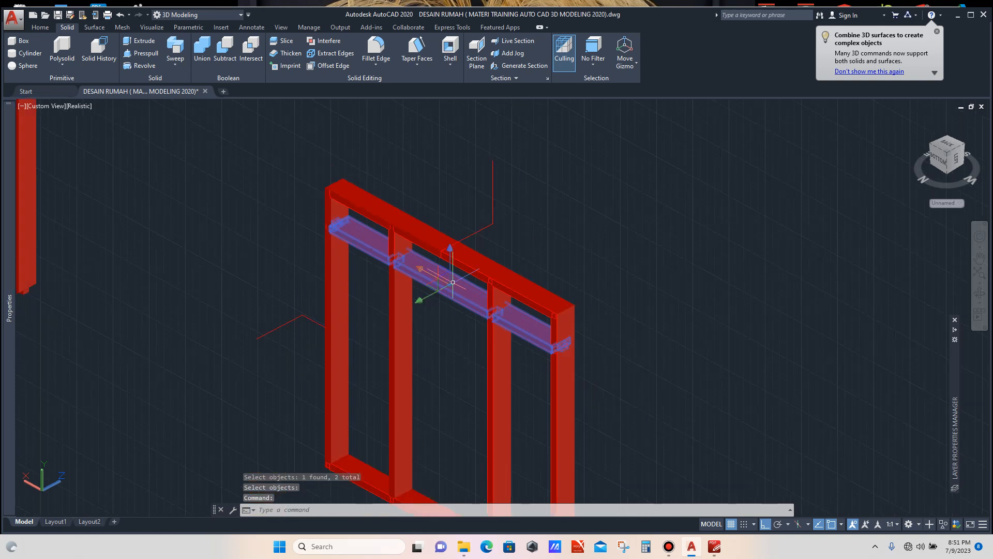
{"action": "key", "text": "Escape"}
{"action": "left_click", "coordinate": [502, 351]}
{"action": "key", "text": "Escape"}
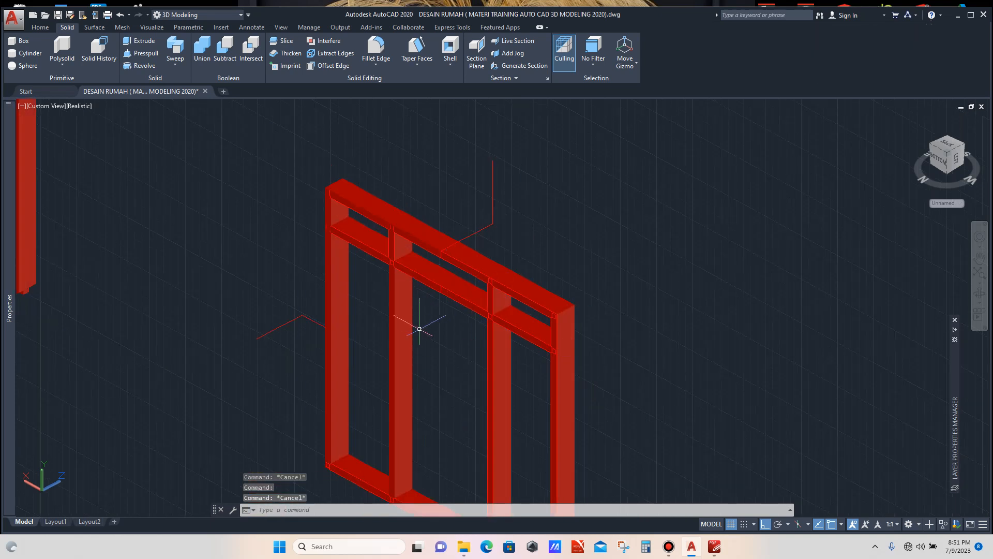
Check the frame's solids by selecting the top beam, each of the four posts and the middle horizontal beam.
{"action": "scroll", "coordinate": [419, 328], "scroll_direction": "up", "scroll_amount": 2}
{"action": "left_click", "coordinate": [435, 204]}
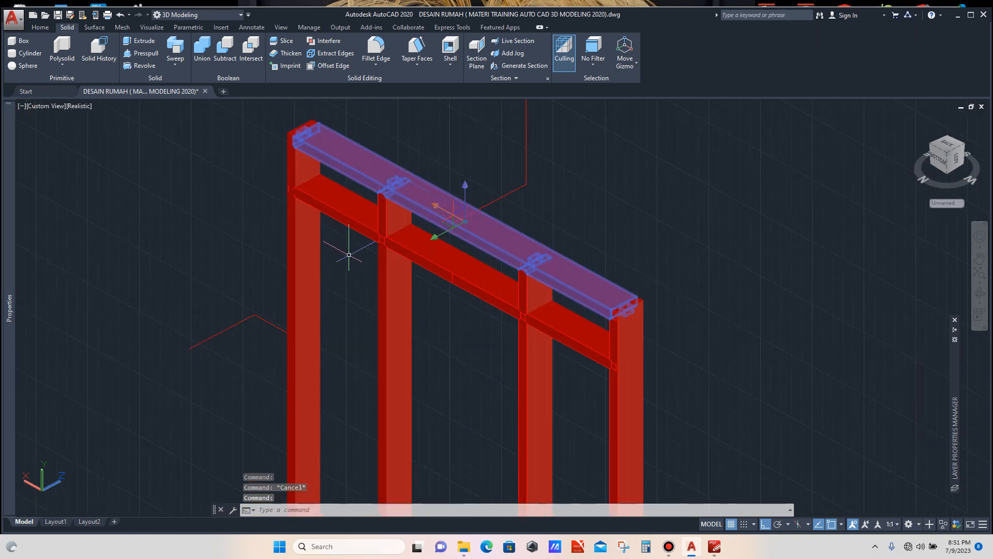
{"action": "key", "text": "Escape"}
{"action": "left_click", "coordinate": [300, 316]}
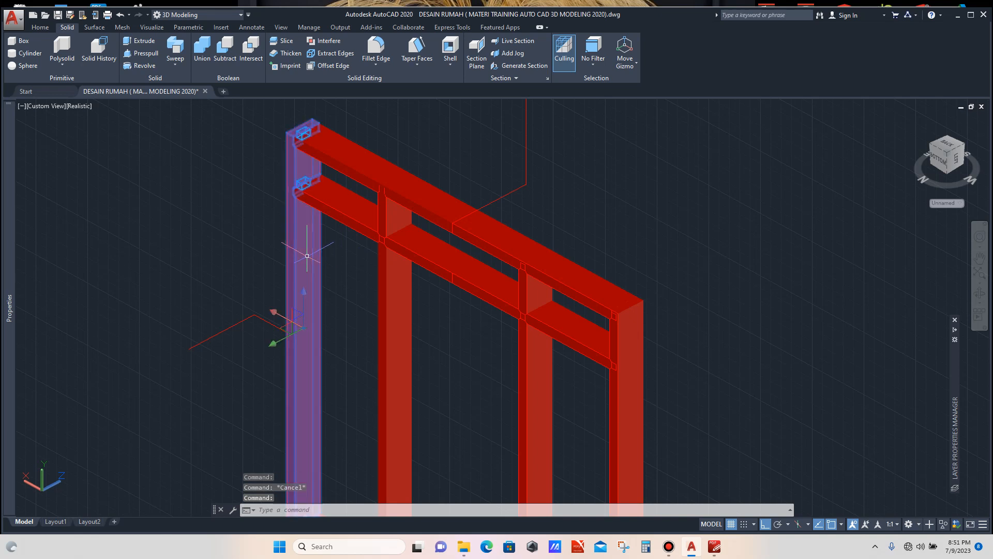
{"action": "left_click", "coordinate": [406, 299]}
{"action": "left_click", "coordinate": [535, 354]}
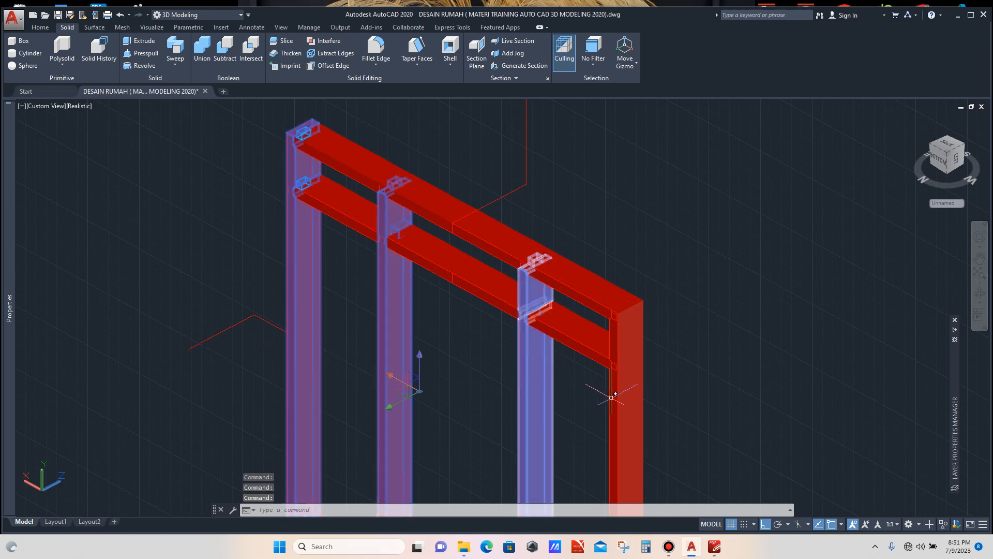
{"action": "left_click", "coordinate": [626, 407]}
{"action": "left_click", "coordinate": [579, 338]}
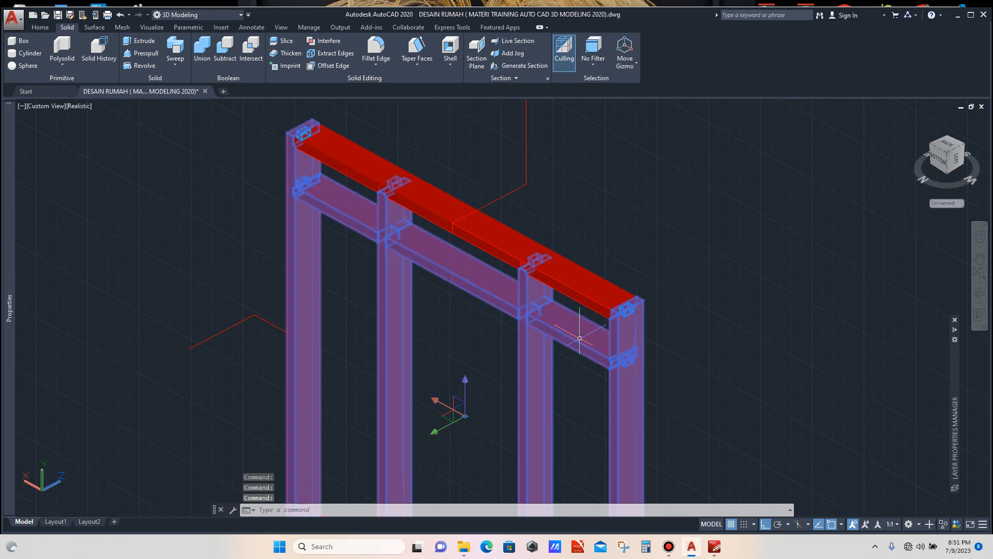
{"action": "scroll", "coordinate": [549, 279], "scroll_direction": "down", "scroll_amount": 2}
{"action": "scroll", "coordinate": [549, 266], "scroll_direction": "down", "scroll_amount": 2}
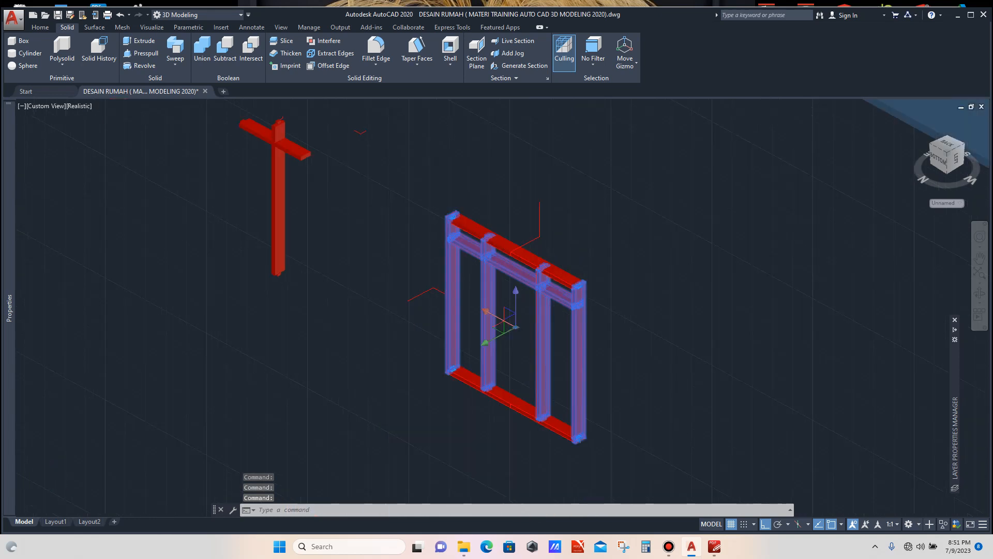
{"action": "key", "text": "Escape"}
Delete the helper lines around the frame and the leftover loose post and beam beside it.
{"action": "scroll", "coordinate": [581, 328], "scroll_direction": "up", "scroll_amount": 2}
{"action": "left_click", "coordinate": [583, 336]}
{"action": "left_click", "coordinate": [541, 341]}
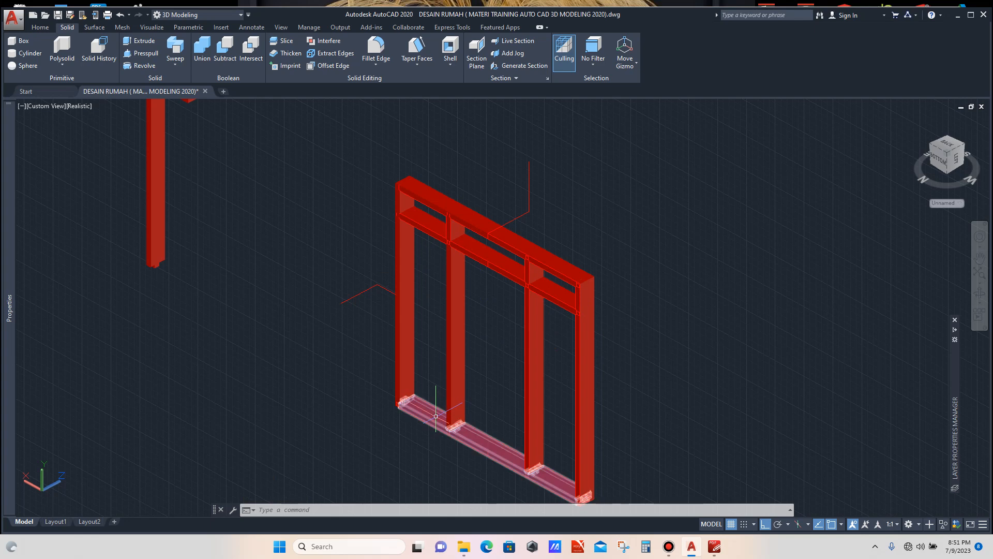
{"action": "scroll", "coordinate": [383, 300], "scroll_direction": "up", "scroll_amount": 3}
{"action": "left_click", "coordinate": [355, 309]}
{"action": "scroll", "coordinate": [355, 309], "scroll_direction": "down", "scroll_amount": 3}
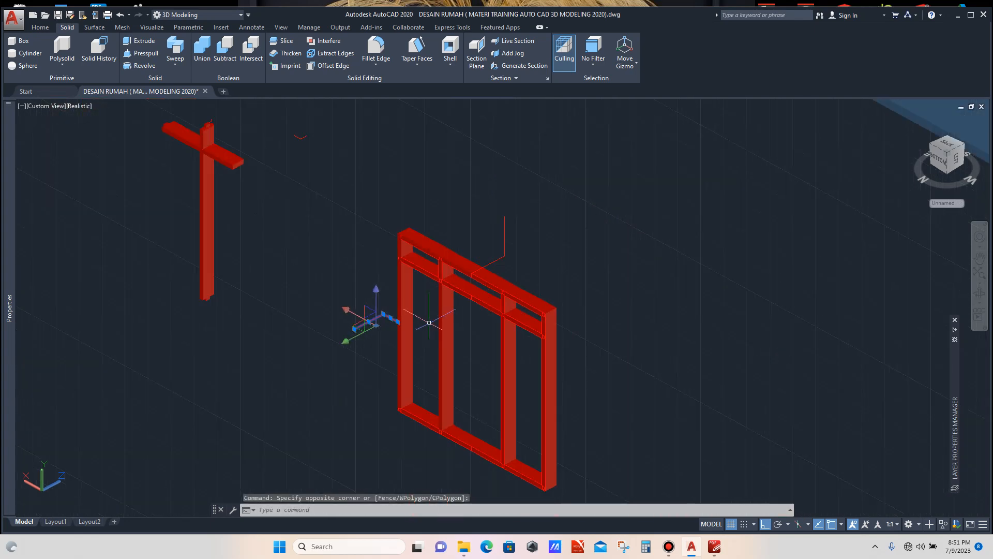
{"action": "scroll", "coordinate": [494, 253], "scroll_direction": "up", "scroll_amount": 1}
{"action": "left_click", "coordinate": [532, 235]}
{"action": "scroll", "coordinate": [527, 284], "scroll_direction": "down", "scroll_amount": 5}
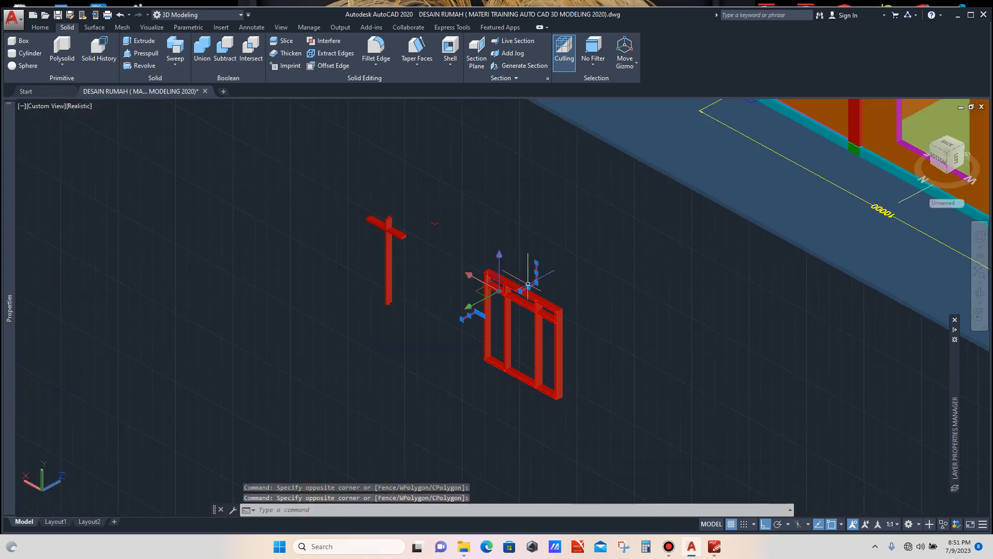
{"action": "left_click", "coordinate": [454, 201]}
{"action": "left_click", "coordinate": [355, 329]}
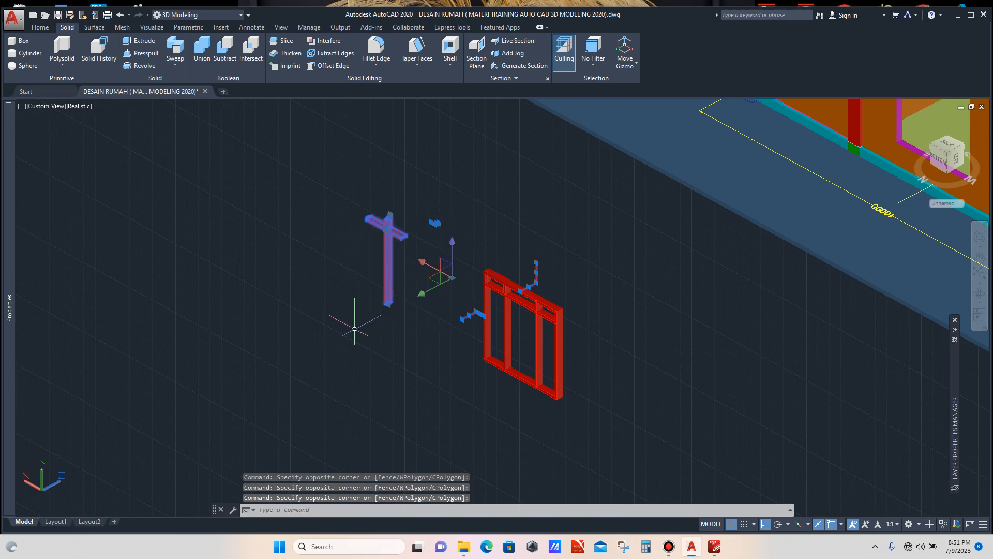
{"action": "key", "text": "Delete"}
Copy the frame's four posts and three horizontal beams by the upper outer corner to the matching corner of the large window opening in the house wall.
{"action": "scroll", "coordinate": [355, 329], "scroll_direction": "down", "scroll_amount": 3}
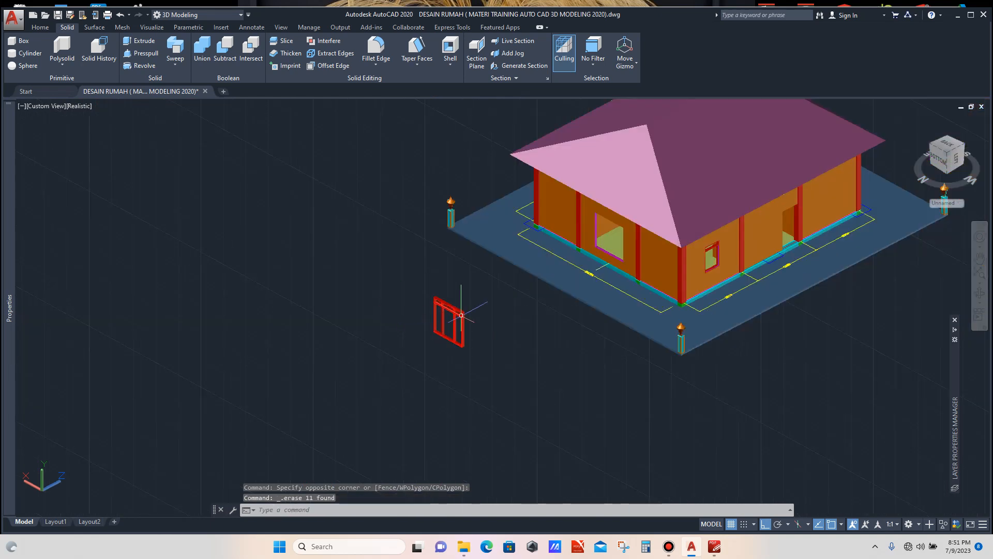
{"action": "scroll", "coordinate": [461, 315], "scroll_direction": "up", "scroll_amount": 10}
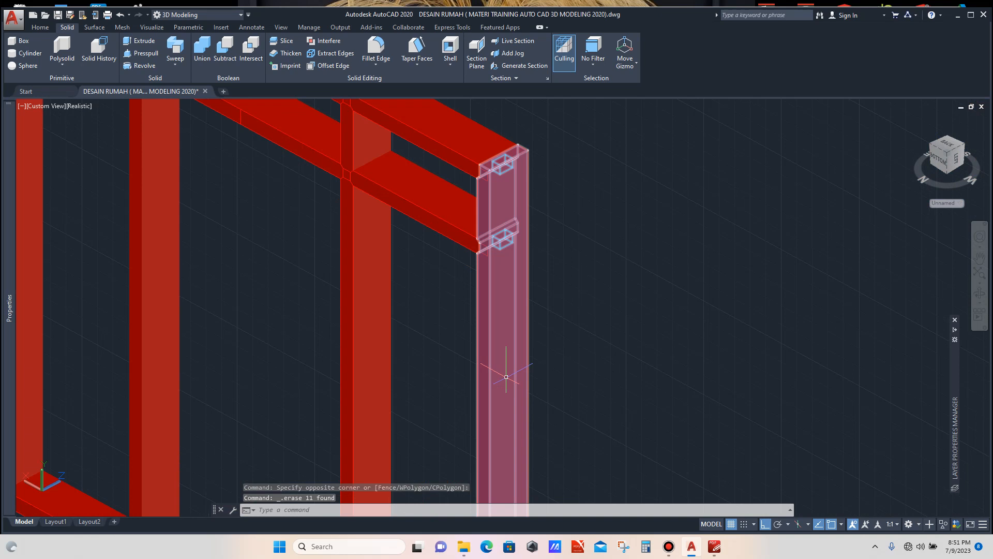
{"action": "left_click", "coordinate": [506, 377]}
{"action": "left_click", "coordinate": [381, 326]}
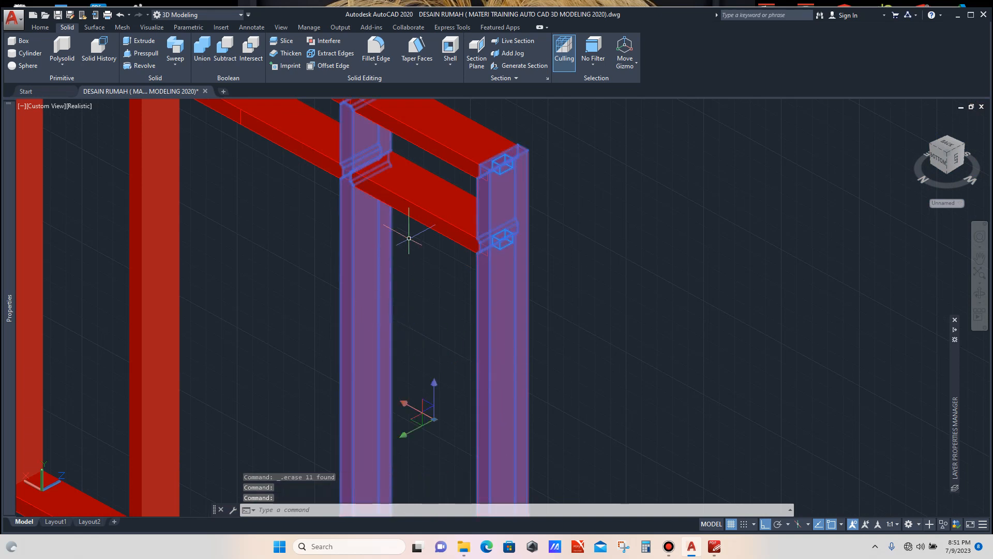
{"action": "left_click", "coordinate": [425, 200]}
{"action": "left_click", "coordinate": [448, 145]}
{"action": "scroll", "coordinate": [483, 178], "scroll_direction": "down", "scroll_amount": 6}
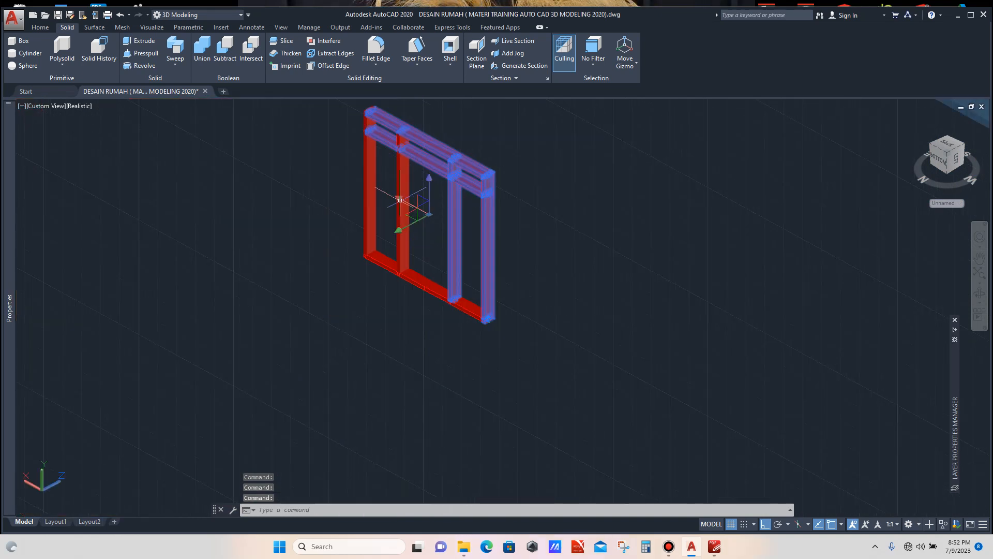
{"action": "scroll", "coordinate": [400, 200], "scroll_direction": "up", "scroll_amount": 6}
{"action": "left_click", "coordinate": [414, 172]}
{"action": "left_click", "coordinate": [333, 213]}
{"action": "left_click", "coordinate": [362, 371]}
{"action": "scroll", "coordinate": [380, 365], "scroll_direction": "down", "scroll_amount": 5}
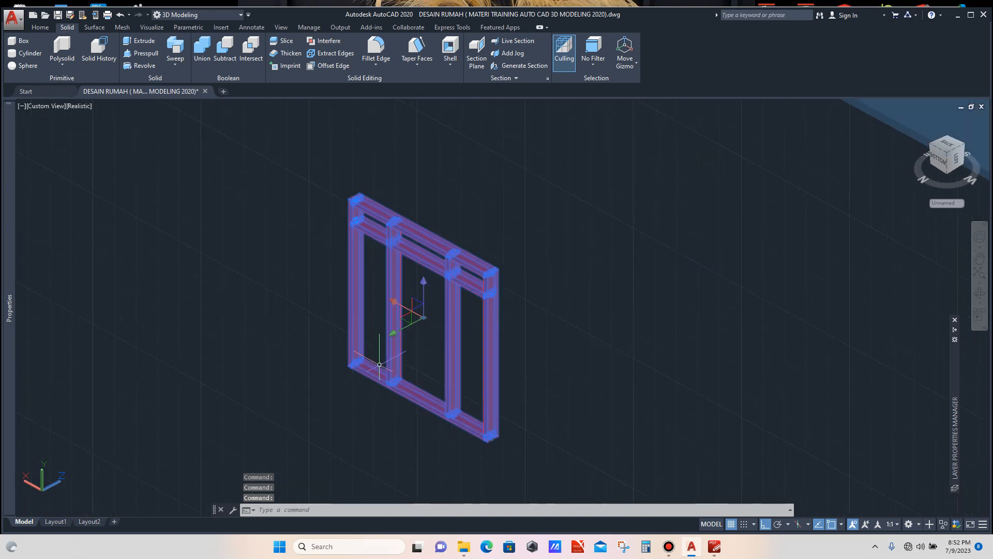
{"action": "scroll", "coordinate": [380, 364], "scroll_direction": "down", "scroll_amount": 4}
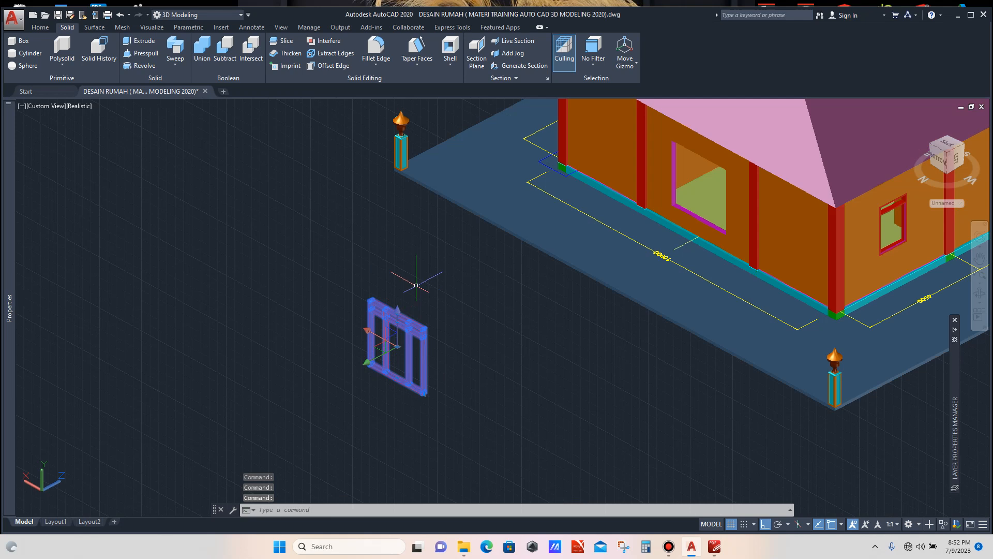
{"action": "type", "text": "co"}
{"action": "key", "text": "Return"}
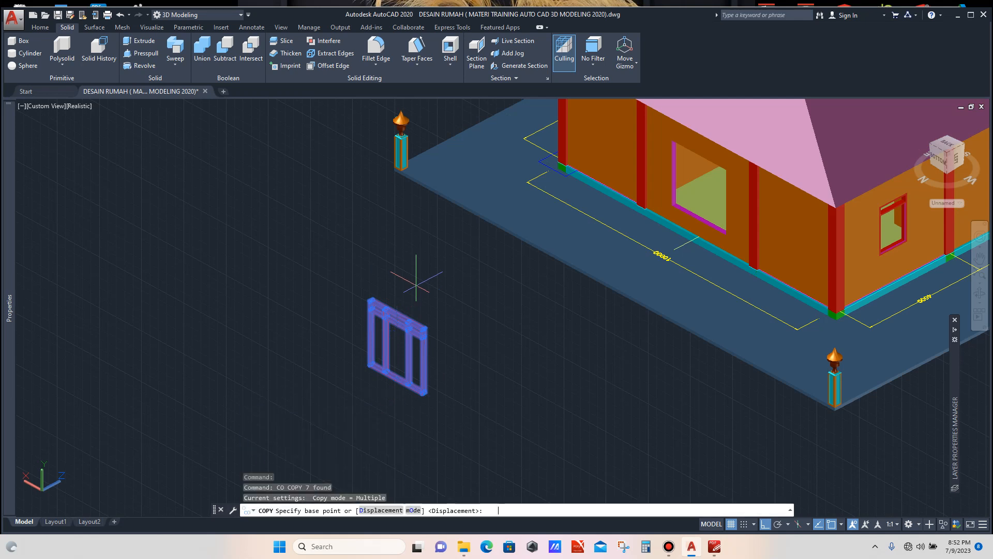
{"action": "scroll", "coordinate": [365, 295], "scroll_direction": "up", "scroll_amount": 5}
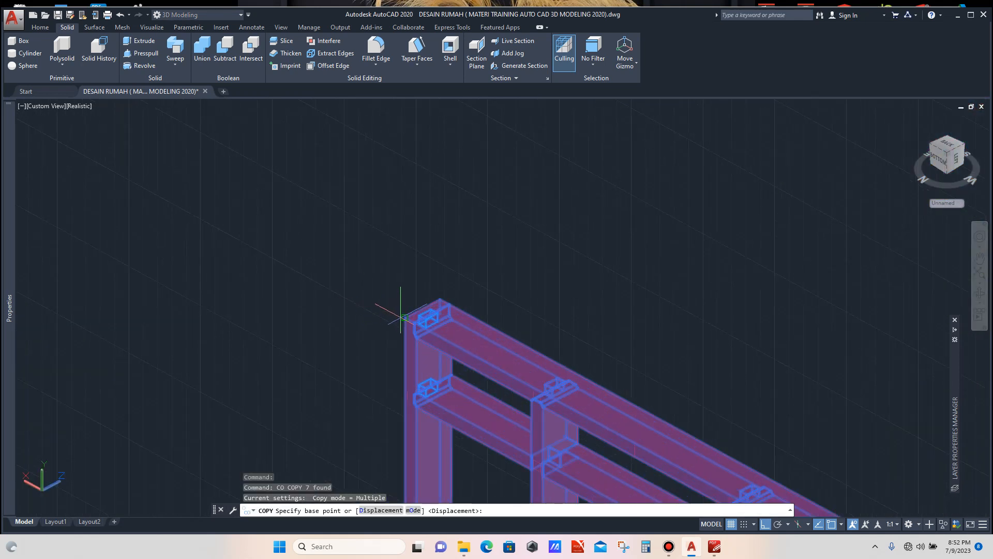
{"action": "left_click", "coordinate": [404, 316]}
{"action": "scroll", "coordinate": [366, 321], "scroll_direction": "down", "scroll_amount": 5}
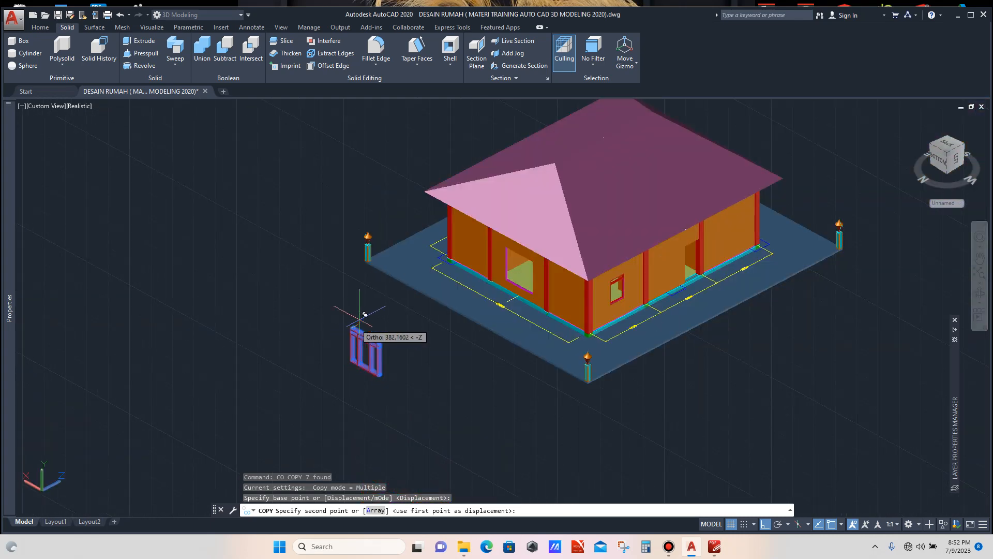
{"action": "scroll", "coordinate": [496, 236], "scroll_direction": "up", "scroll_amount": 8}
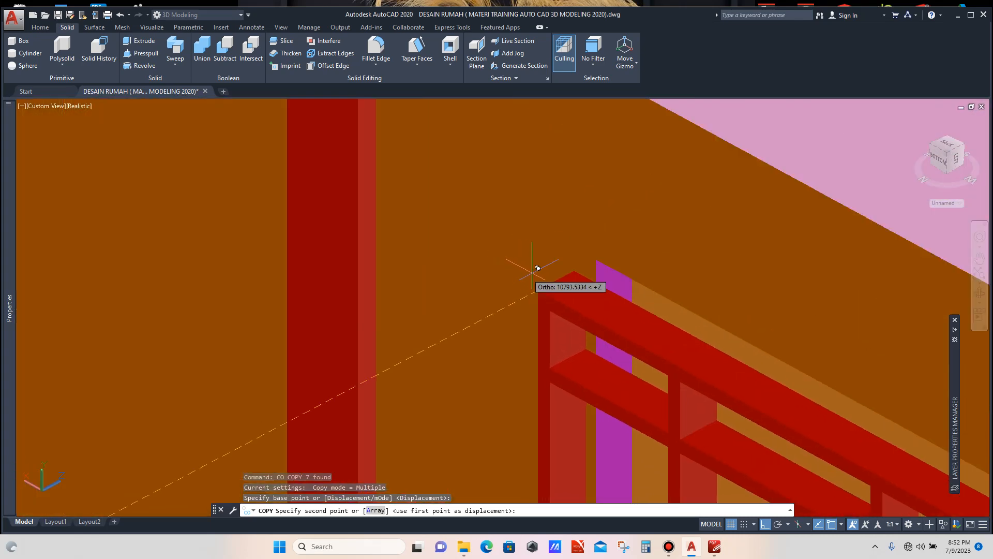
{"action": "left_click", "coordinate": [596, 258]}
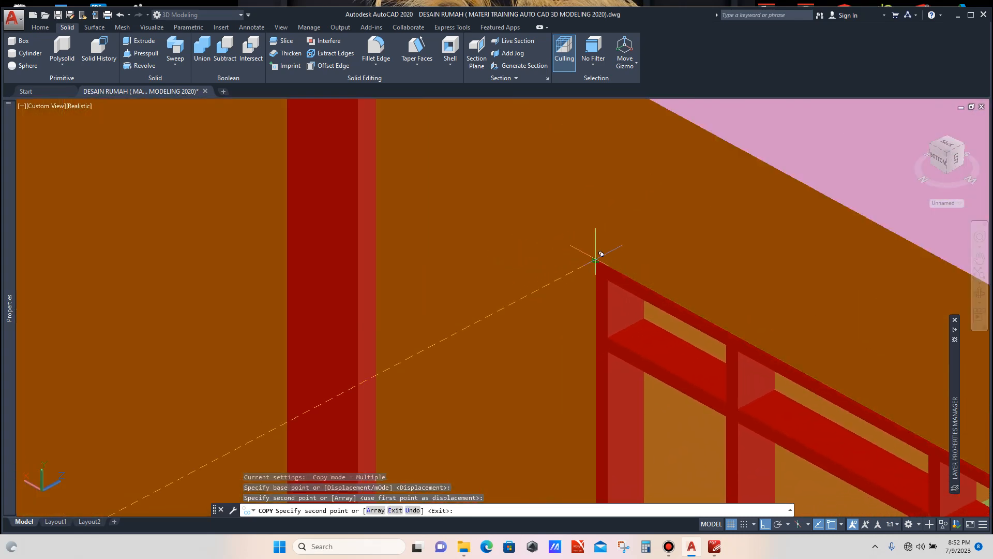
{"action": "key", "text": "Escape"}
Delete the original frame standing outside the house.
{"action": "scroll", "coordinate": [447, 313], "scroll_direction": "down", "scroll_amount": 6}
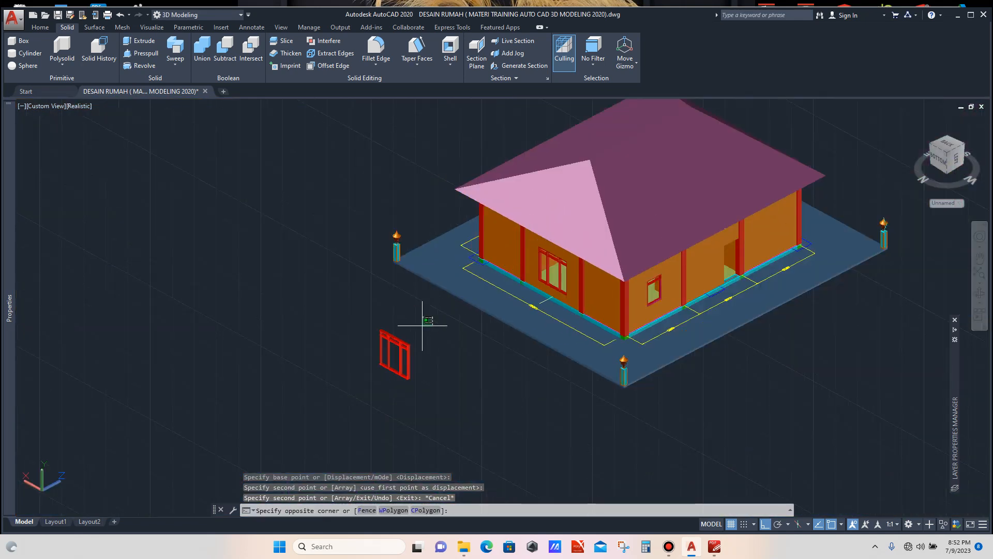
{"action": "left_click", "coordinate": [339, 413]}
{"action": "key", "text": "Delete"}
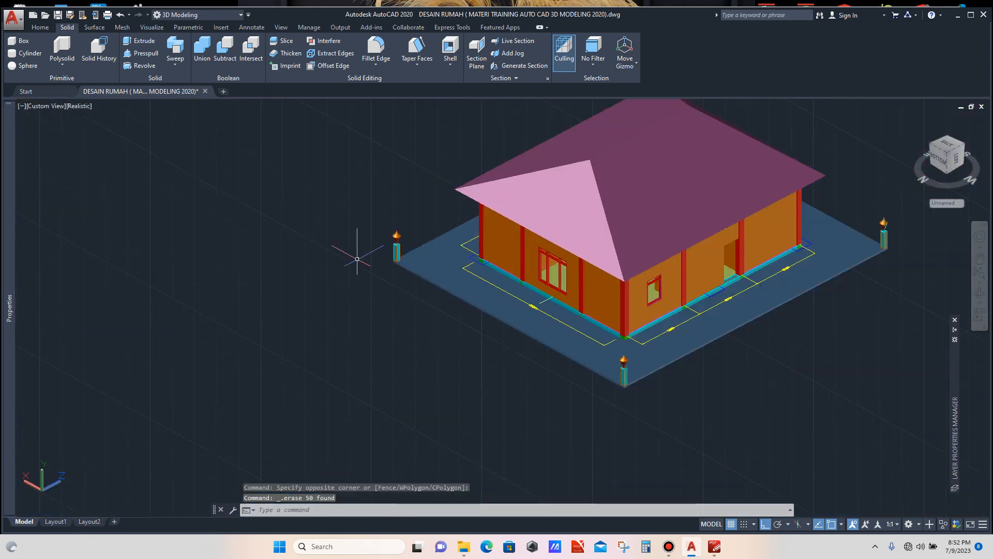
Set the coordinate system back to World.
{"action": "left_click", "coordinate": [39, 27]}
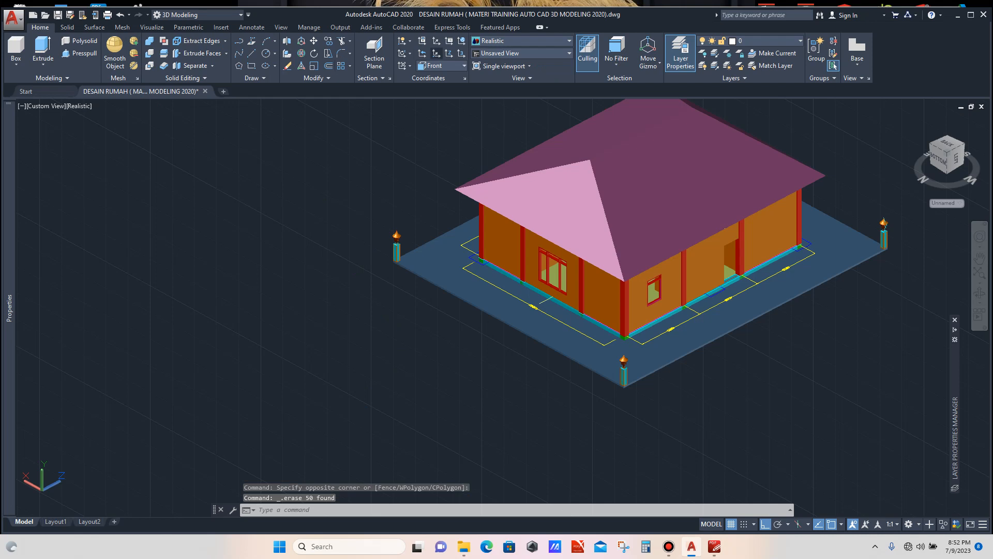
{"action": "left_click", "coordinate": [442, 66]}
{"action": "left_click", "coordinate": [435, 76]}
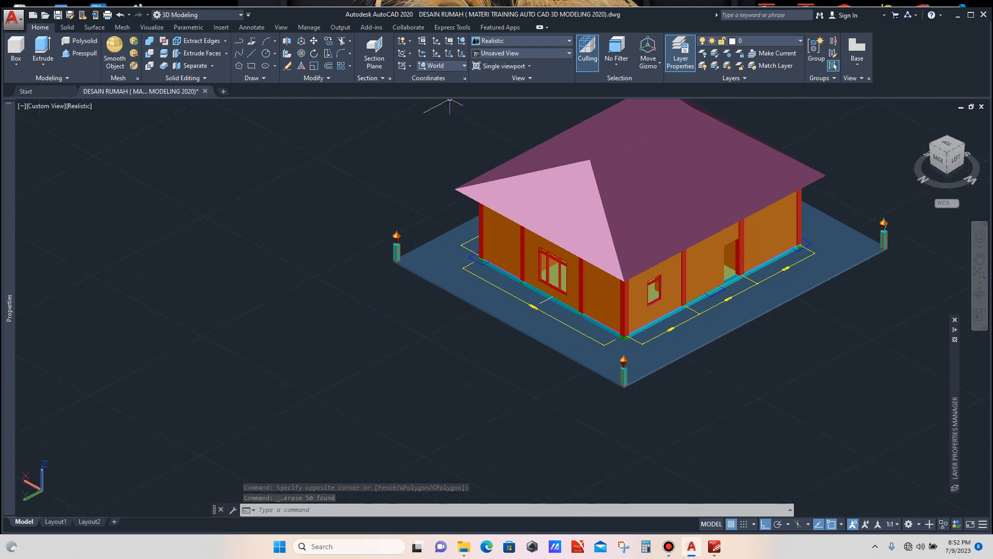
Examine the placed timber frame in the window opening from several angles and within the whole house.
{"action": "scroll", "coordinate": [546, 246], "scroll_direction": "up", "scroll_amount": 6}
{"action": "scroll", "coordinate": [472, 270], "scroll_direction": "down", "scroll_amount": 2}
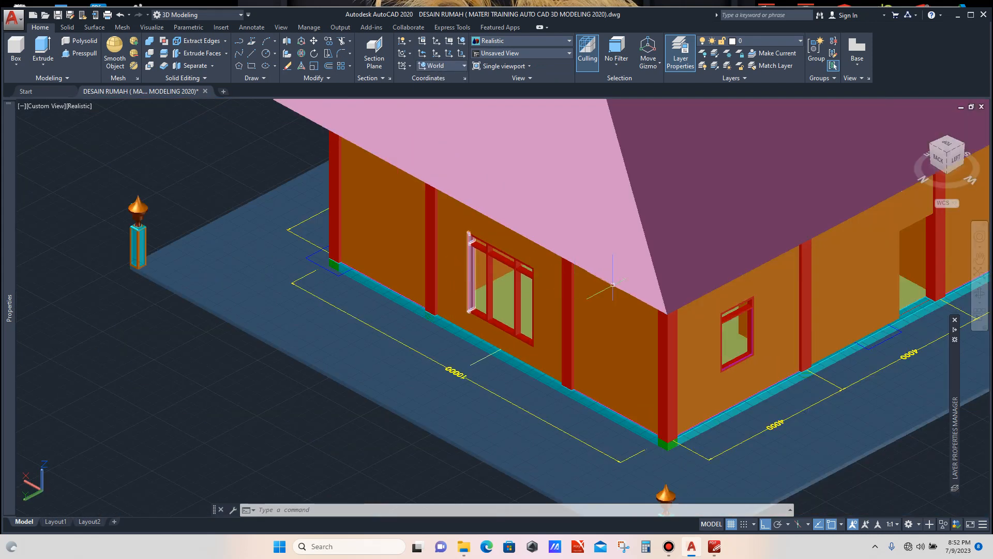
{"action": "middle_click_drag", "start_coordinate": [596, 292], "coordinate": [616, 238], "text": "shift"}
{"action": "middle_click_drag", "start_coordinate": [553, 274], "coordinate": [525, 266], "text": "shift"}
{"action": "scroll", "coordinate": [538, 254], "scroll_direction": "up", "scroll_amount": 6}
{"action": "scroll", "coordinate": [539, 235], "scroll_direction": "up", "scroll_amount": 2}
{"action": "middle_click_drag", "start_coordinate": [450, 277], "coordinate": [512, 219], "text": "shift"}
{"action": "scroll", "coordinate": [469, 223], "scroll_direction": "down", "scroll_amount": 4}
{"action": "left_click_drag", "start_coordinate": [640, 357], "coordinate": [598, 359]}
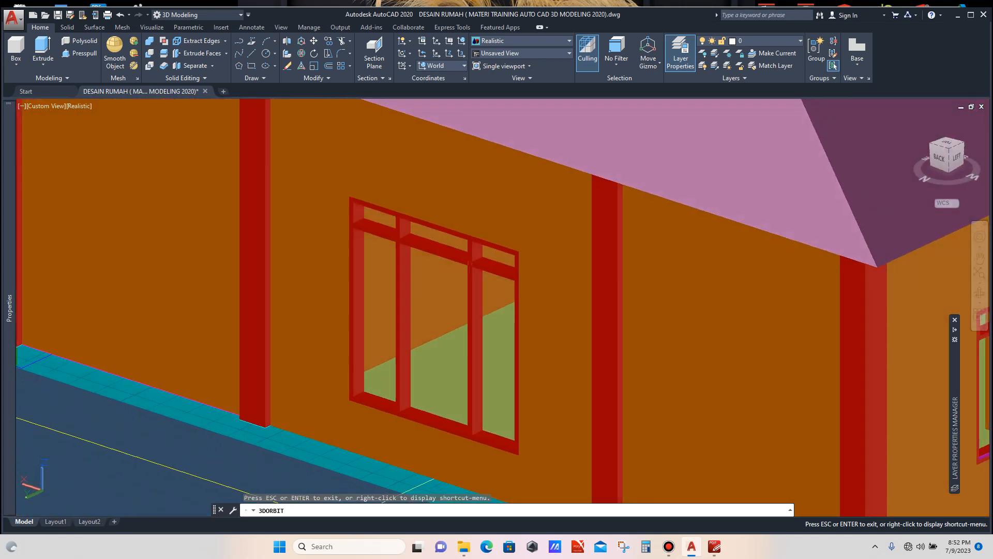
{"action": "scroll", "coordinate": [412, 314], "scroll_direction": "up", "scroll_amount": 4}
{"action": "scroll", "coordinate": [417, 259], "scroll_direction": "down", "scroll_amount": 3}
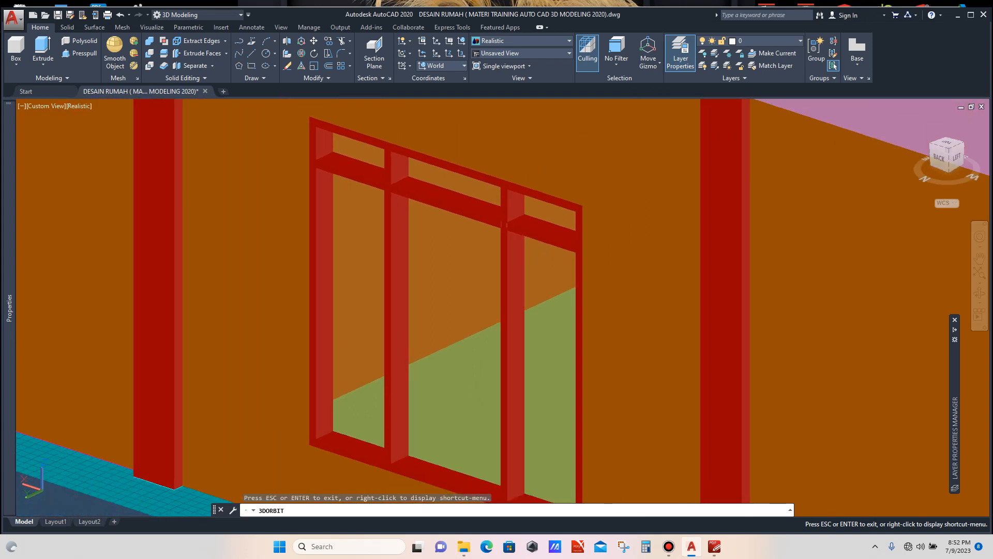
{"action": "left_click_drag", "start_coordinate": [653, 333], "coordinate": [573, 330]}
{"action": "scroll", "coordinate": [415, 212], "scroll_direction": "down", "scroll_amount": 2}
{"action": "middle_click_drag", "start_coordinate": [573, 330], "coordinate": [639, 331], "text": "shift"}
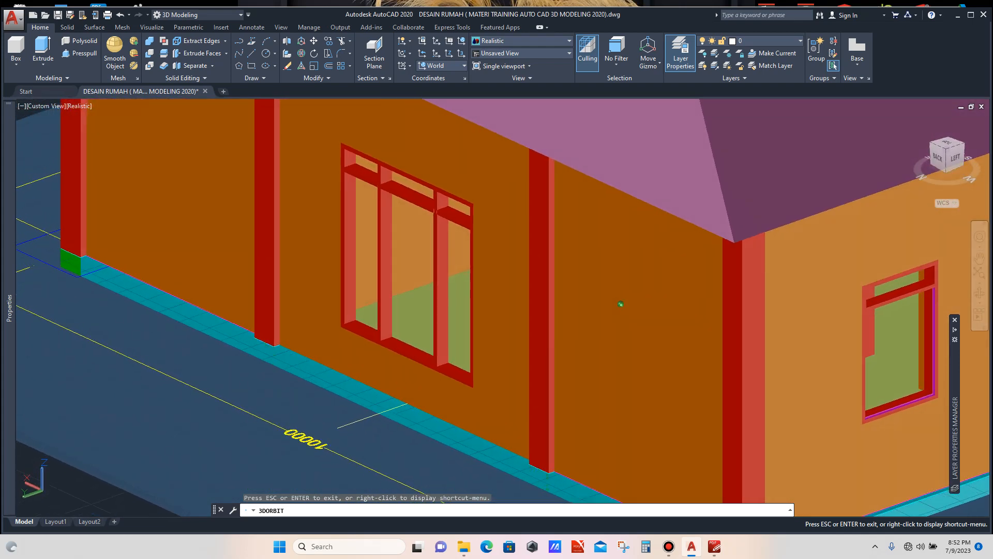
{"action": "scroll", "coordinate": [371, 263], "scroll_direction": "up", "scroll_amount": 3}
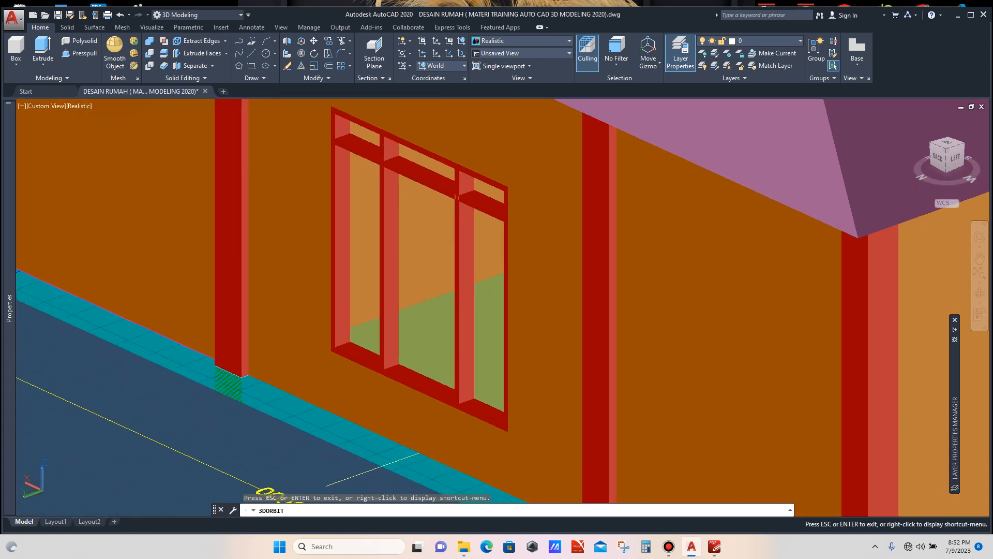
{"action": "middle_click_drag", "start_coordinate": [688, 310], "coordinate": [703, 320], "text": "shift"}
{"action": "scroll", "coordinate": [361, 267], "scroll_direction": "down", "scroll_amount": 3}
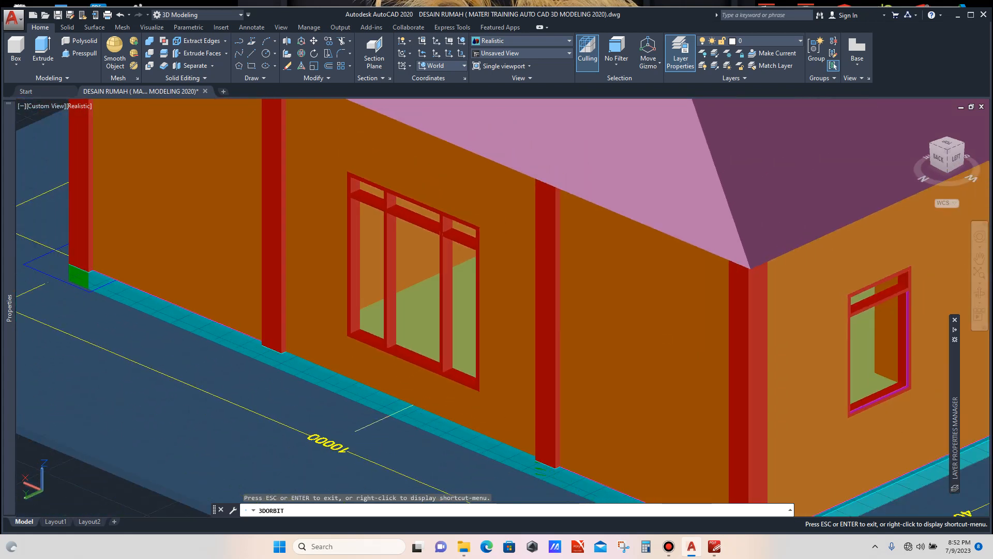
{"action": "key", "text": "Escape"}
{"action": "scroll", "coordinate": [356, 283], "scroll_direction": "down", "scroll_amount": 10}
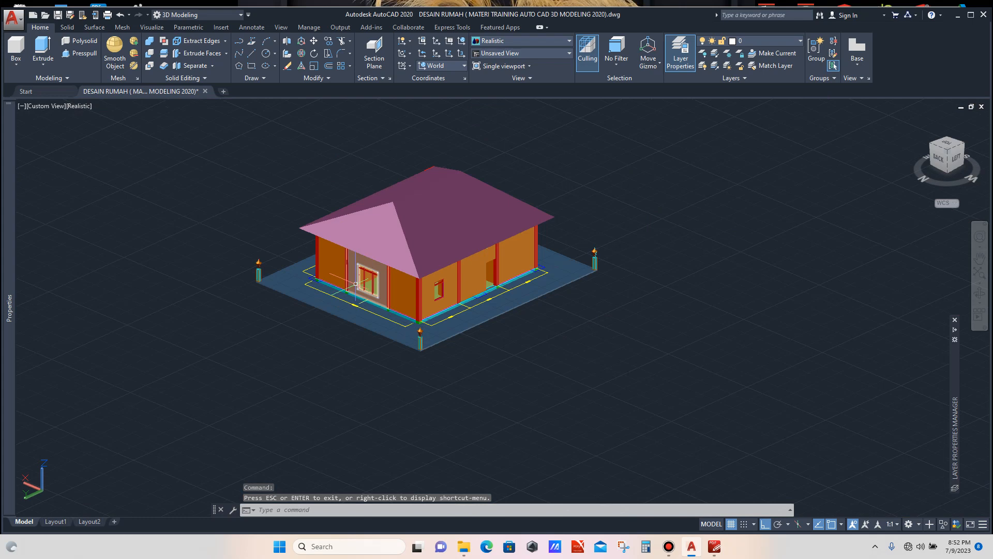
{"action": "scroll", "coordinate": [414, 280], "scroll_direction": "up", "scroll_amount": 10}
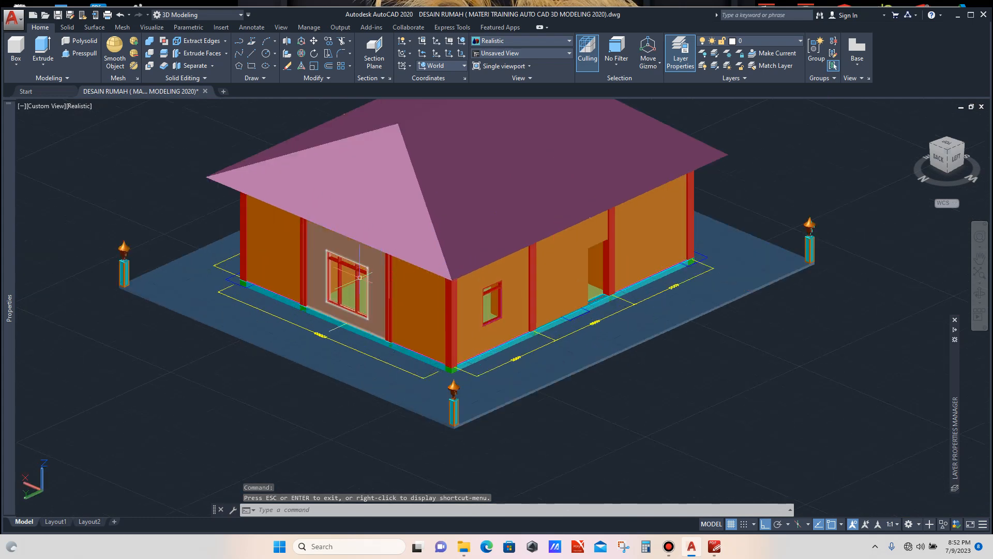
{"action": "scroll", "coordinate": [354, 259], "scroll_direction": "down", "scroll_amount": 10}
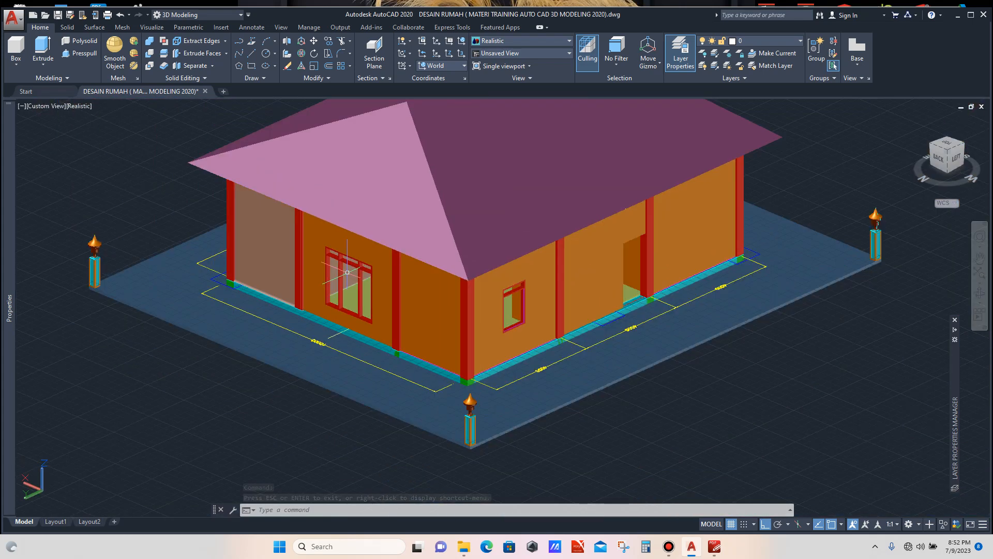
{"action": "scroll", "coordinate": [363, 310], "scroll_direction": "up", "scroll_amount": 3}
{"action": "scroll", "coordinate": [378, 336], "scroll_direction": "down", "scroll_amount": 3}
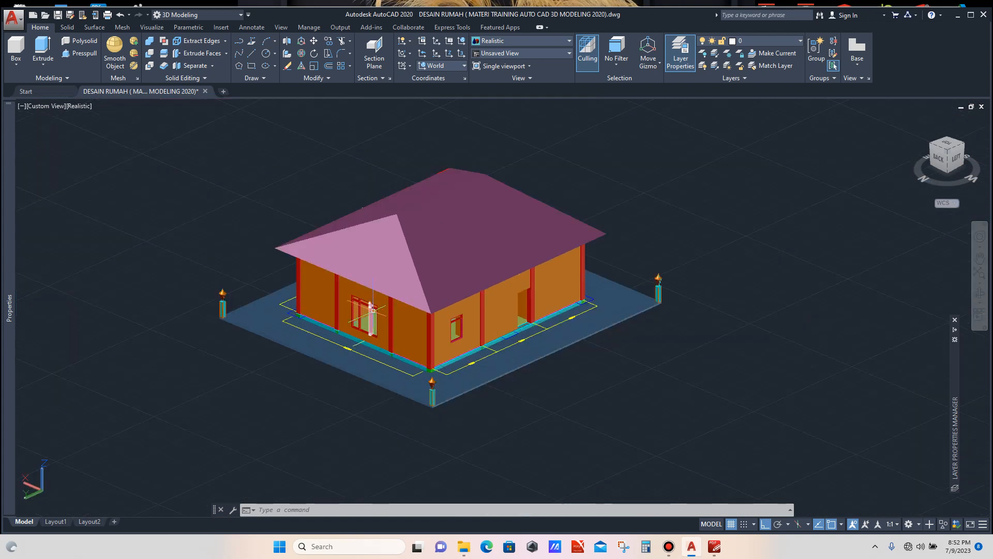
{"action": "scroll", "coordinate": [370, 310], "scroll_direction": "up", "scroll_amount": 3}
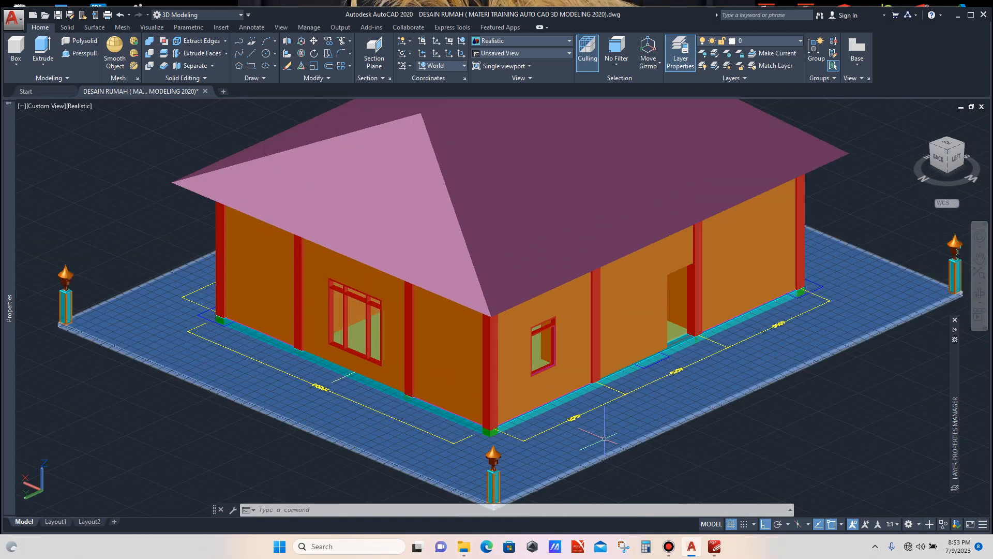
{"action": "left_click", "coordinate": [669, 546]}
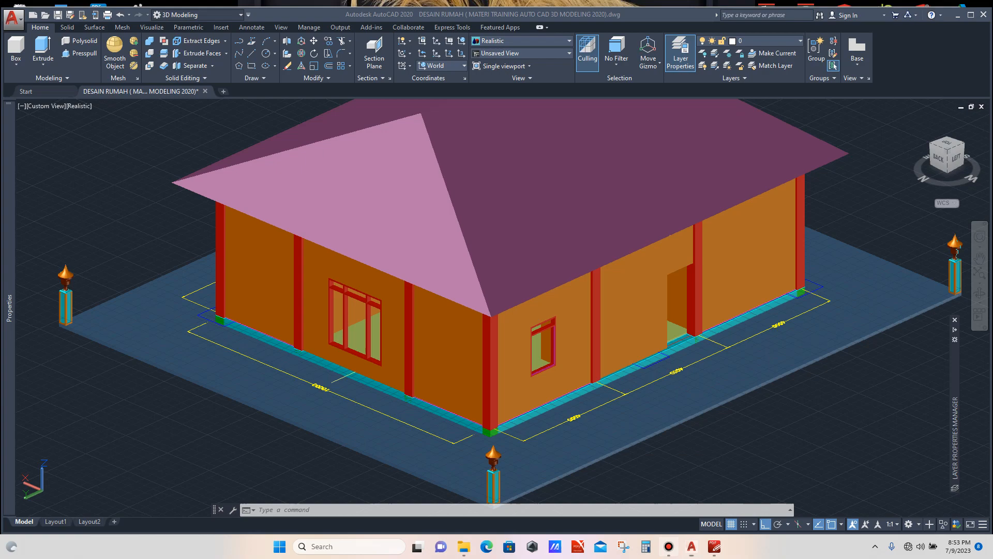